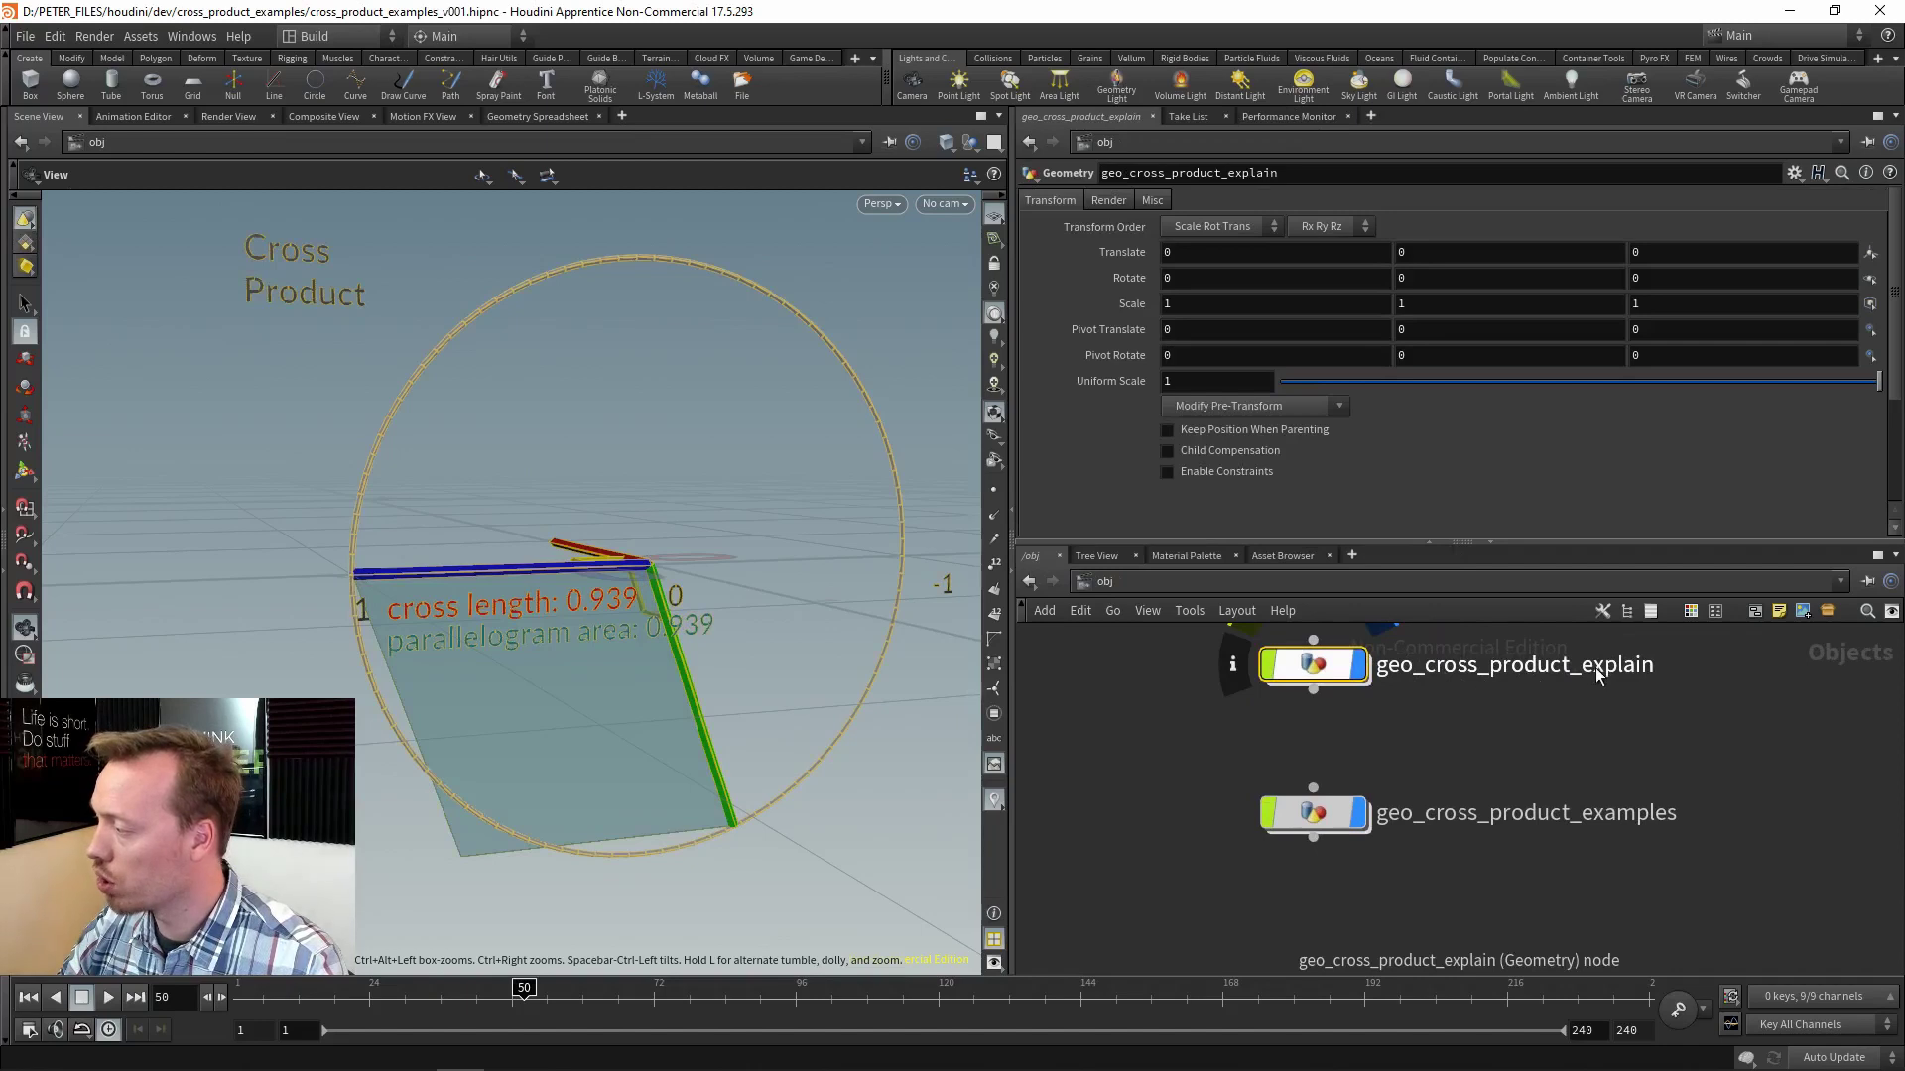
Hide geo_cross_product_explain, show geo_cross_product_examples instead, and enter its empty geometry network.
{"action": "left_click", "coordinate": [1357, 664]}
{"action": "left_click", "coordinate": [1357, 813]}
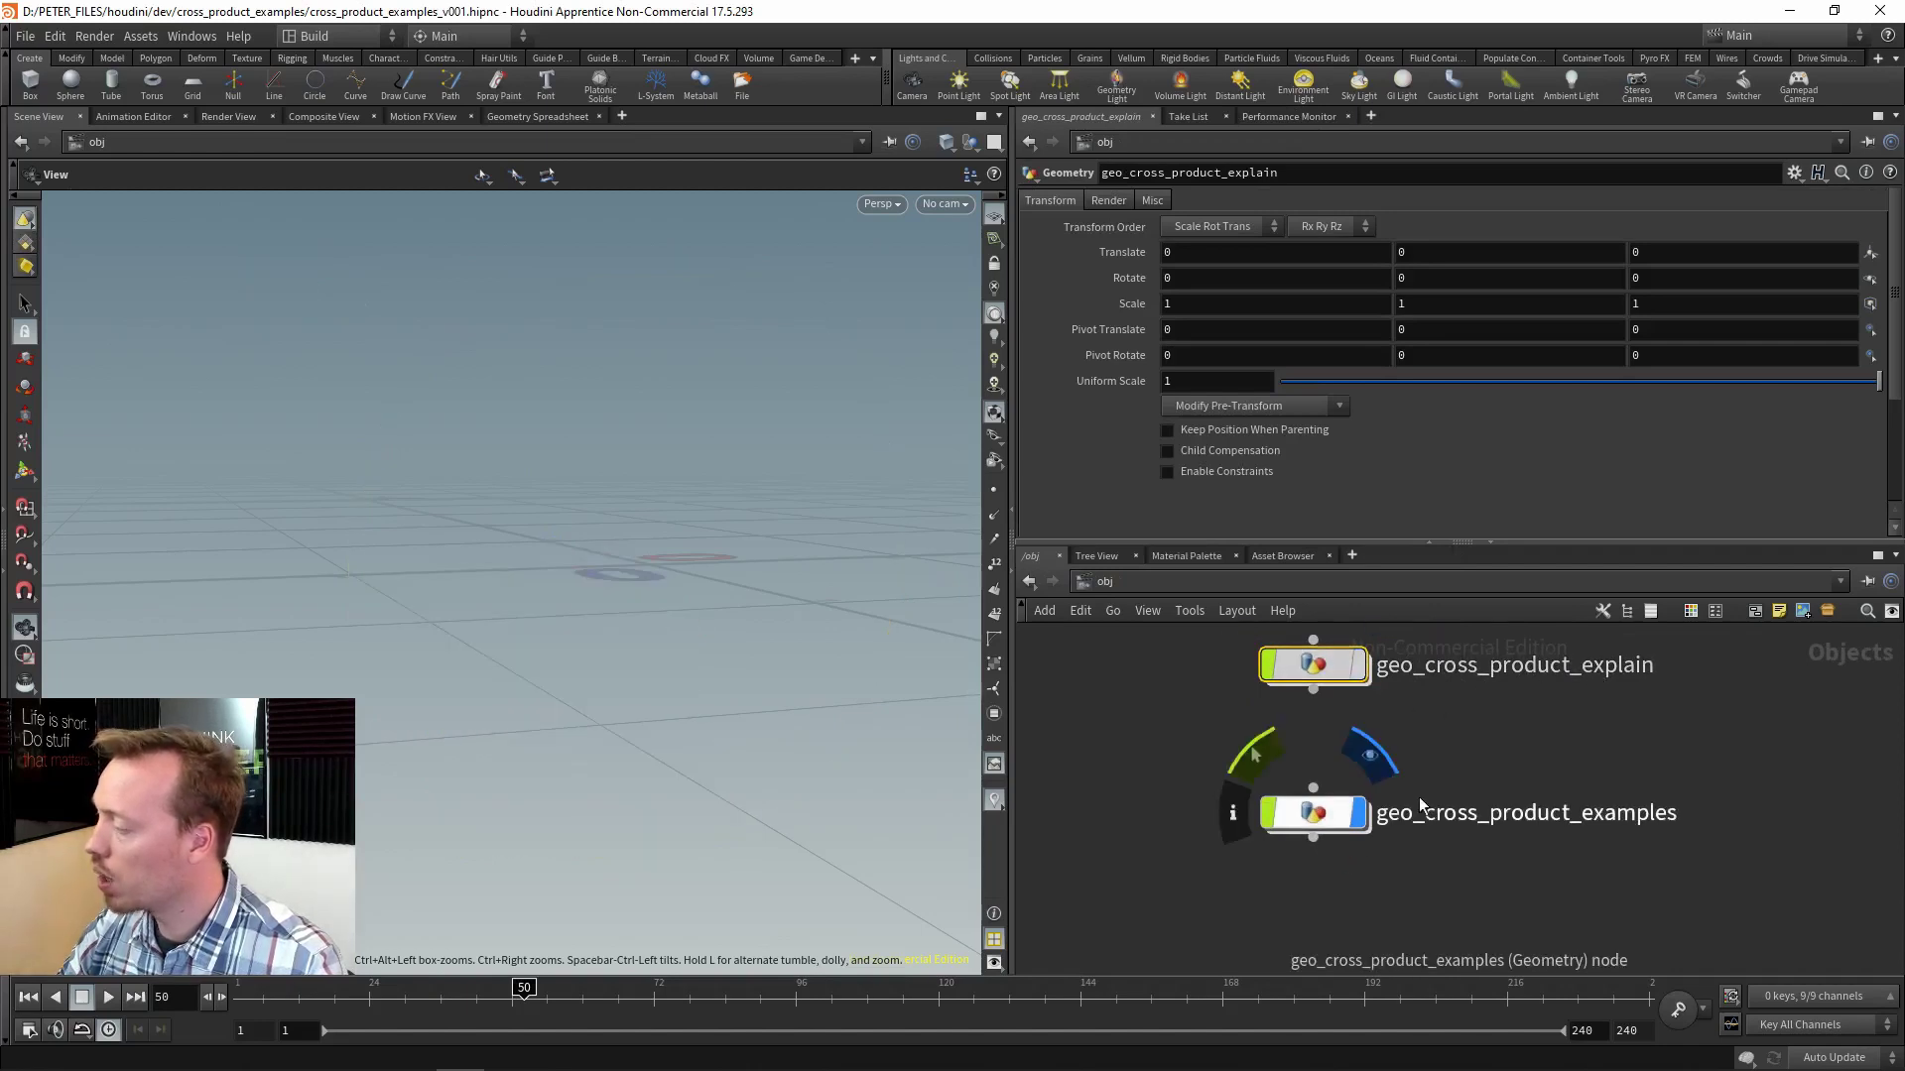
{"action": "left_click_drag", "start_coordinate": [1533, 756], "coordinate": [1286, 865]}
{"action": "double_click", "coordinate": [1427, 814]}
{"action": "left_click_drag", "start_coordinate": [1482, 750], "coordinate": [1217, 878]}
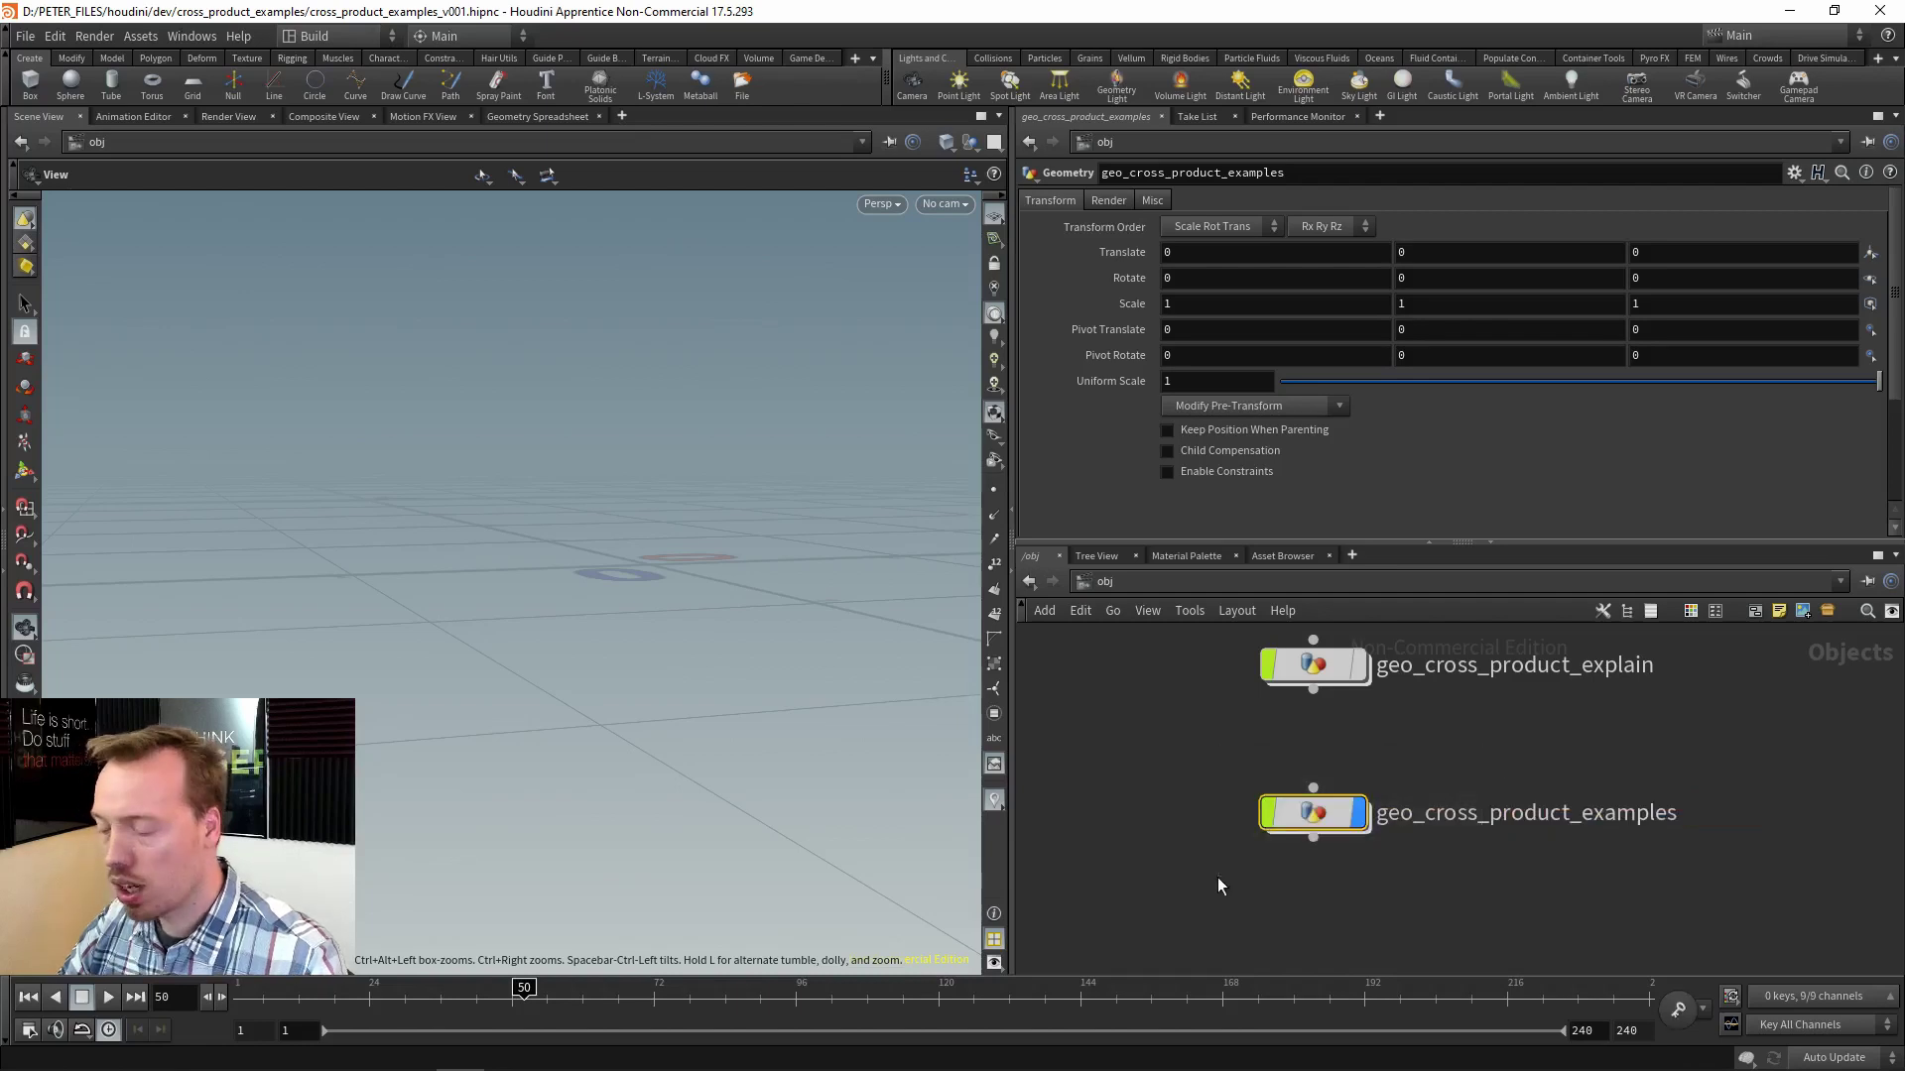
{"action": "key", "text": "Return"}
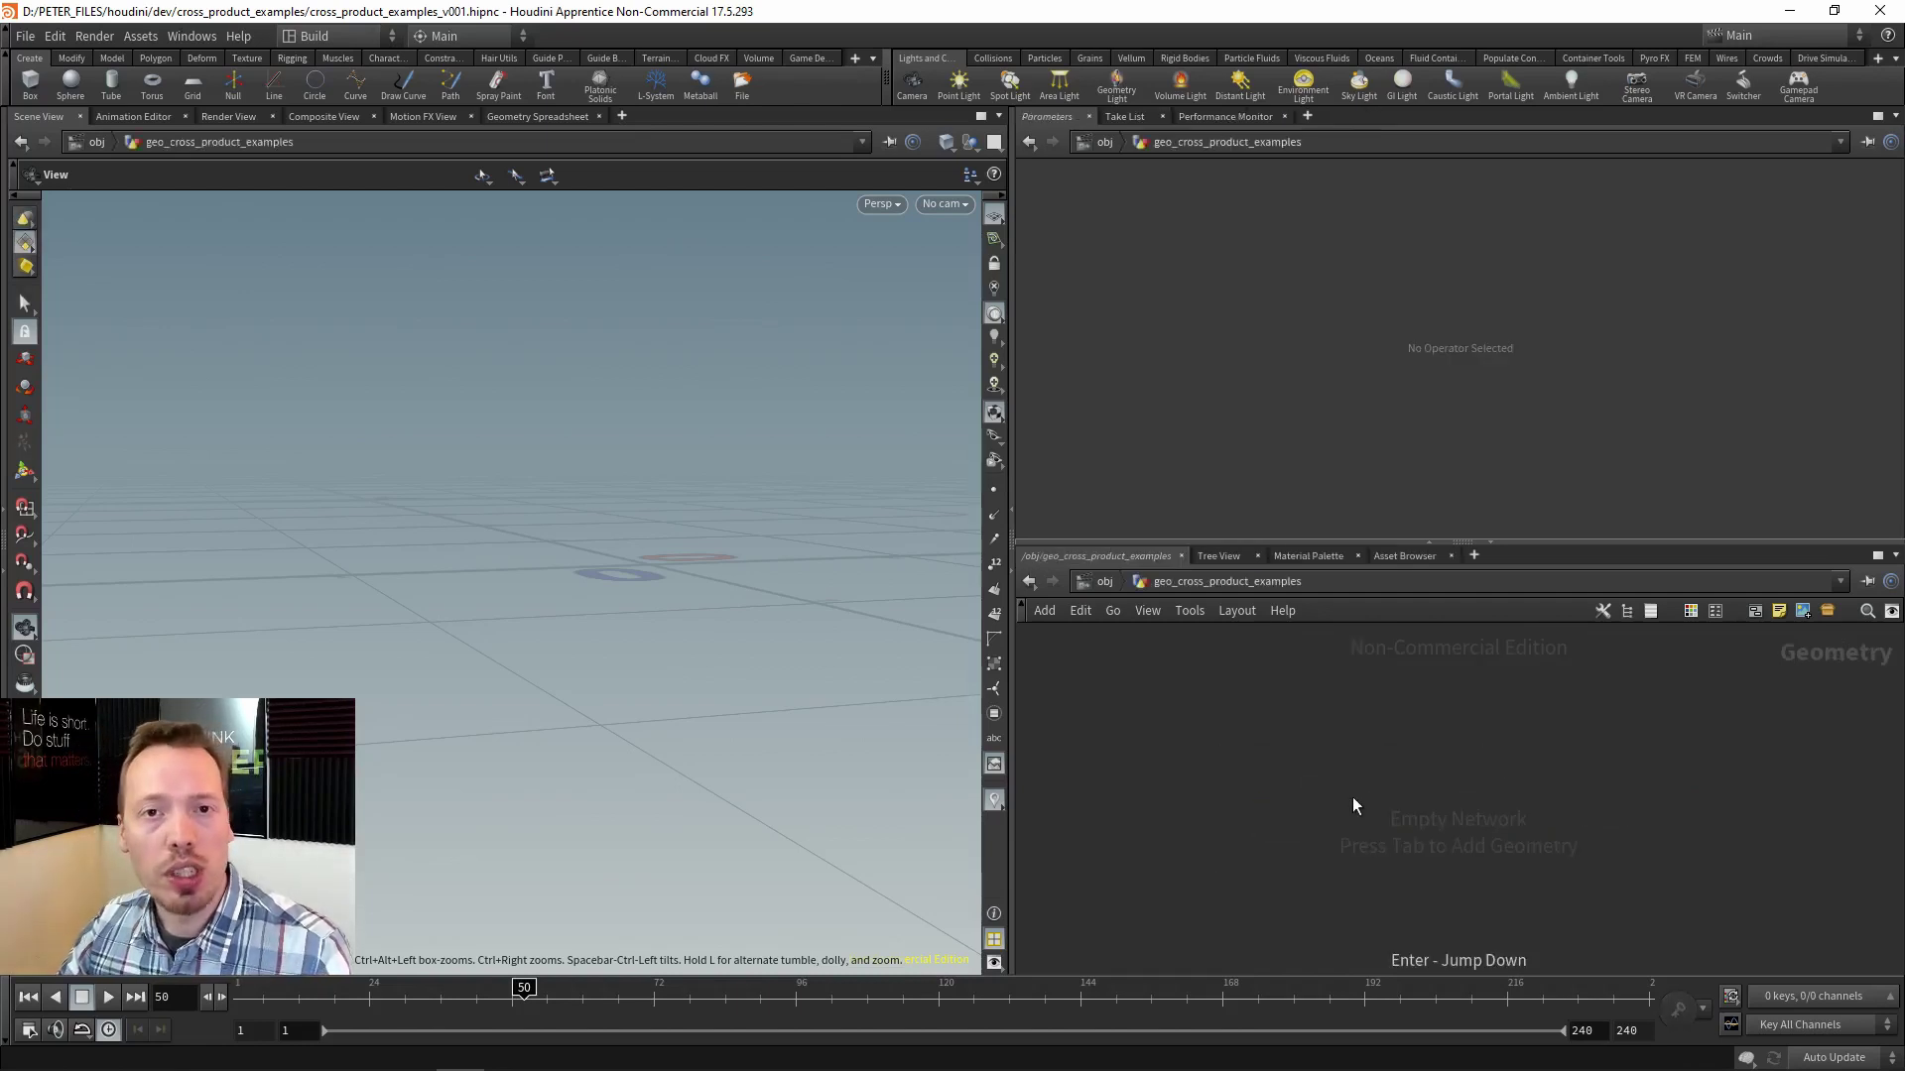
Add a Grid node to the geo_cross_product_examples network and frame the grid from above in the viewport.
{"action": "key", "text": "Tab"}
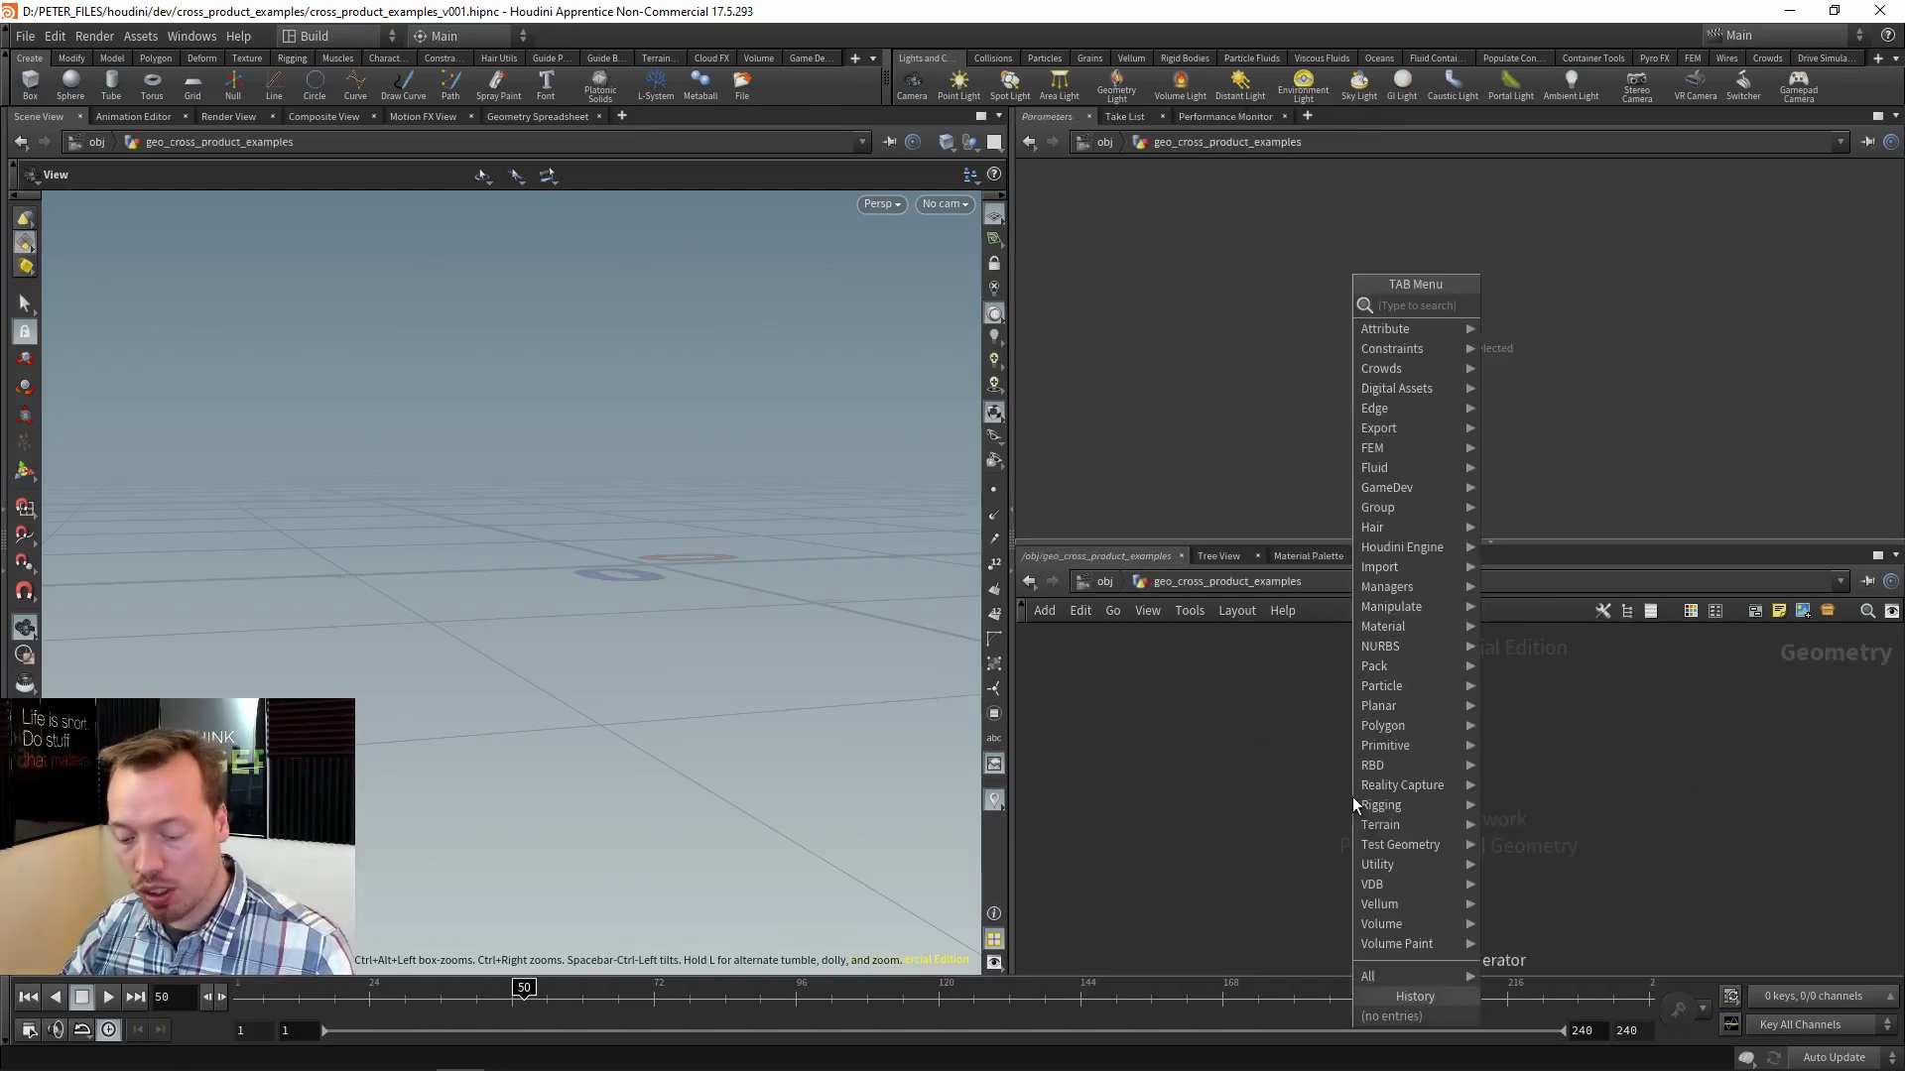
{"action": "type", "text": "grid"}
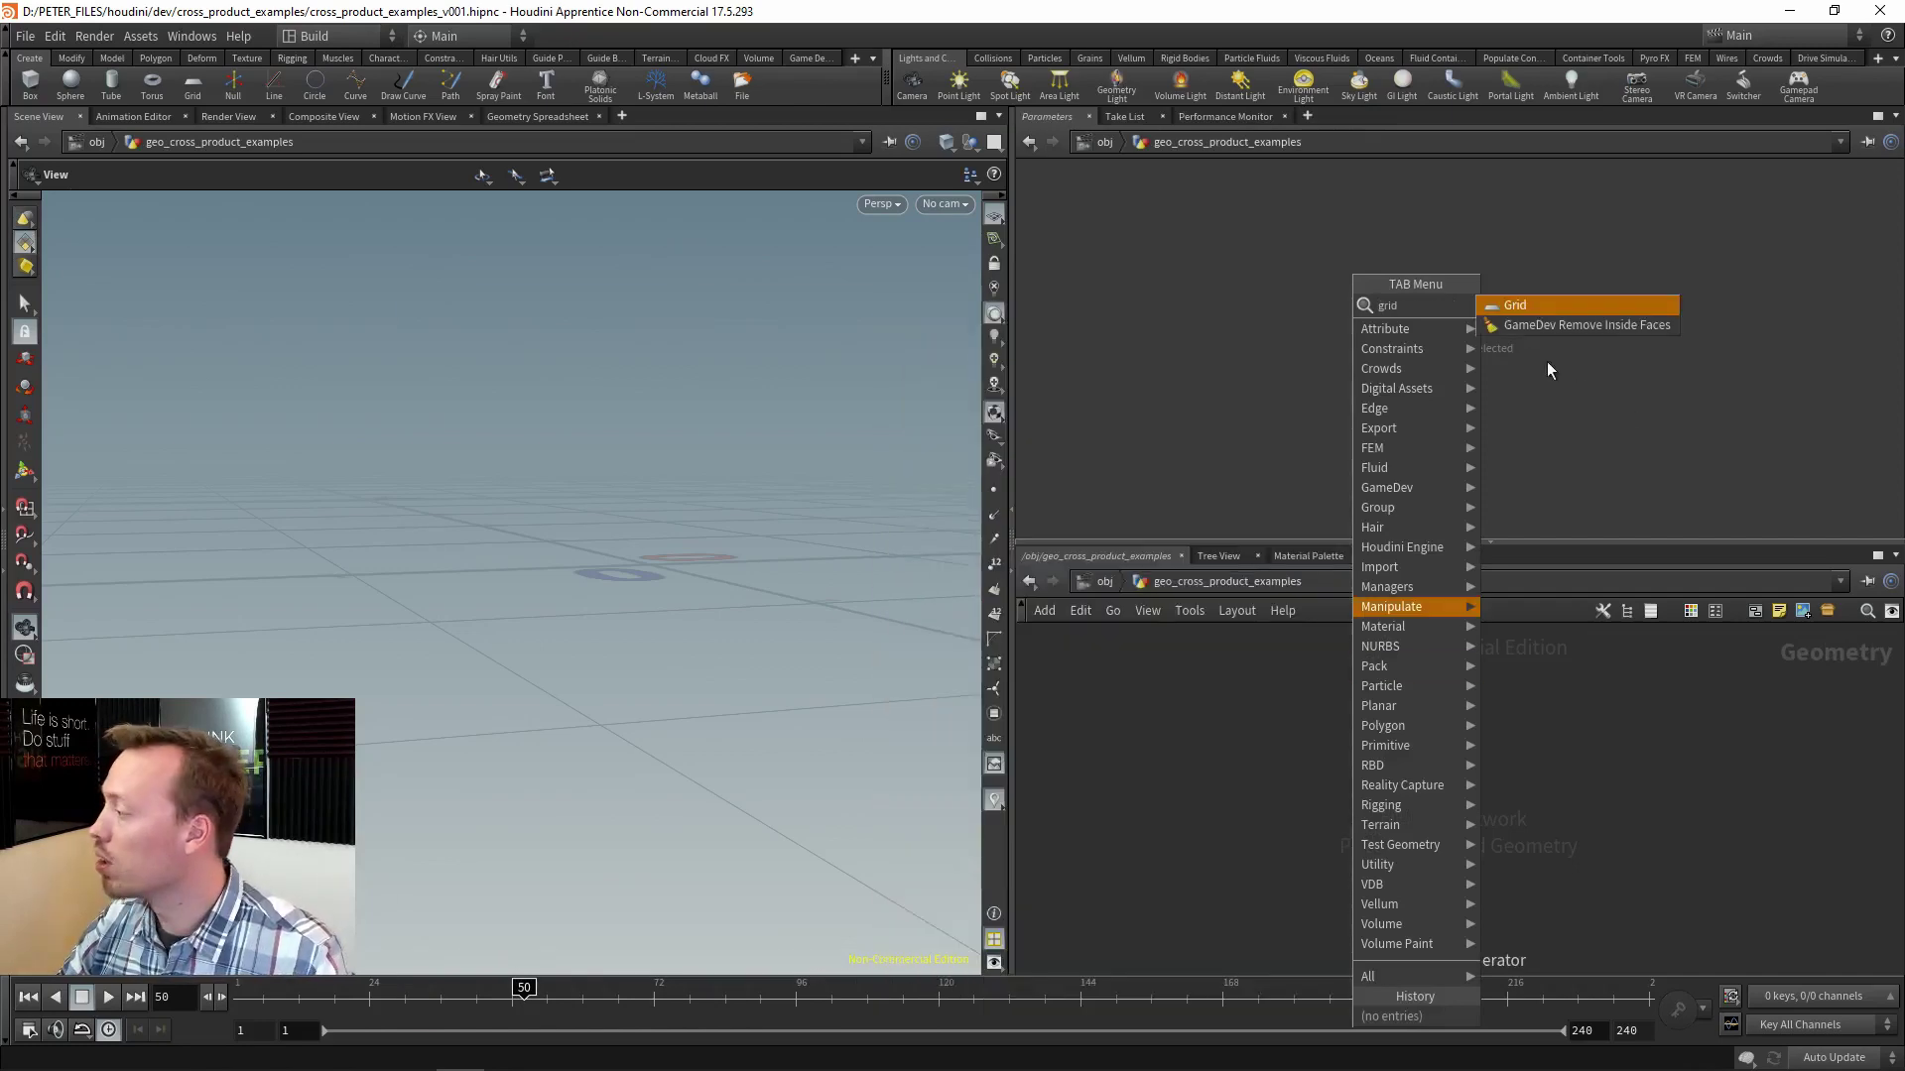
{"action": "left_click", "coordinate": [1496, 305]}
{"action": "left_click", "coordinate": [1260, 764]}
{"action": "scroll", "coordinate": [1326, 792], "scroll_direction": "up", "scroll_amount": 3}
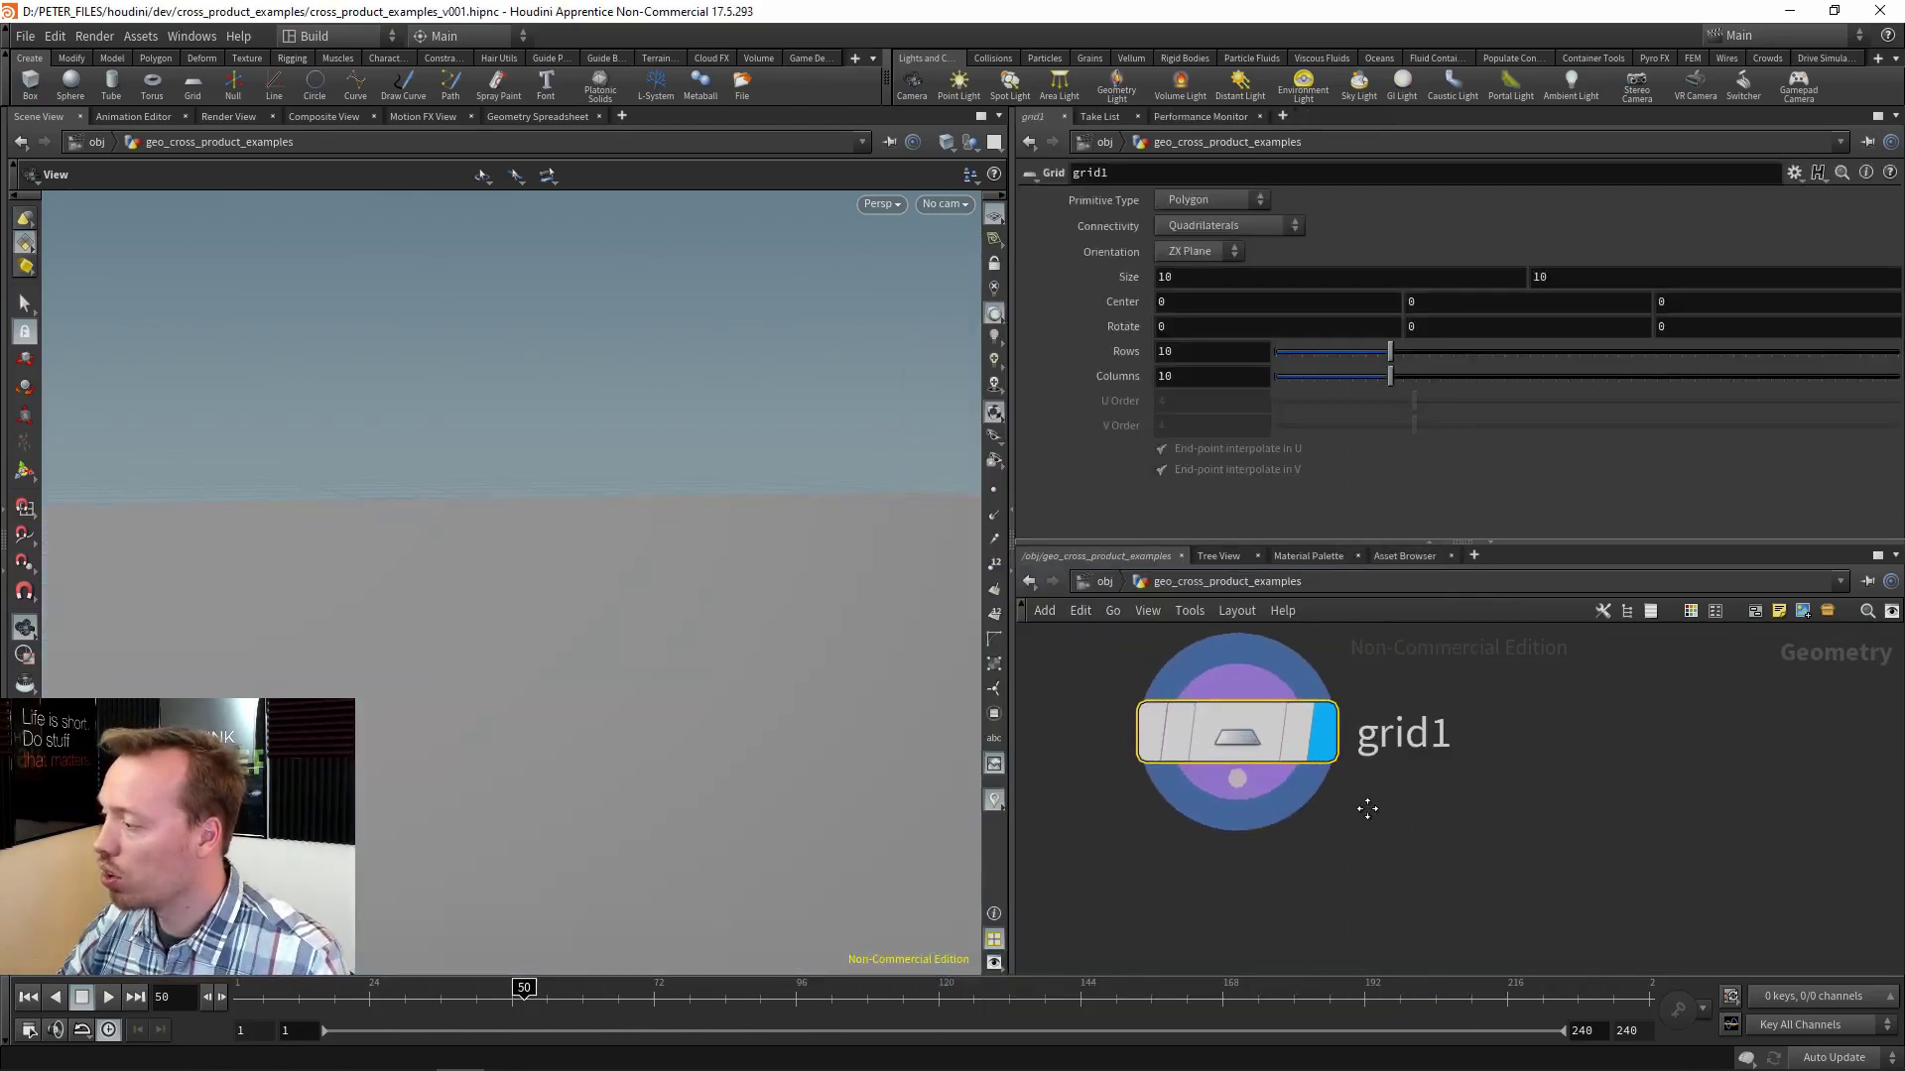
{"action": "scroll", "coordinate": [633, 609], "scroll_direction": "down", "scroll_amount": 3}
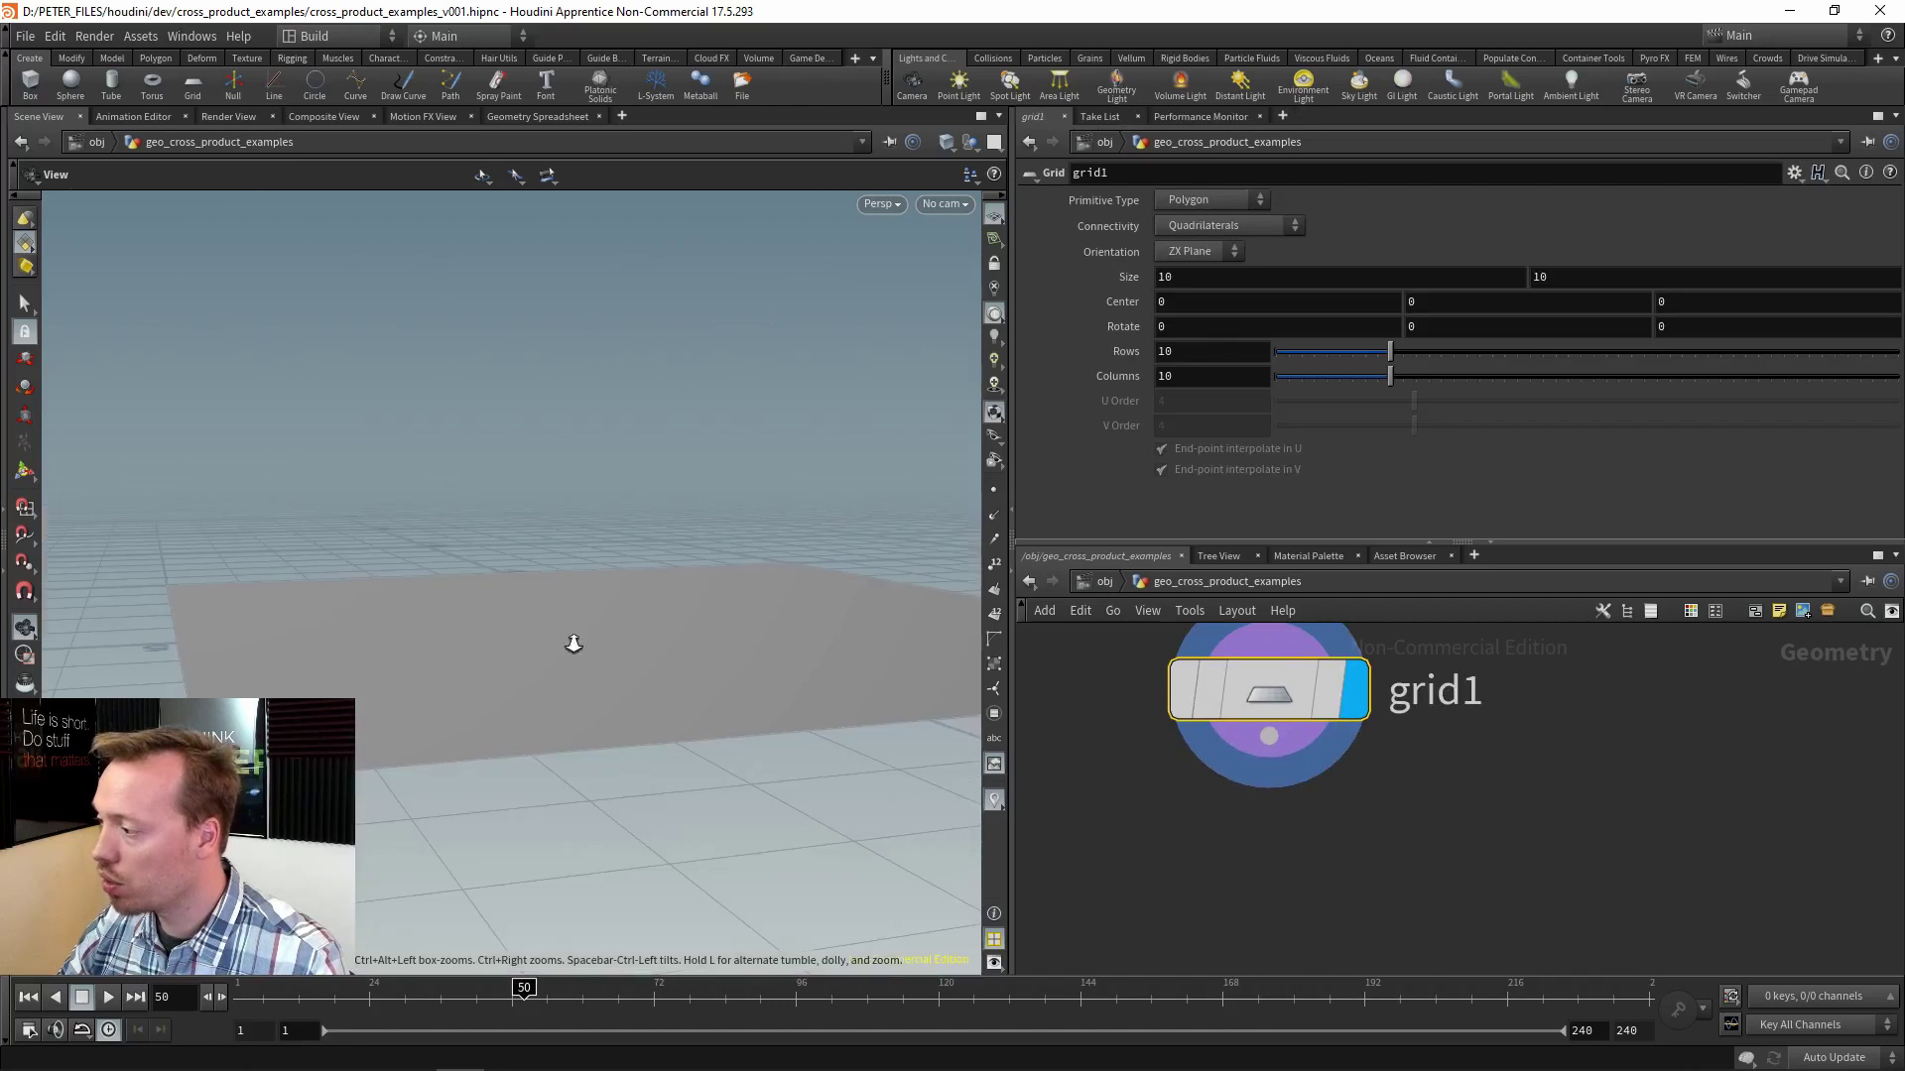
{"action": "left_click_drag", "start_coordinate": [570, 646], "coordinate": [454, 742]}
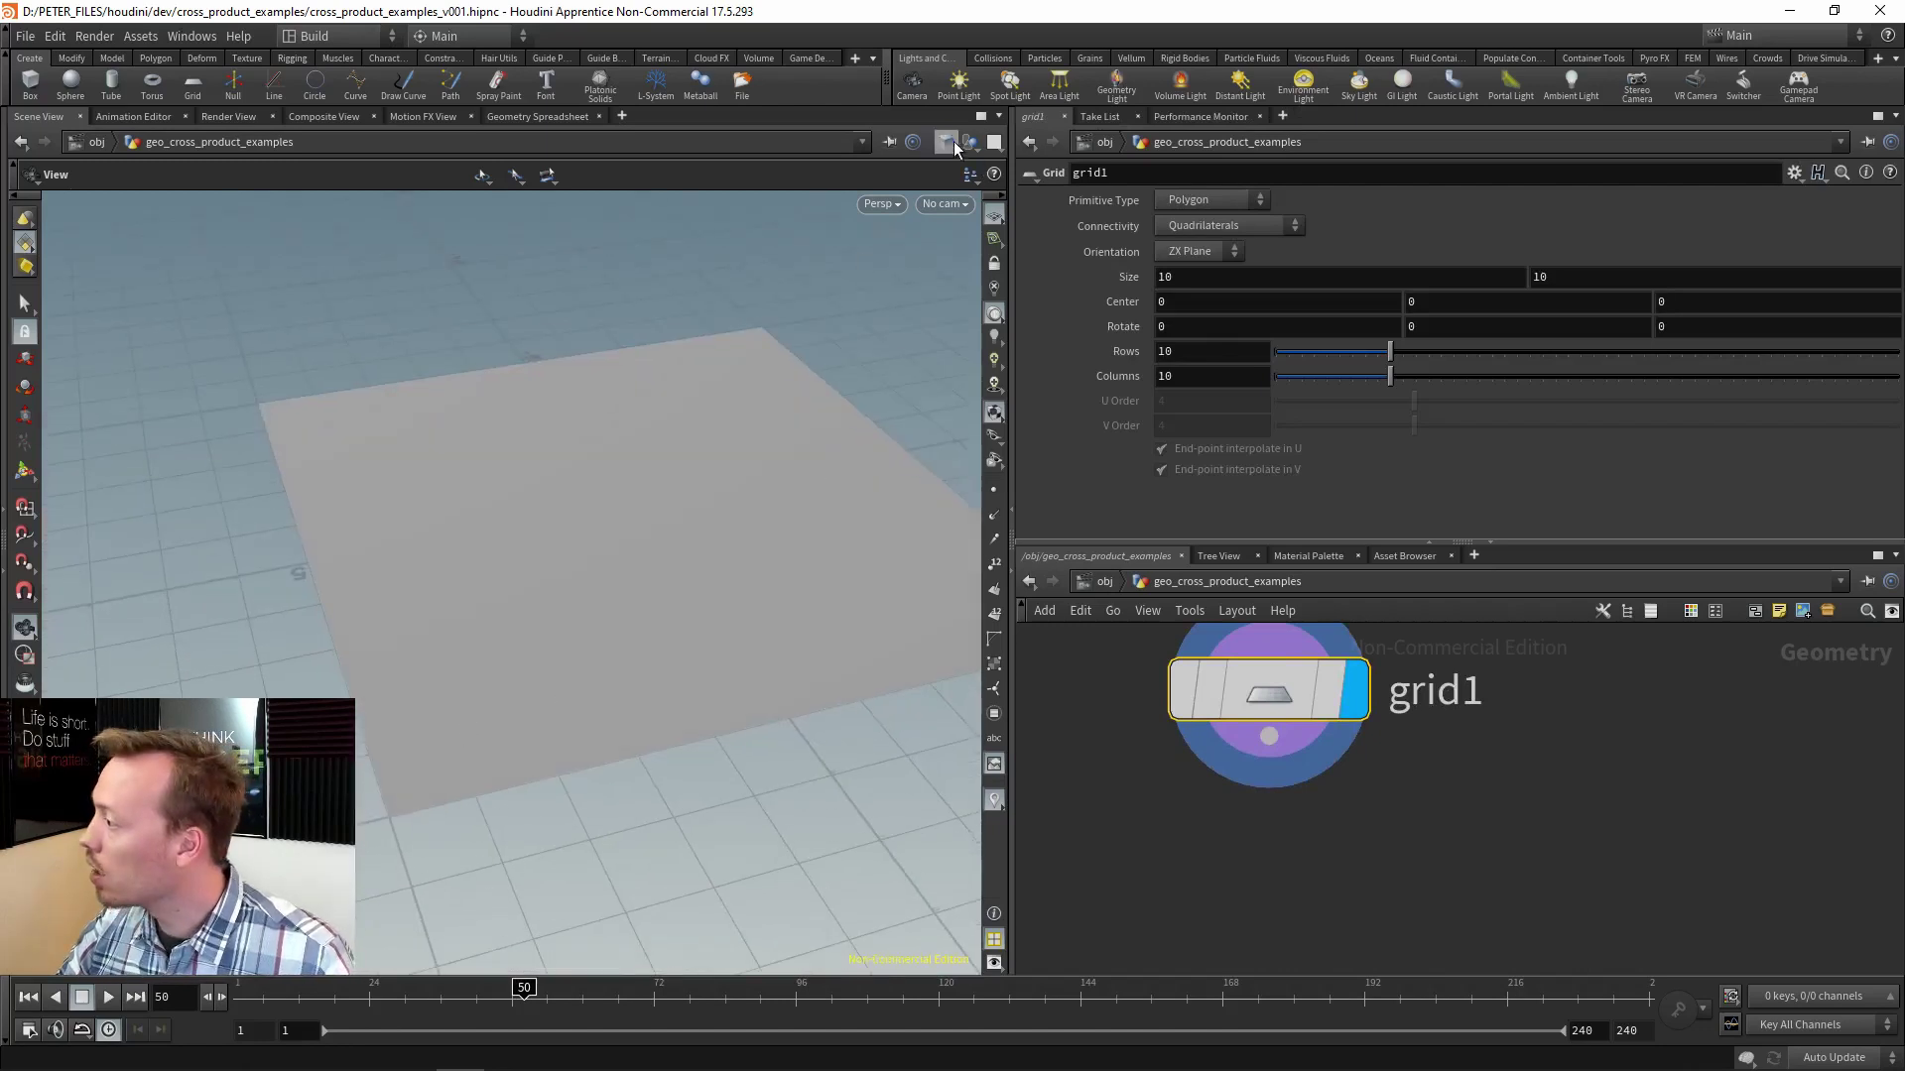
Change the viewport shading so the wireframe is drawn over the shaded grid.
{"action": "left_click", "coordinate": [993, 313]}
{"action": "left_click", "coordinate": [968, 343]}
{"action": "left_click_drag", "start_coordinate": [654, 553], "coordinate": [583, 570]}
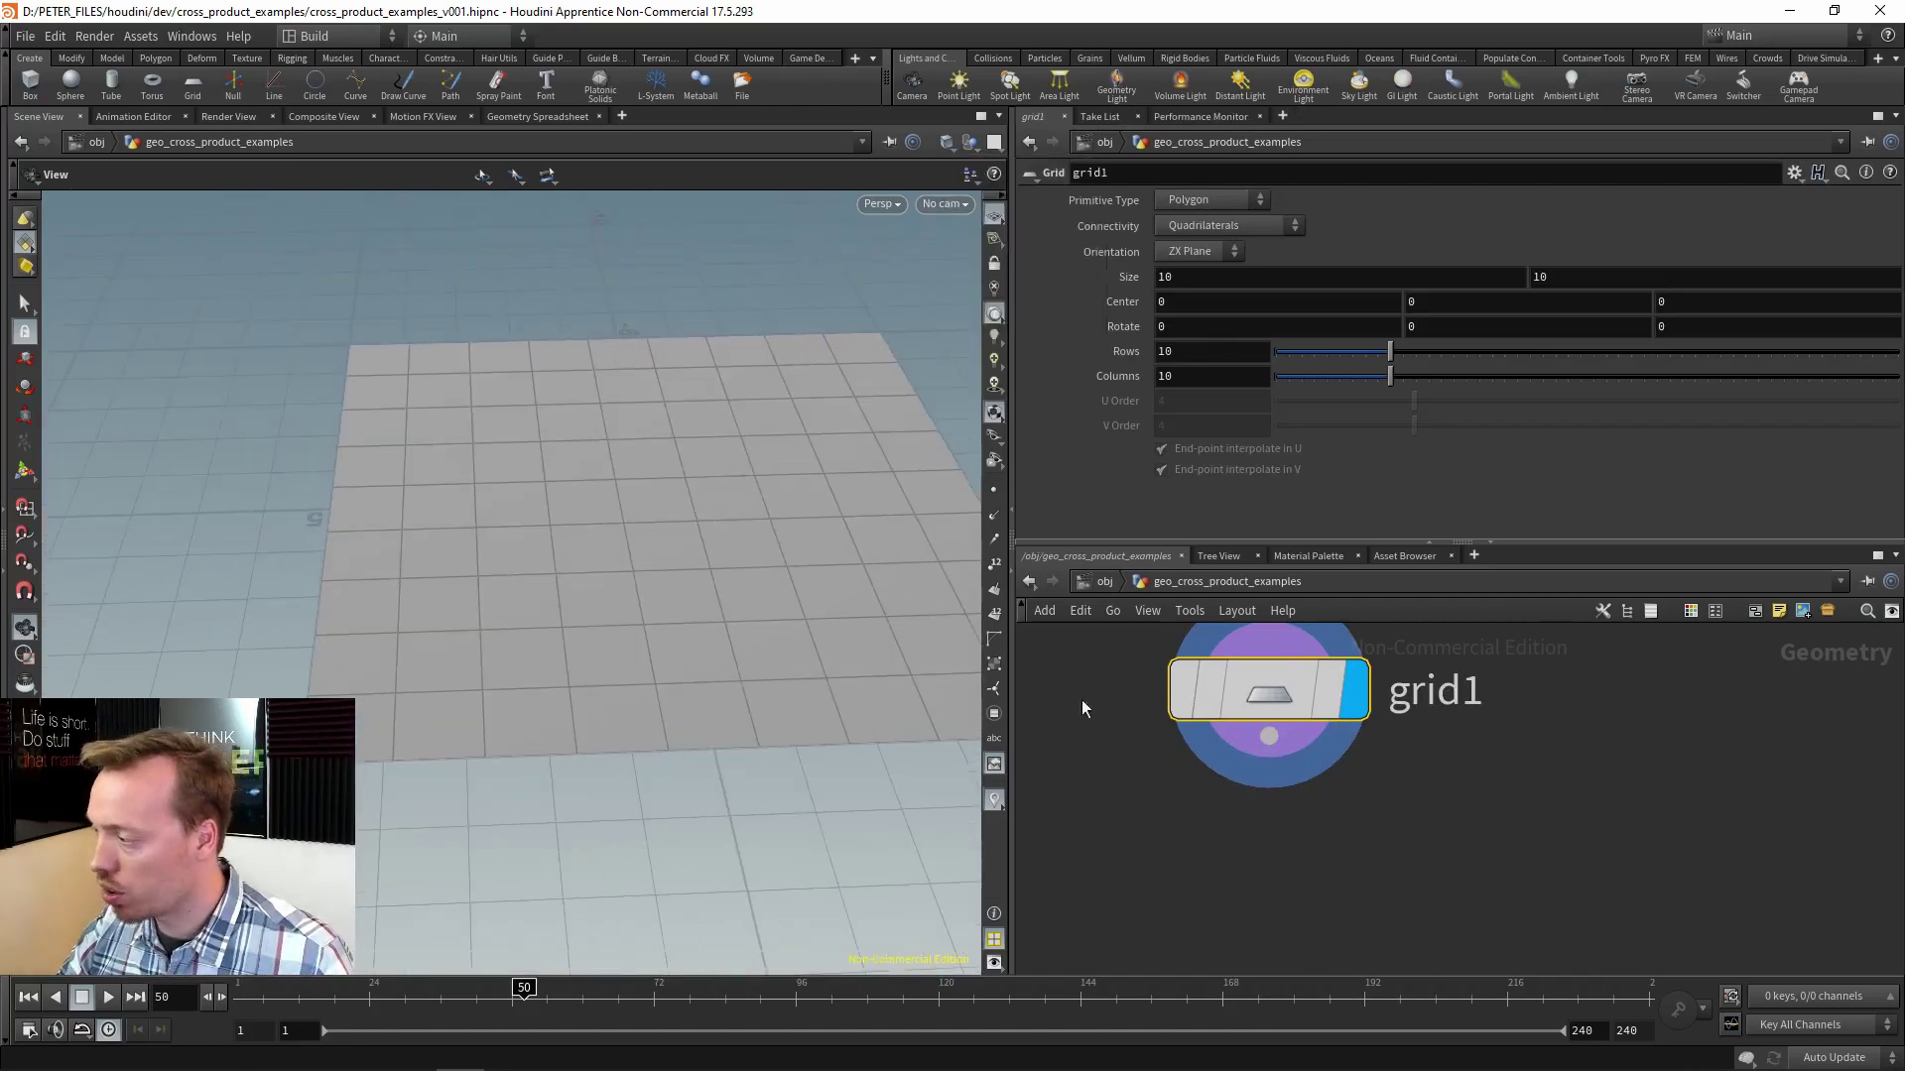
Add a Test Geometry: Pig Head node beside the grid node.
{"action": "middle_click_drag", "start_coordinate": [1405, 869], "coordinate": [1564, 841]}
{"action": "key", "text": "Tab"}
{"action": "type", "text": "pig"}
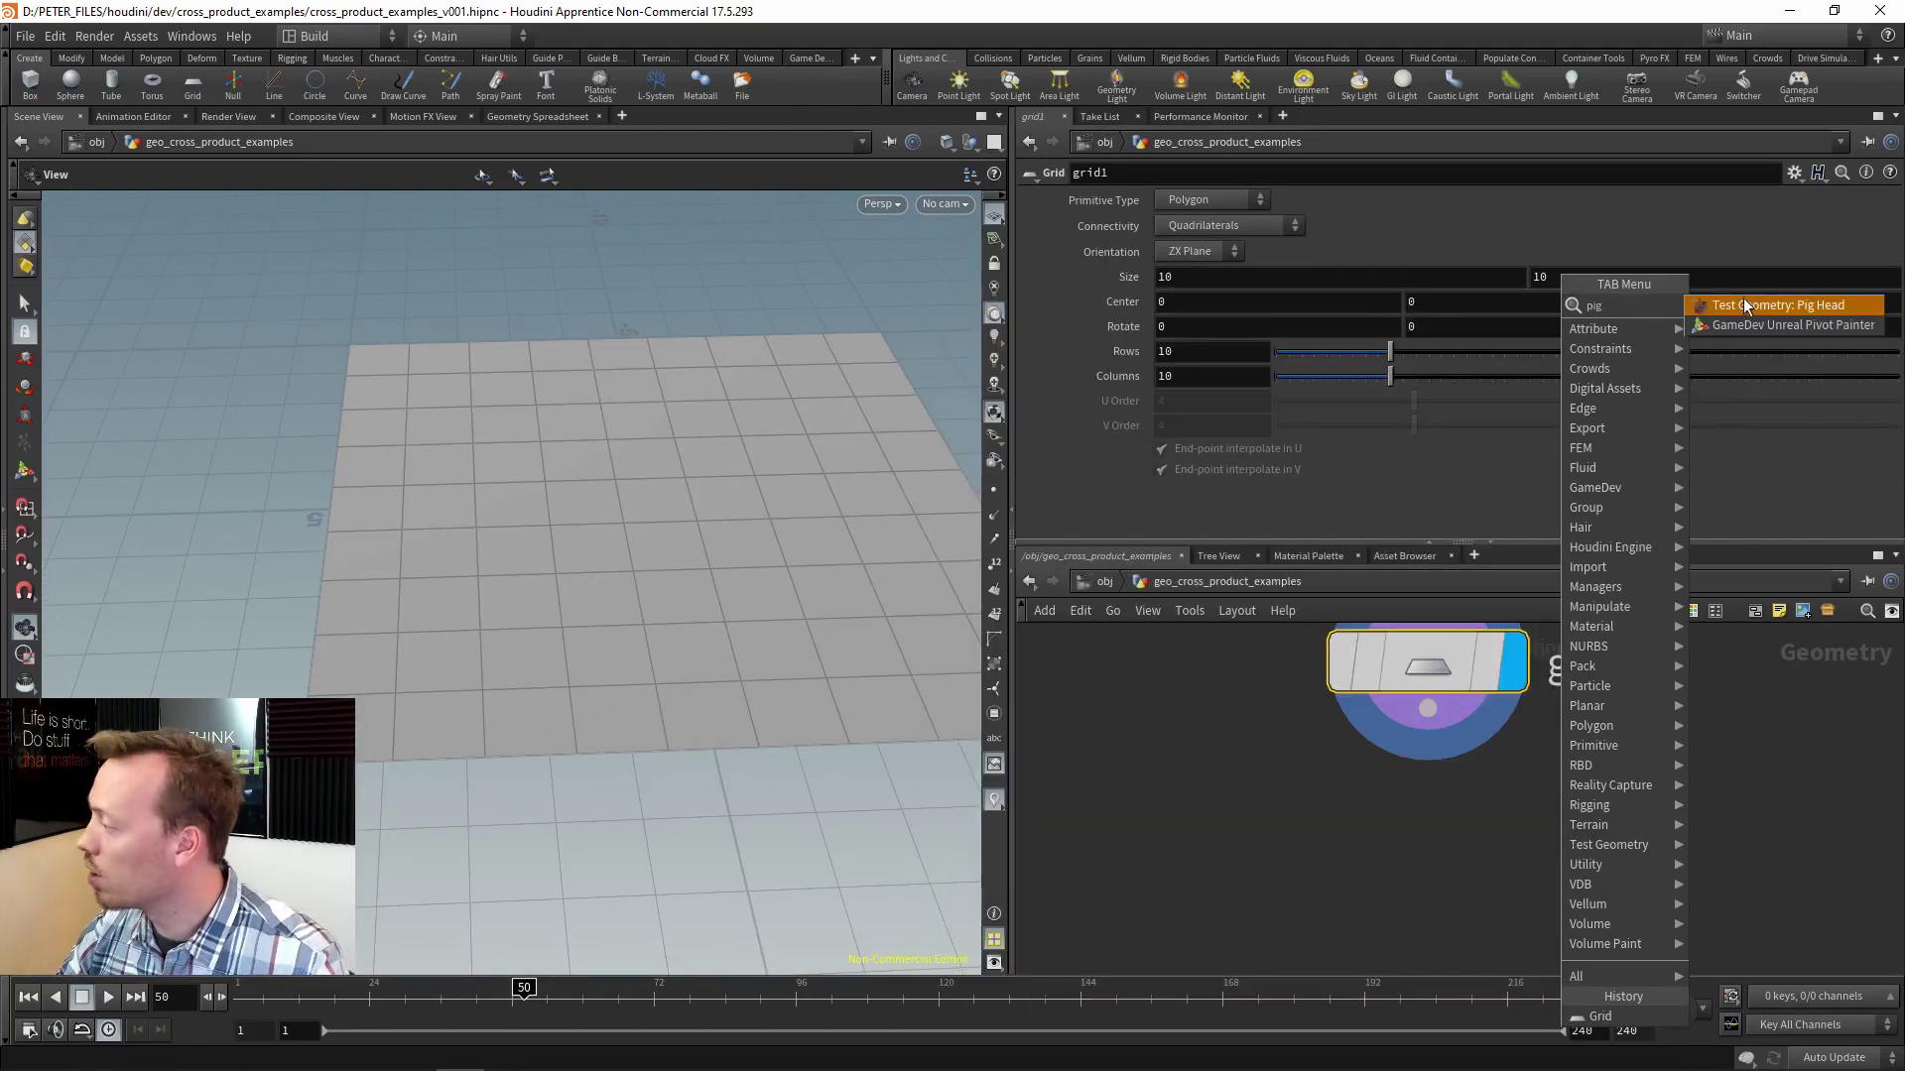
{"action": "left_click", "coordinate": [1746, 306]}
{"action": "left_click", "coordinate": [1151, 798]}
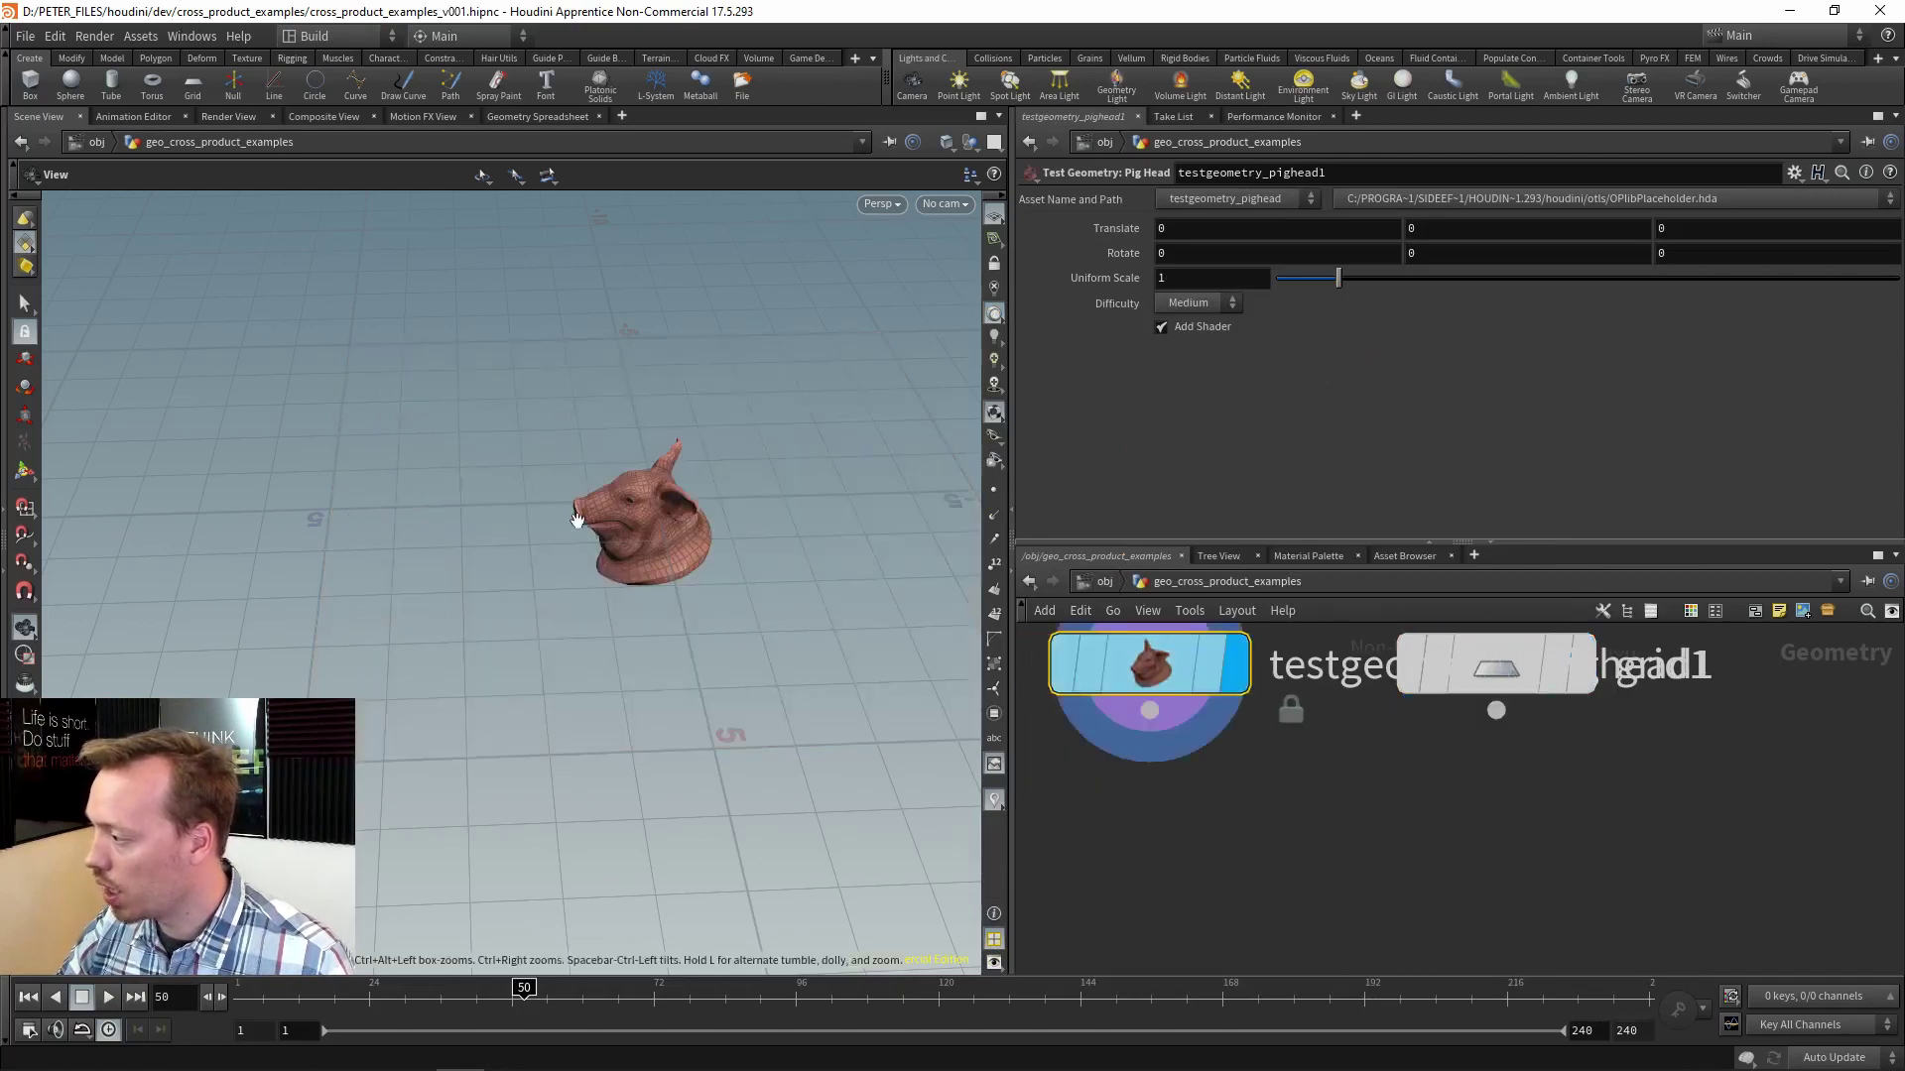
Set the pig head's Difficulty to Easy and inspect the simplified mesh.
{"action": "left_click", "coordinate": [1185, 301]}
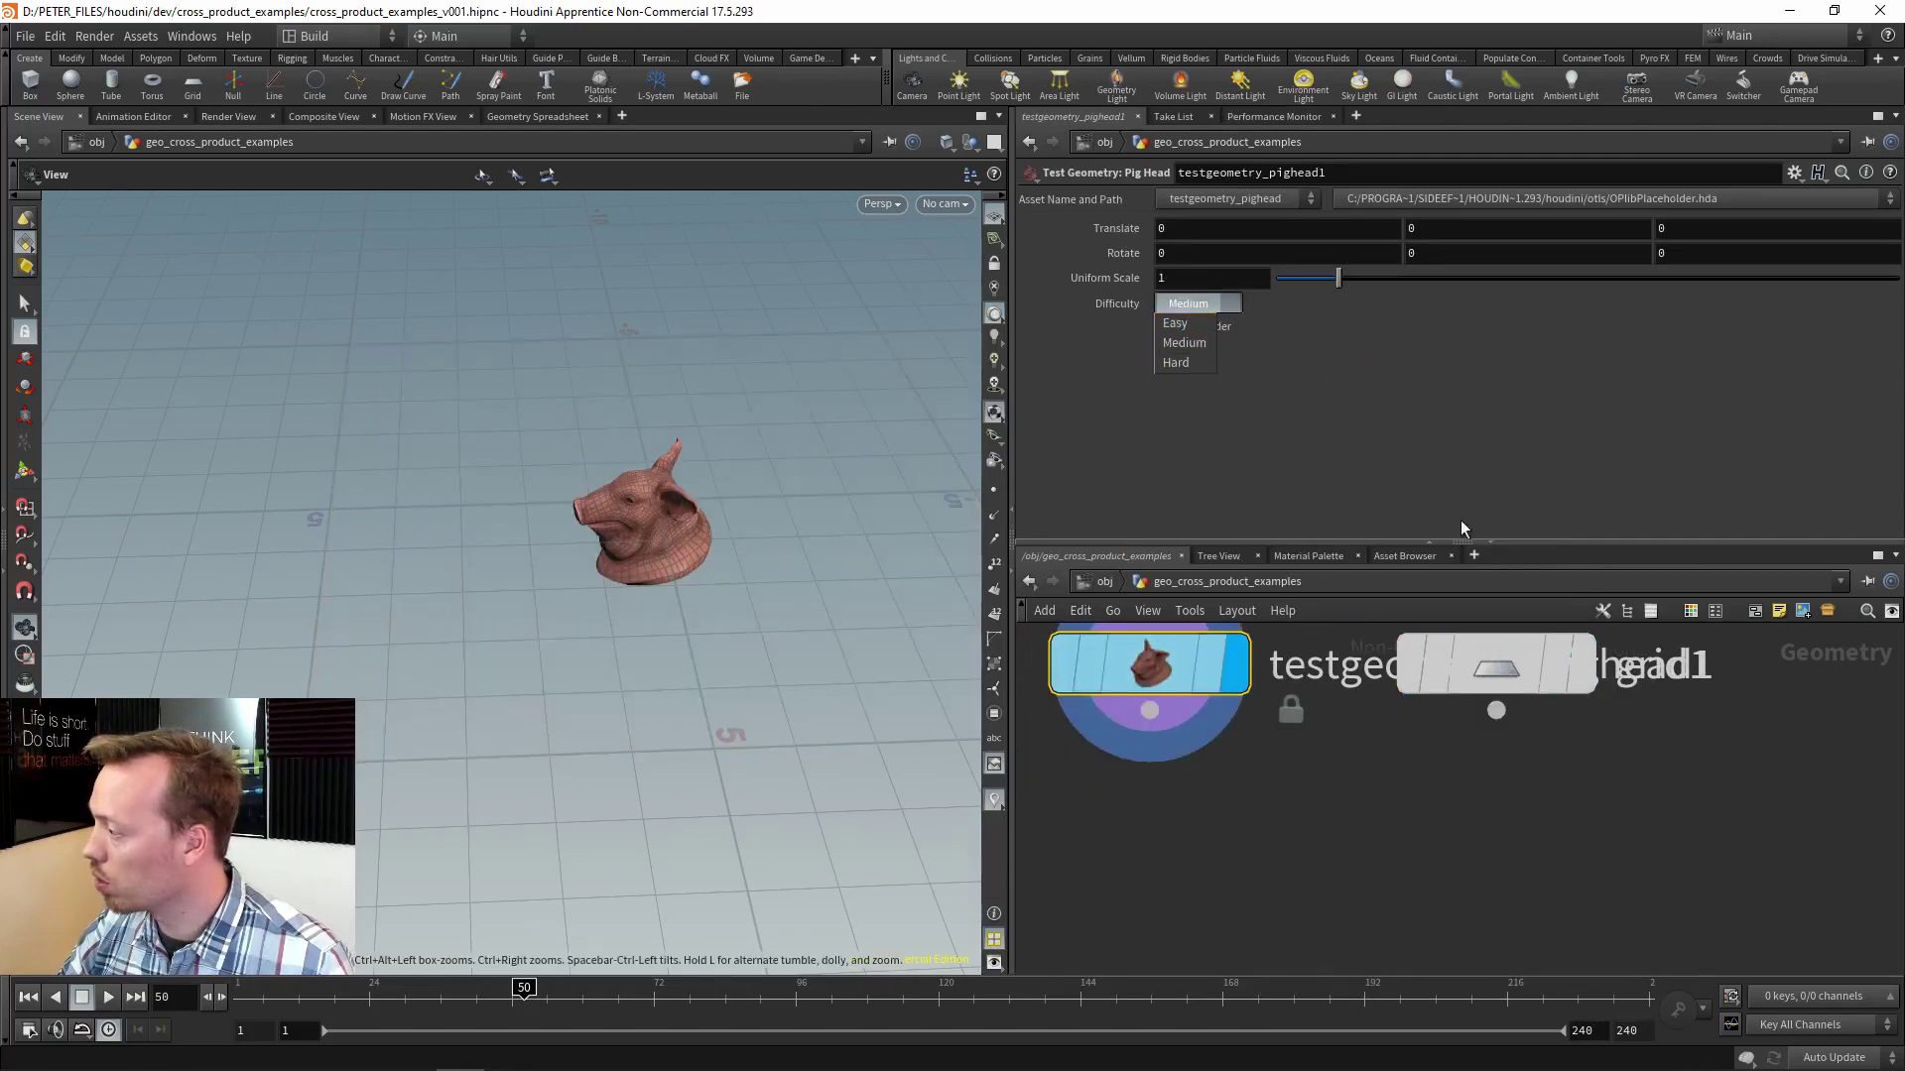
{"action": "left_click", "coordinate": [1194, 304]}
{"action": "left_click", "coordinate": [1174, 324]}
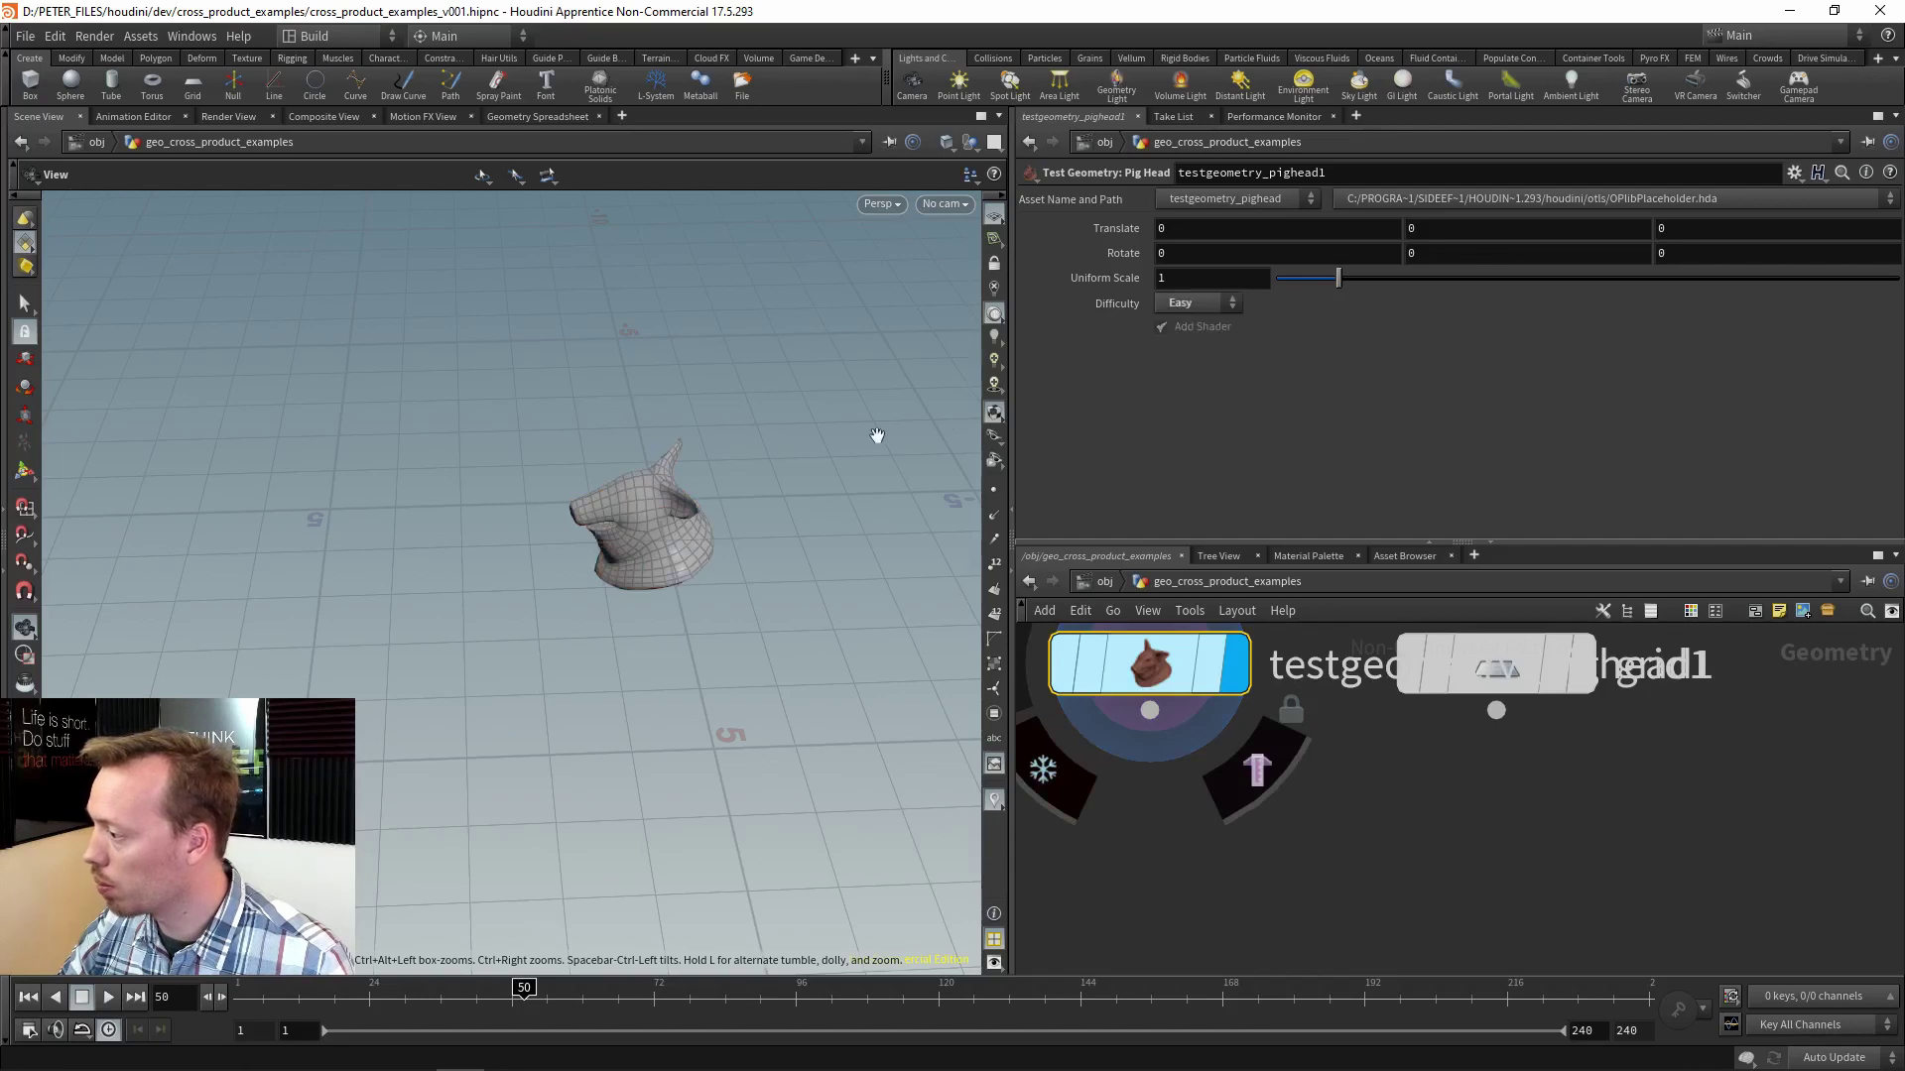
{"action": "left_click_drag", "start_coordinate": [645, 517], "coordinate": [794, 476]}
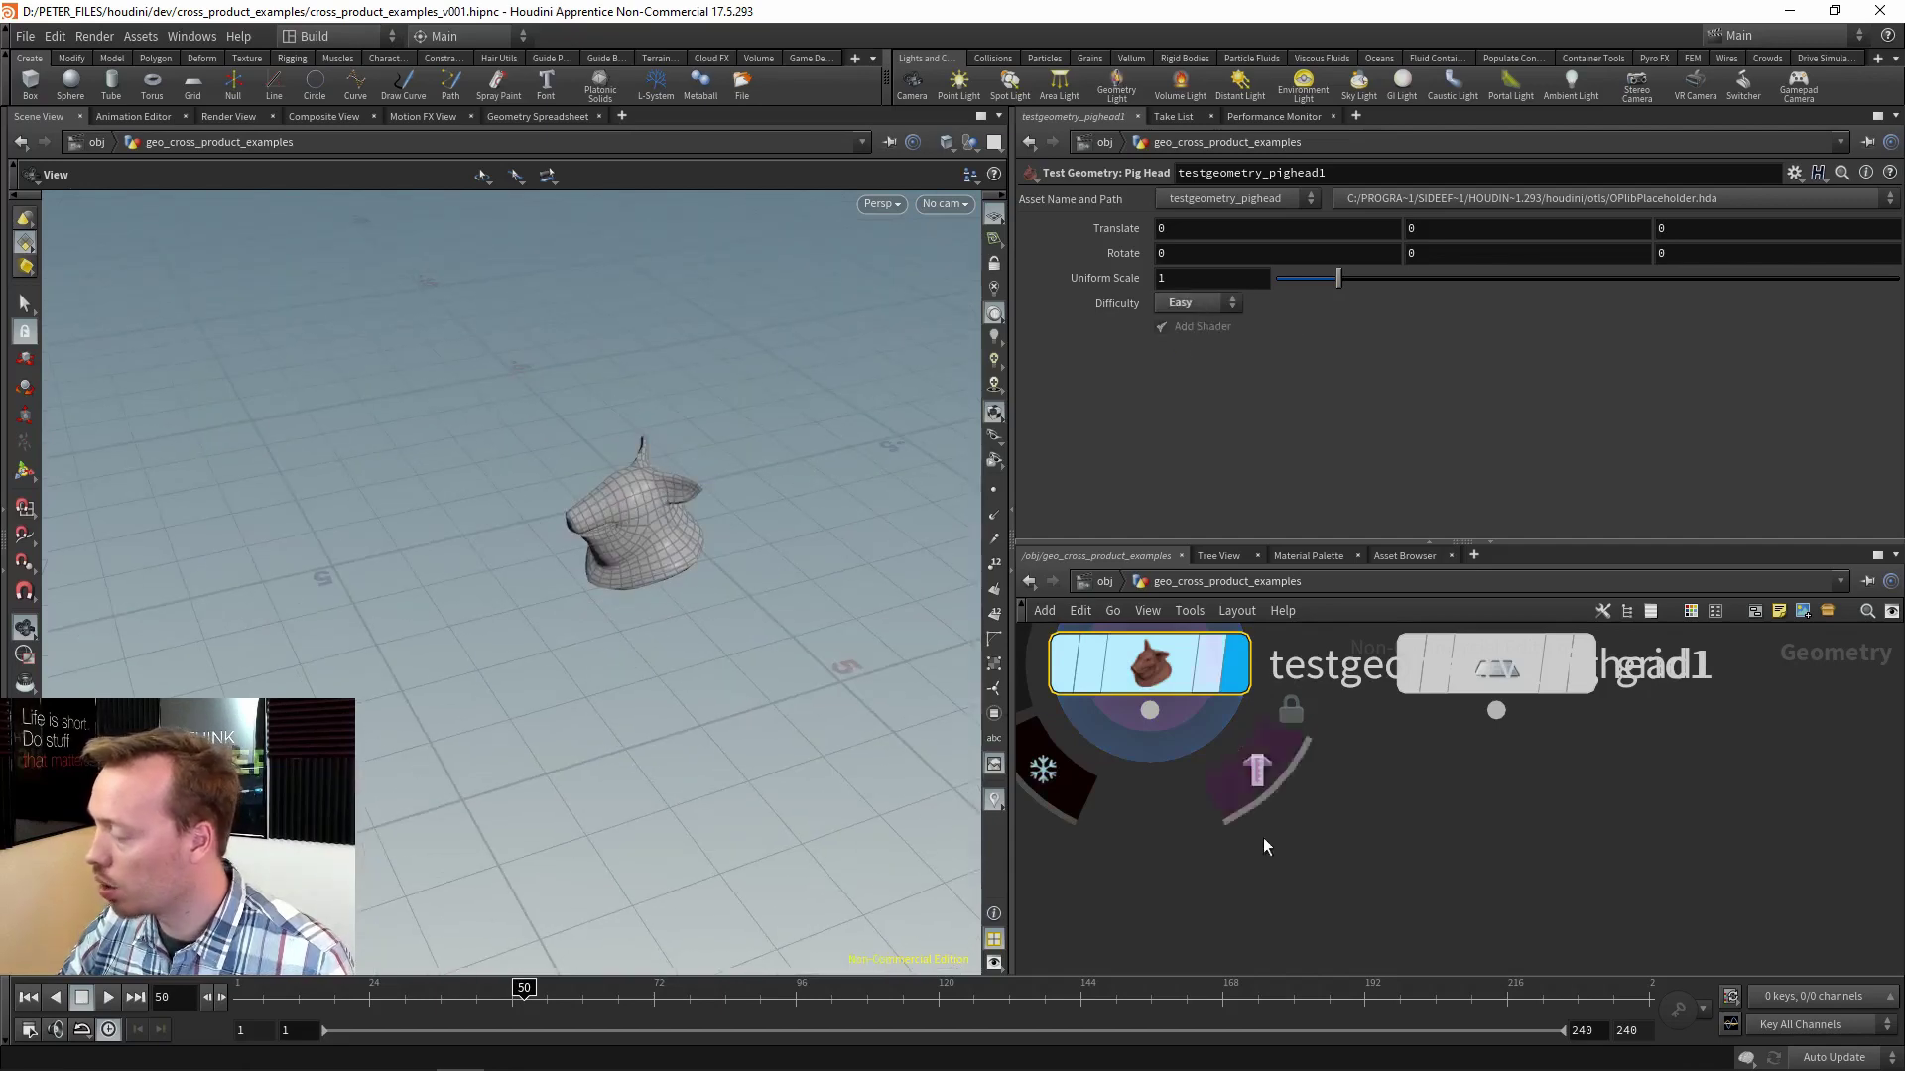
Add a Copy to Points node below the pig head and grid nodes.
{"action": "middle_click_drag", "start_coordinate": [1264, 837], "coordinate": [1322, 779]}
{"action": "key", "text": "Tab"}
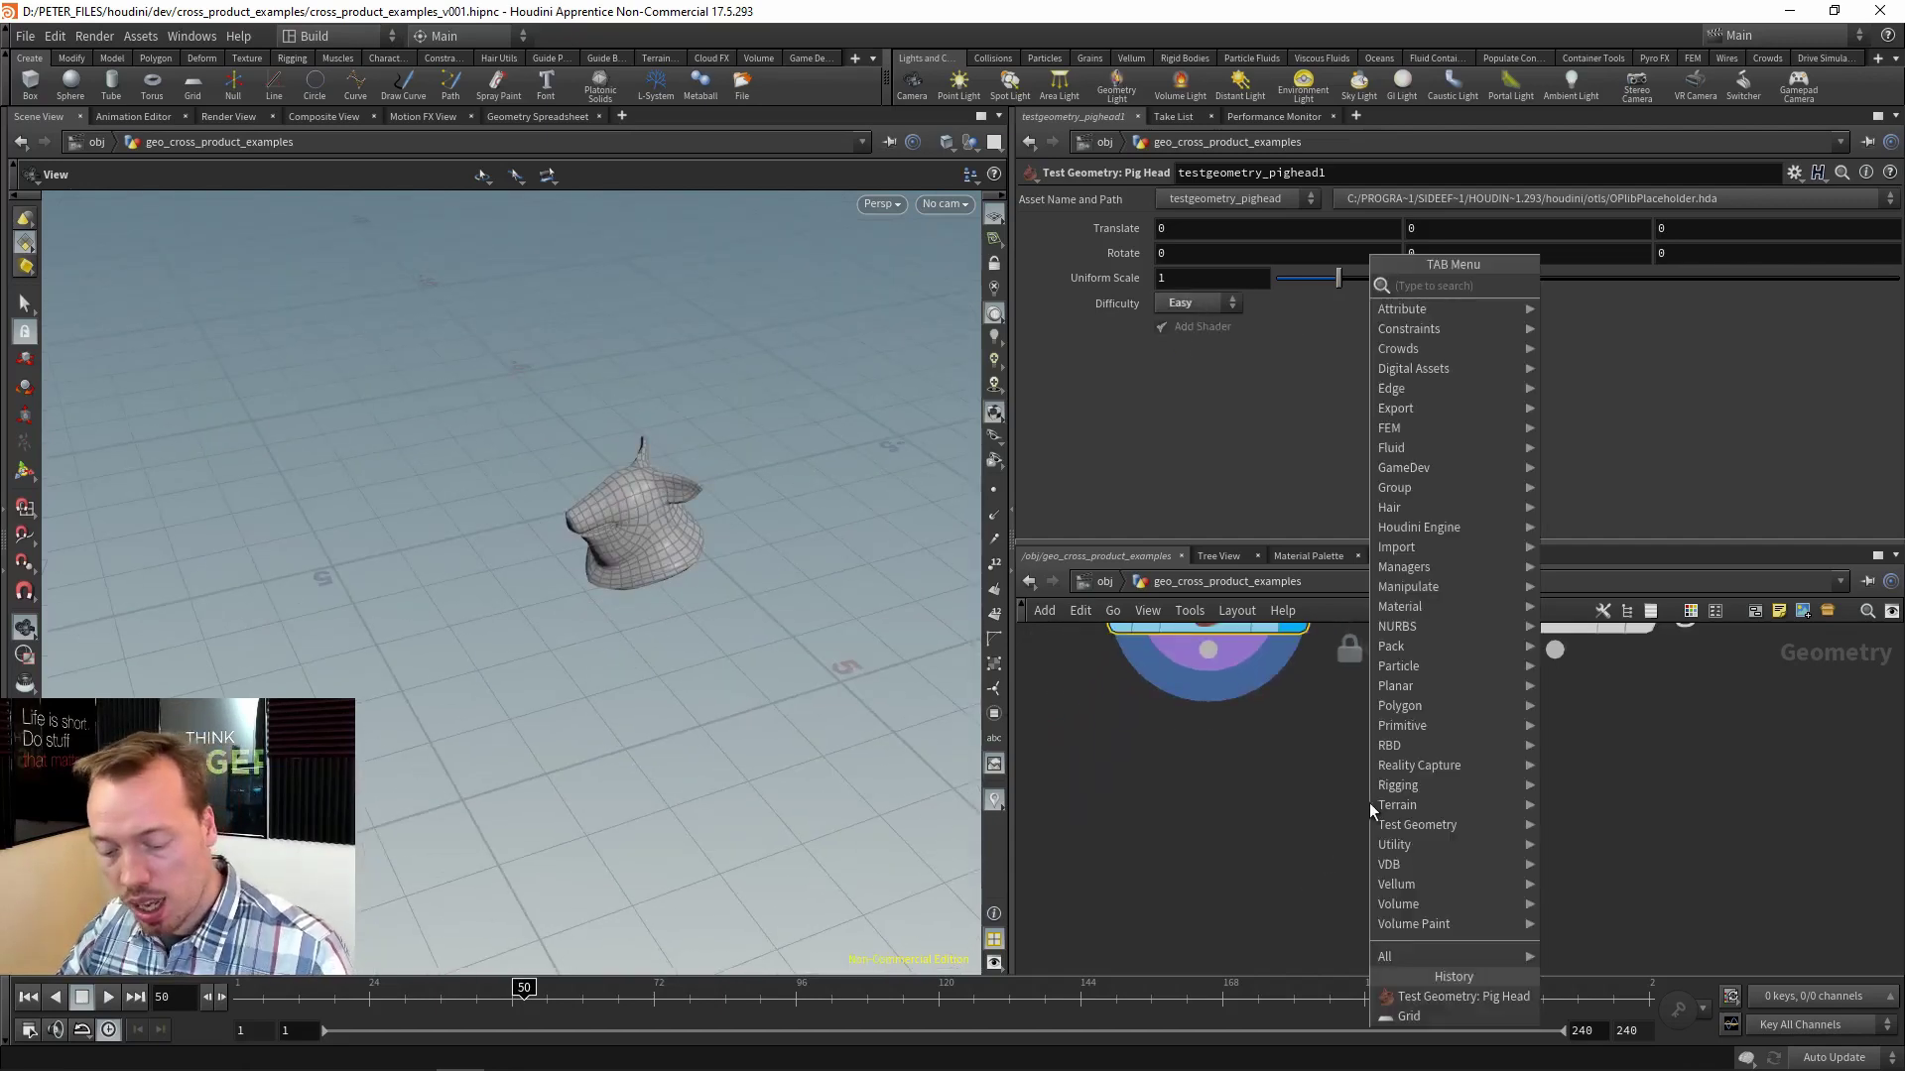
{"action": "type", "text": "cop"}
{"action": "left_click", "coordinate": [1622, 344]}
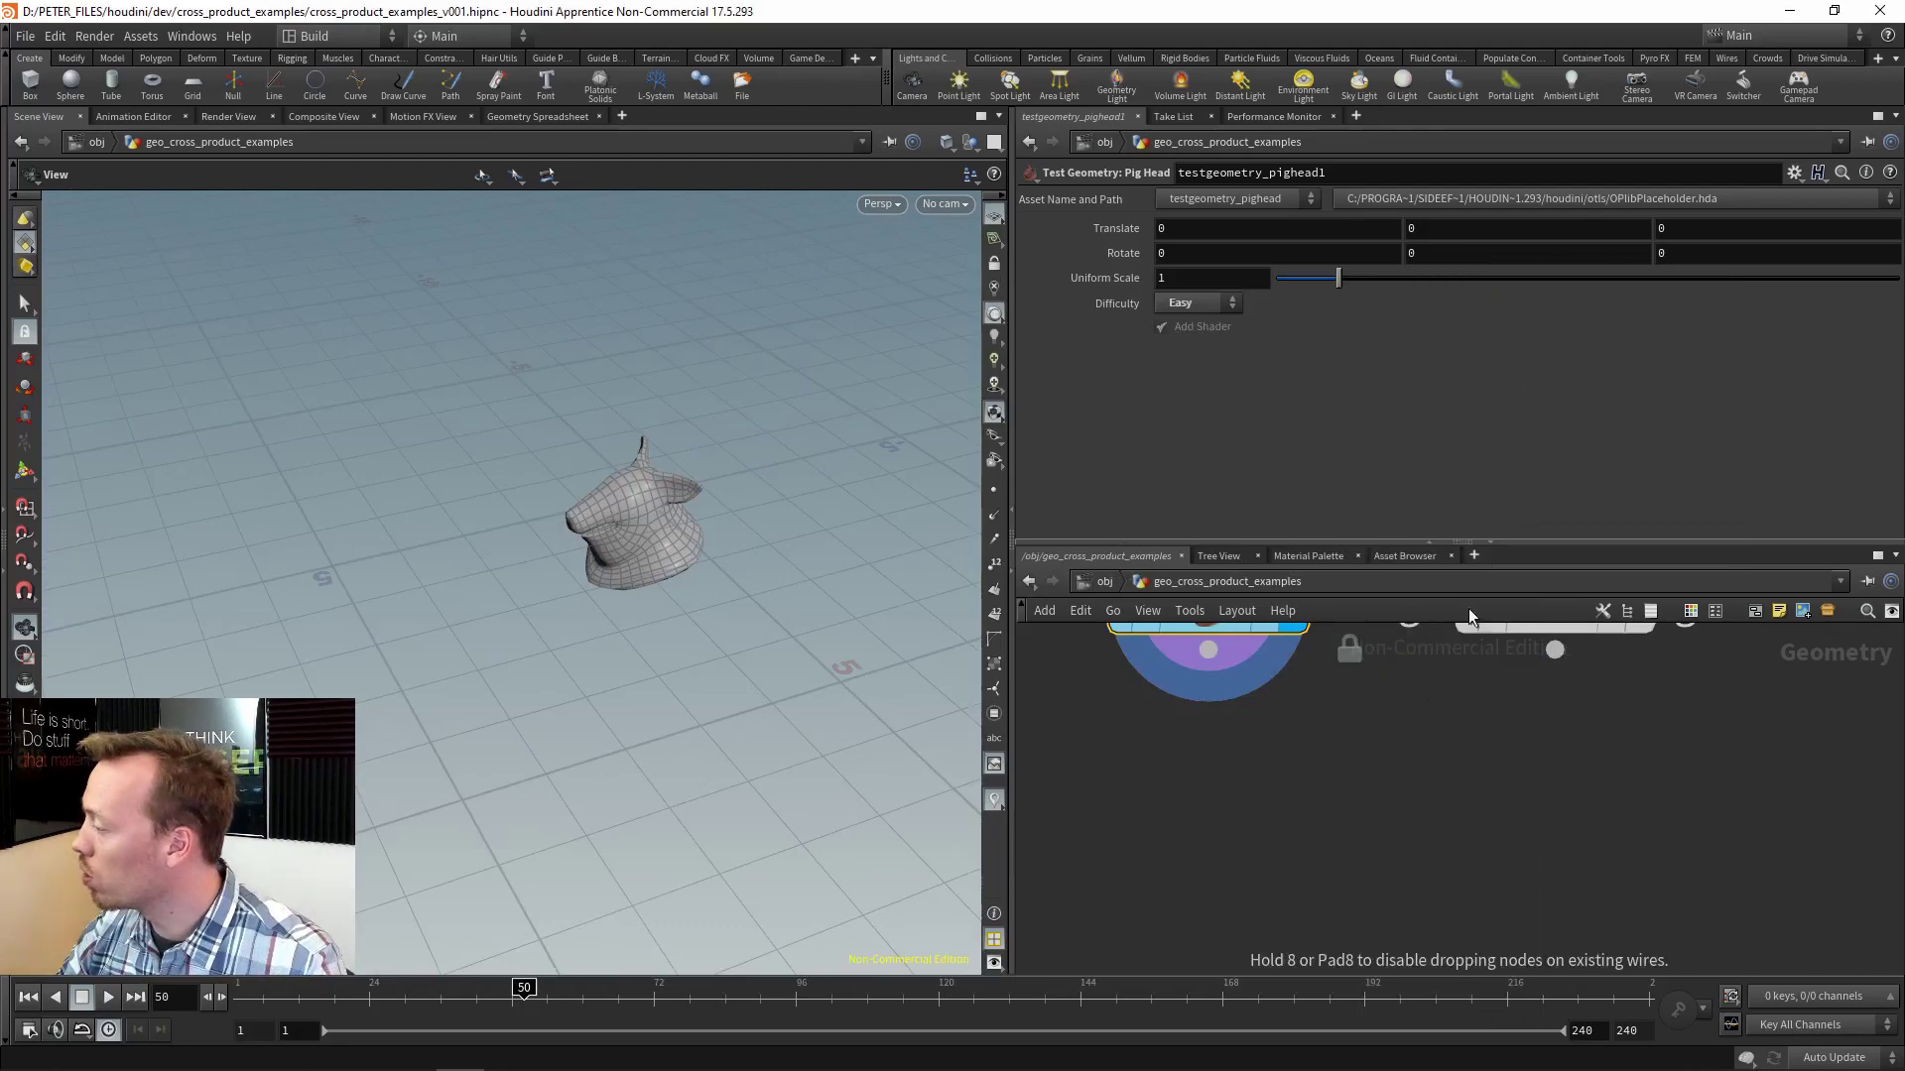
{"action": "left_click", "coordinate": [1407, 806]}
Add a Scatter node and feed it from the grid's output.
{"action": "key", "text": "Tab"}
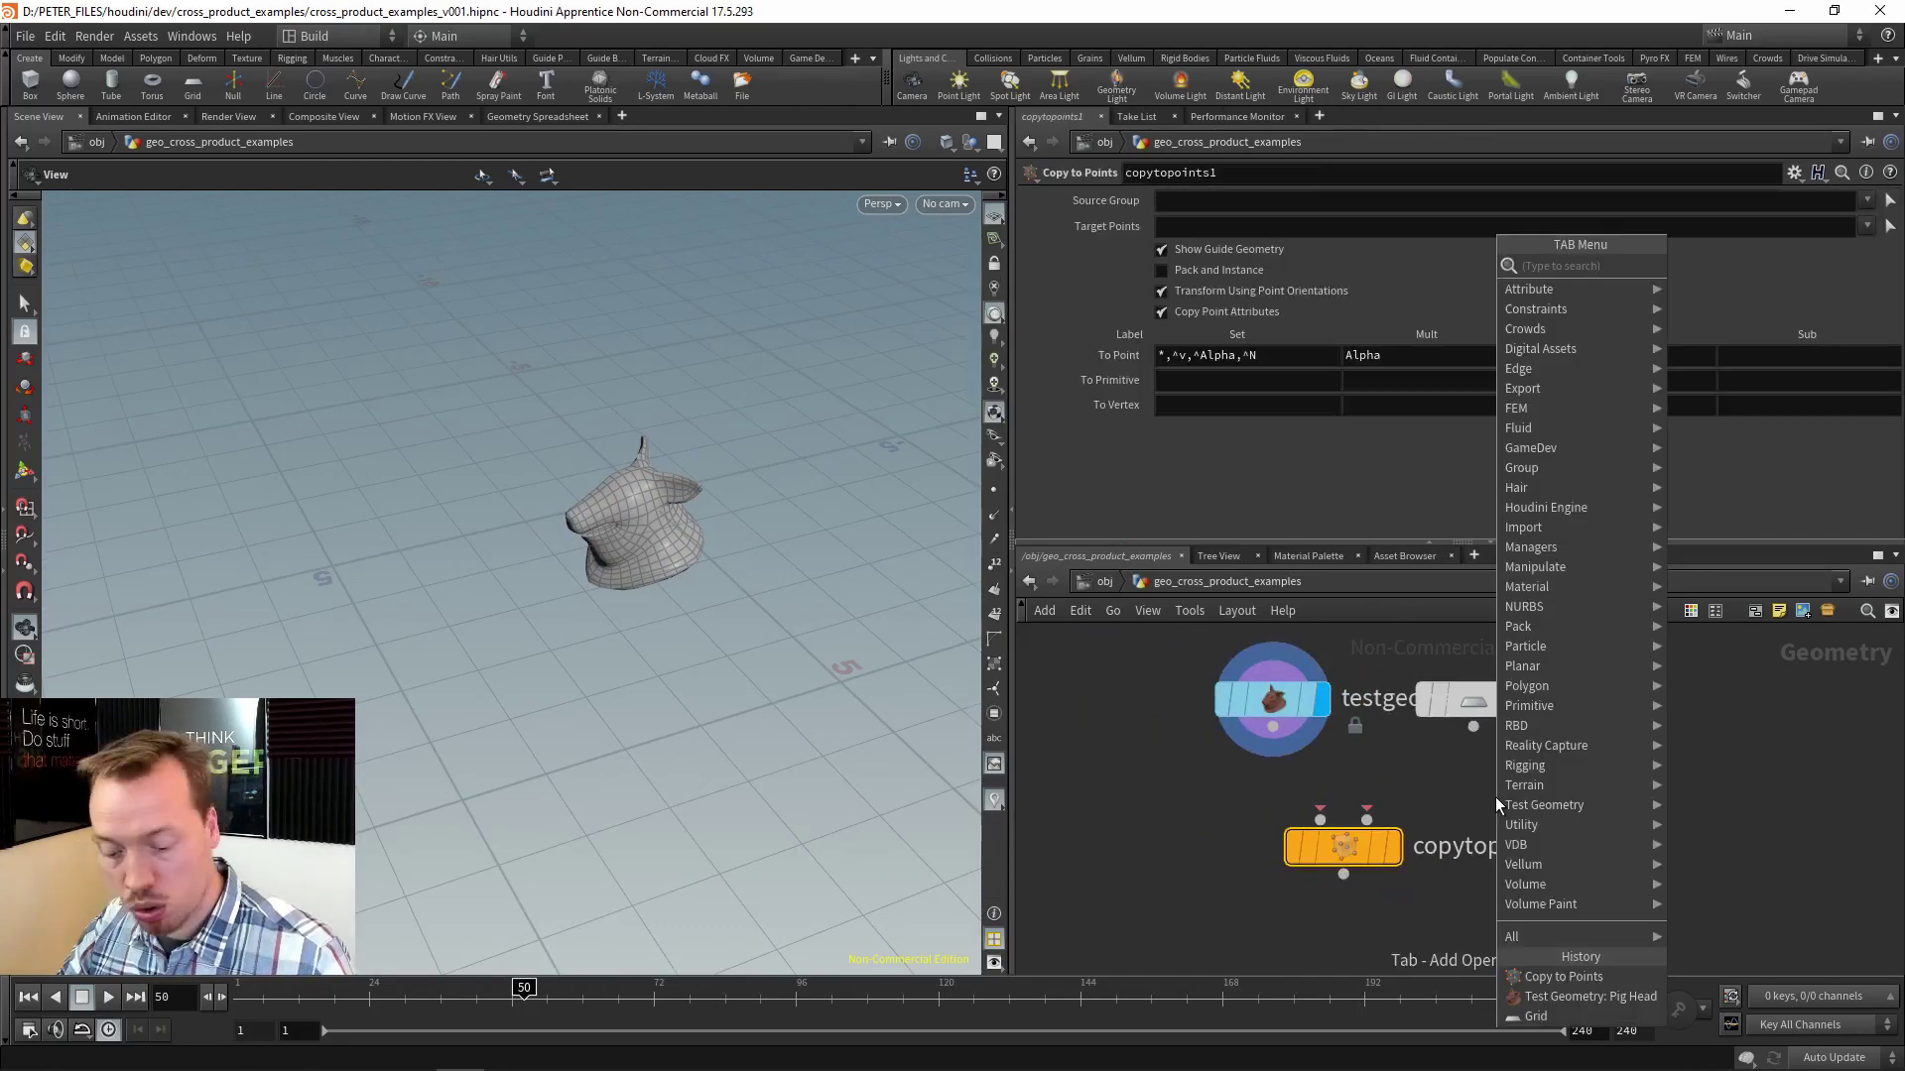
{"action": "type", "text": "scatt"}
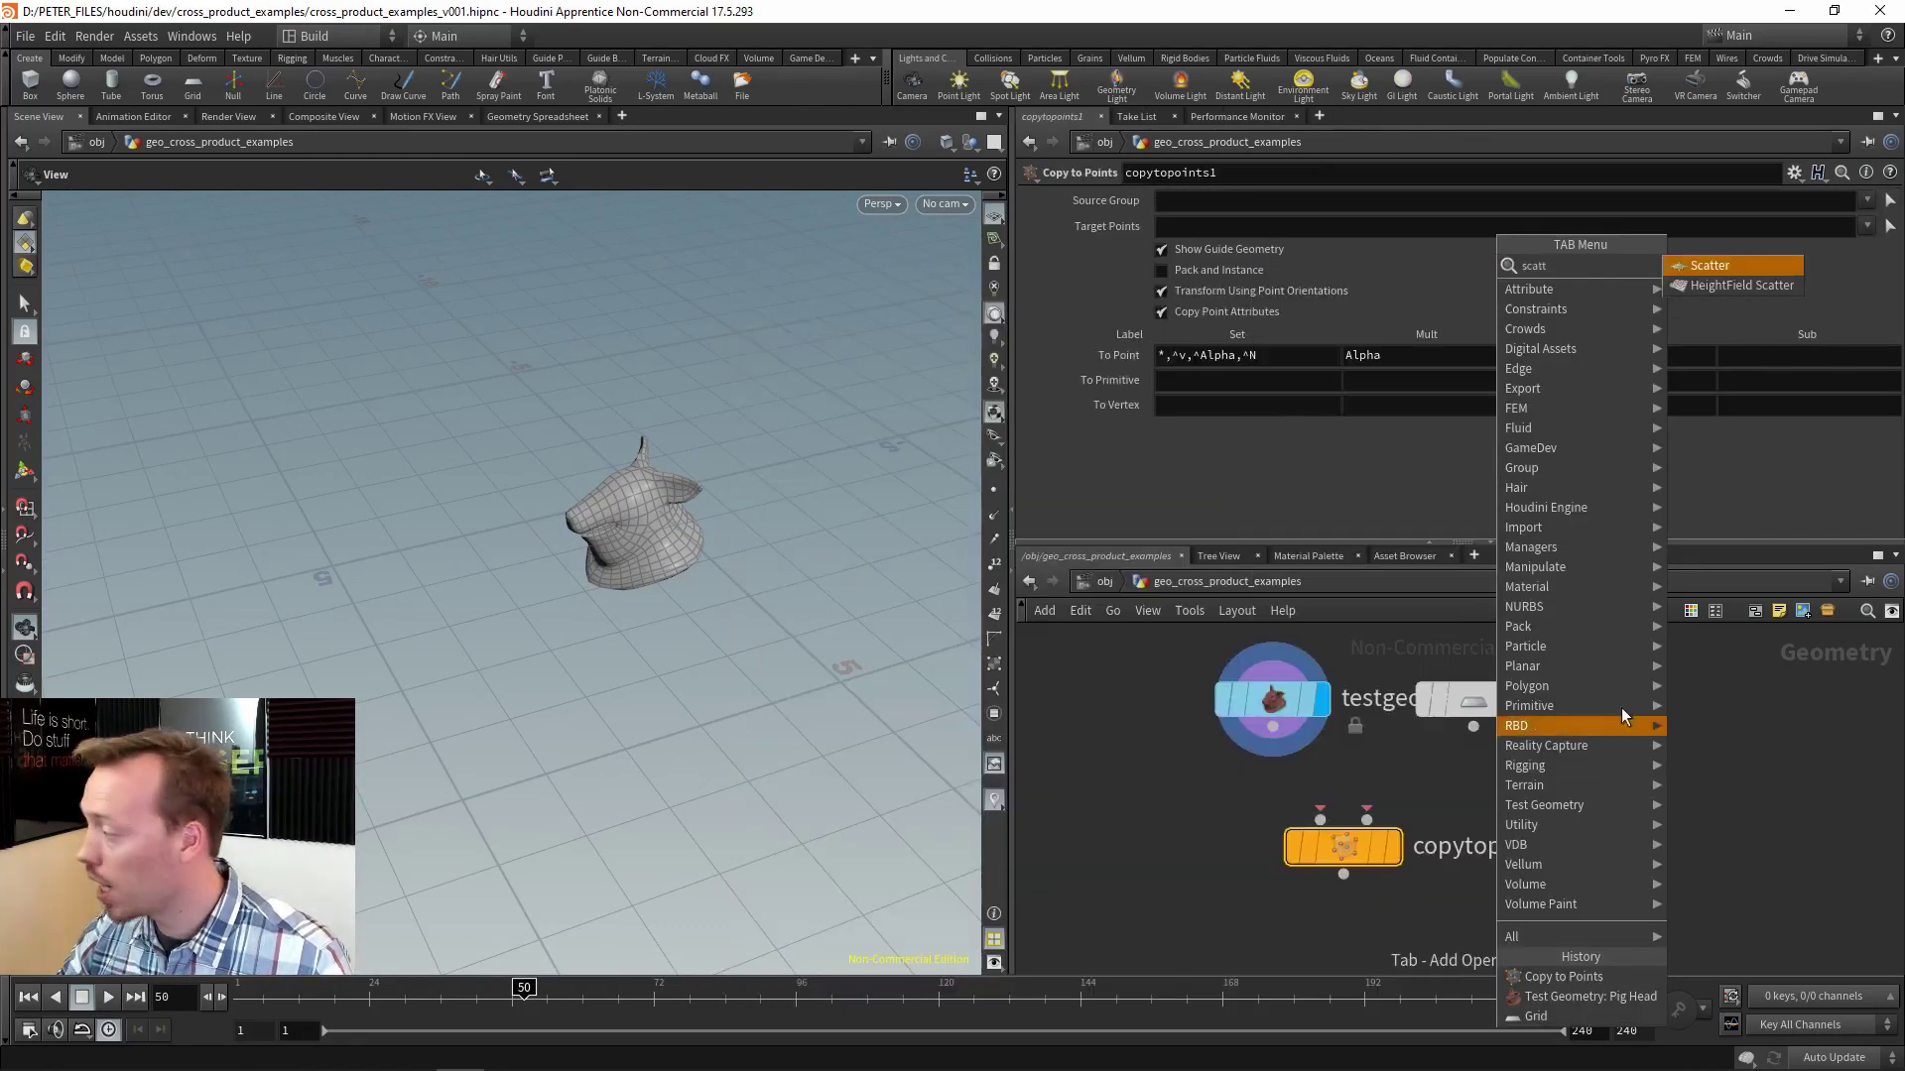
{"action": "left_click", "coordinate": [1721, 266]}
{"action": "left_click", "coordinate": [1474, 828]}
{"action": "left_click", "coordinate": [1474, 793]}
{"action": "left_click", "coordinate": [1473, 727]}
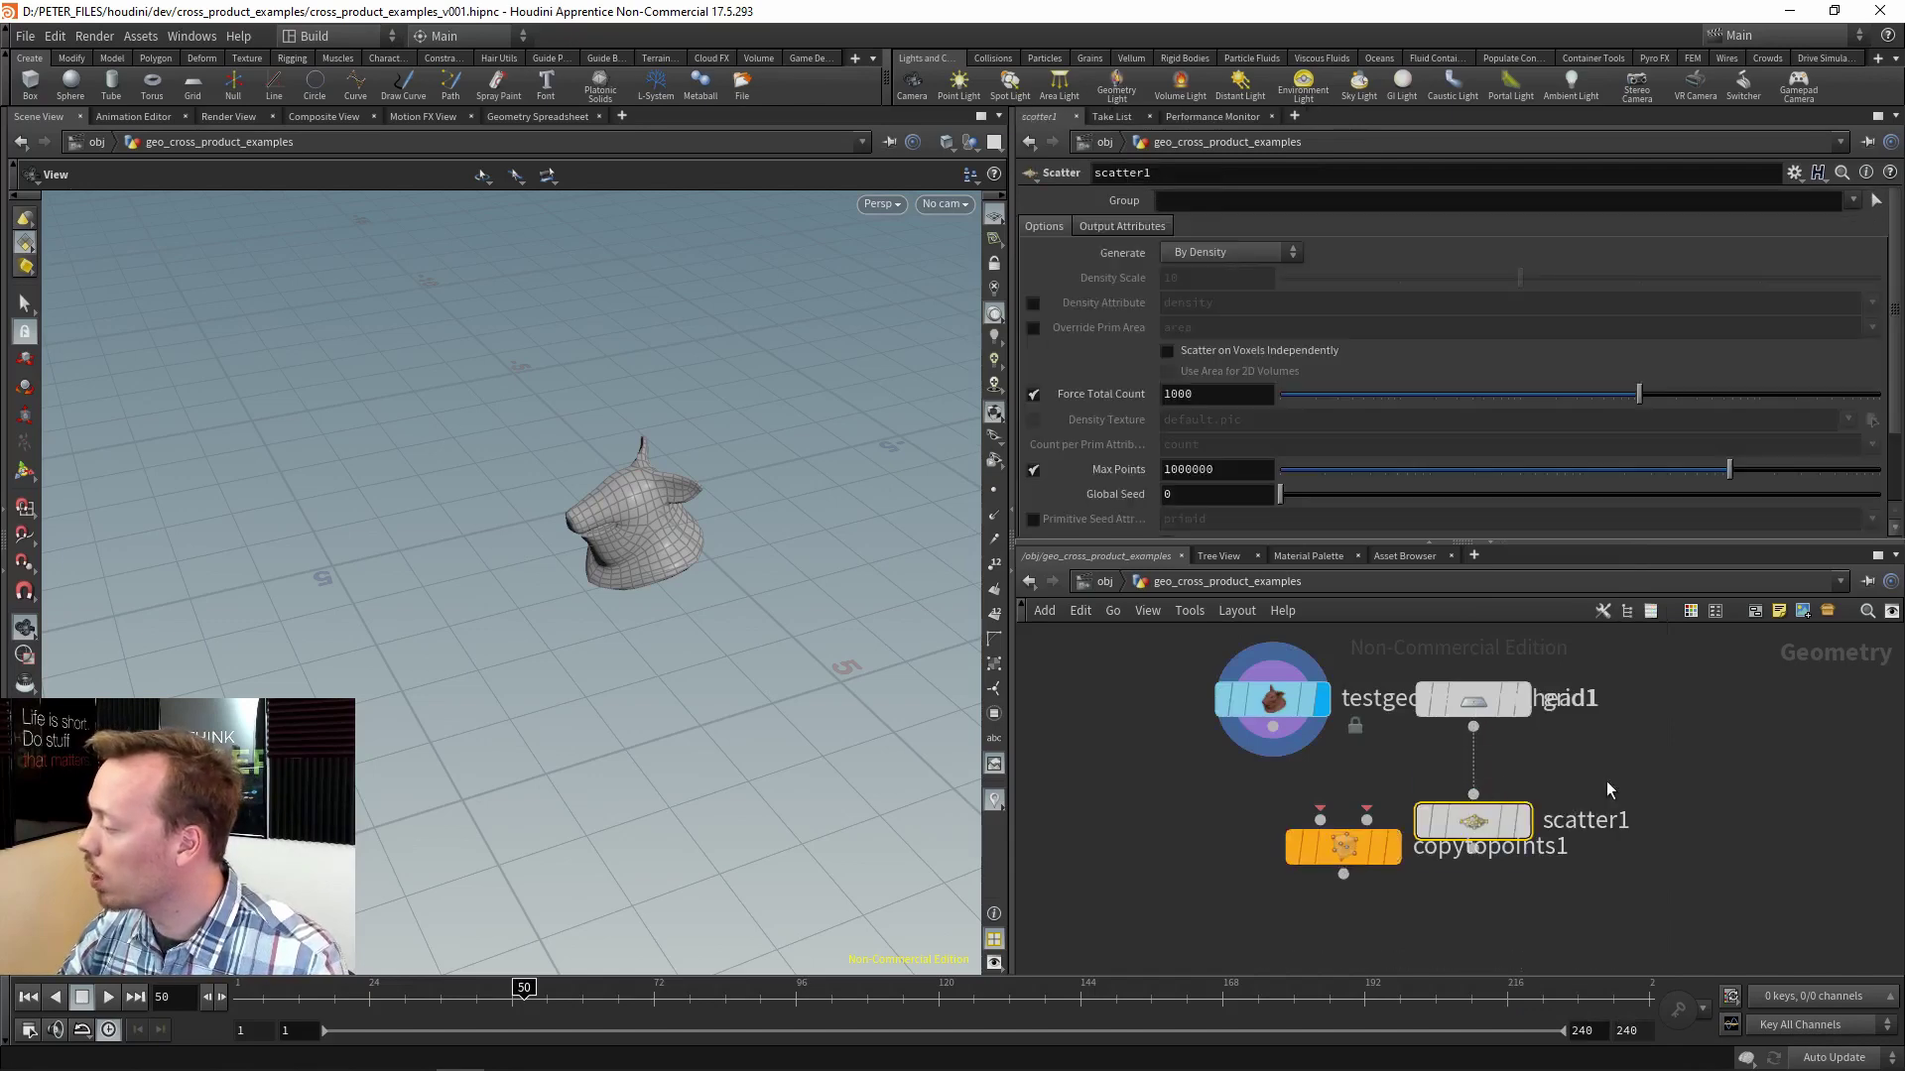
Display the Scatter node and set its Force Total Count to 10.
{"action": "left_click", "coordinate": [1523, 822]}
{"action": "left_click", "coordinate": [1203, 402]}
{"action": "key", "text": "BackSpace"}
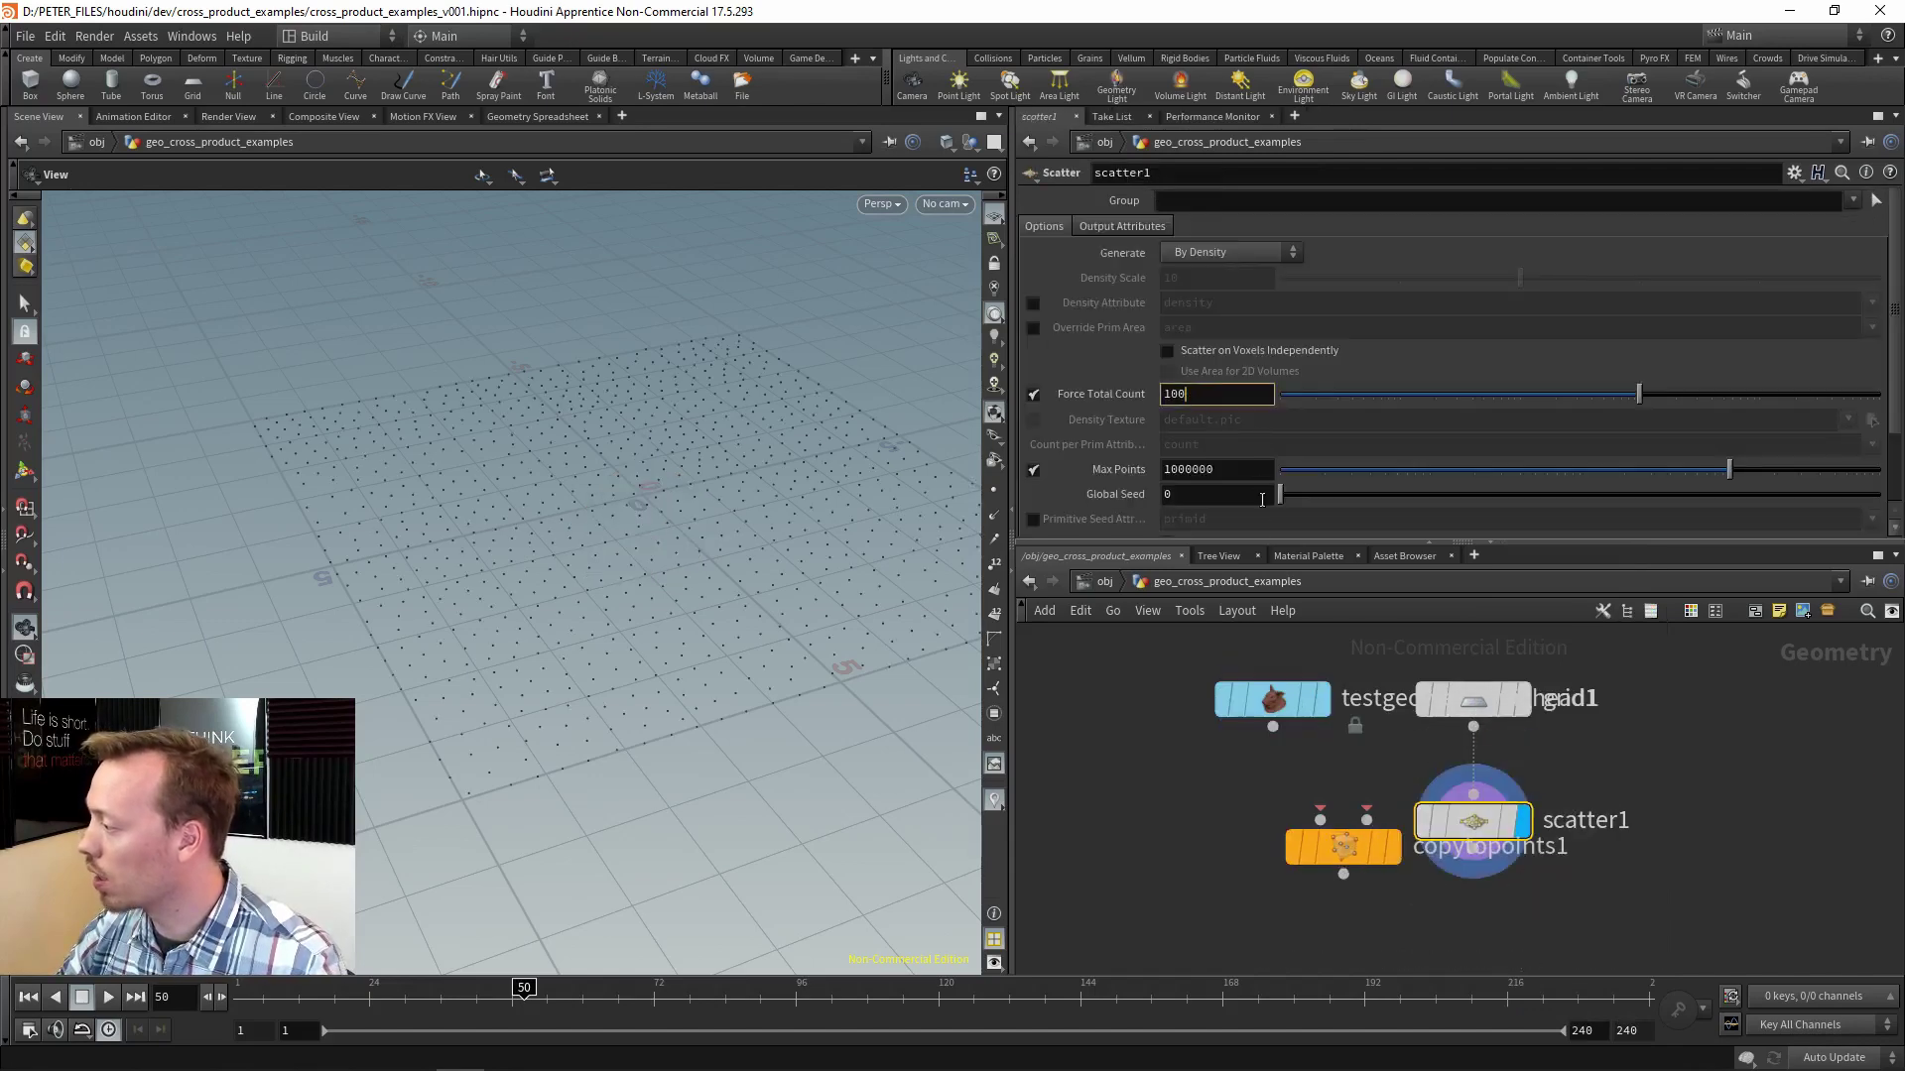
{"action": "key", "text": "Return"}
Move Copy to Points lower and connect the pig head to its first input and the scattered points to its second.
{"action": "left_click_drag", "start_coordinate": [1349, 855], "coordinate": [1350, 957]}
{"action": "left_click", "coordinate": [1272, 727]}
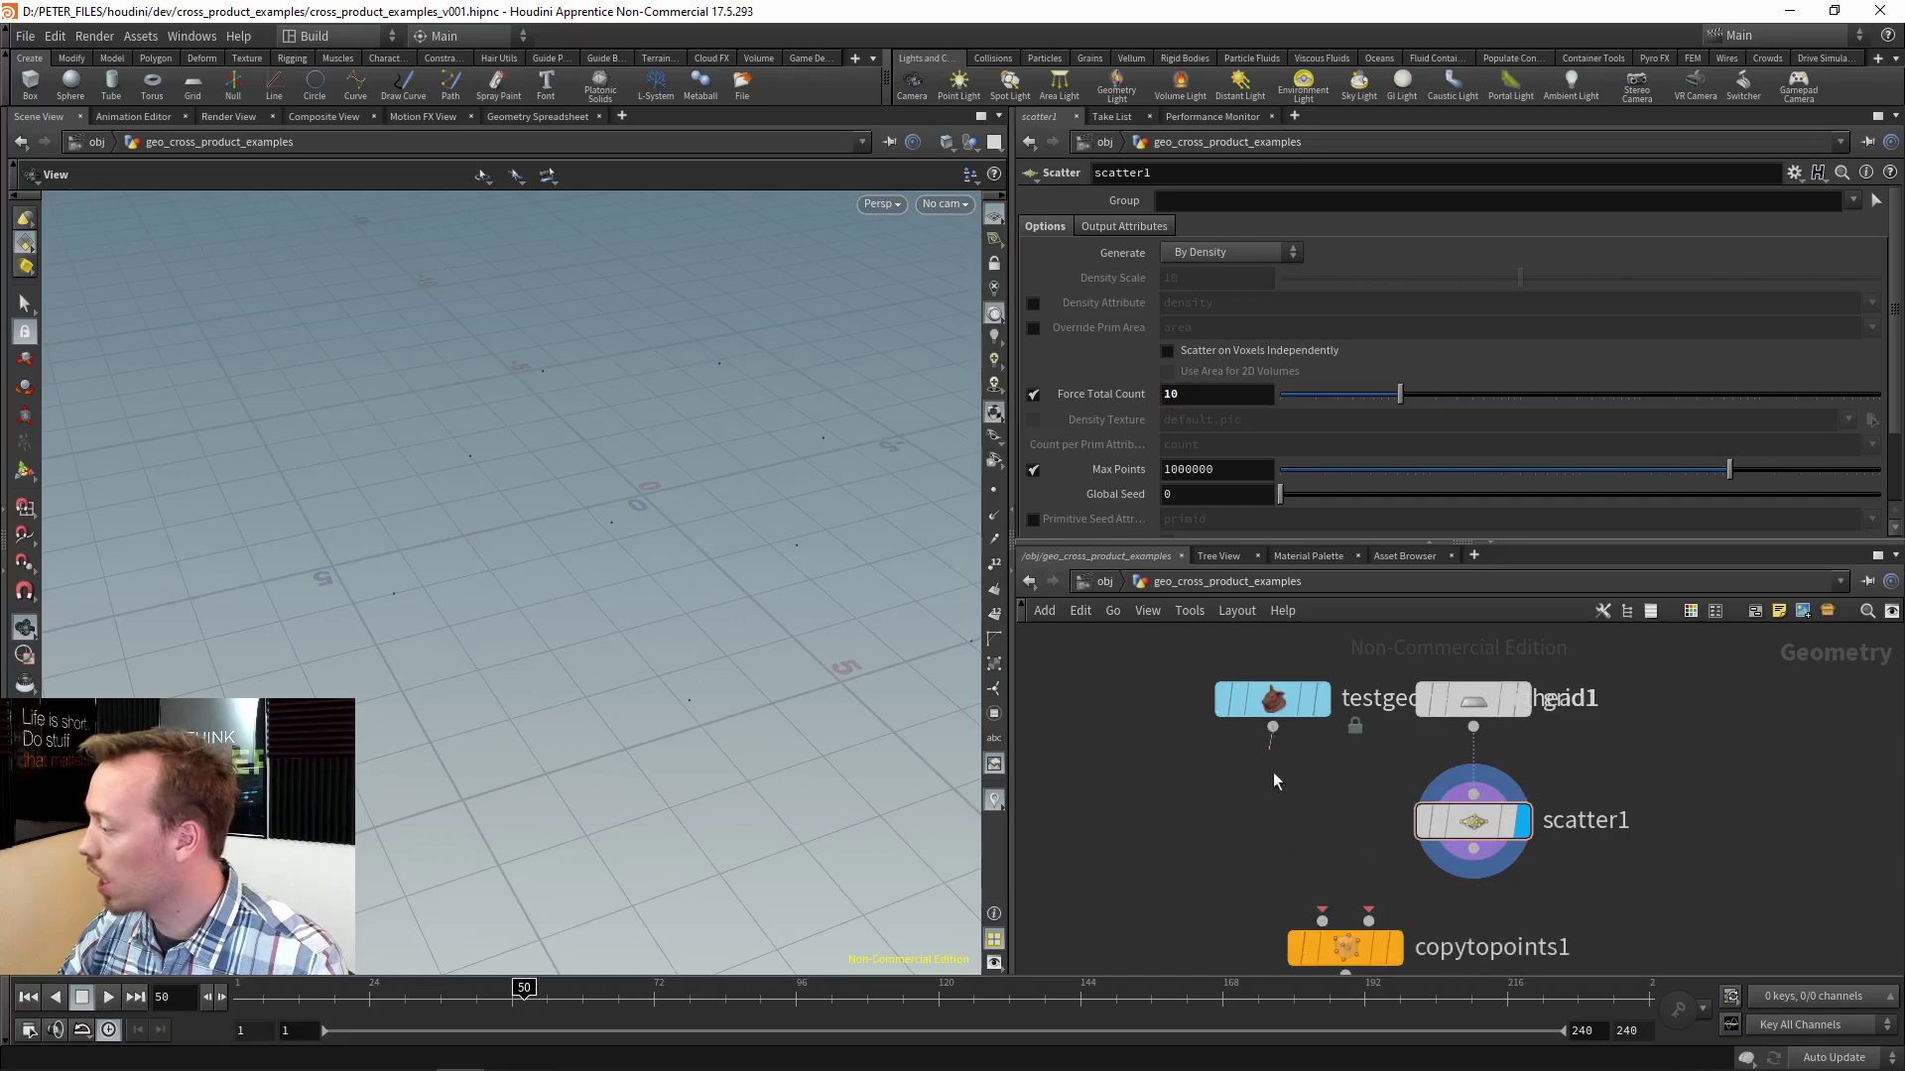
{"action": "left_click", "coordinate": [1321, 921]}
{"action": "left_click", "coordinate": [1473, 849]}
{"action": "left_click", "coordinate": [1369, 921]}
Set the Scatter node's Force Total Count to 20 and display the Copy to Points result.
{"action": "left_click", "coordinate": [1215, 401]}
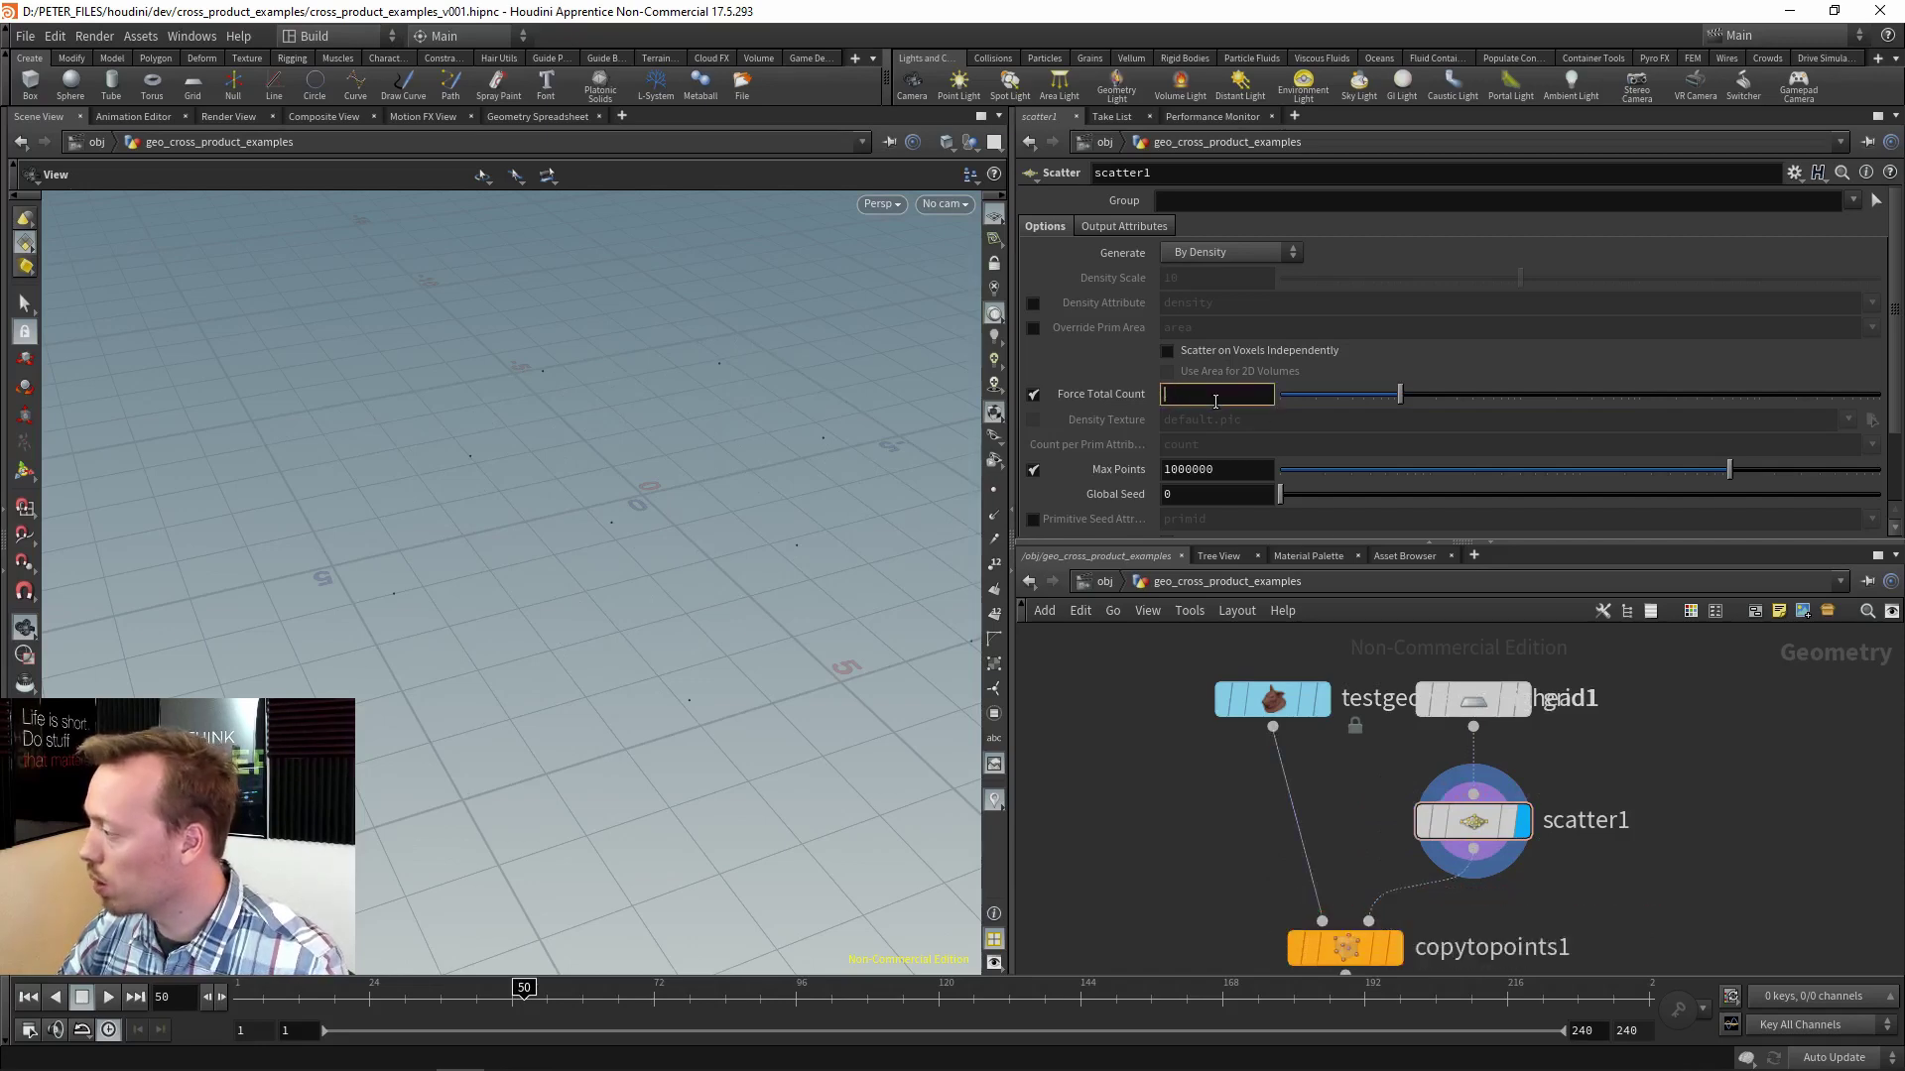
{"action": "type", "text": "20"}
{"action": "key", "text": "Return"}
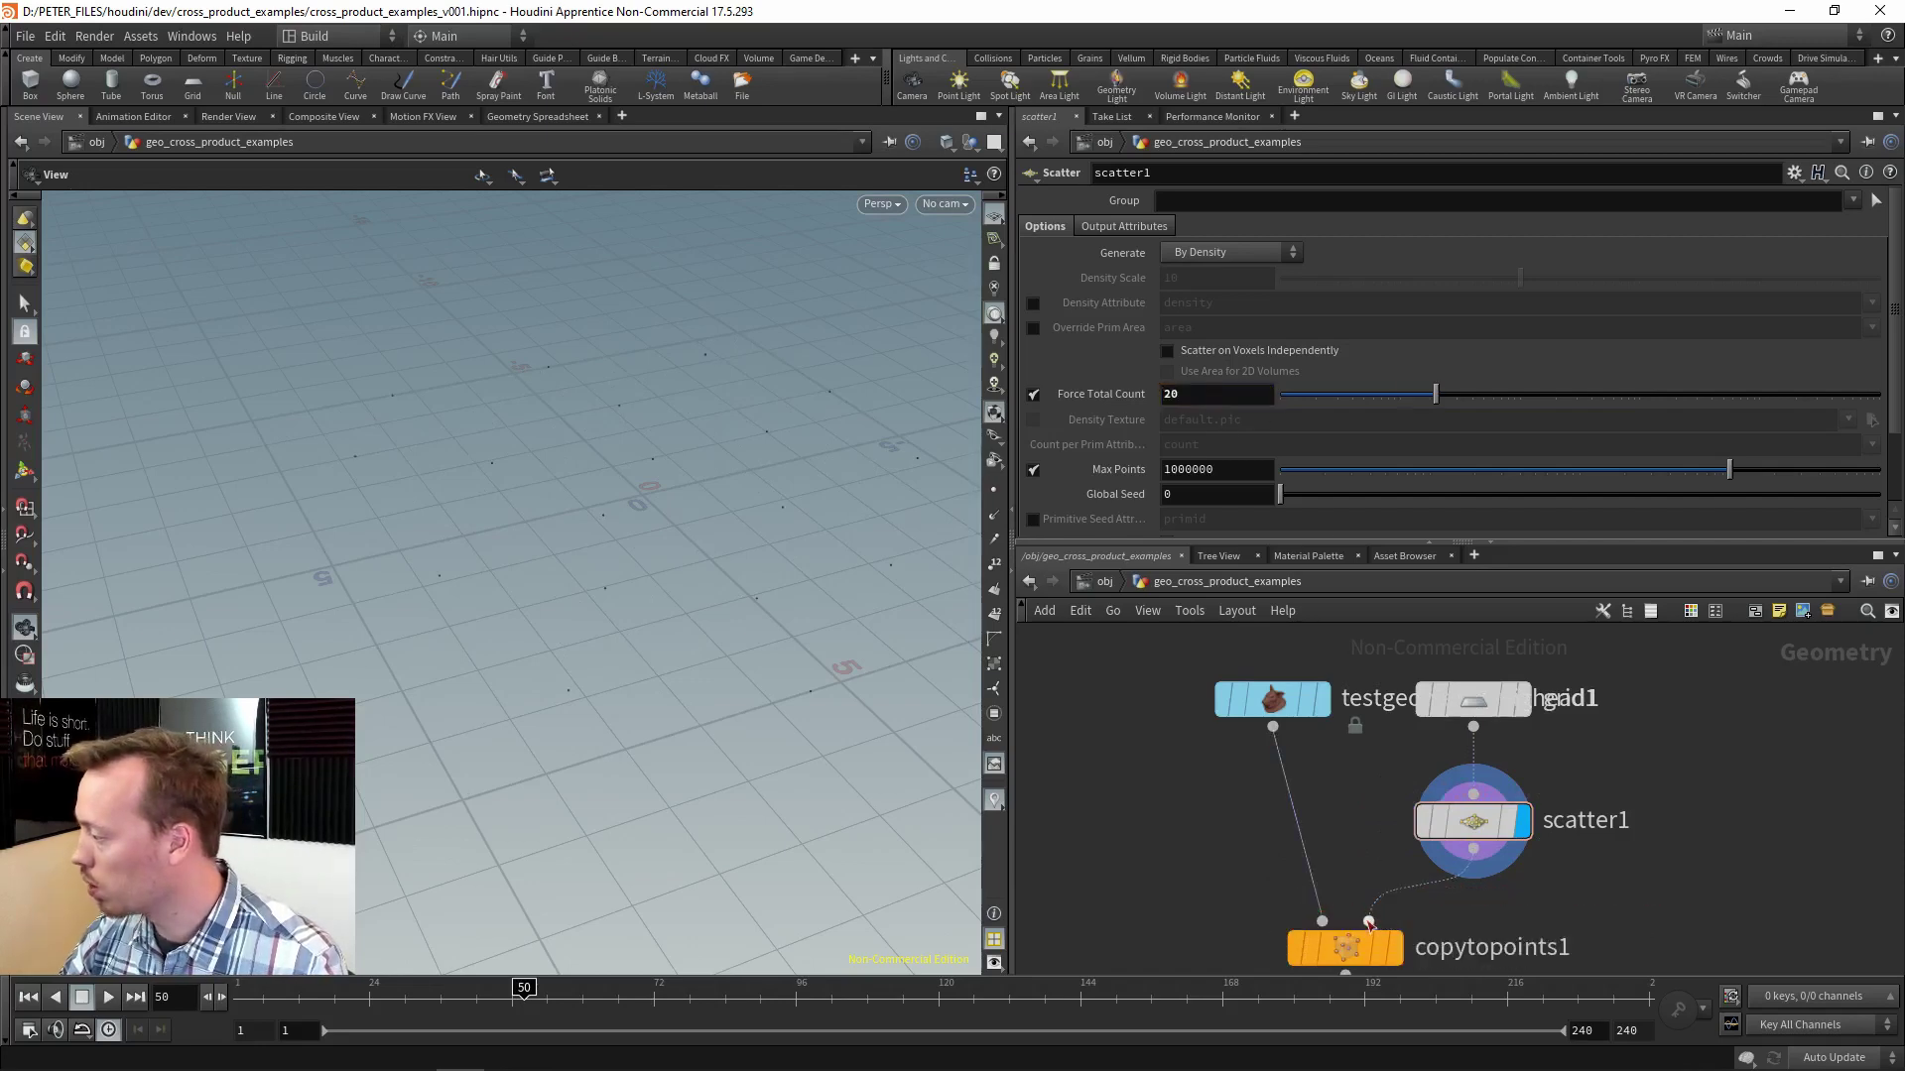
{"action": "left_click", "coordinate": [1395, 947]}
{"action": "middle_click_drag", "start_coordinate": [1488, 892], "coordinate": [1482, 806]}
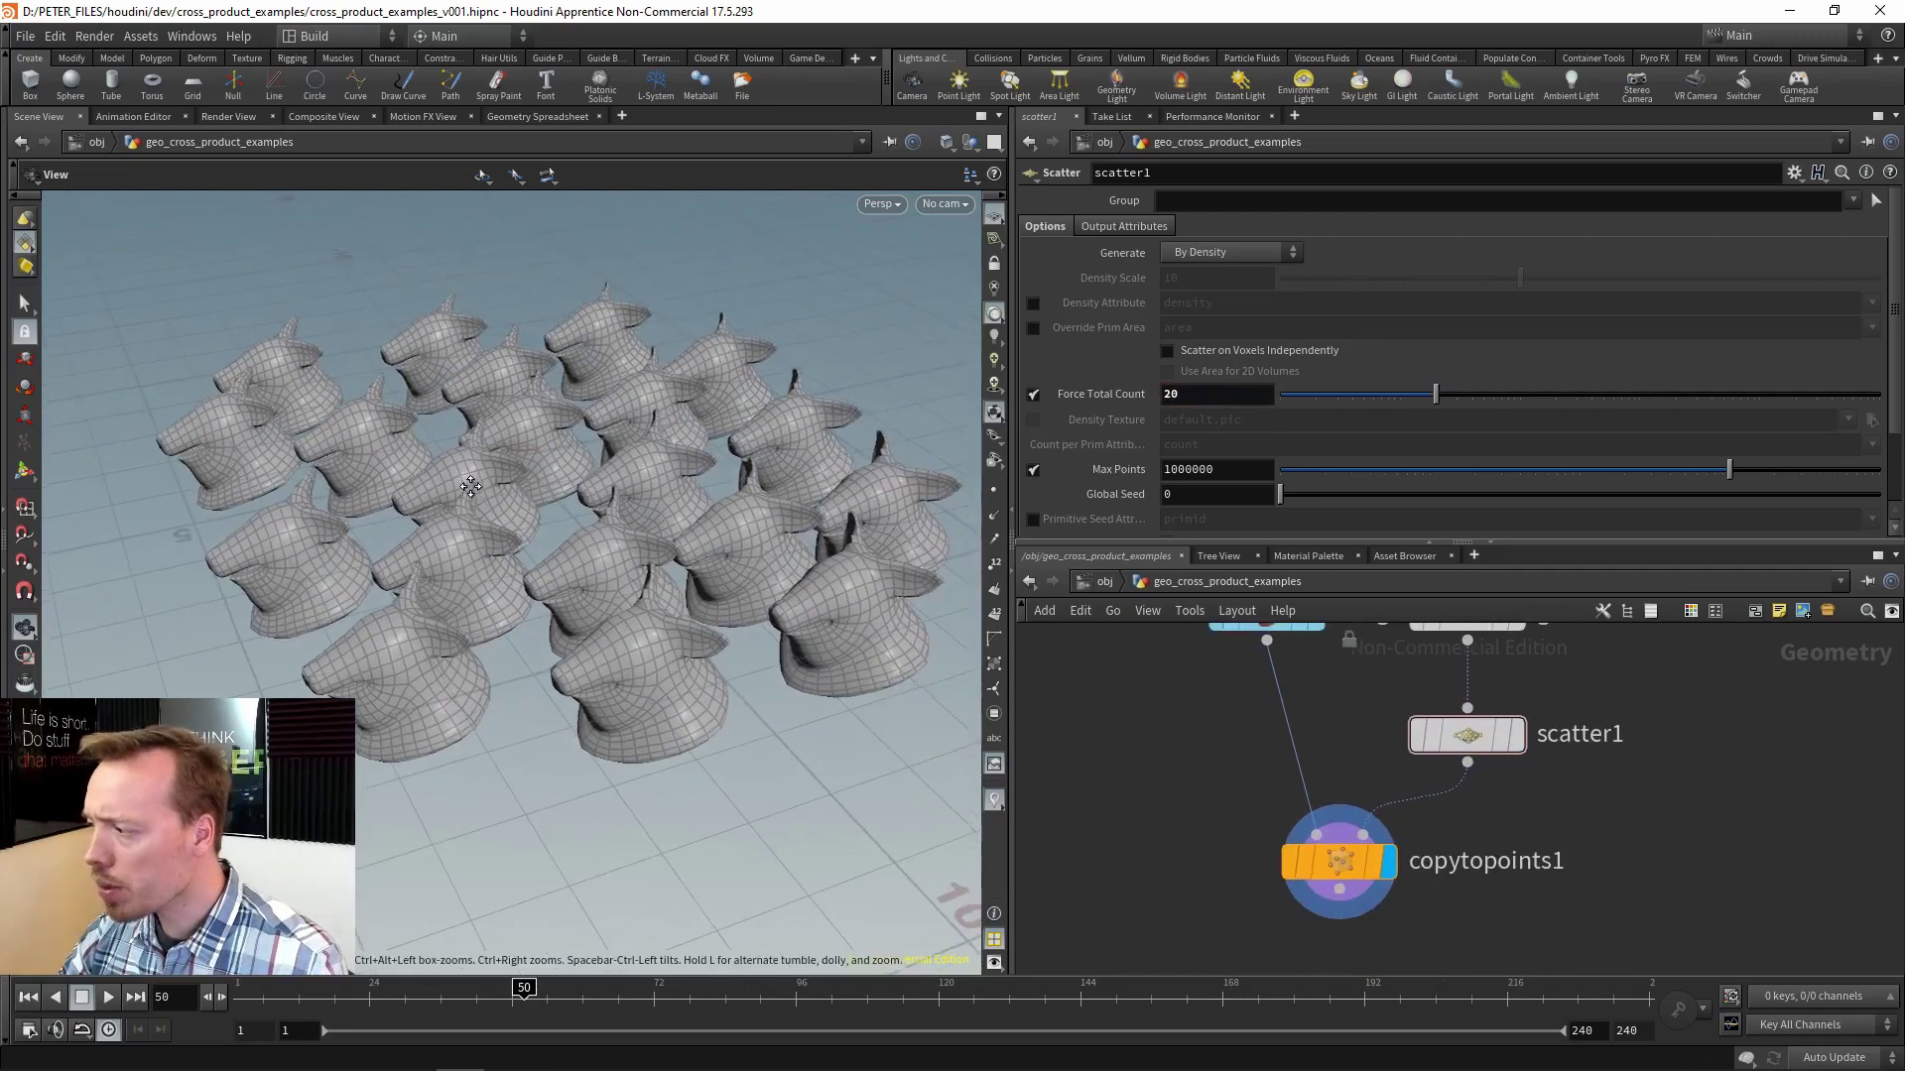
{"action": "left_click_drag", "start_coordinate": [470, 486], "coordinate": [562, 607]}
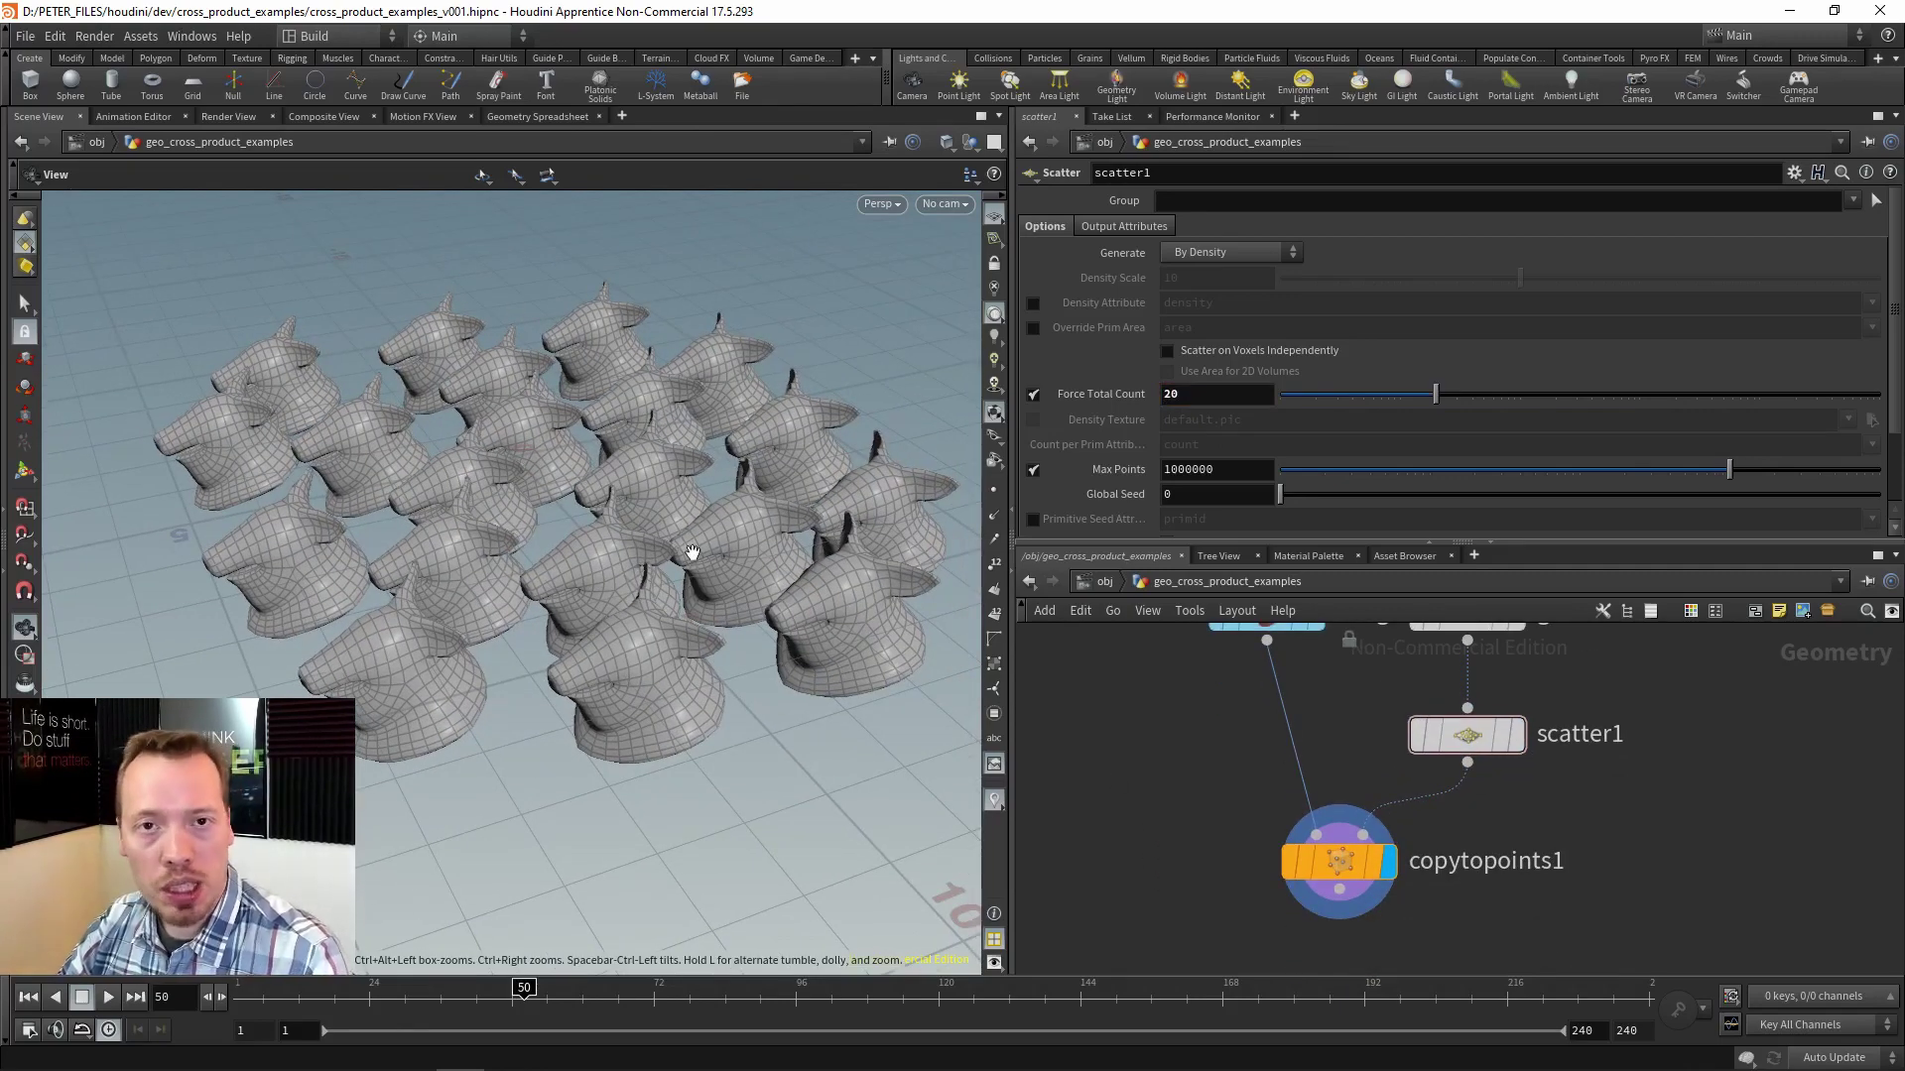
{"action": "left_click_drag", "start_coordinate": [722, 534], "coordinate": [701, 575]}
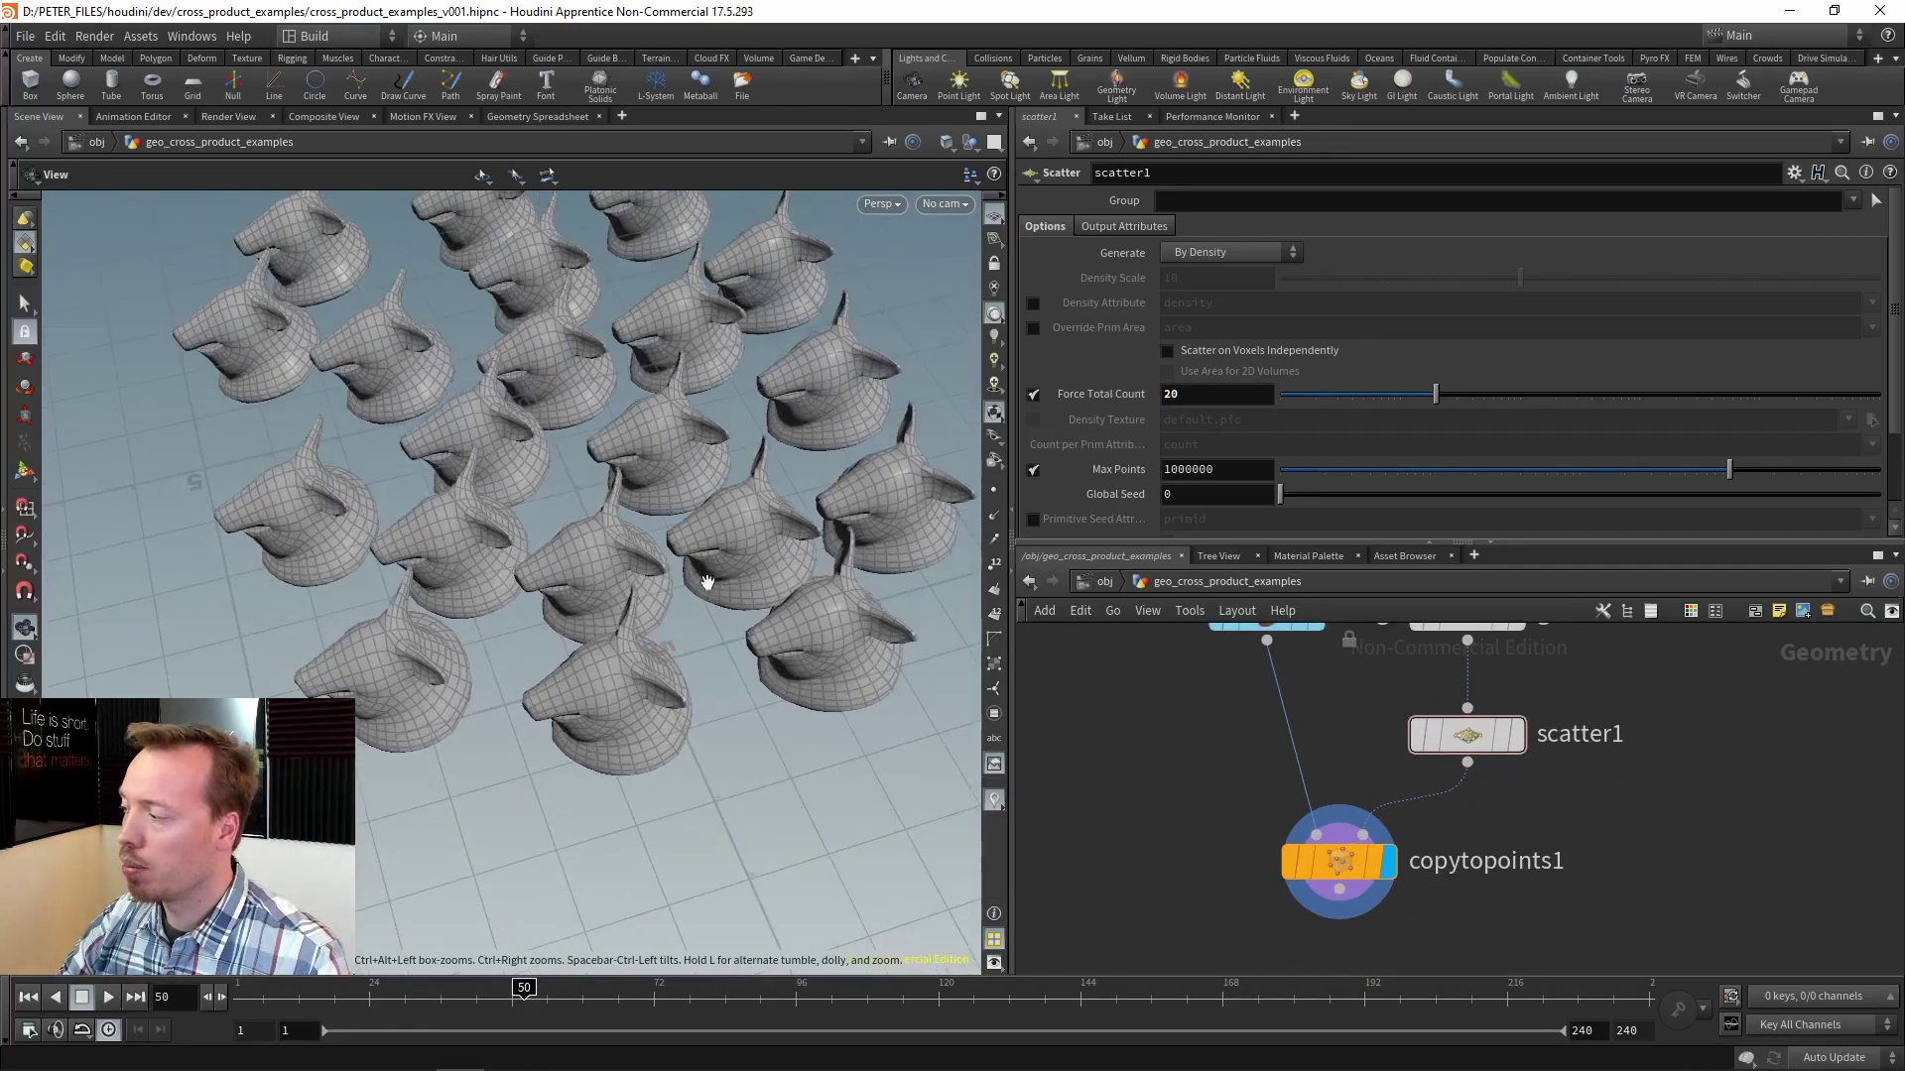
Move the Copy to Points node further down to make room beneath the Scatter node.
{"action": "middle_click_drag", "start_coordinate": [1534, 898], "coordinate": [1520, 797]}
{"action": "scroll", "coordinate": [1514, 793], "scroll_direction": "down", "scroll_amount": 3}
{"action": "left_click", "coordinate": [1407, 772]}
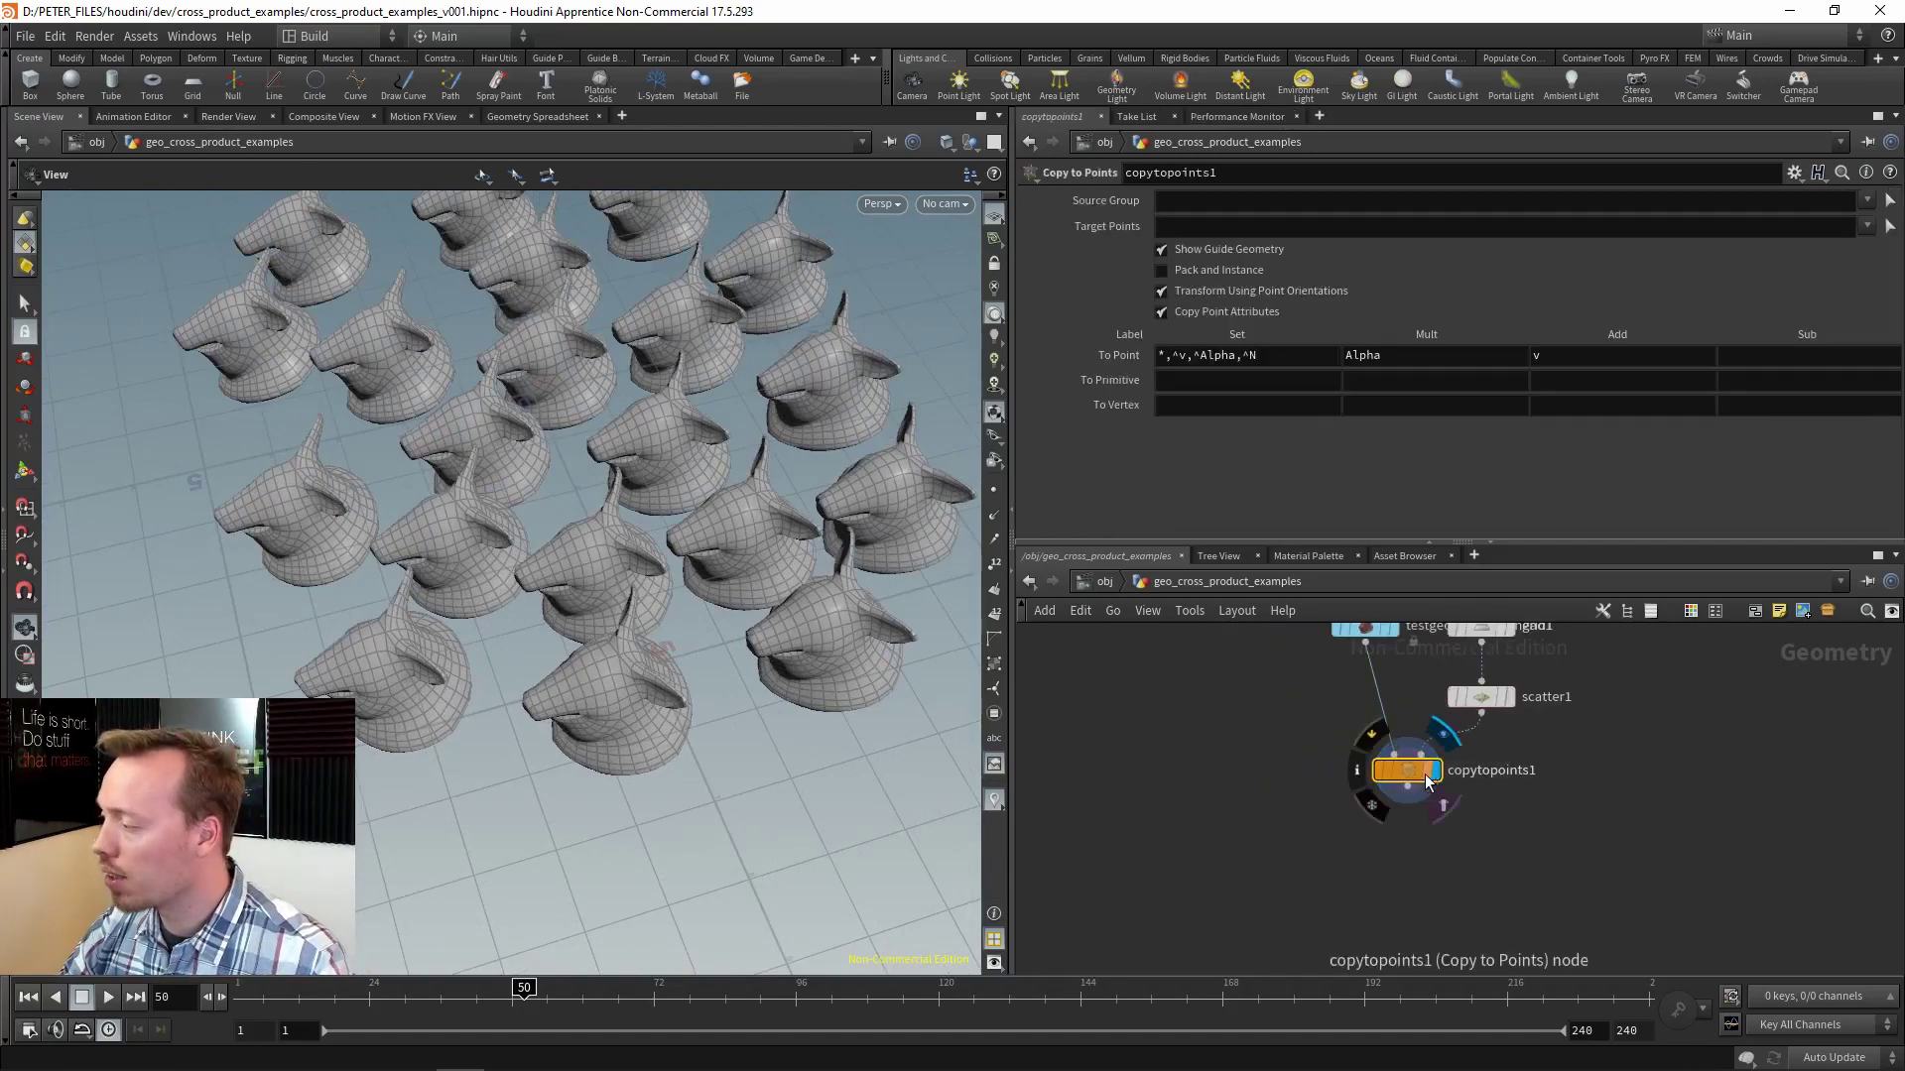
{"action": "left_click_drag", "start_coordinate": [1407, 772], "coordinate": [1382, 886]}
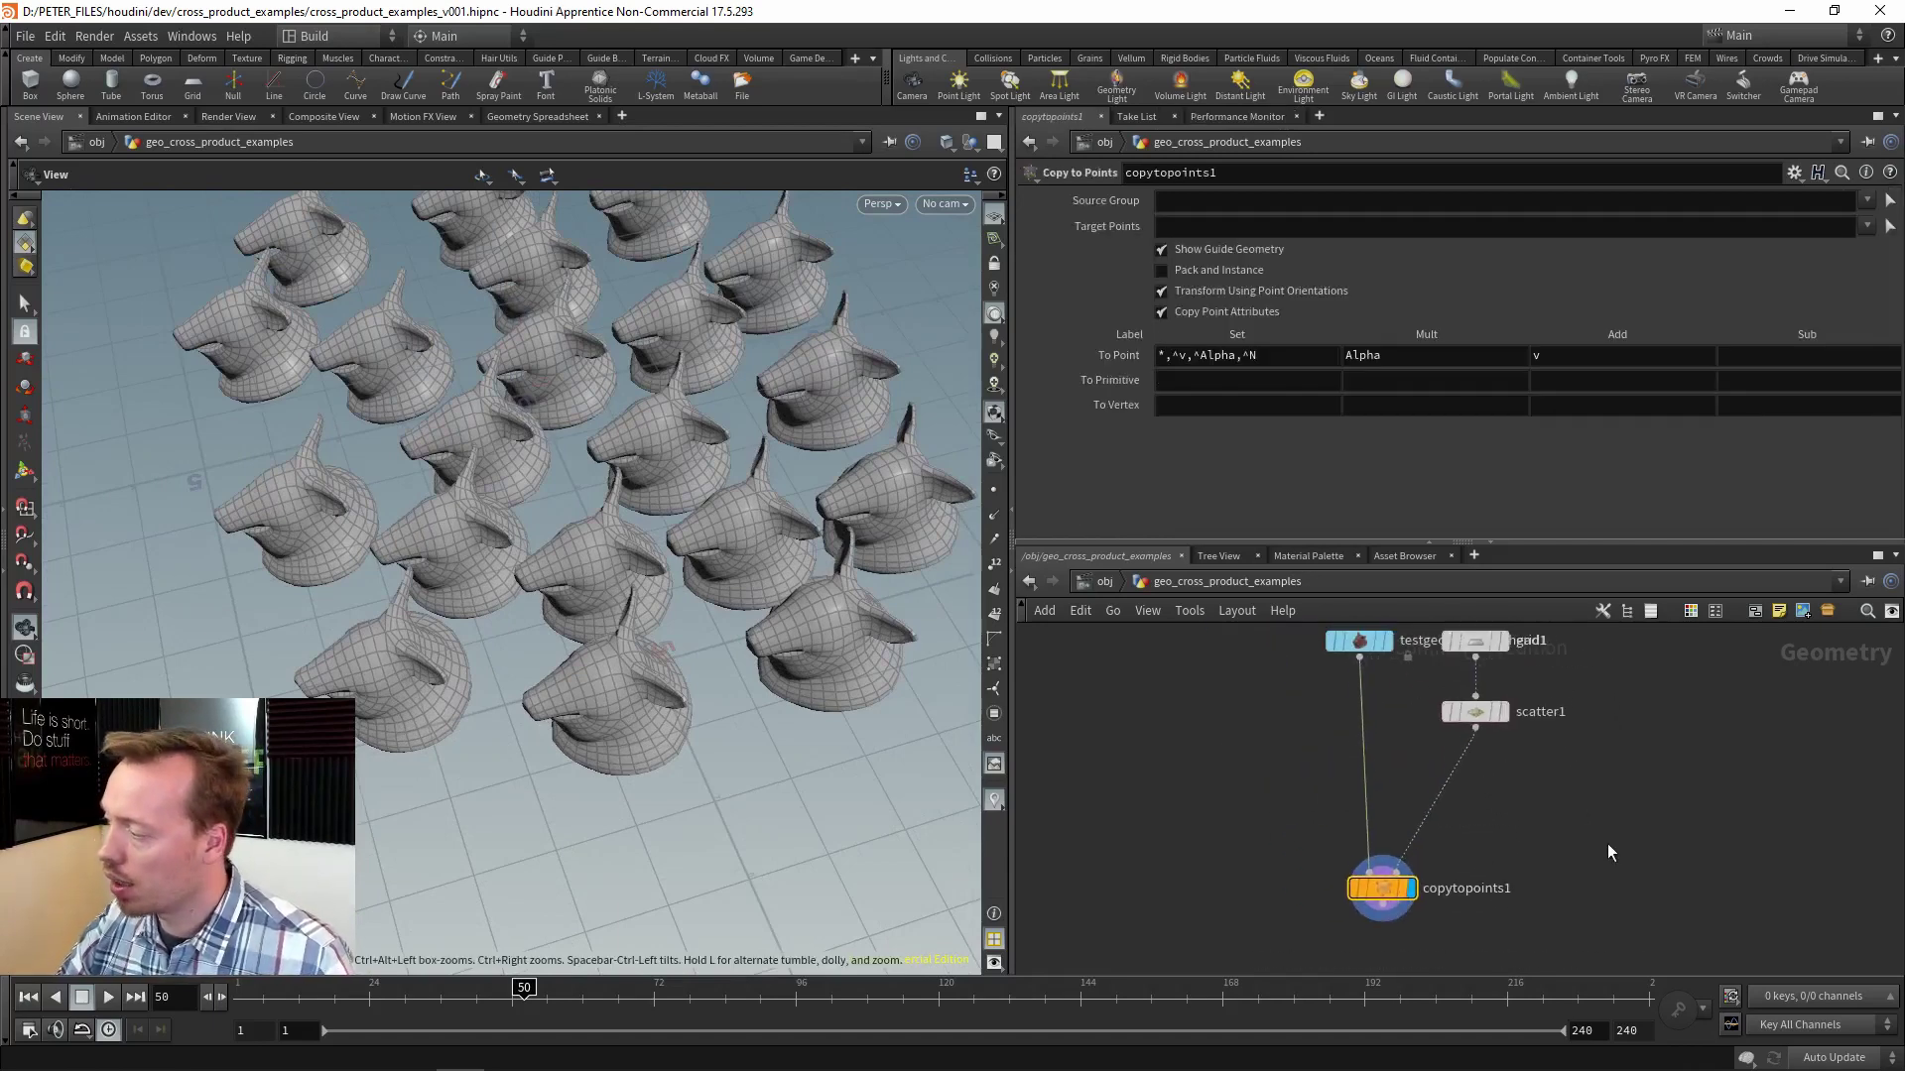
Add an Attribute Randomize node below the Scatter node and feed it from the scattered points.
{"action": "key", "text": "Tab"}
{"action": "type", "text": "at"}
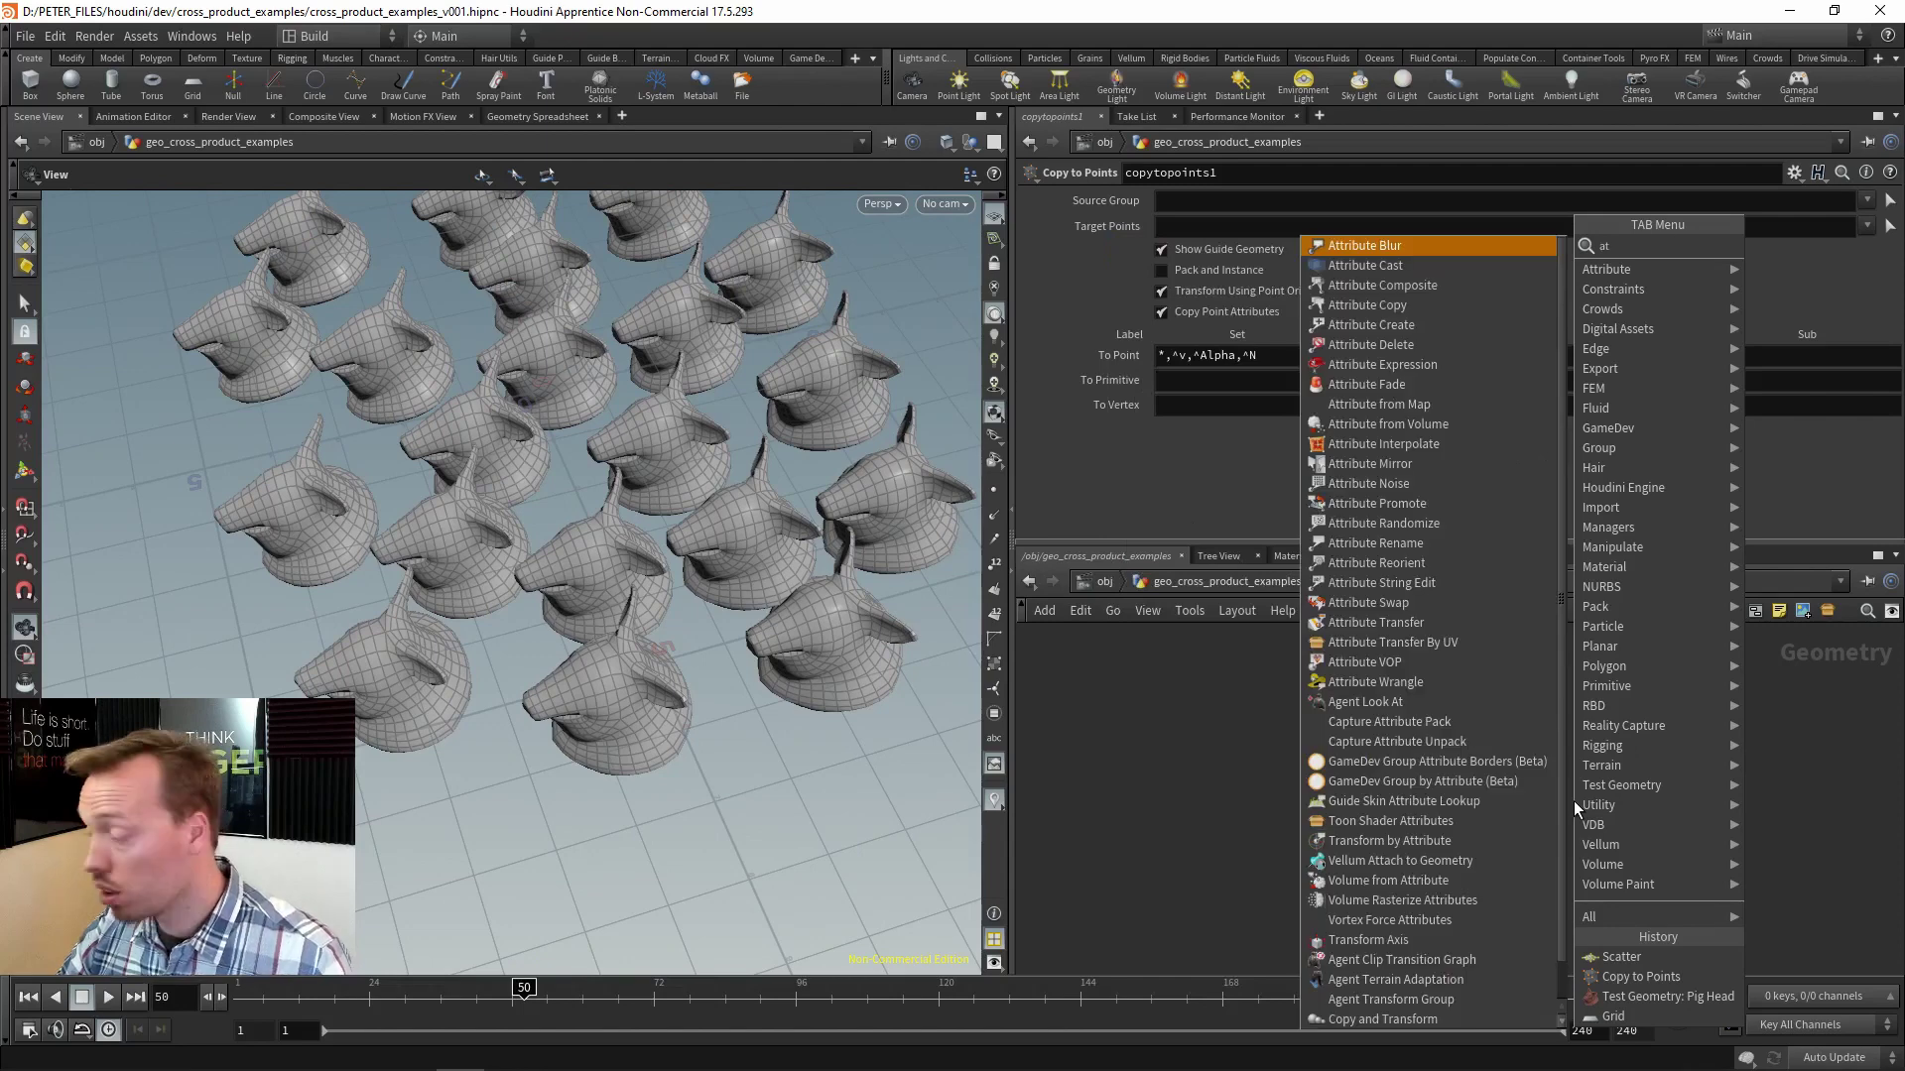
{"action": "type", "text": " ran"}
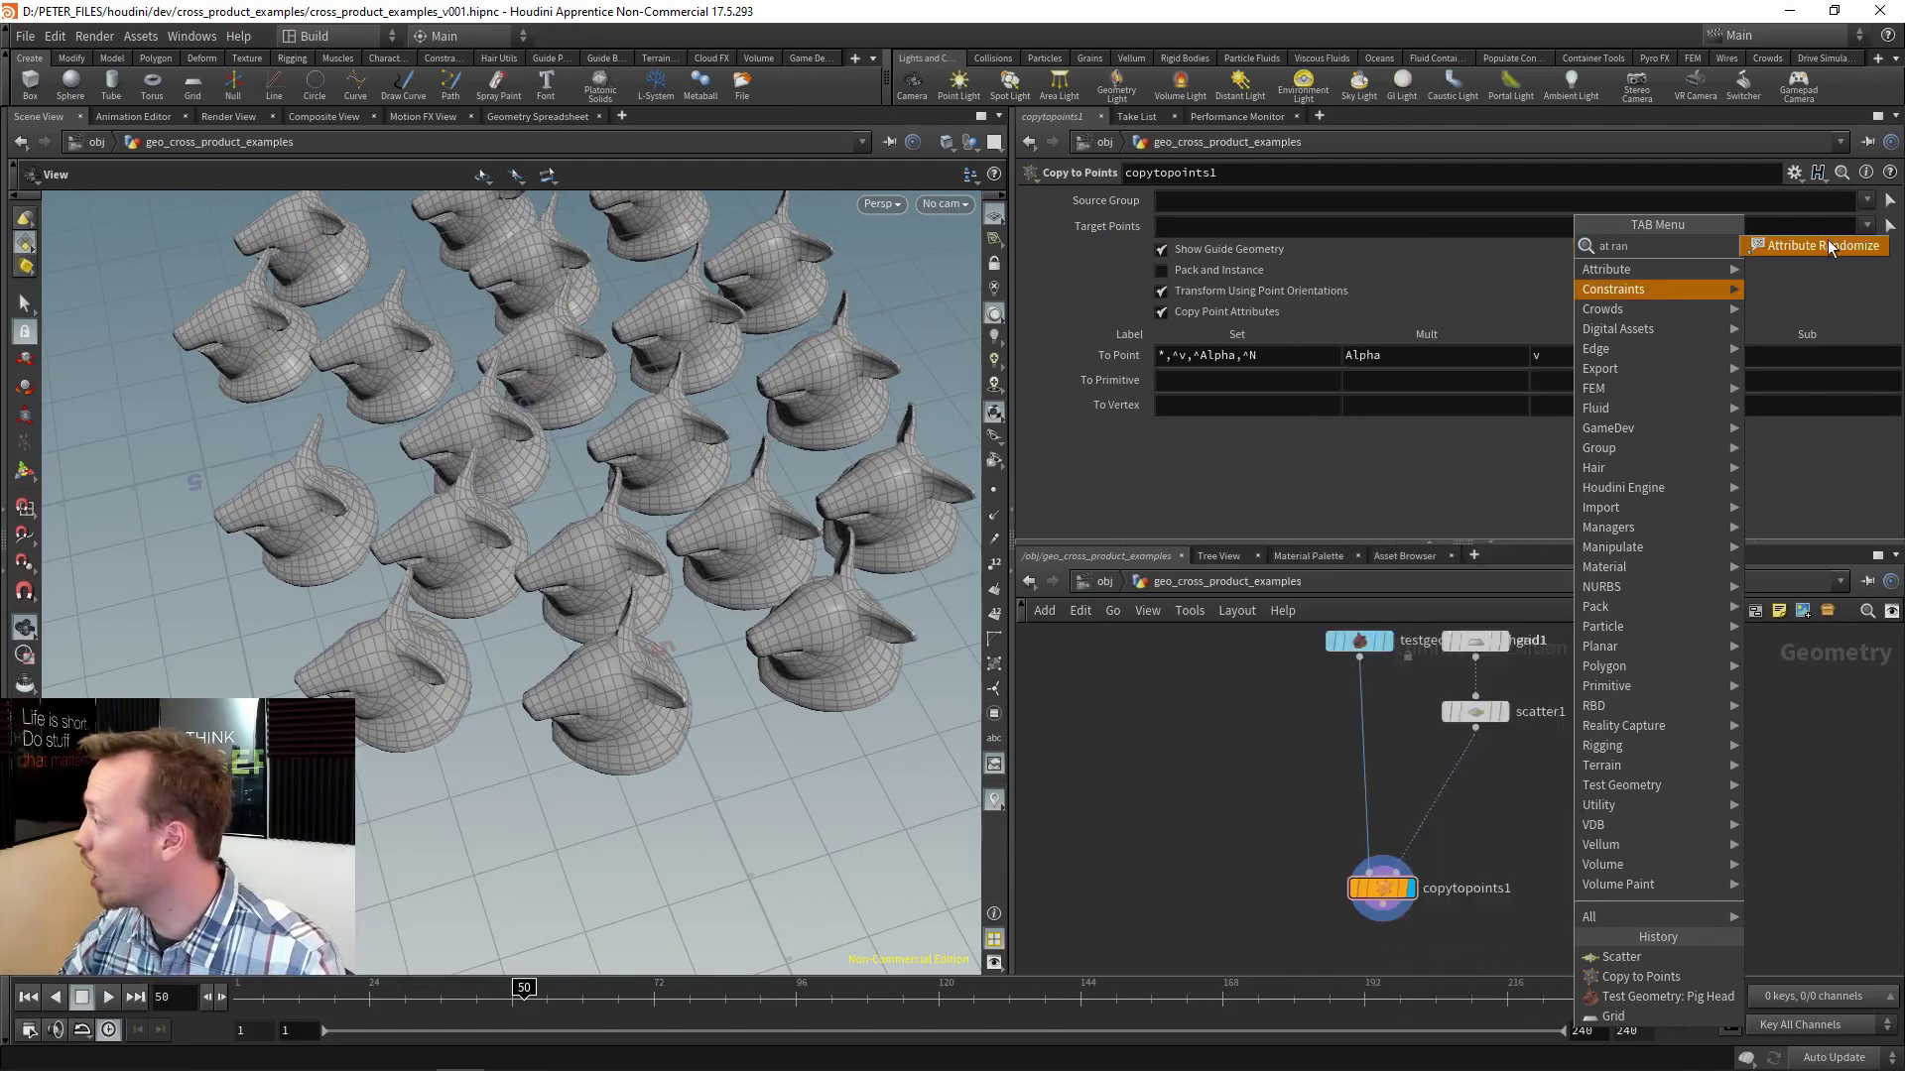
{"action": "left_click", "coordinate": [1831, 248]}
{"action": "left_click", "coordinate": [1510, 764]}
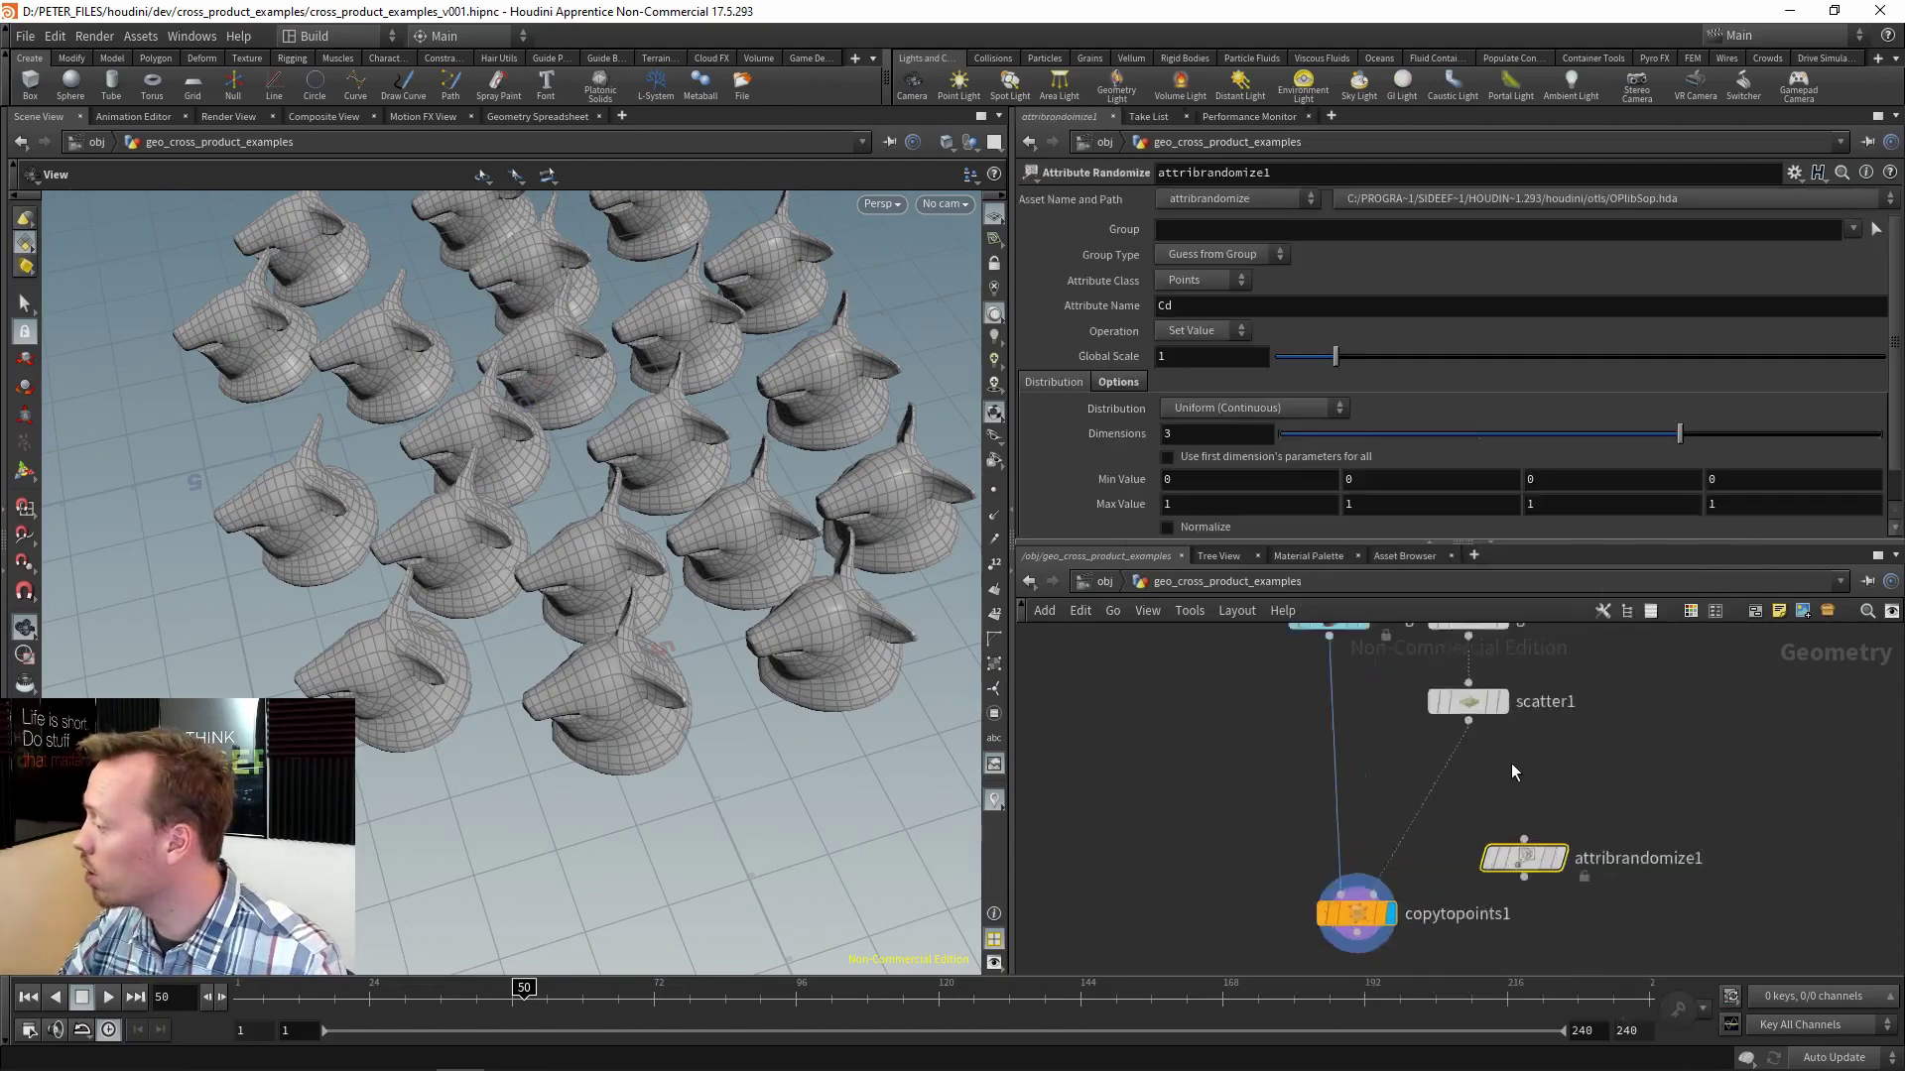
{"action": "scroll", "coordinate": [1528, 793], "scroll_direction": "up", "scroll_amount": 3}
{"action": "middle_click_drag", "start_coordinate": [1560, 833], "coordinate": [1463, 757]}
{"action": "left_click_drag", "start_coordinate": [1433, 823], "coordinate": [1387, 783]}
Make Attribute Randomize act on attribute N with a Direction or Orientation distribution, and display that node.
{"action": "type", "text": "N"}
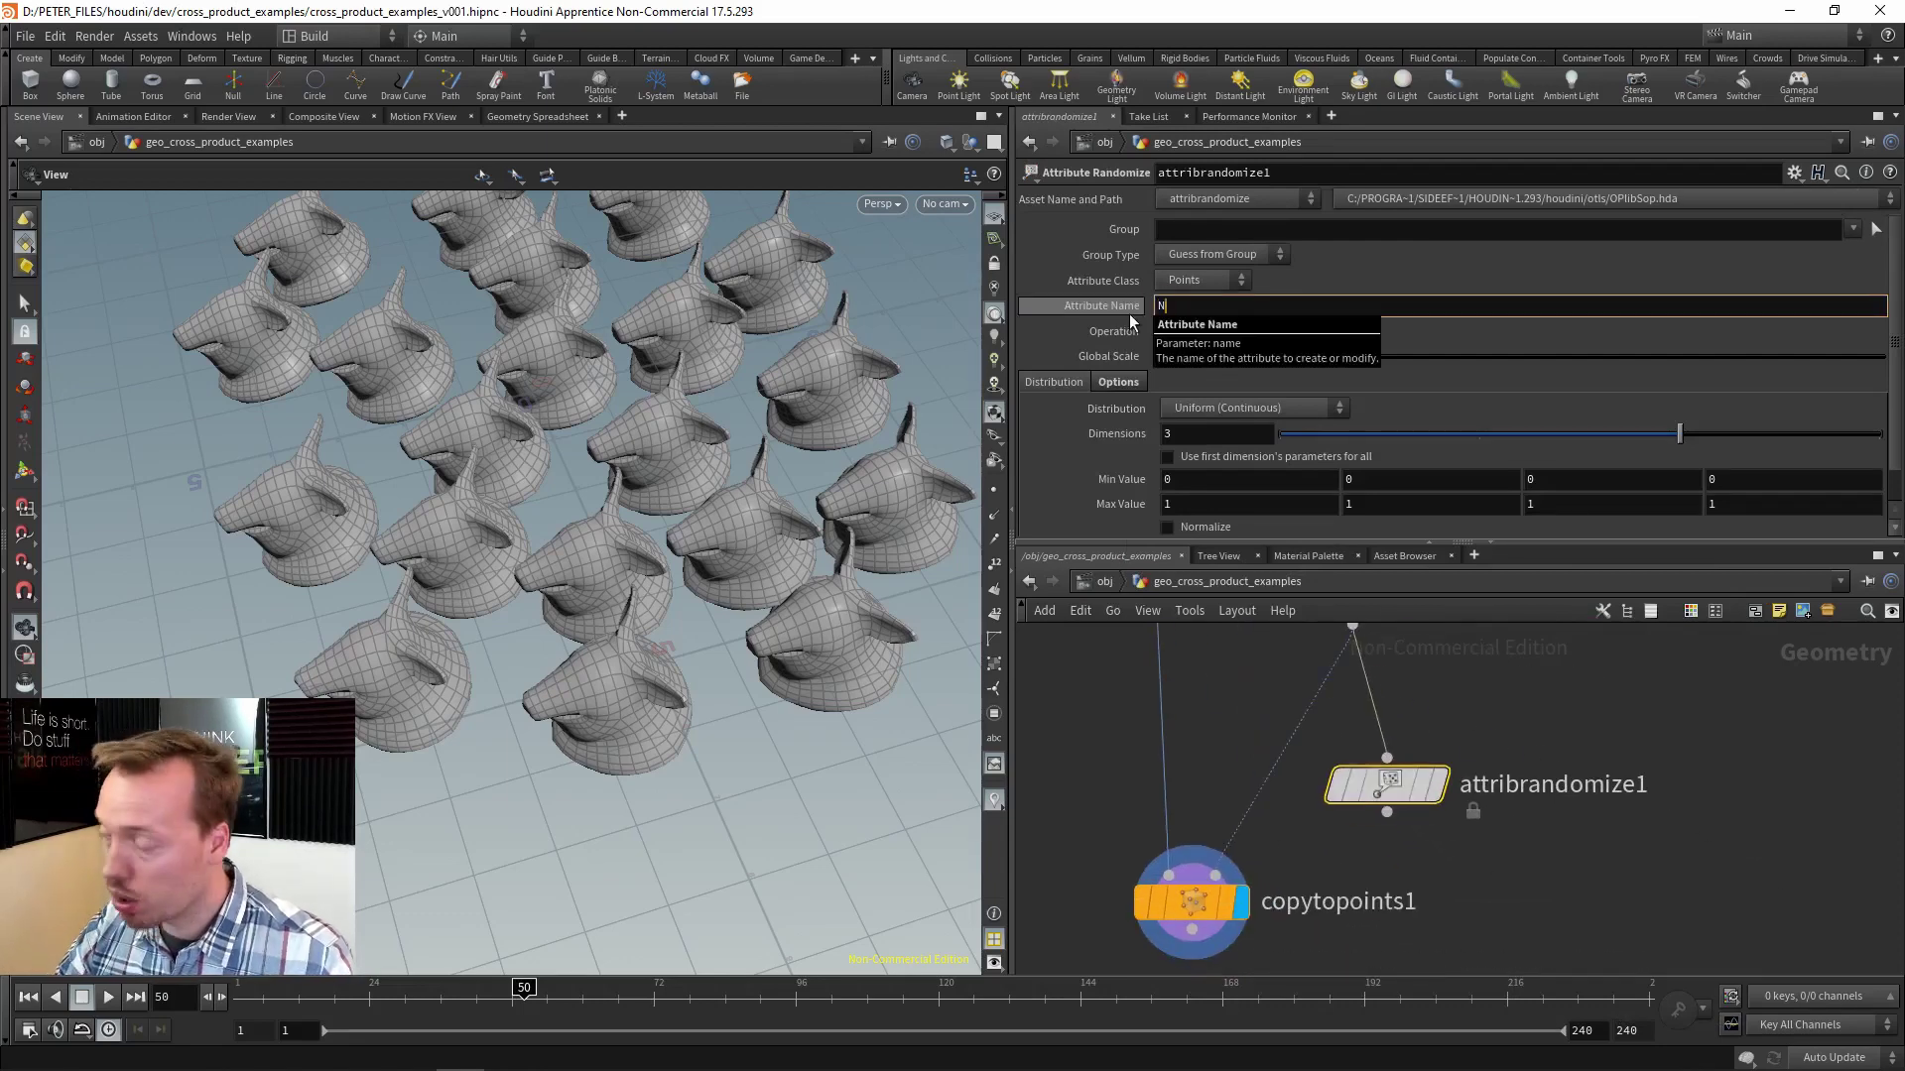
{"action": "key", "text": "Return"}
{"action": "left_click", "coordinate": [1283, 406]}
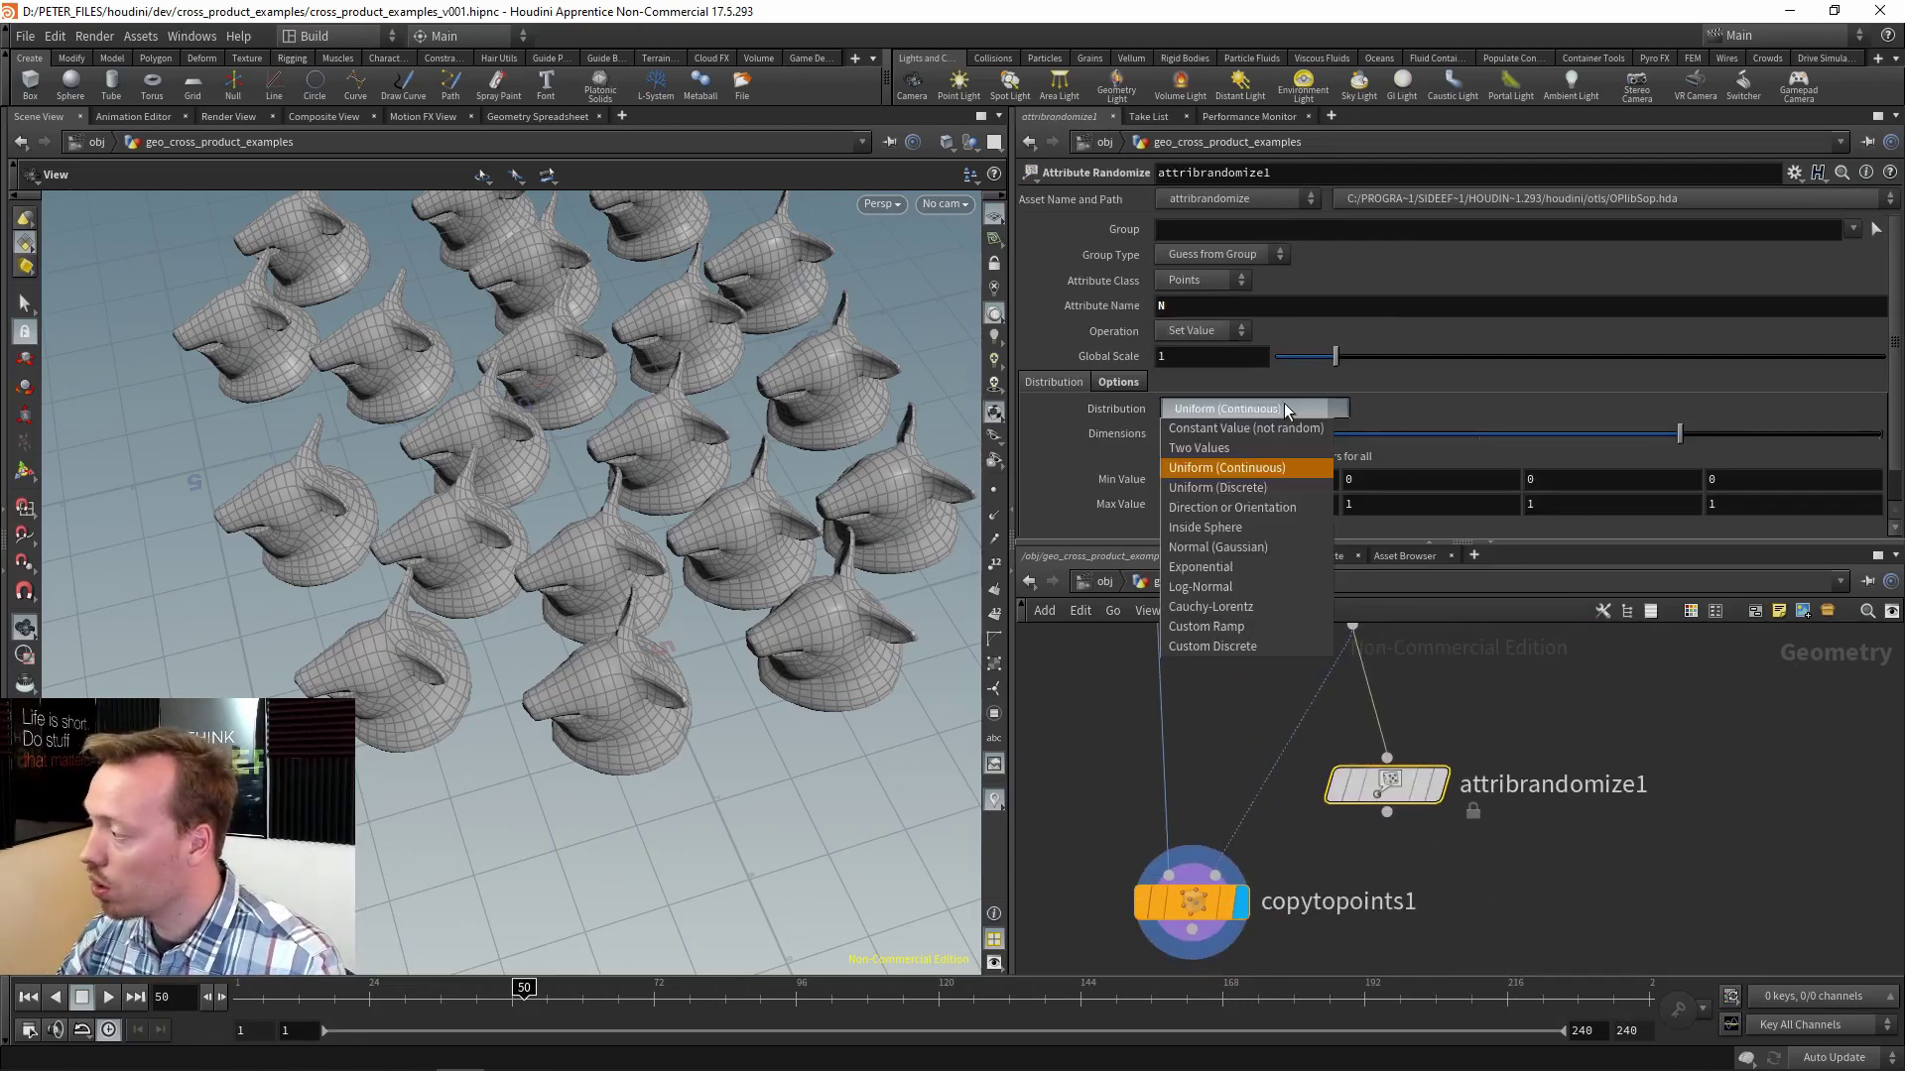
{"action": "left_click", "coordinate": [1233, 507]}
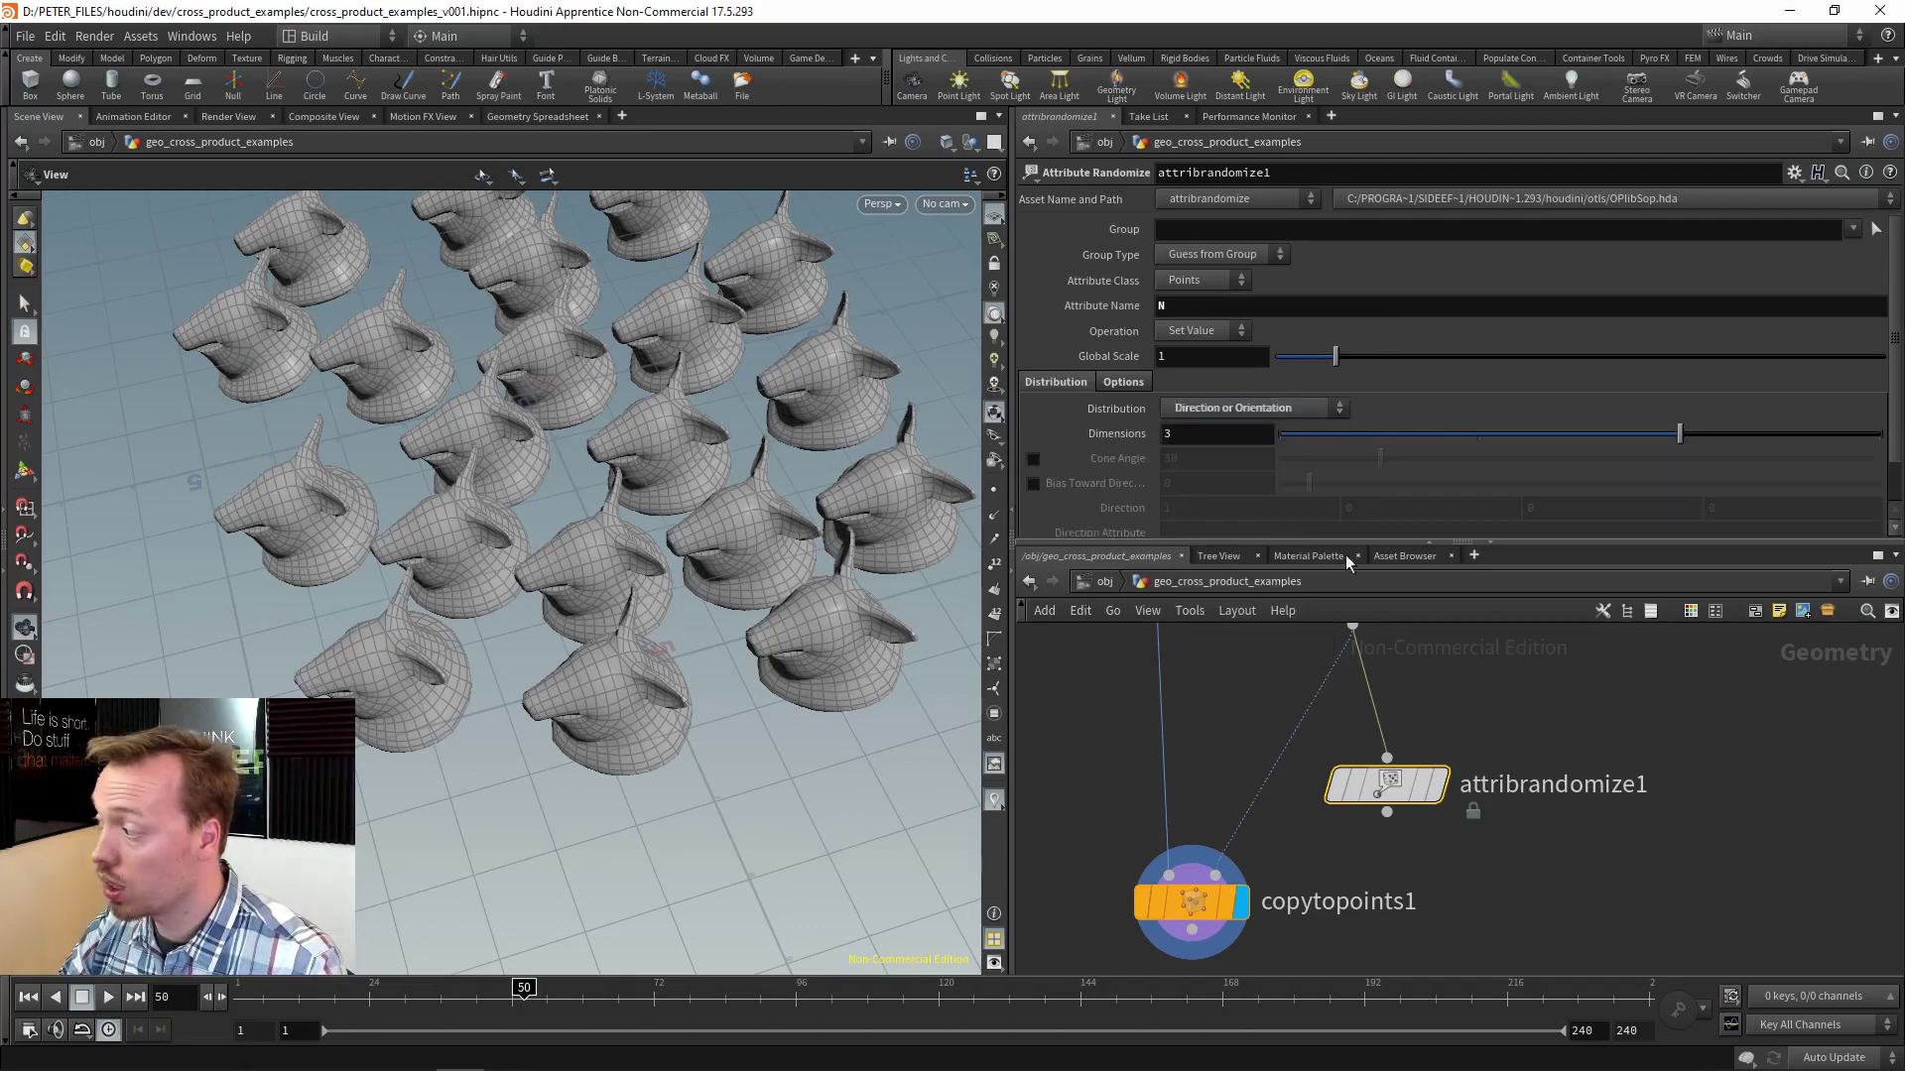
{"action": "left_click", "coordinate": [1437, 784]}
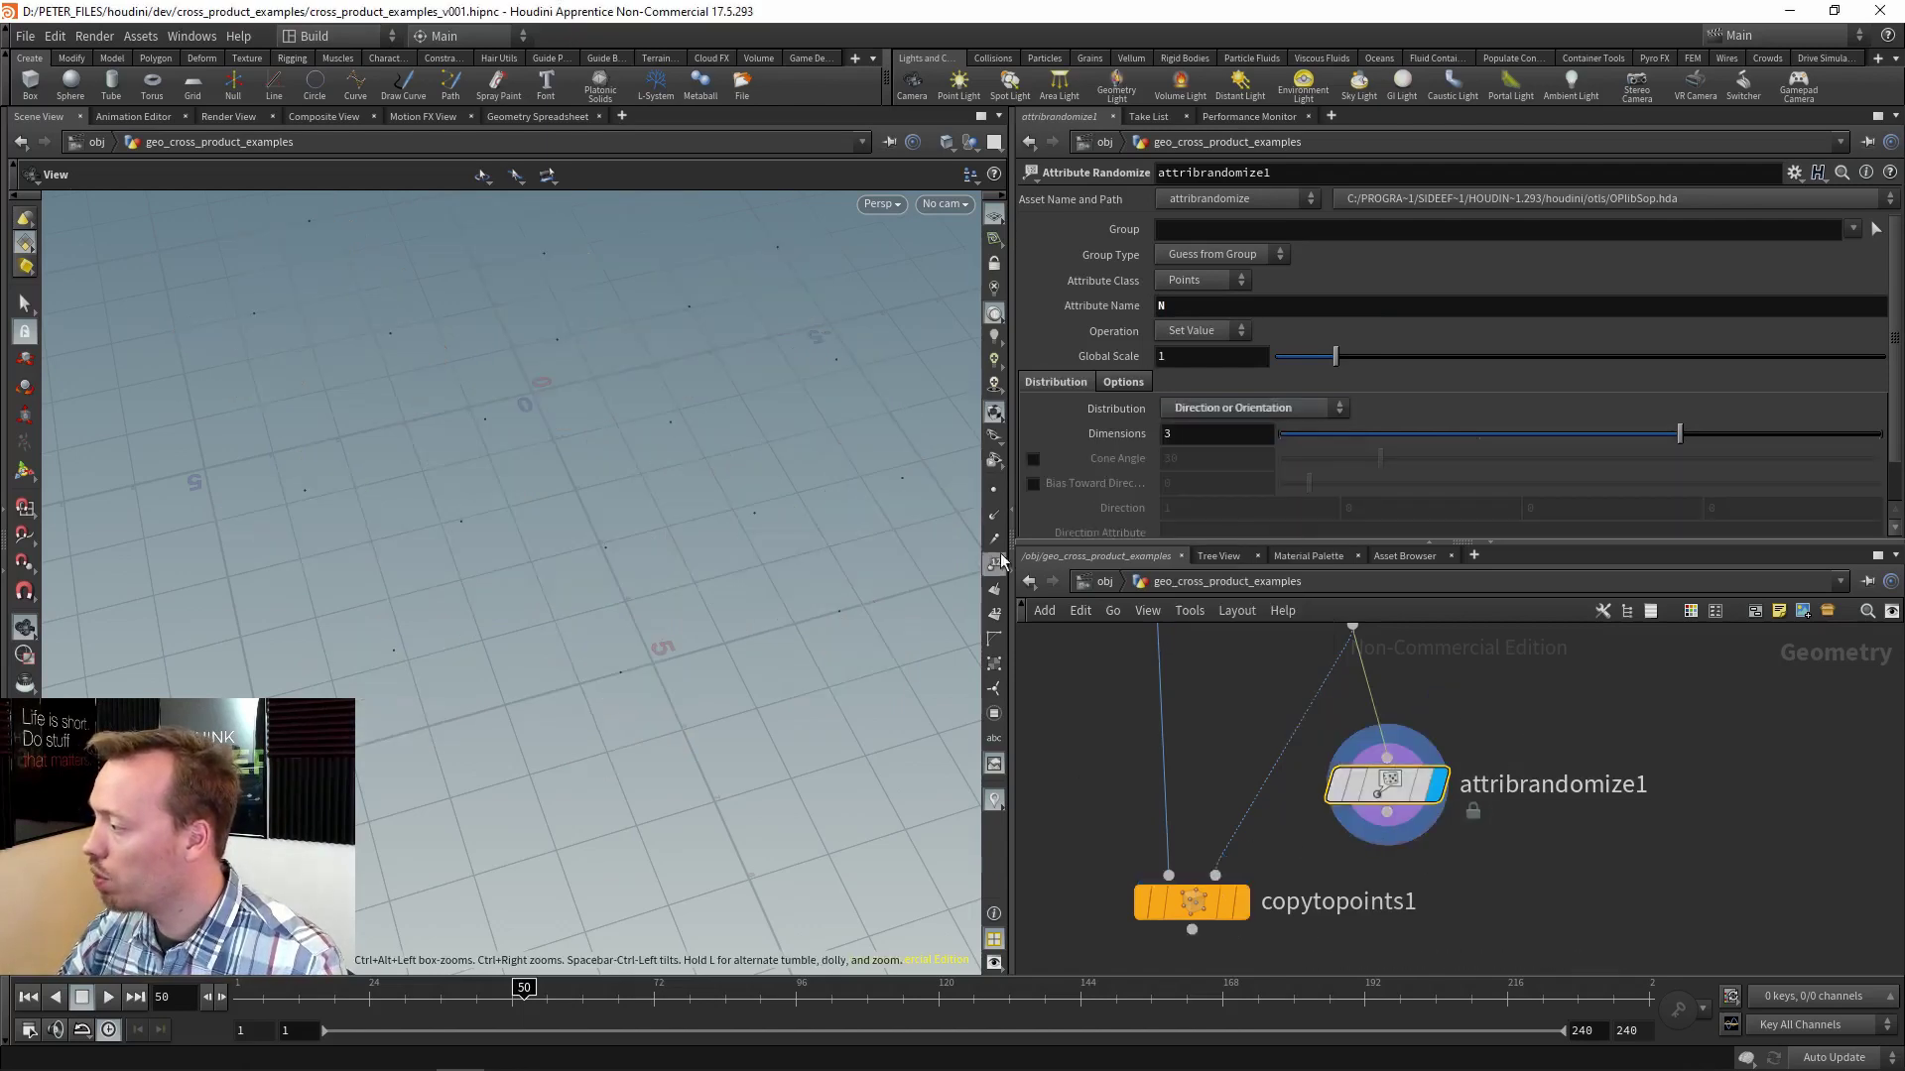
Turn on point normals, feed the Attribute Randomize output into the target points input of Copy to Points, and display the copies.
{"action": "left_click", "coordinate": [994, 515]}
{"action": "left_click_drag", "start_coordinate": [574, 407], "coordinate": [625, 413]}
{"action": "left_click_drag", "start_coordinate": [1215, 875], "coordinate": [1387, 812]}
{"action": "left_click", "coordinate": [1242, 902]}
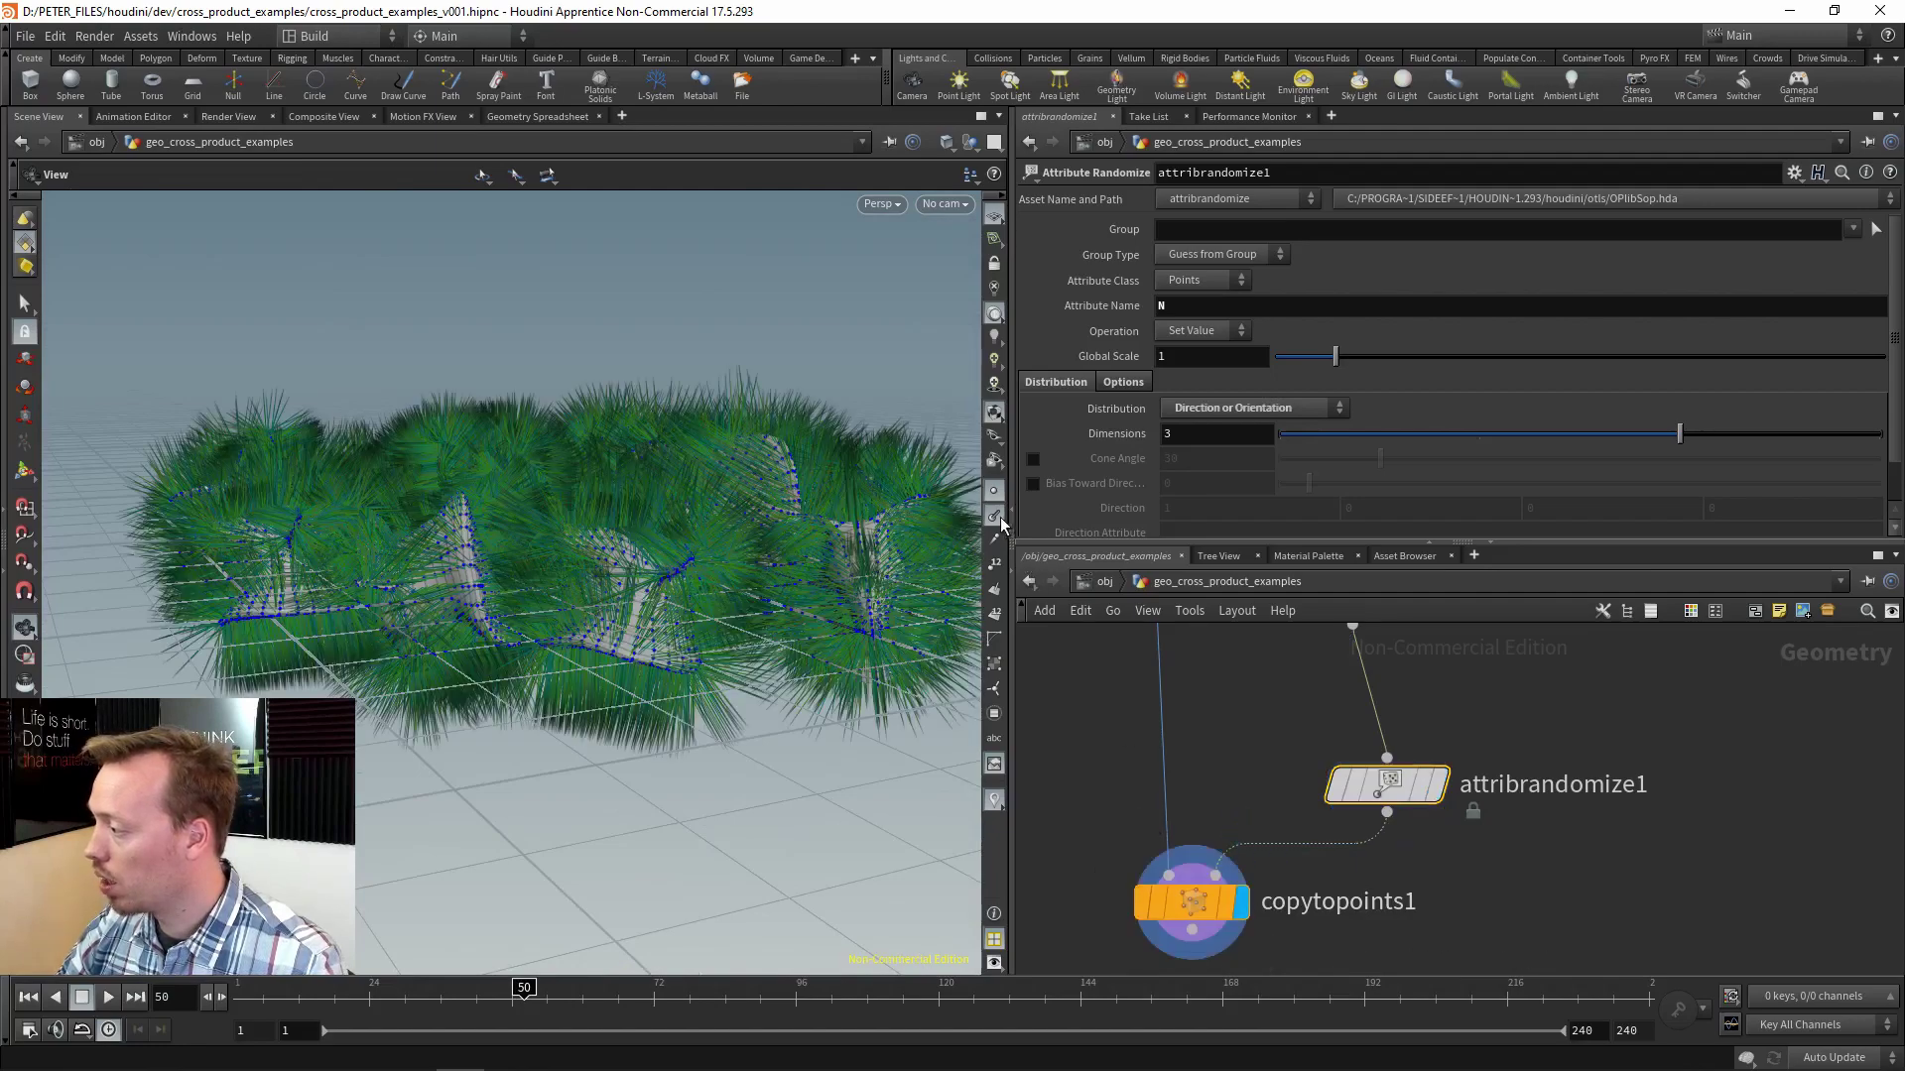
Hide the point markers and normals and examine how the copied pig heads are oriented from several angles.
{"action": "left_click", "coordinate": [995, 517]}
{"action": "left_click", "coordinate": [991, 488]}
{"action": "left_click_drag", "start_coordinate": [794, 516], "coordinate": [833, 634]}
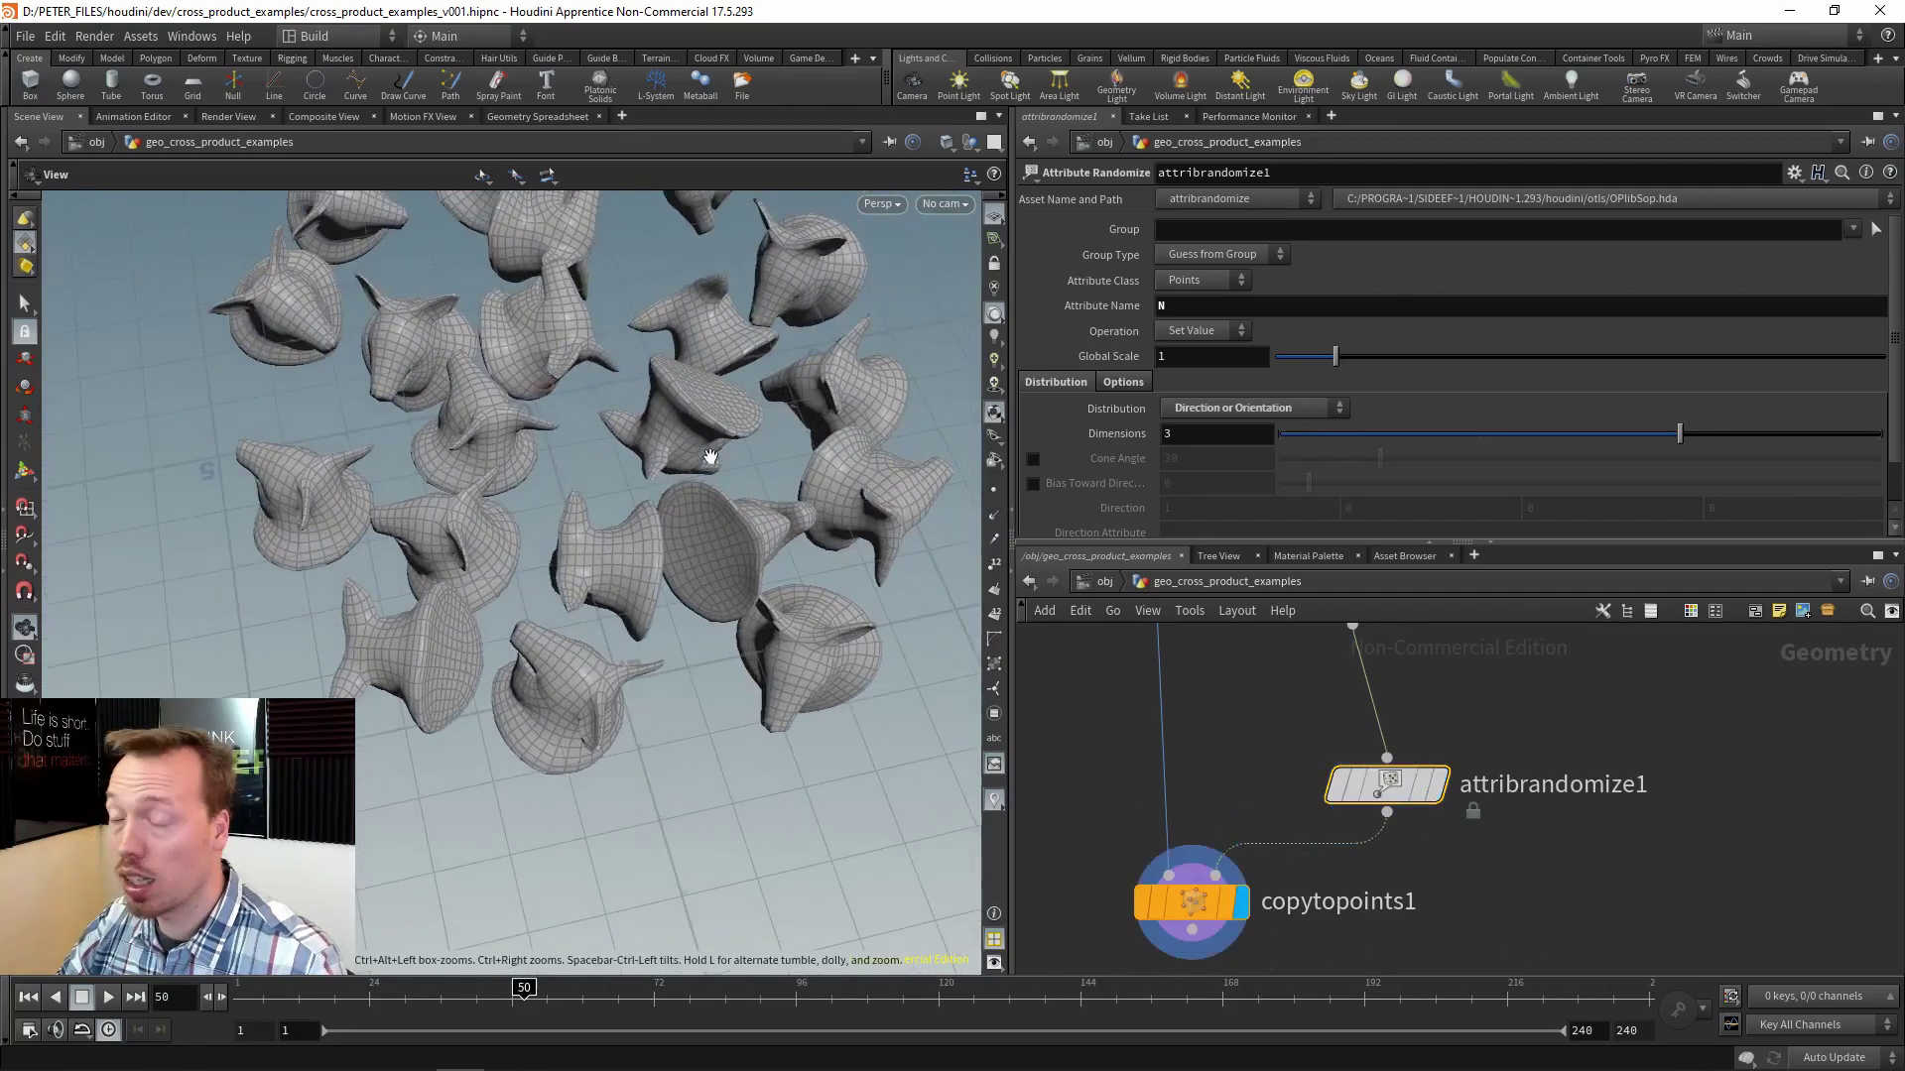
{"action": "left_click_drag", "start_coordinate": [711, 457], "coordinate": [725, 519]}
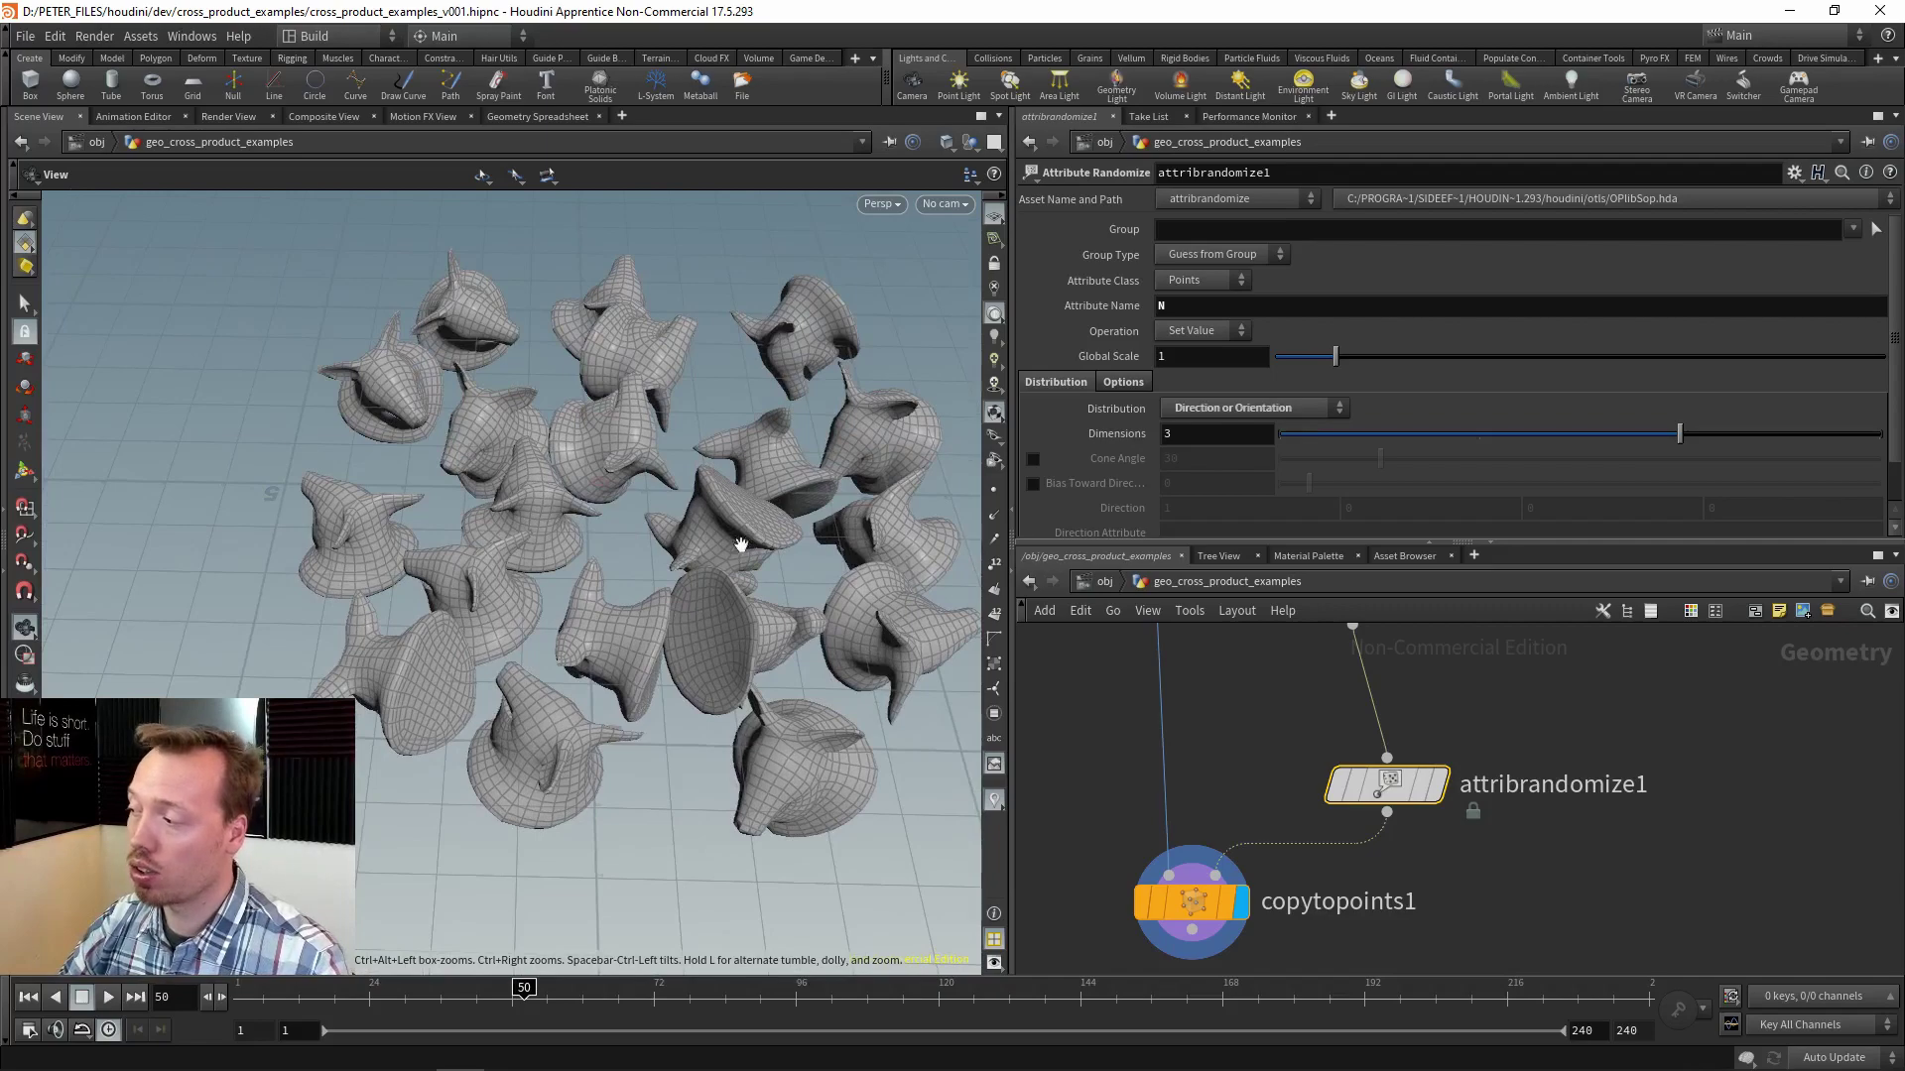
{"action": "left_click_drag", "start_coordinate": [695, 642], "coordinate": [669, 536]}
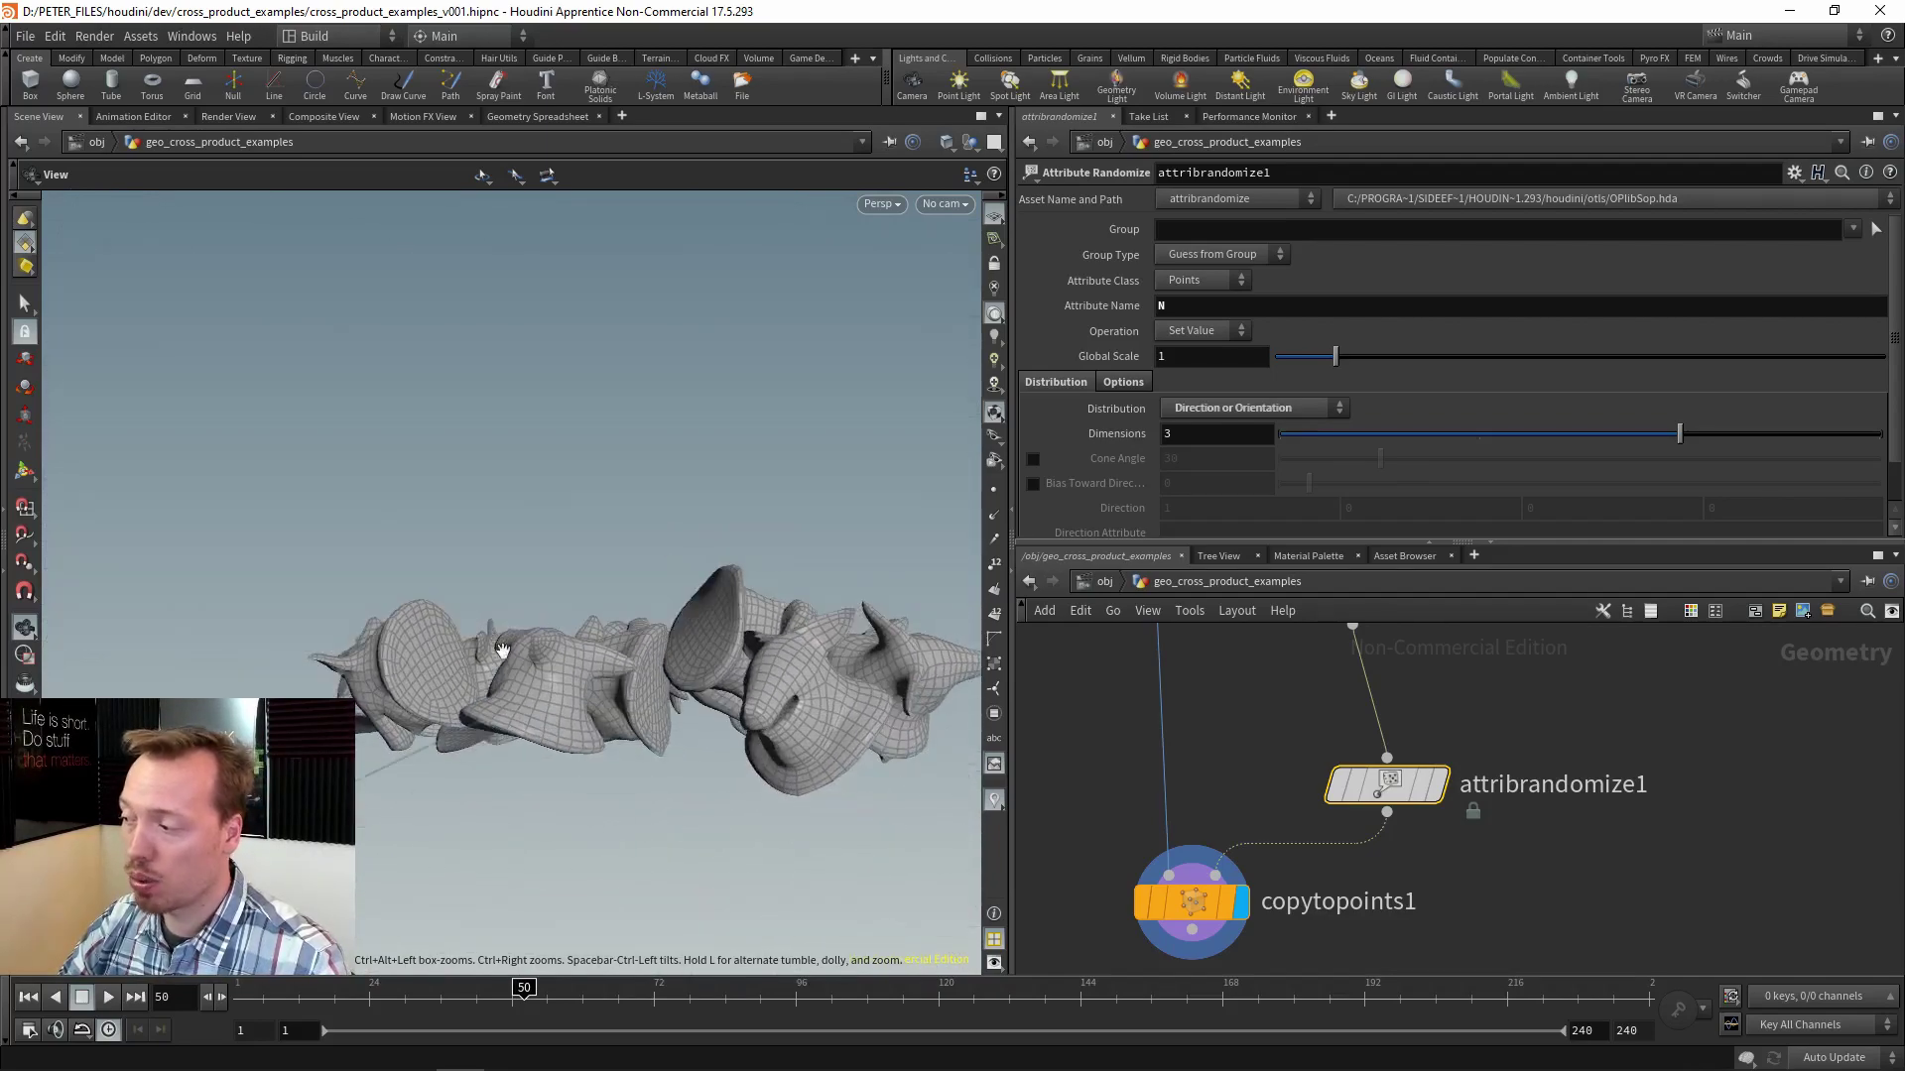
{"action": "left_click_drag", "start_coordinate": [502, 649], "coordinate": [394, 656]}
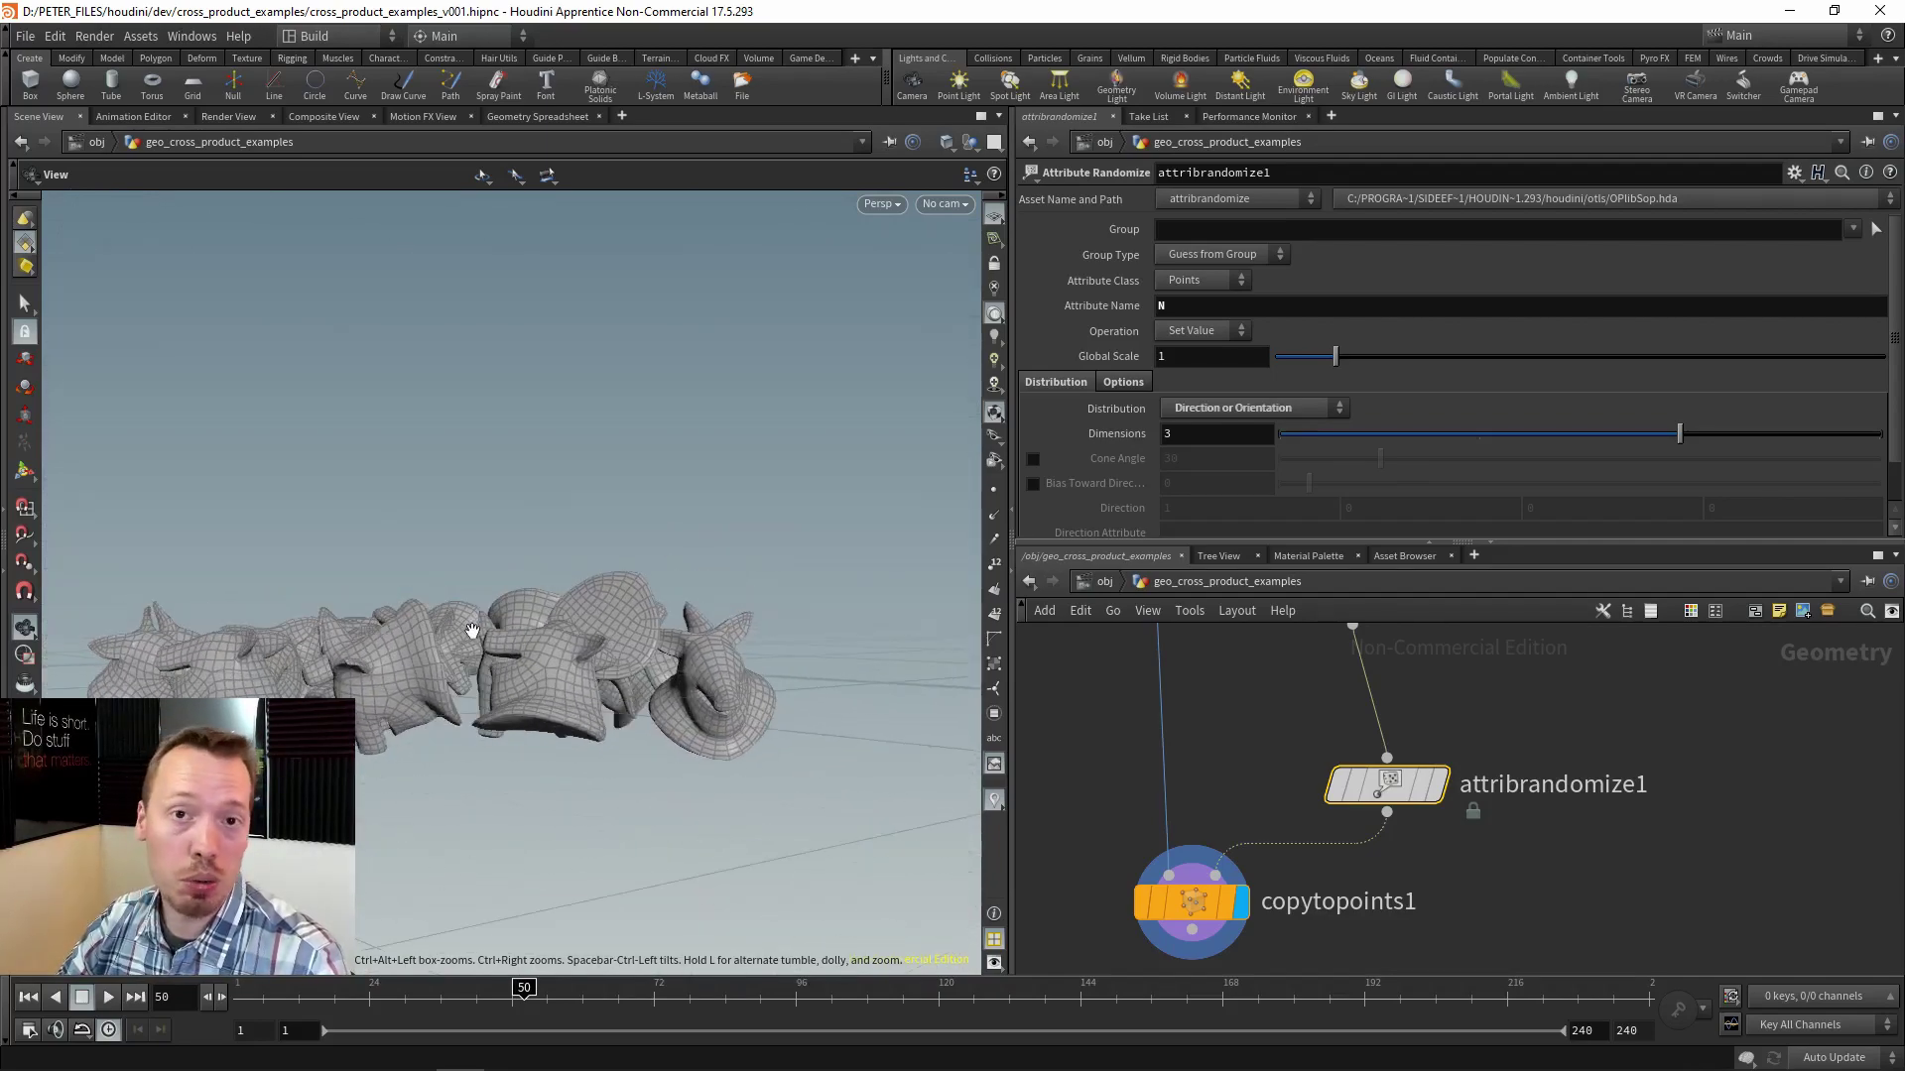
{"action": "left_click_drag", "start_coordinate": [567, 610], "coordinate": [587, 714]}
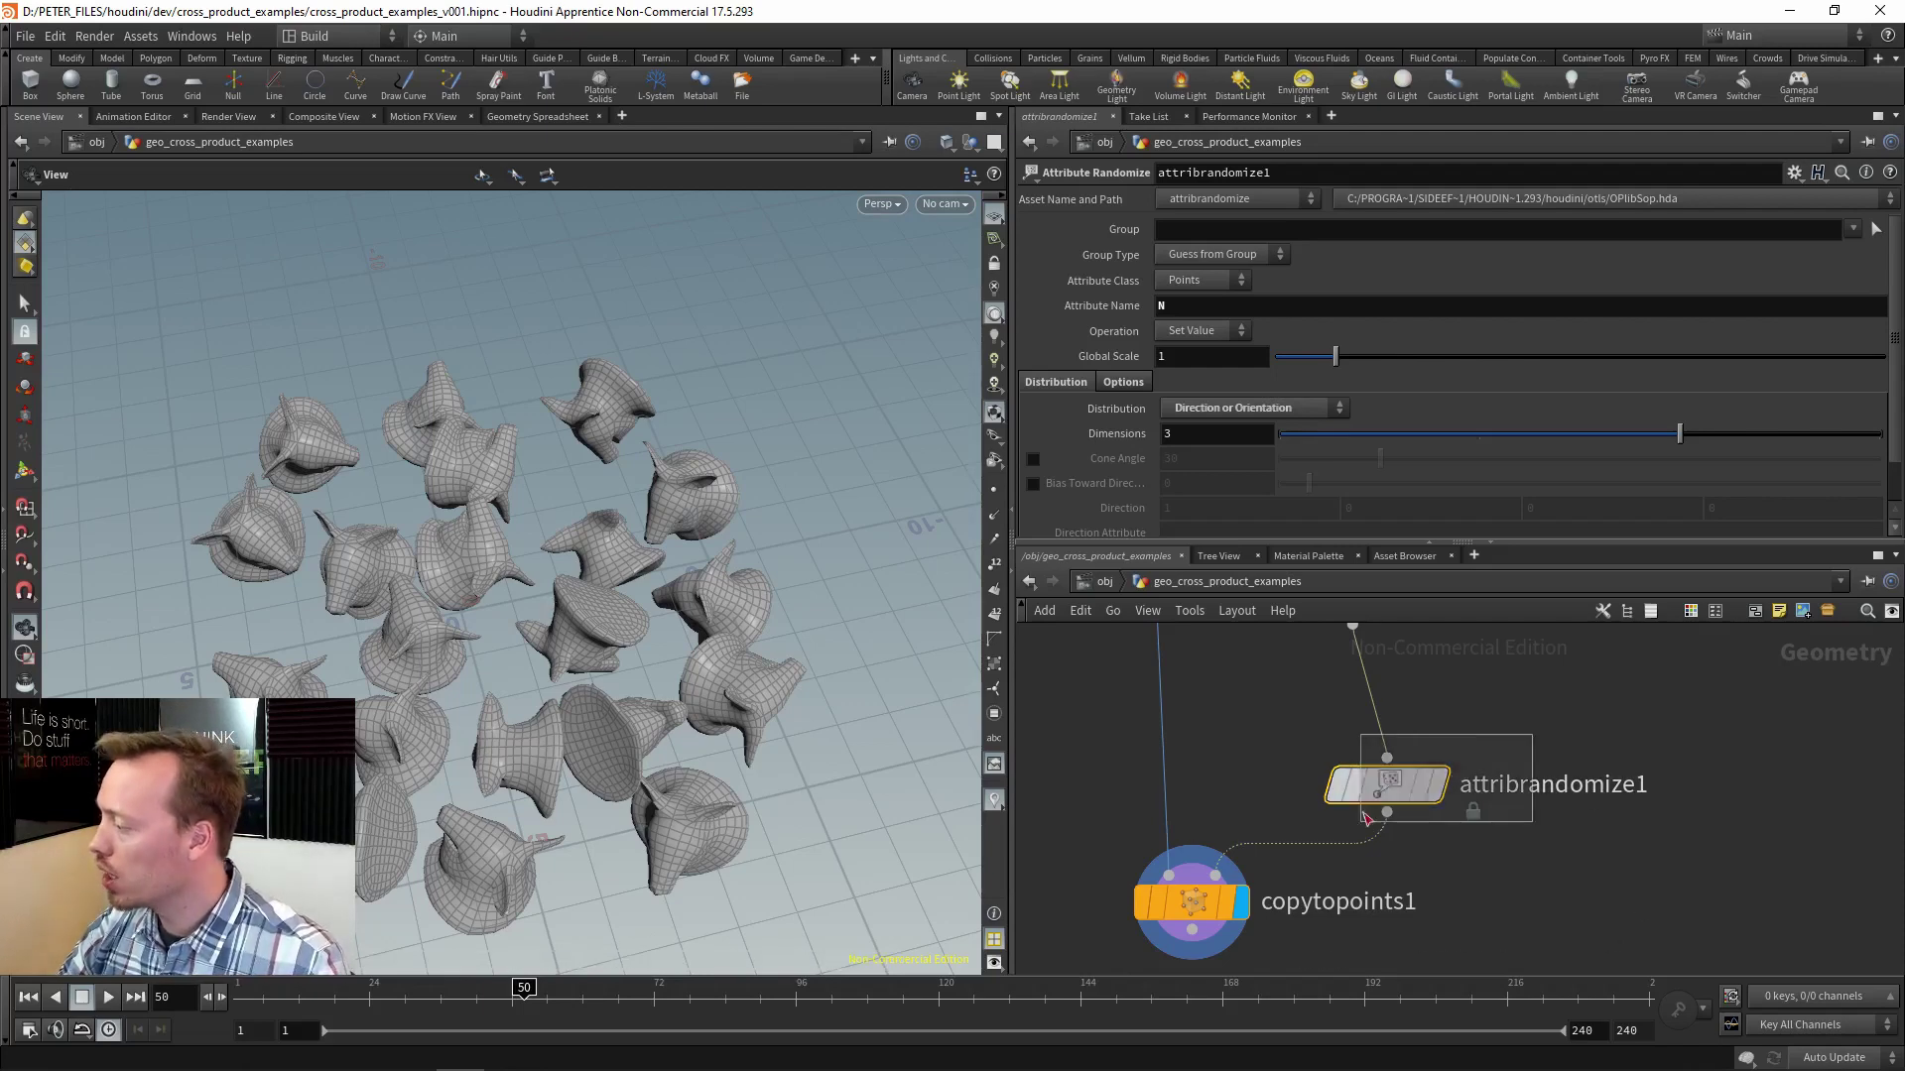
Display the Attribute Randomize node with point markers and normals shown, and examine the directions of the normals.
{"action": "left_click", "coordinate": [1441, 783]}
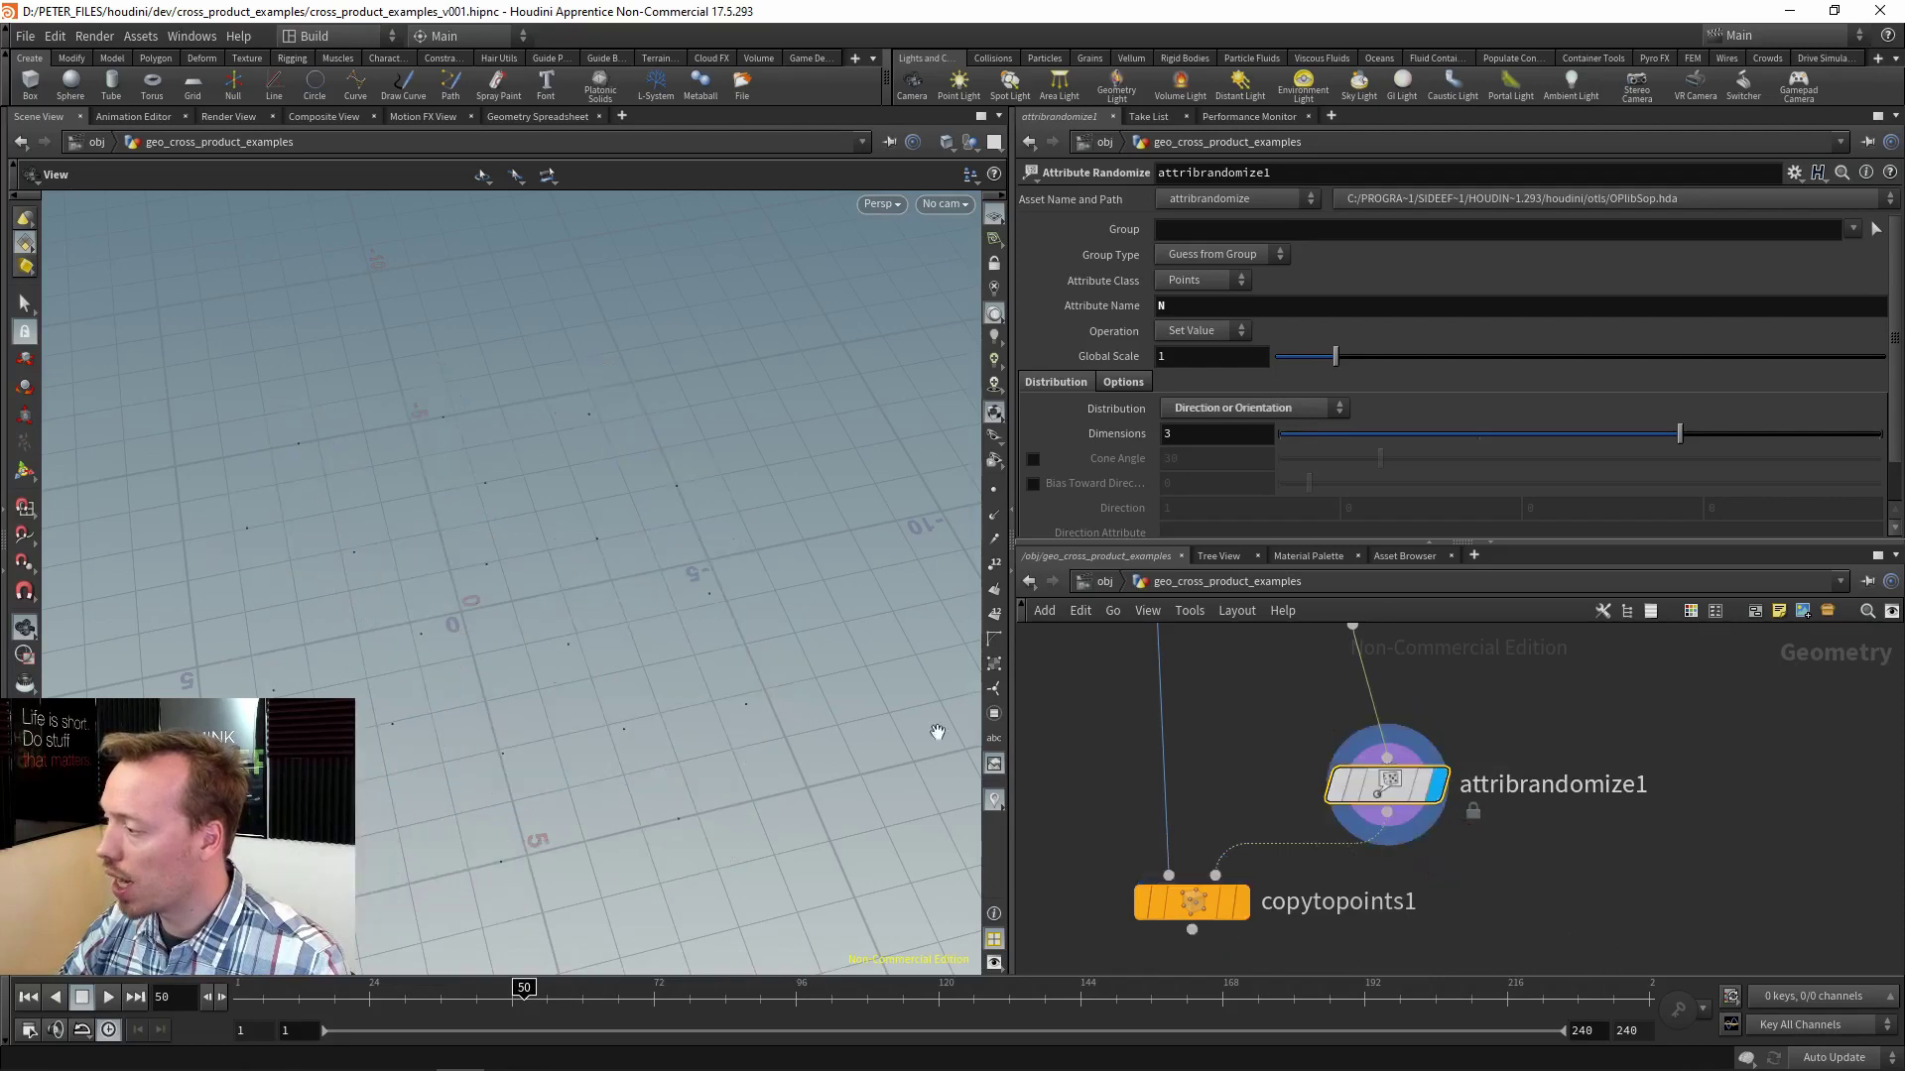
{"action": "left_click", "coordinate": [997, 493]}
{"action": "left_click", "coordinate": [994, 516]}
{"action": "left_click_drag", "start_coordinate": [530, 675], "coordinate": [519, 562]}
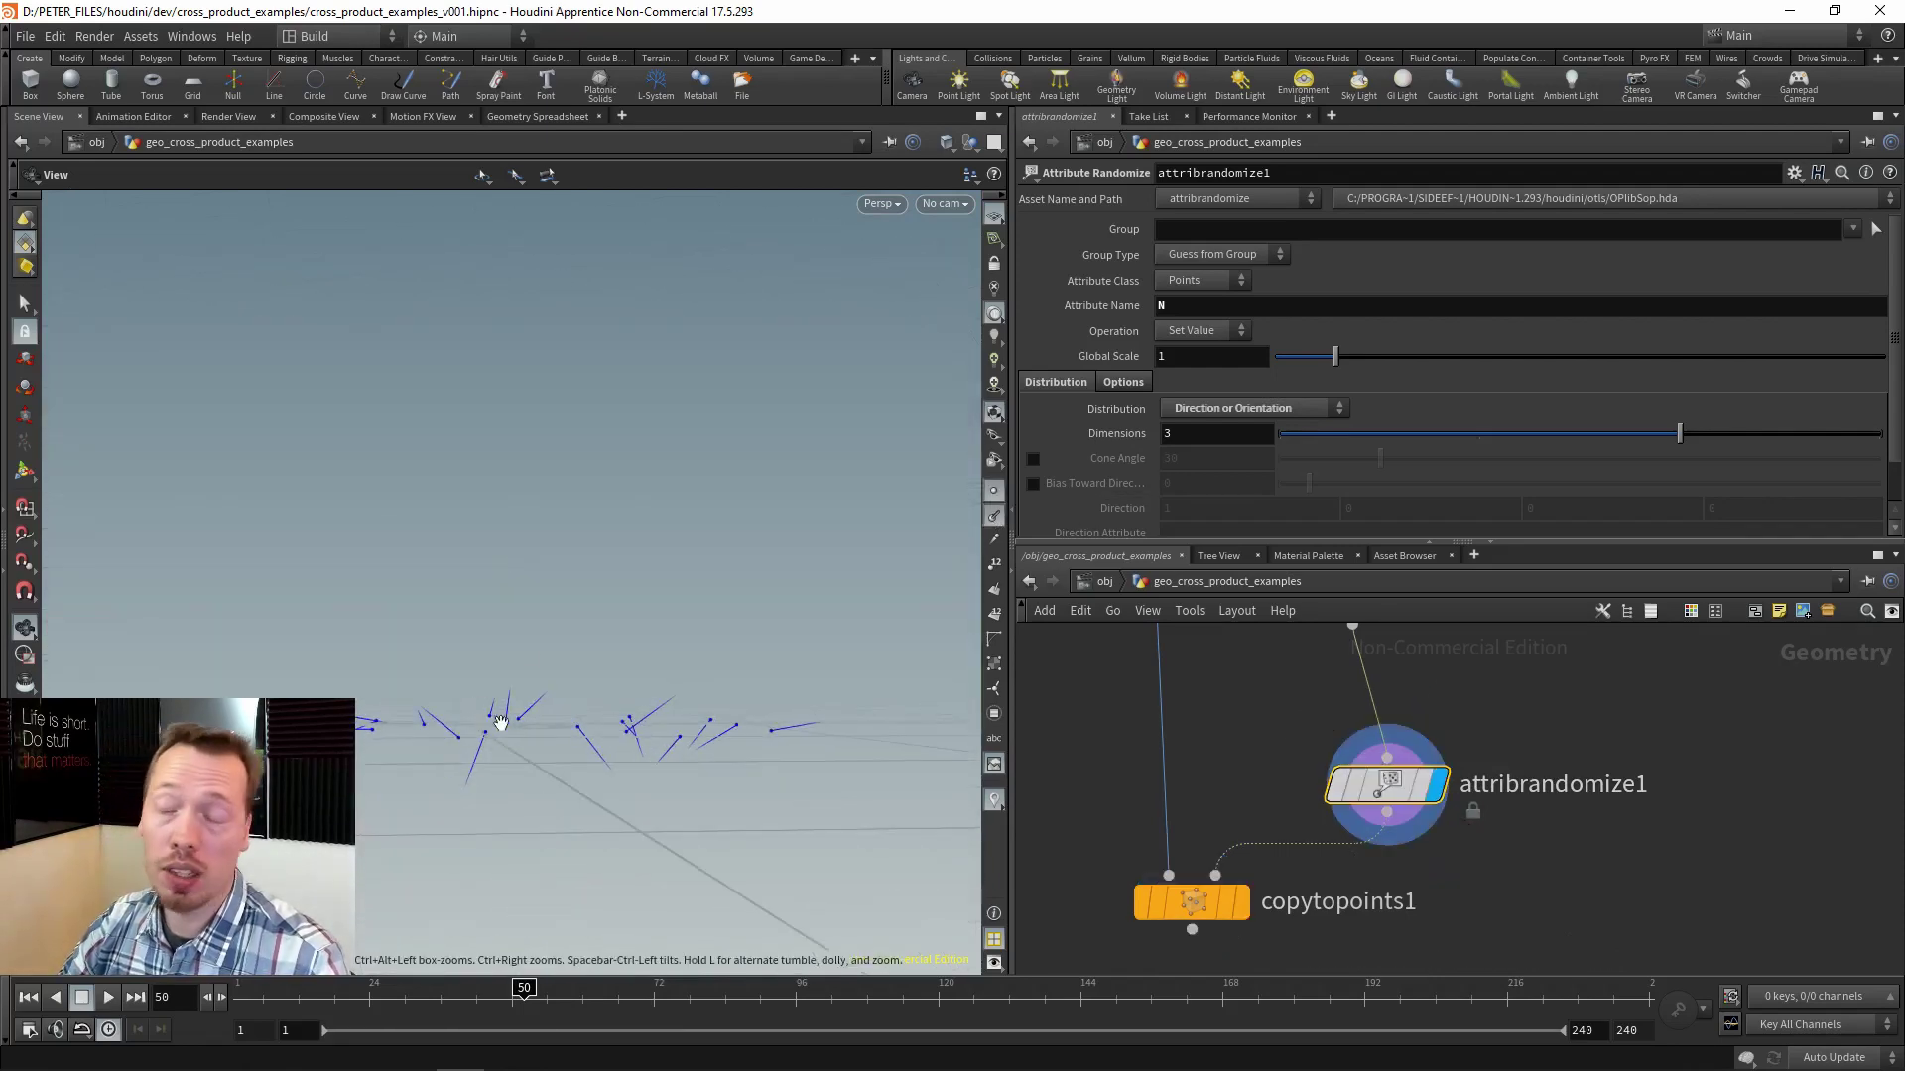
{"action": "left_click_drag", "start_coordinate": [602, 657], "coordinate": [587, 781]}
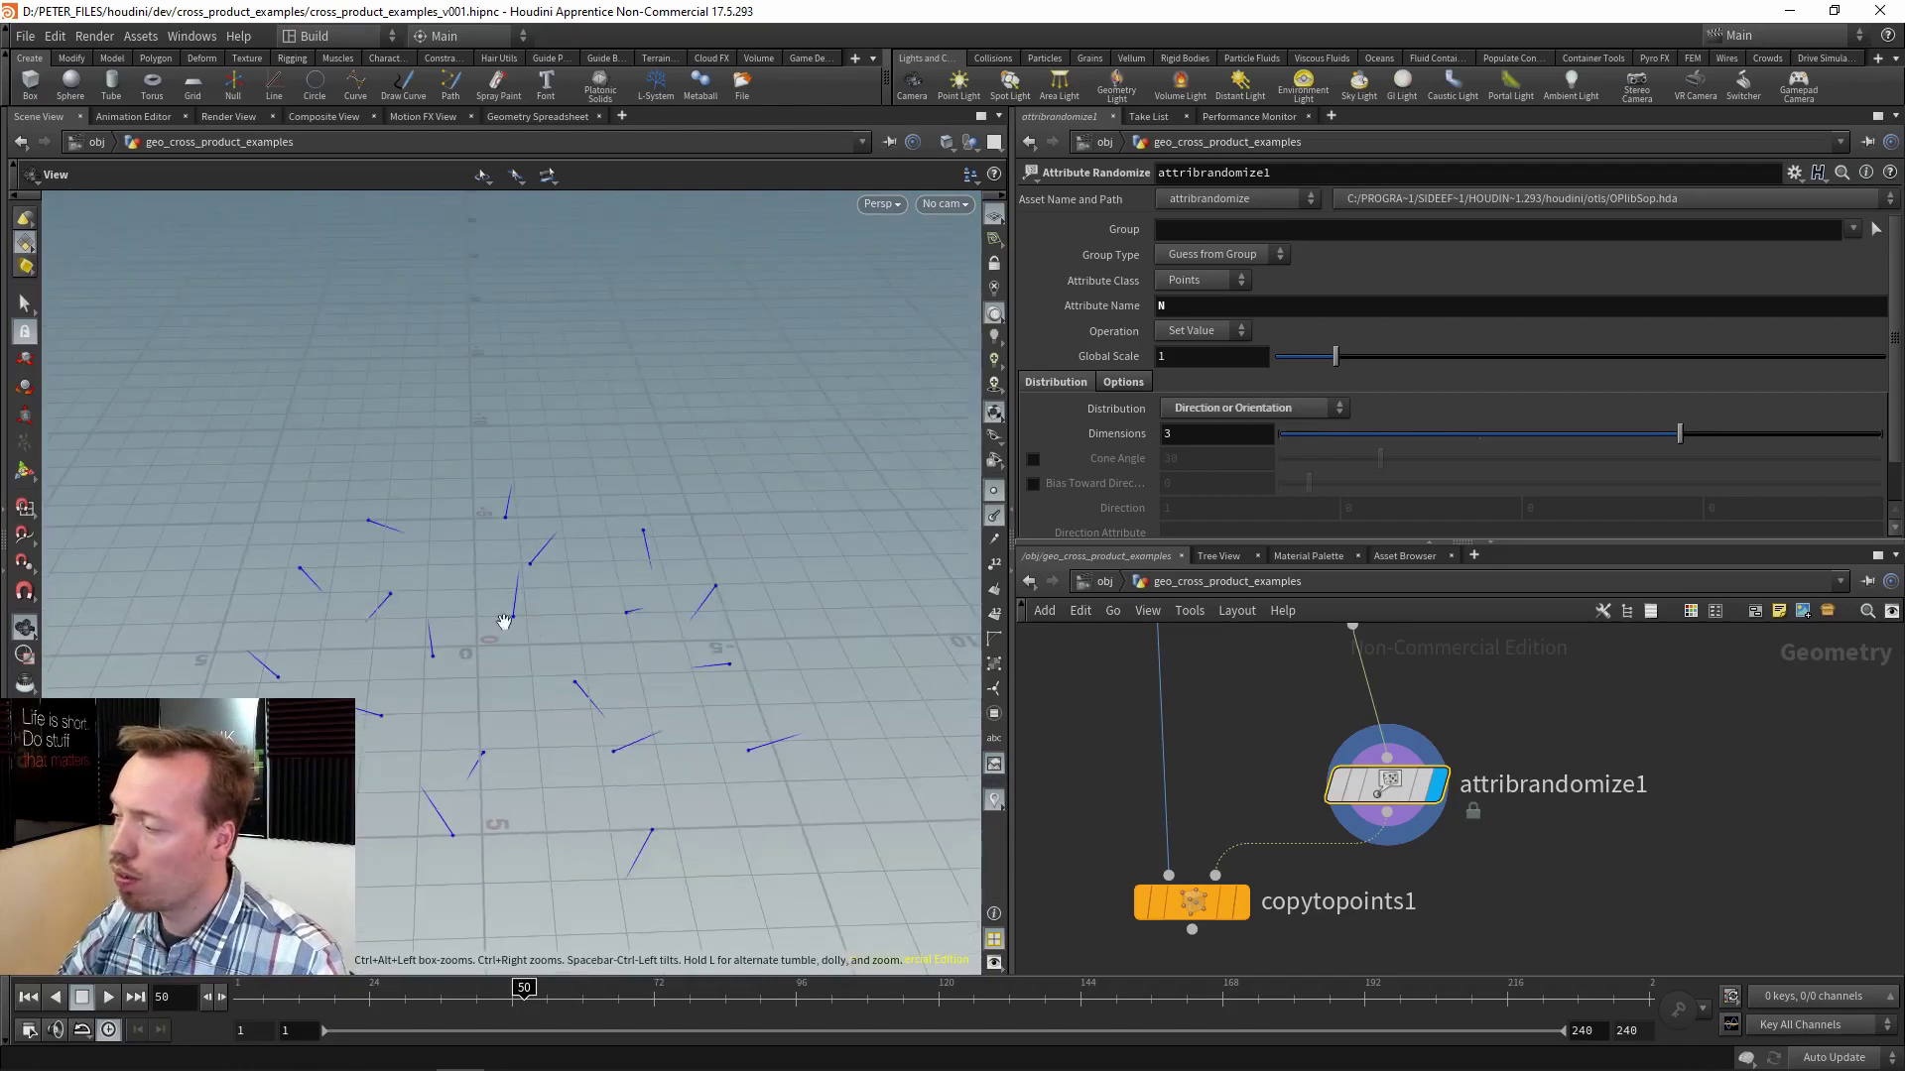
Display the Copy to Points node again with the point markers and normals hidden.
{"action": "scroll", "coordinate": [1528, 754], "scroll_direction": "down", "scroll_amount": 3}
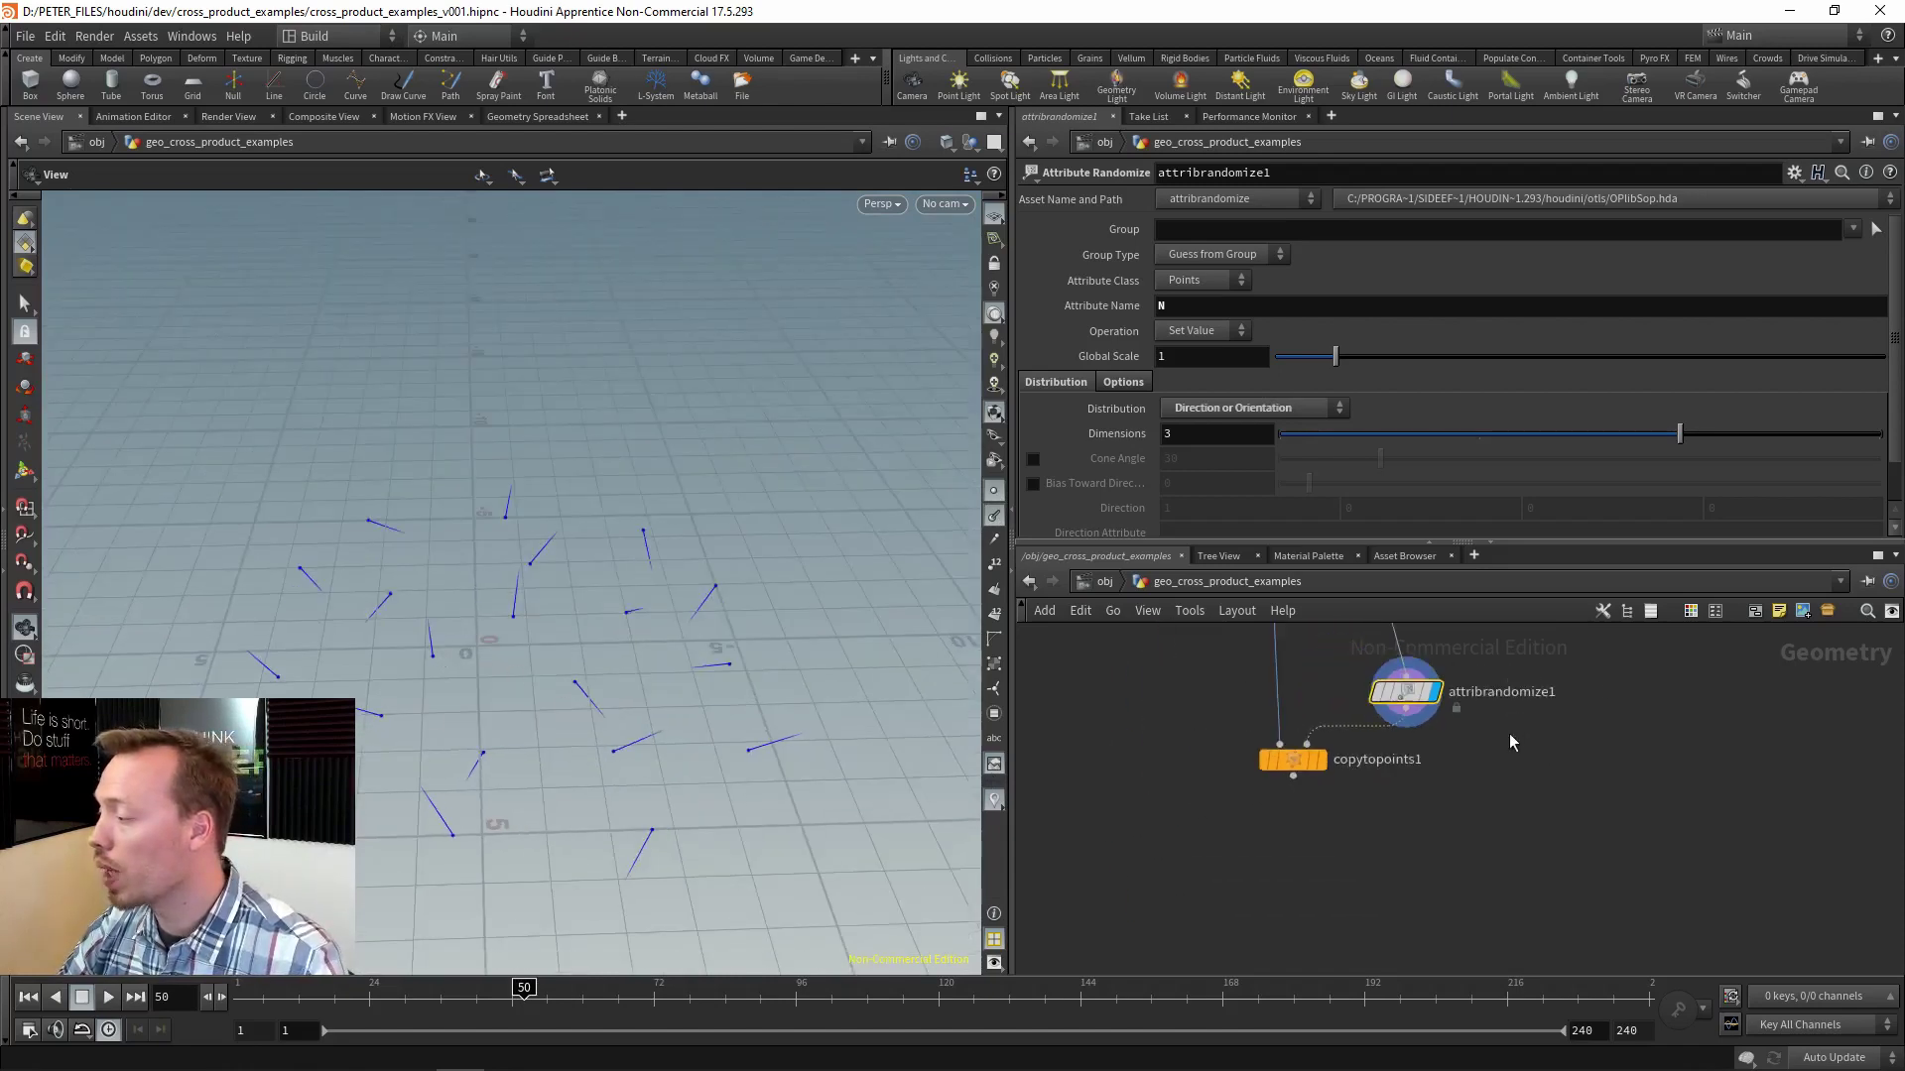
{"action": "scroll", "coordinate": [1308, 741], "scroll_direction": "up", "scroll_amount": 3}
{"action": "left_click", "coordinate": [1319, 861]}
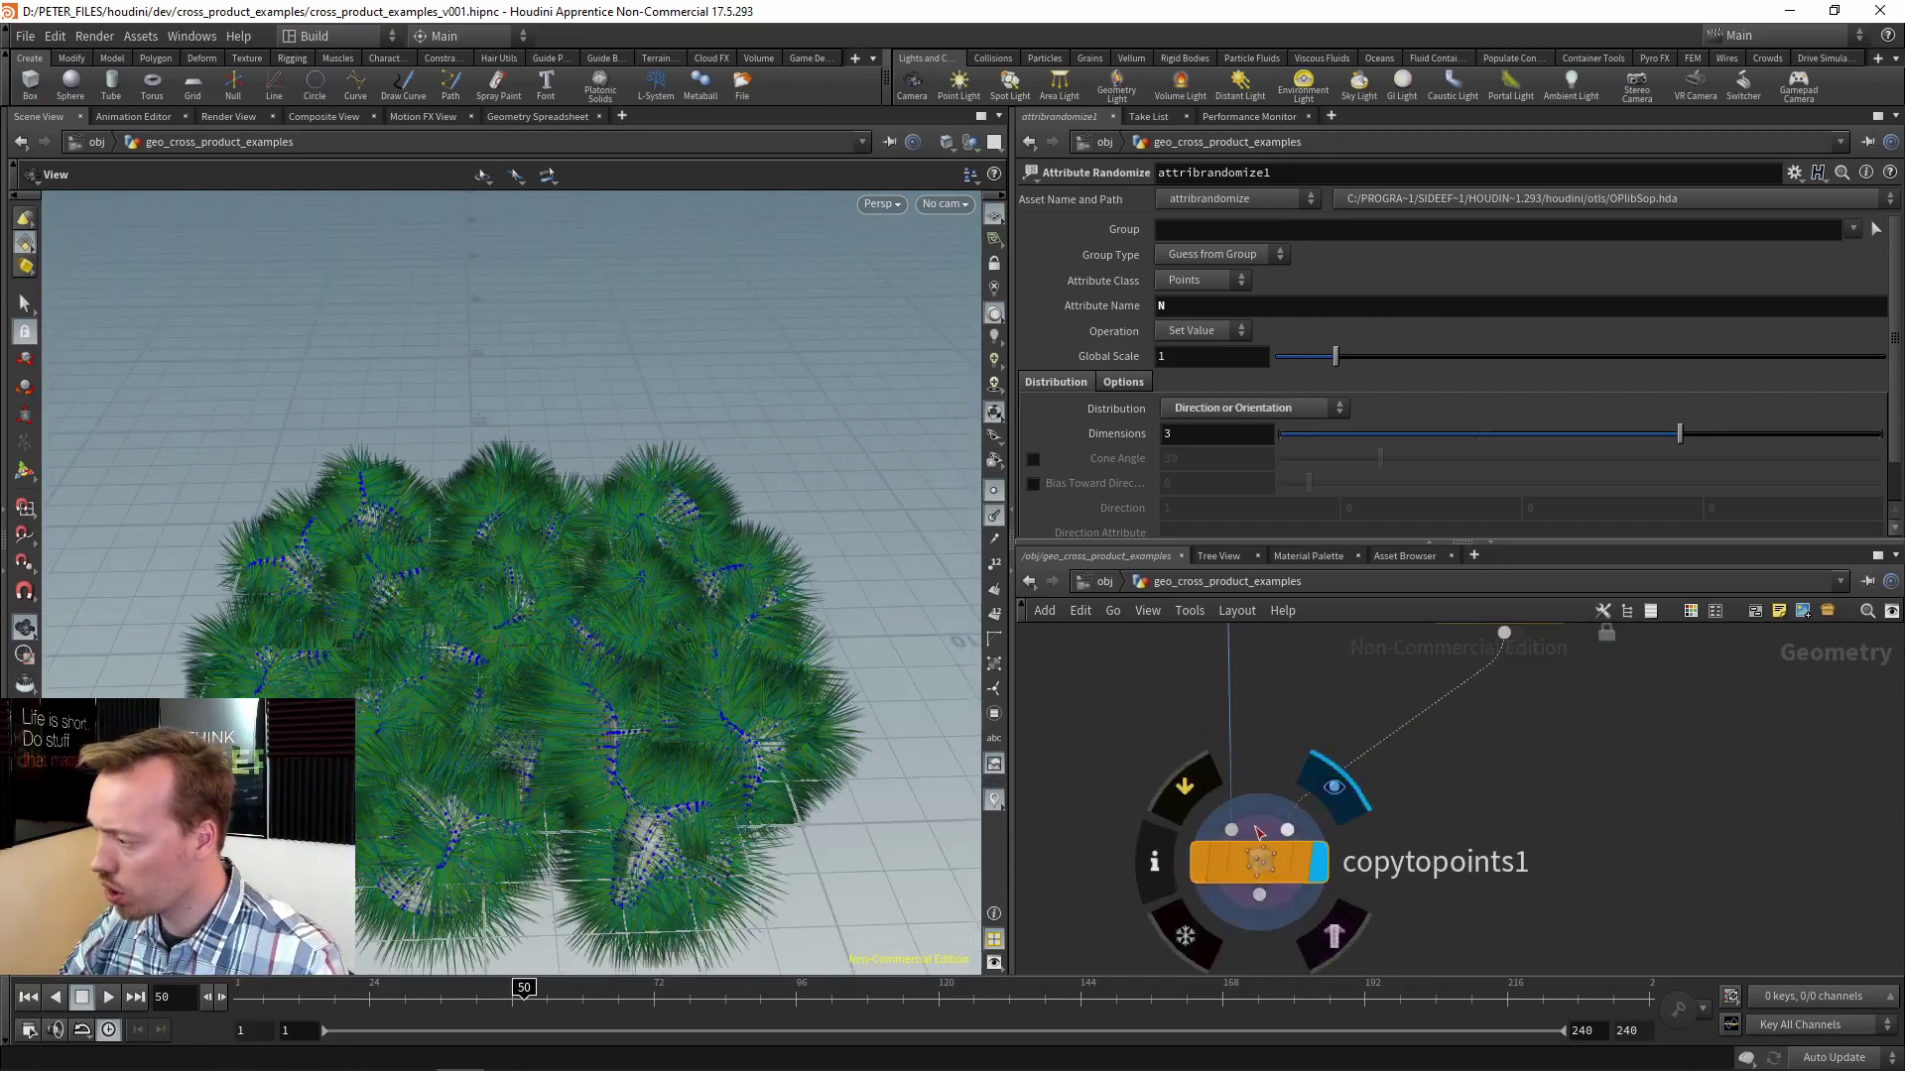
{"action": "left_click", "coordinate": [994, 490]}
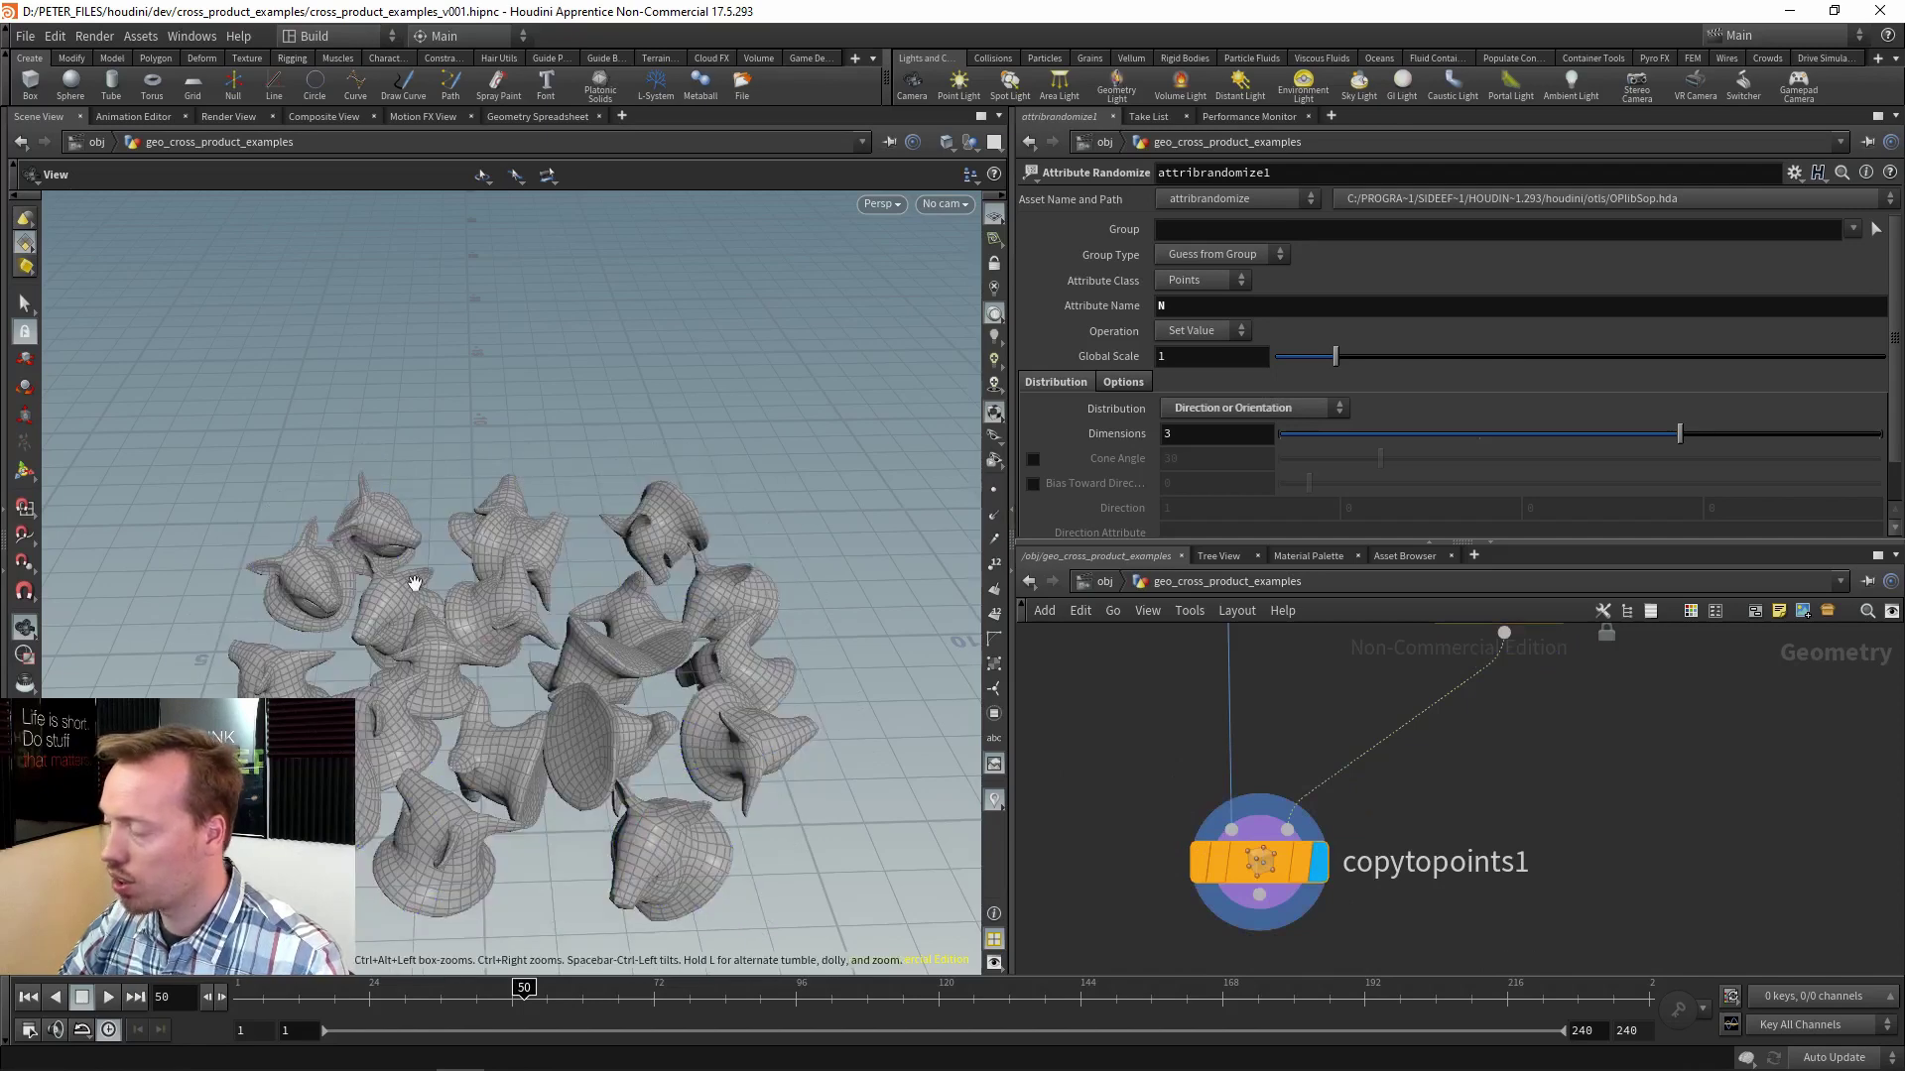
Wire the Scatter output directly into the target points input of Copy to Points and move Attribute Randomize aside.
{"action": "middle_click_drag", "start_coordinate": [1503, 661], "coordinate": [1373, 790]}
{"action": "scroll", "coordinate": [1373, 788], "scroll_direction": "down", "scroll_amount": 3}
{"action": "left_click_drag", "start_coordinate": [1454, 705], "coordinate": [1265, 779]}
{"action": "left_click_drag", "start_coordinate": [1330, 756], "coordinate": [1457, 764]}
{"action": "left_click", "coordinate": [1307, 635]}
{"action": "left_click", "coordinate": [1207, 873]}
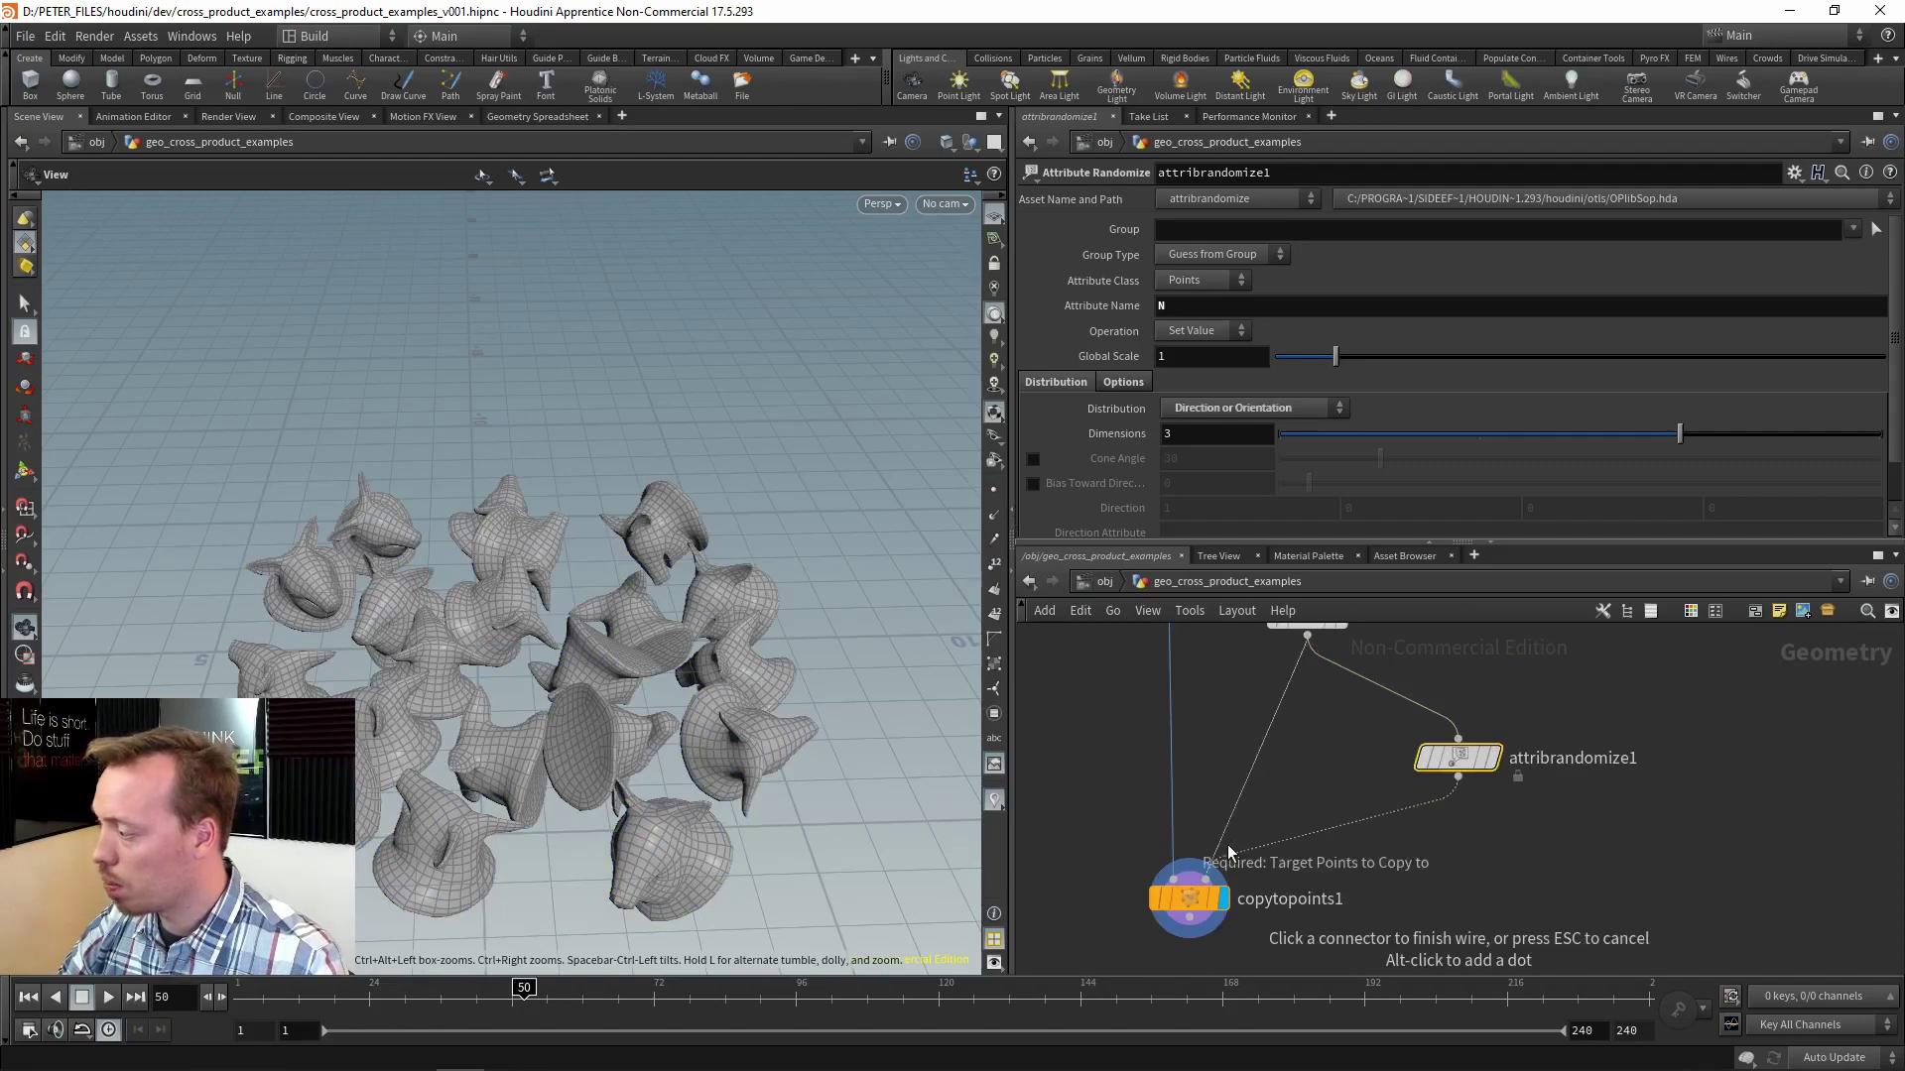
{"action": "mouse_move", "coordinate": [1463, 764]}
{"action": "left_click_drag", "start_coordinate": [1463, 764], "coordinate": [1611, 769]}
{"action": "middle_click_drag", "start_coordinate": [1446, 774], "coordinate": [1538, 805]}
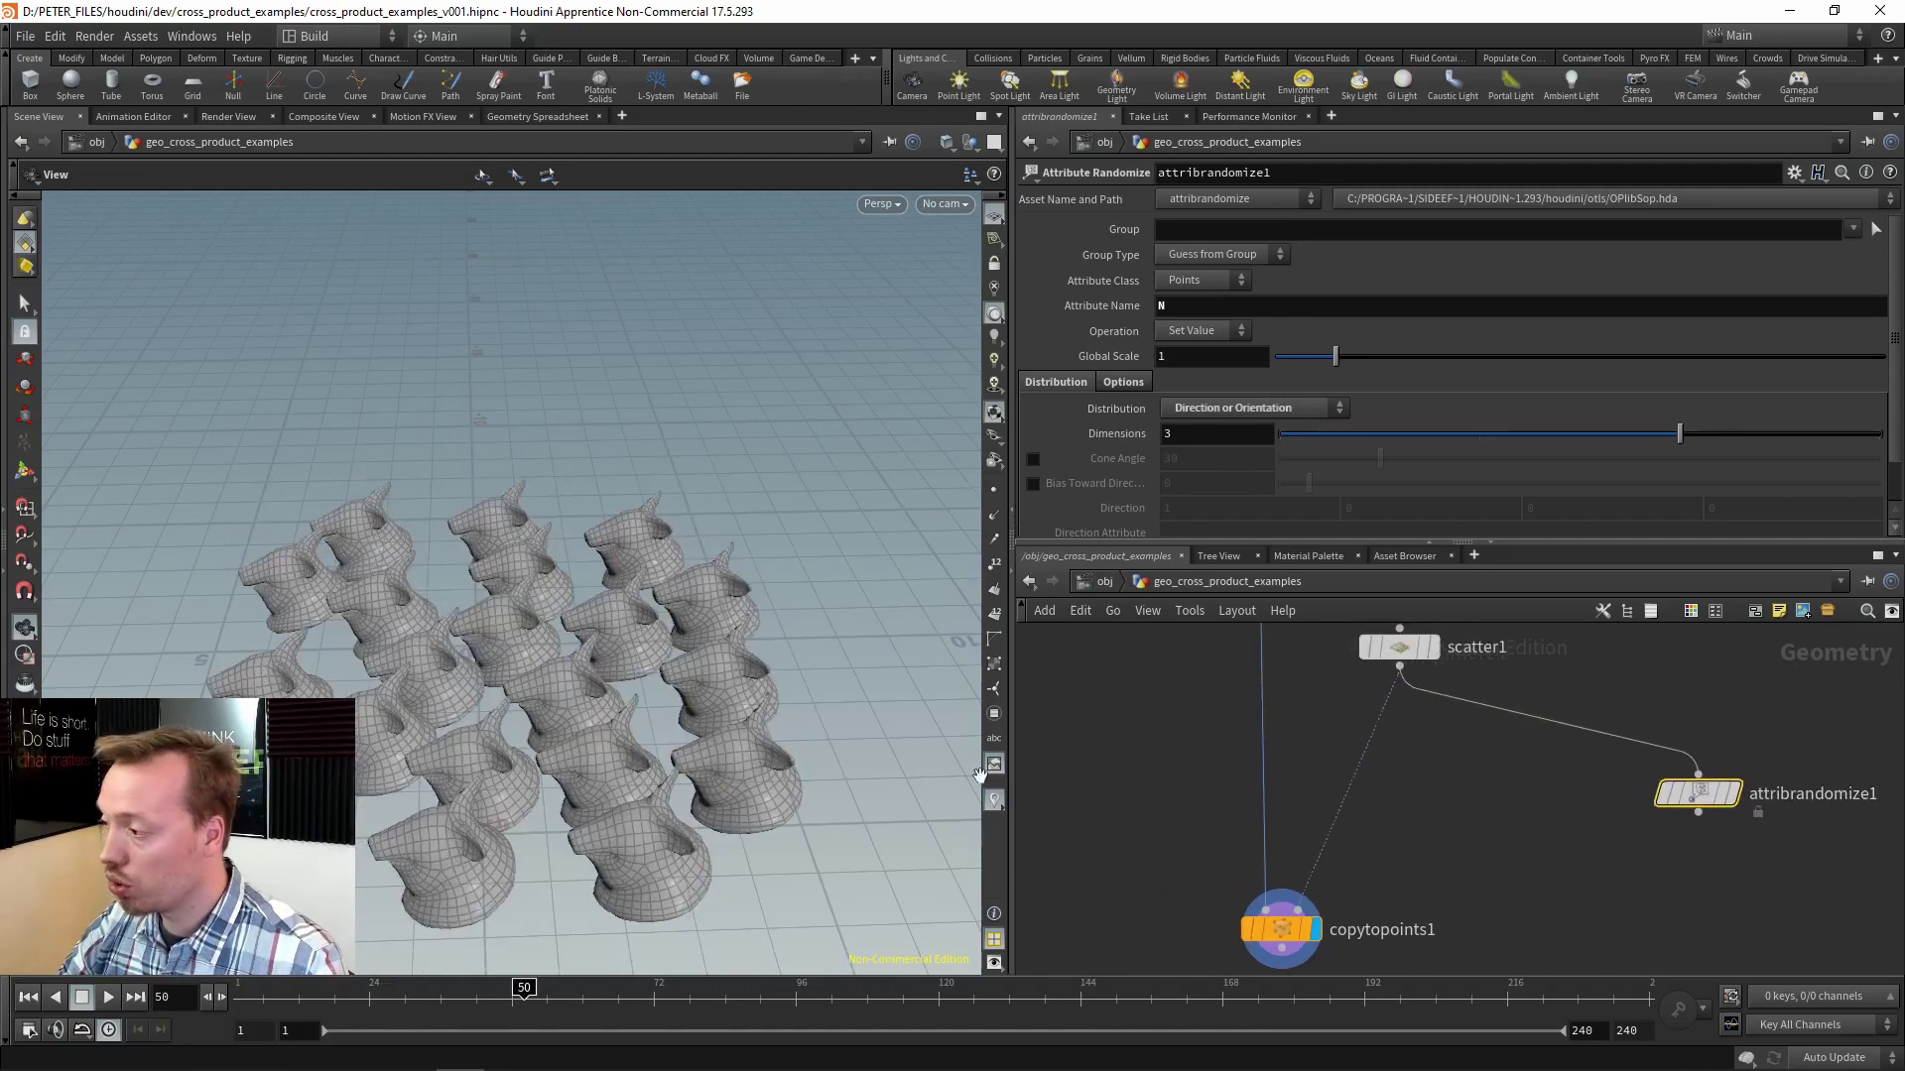
Examine the orientation of the uniform copies, and display the original Pig Head test geometry for comparison.
{"action": "left_click_drag", "start_coordinate": [543, 605], "coordinate": [432, 647]}
{"action": "right_click_drag", "start_coordinate": [432, 647], "coordinate": [744, 589]}
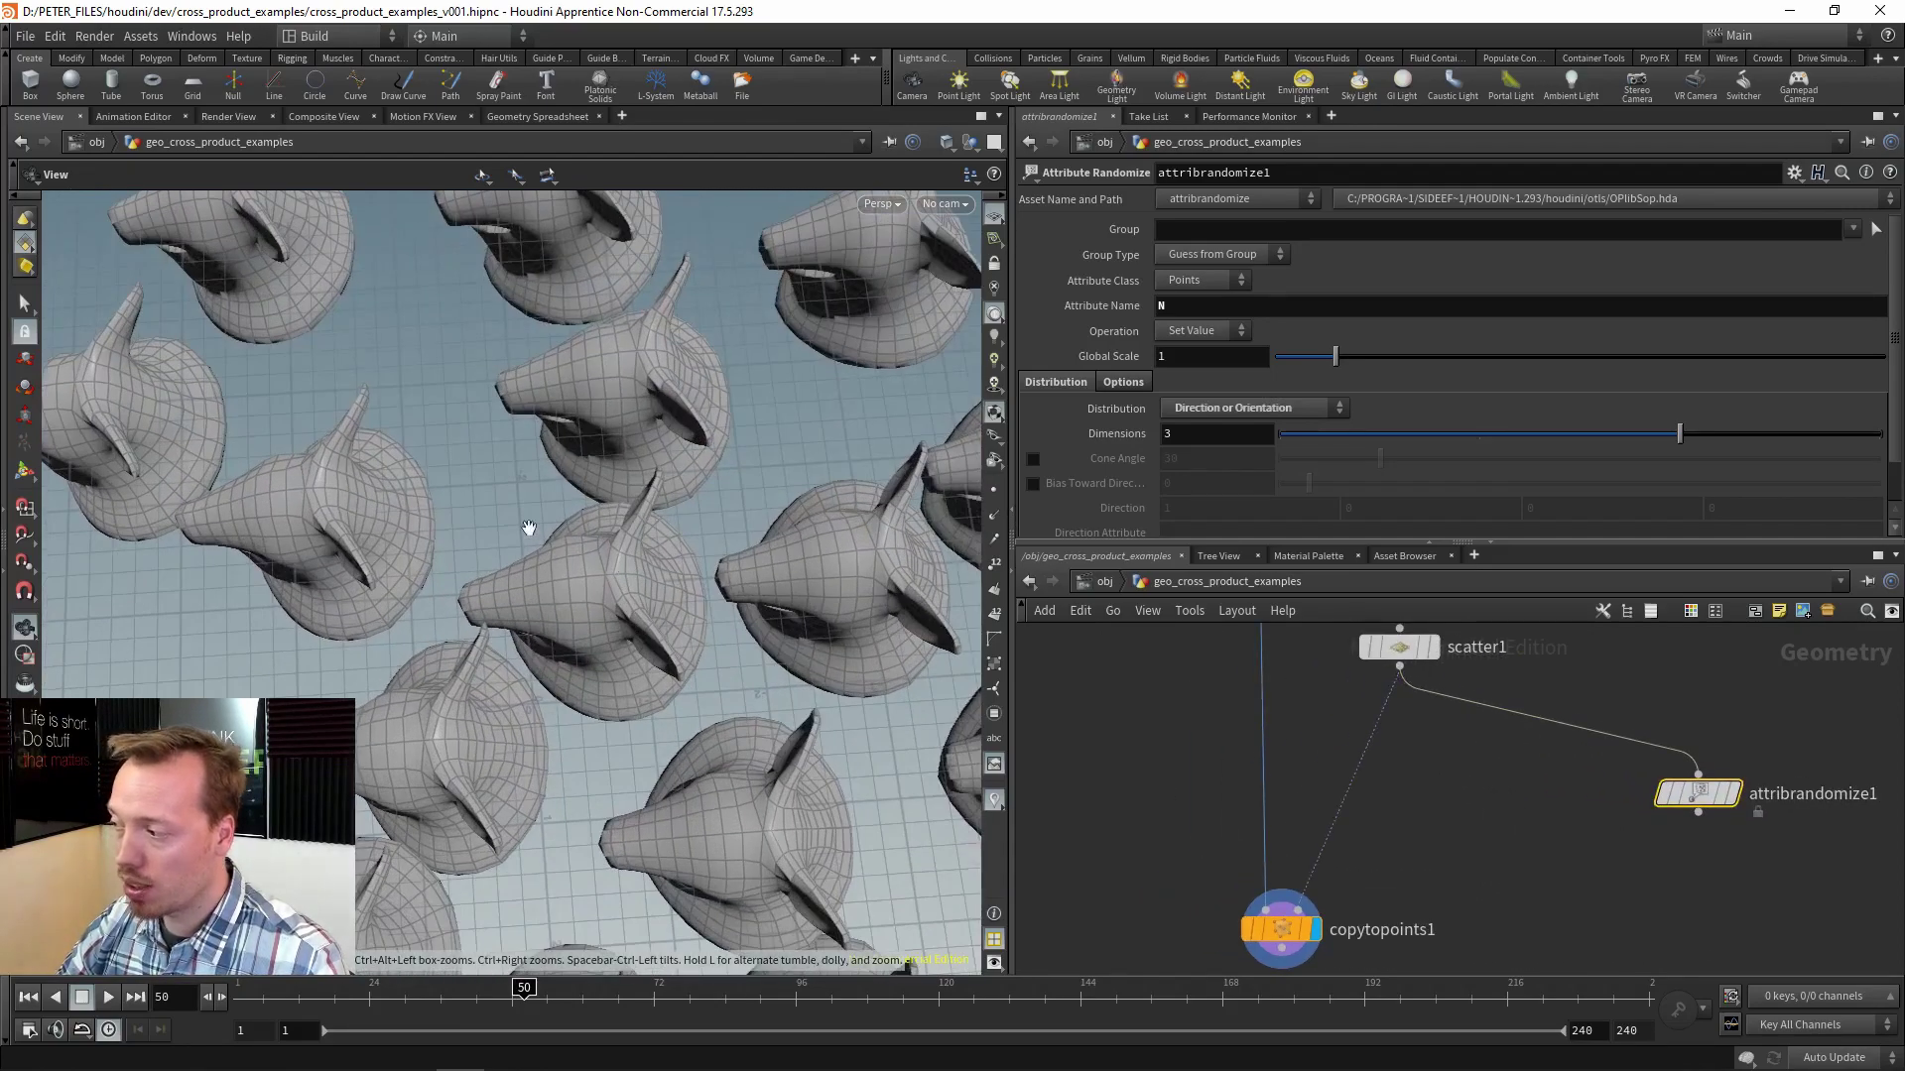
{"action": "middle_click_drag", "start_coordinate": [1290, 633], "coordinate": [1373, 863]}
{"action": "scroll", "coordinate": [1383, 798], "scroll_direction": "up", "scroll_amount": 3}
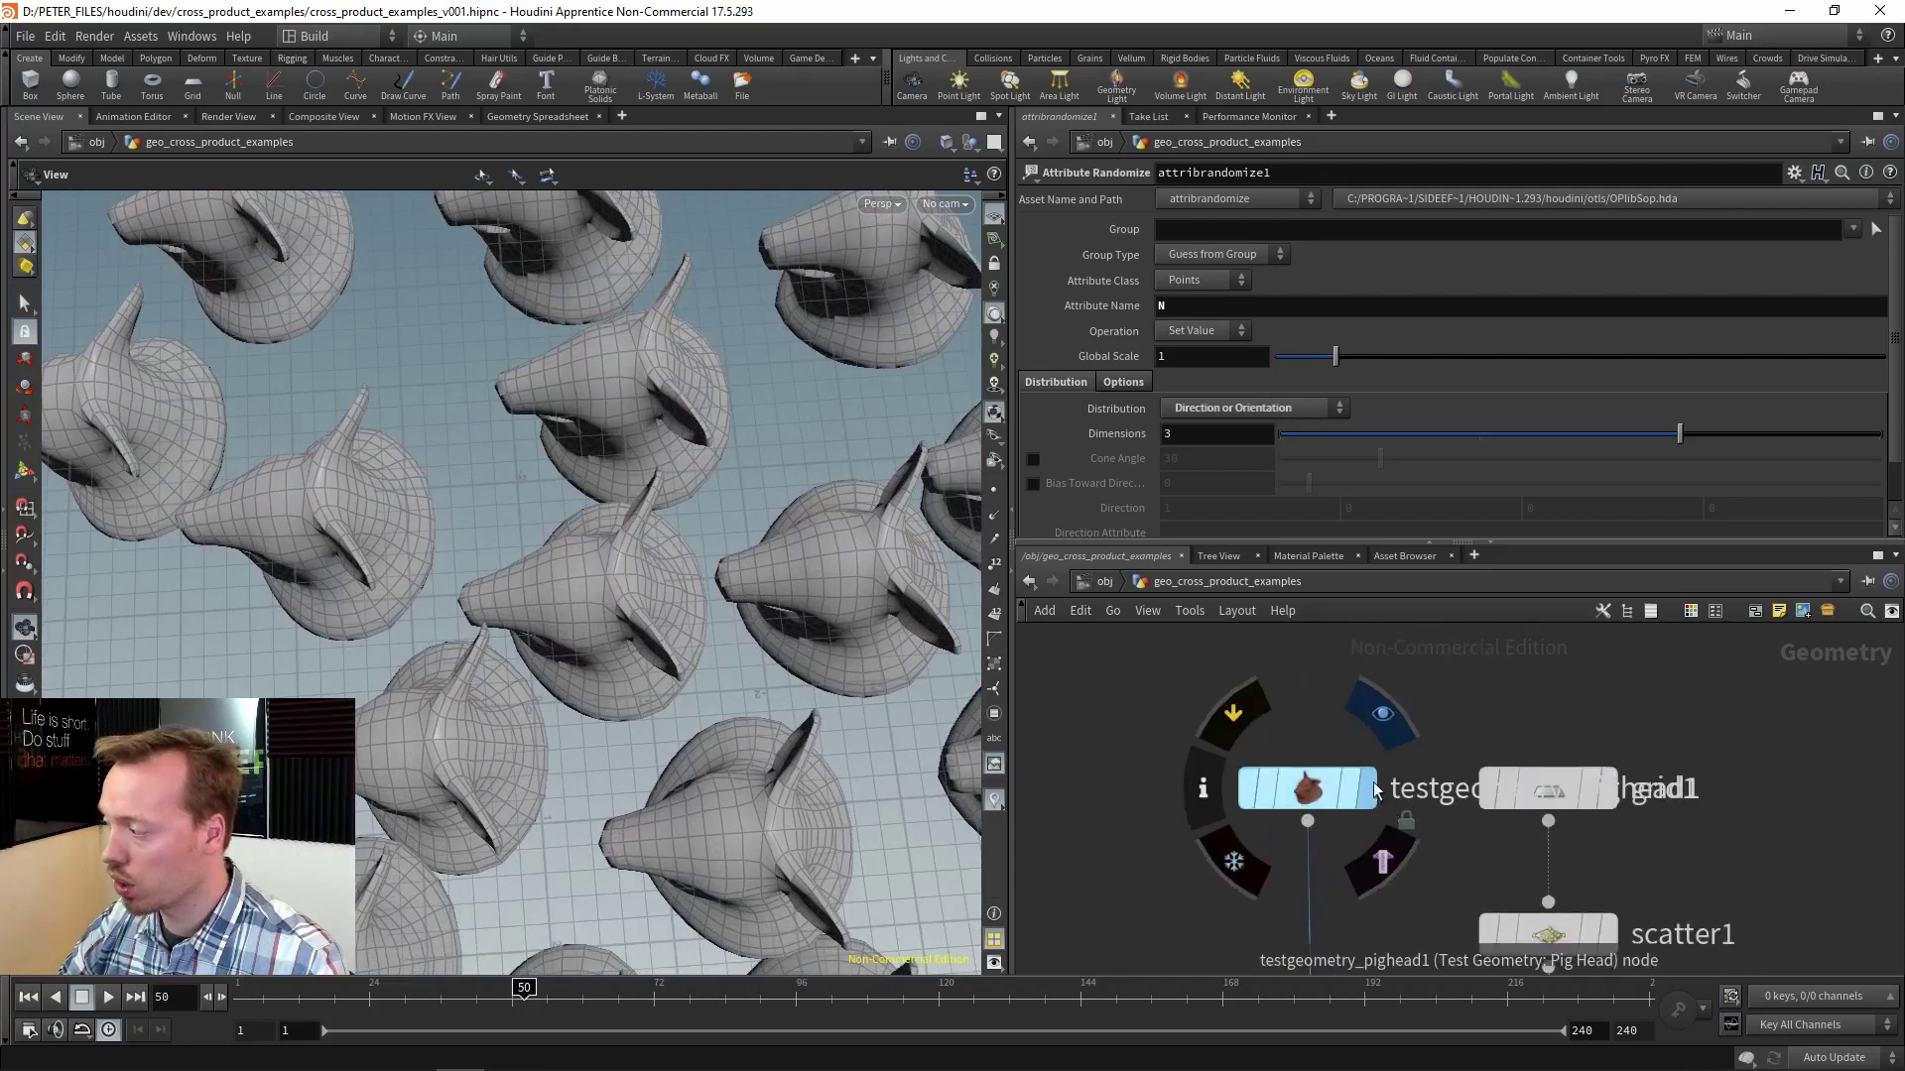
{"action": "left_click", "coordinate": [1367, 789]}
{"action": "left_click_drag", "start_coordinate": [573, 664], "coordinate": [503, 610], "text": "alt"}
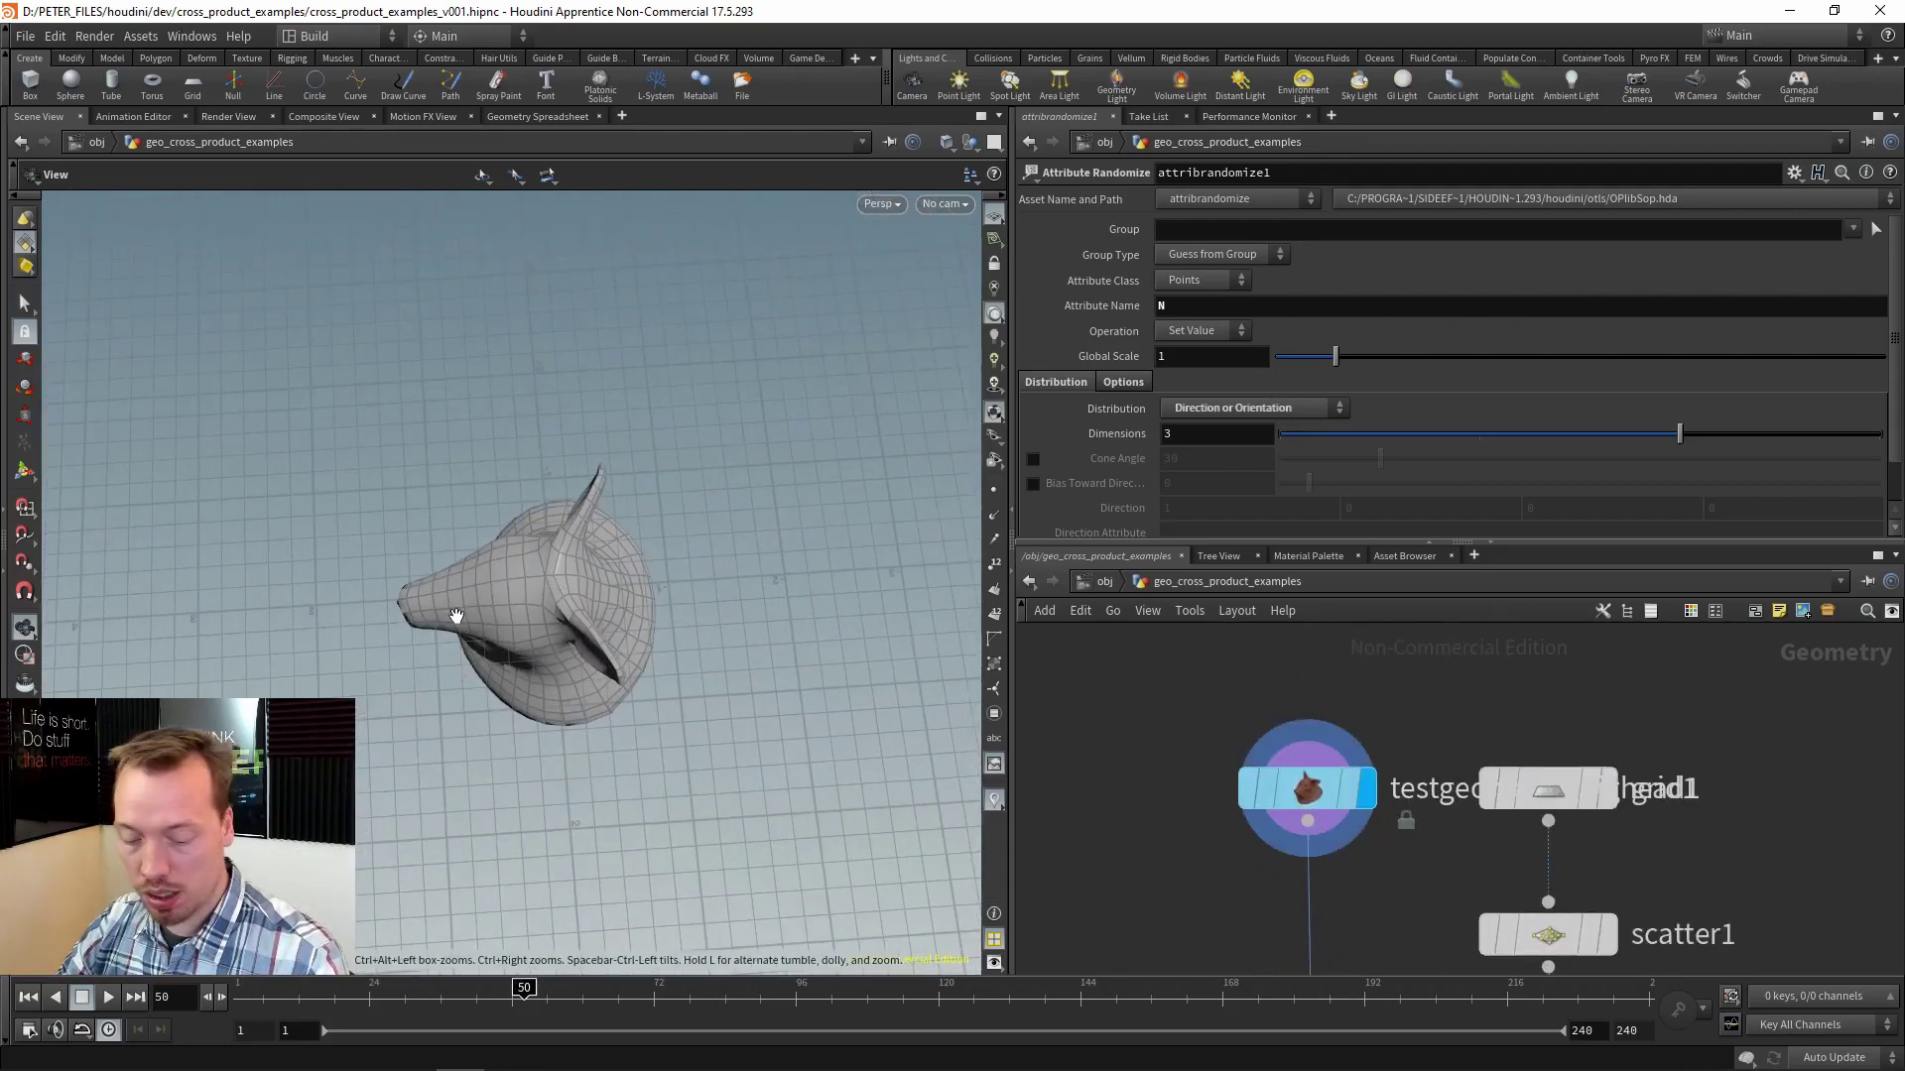
Switch the viewport to wireframe and make sure the Origin gnomon guide is enabled to show the pig head's axes.
{"action": "key", "text": "w"}
{"action": "left_click_drag", "start_coordinate": [579, 614], "coordinate": [577, 576]}
{"action": "key", "text": "d"}
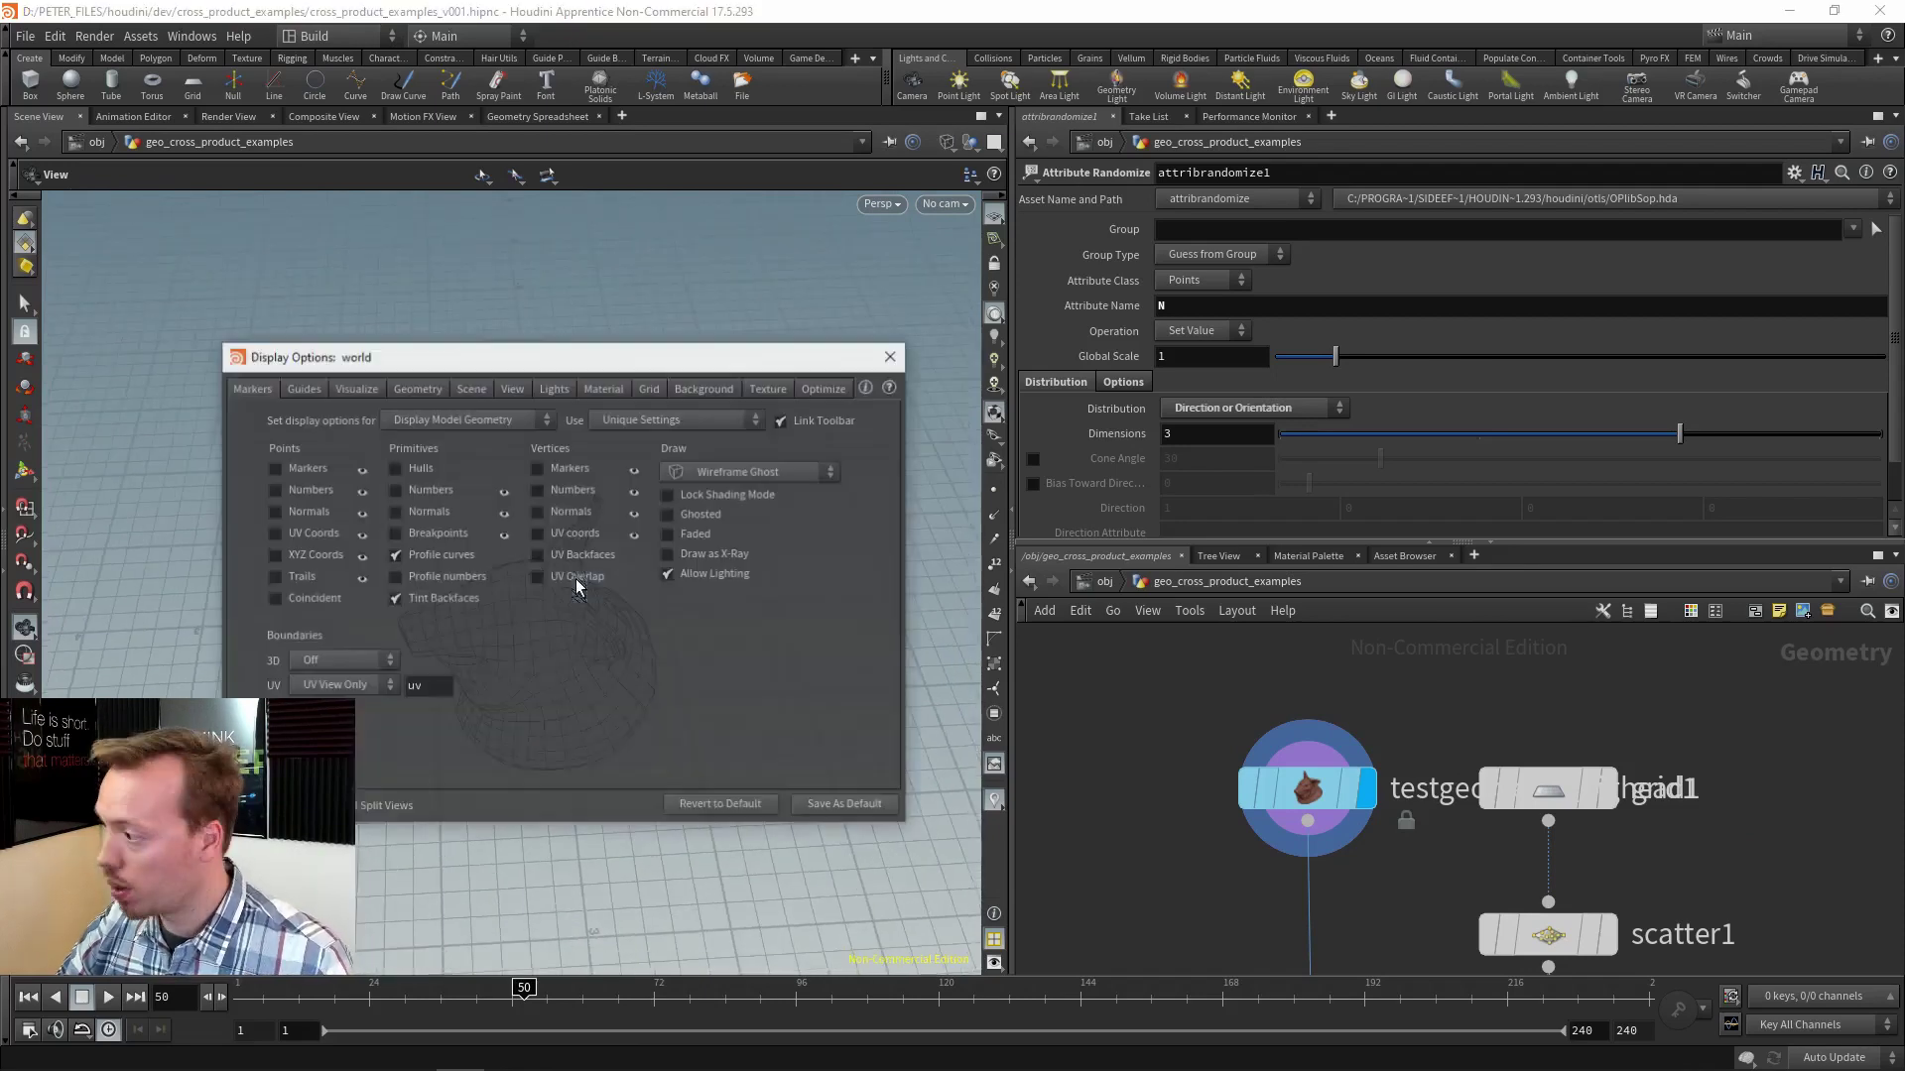
{"action": "left_click", "coordinate": [303, 388]}
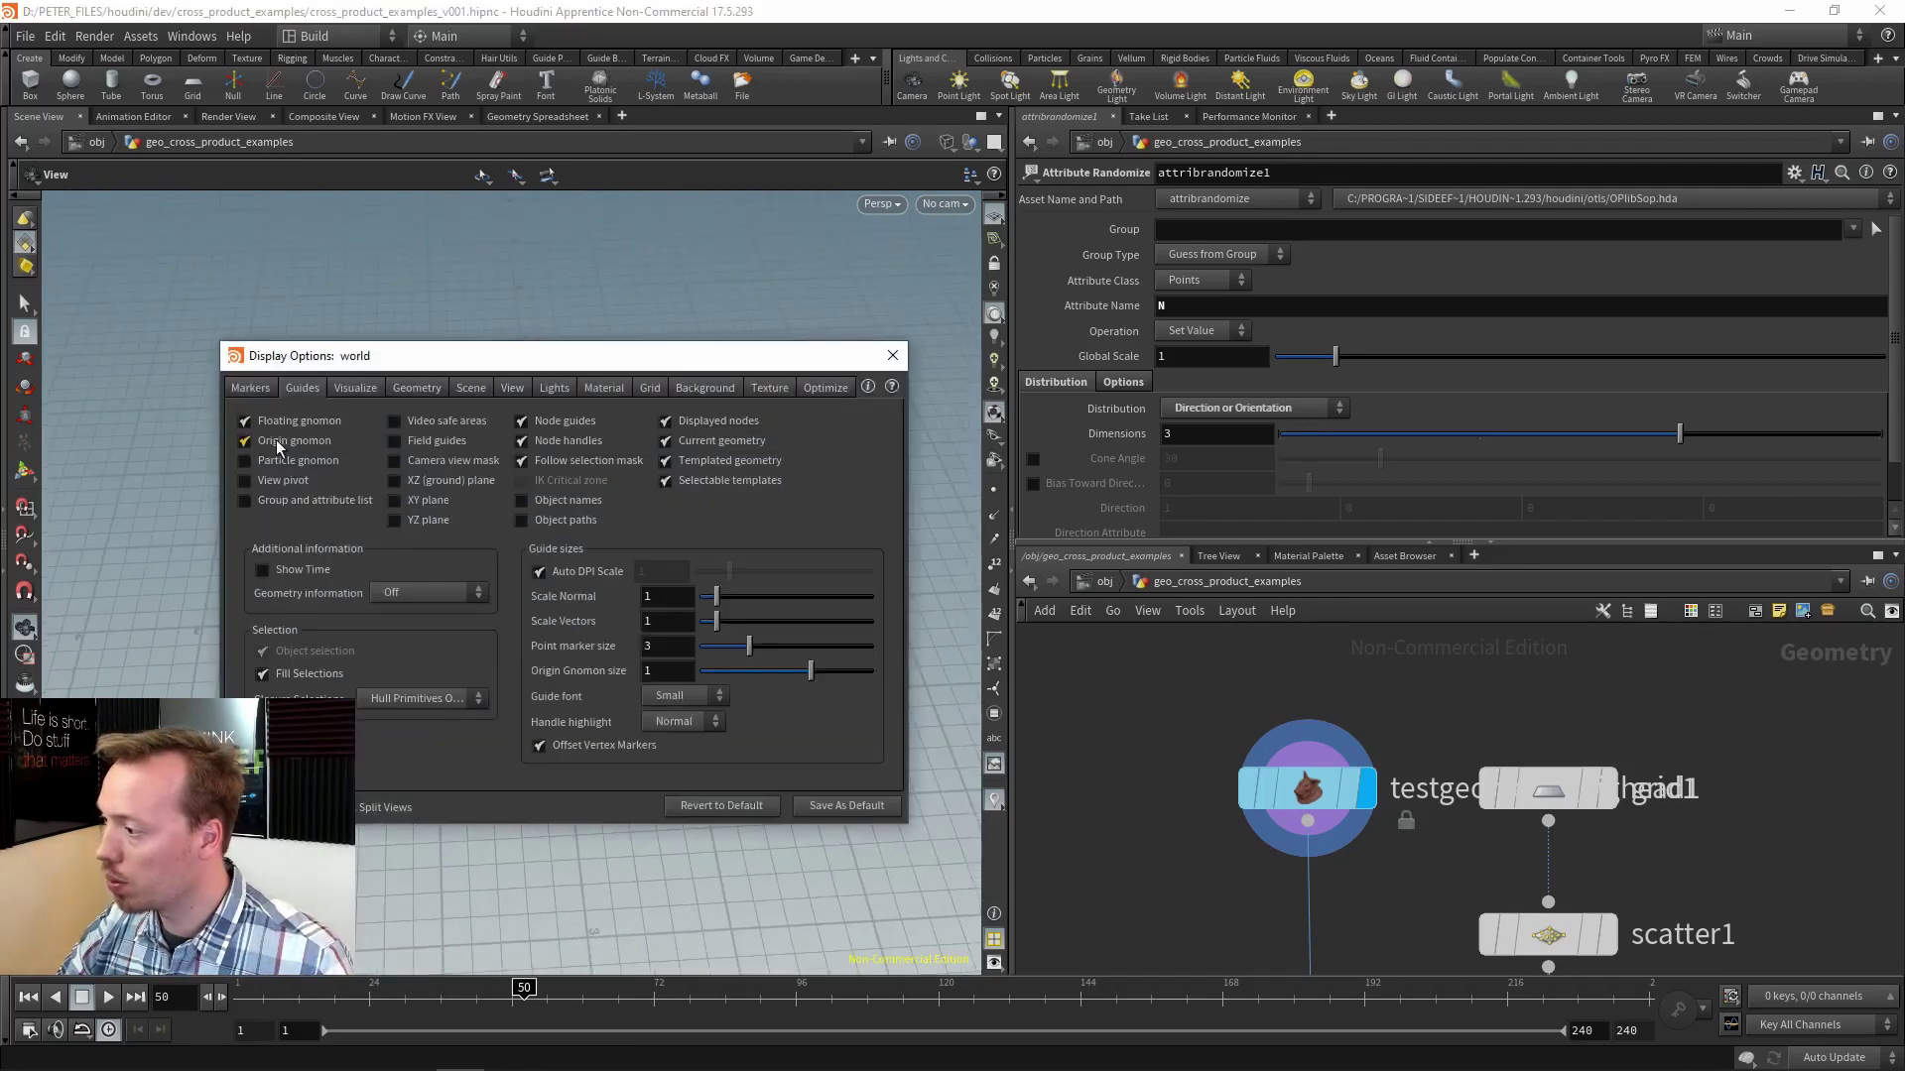
{"action": "left_click", "coordinate": [892, 355]}
{"action": "left_click_drag", "start_coordinate": [604, 644], "coordinate": [547, 571]}
{"action": "scroll", "coordinate": [625, 540], "scroll_direction": "up", "scroll_amount": 5}
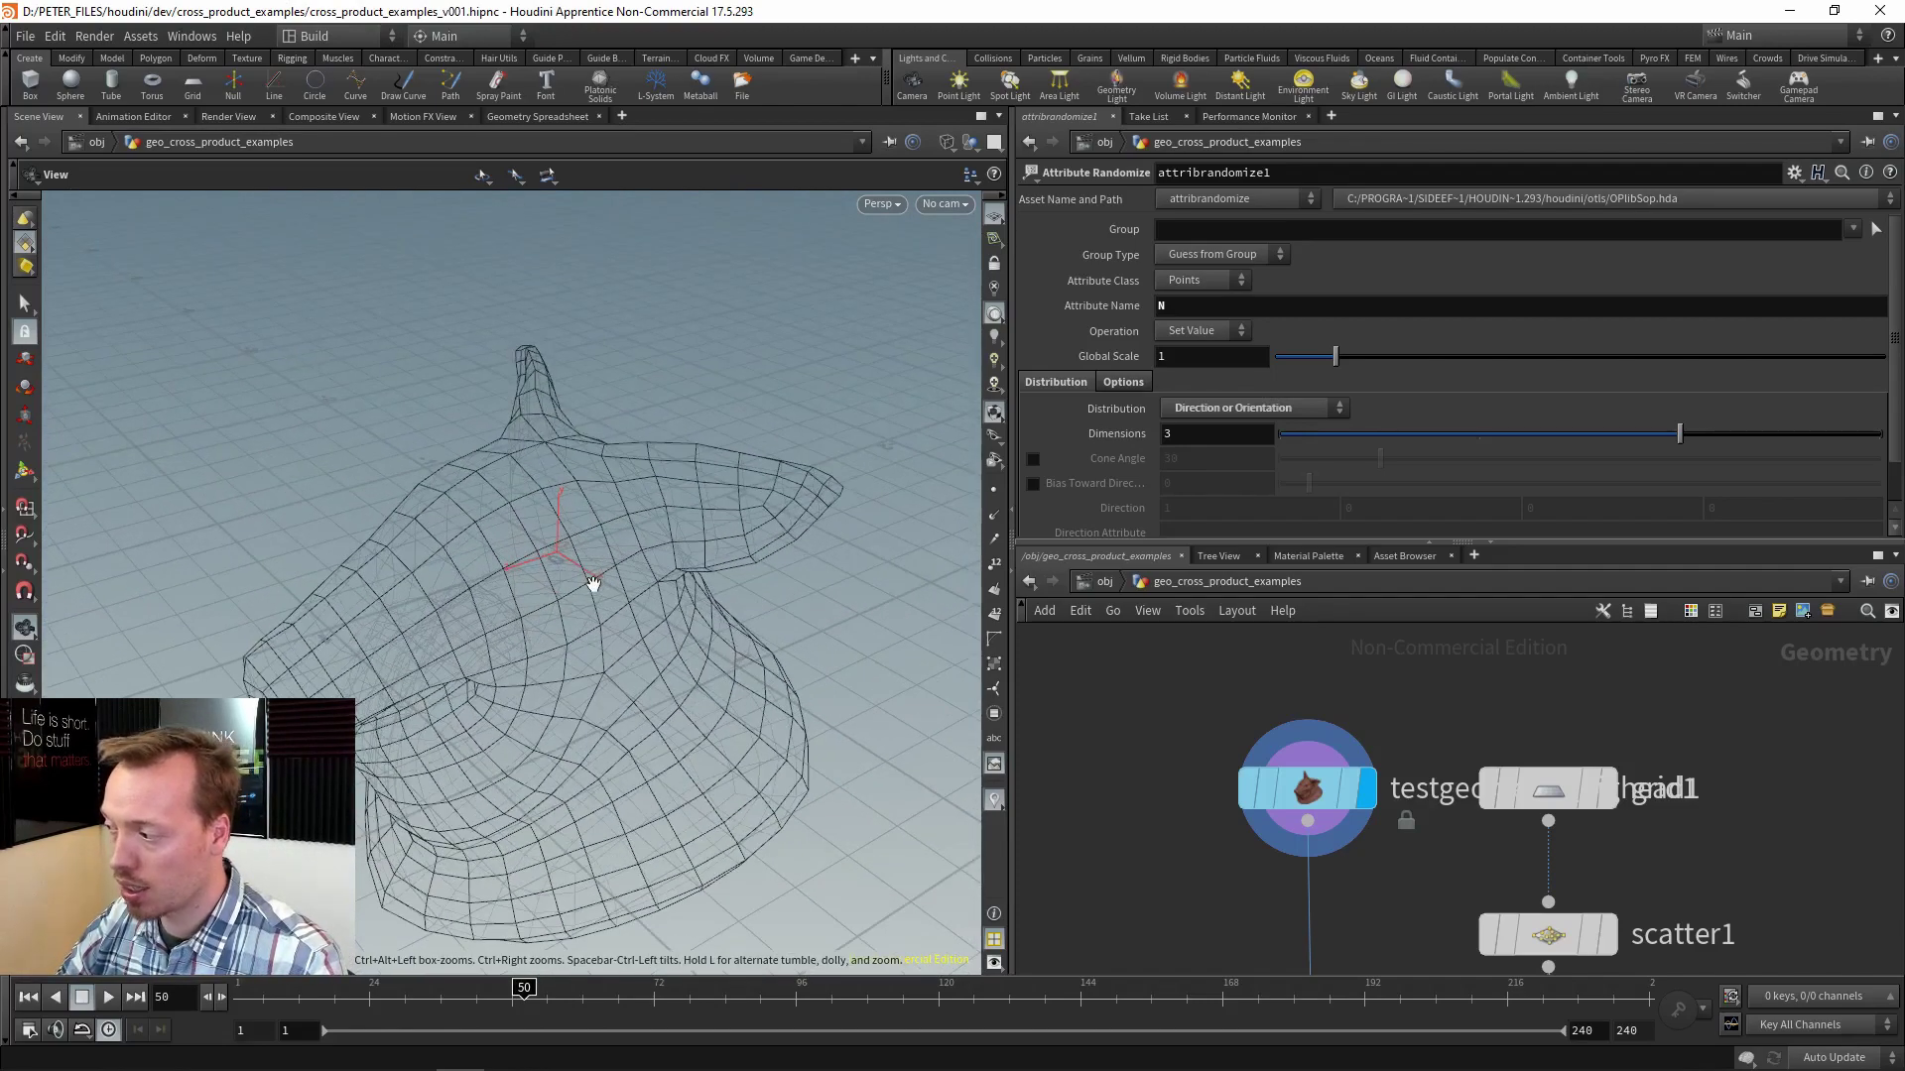
Display the Copy to Points node again and examine the wireframe copies against the origin axes.
{"action": "middle_click_drag", "start_coordinate": [1419, 881], "coordinate": [1331, 709]}
{"action": "scroll", "coordinate": [1331, 708], "scroll_direction": "down", "scroll_amount": 3}
{"action": "middle_click_drag", "start_coordinate": [1314, 794], "coordinate": [1288, 647]}
{"action": "scroll", "coordinate": [1315, 793], "scroll_direction": "up", "scroll_amount": 3}
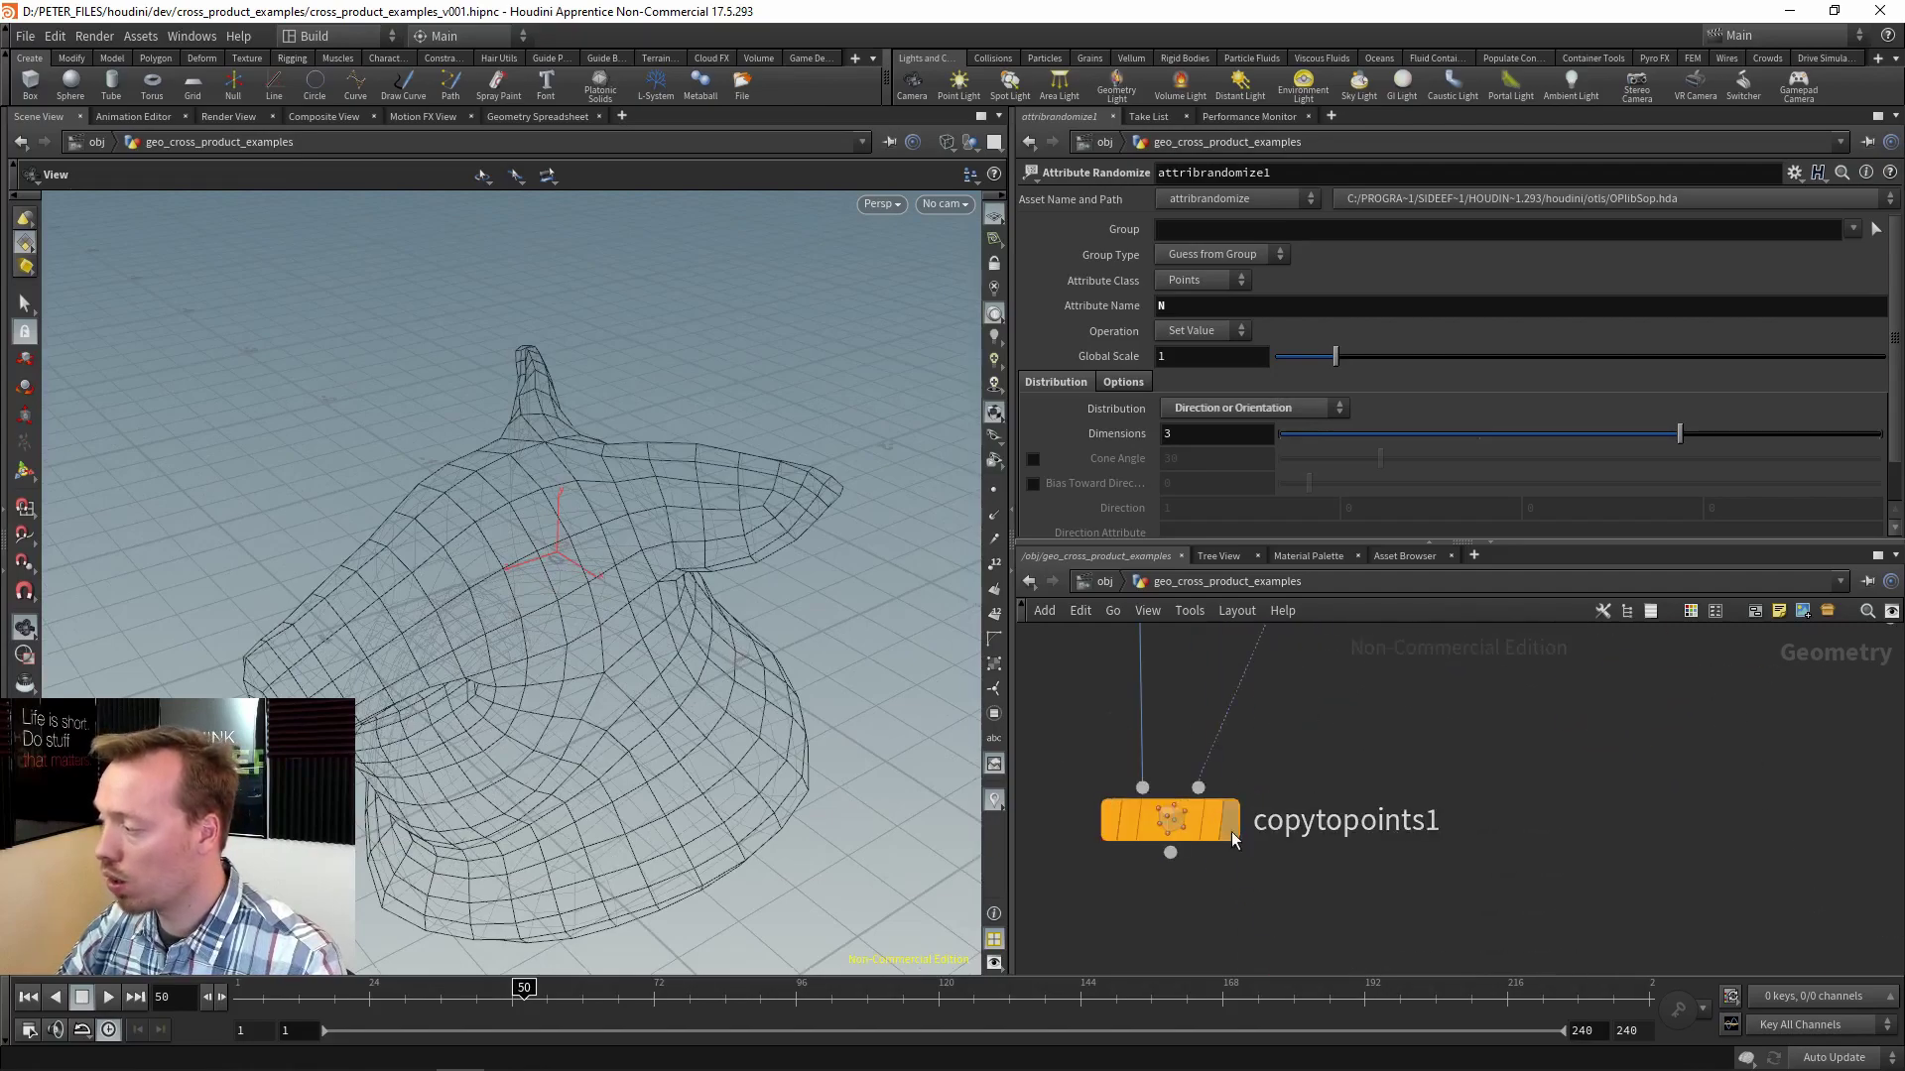
{"action": "left_click", "coordinate": [1231, 823]}
{"action": "scroll", "coordinate": [497, 606], "scroll_direction": "down", "scroll_amount": 5}
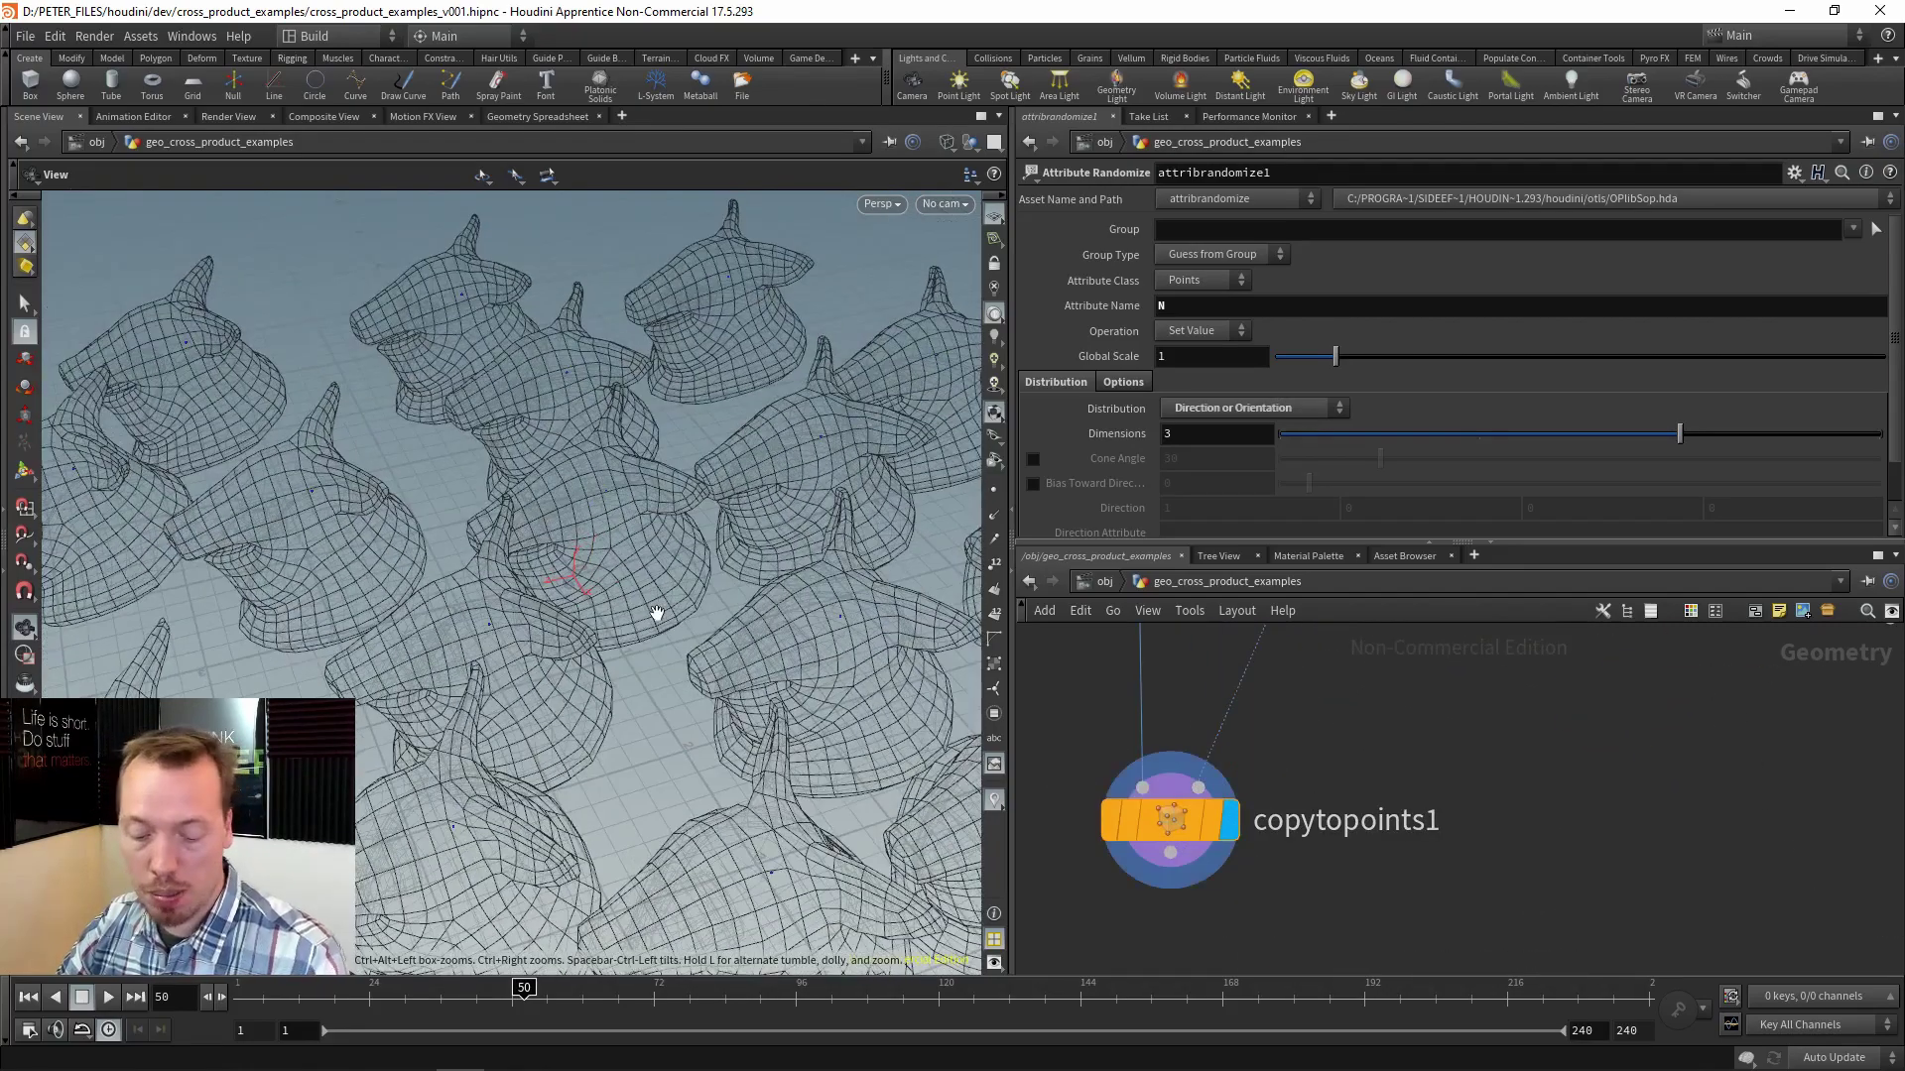
{"action": "left_click_drag", "start_coordinate": [657, 613], "coordinate": [638, 599]}
{"action": "right_click_drag", "start_coordinate": [638, 600], "coordinate": [599, 638]}
{"action": "left_click_drag", "start_coordinate": [599, 638], "coordinate": [544, 619]}
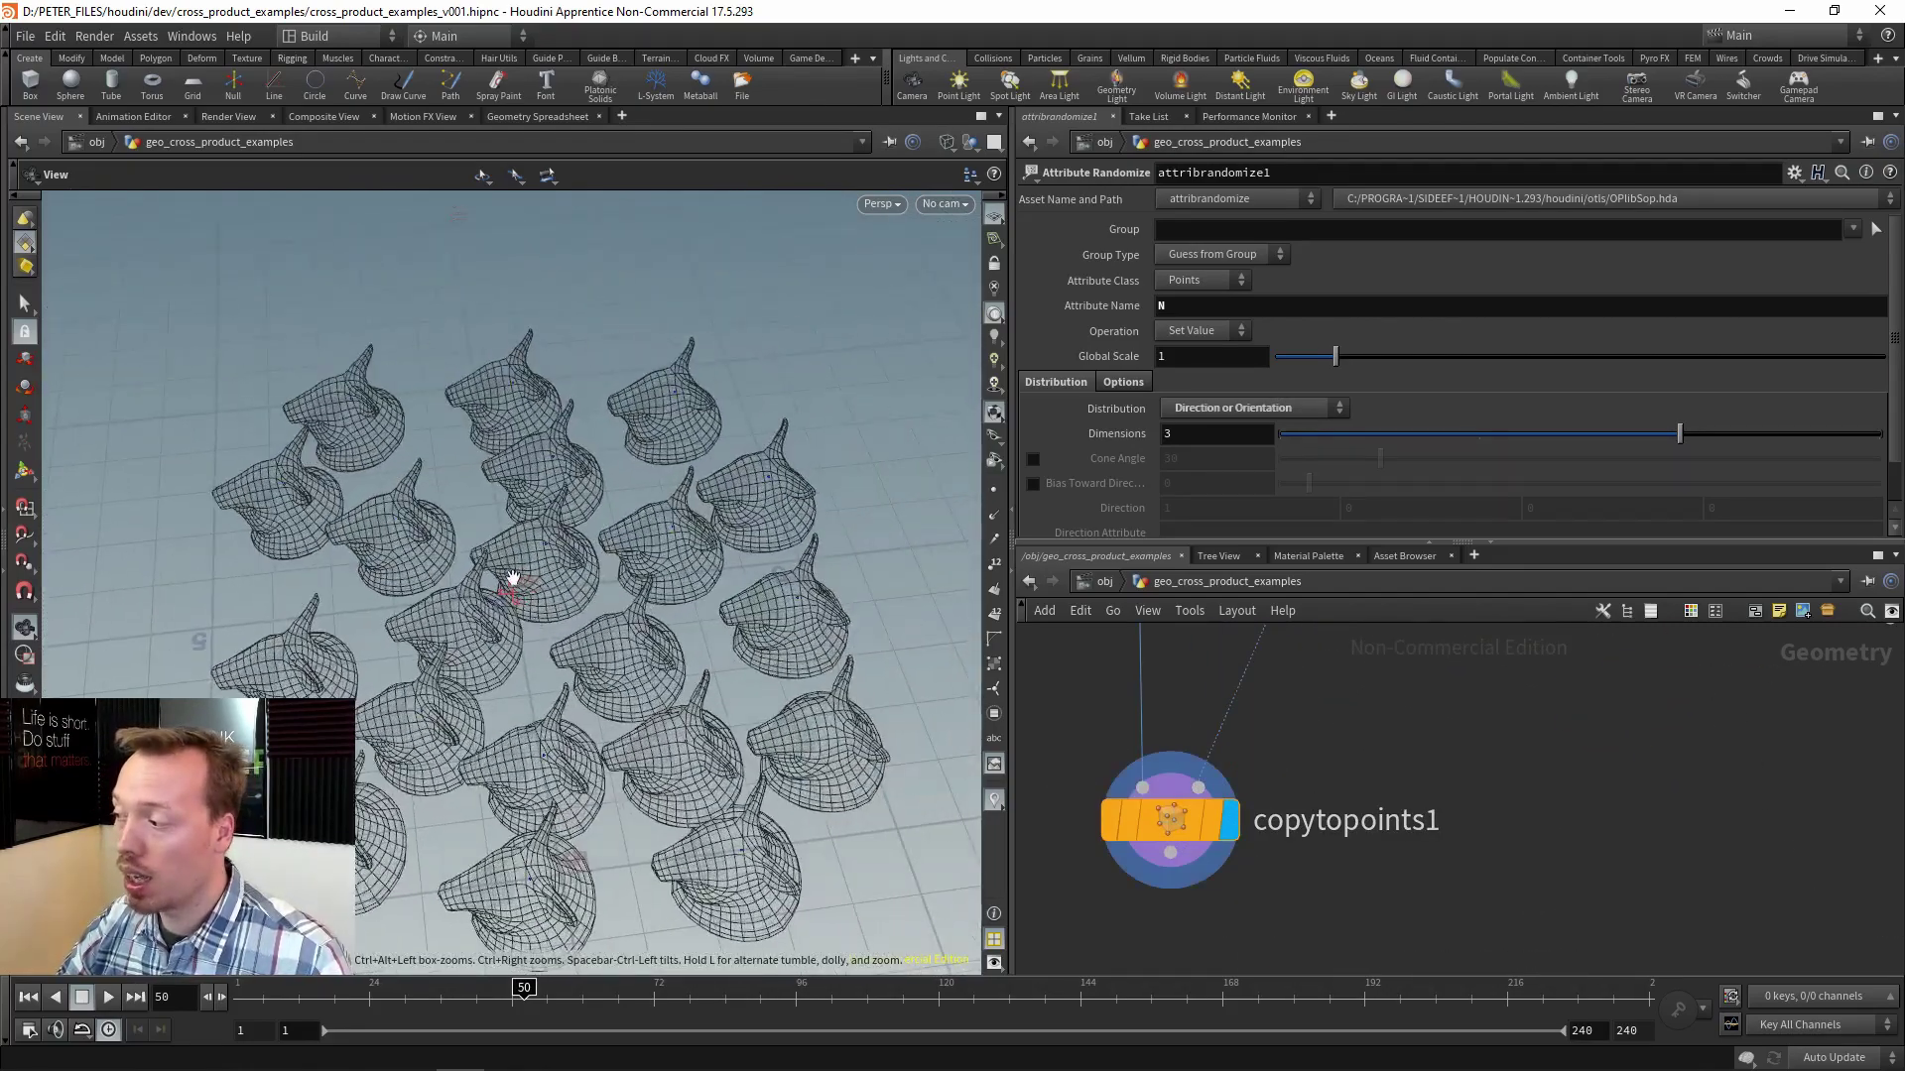
{"action": "scroll", "coordinate": [529, 593], "scroll_direction": "up", "scroll_amount": 2}
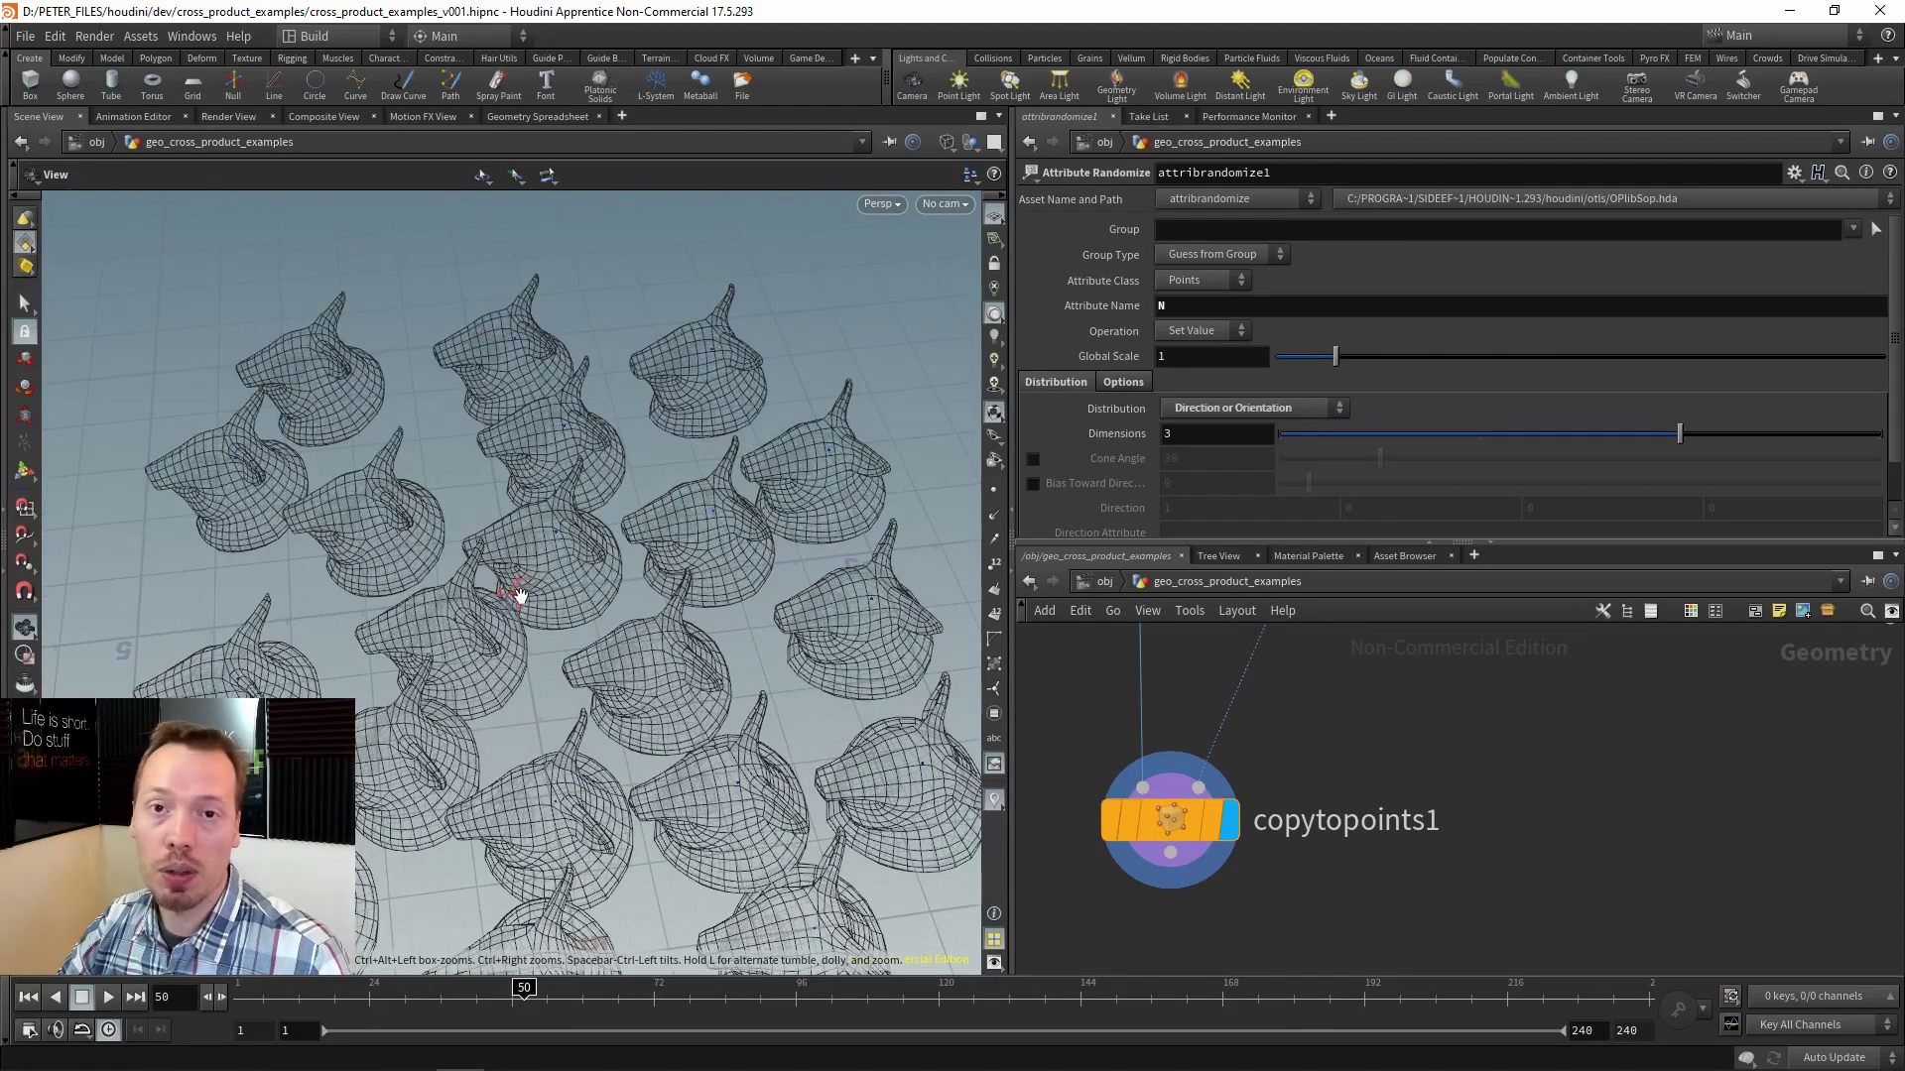
Add an Attribute VOP node below the Scatter node and connect the scattered points to its first input.
{"action": "middle_click_drag", "start_coordinate": [1310, 699], "coordinate": [1345, 807]}
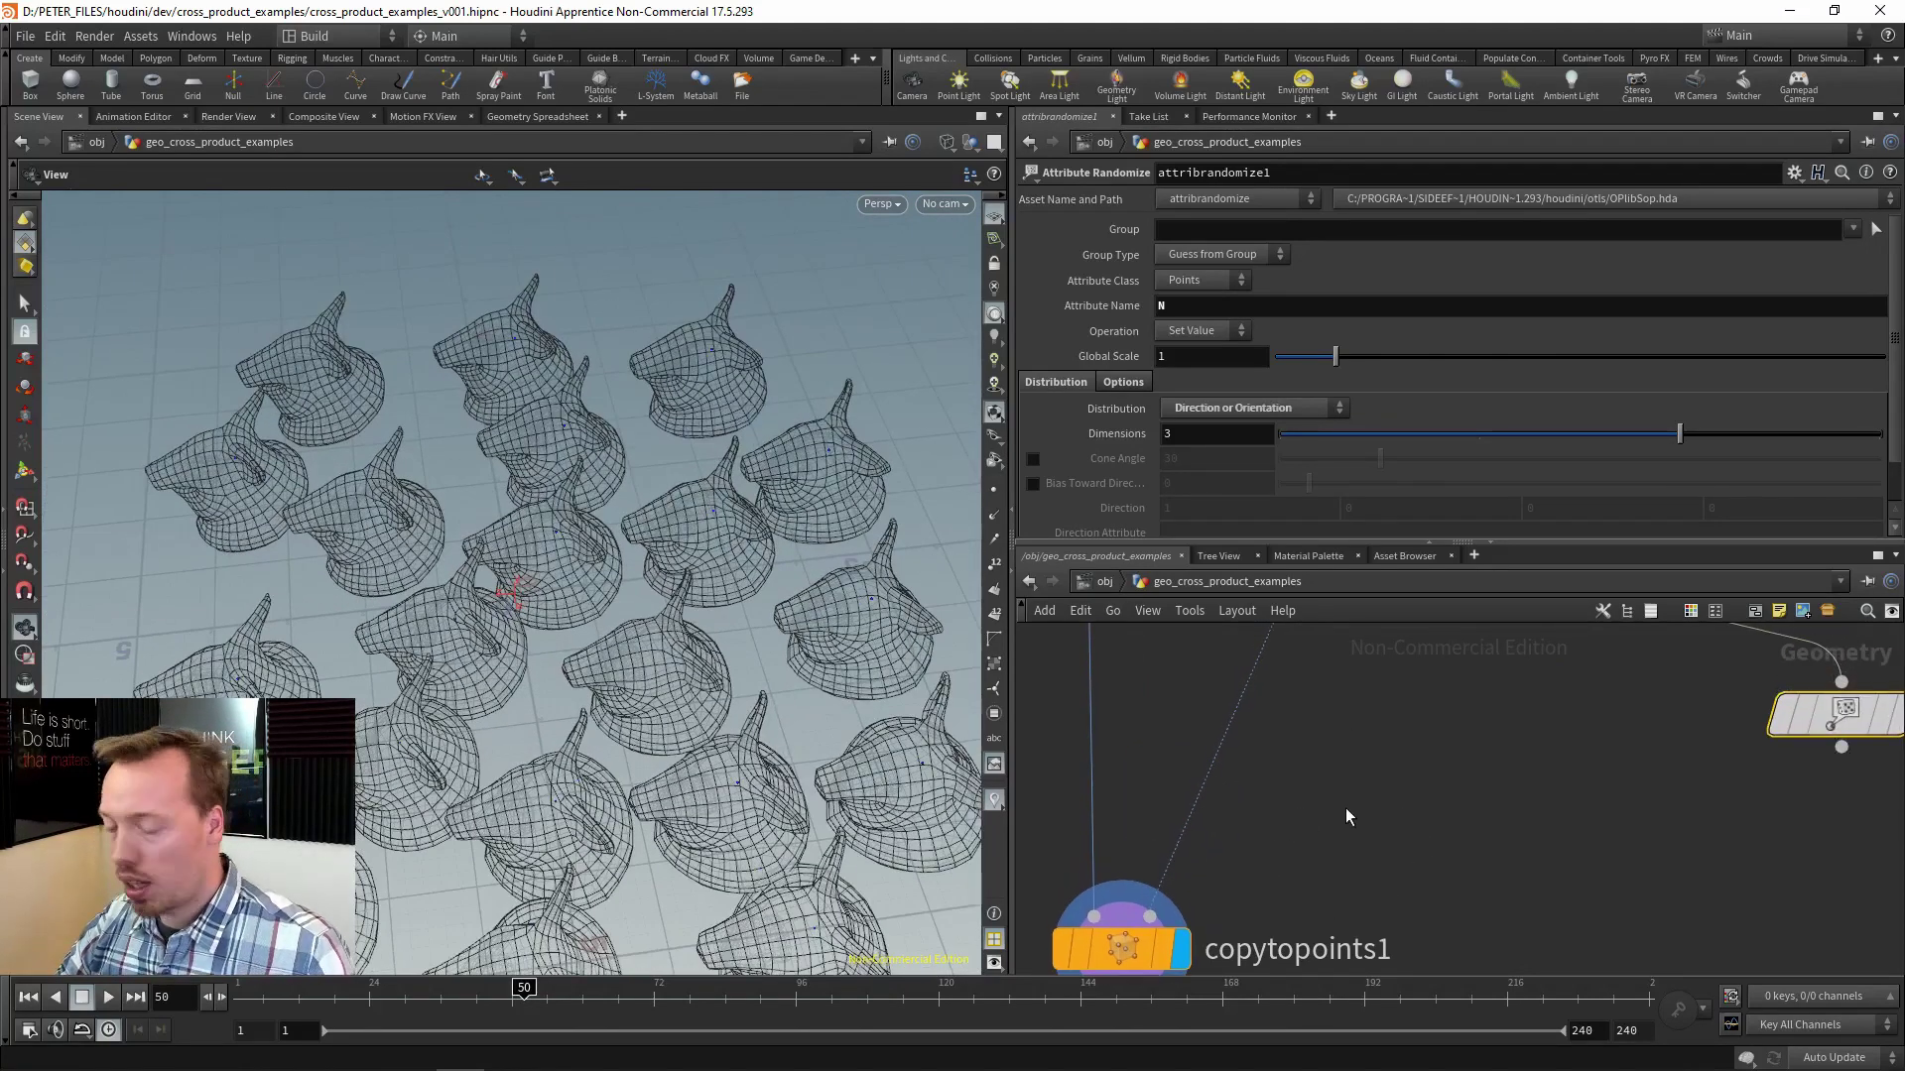
{"action": "key", "text": "Tab"}
{"action": "type", "text": "avop"}
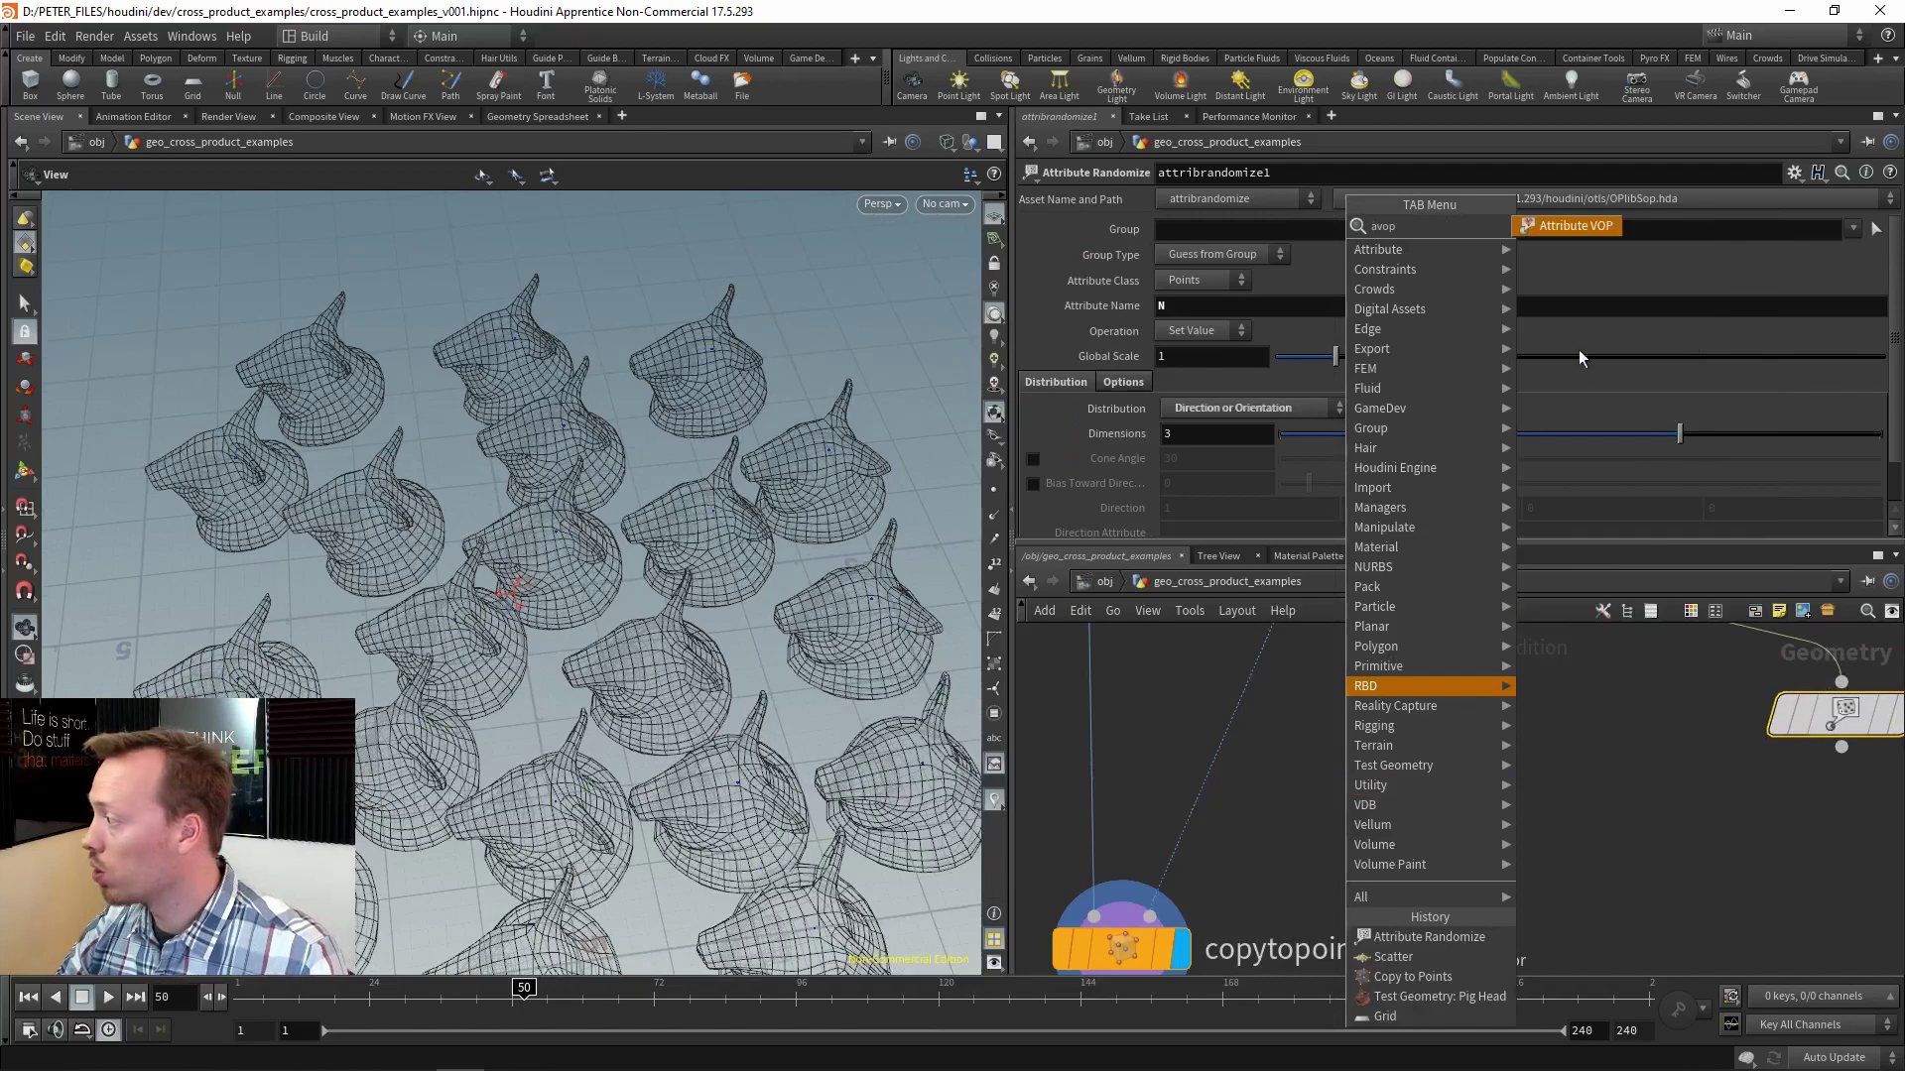
{"action": "left_click", "coordinate": [1547, 235]}
{"action": "left_click", "coordinate": [1367, 776]}
{"action": "middle_click_drag", "start_coordinate": [1488, 676], "coordinate": [1377, 815]}
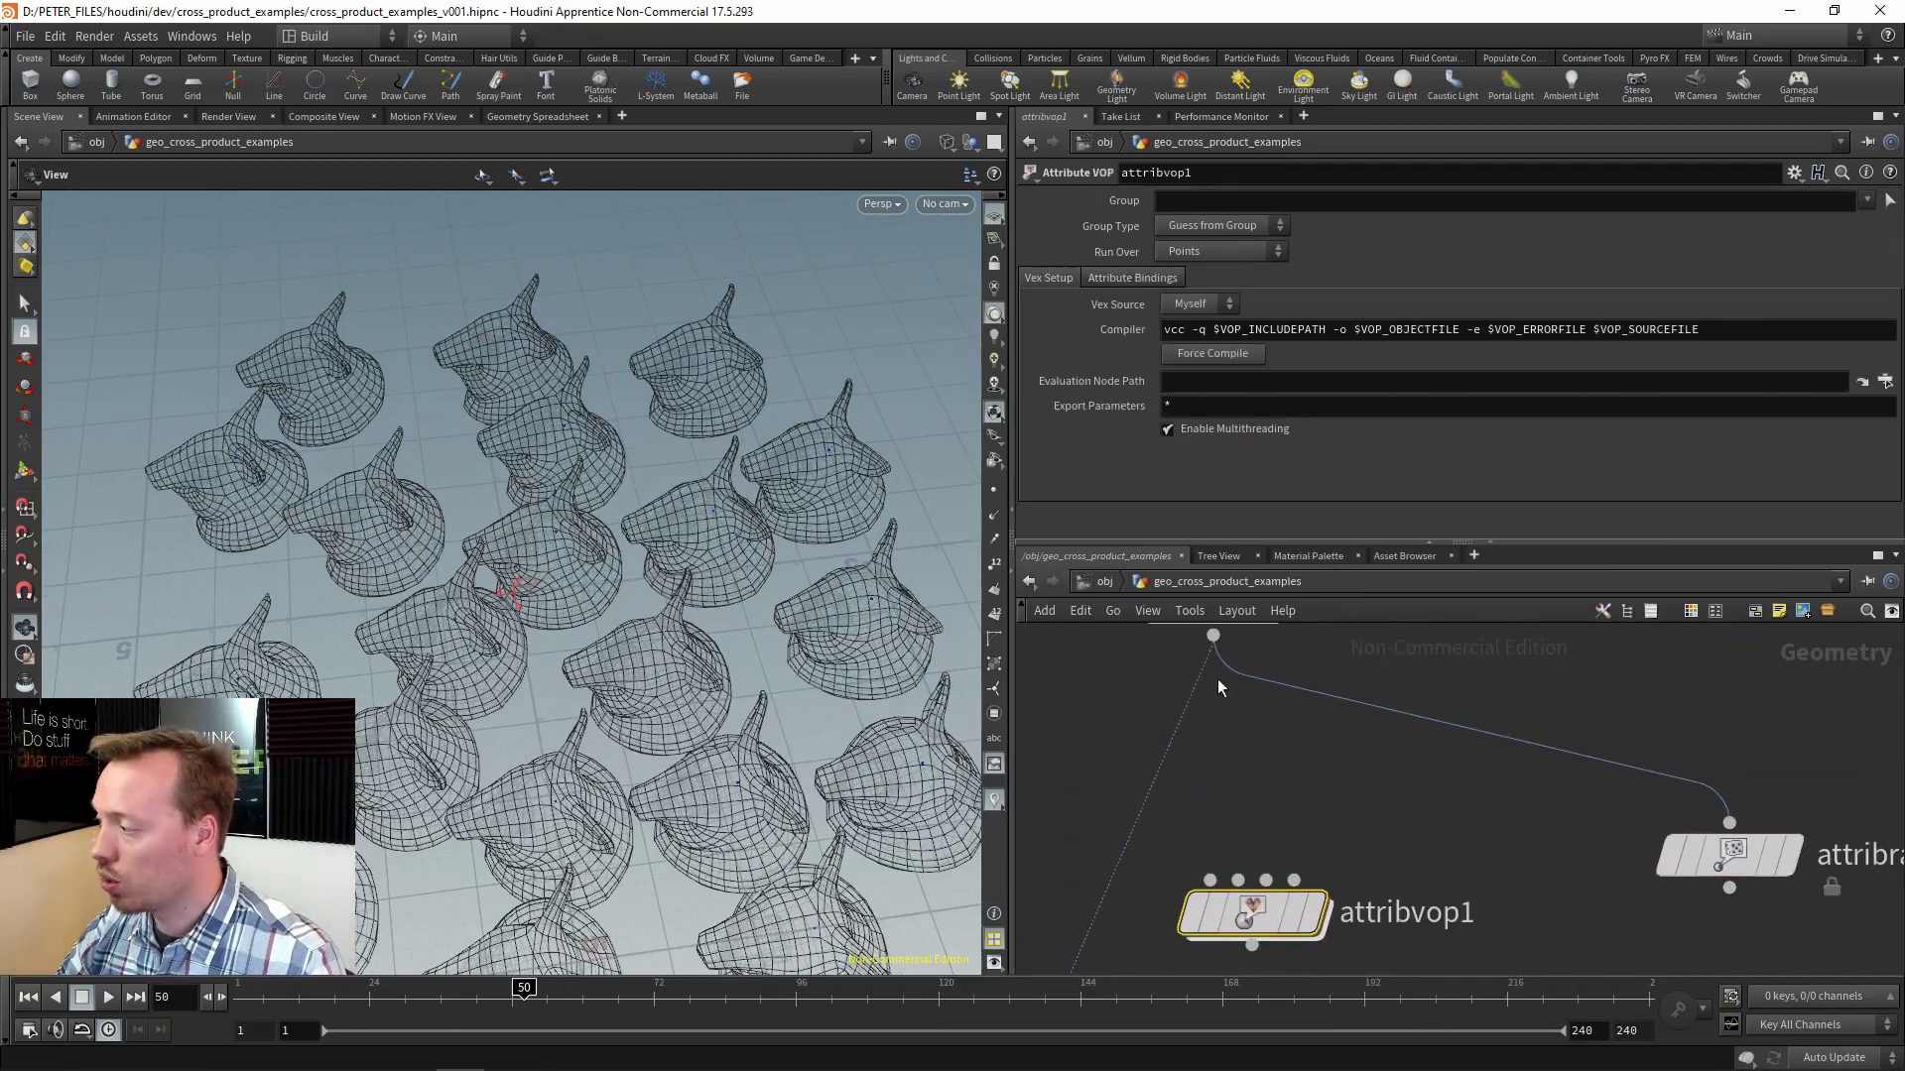
{"action": "left_click_drag", "start_coordinate": [1213, 640], "coordinate": [1210, 879]}
{"action": "middle_click_drag", "start_coordinate": [1270, 850], "coordinate": [1224, 733]}
Display the Attribute VOP node with point markers and point normals turned on.
{"action": "left_click", "coordinate": [1265, 797]}
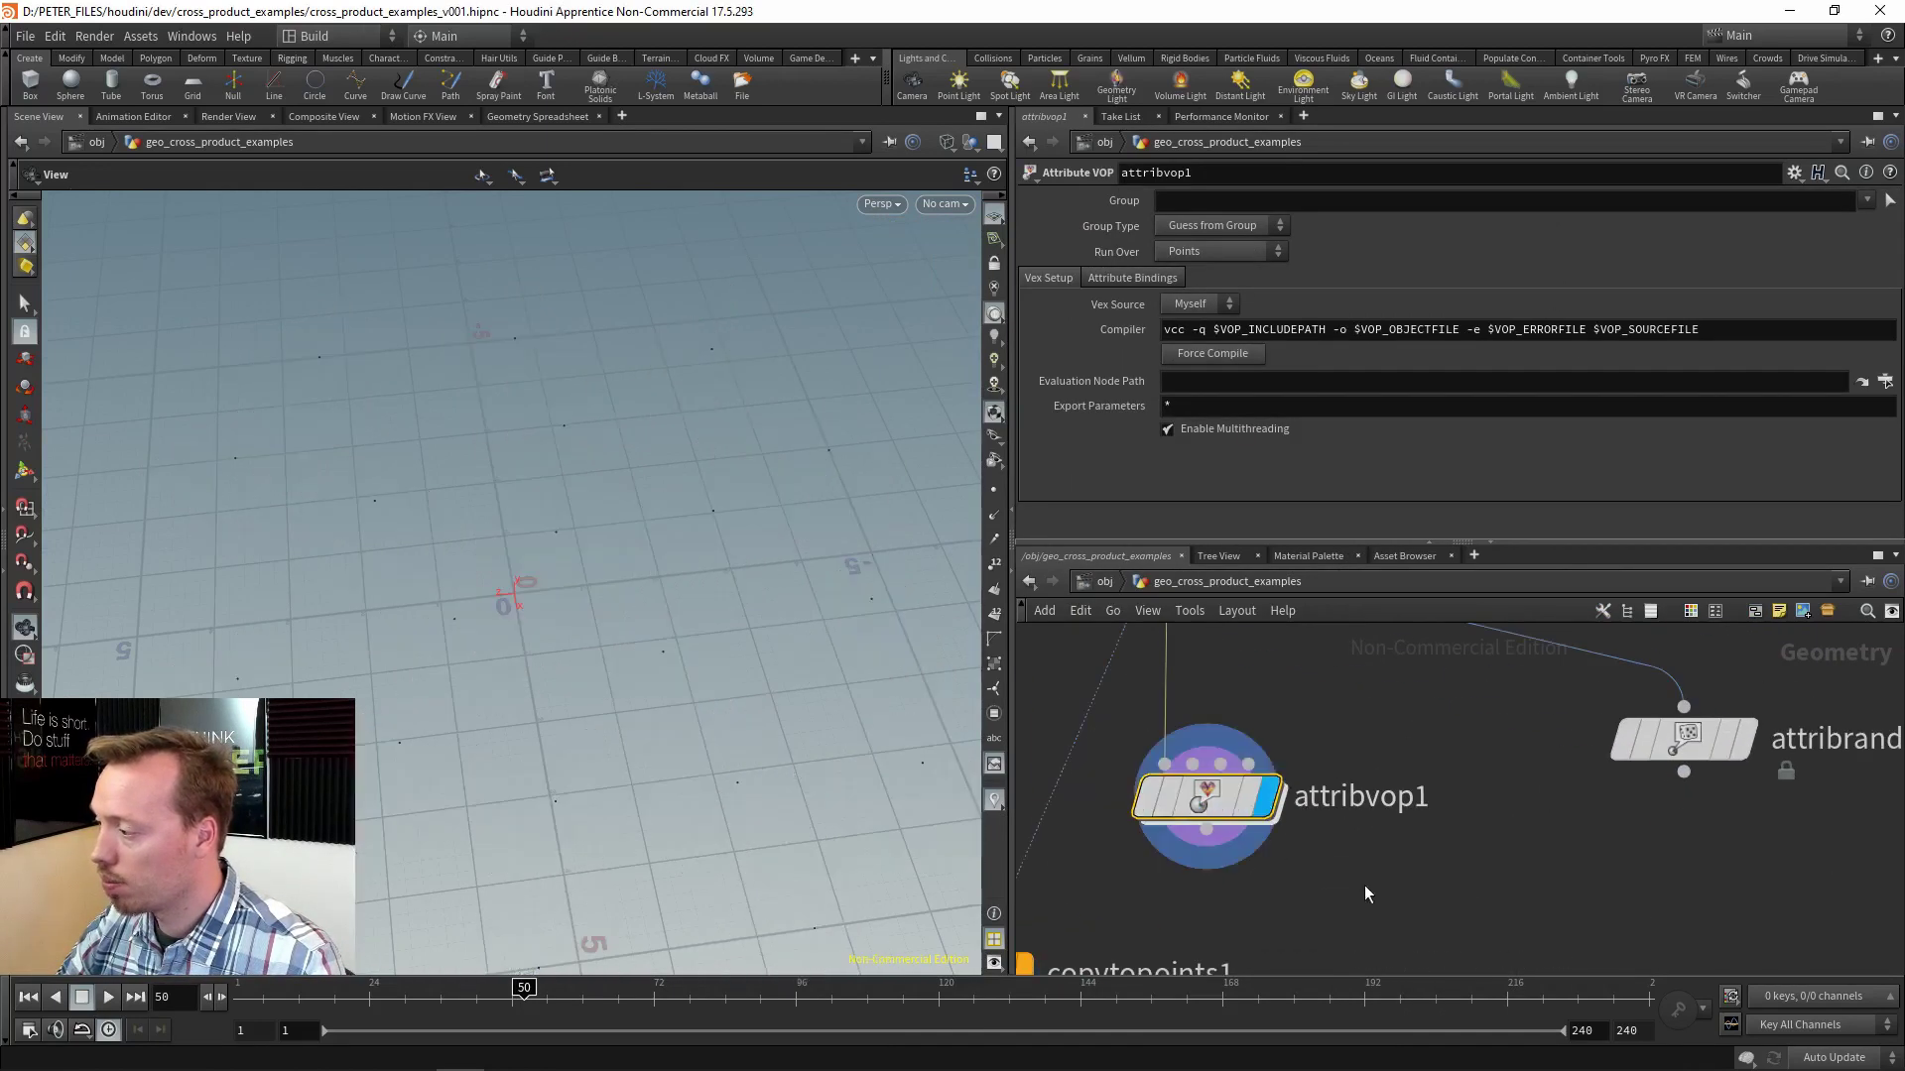
{"action": "left_click", "coordinate": [994, 490]}
{"action": "left_click", "coordinate": [993, 514]}
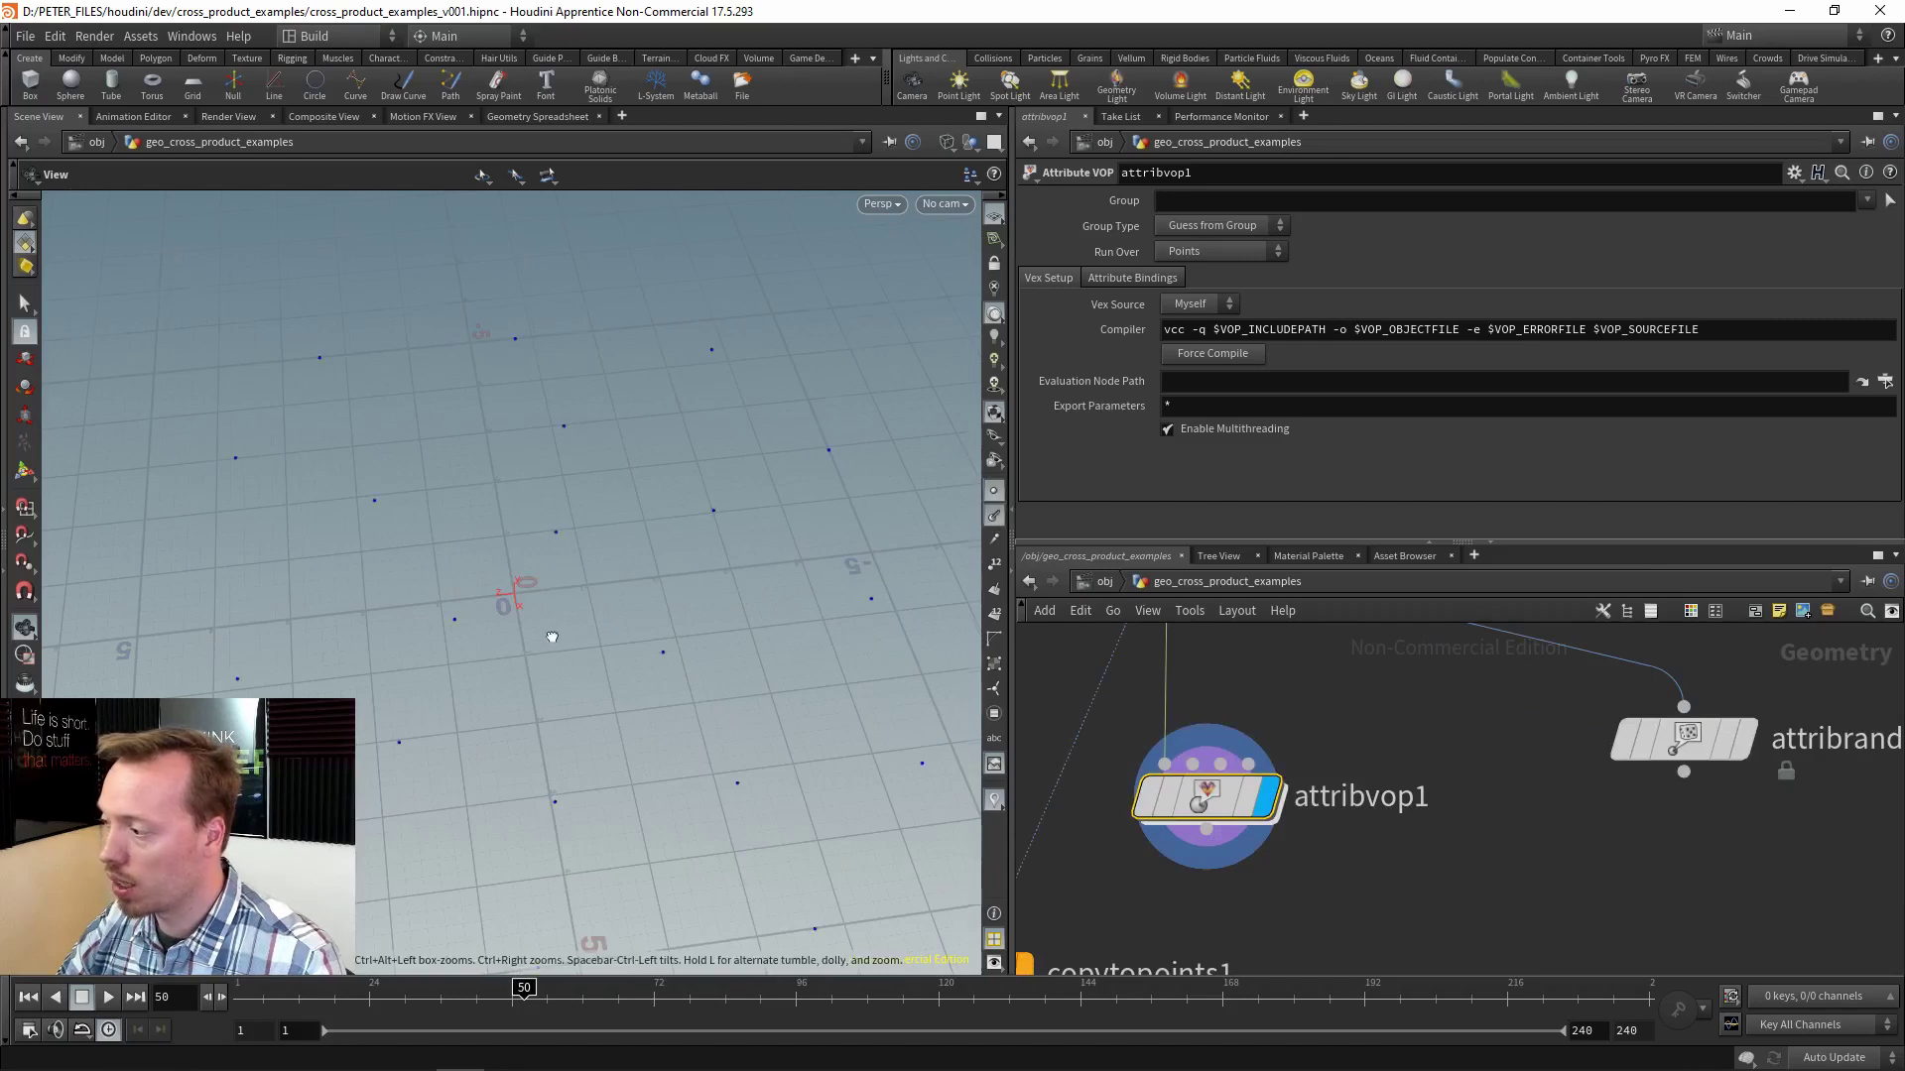
{"action": "left_click_drag", "start_coordinate": [550, 636], "coordinate": [542, 563]}
Go inside the Attribute VOP network, enlarge the network editor, and frame its global and output nodes.
{"action": "double_click", "coordinate": [1202, 799]}
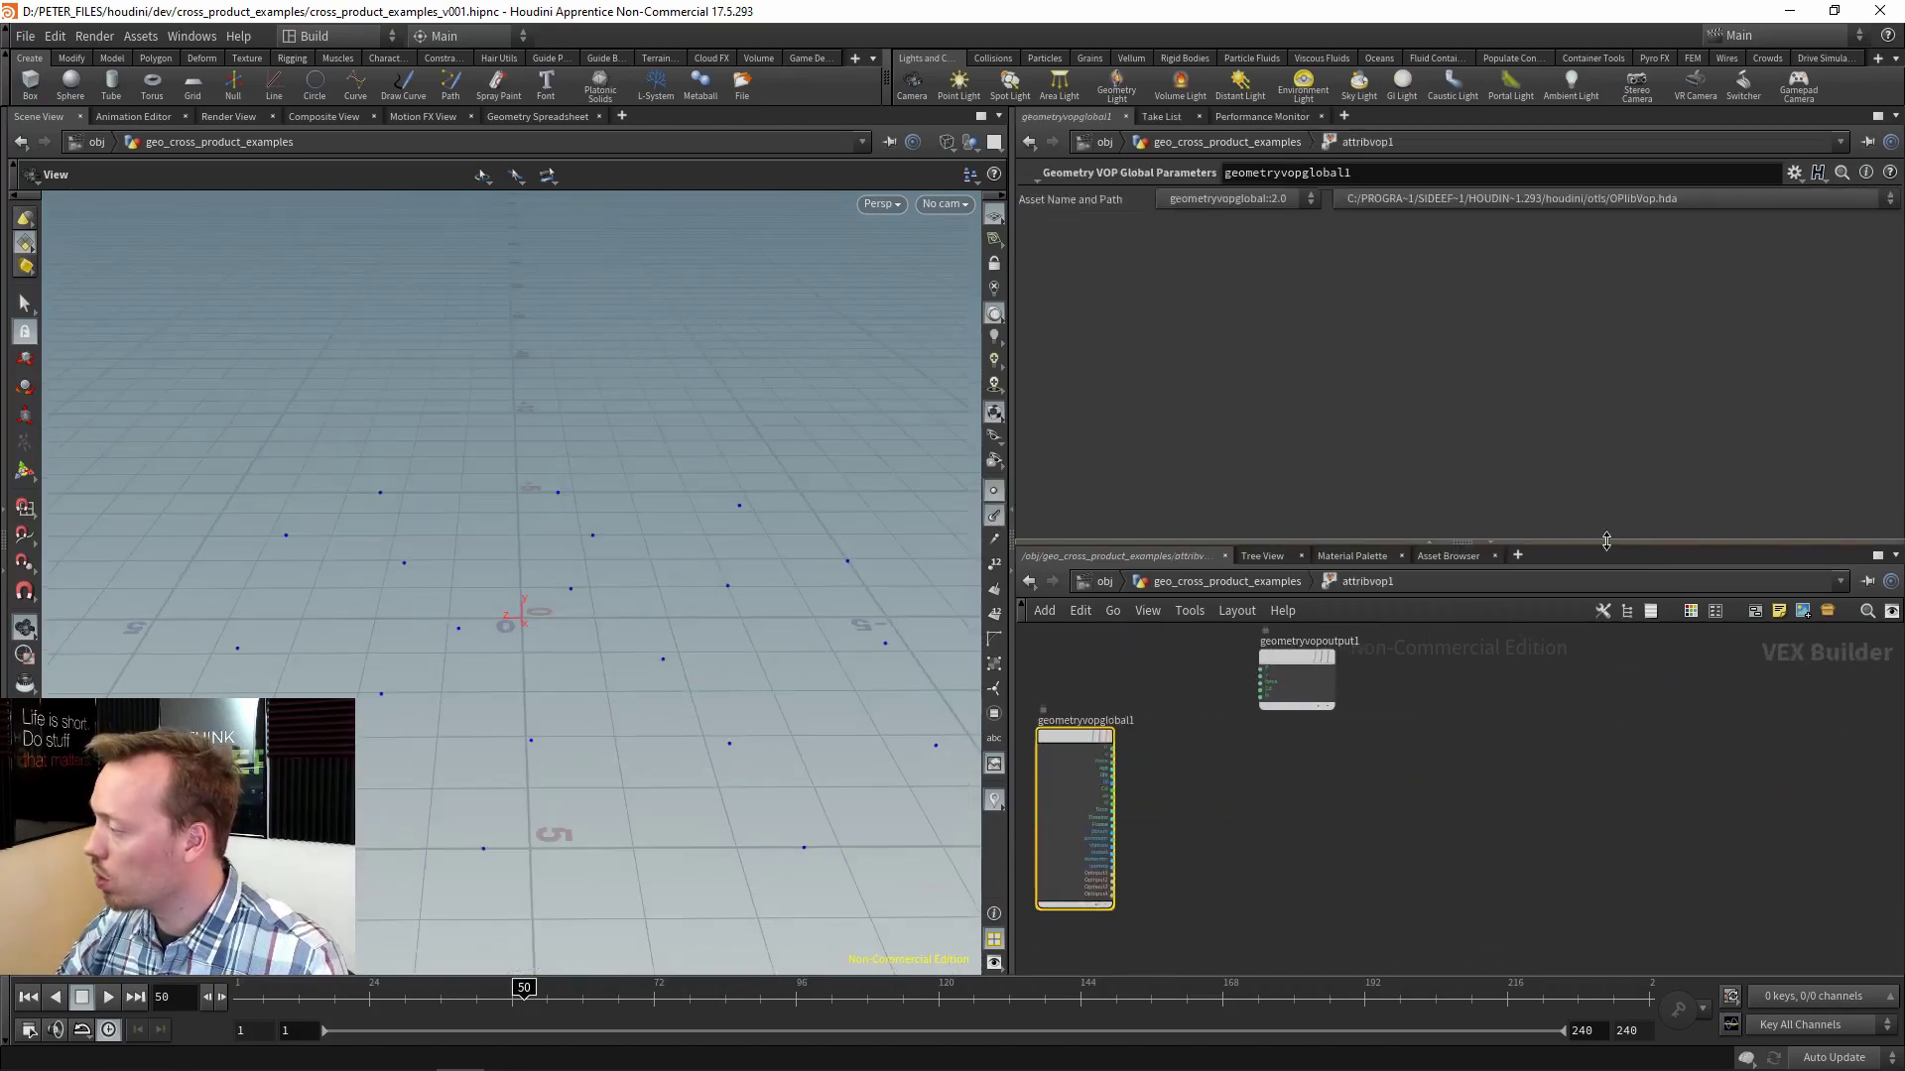
{"action": "left_click_drag", "start_coordinate": [1622, 540], "coordinate": [1622, 429]}
{"action": "scroll", "coordinate": [1324, 562], "scroll_direction": "up", "scroll_amount": 4}
{"action": "key", "text": "h"}
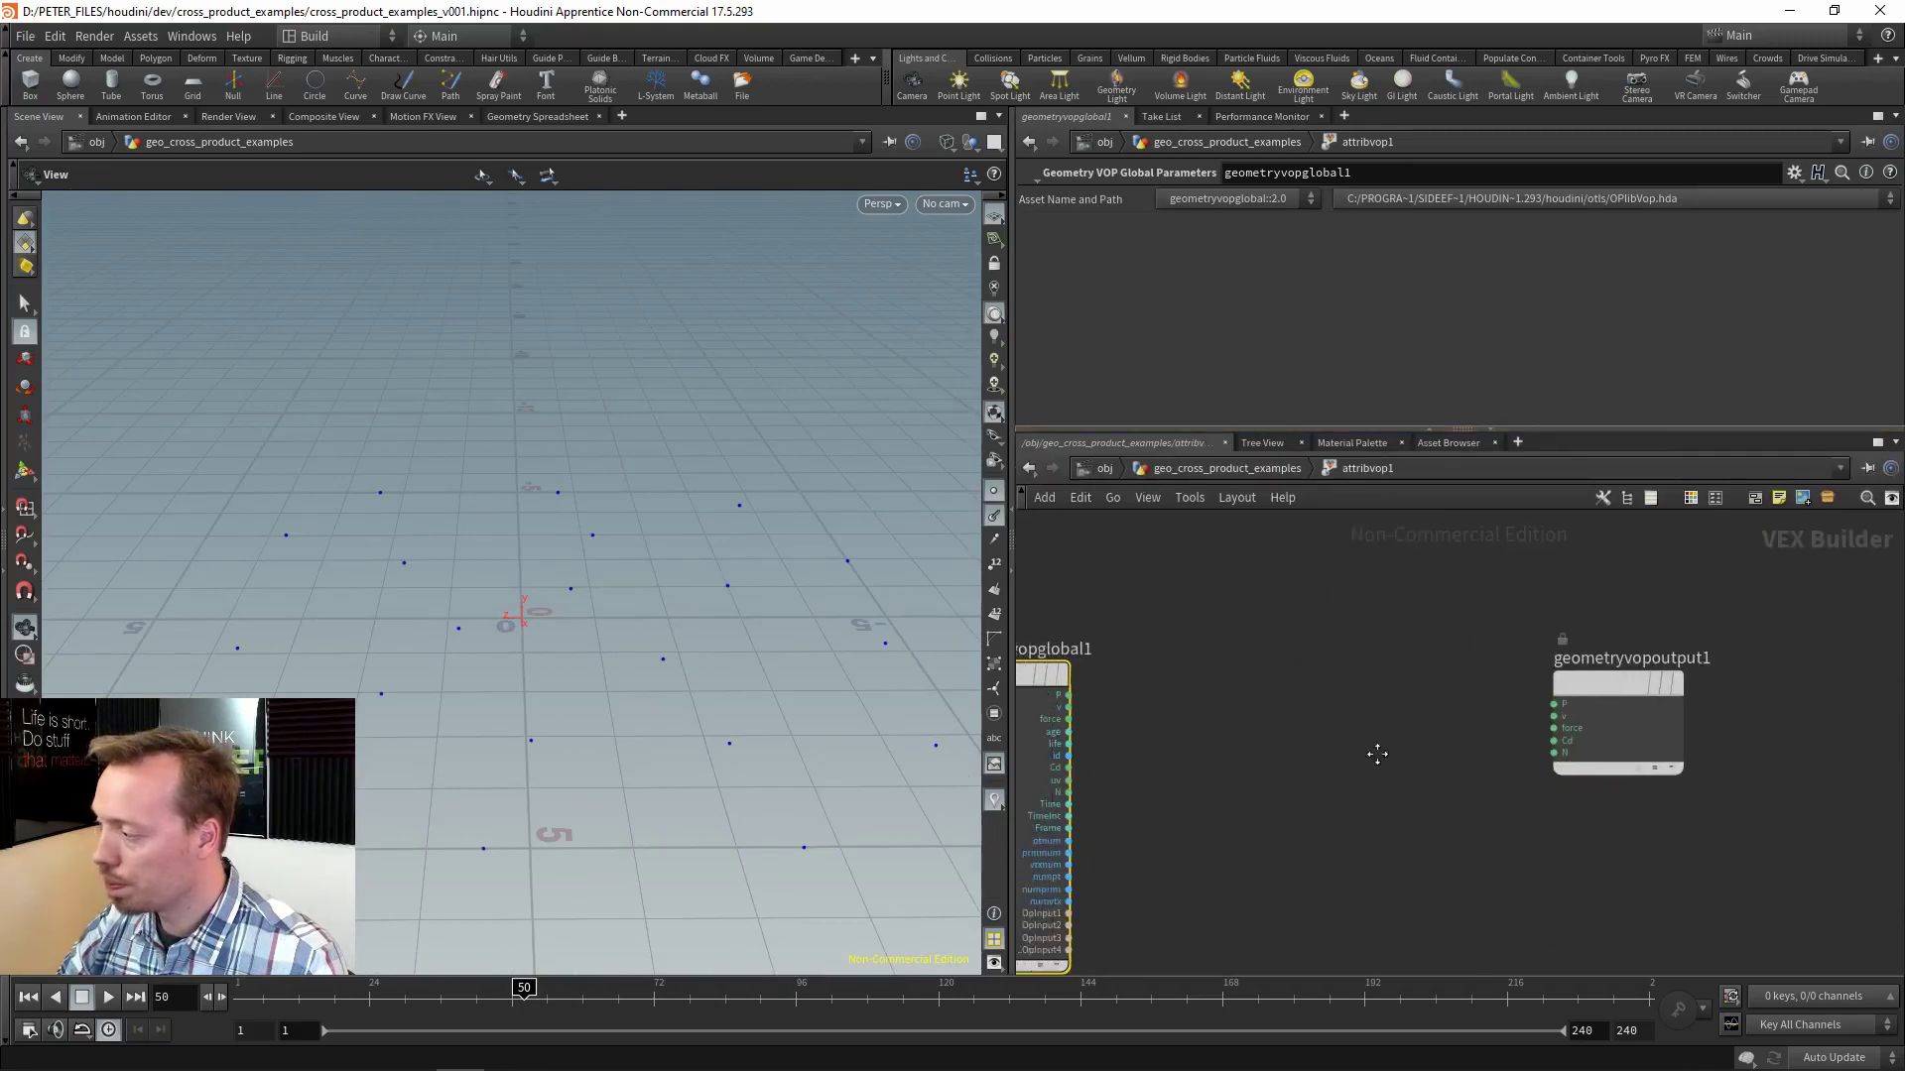
Add a Constant node between the geometry global node and the output node.
{"action": "key", "text": "Tab"}
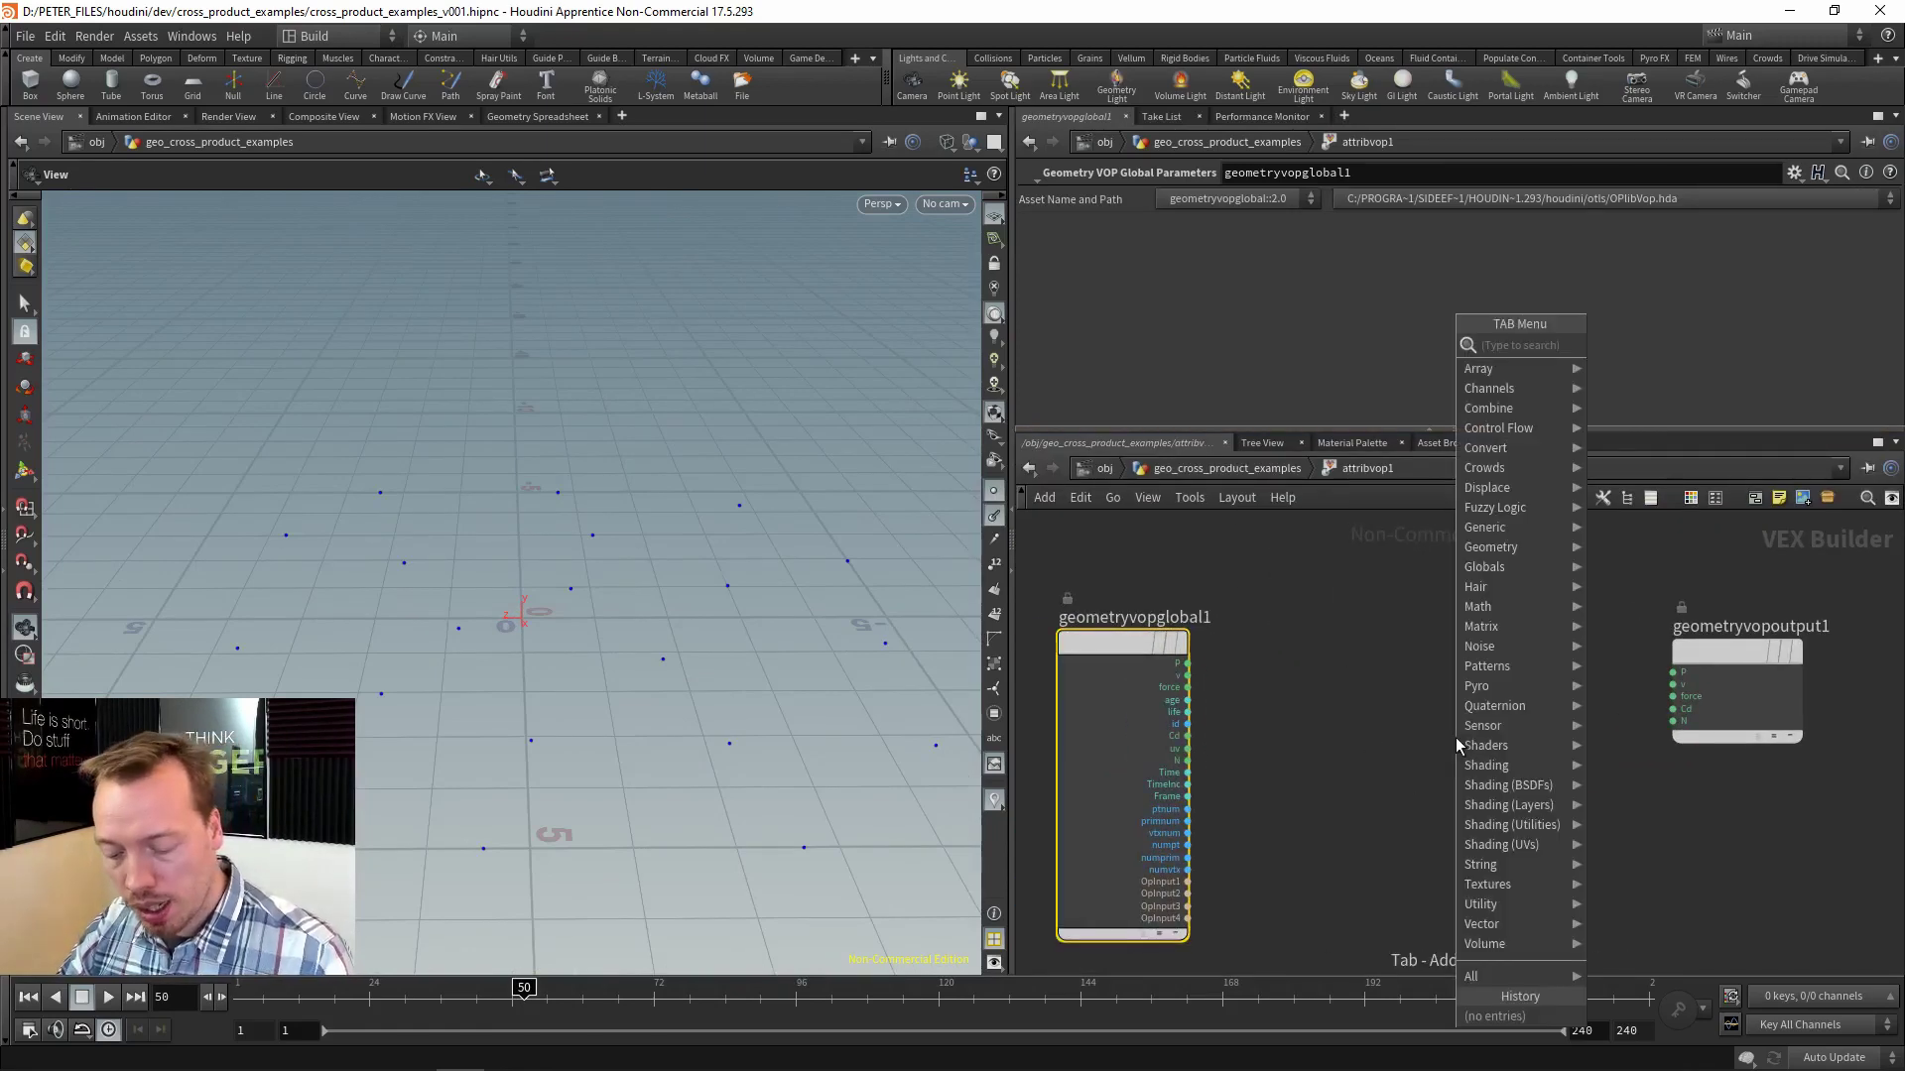
{"action": "type", "text": "const"}
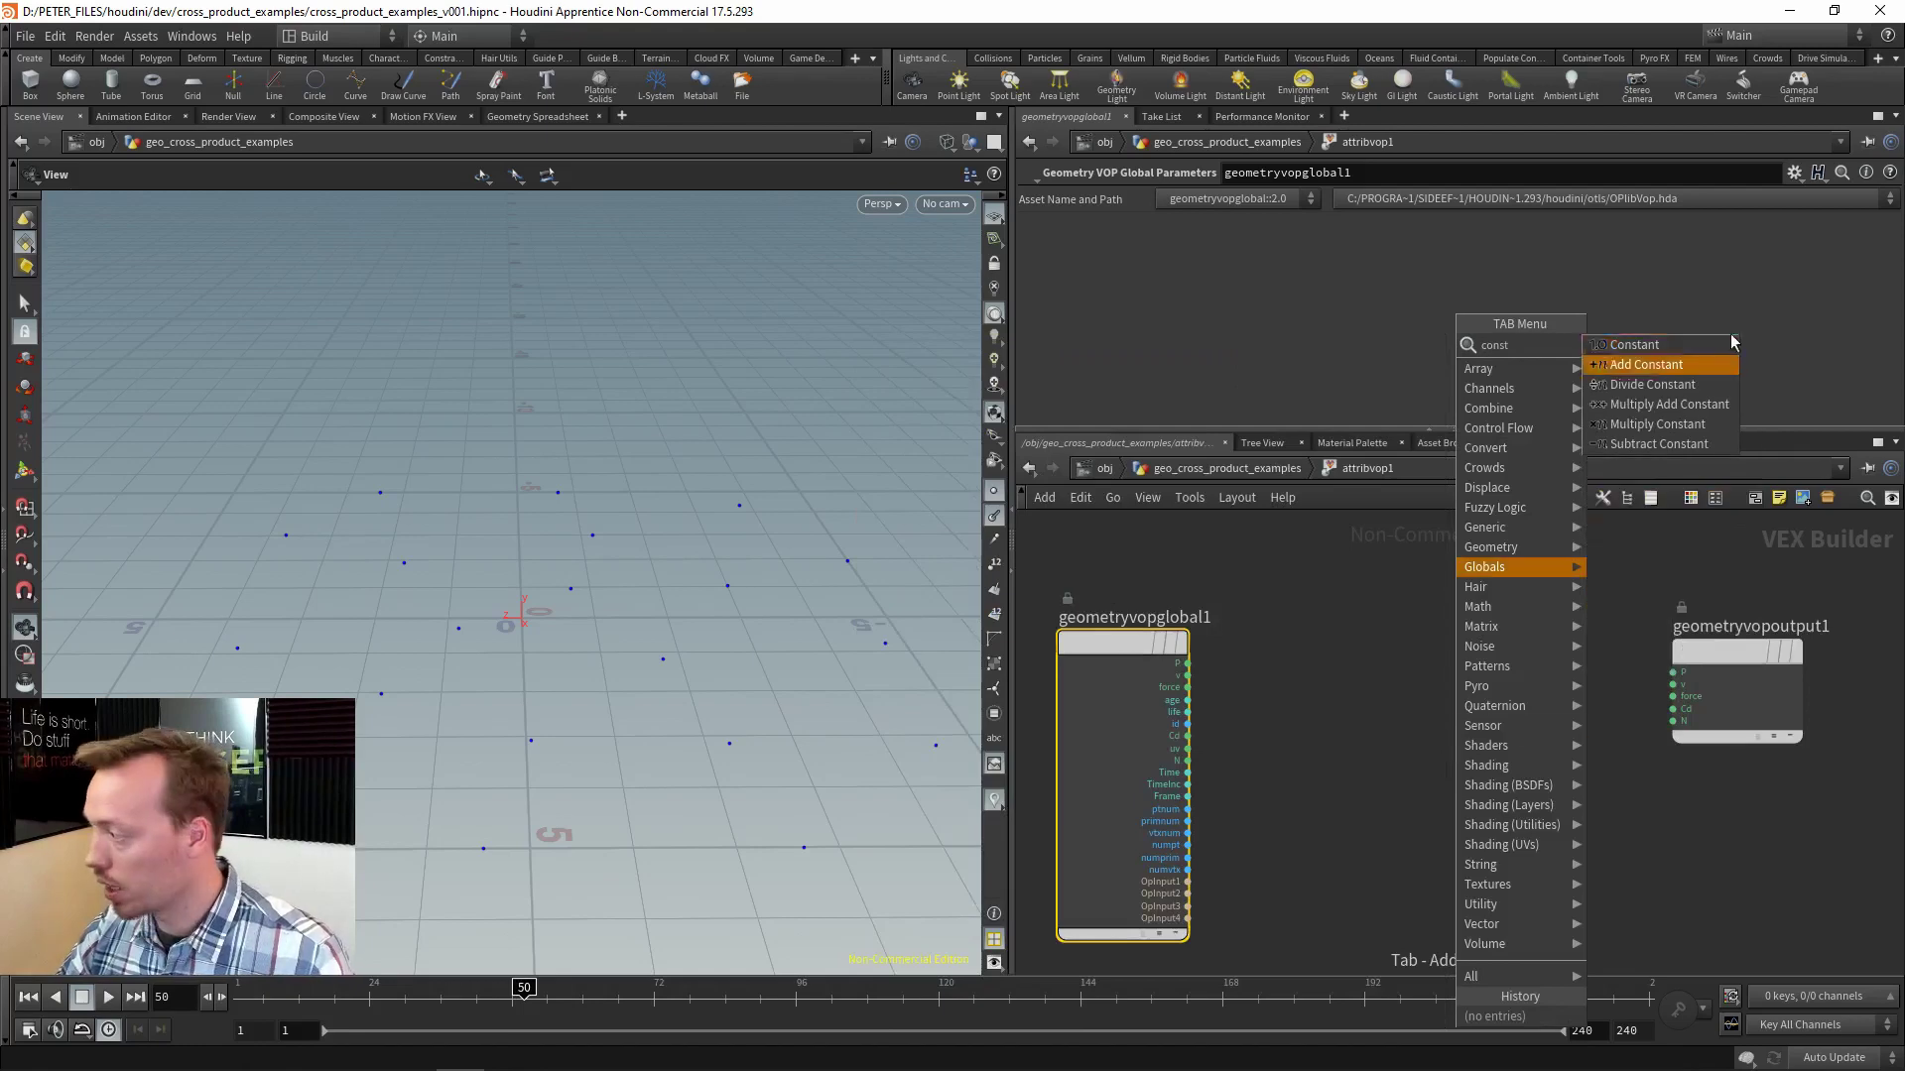
{"action": "left_click", "coordinate": [1637, 344]}
{"action": "left_click", "coordinate": [1377, 635]}
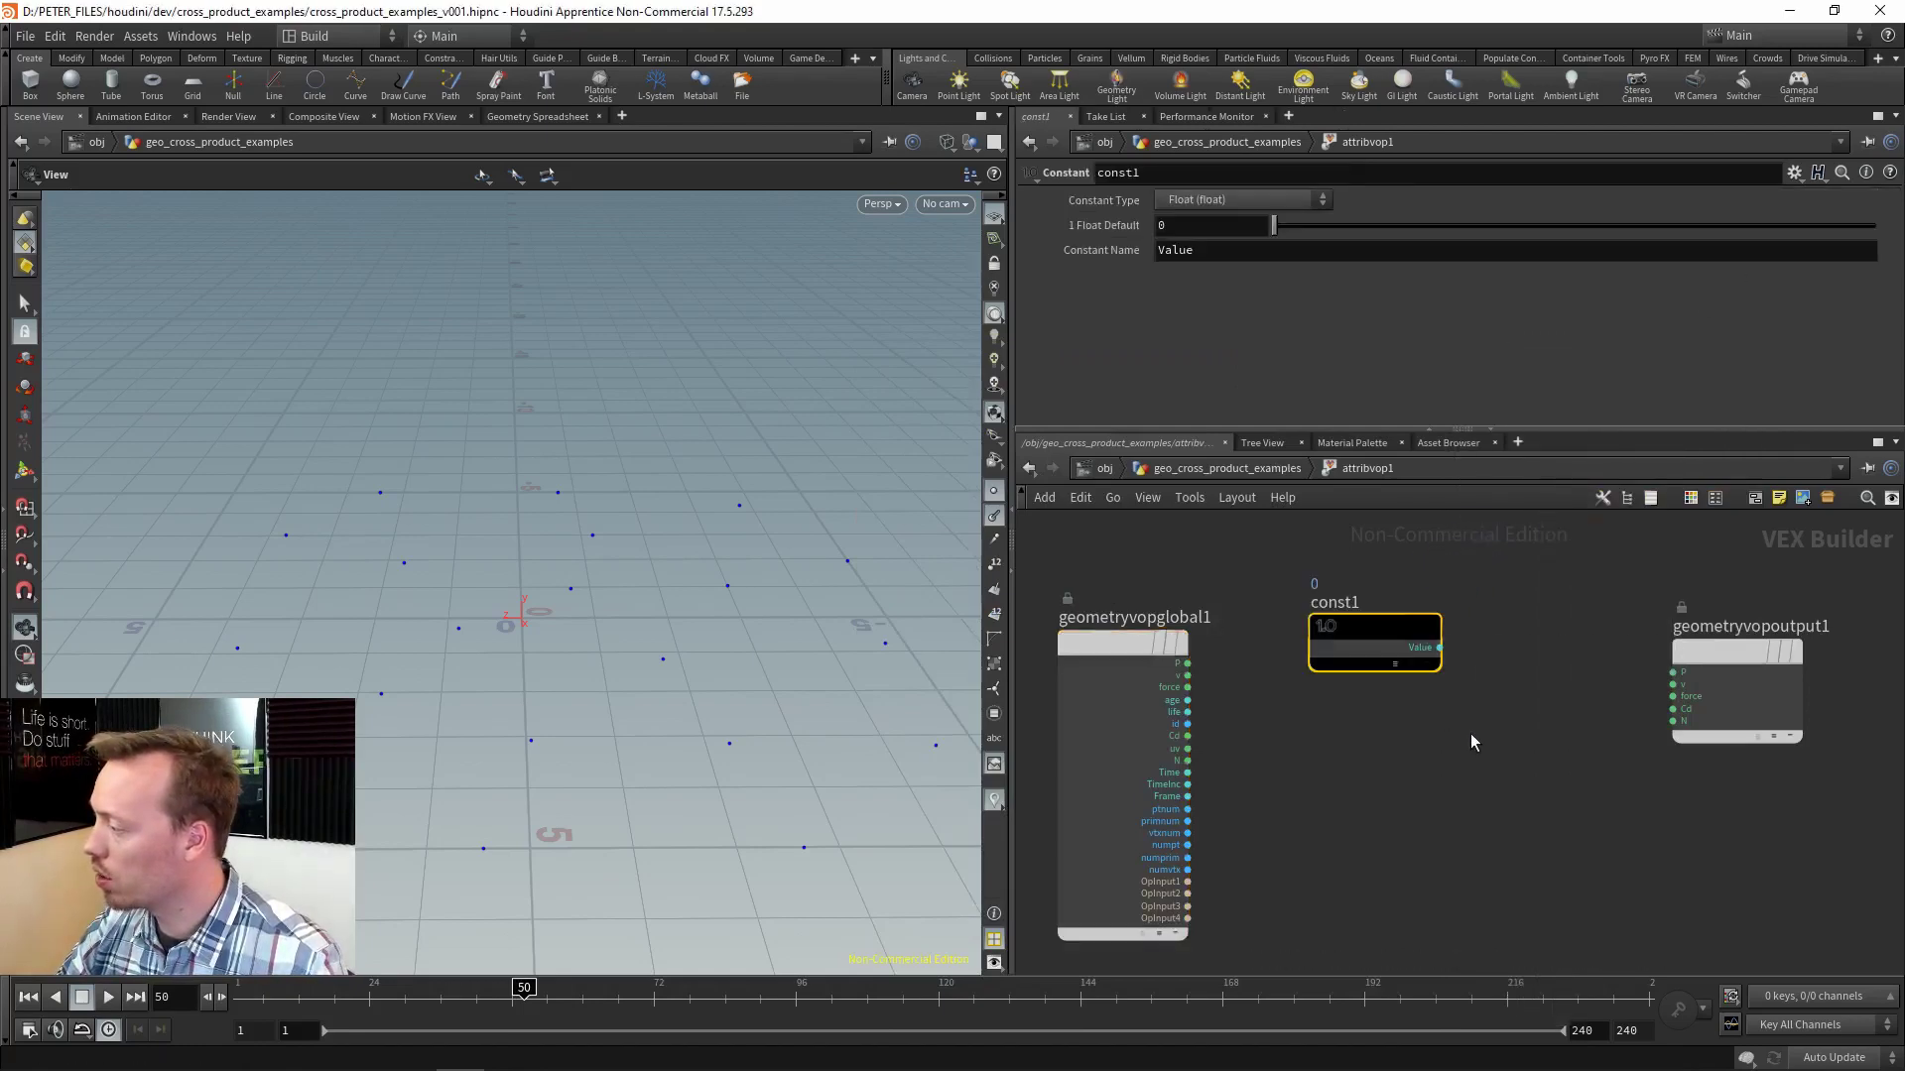
Make the constant a 3 Floats (vector) with value 0, 0, 1 and connect it to the output node's N input.
{"action": "scroll", "coordinate": [1470, 742], "scroll_direction": "up", "scroll_amount": 3}
{"action": "left_click", "coordinate": [1240, 199]}
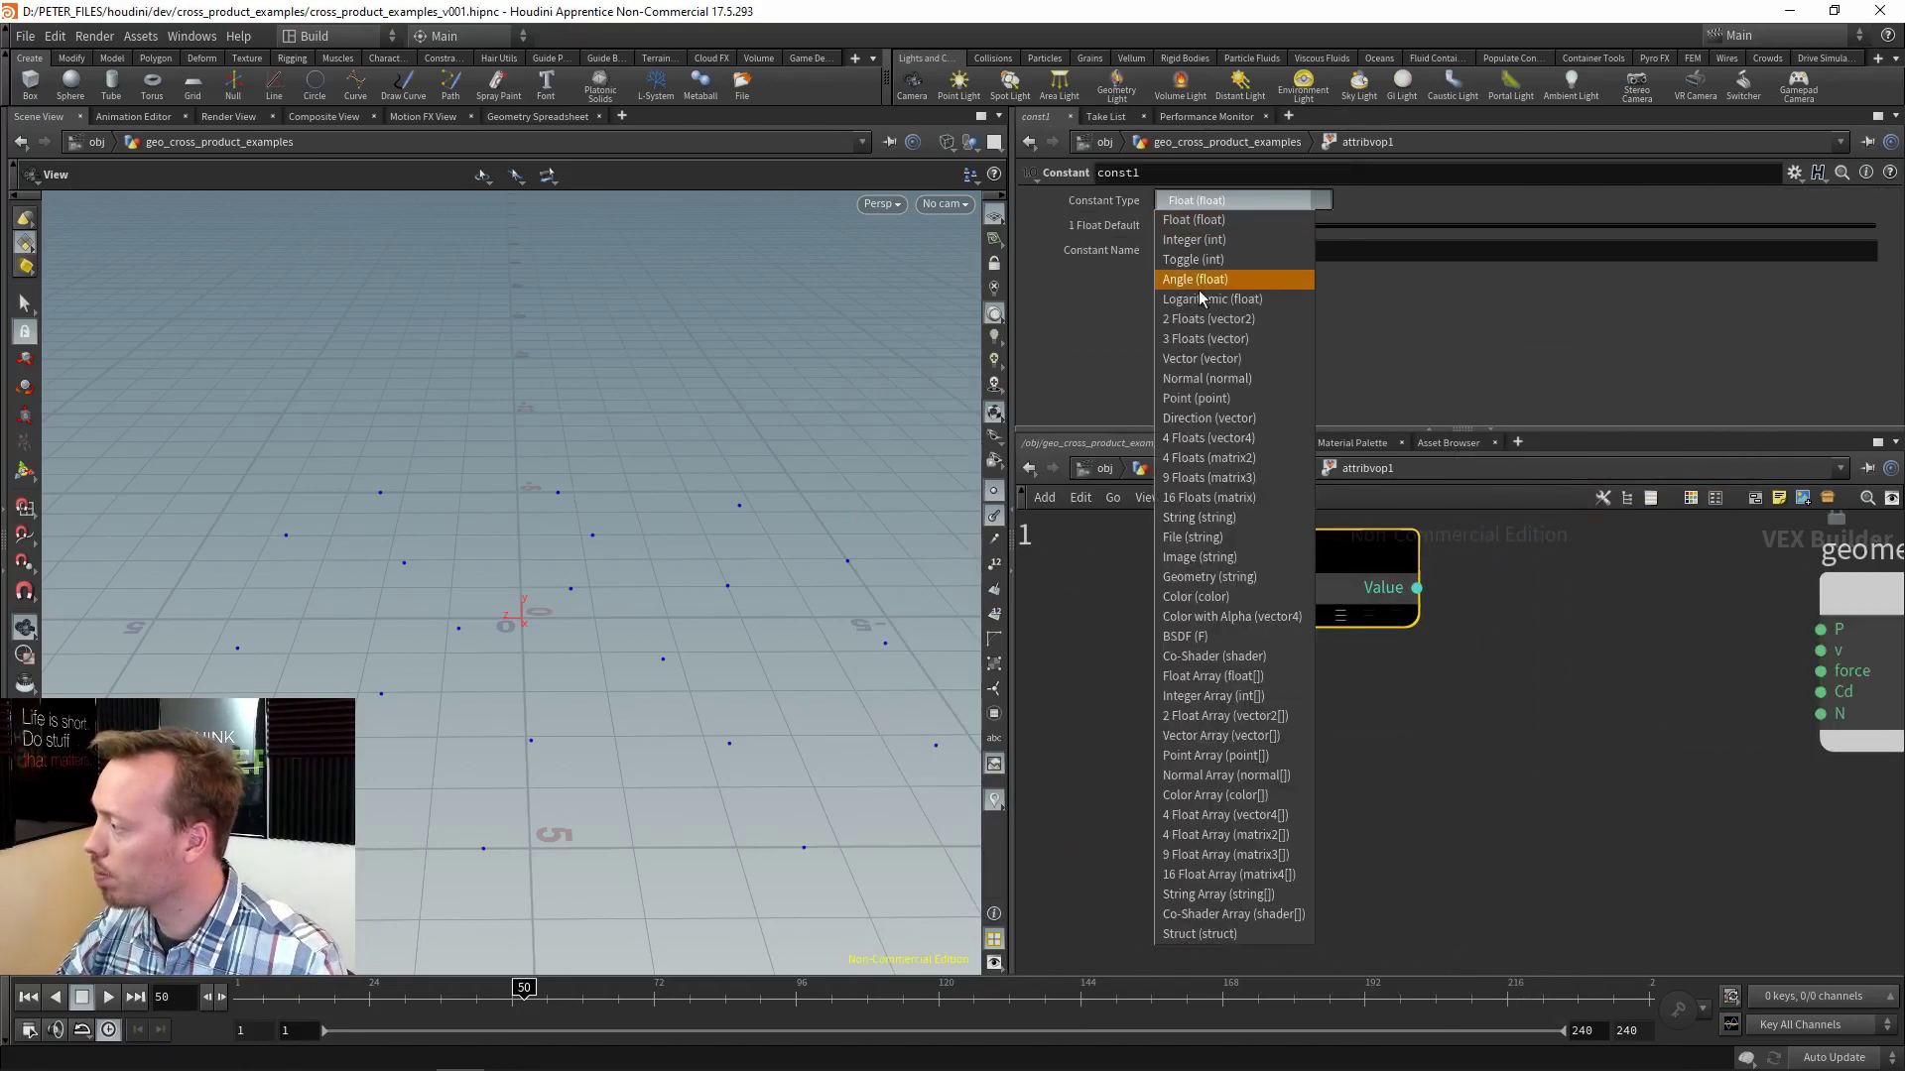
{"action": "left_click", "coordinate": [1221, 339]}
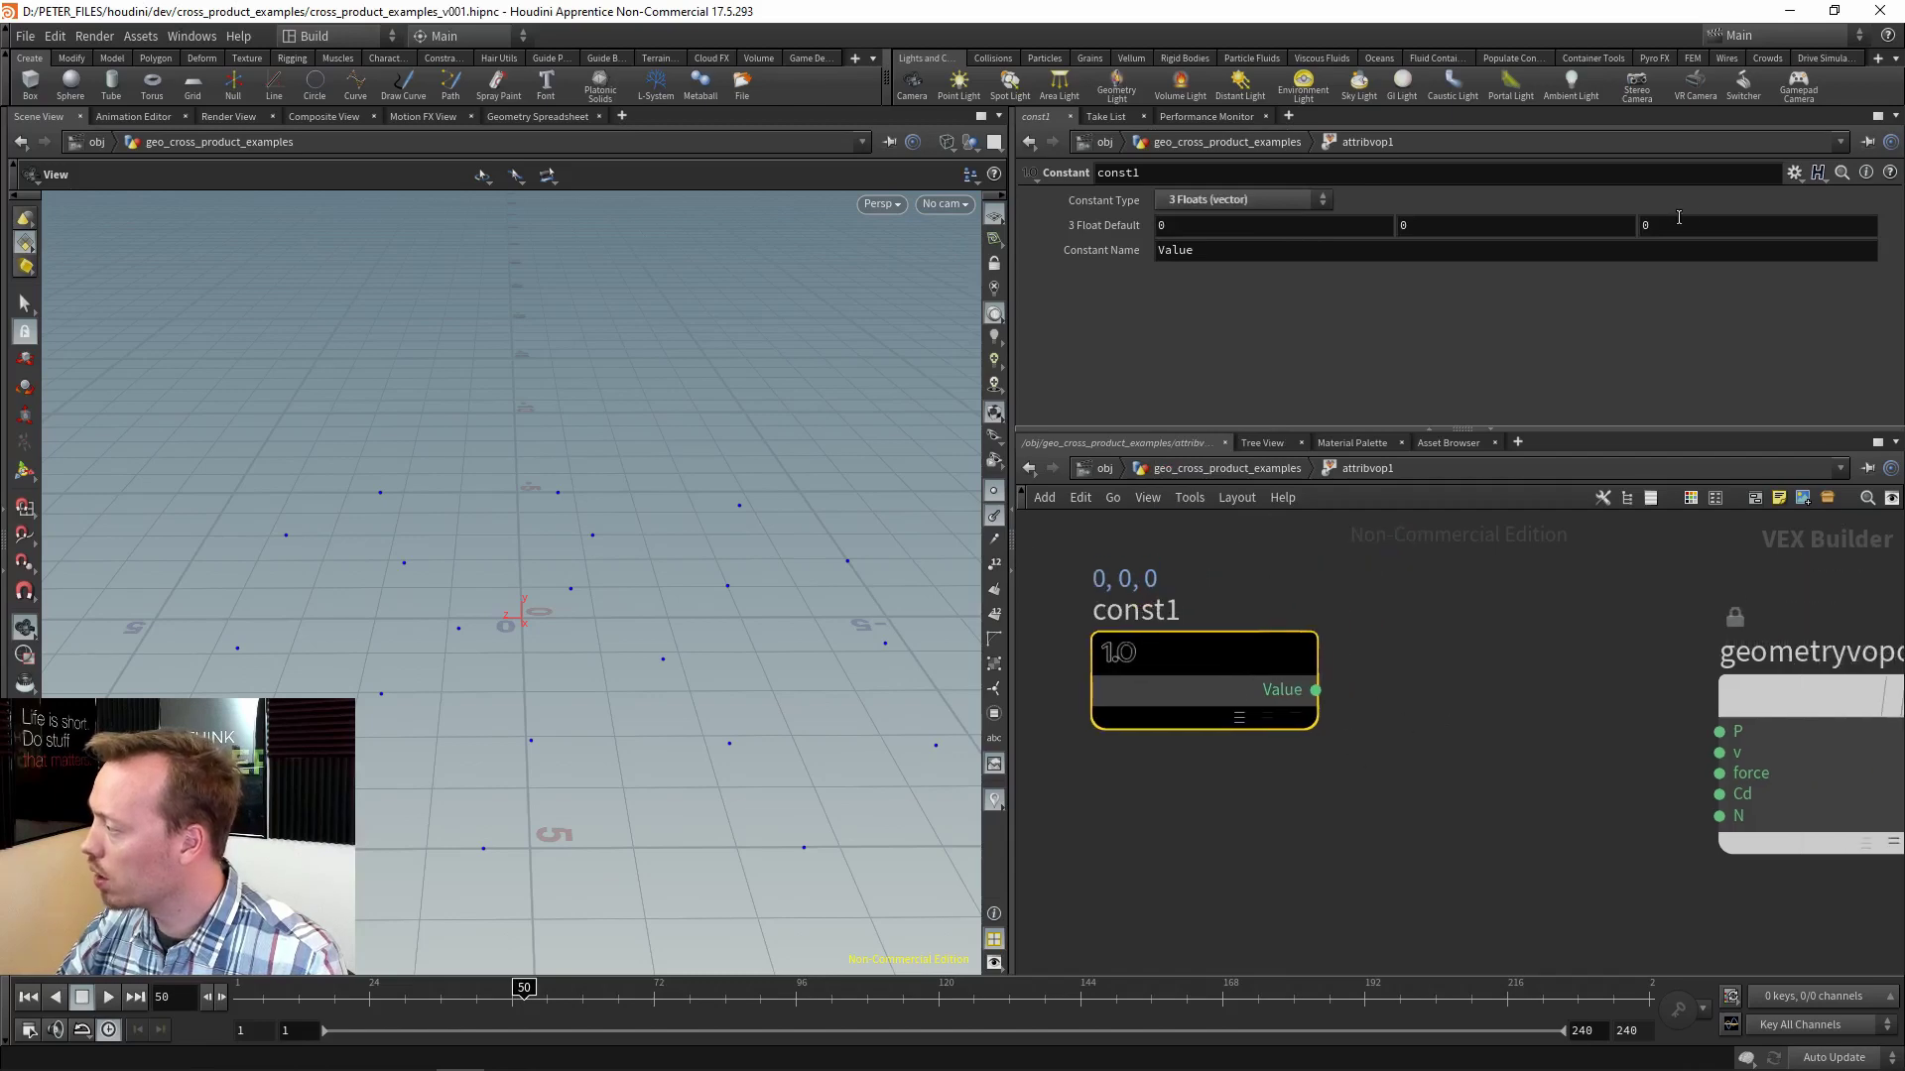
{"action": "left_click", "coordinate": [1679, 222]}
{"action": "key", "text": "Return"}
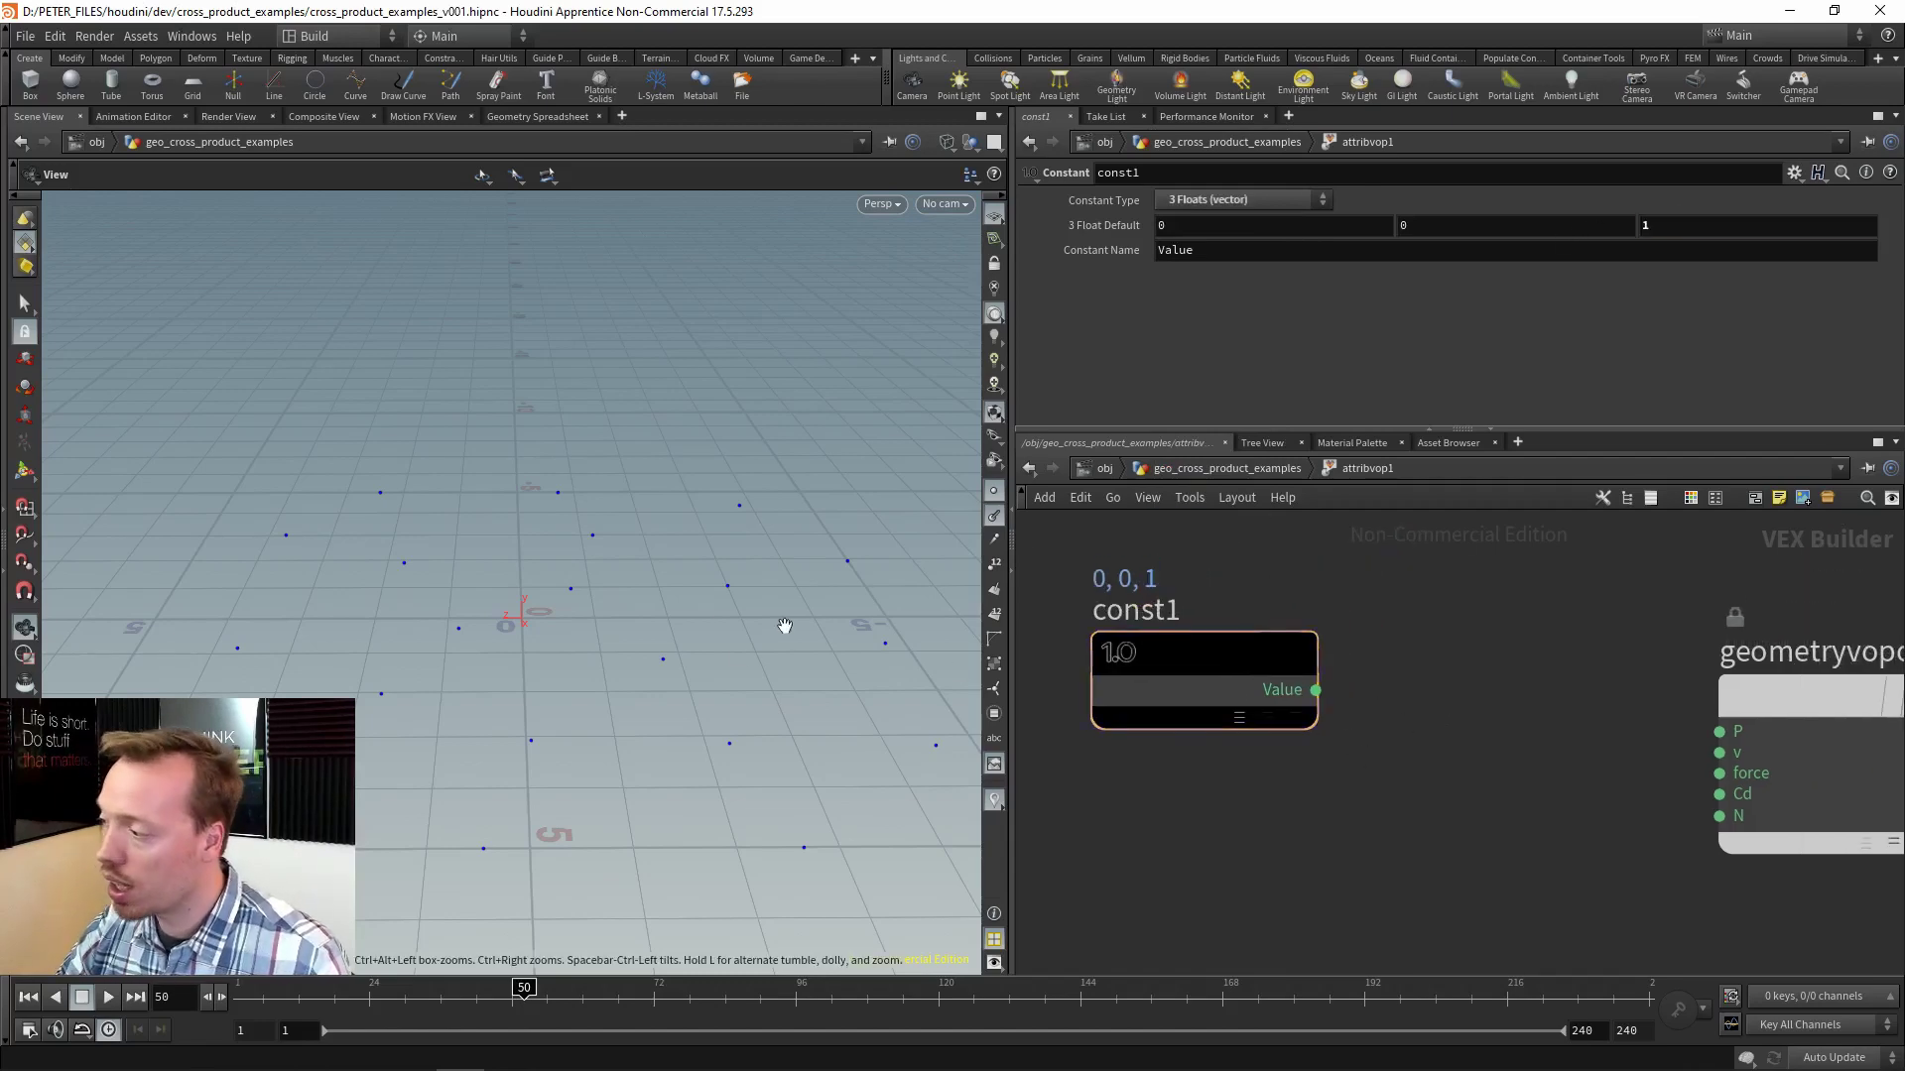
{"action": "left_click", "coordinate": [1231, 640]}
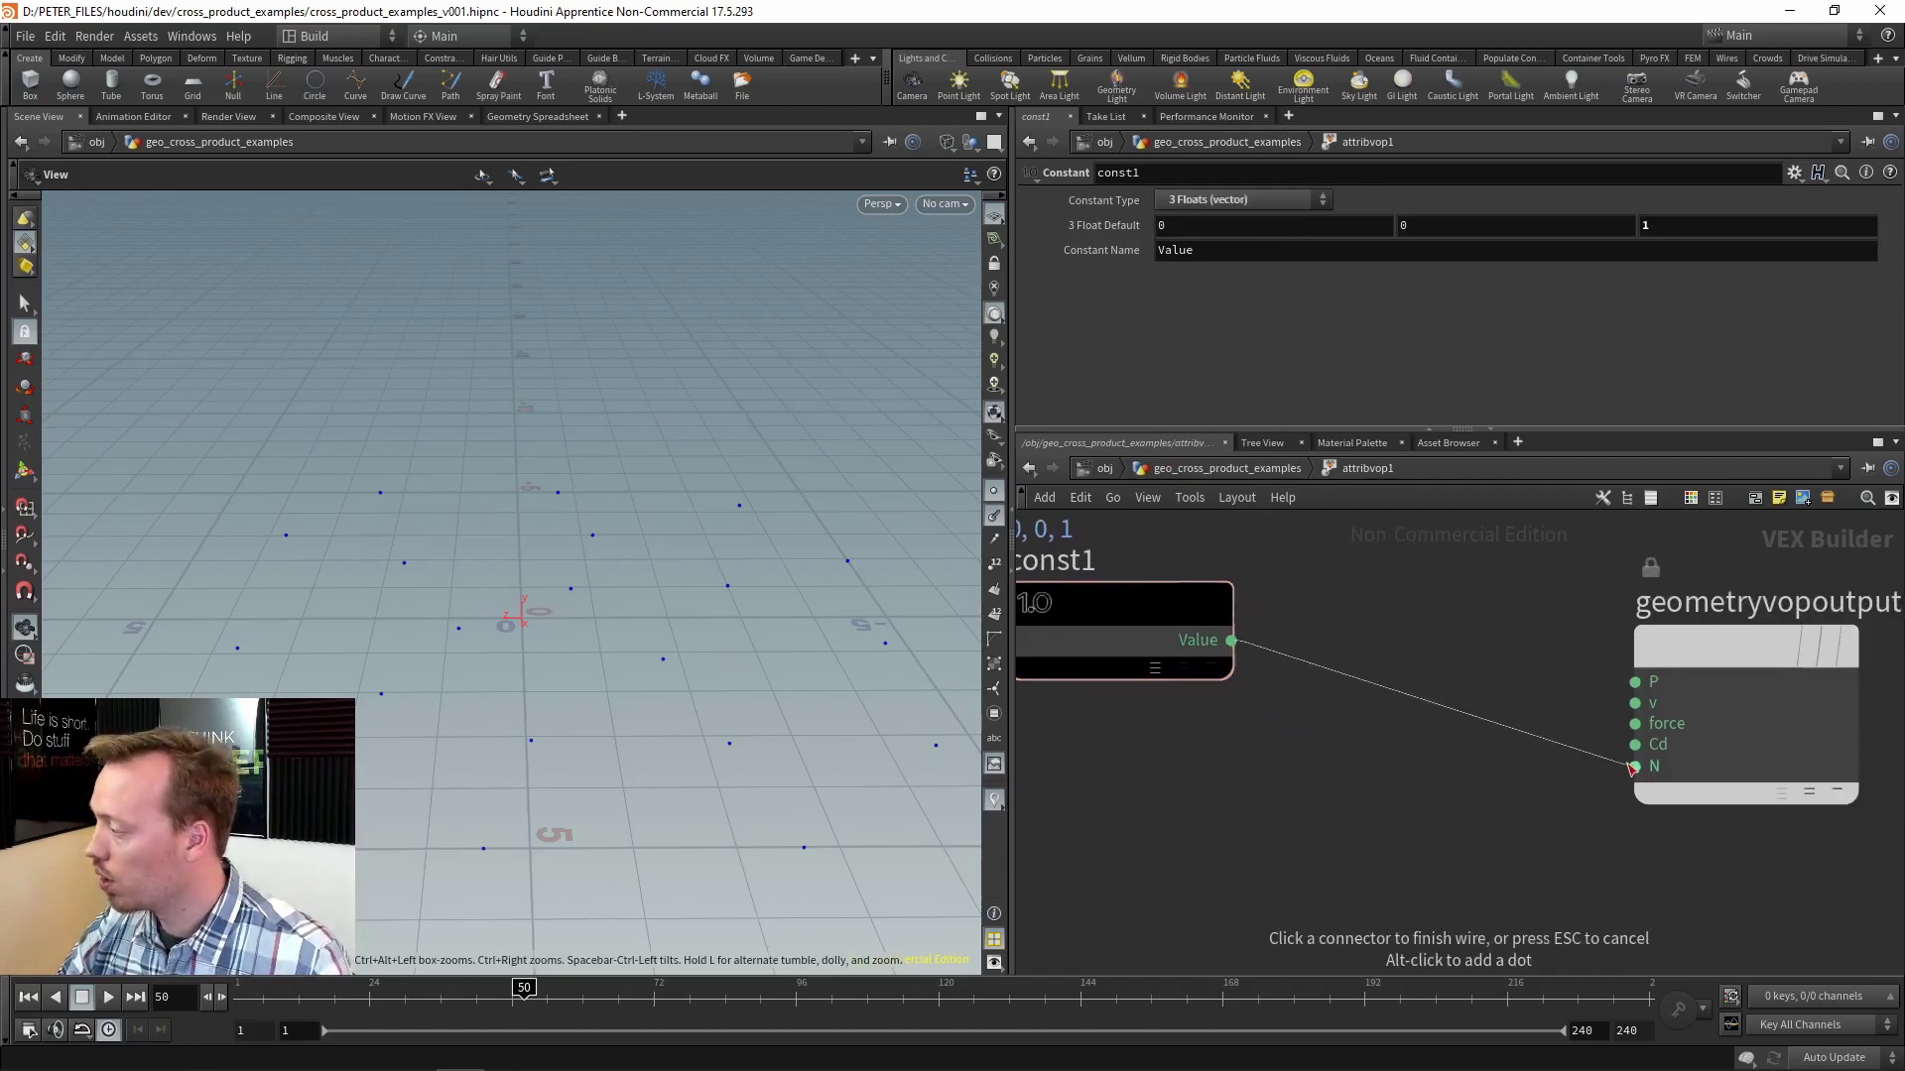
{"action": "left_click", "coordinate": [1635, 766]}
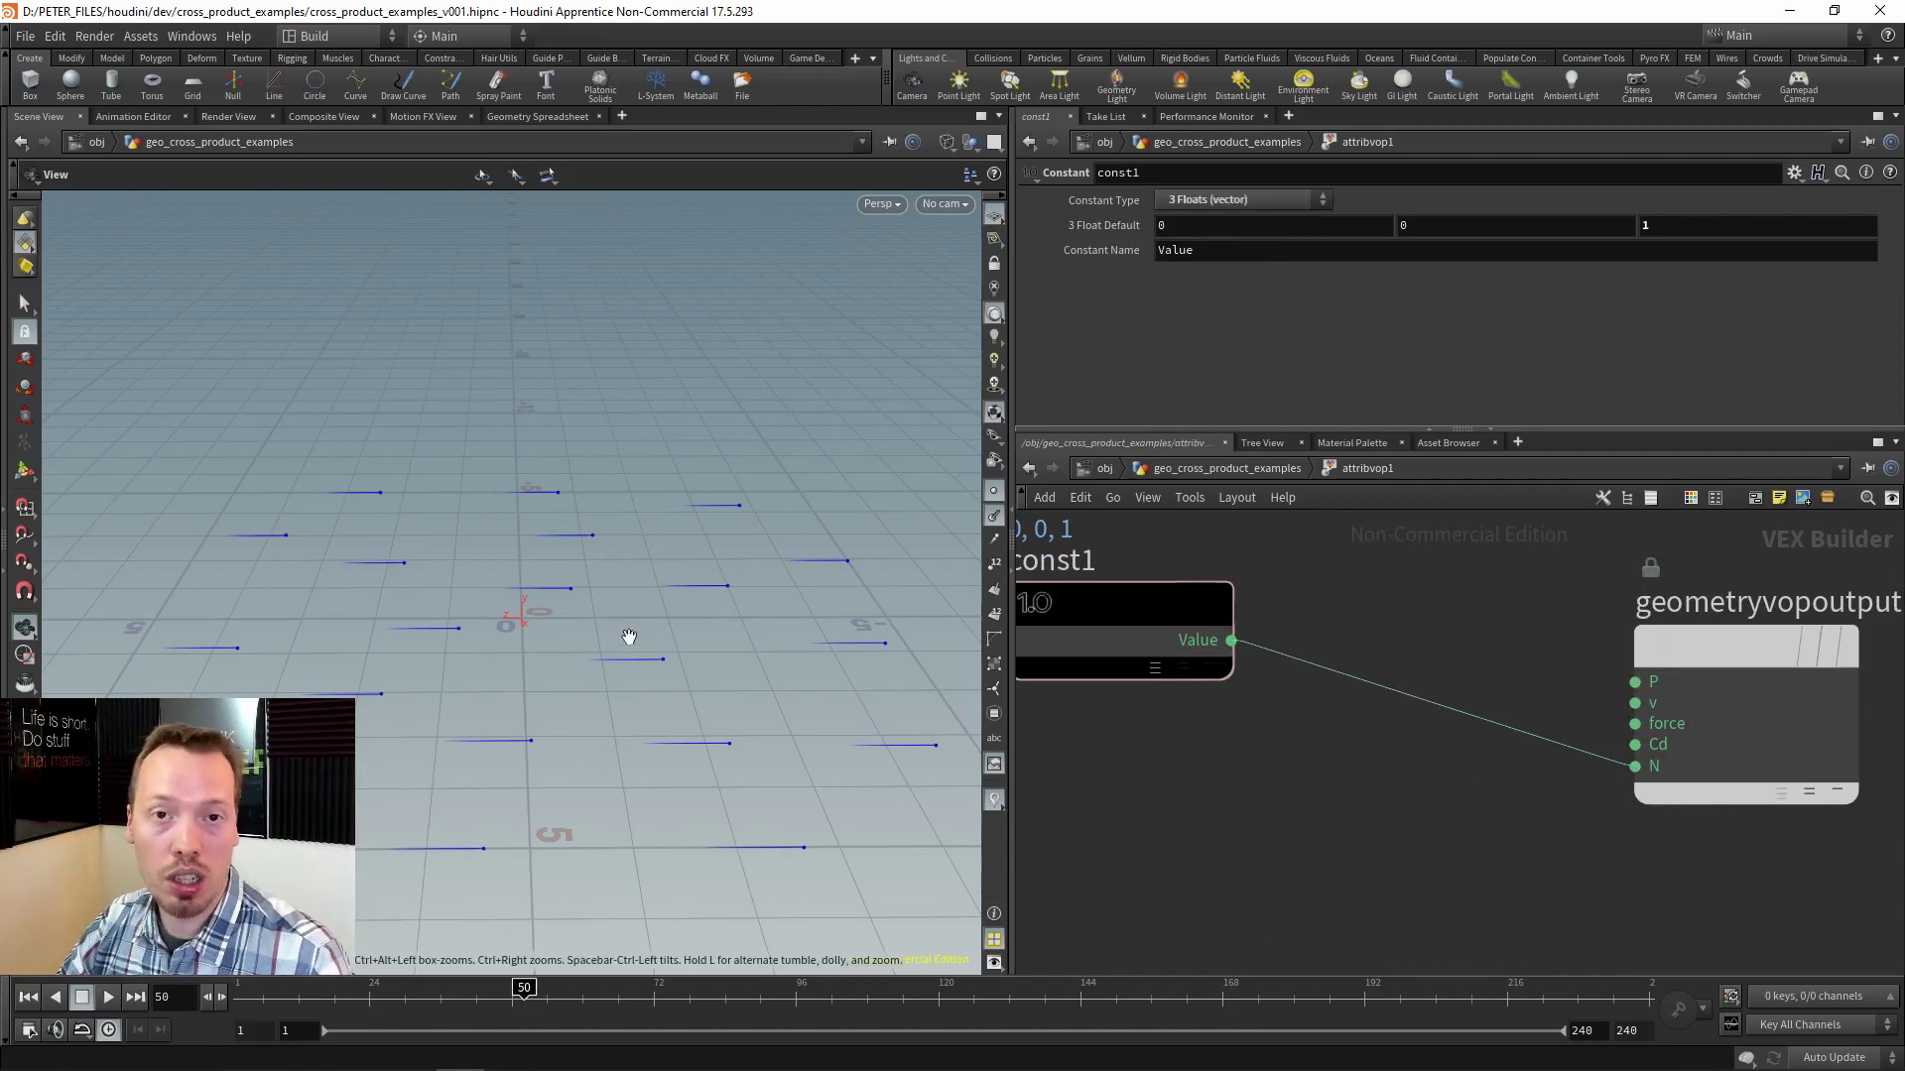
Move the output node farther from the constant and add a Rotate node below the wire between them.
{"action": "middle_click_drag", "start_coordinate": [1539, 828], "coordinate": [1397, 807]}
{"action": "scroll", "coordinate": [1396, 806], "scroll_direction": "down", "scroll_amount": 3}
{"action": "left_click", "coordinate": [1503, 735]}
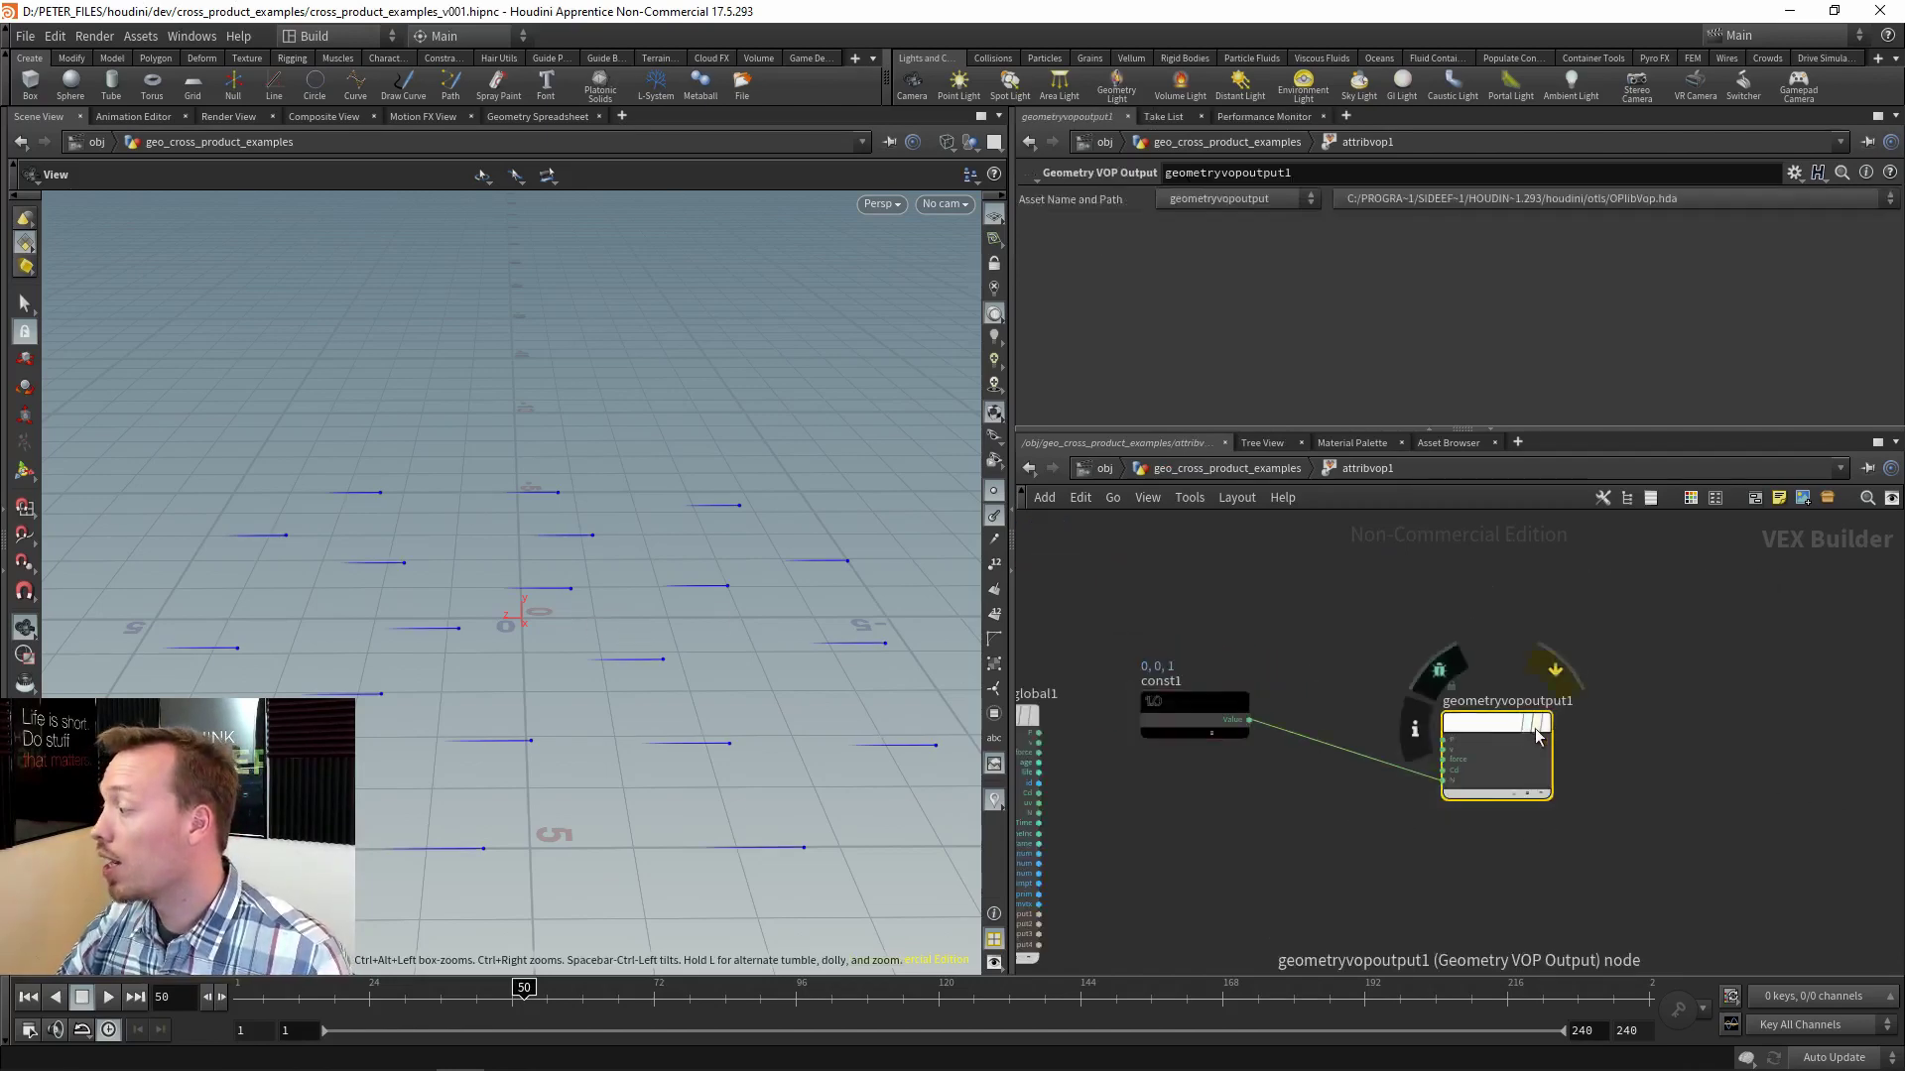
{"action": "left_click_drag", "start_coordinate": [1493, 722], "coordinate": [1621, 706]}
{"action": "middle_click_drag", "start_coordinate": [1347, 782], "coordinate": [1421, 770]}
{"action": "key", "text": "Tab"}
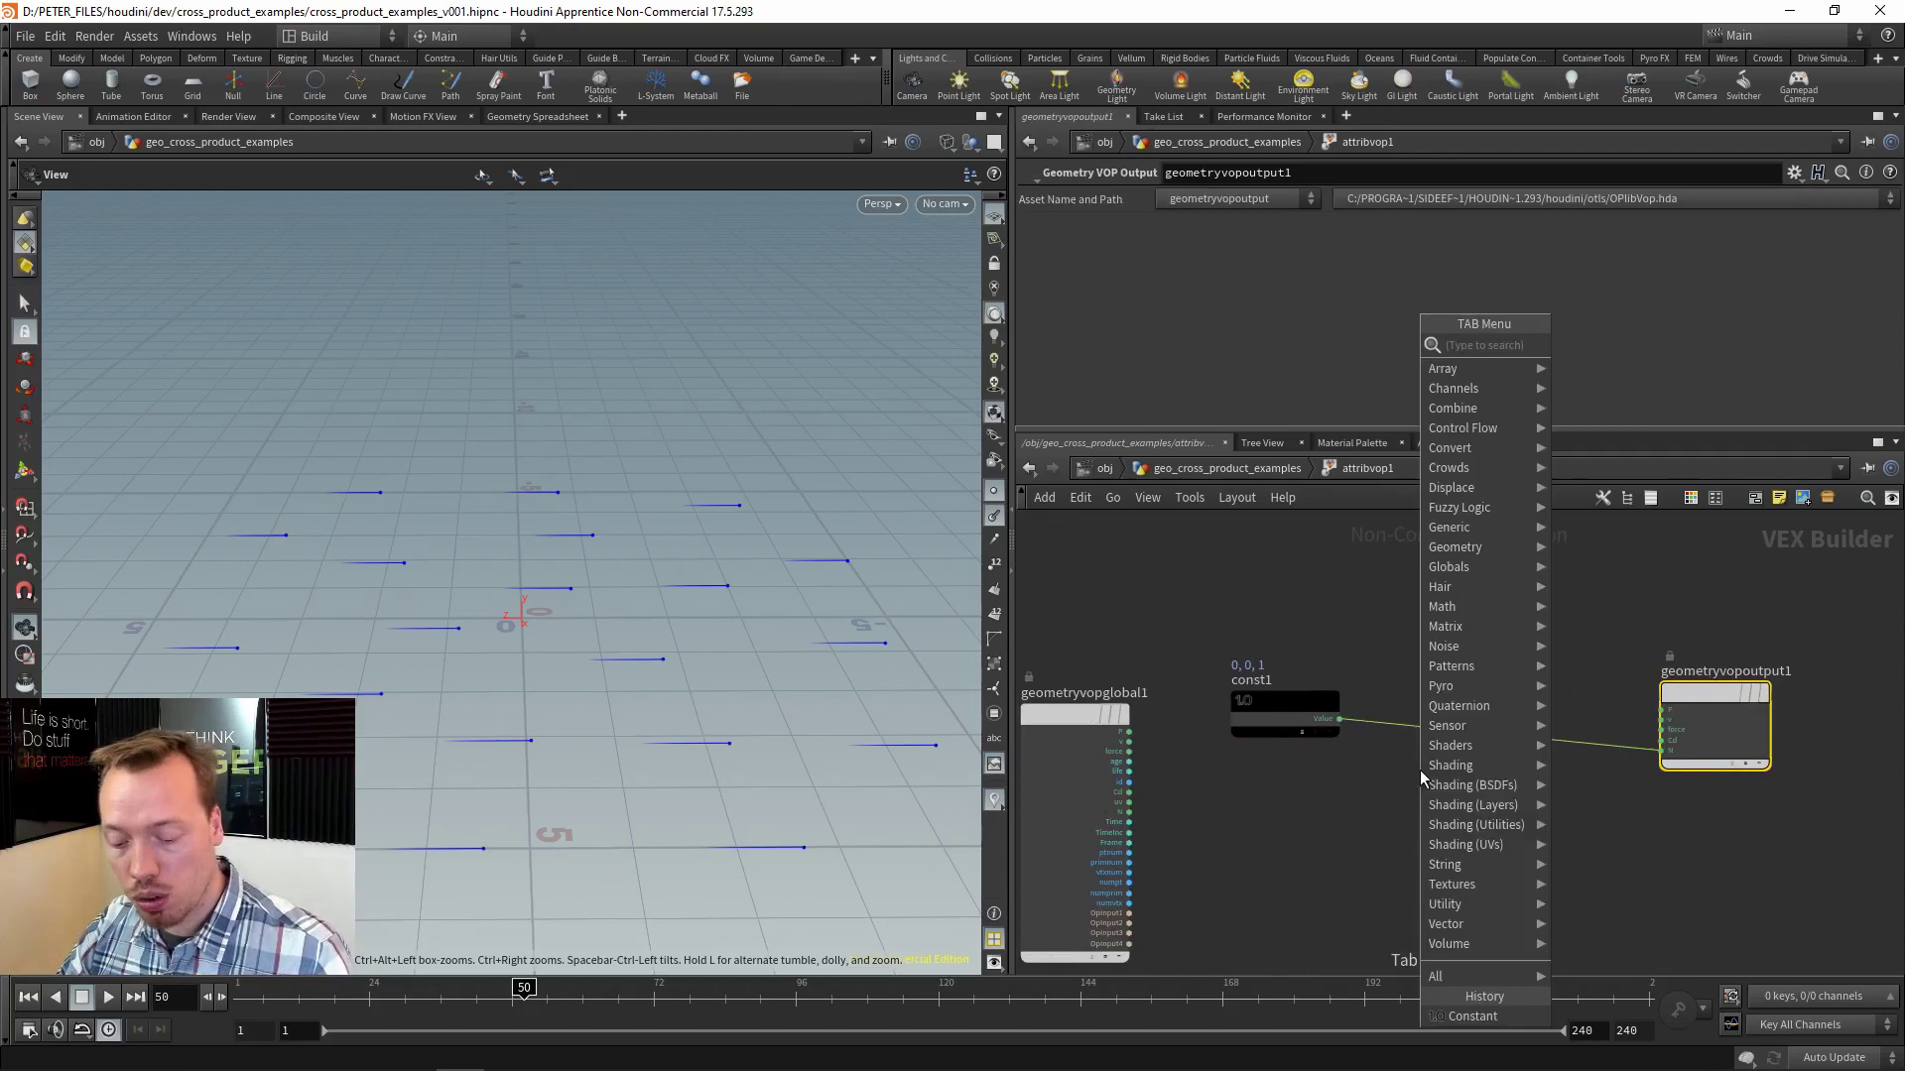
{"action": "type", "text": "rot"}
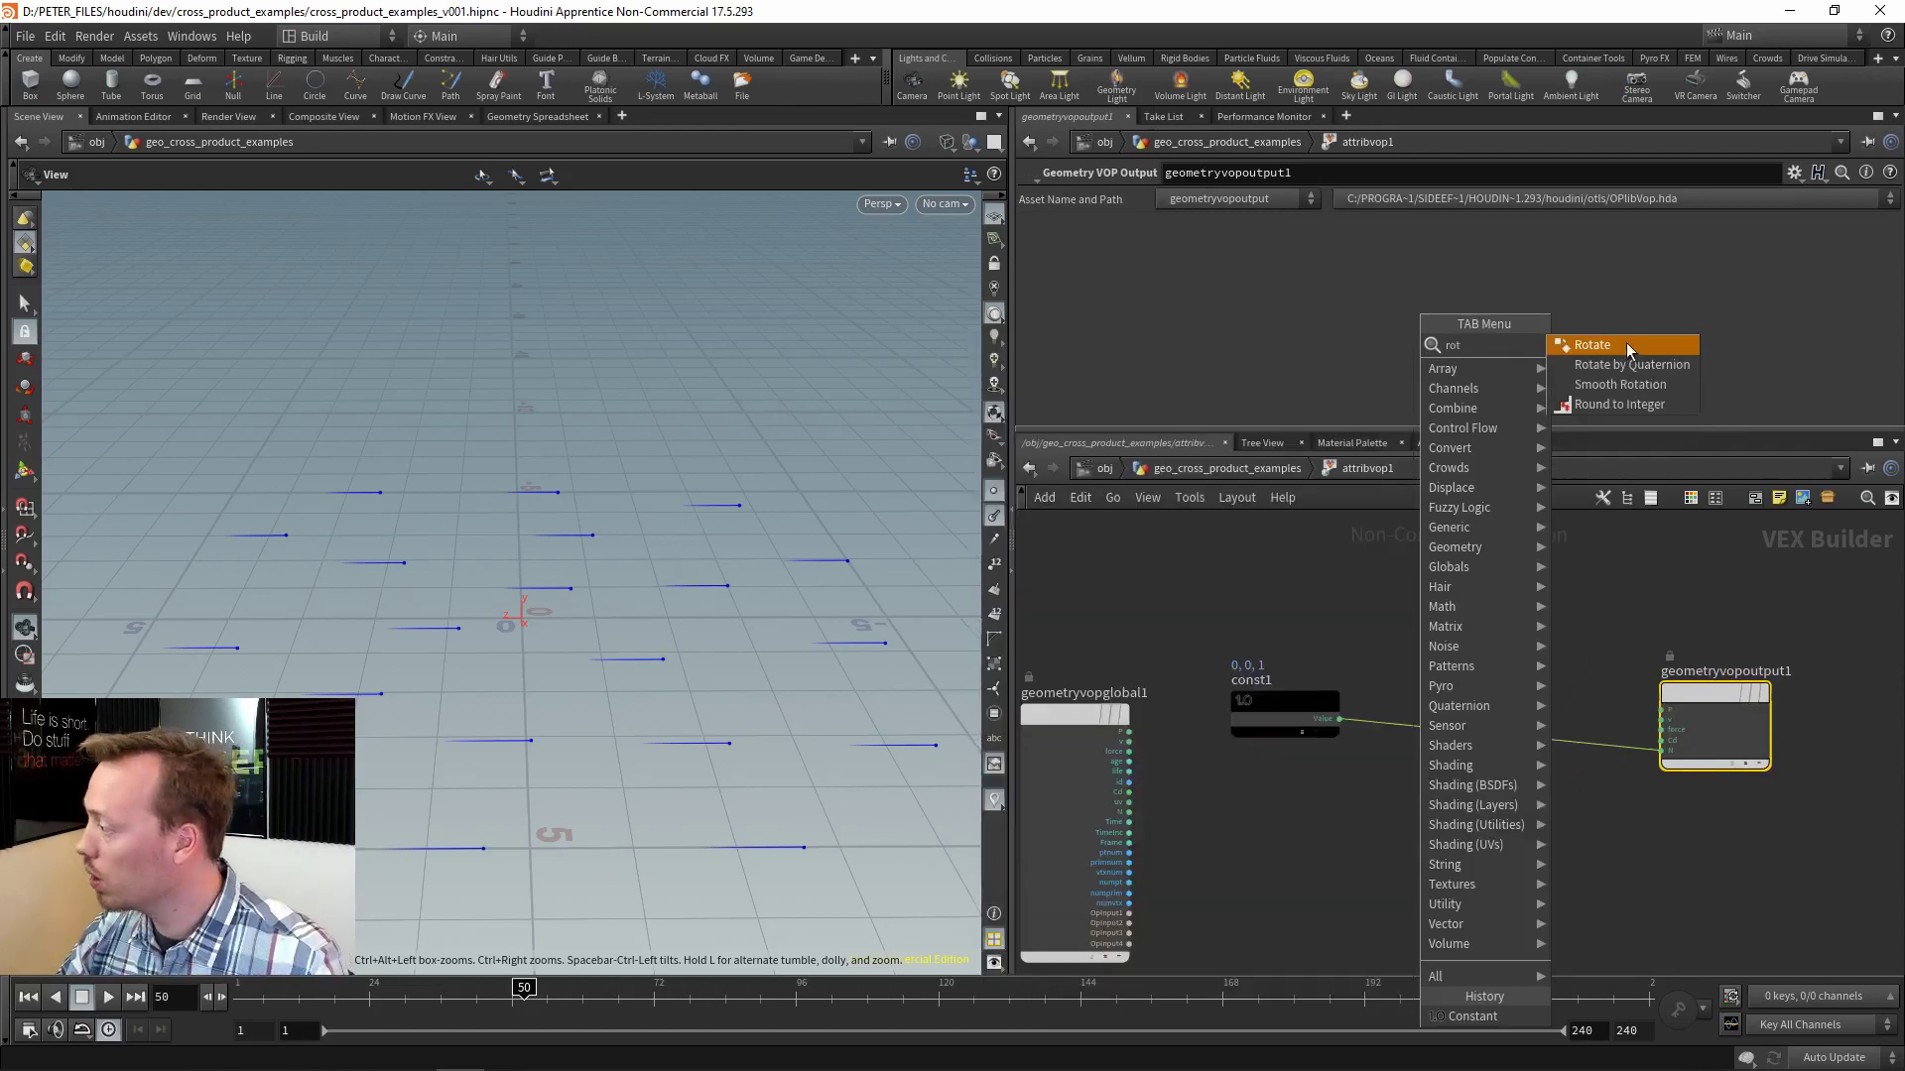
{"action": "left_click", "coordinate": [1627, 344]}
{"action": "left_click", "coordinate": [1389, 766]}
{"action": "scroll", "coordinate": [1379, 766], "scroll_direction": "up", "scroll_amount": 3}
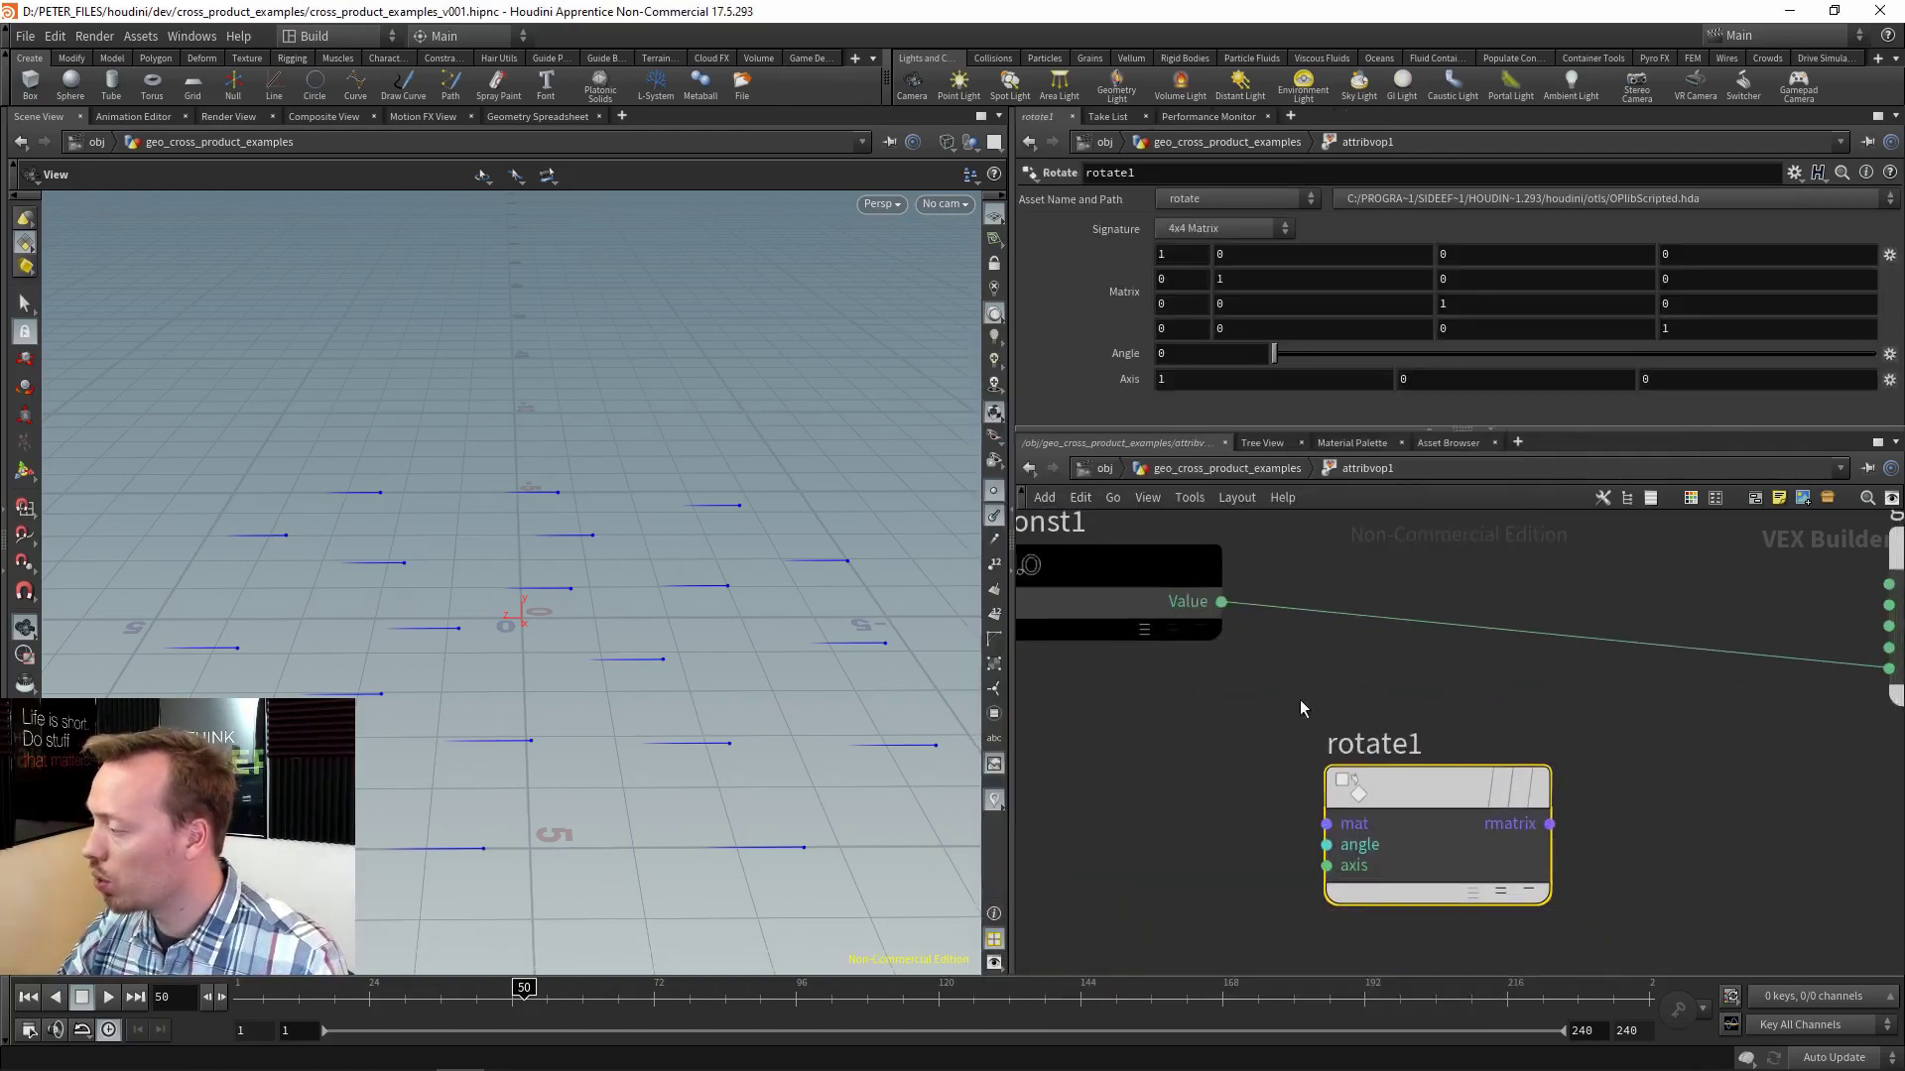
{"action": "left_click", "coordinate": [1219, 602]}
{"action": "key", "text": "Escape"}
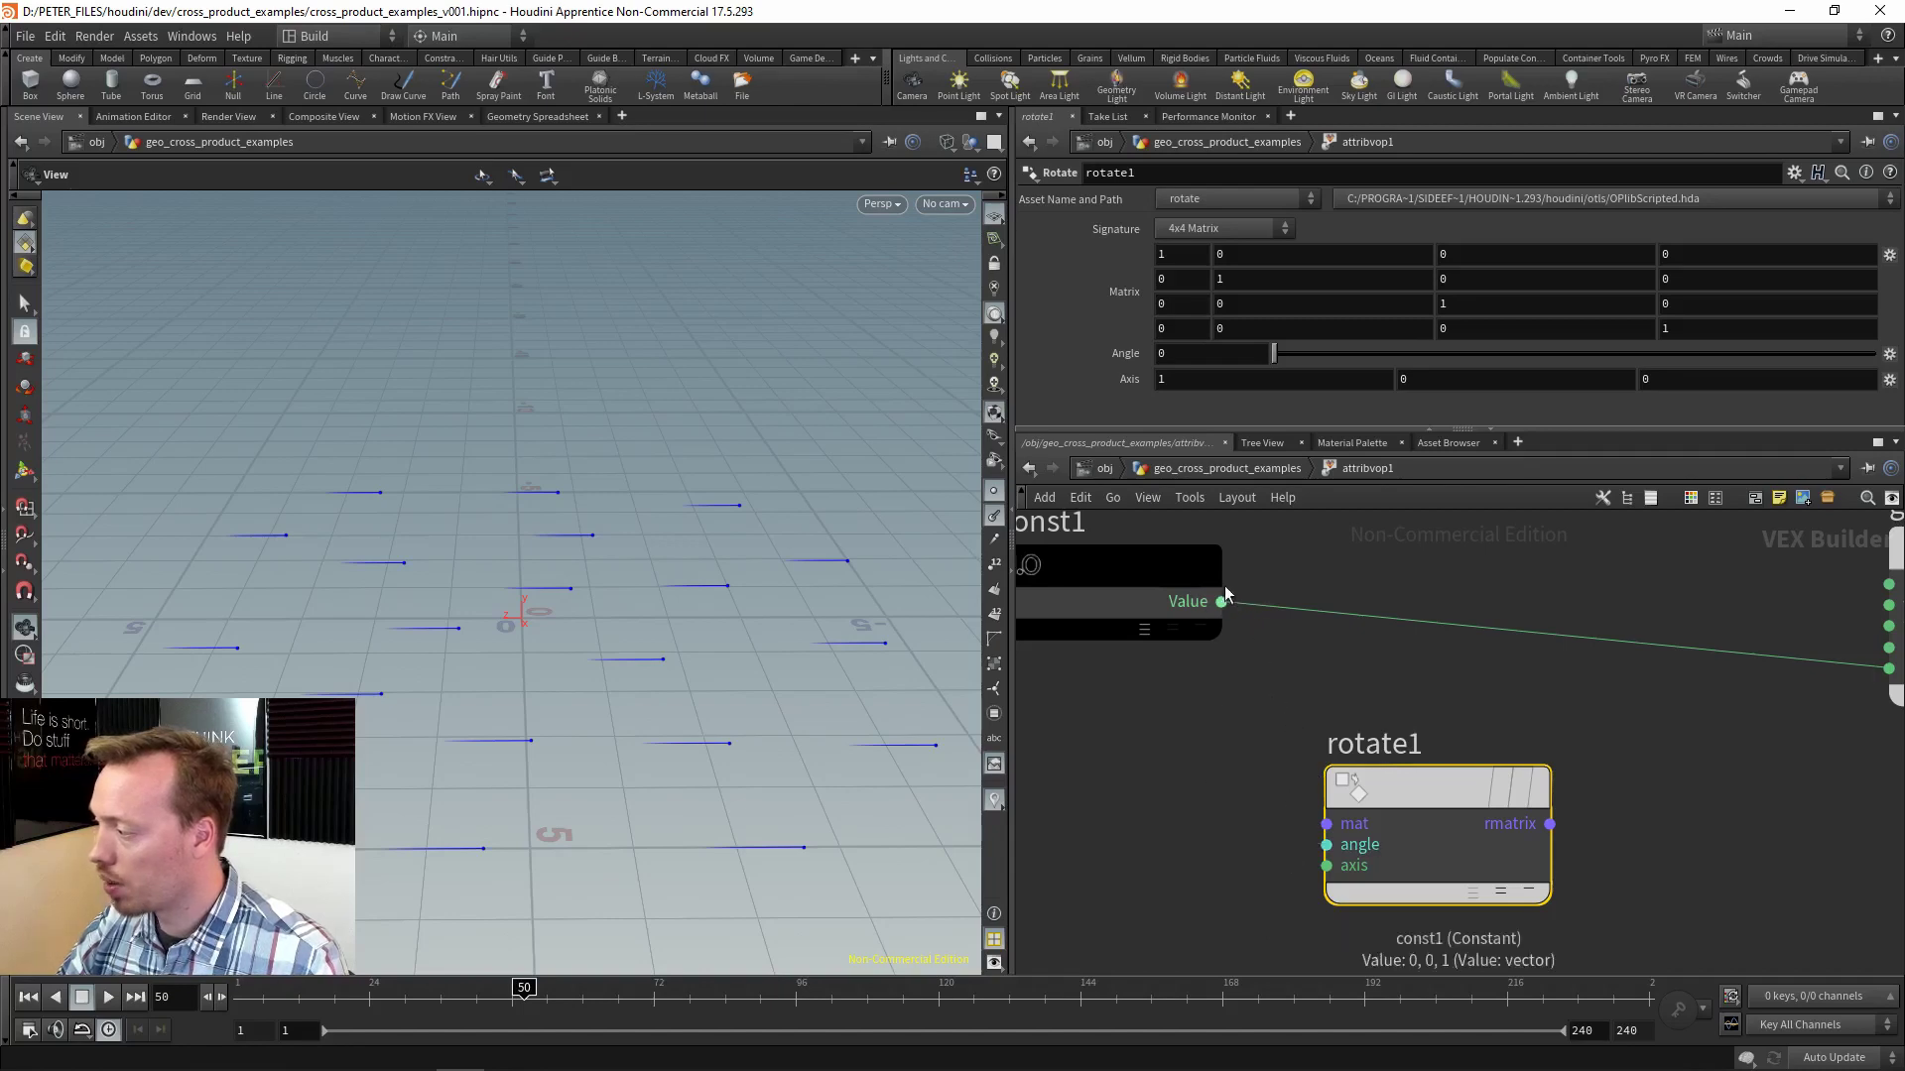
Reposition the Rotate node farther below and away from the constant, leaving free space at its inputs.
{"action": "scroll", "coordinate": [1372, 677], "scroll_direction": "down", "scroll_amount": 3}
{"action": "left_click_drag", "start_coordinate": [1455, 681], "coordinate": [1541, 738]}
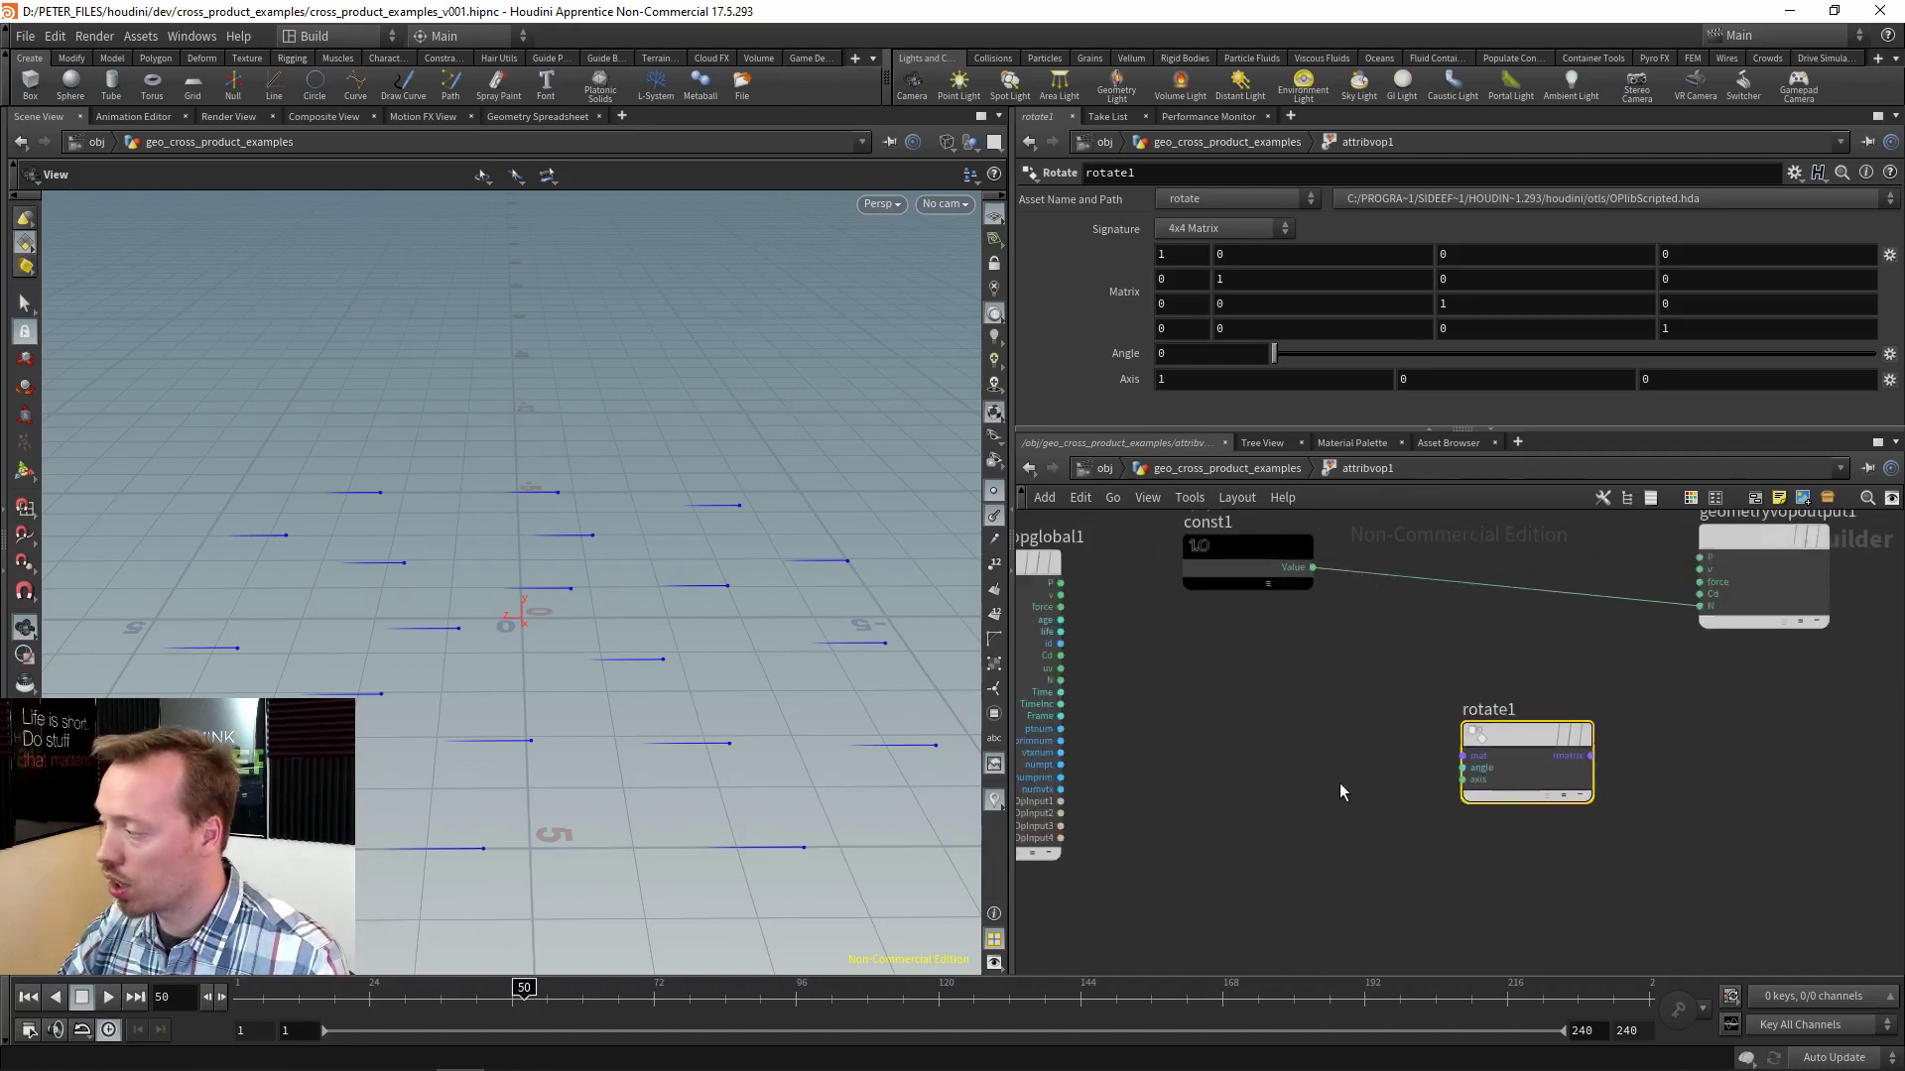
{"action": "middle_click_drag", "start_coordinate": [1377, 810], "coordinate": [1318, 701]}
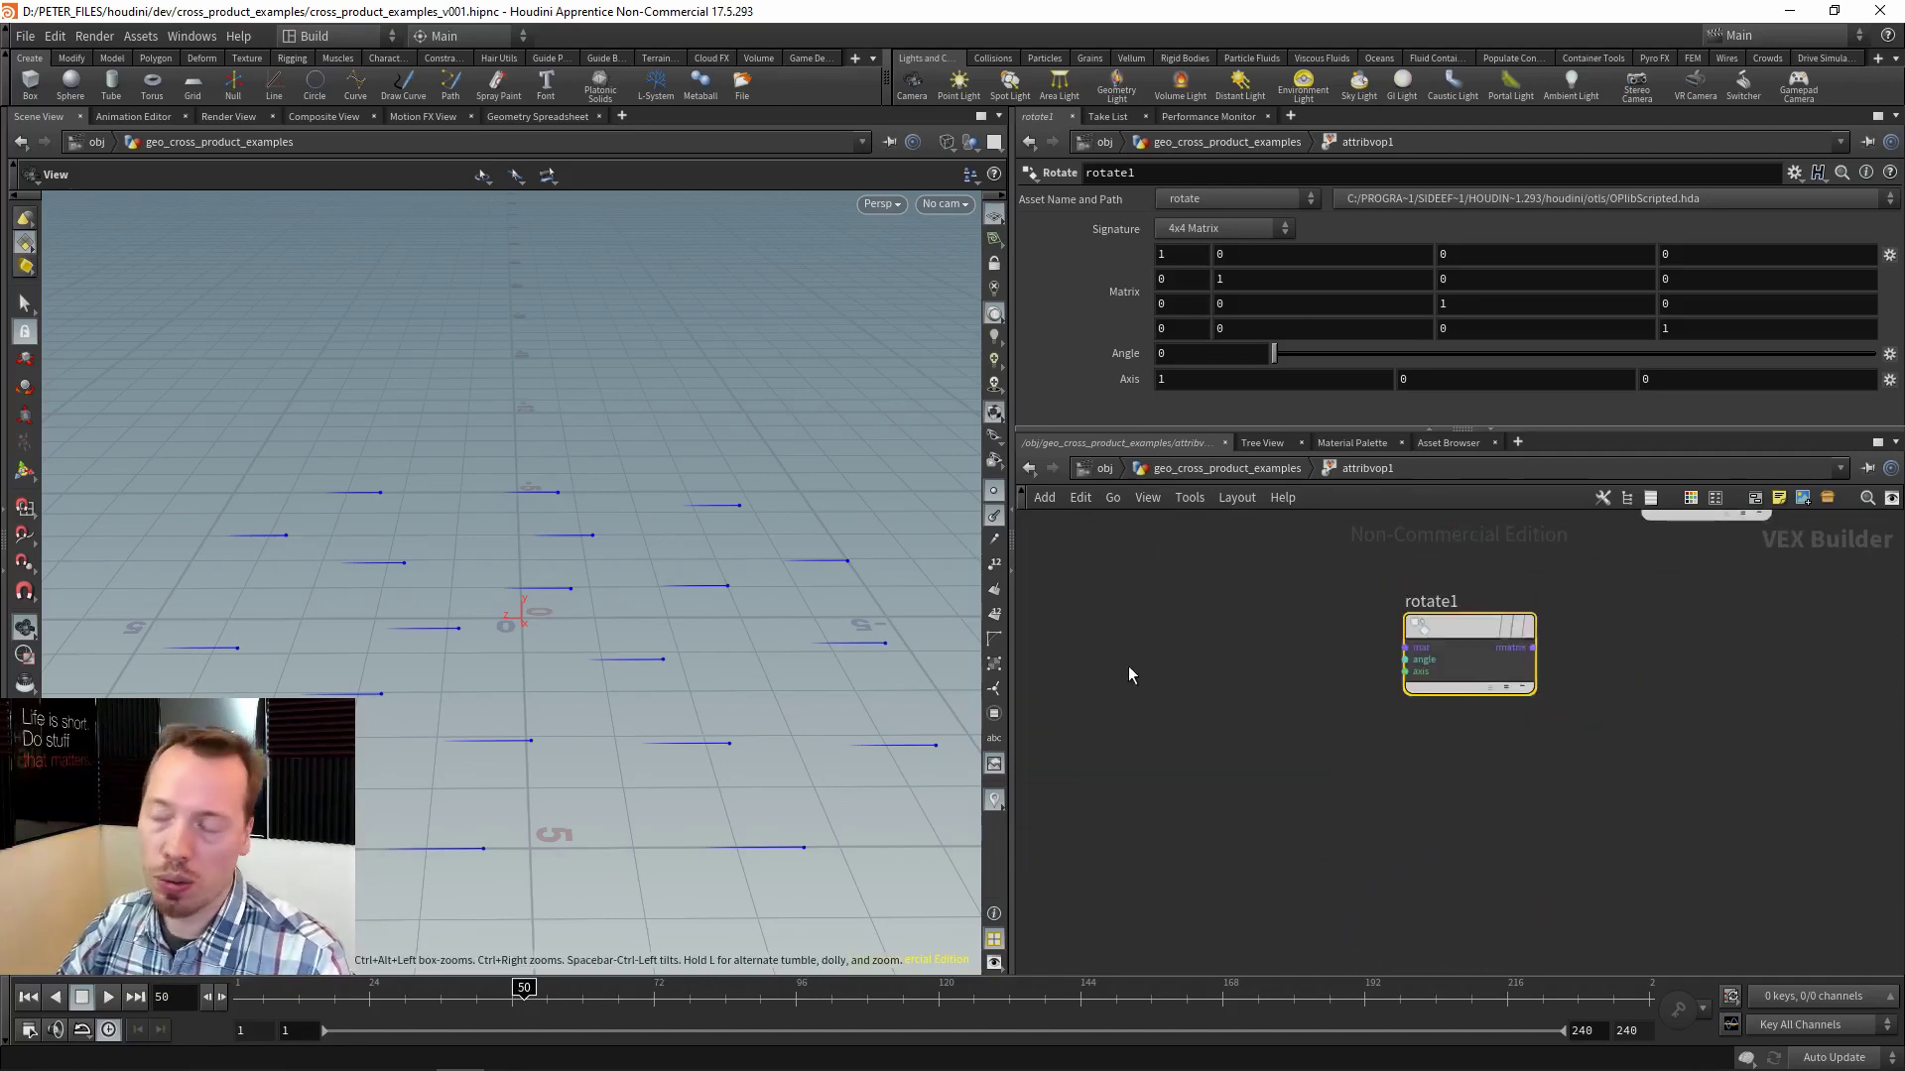
{"action": "scroll", "coordinate": [1409, 699], "scroll_direction": "up", "scroll_amount": 4}
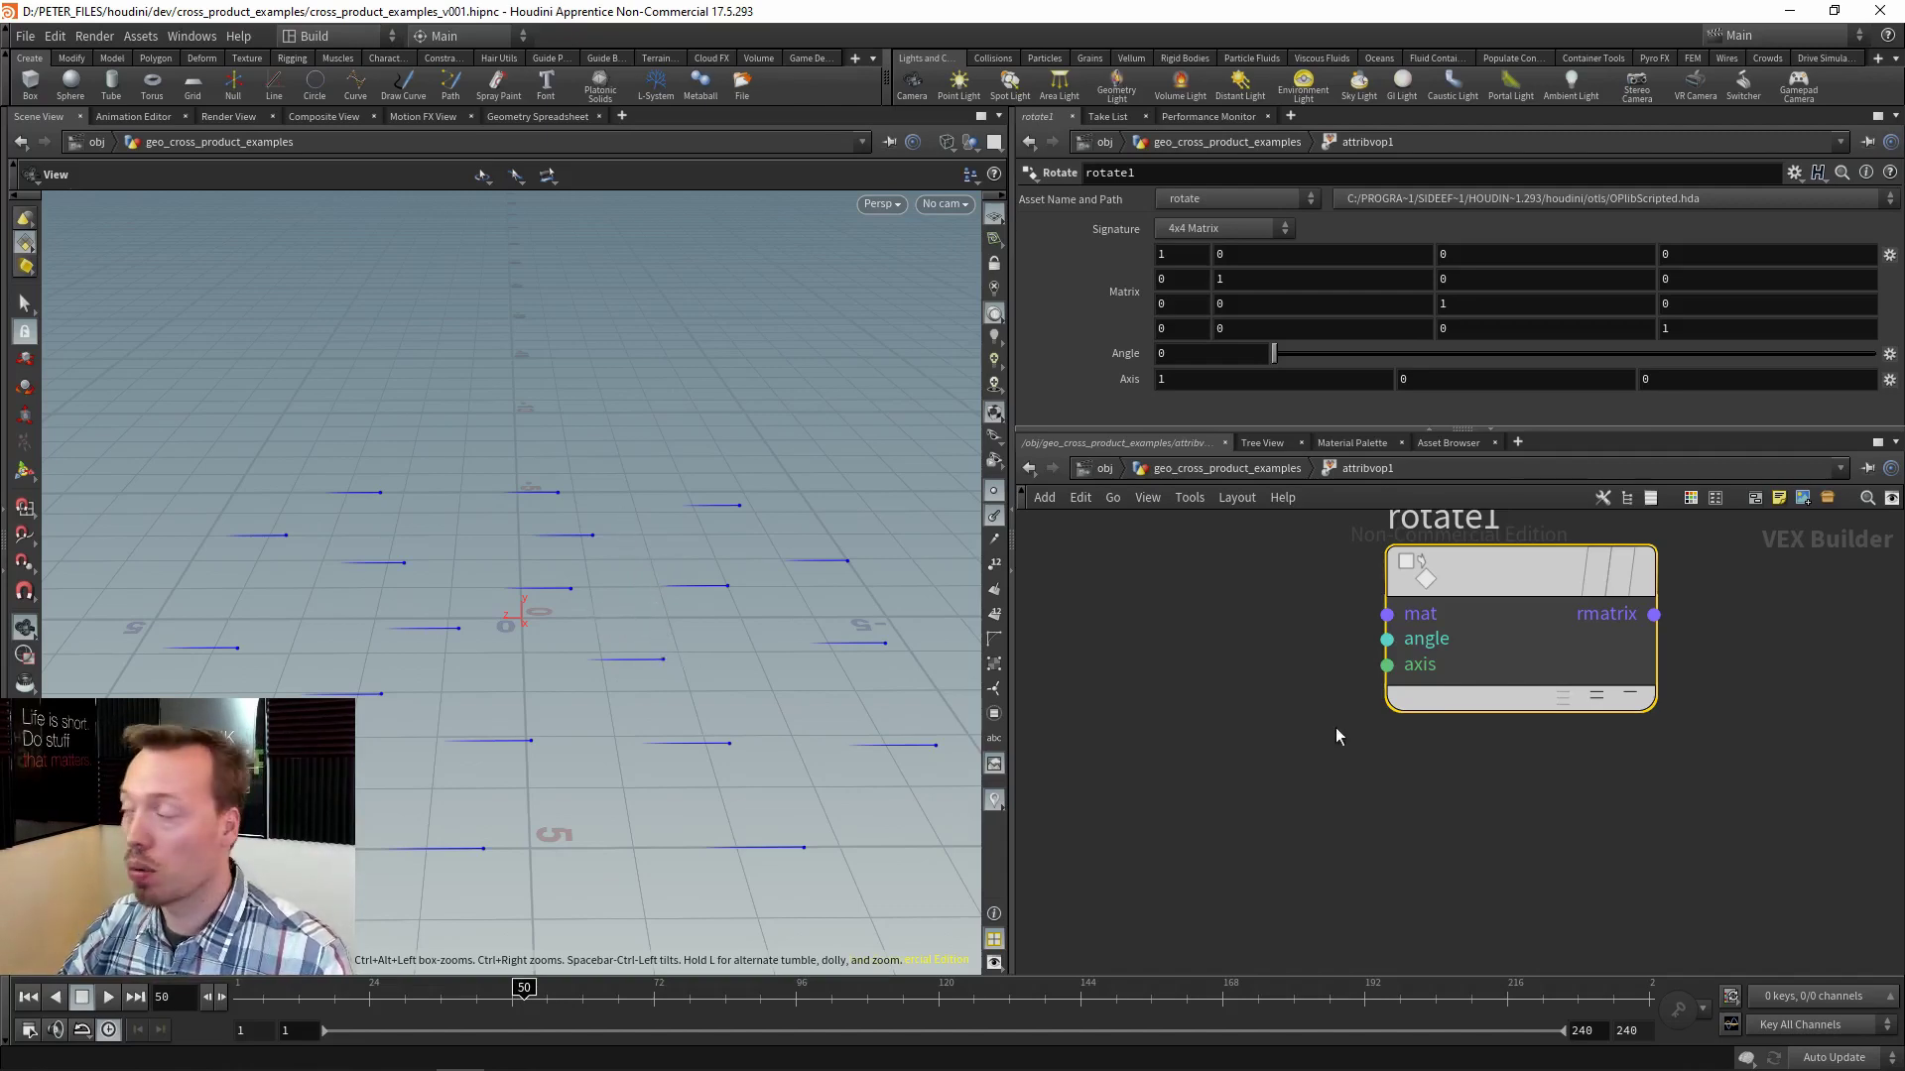
{"action": "scroll", "coordinate": [1339, 744], "scroll_direction": "down", "scroll_amount": 5}
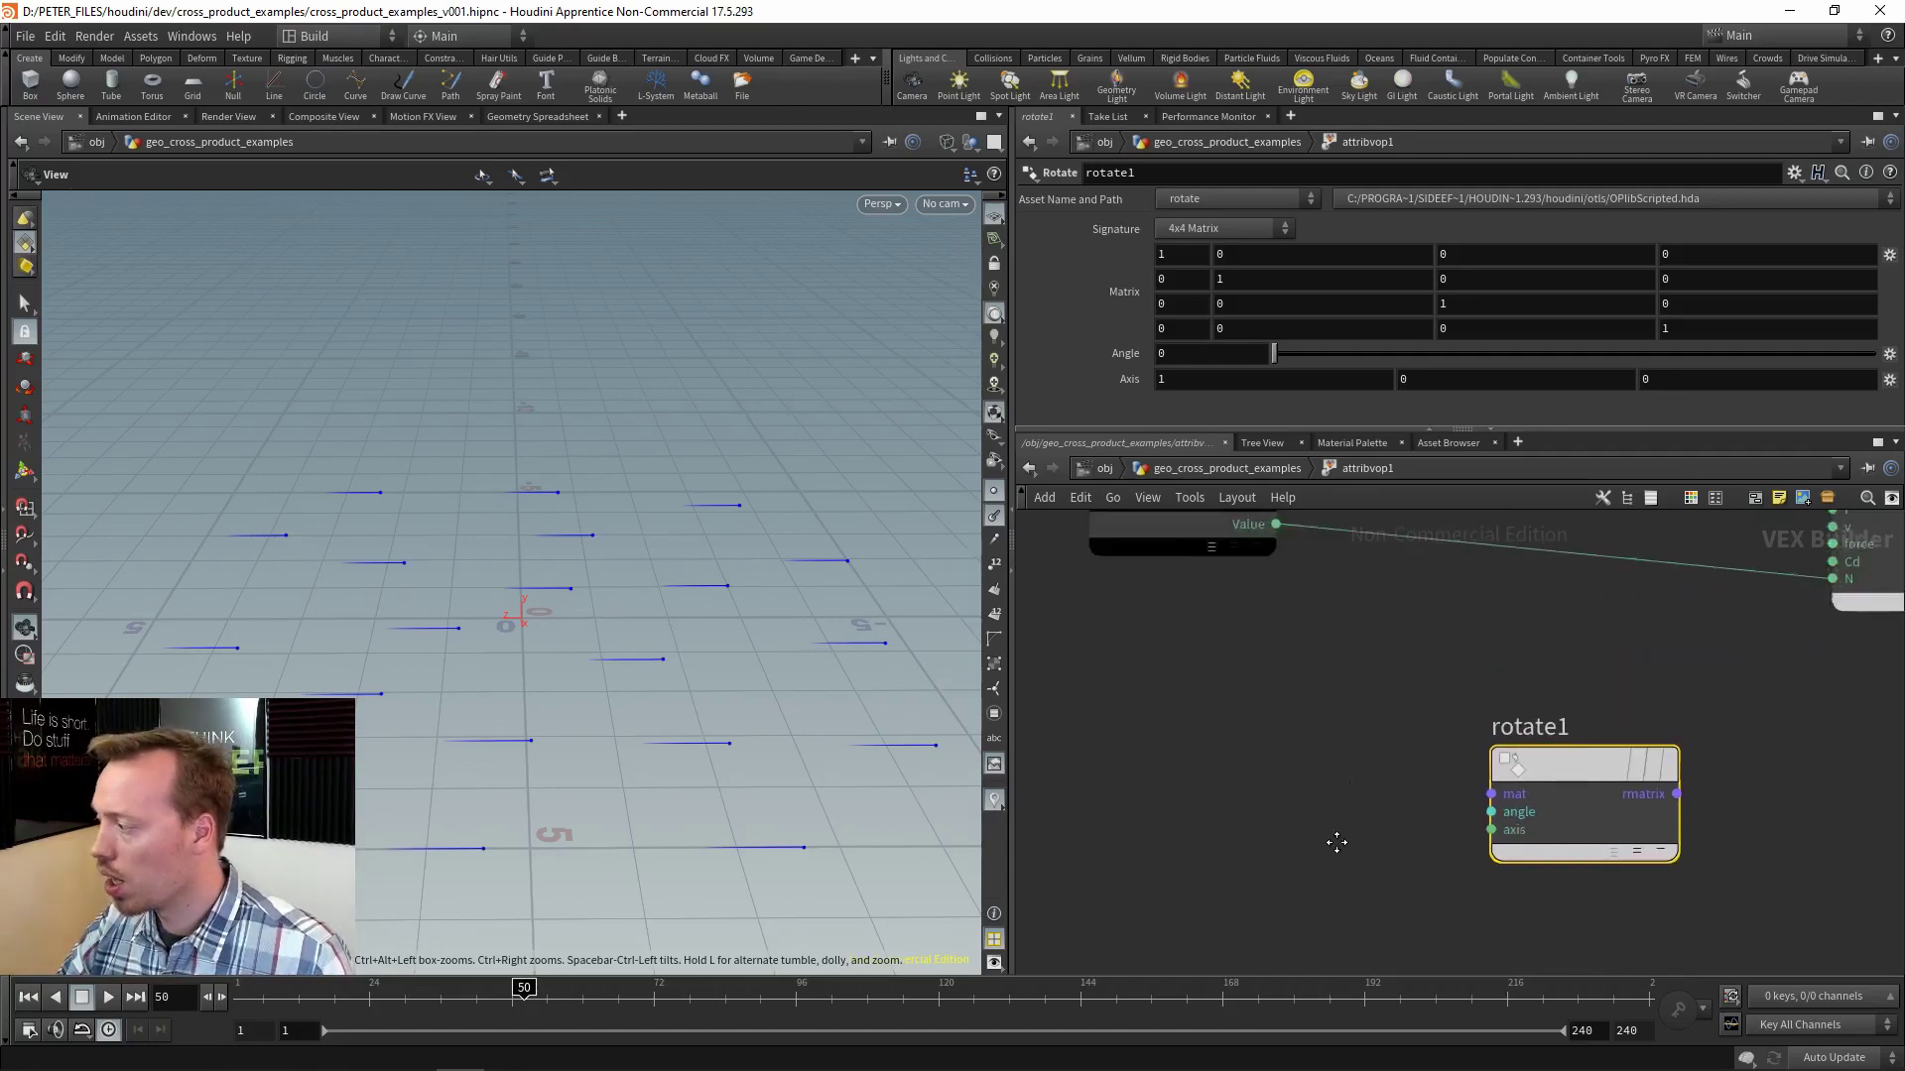
{"action": "left_click_drag", "start_coordinate": [1573, 801], "coordinate": [1629, 791]}
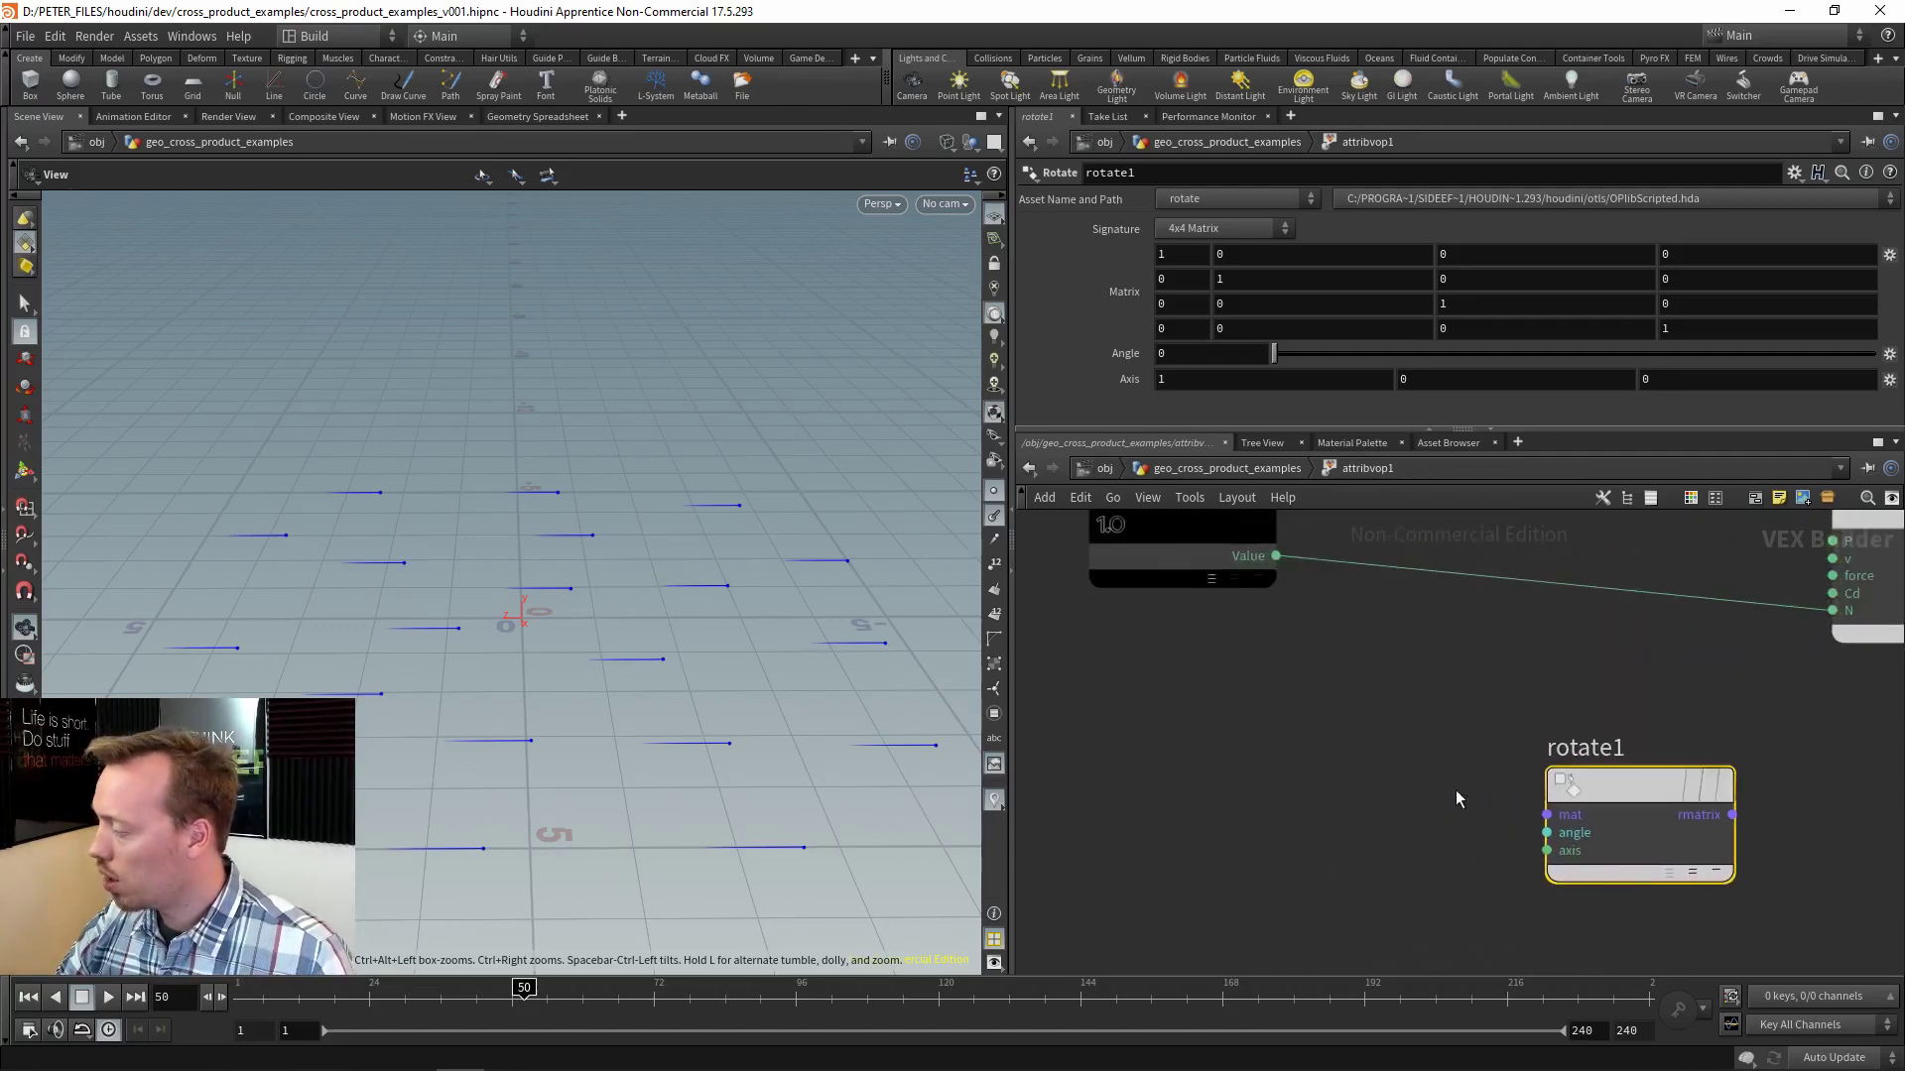
{"action": "middle_click_drag", "start_coordinate": [1439, 832], "coordinate": [1439, 789]}
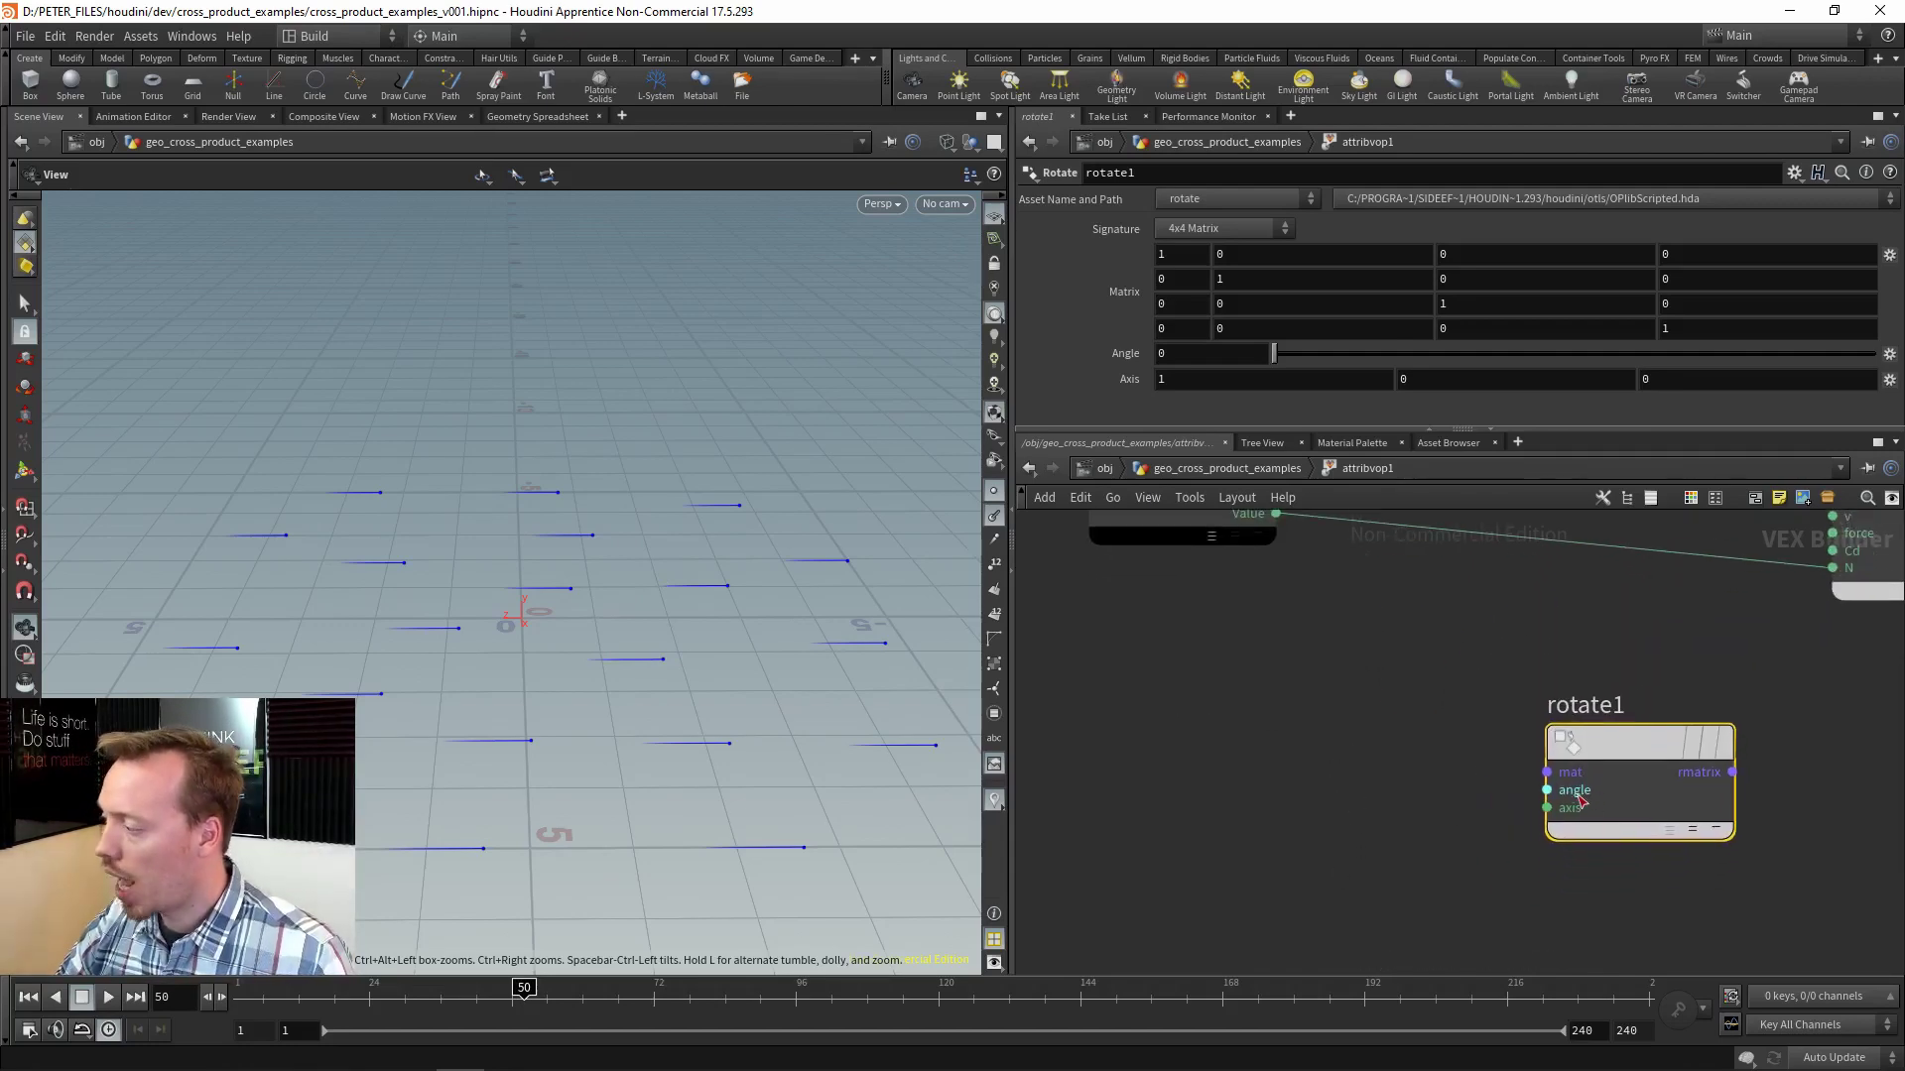
{"action": "middle_click_drag", "start_coordinate": [1369, 808], "coordinate": [1386, 770]}
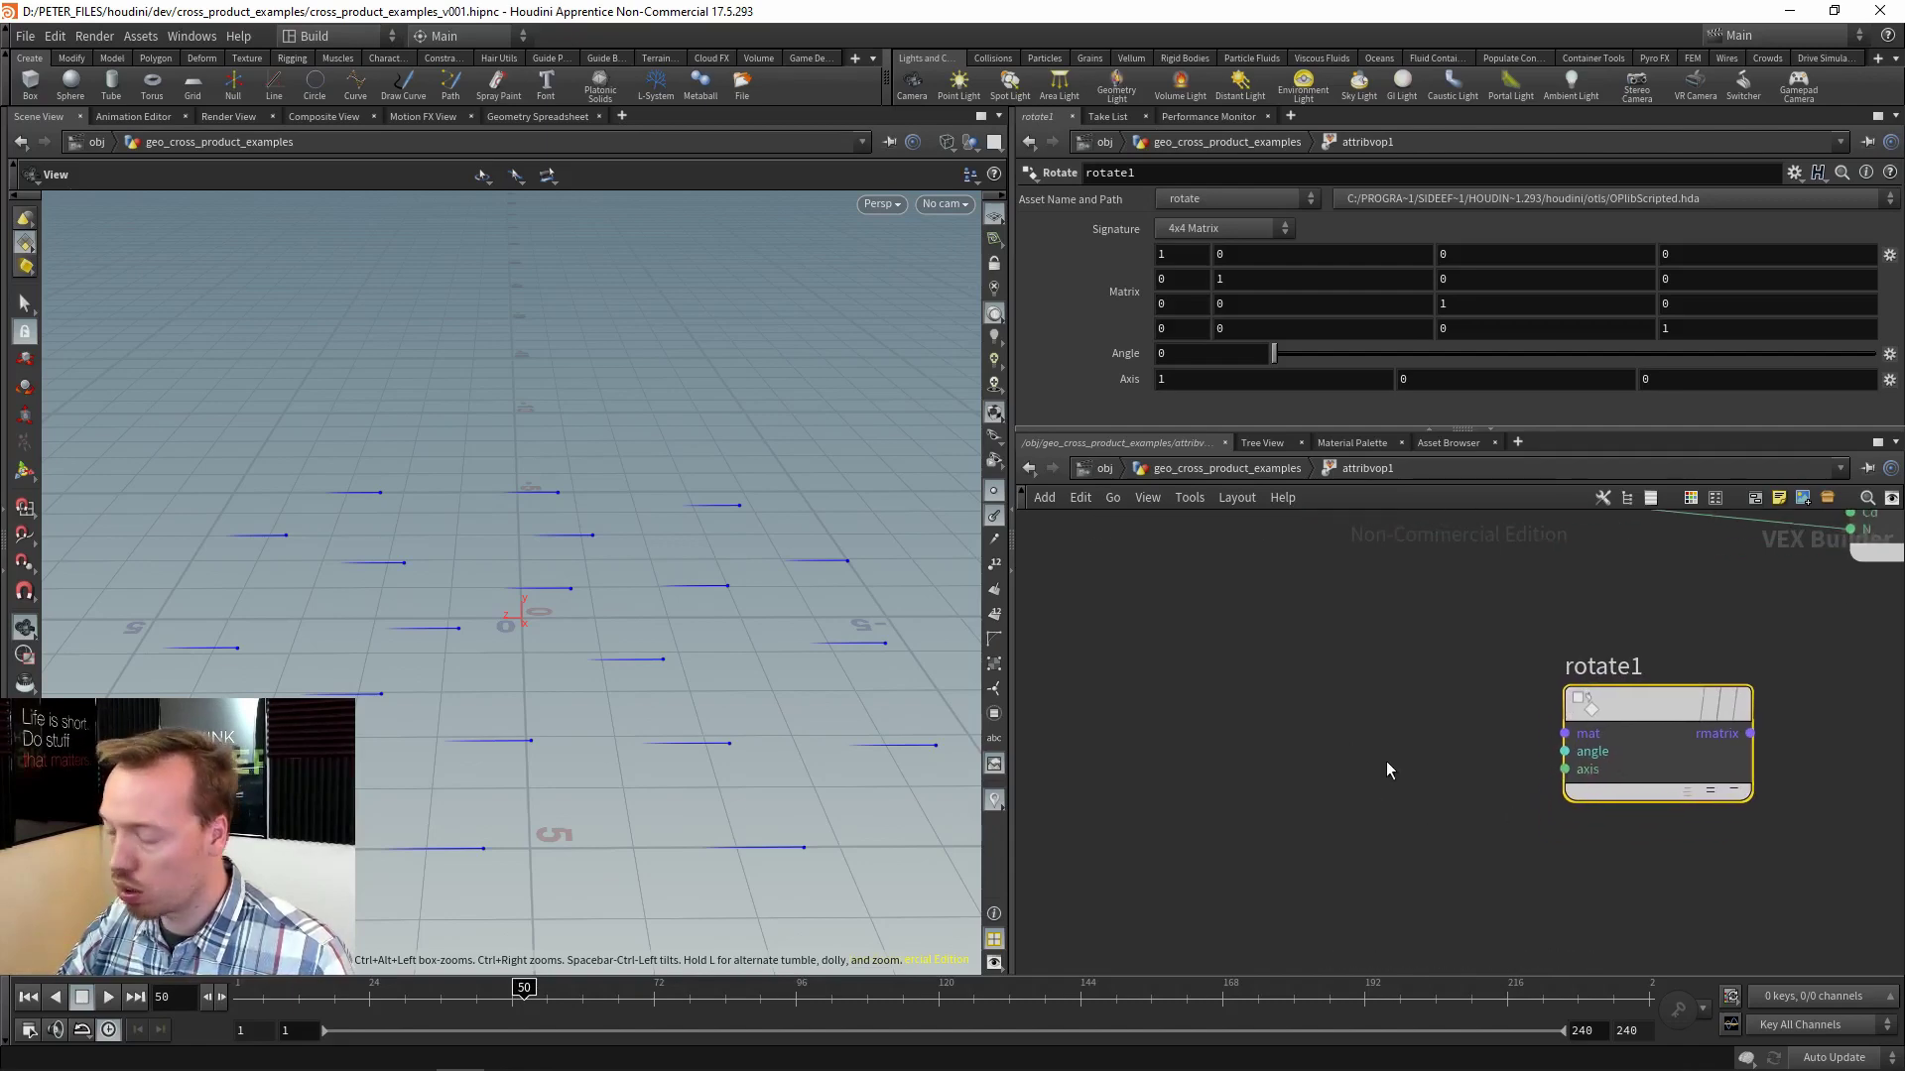
Create a Constant node for the Rotate node's axis input and place it beside the Rotate node.
{"action": "right_click", "coordinate": [1588, 770]}
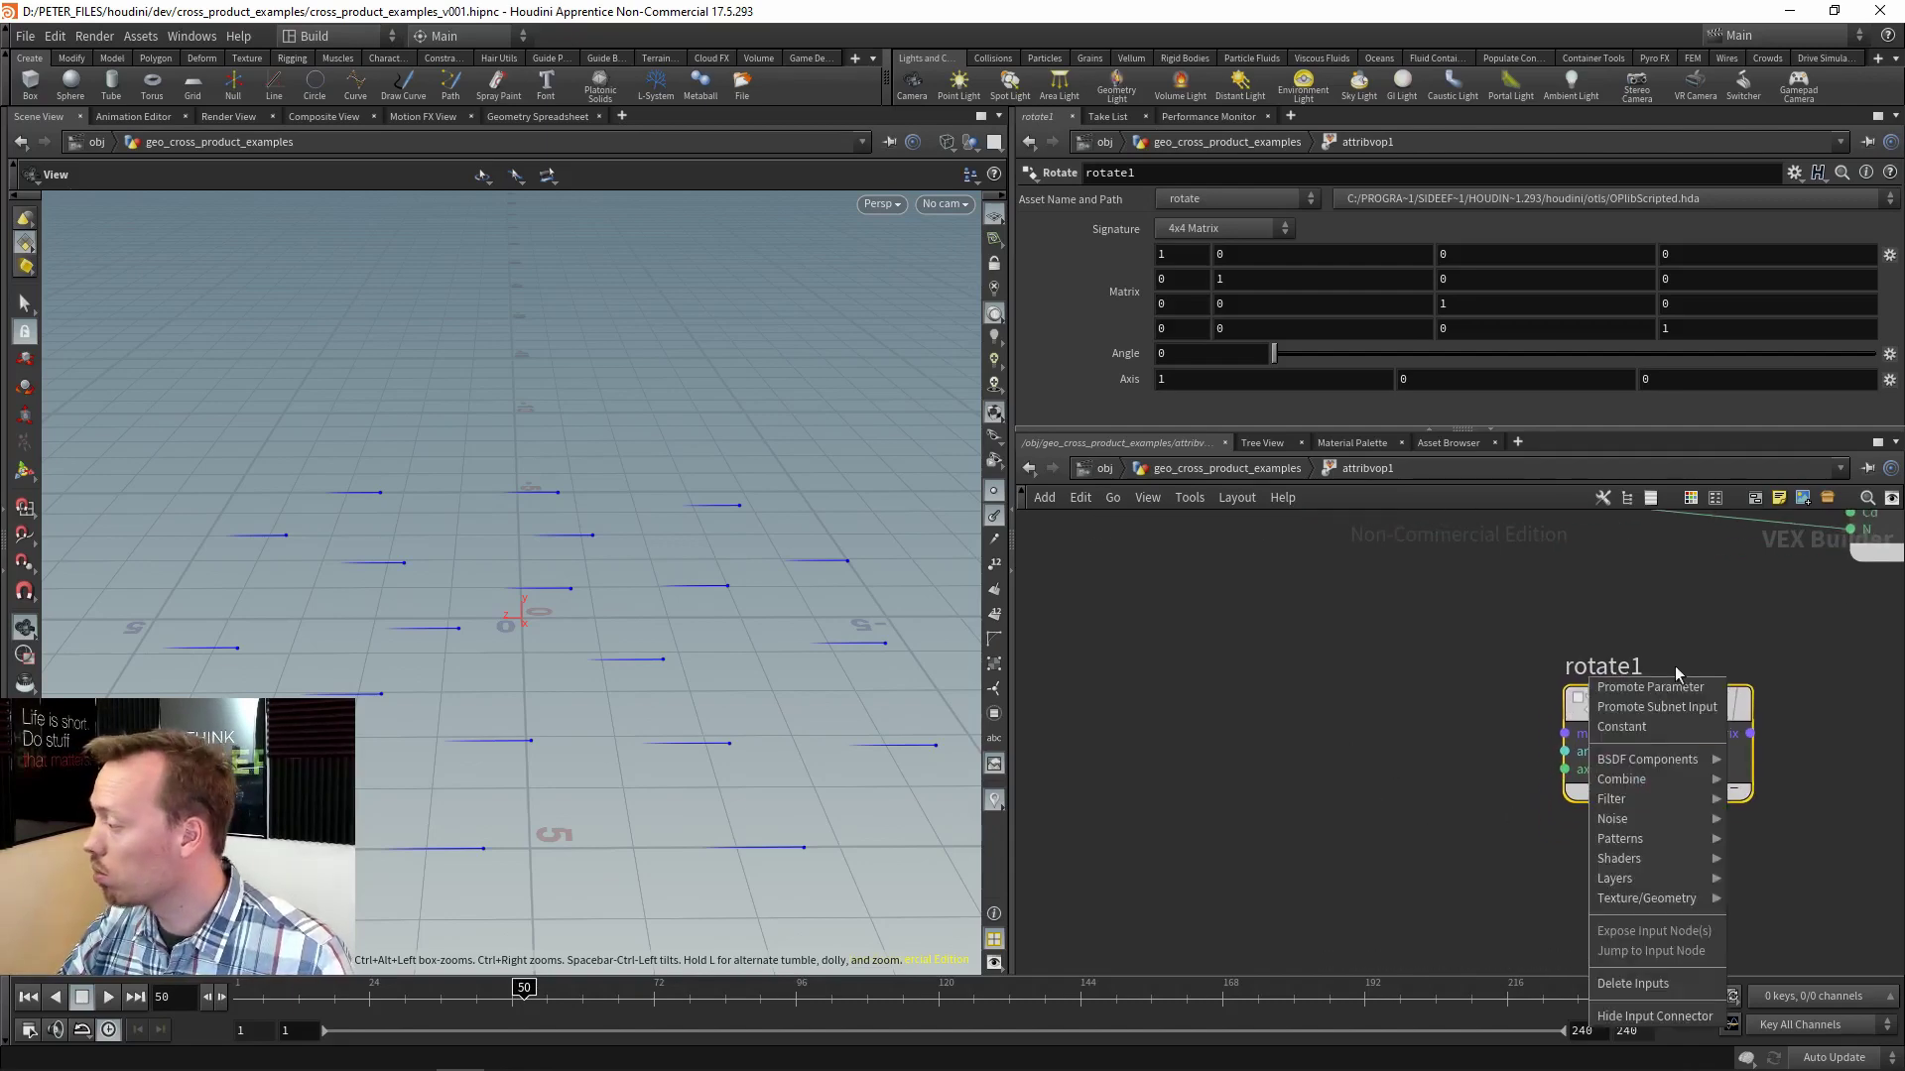
{"action": "left_click", "coordinate": [1641, 726]}
{"action": "left_click_drag", "start_coordinate": [1391, 706], "coordinate": [1308, 770]}
{"action": "left_click_drag", "start_coordinate": [1346, 647], "coordinate": [1291, 804]}
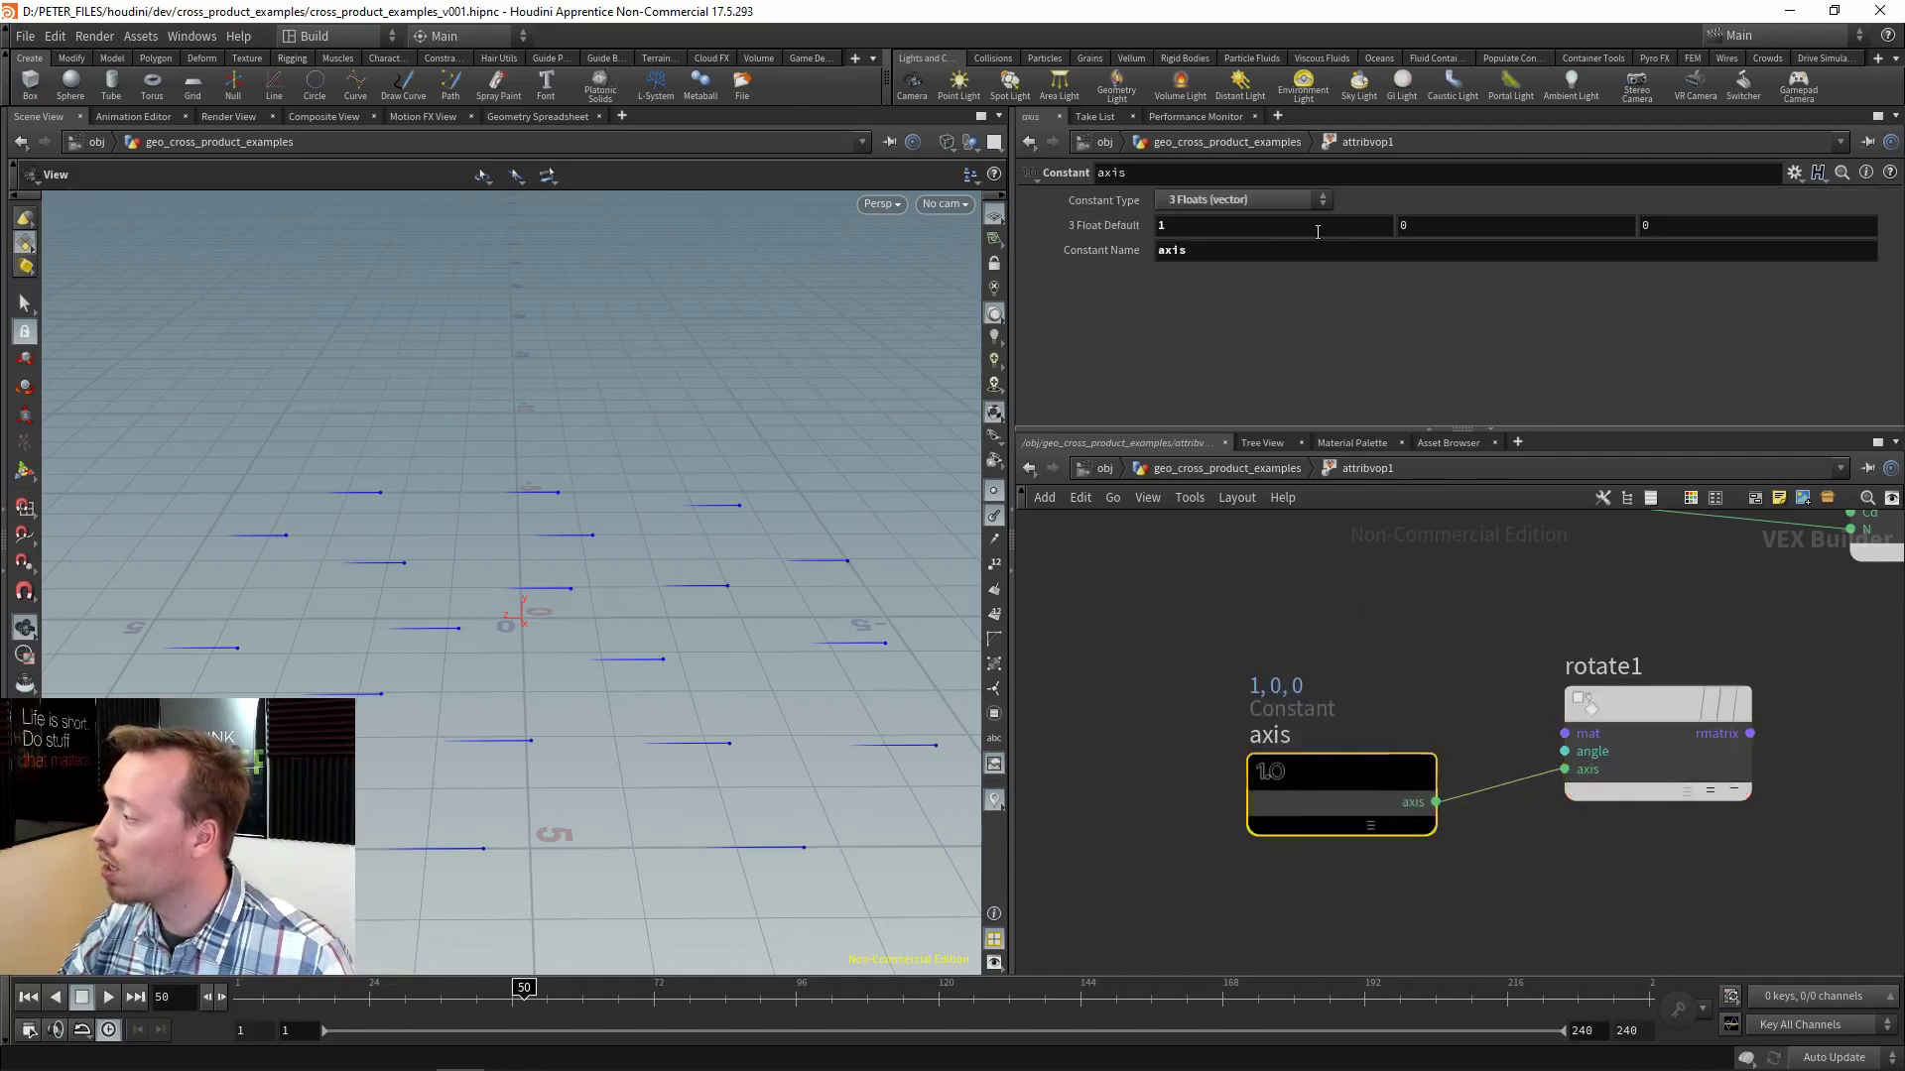
Set the axis constant to 0, 1, 0.
{"action": "left_click", "coordinate": [1324, 232]}
{"action": "key", "text": "Tab"}
{"action": "type", "text": "1"}
{"action": "left_click", "coordinate": [1325, 234]}
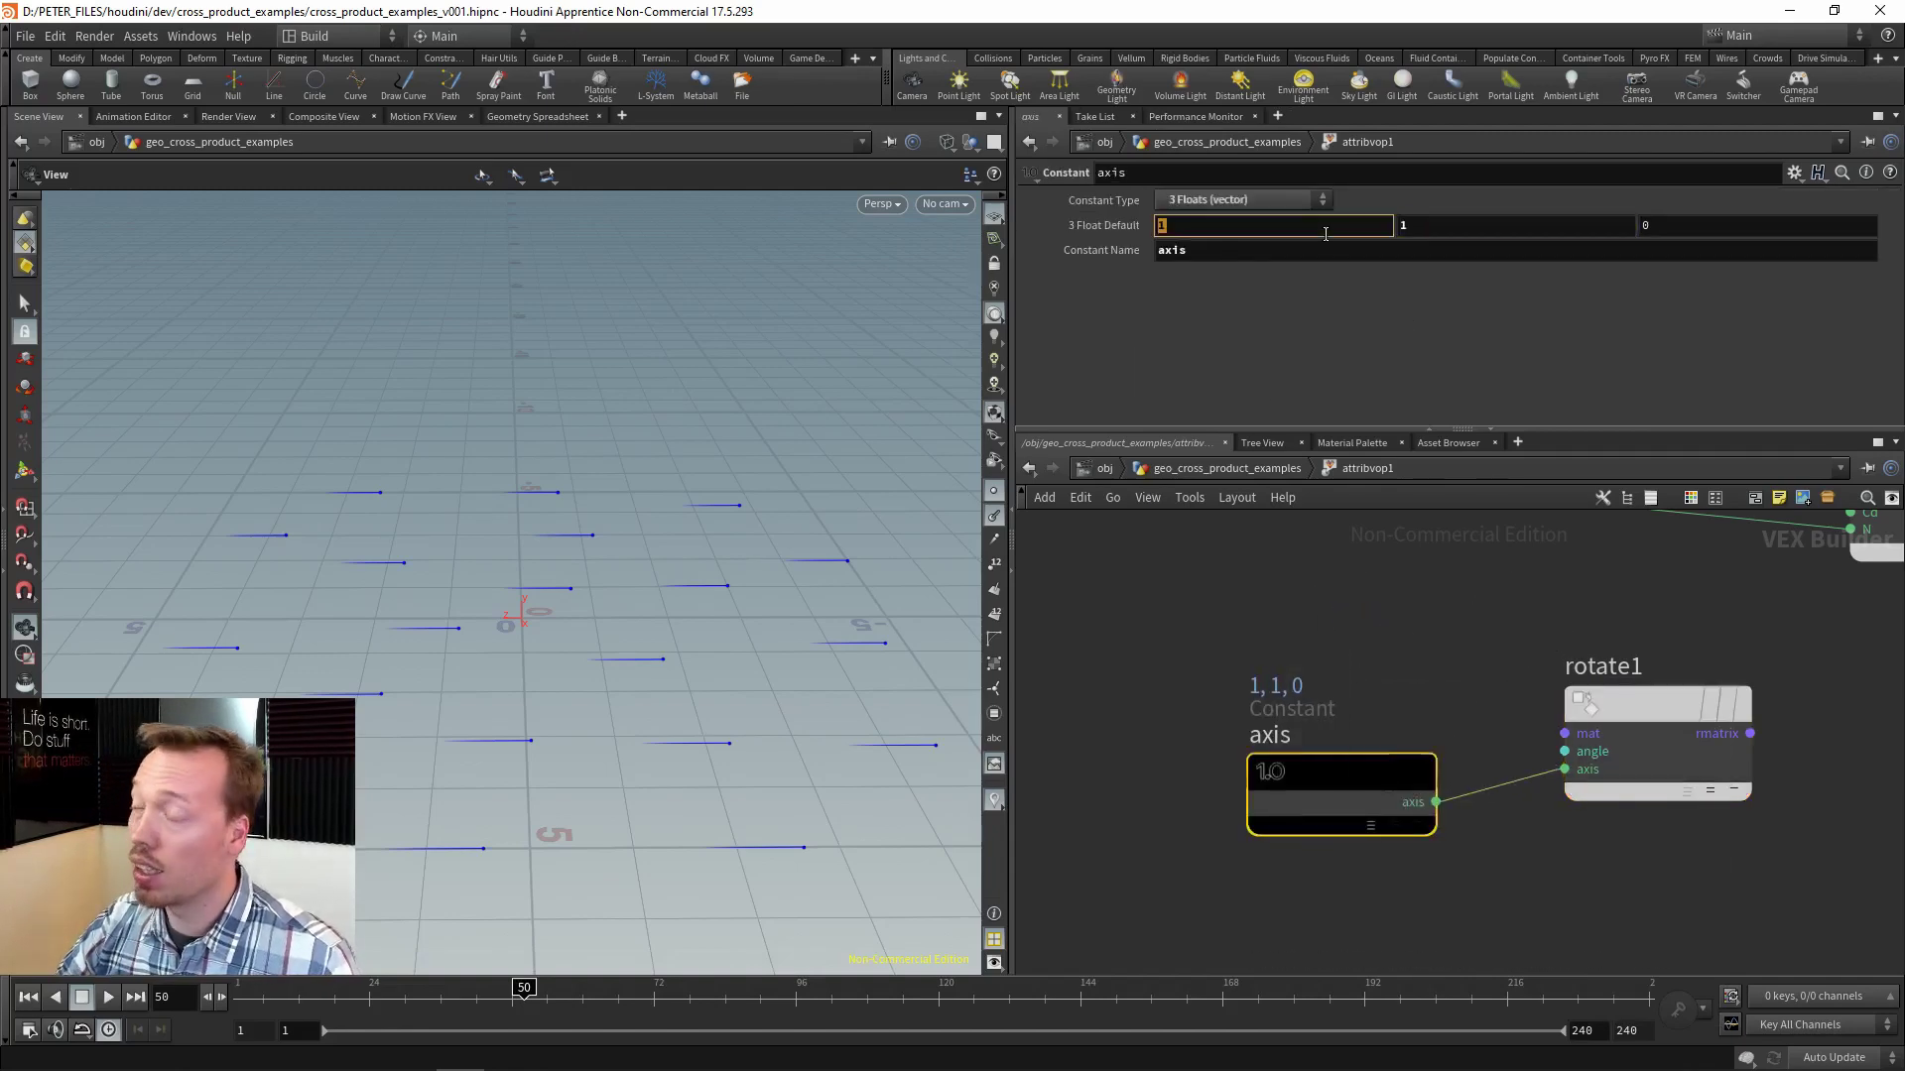
{"action": "type", "text": "0"}
{"action": "key", "text": "Return"}
{"action": "left_click", "coordinate": [1409, 622]}
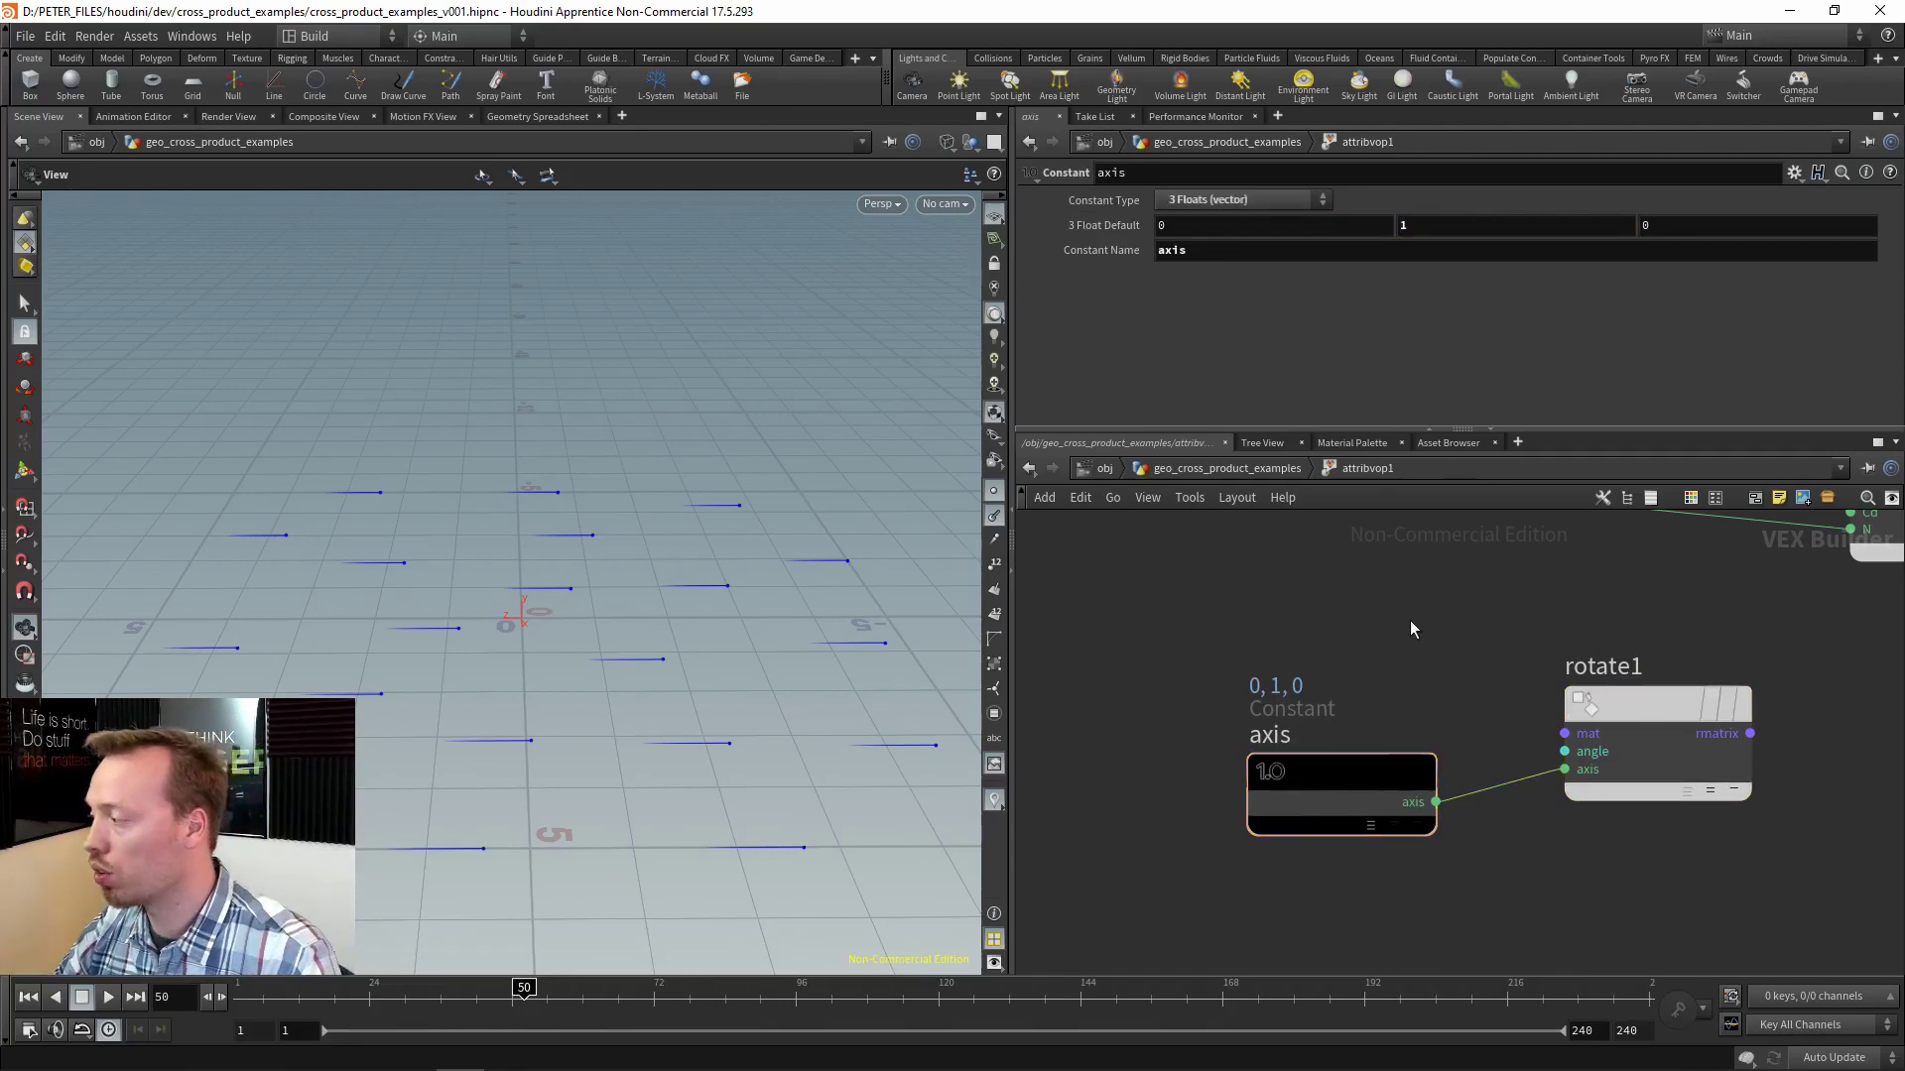
Move the axis constant lower and promote the Rotate node's angle input to a parameter, placing its node beside Rotate.
{"action": "middle_click_drag", "start_coordinate": [1536, 639], "coordinate": [1436, 545]}
{"action": "left_click_drag", "start_coordinate": [1258, 698], "coordinate": [1276, 897]}
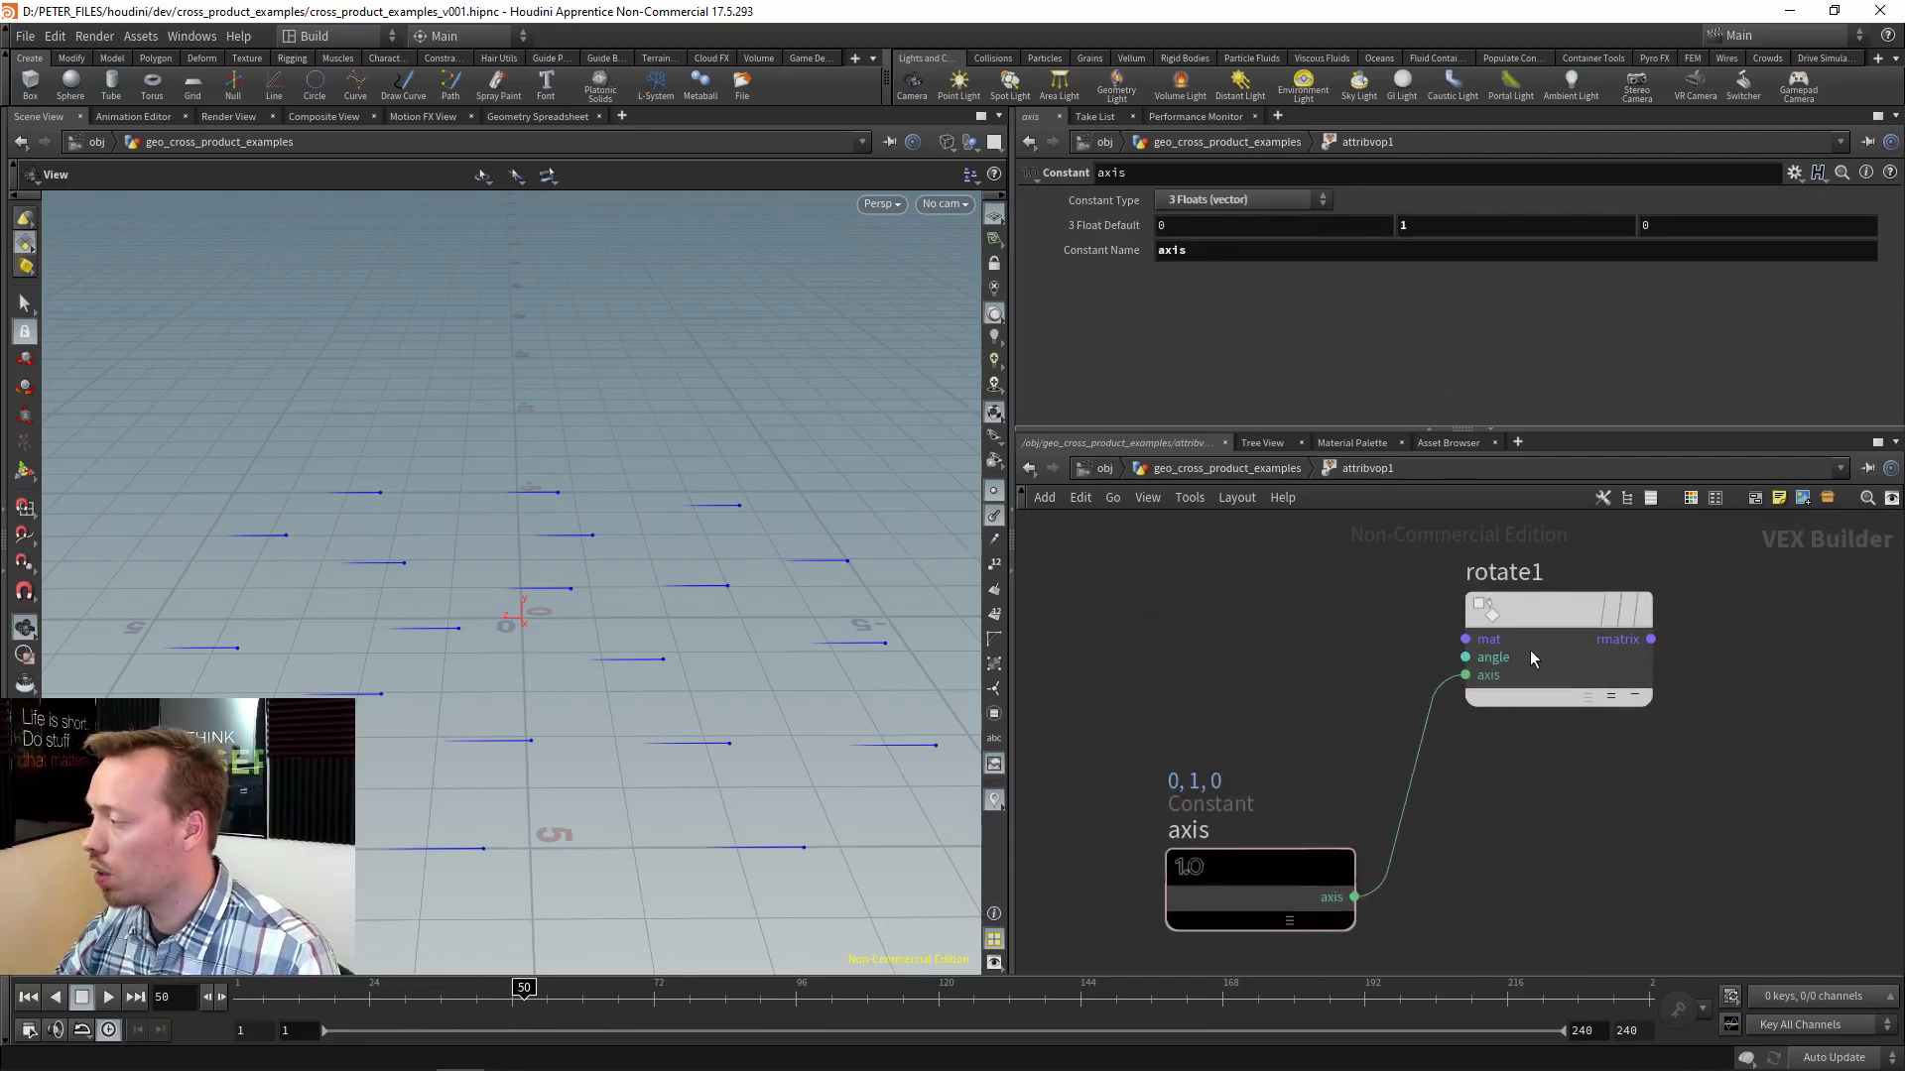
{"action": "right_click", "coordinate": [1480, 661]}
{"action": "left_click", "coordinate": [1538, 673]}
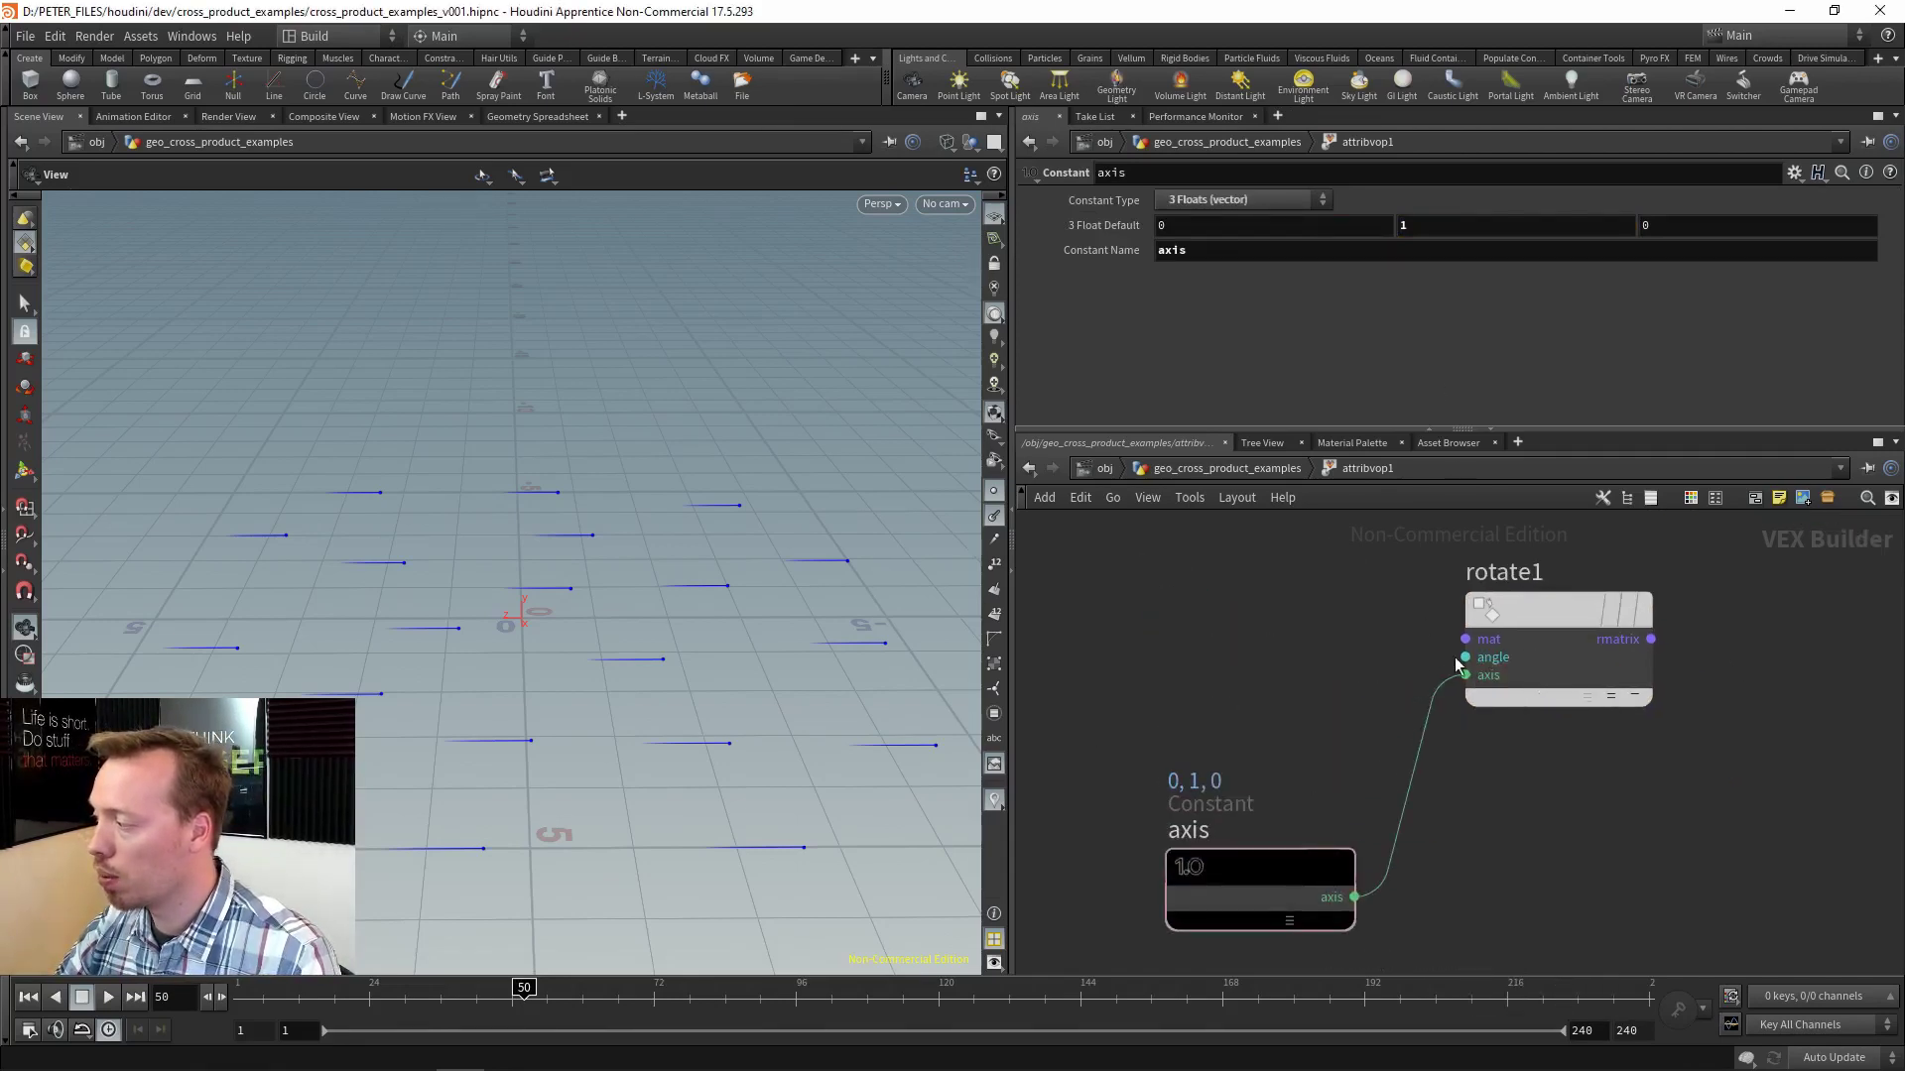
{"action": "left_click_drag", "start_coordinate": [1439, 654], "coordinate": [1147, 614]}
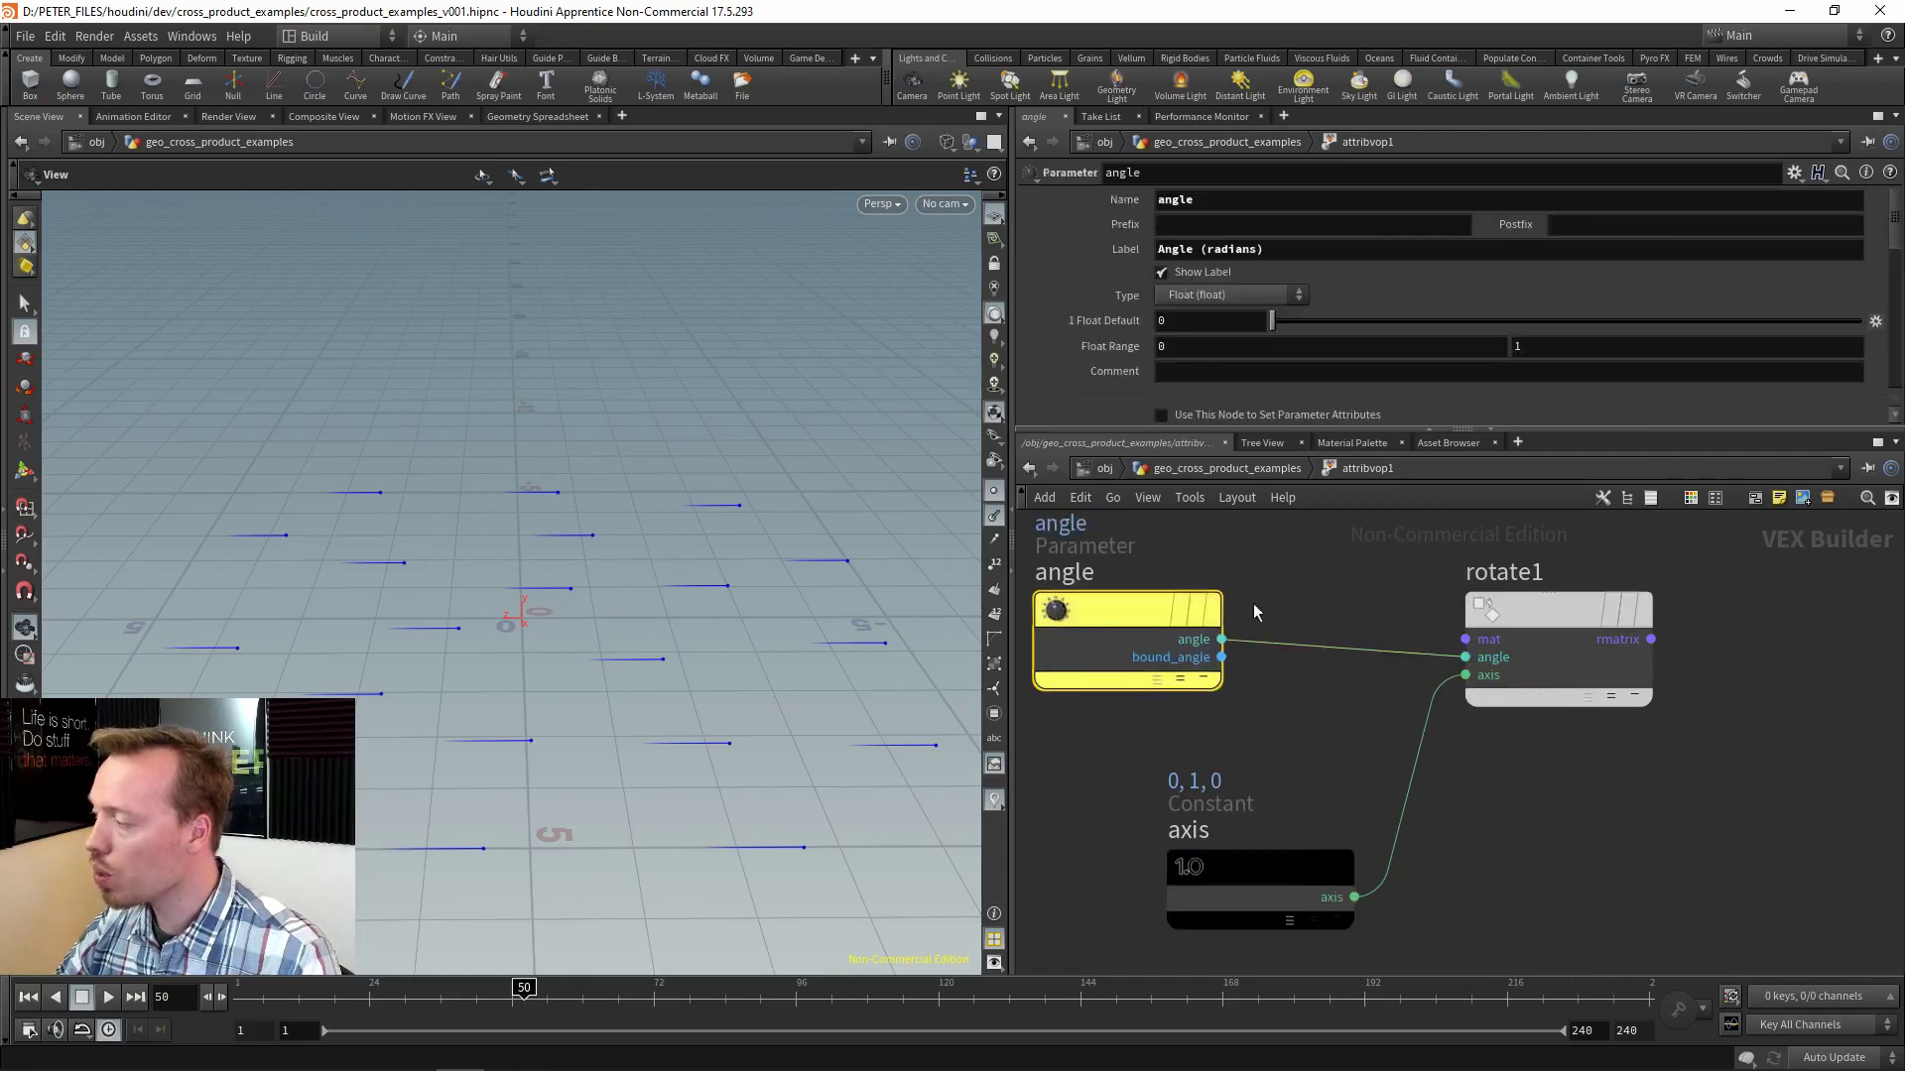
Insert a Multiply node into the wire between the 0, 0, 1 constant and the output node's N input.
{"action": "middle_click_drag", "start_coordinate": [1350, 600], "coordinate": [1356, 648]}
{"action": "scroll", "coordinate": [1356, 648], "scroll_direction": "down", "scroll_amount": 3}
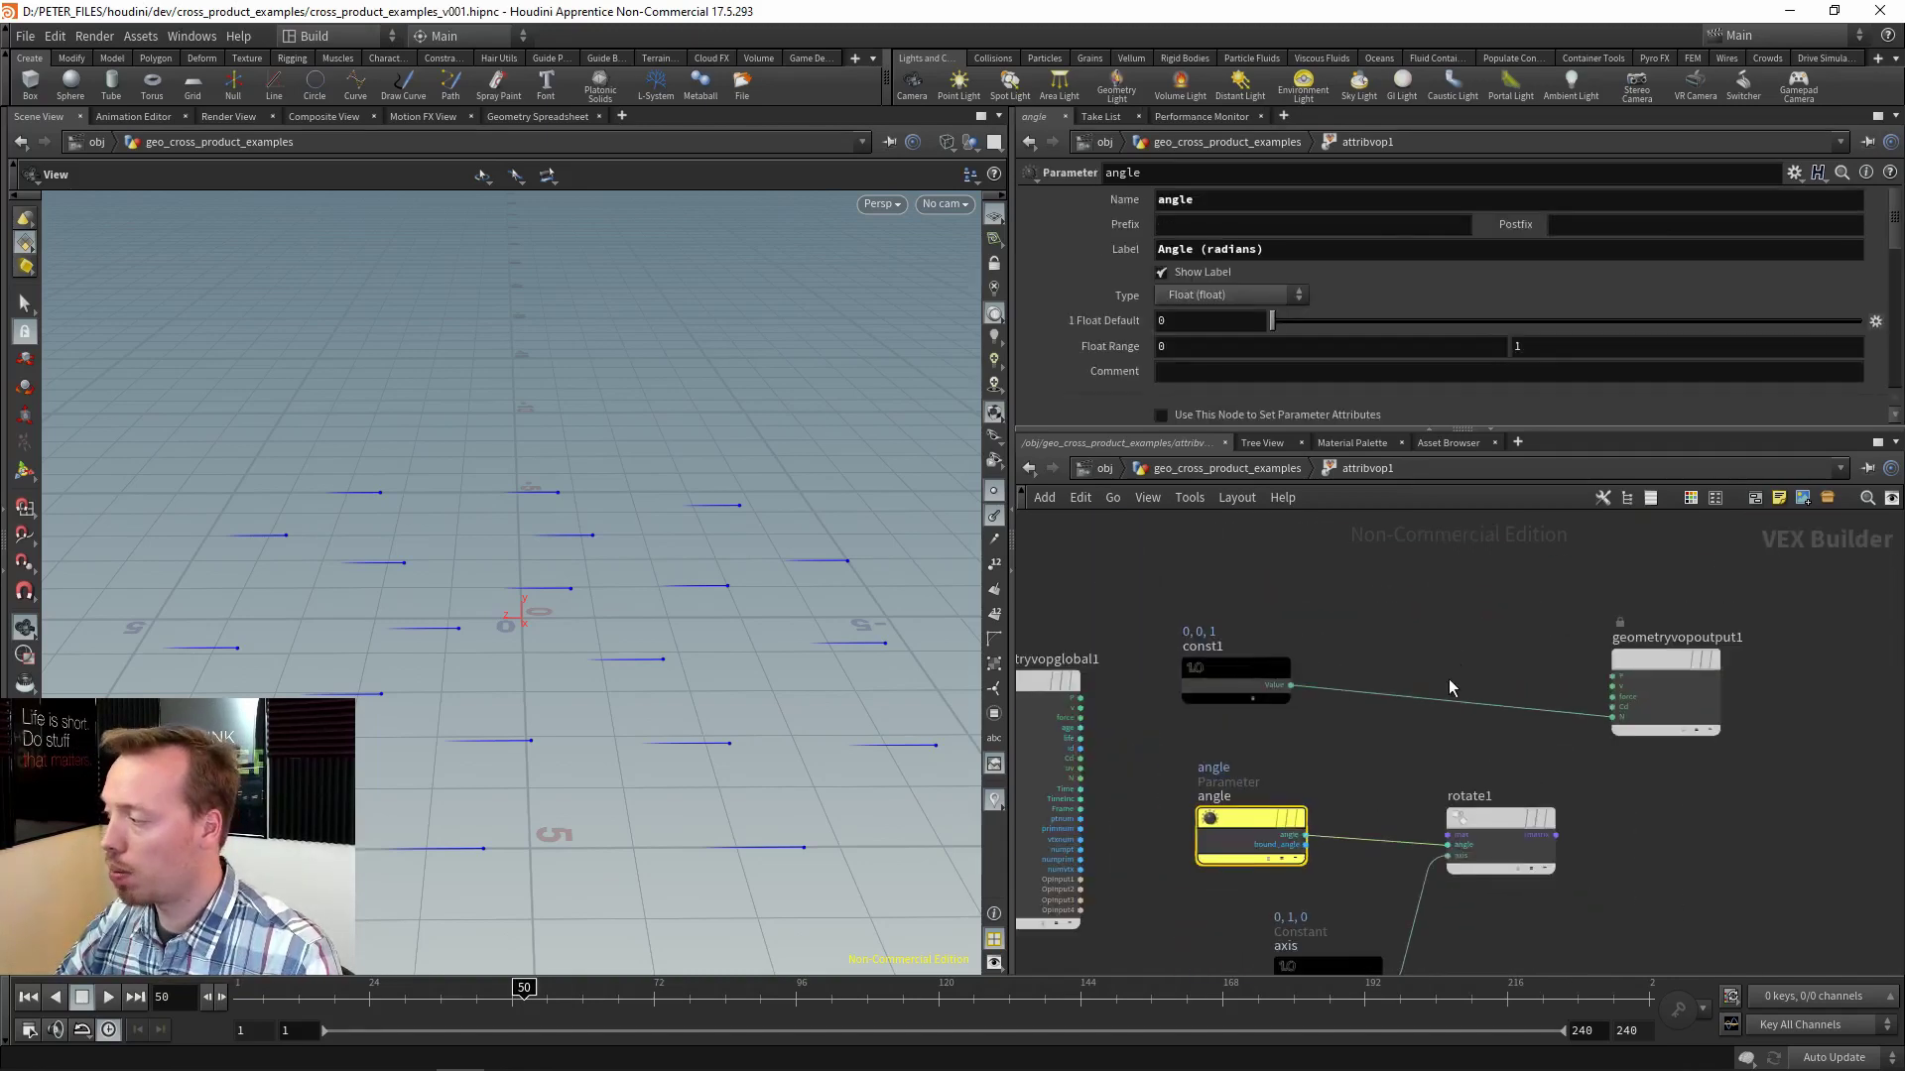
{"action": "key", "text": "Tab"}
{"action": "type", "text": "mul"}
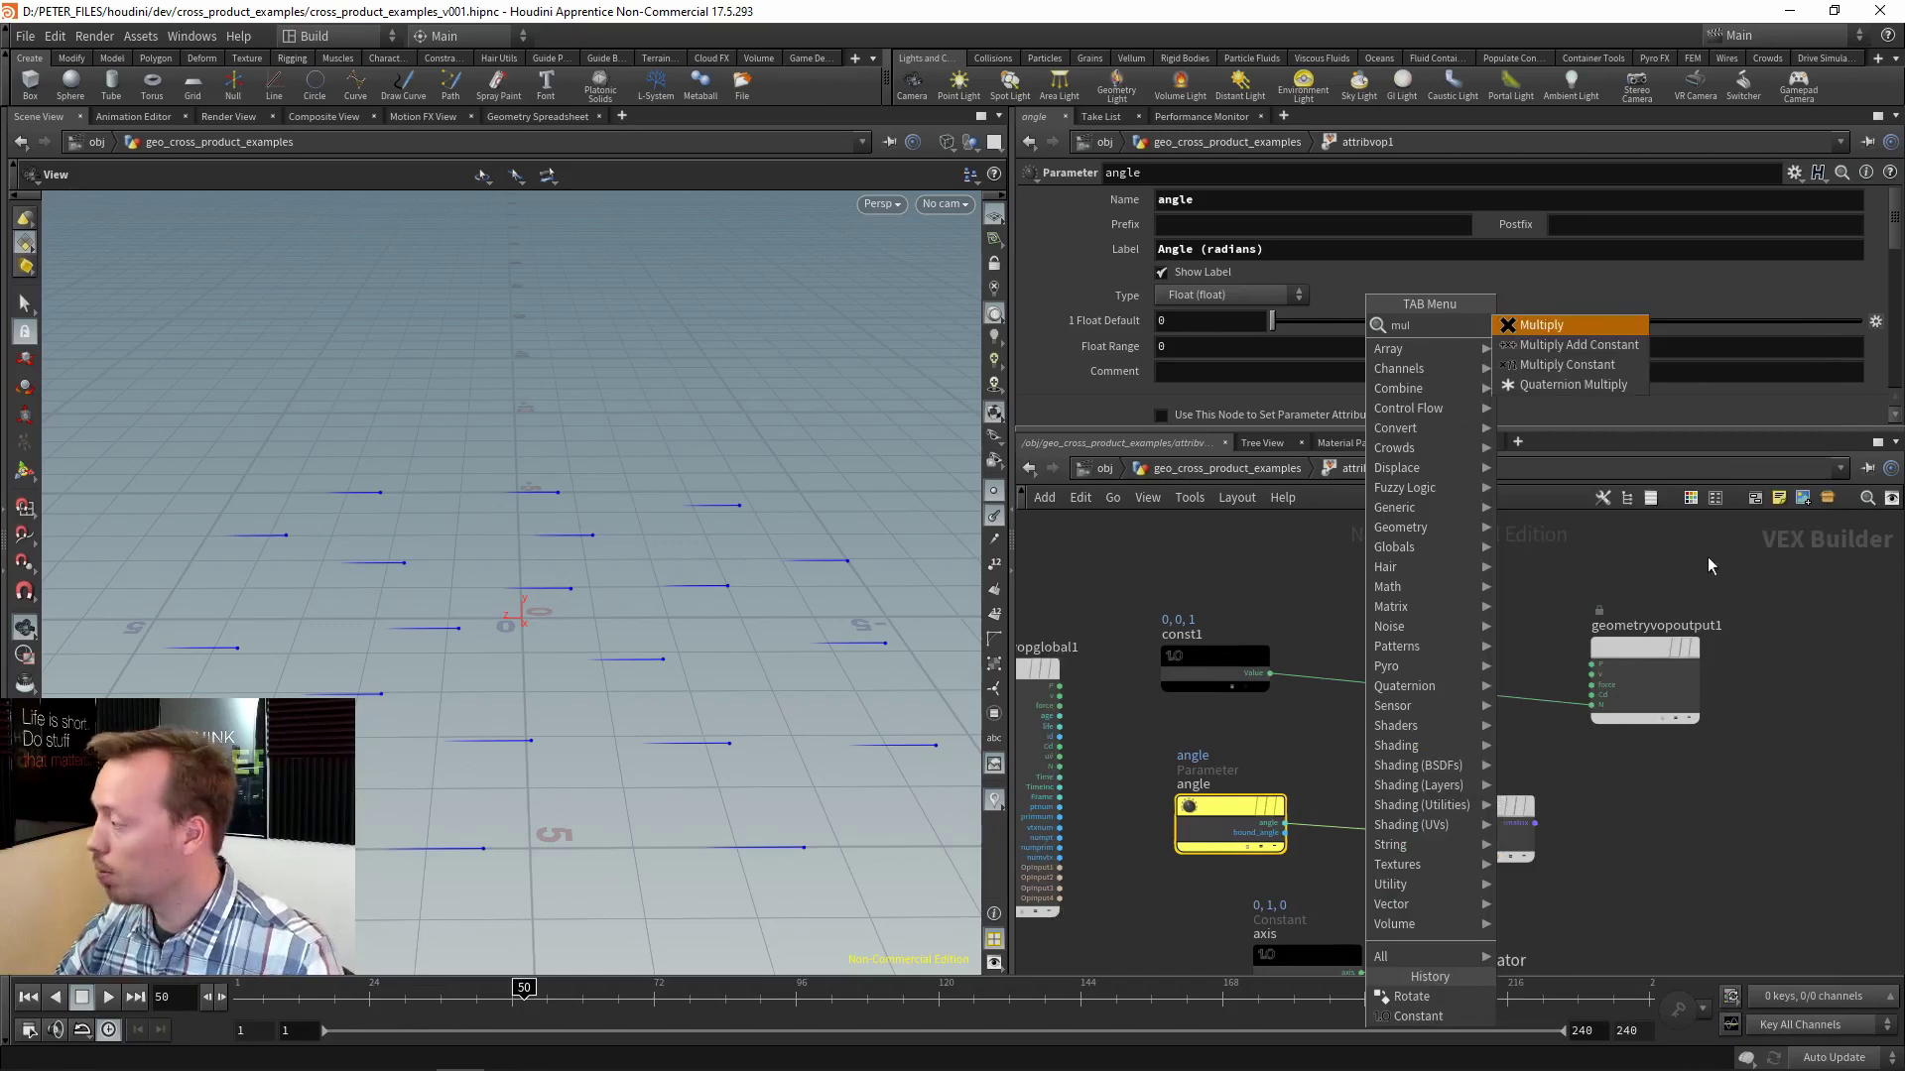
{"action": "left_click", "coordinate": [1586, 329]}
{"action": "left_click", "coordinate": [1461, 693]}
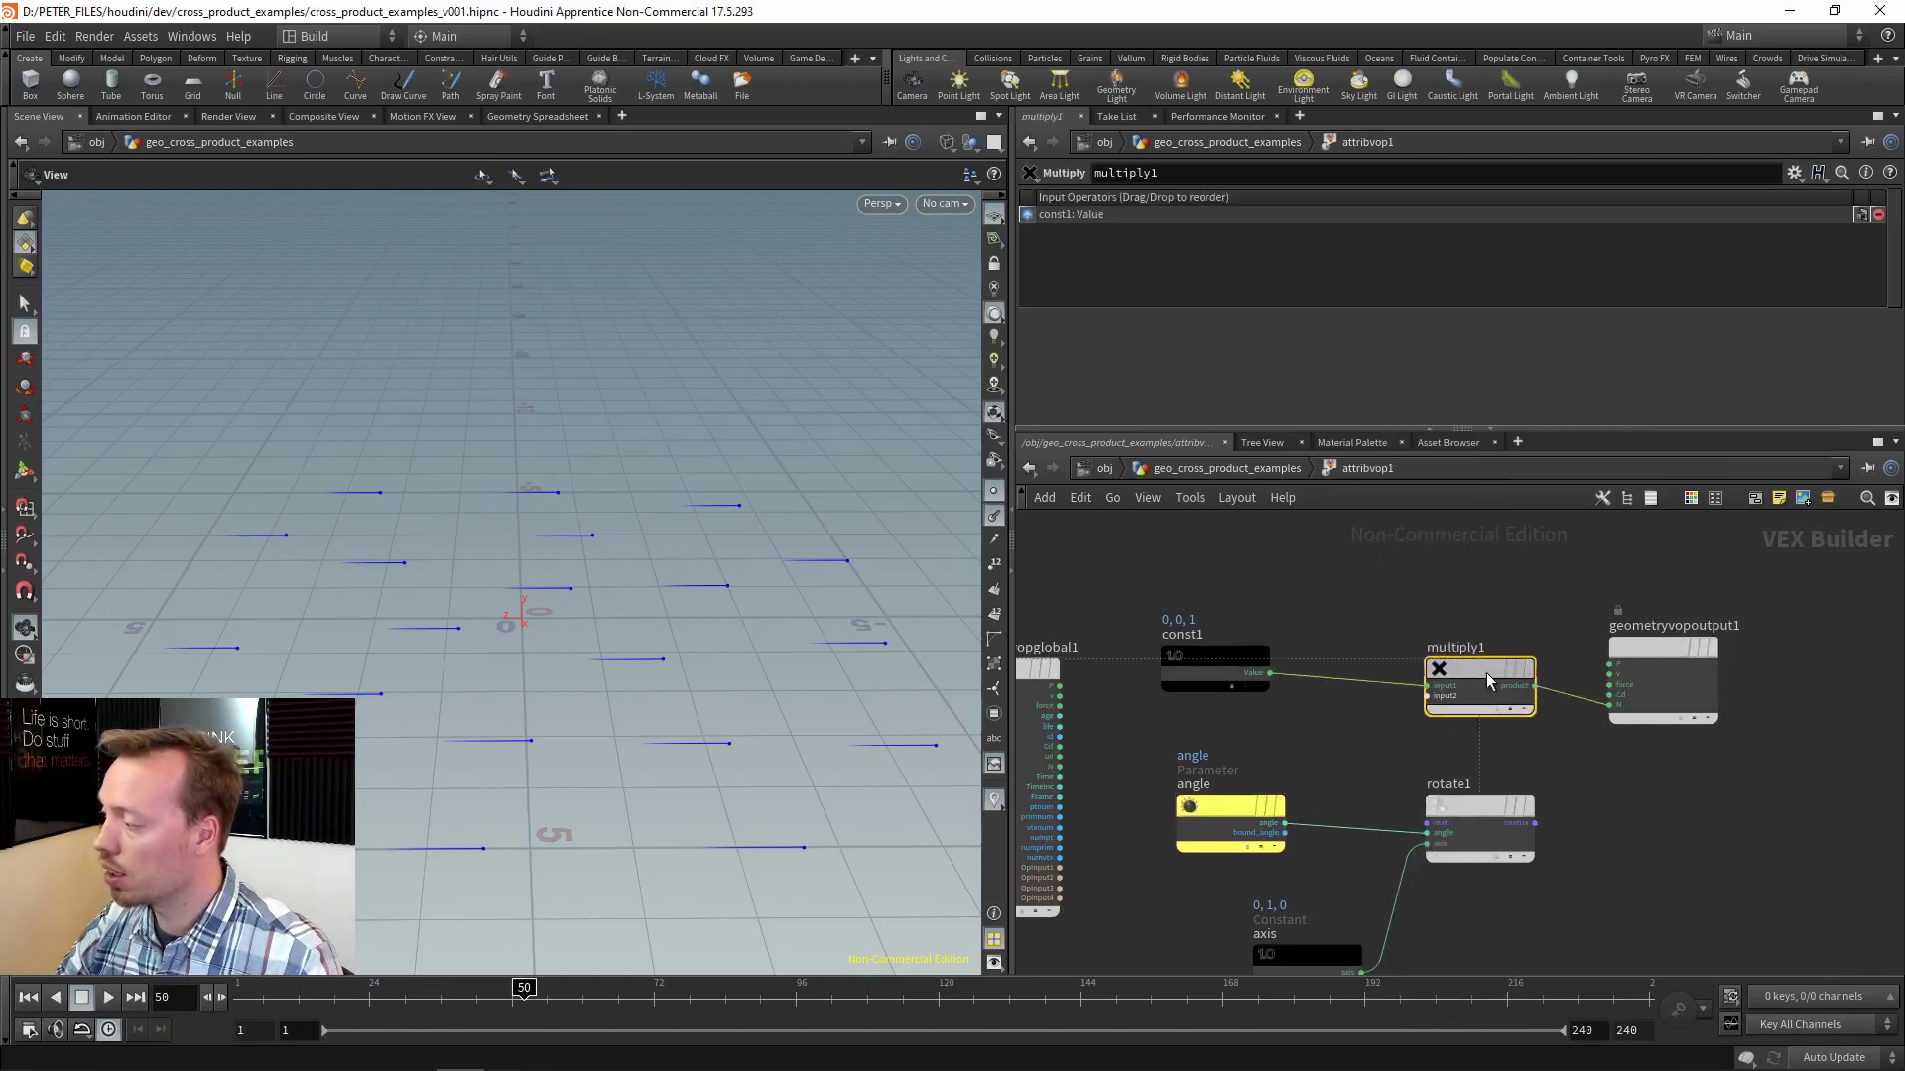
Connect the Rotate node's rmatrix output to input2 of the Multiply node.
{"action": "scroll", "coordinate": [1280, 680], "scroll_direction": "up", "scroll_amount": 3}
{"action": "middle_click_drag", "start_coordinate": [1587, 809], "coordinate": [1439, 712]}
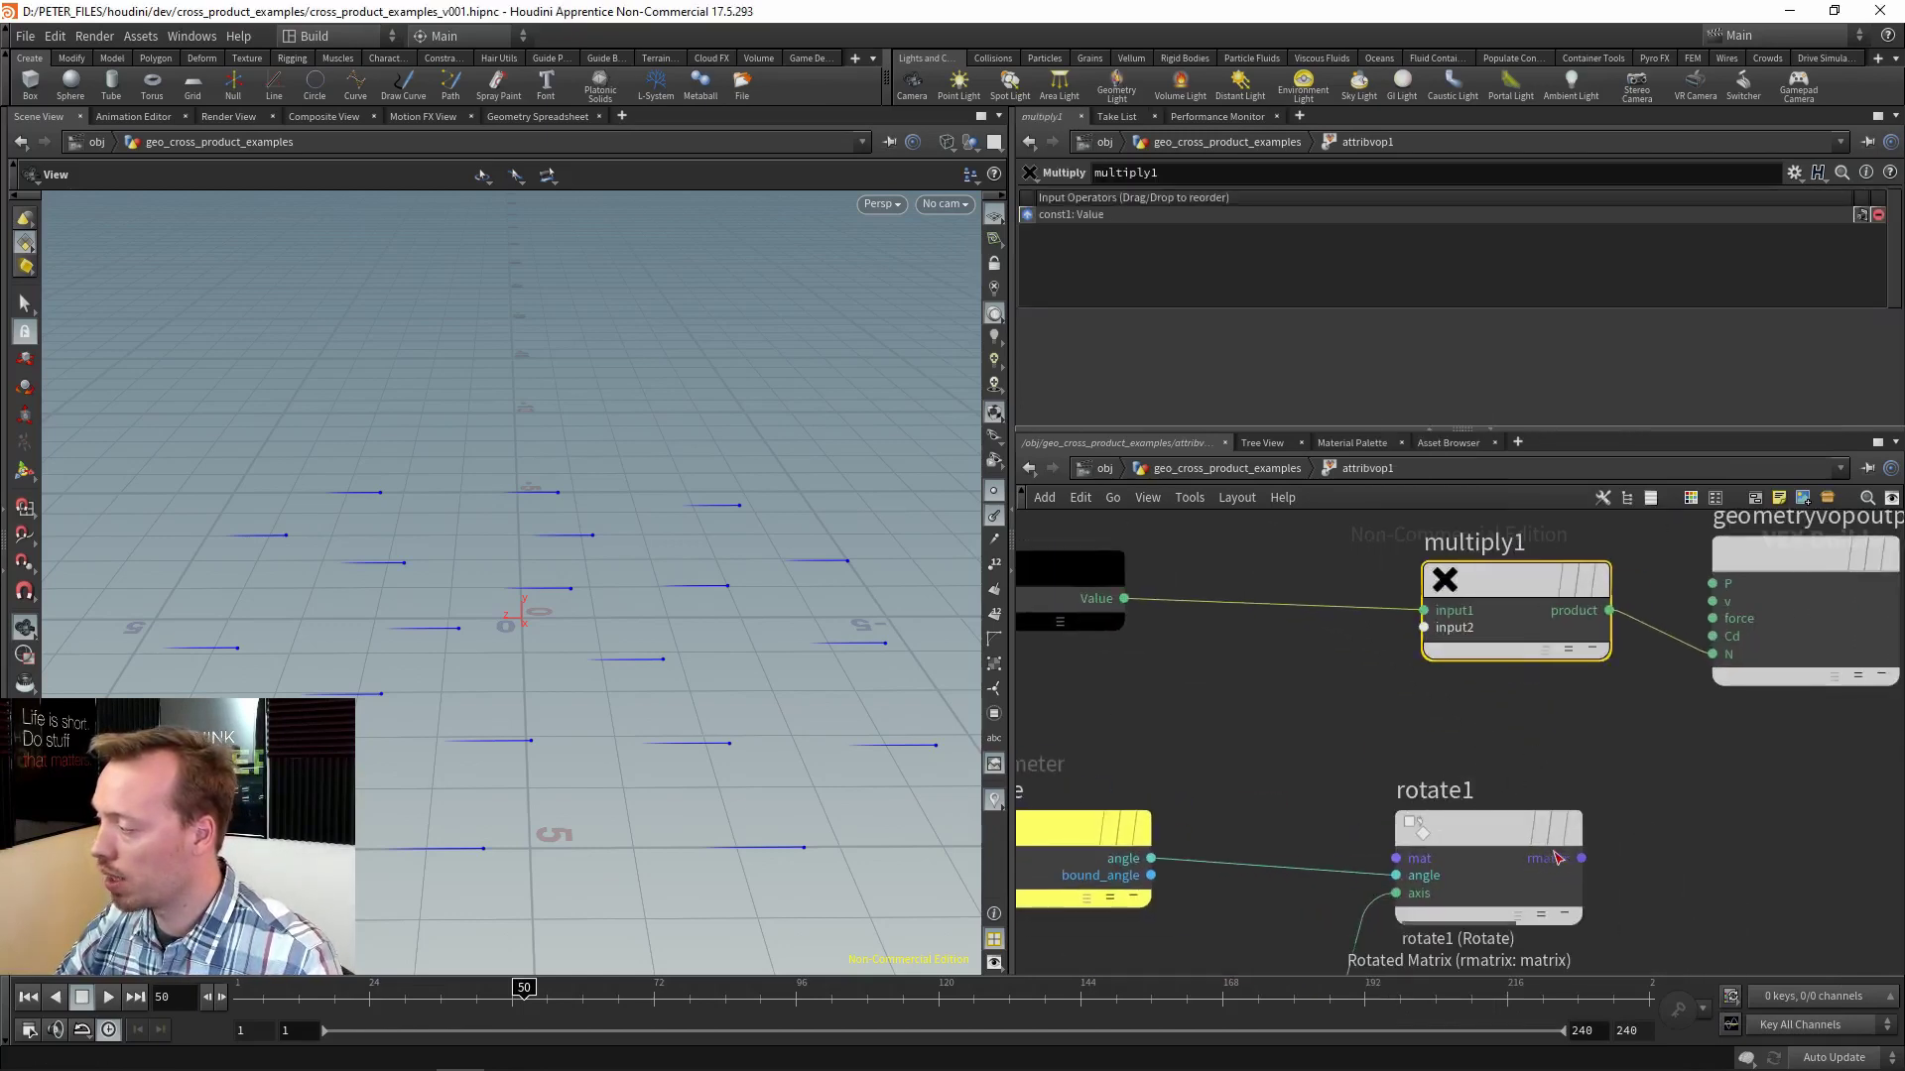
{"action": "left_click", "coordinate": [1579, 859]}
{"action": "left_click", "coordinate": [1425, 628]}
Rearrange the Multiply and output nodes to leave room on the wire between them.
{"action": "middle_click_drag", "start_coordinate": [1726, 756], "coordinate": [1444, 766]}
{"action": "scroll", "coordinate": [1446, 767], "scroll_direction": "down", "scroll_amount": 2}
{"action": "left_click", "coordinate": [1498, 635]}
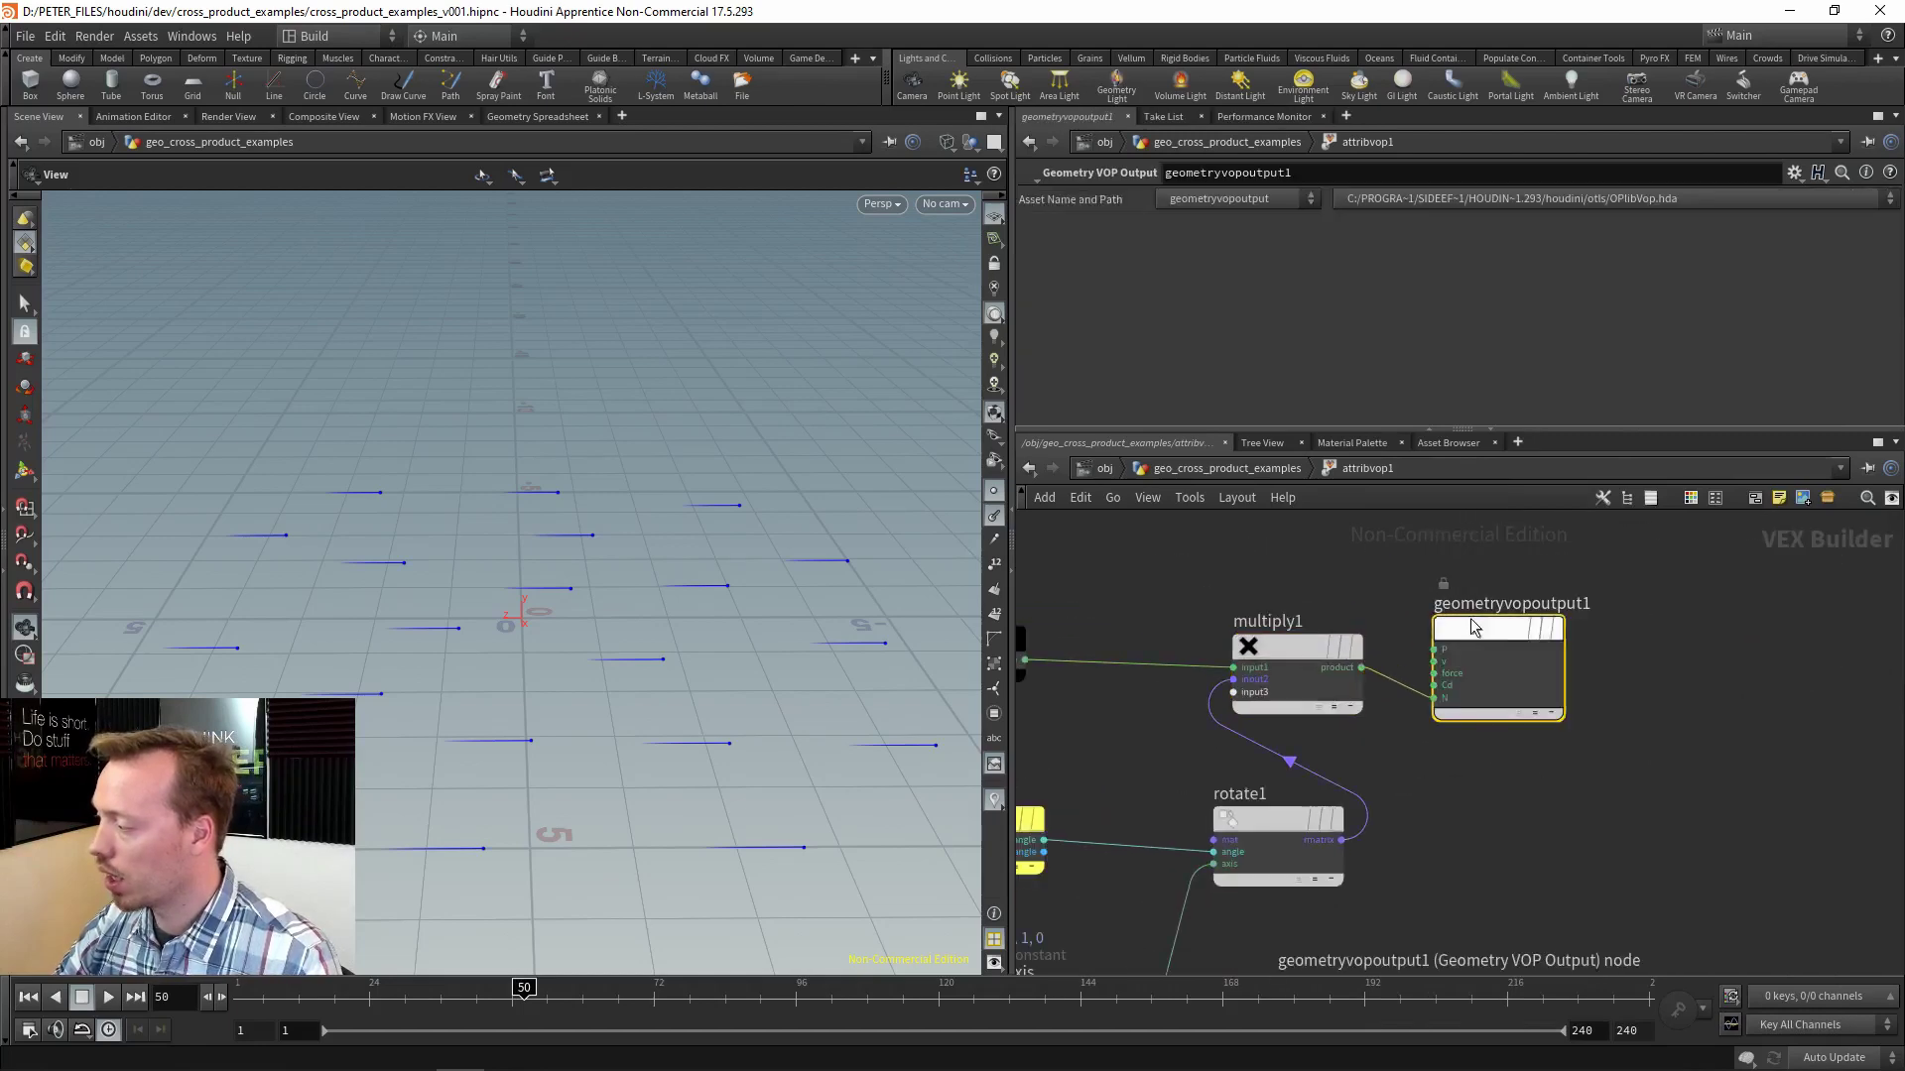
{"action": "left_click_drag", "start_coordinate": [1498, 635], "coordinate": [1716, 608]}
{"action": "left_click_drag", "start_coordinate": [1274, 655], "coordinate": [1423, 647]}
{"action": "middle_click_drag", "start_coordinate": [1782, 770], "coordinate": [1578, 771]}
{"action": "mouse_move", "coordinate": [1578, 770]}
{"action": "left_mouse_down"}
{"action": "mouse_move", "coordinate": [1447, 570]}
{"action": "mouse_move", "coordinate": [1564, 598]}
{"action": "left_mouse_up"}
Insert a Normalize node into the wire between the Multiply node and the output node's N input.
{"action": "key", "text": "Tab"}
{"action": "type", "text": "nor"}
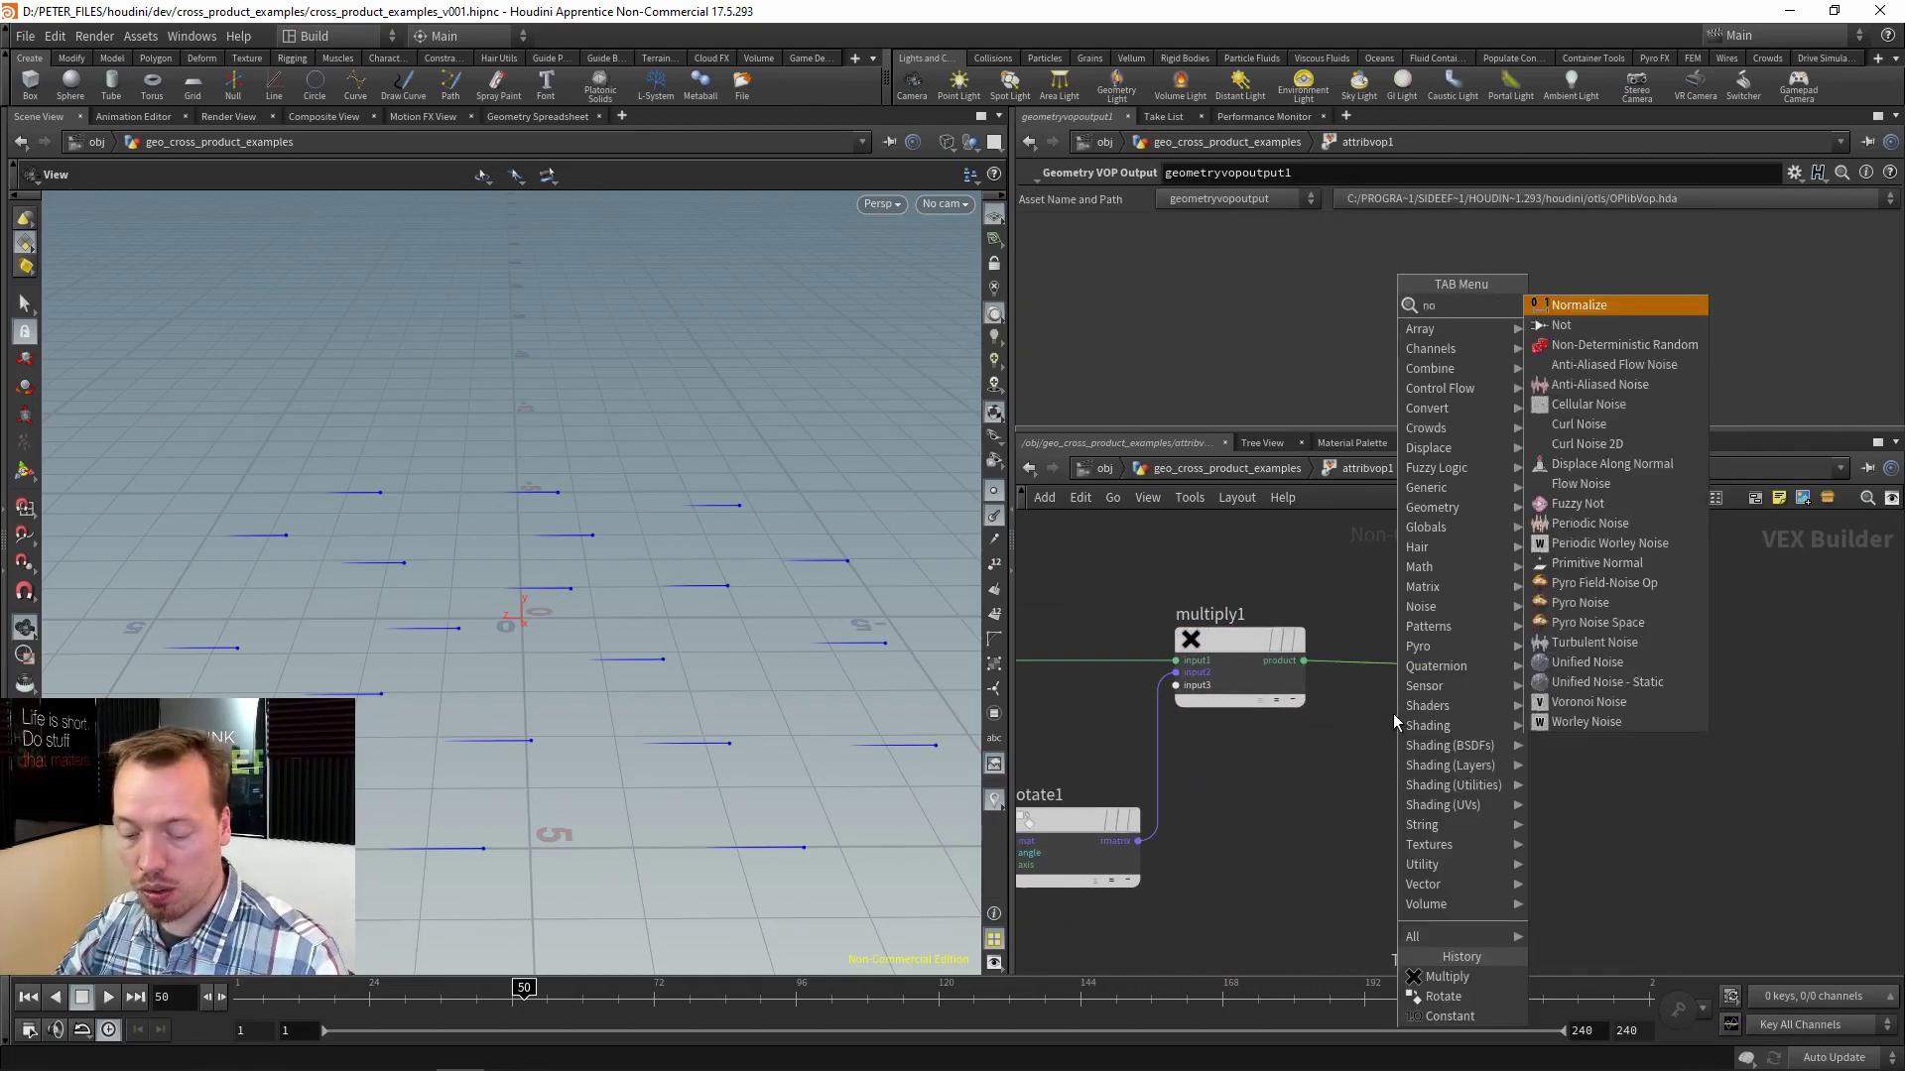
{"action": "left_click", "coordinate": [1604, 311]}
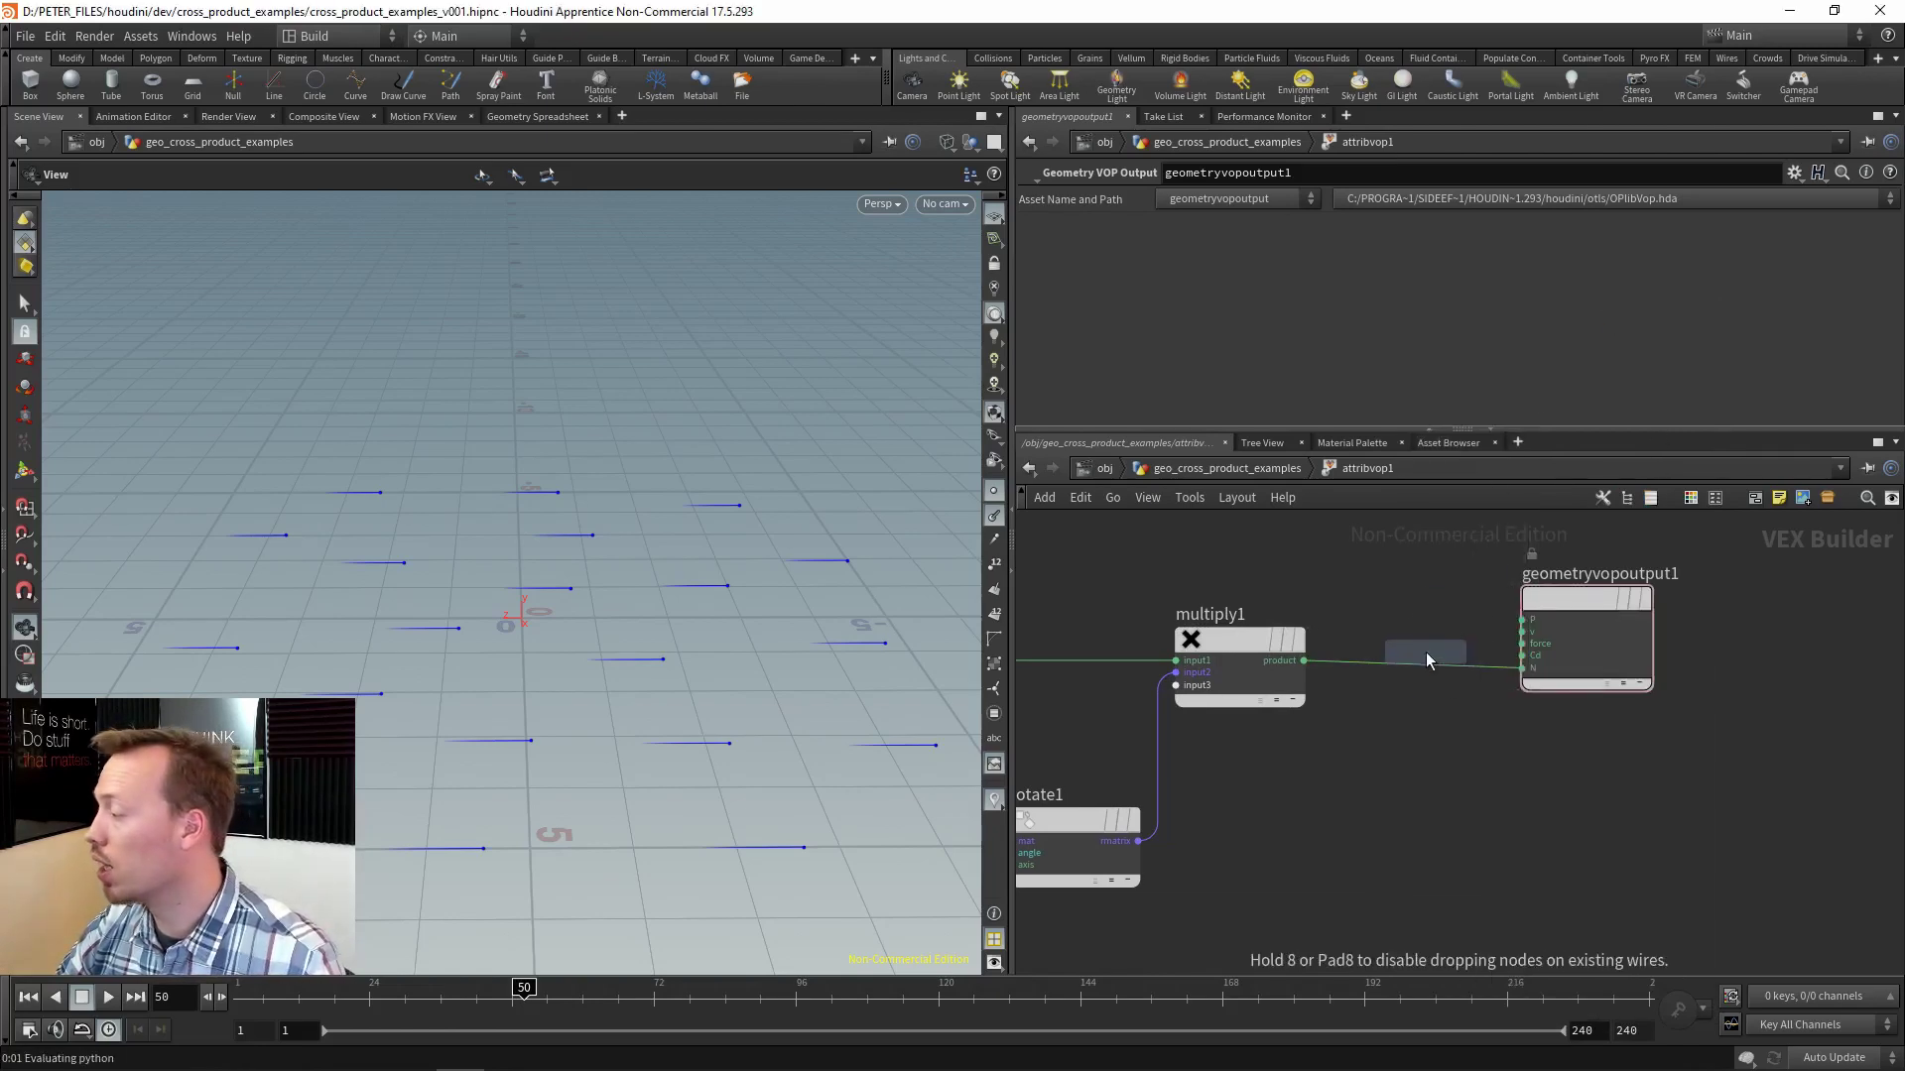
{"action": "left_click", "coordinate": [1430, 652]}
{"action": "left_click_drag", "start_coordinate": [1419, 639], "coordinate": [1482, 649]}
{"action": "middle_click_drag", "start_coordinate": [1281, 893], "coordinate": [1772, 731]}
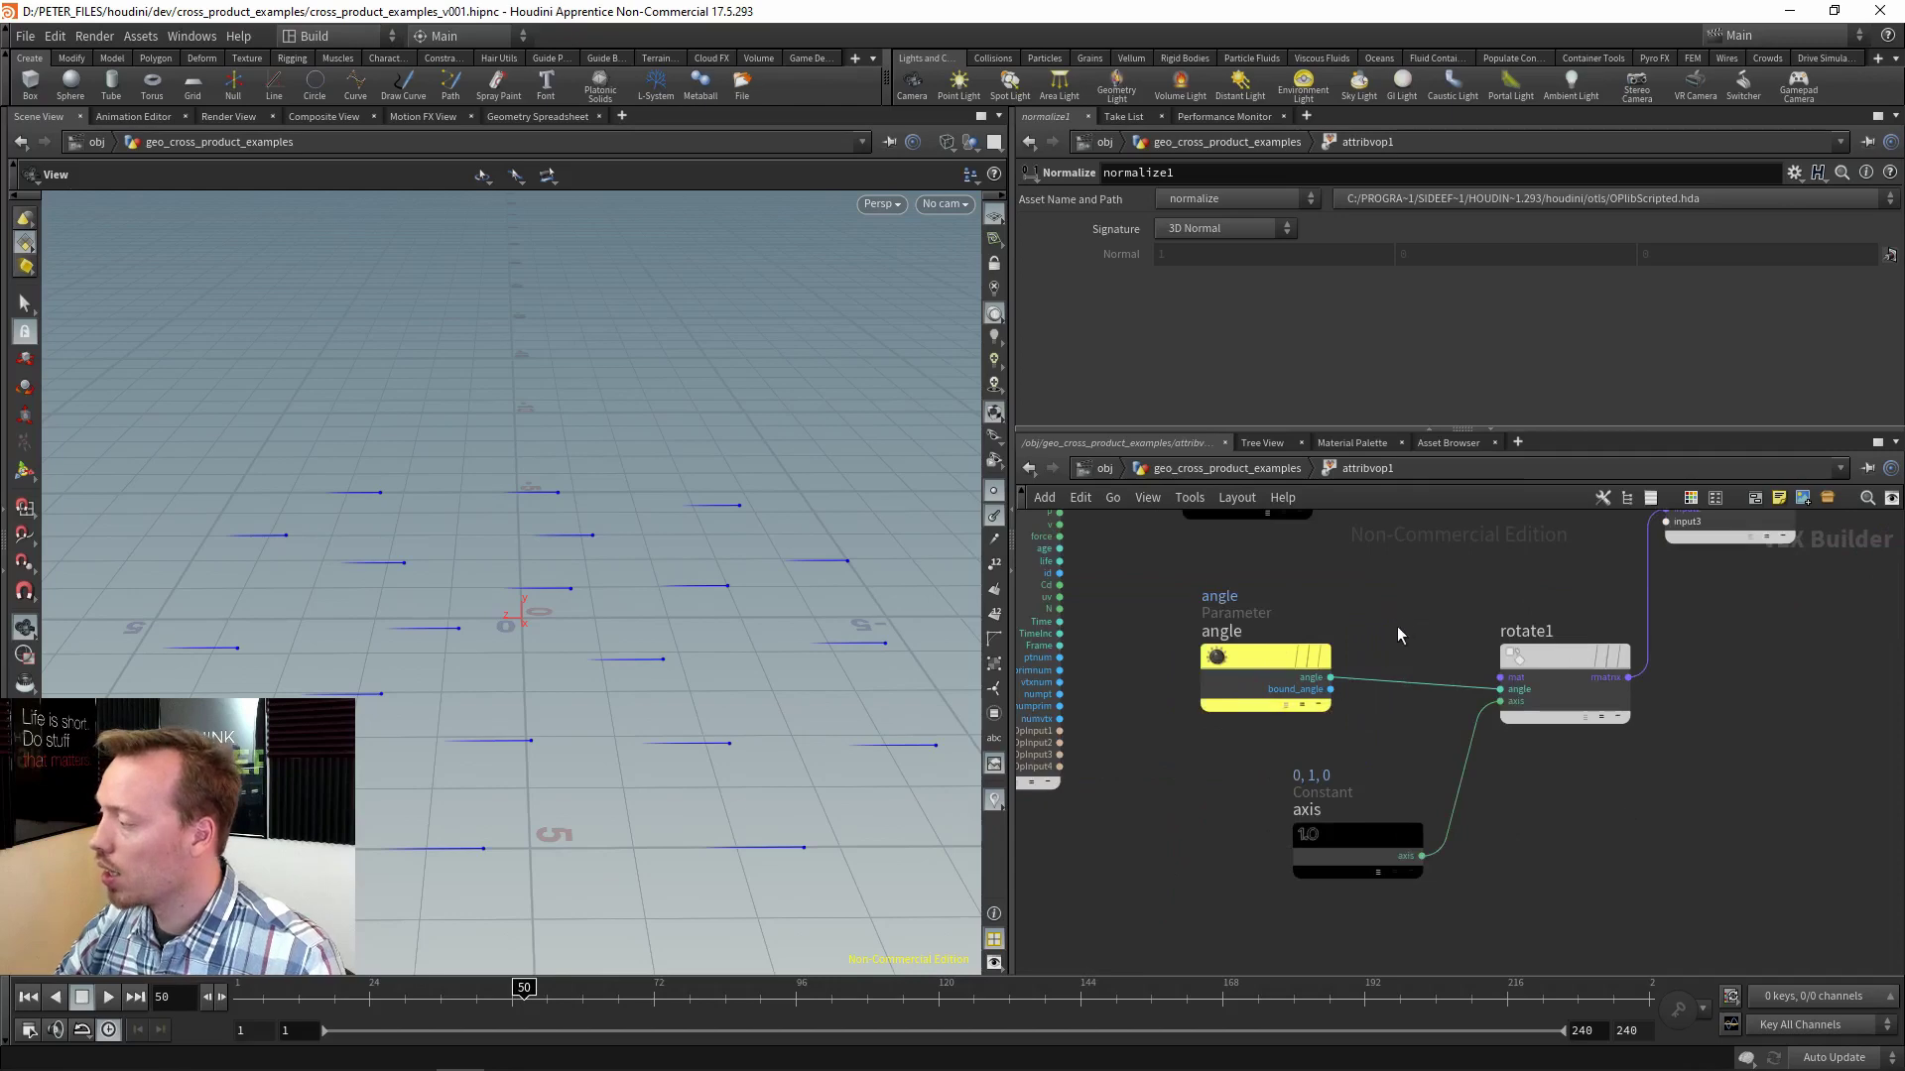
Examine the Rotate node's settings and the unit named in the angle parameter's label.
{"action": "left_click", "coordinate": [1538, 688]}
{"action": "scroll", "coordinate": [1542, 694], "scroll_direction": "up", "scroll_amount": 5}
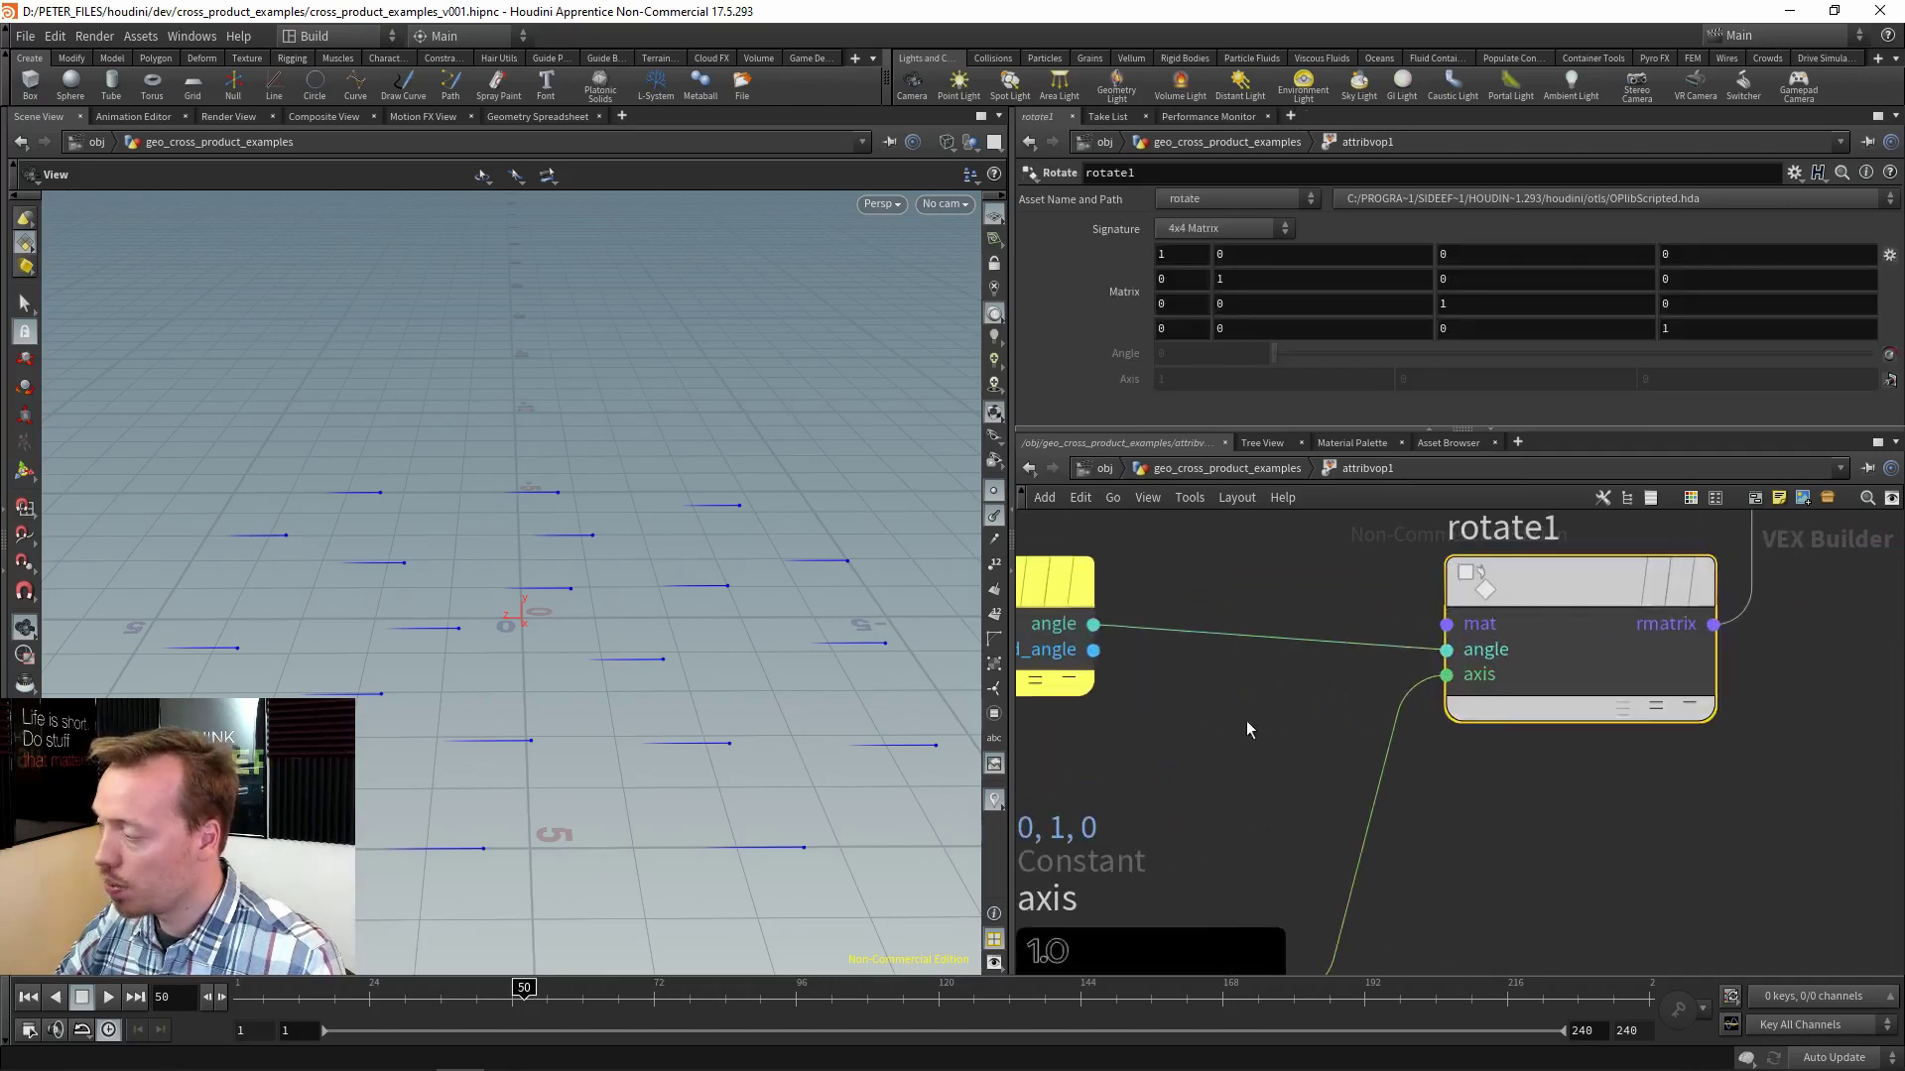
{"action": "middle_click_drag", "start_coordinate": [1246, 721], "coordinate": [1542, 787]}
{"action": "left_click_drag", "start_coordinate": [1492, 801], "coordinate": [1286, 700]}
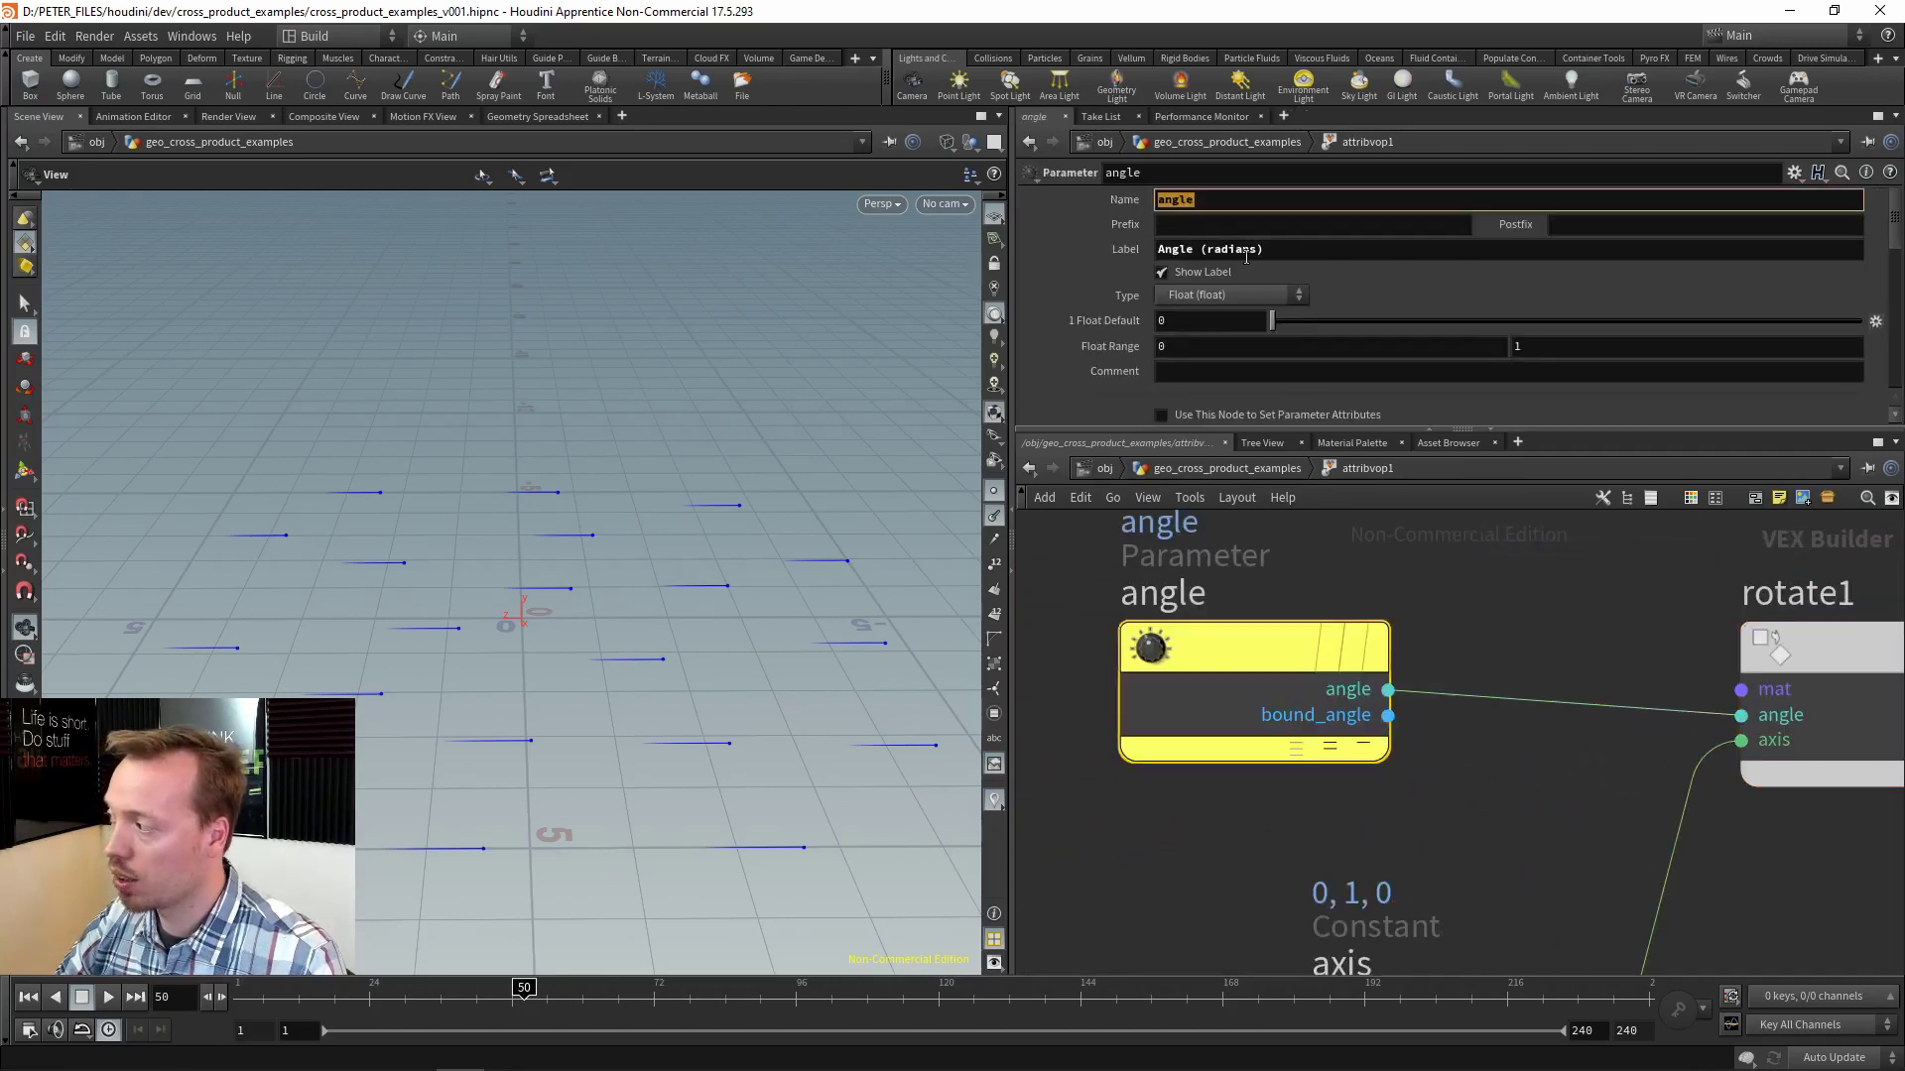
{"action": "left_click_drag", "start_coordinate": [1266, 249], "coordinate": [1205, 249]}
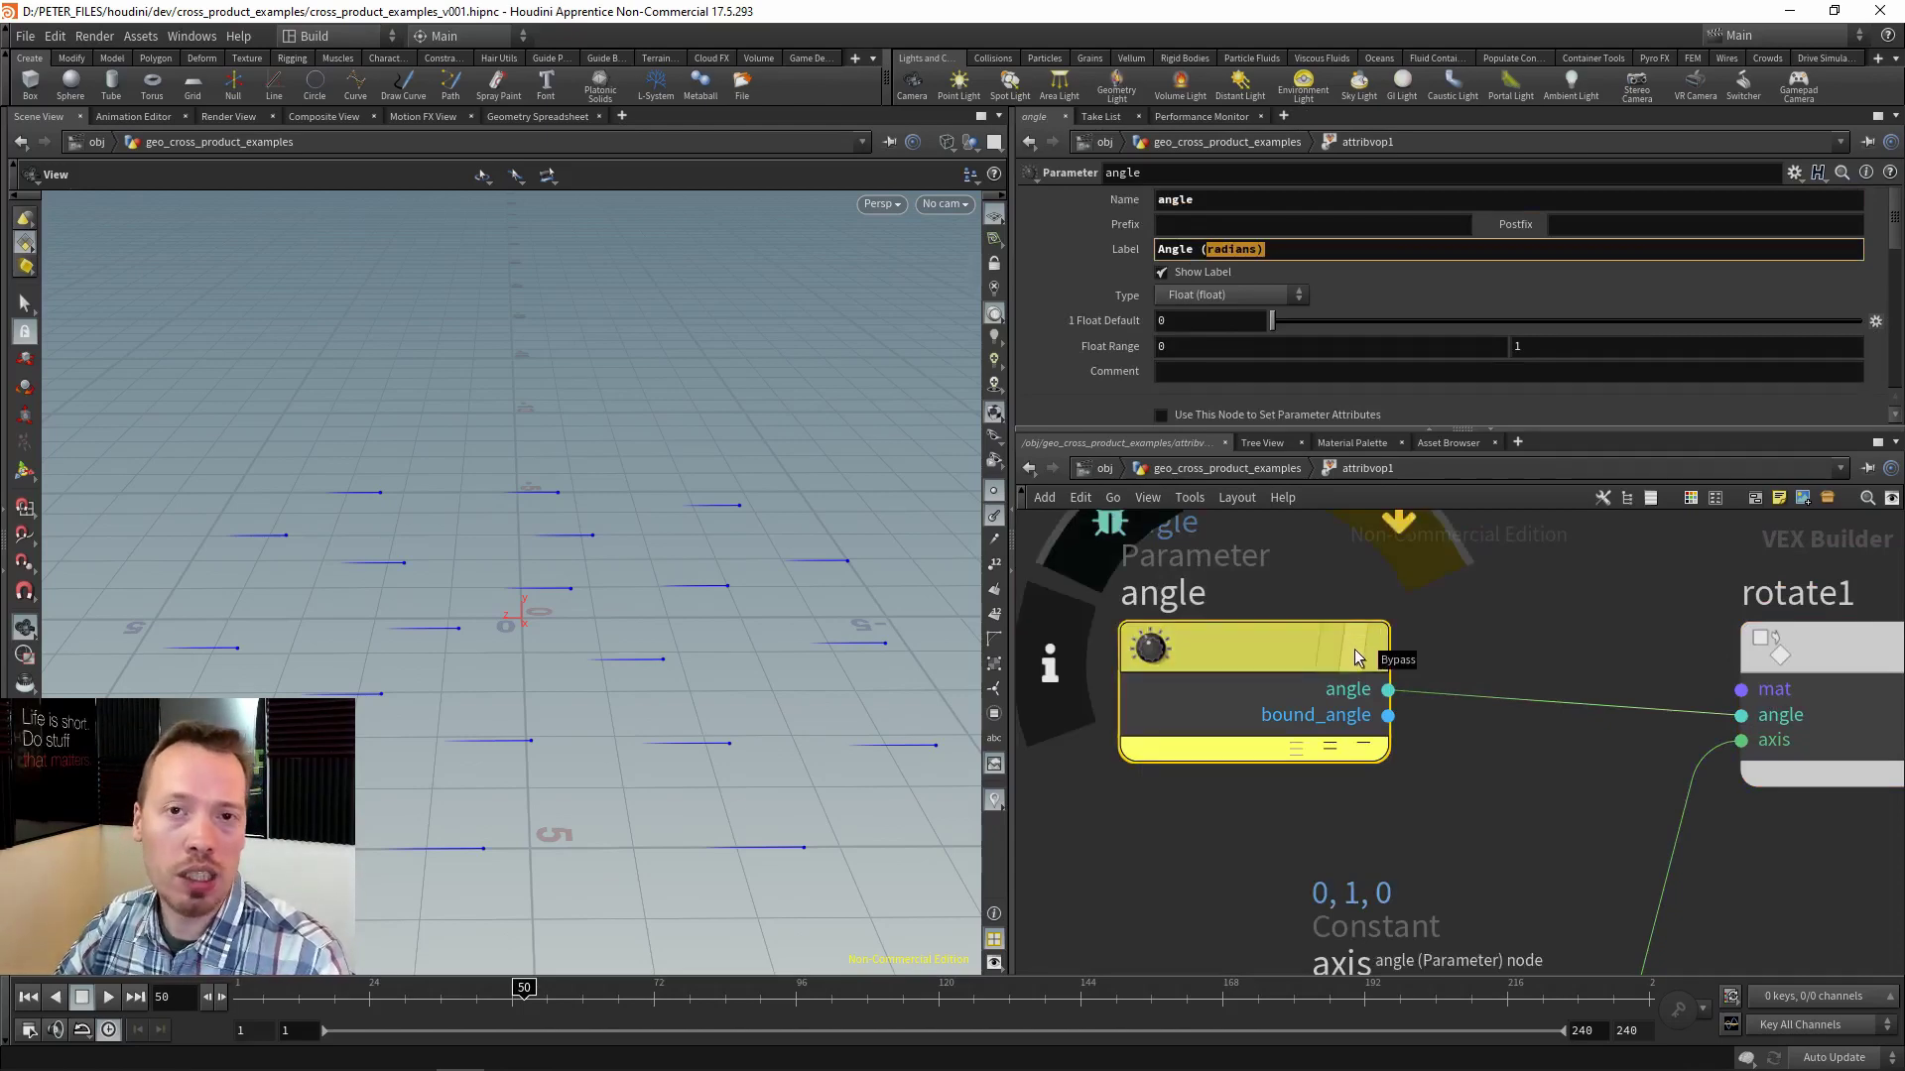
Move the Rotate node further away from the angle parameter to leave room on the wire between them.
{"action": "left_click", "coordinate": [1579, 646]}
{"action": "scroll", "coordinate": [1219, 611], "scroll_direction": "down", "scroll_amount": 3}
{"action": "left_click_drag", "start_coordinate": [1742, 803], "coordinate": [1701, 784]}
{"action": "middle_click_drag", "start_coordinate": [1290, 841], "coordinate": [1684, 867]}
{"action": "middle_click_drag", "start_coordinate": [1567, 855], "coordinate": [1820, 840]}
{"action": "scroll", "coordinate": [1826, 842], "scroll_direction": "down", "scroll_amount": 3}
{"action": "left_click_drag", "start_coordinate": [1295, 862], "coordinate": [1456, 724]}
{"action": "left_click", "coordinate": [1604, 700]}
{"action": "scroll", "coordinate": [1603, 696], "scroll_direction": "up", "scroll_amount": 3}
{"action": "middle_click_drag", "start_coordinate": [1603, 694], "coordinate": [1483, 721]}
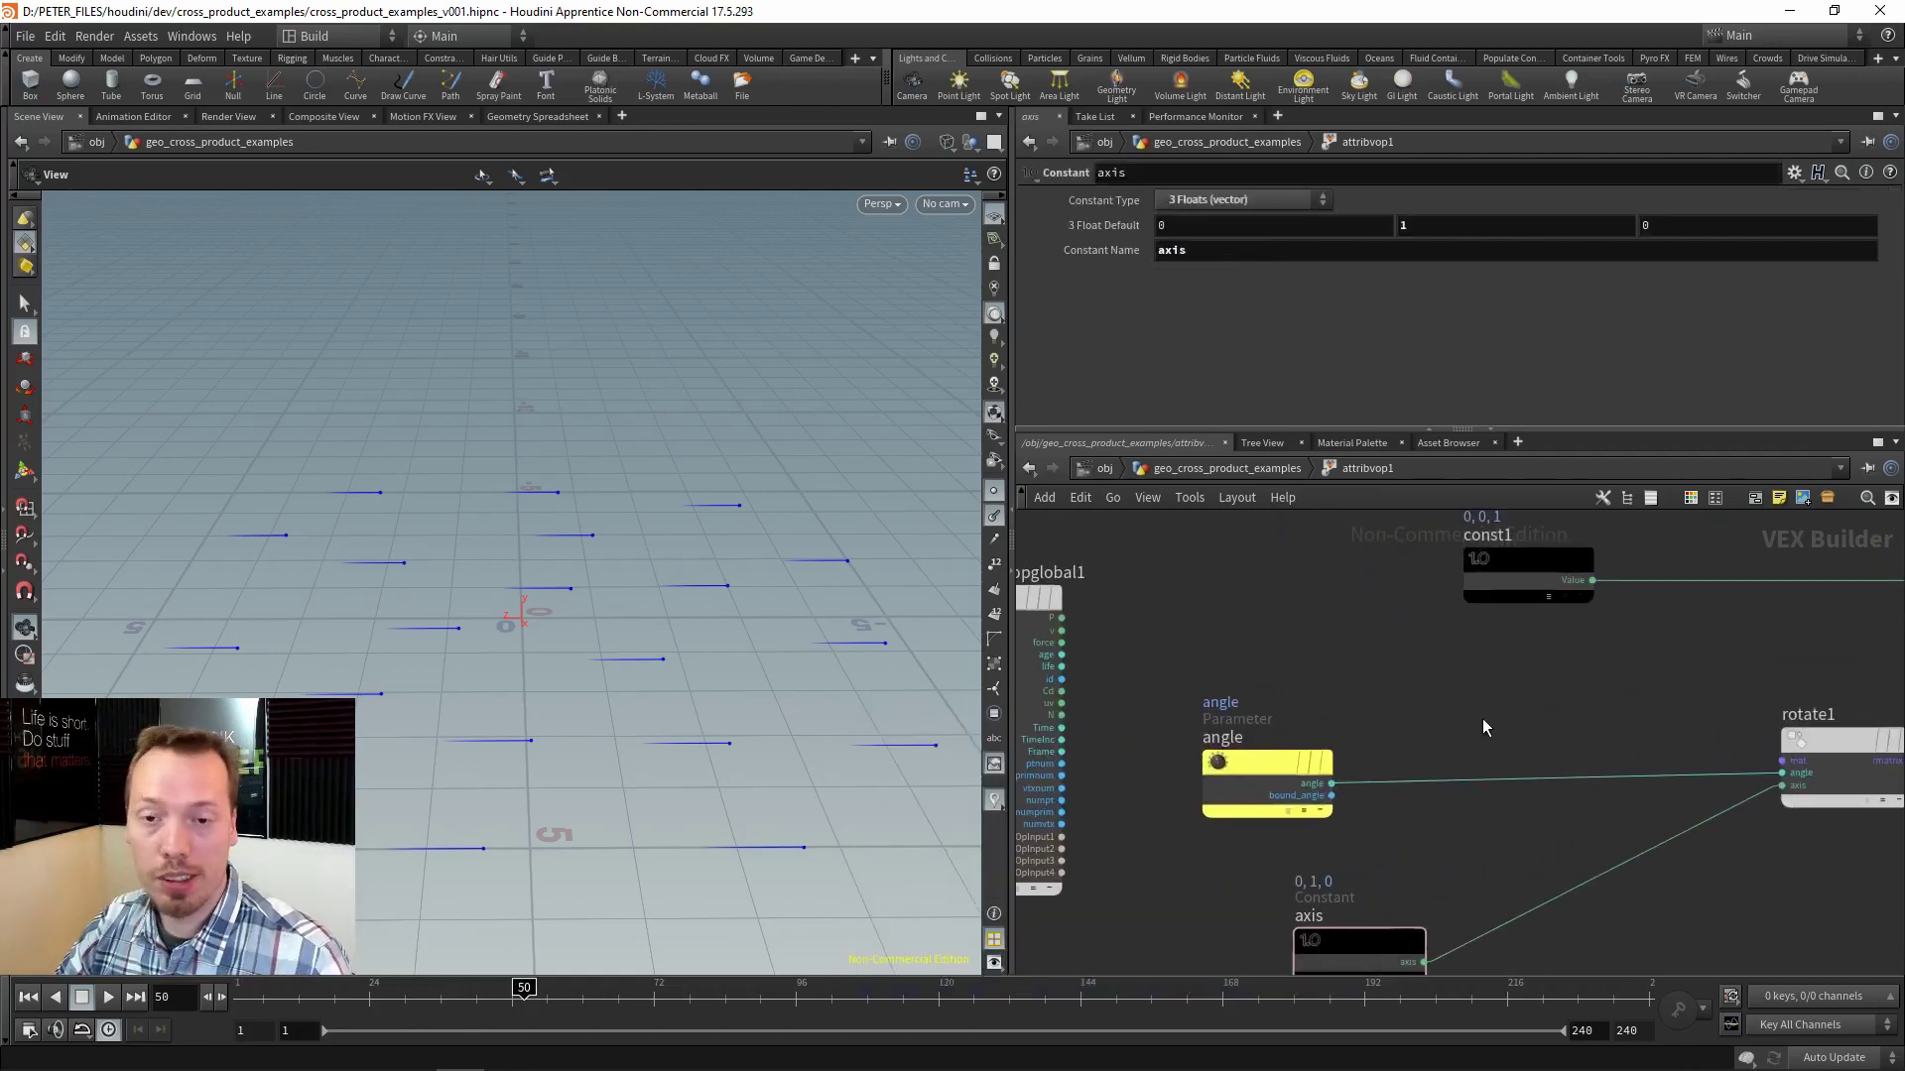
Place a Radians to Degrees node above the wire between the angle parameter and the Rotate node.
{"action": "key", "text": "Tab"}
{"action": "type", "text": "degr"}
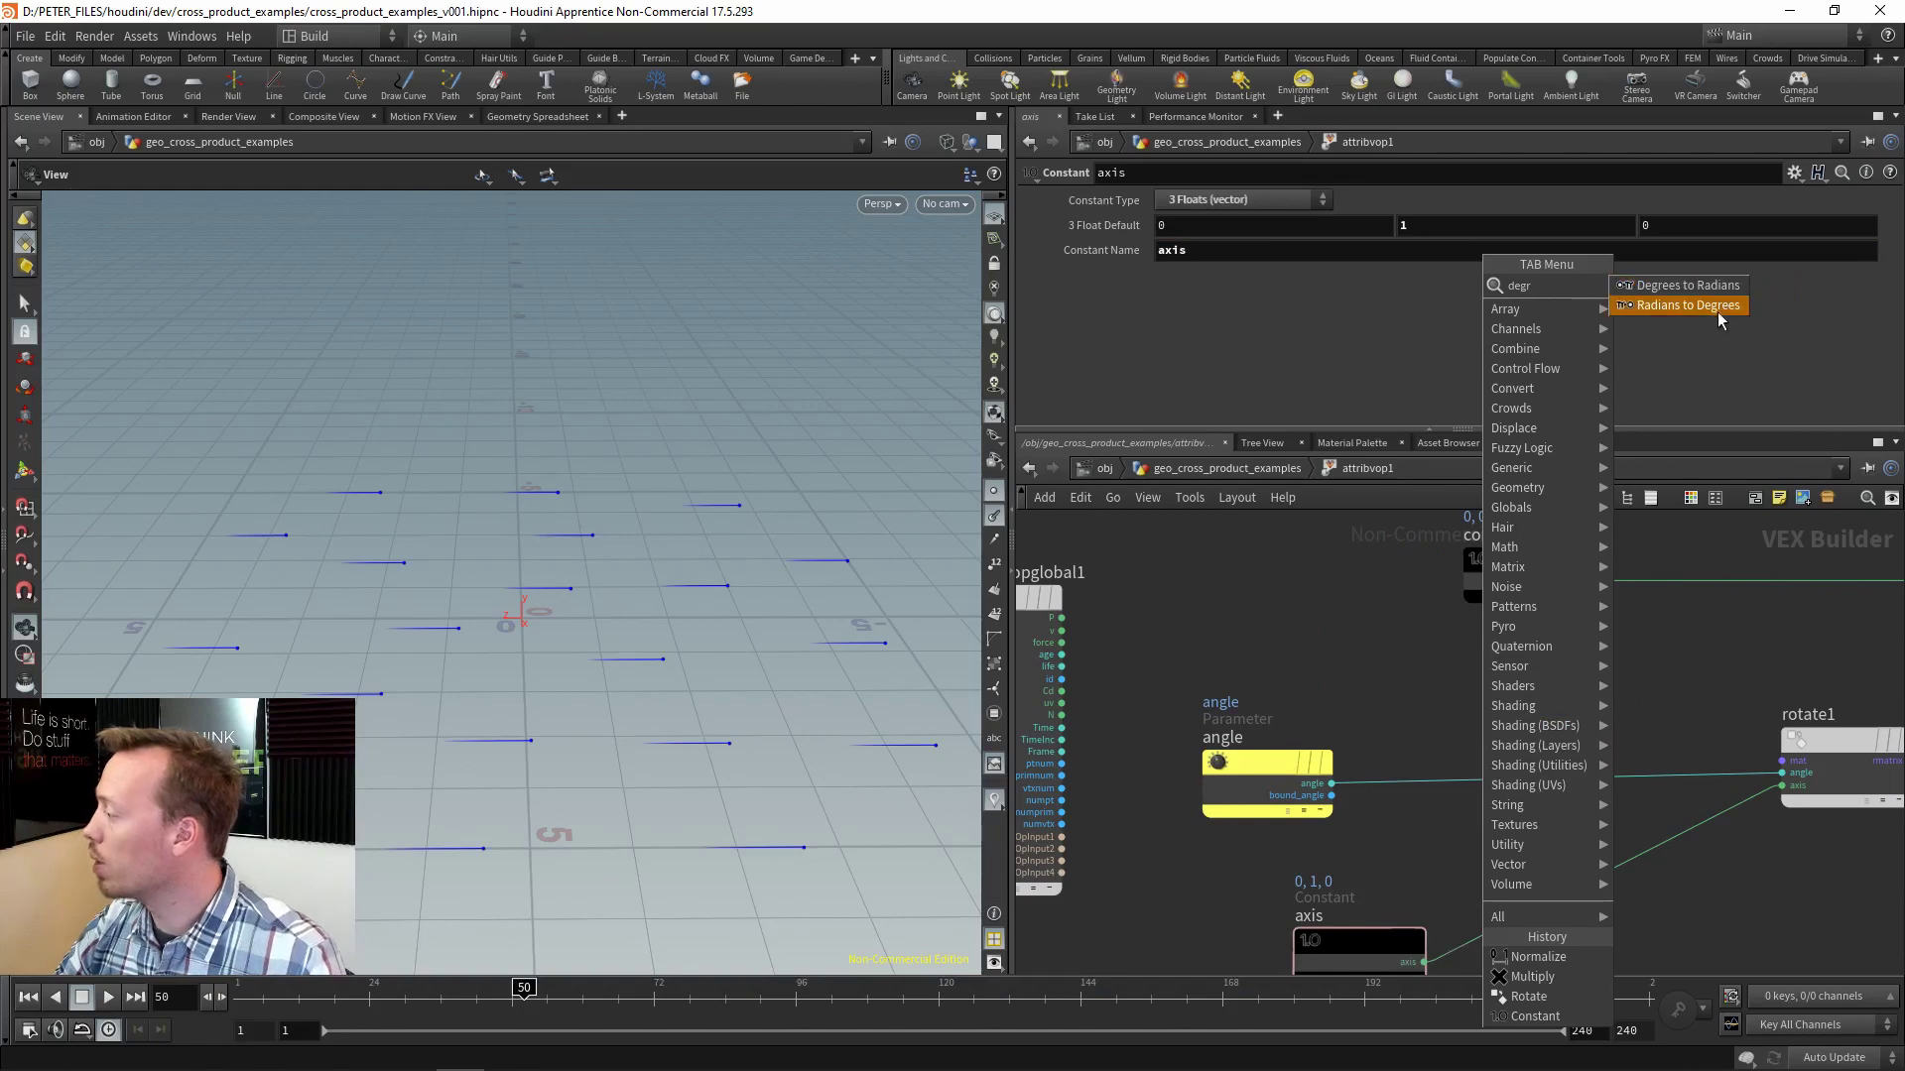
{"action": "left_click", "coordinate": [1720, 305]}
{"action": "left_click", "coordinate": [1534, 694]}
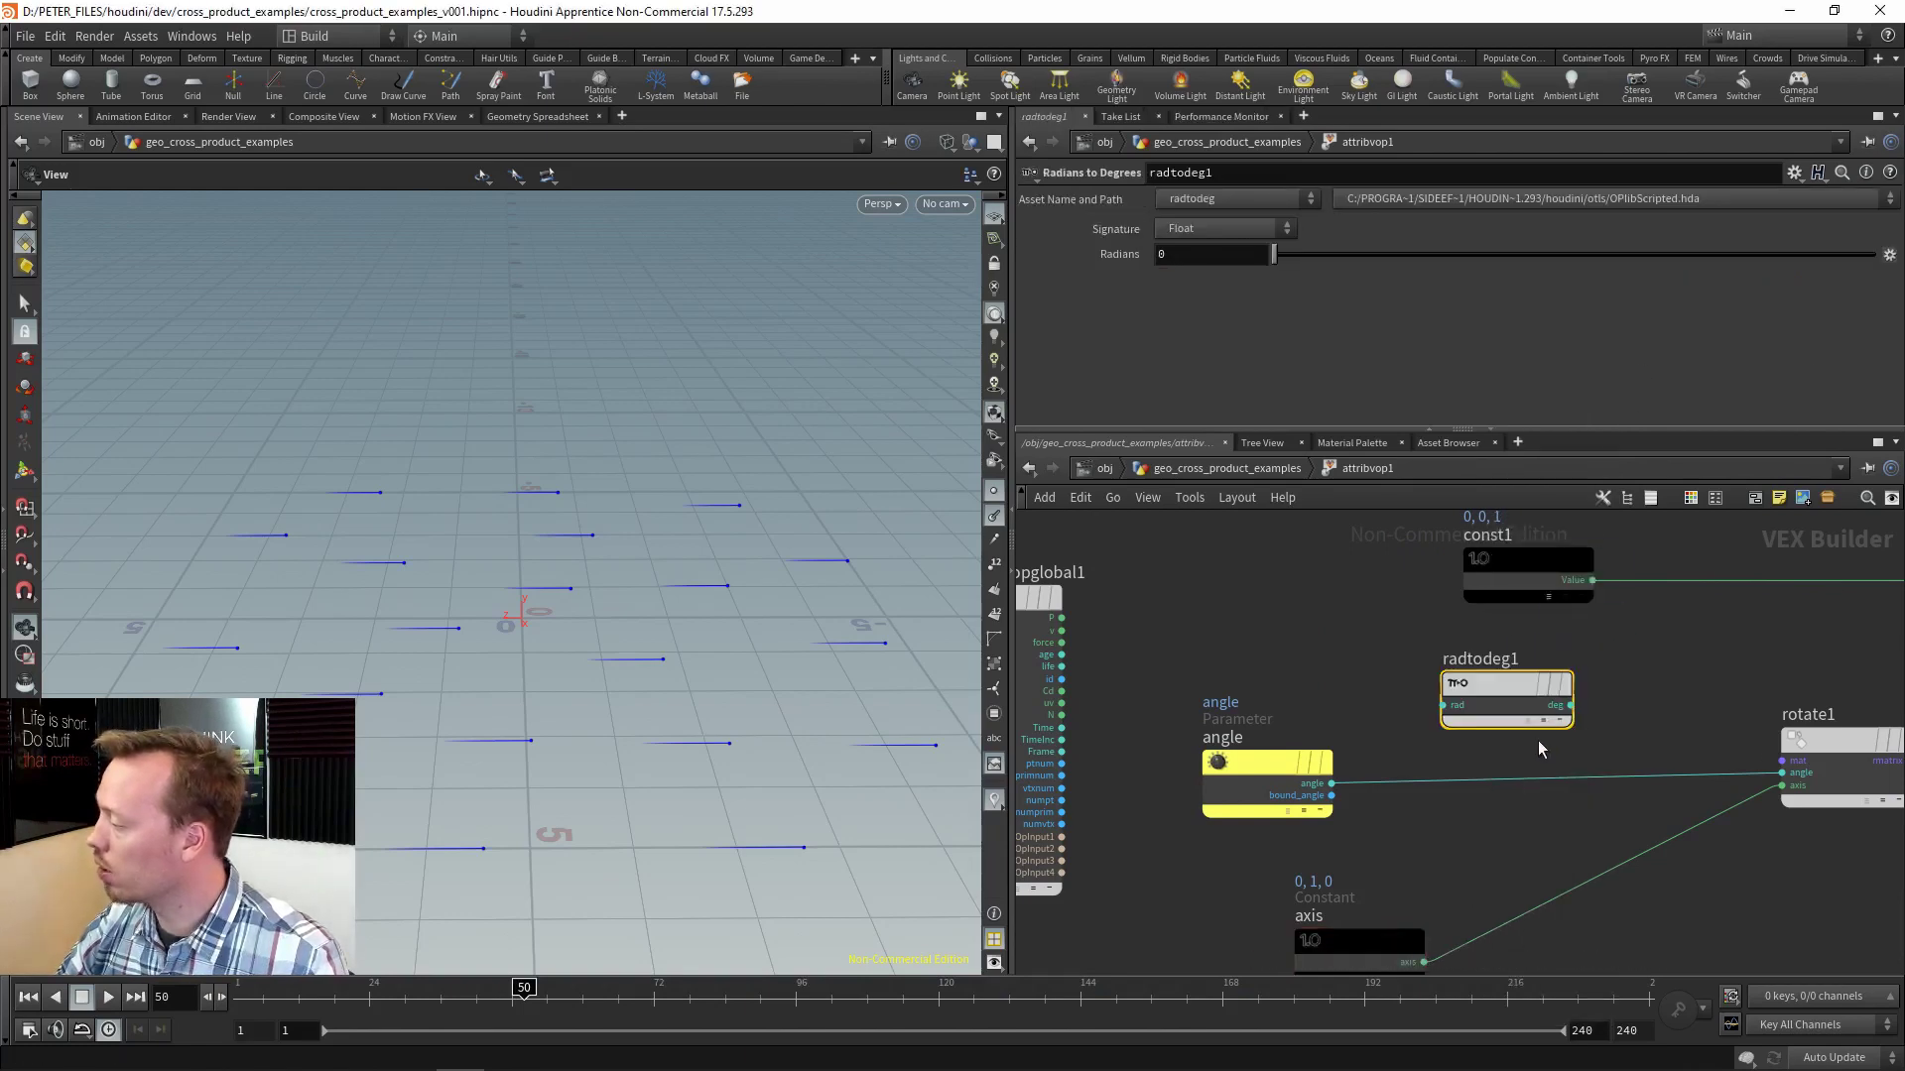
Place a Degrees to Radians node above the angle parameter.
{"action": "scroll", "coordinate": [1538, 740], "scroll_direction": "up", "scroll_amount": 3}
{"action": "middle_click_drag", "start_coordinate": [1329, 736], "coordinate": [1449, 721]}
{"action": "key", "text": "Tab"}
{"action": "type", "text": "deg"}
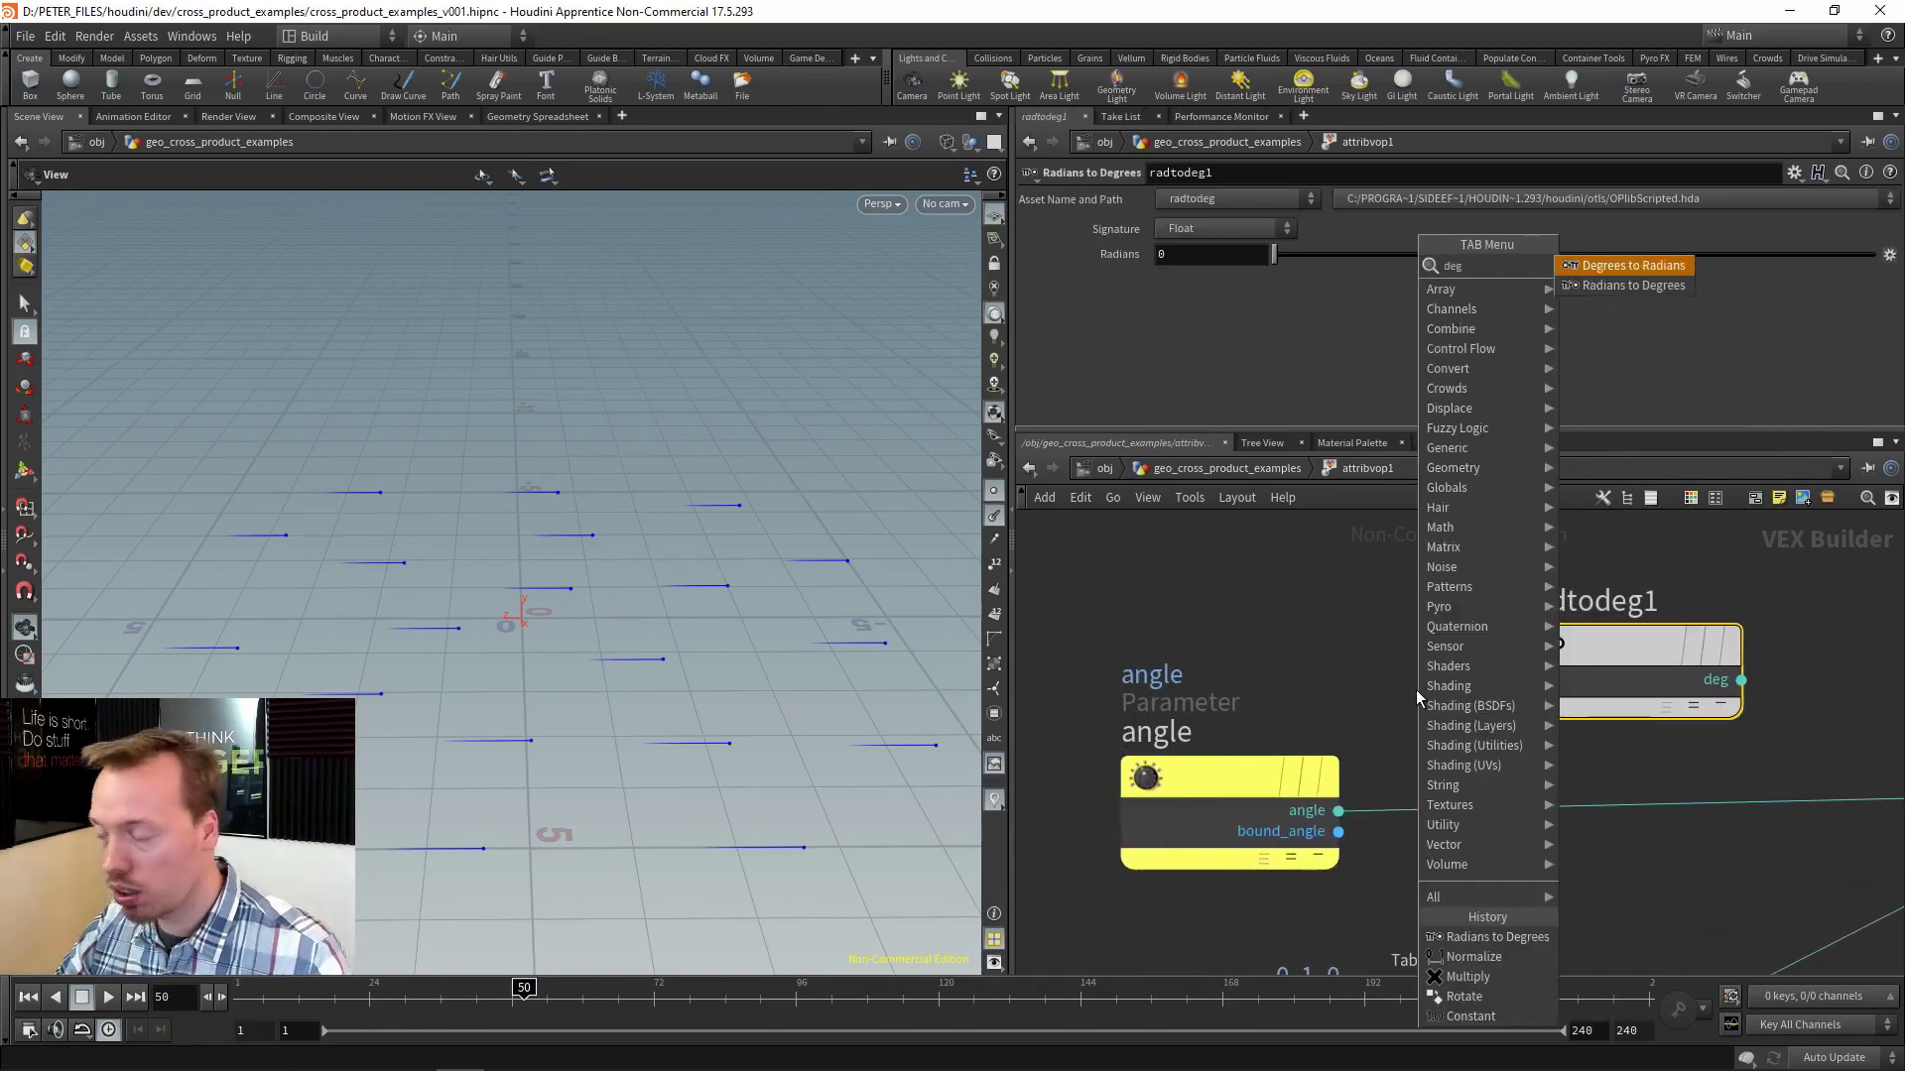
{"action": "left_click", "coordinate": [1647, 268]}
{"action": "left_click", "coordinate": [1334, 591]}
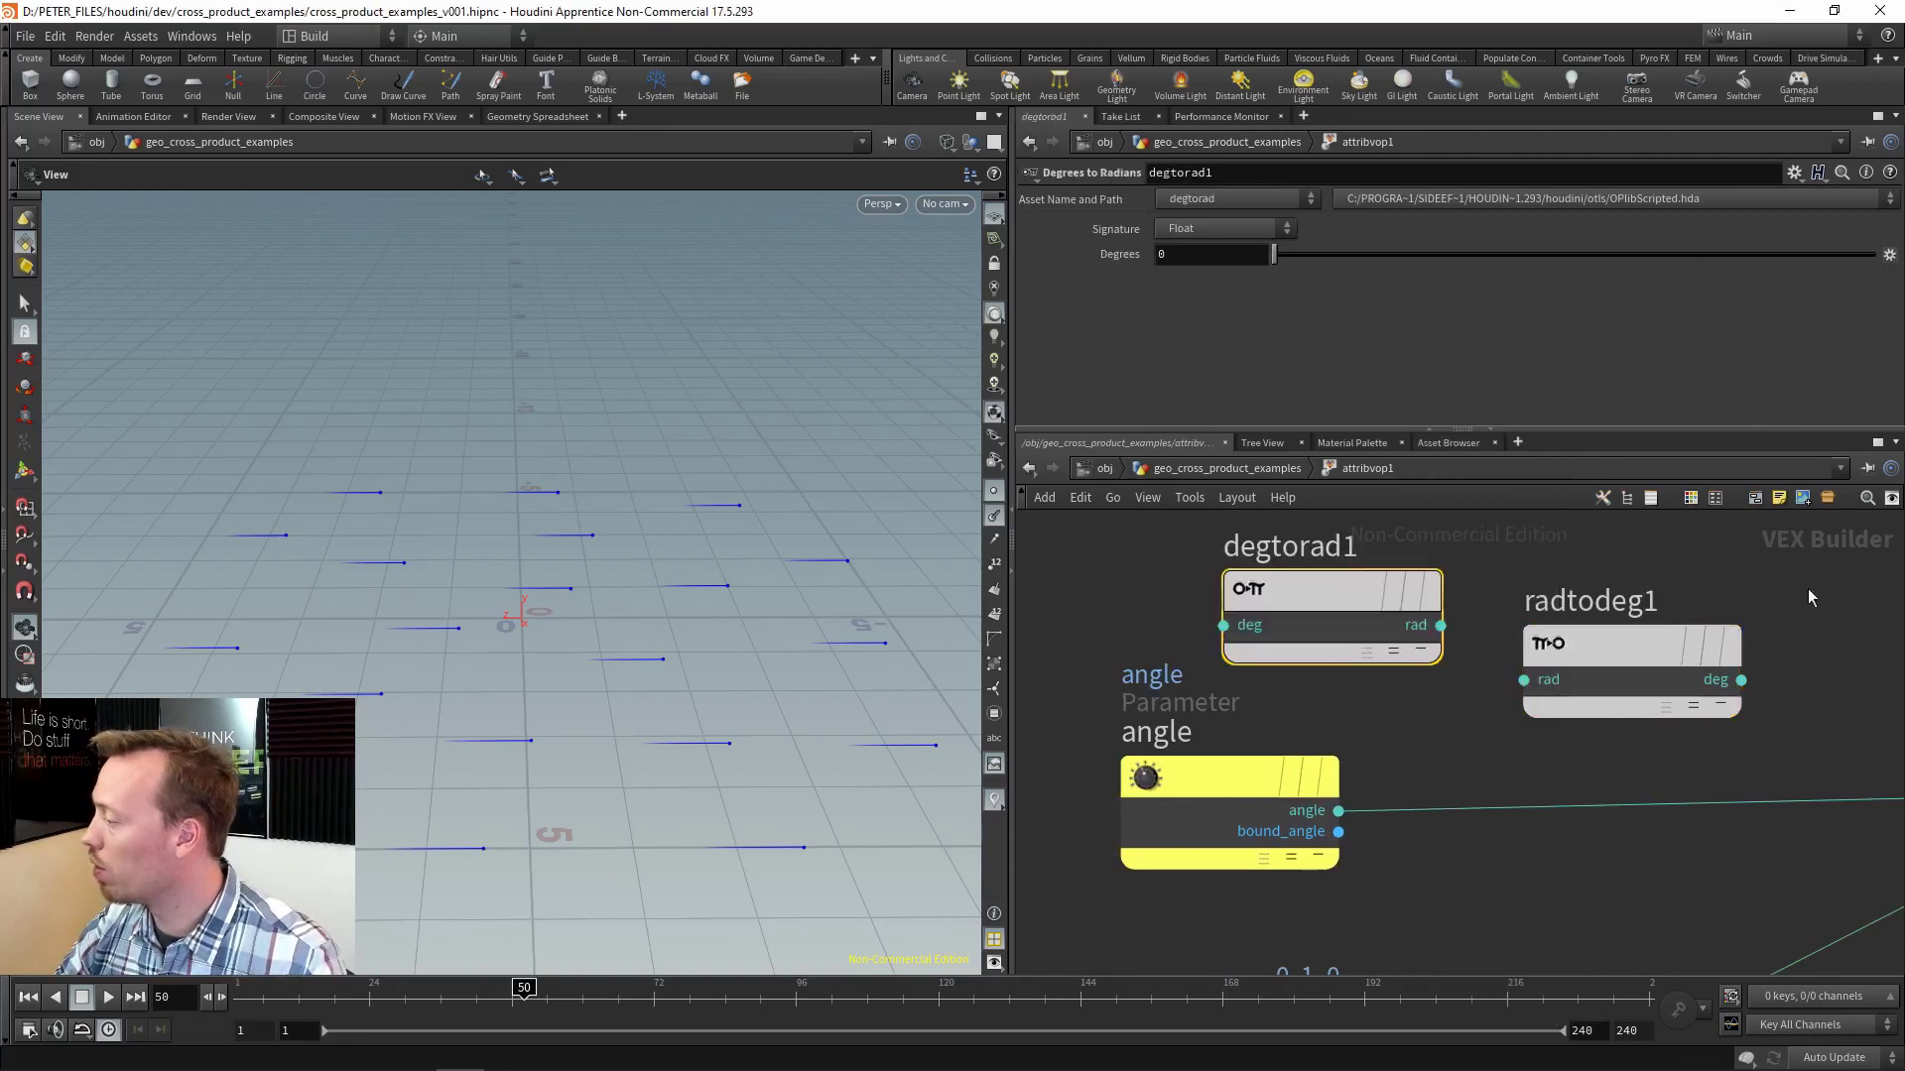
Delete the Radians to Degrees node and insert the Degrees to Radians node into the wire between the angle parameter and Rotate.
{"action": "left_click", "coordinate": [1610, 693]}
{"action": "key", "text": "Delete"}
{"action": "left_click_drag", "start_coordinate": [1333, 596], "coordinate": [1670, 783]}
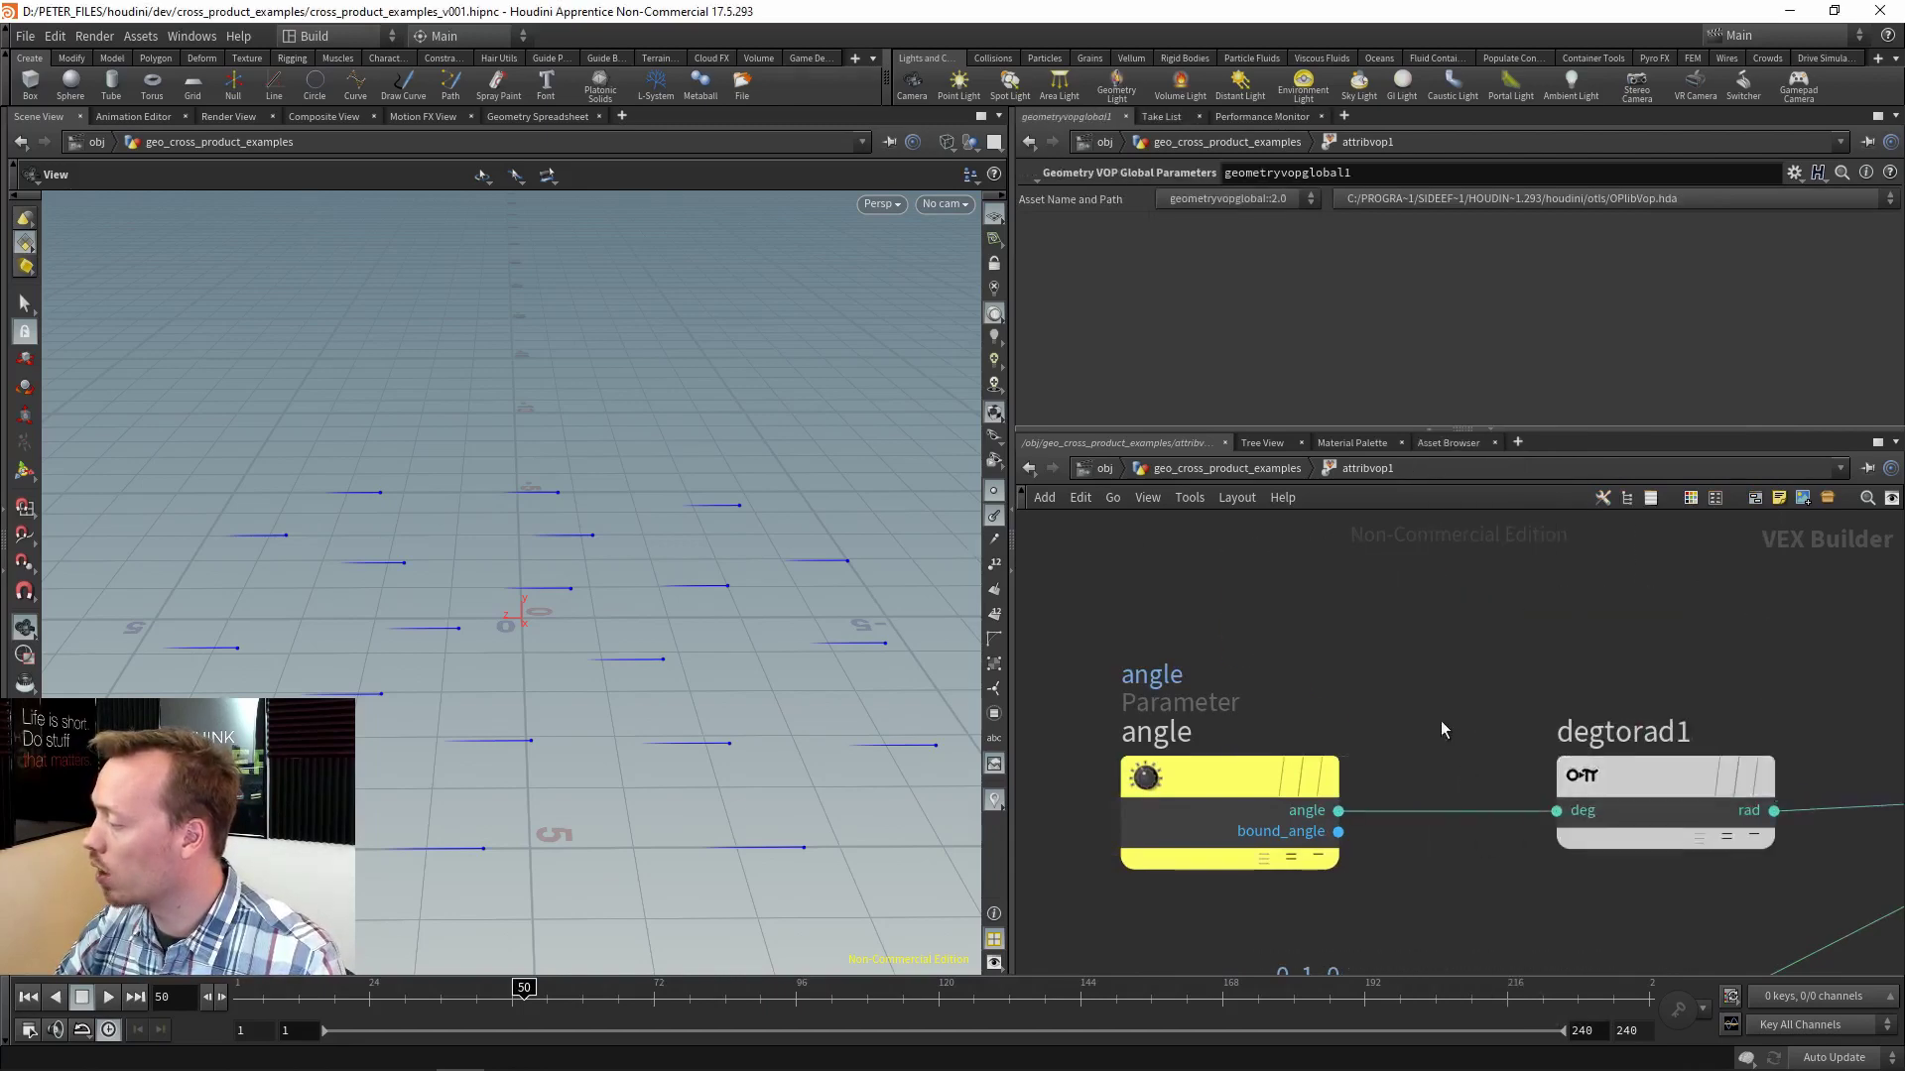
Relabel the angle parameter as "Angle (degrees)" and set the upper limit of its float range to 360.
{"action": "left_click", "coordinate": [1190, 813]}
{"action": "left_click_drag", "start_coordinate": [1251, 249], "coordinate": [1207, 254]}
{"action": "type", "text": "degre"}
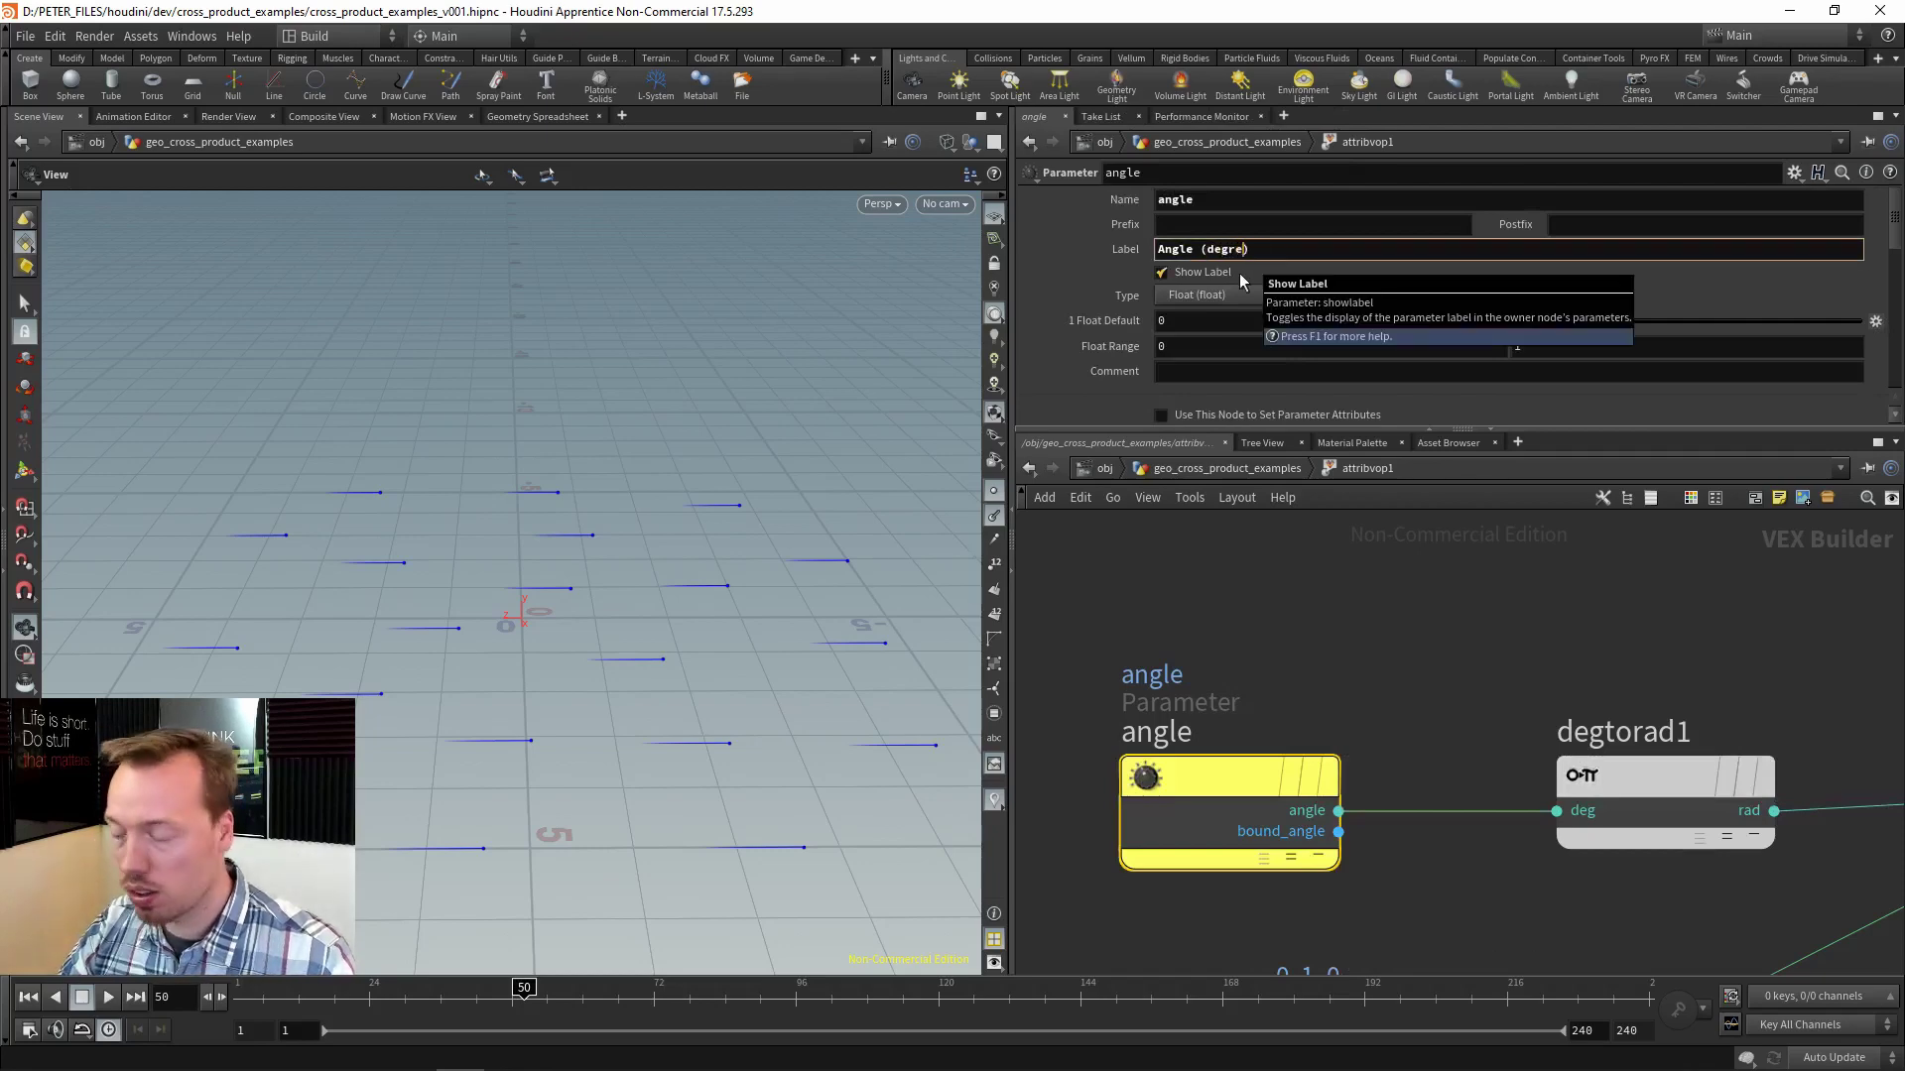
{"action": "type", "text": "es"}
{"action": "key", "text": "Return"}
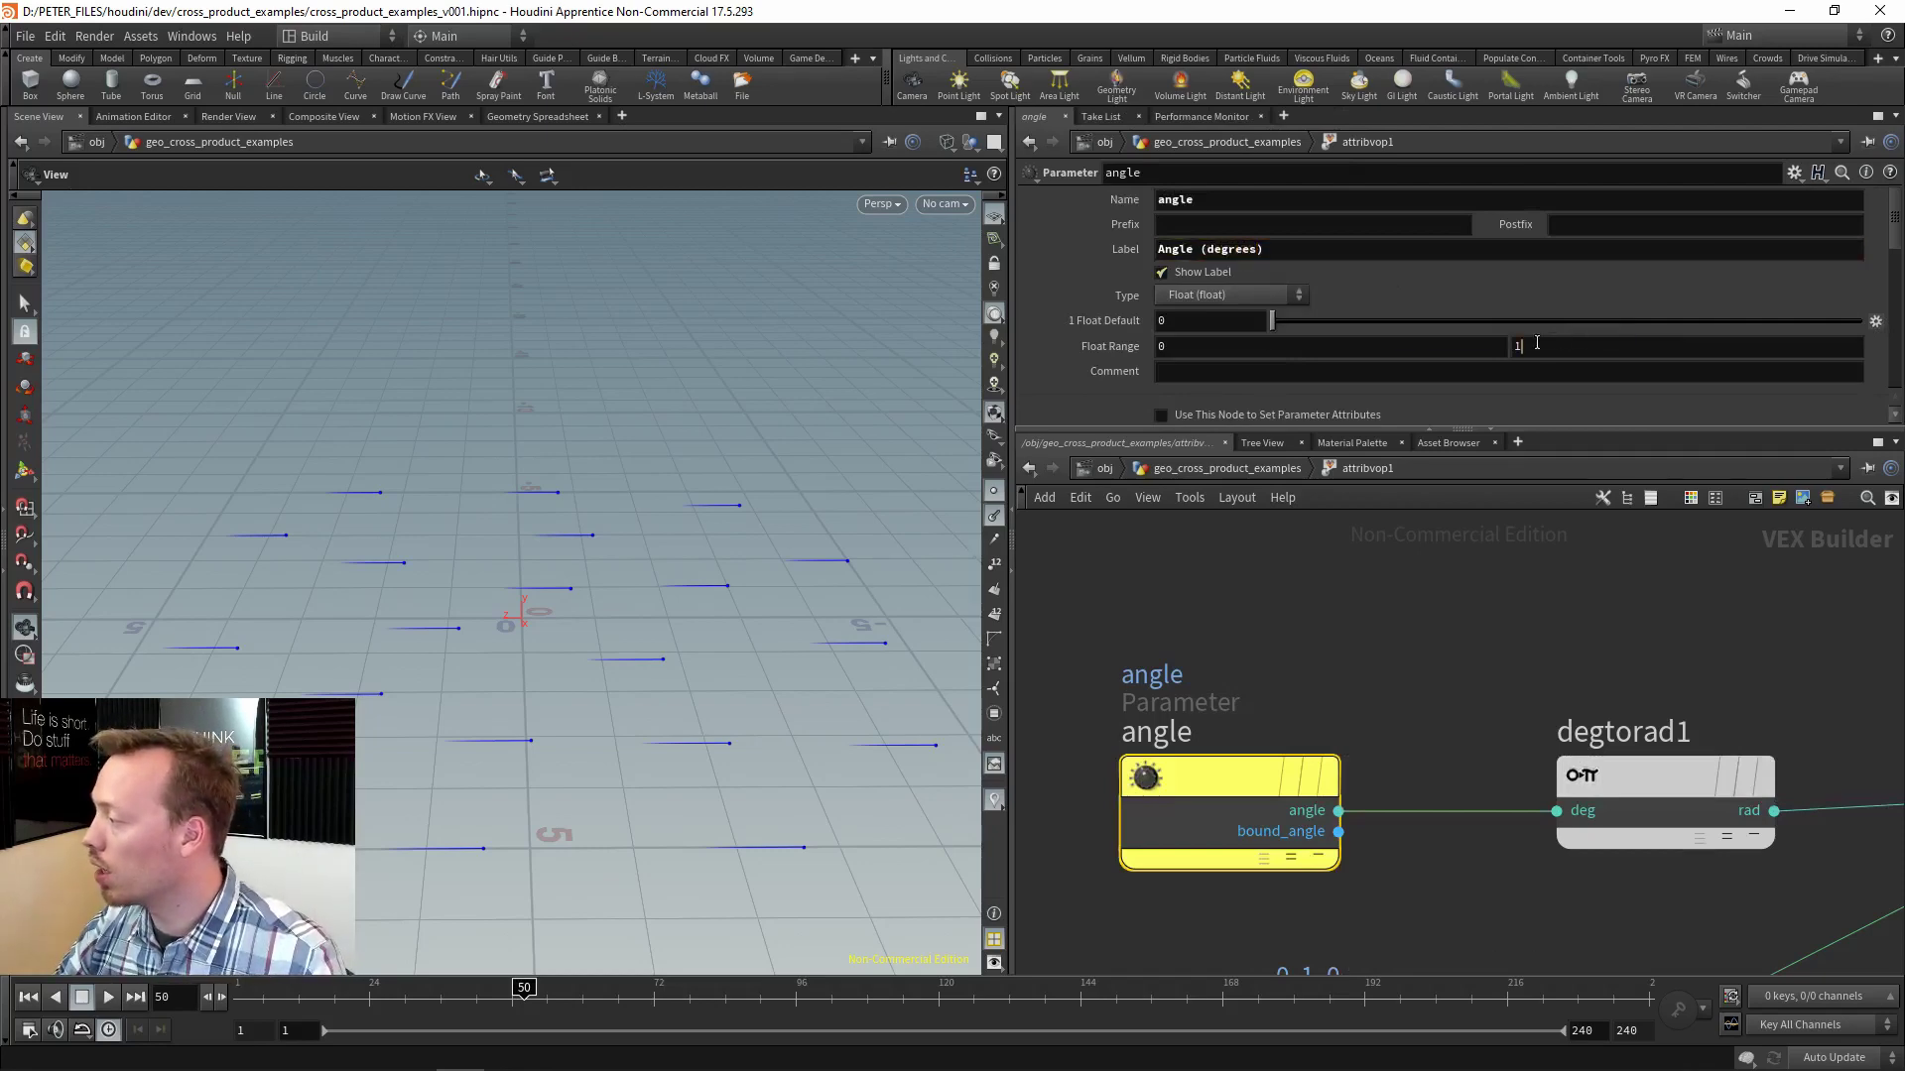
{"action": "left_click", "coordinate": [1537, 344]}
{"action": "type", "text": "360"}
{"action": "key", "text": "Return"}
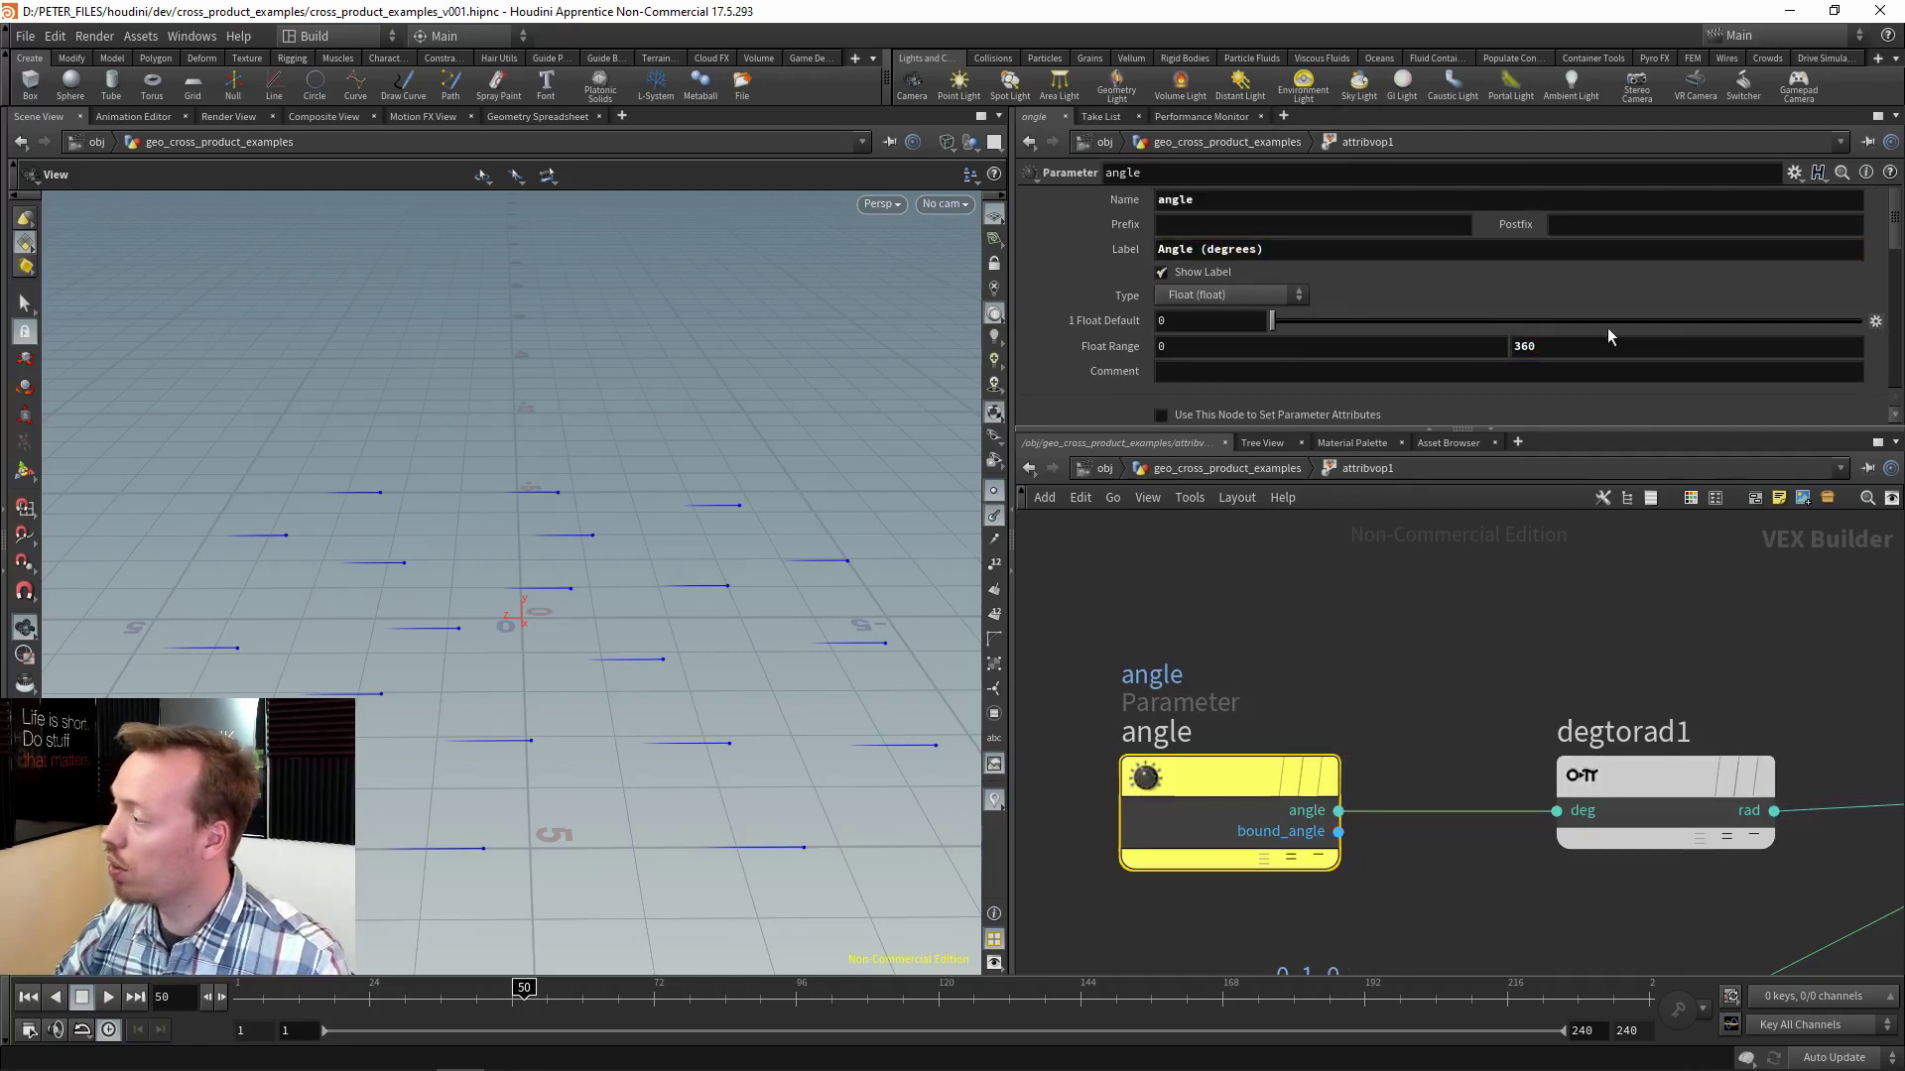
Return to the geometry network and set attribvop1's Angle (degrees) to 43.6.
{"action": "middle_click_drag", "start_coordinate": [1408, 730], "coordinate": [1303, 636]}
{"action": "scroll", "coordinate": [1304, 636], "scroll_direction": "down", "scroll_amount": 3}
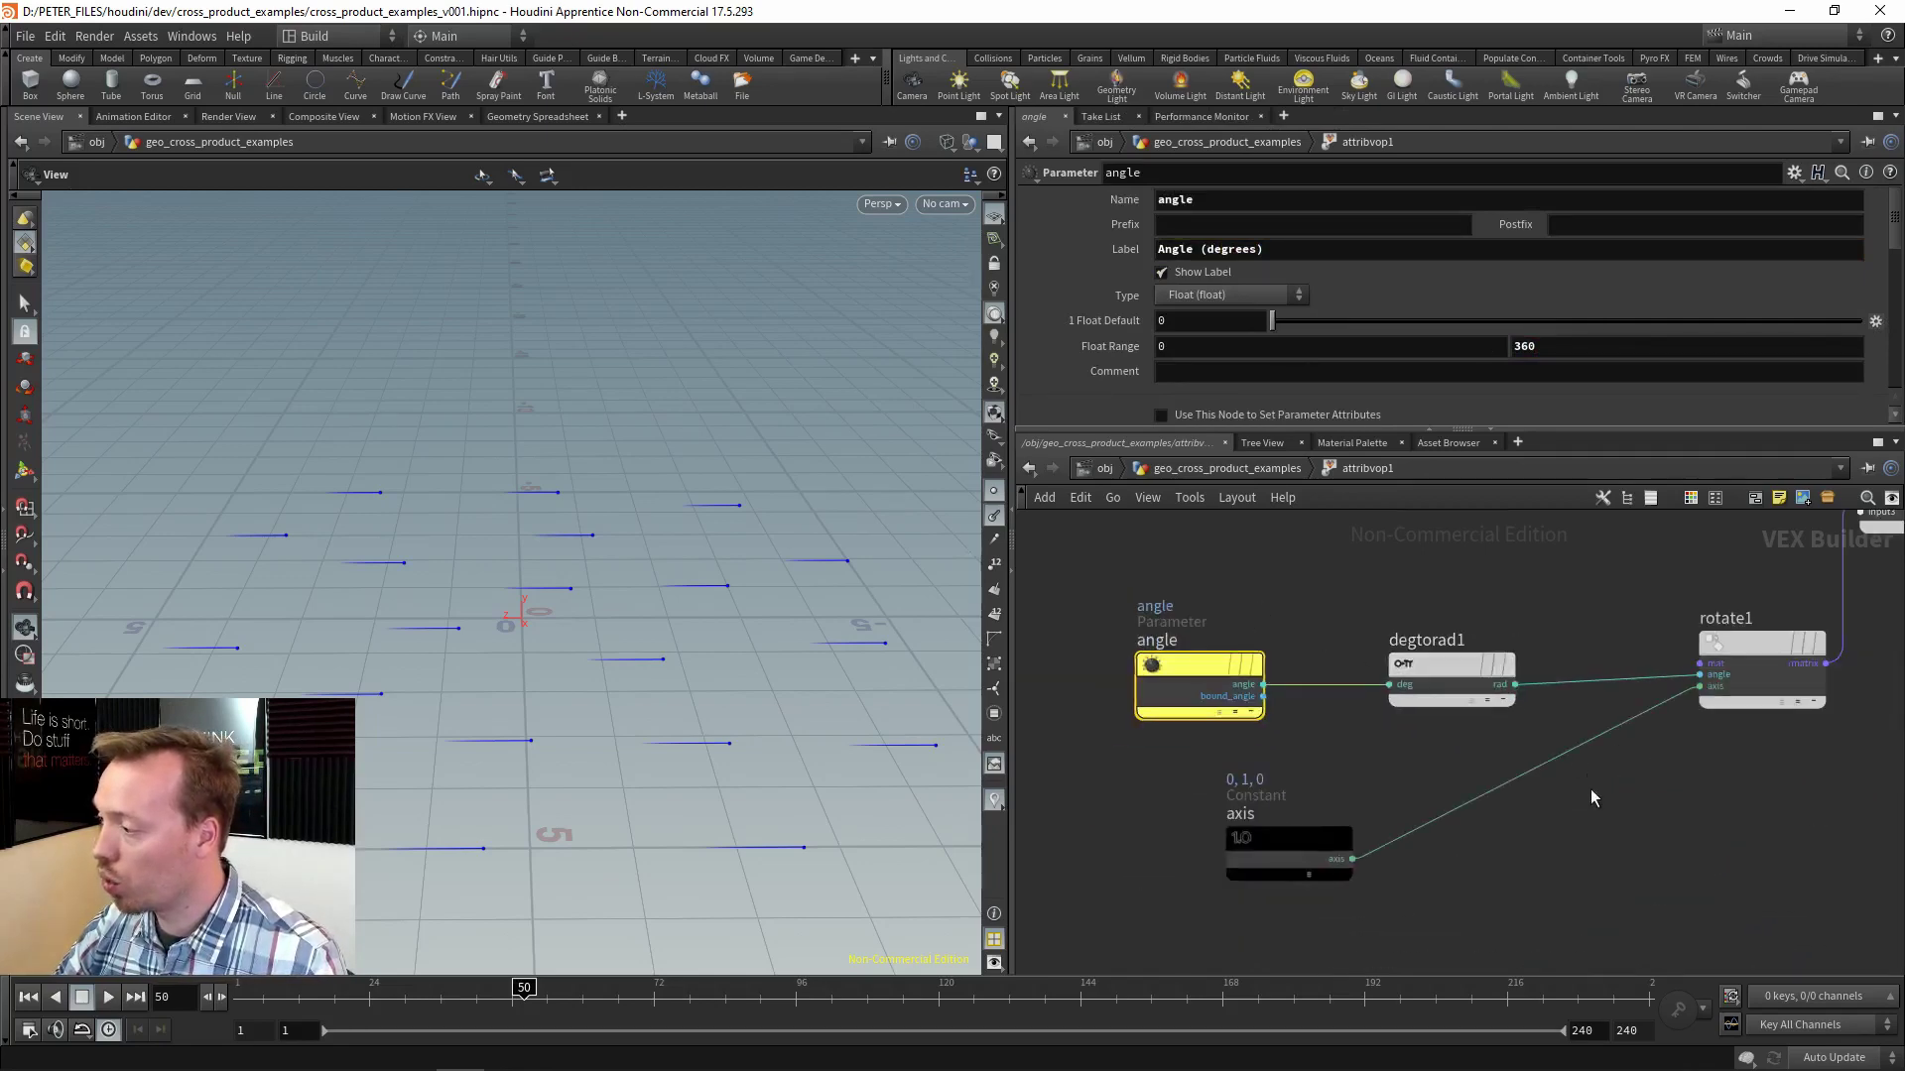
{"action": "middle_click_drag", "start_coordinate": [1591, 789], "coordinate": [1447, 757]}
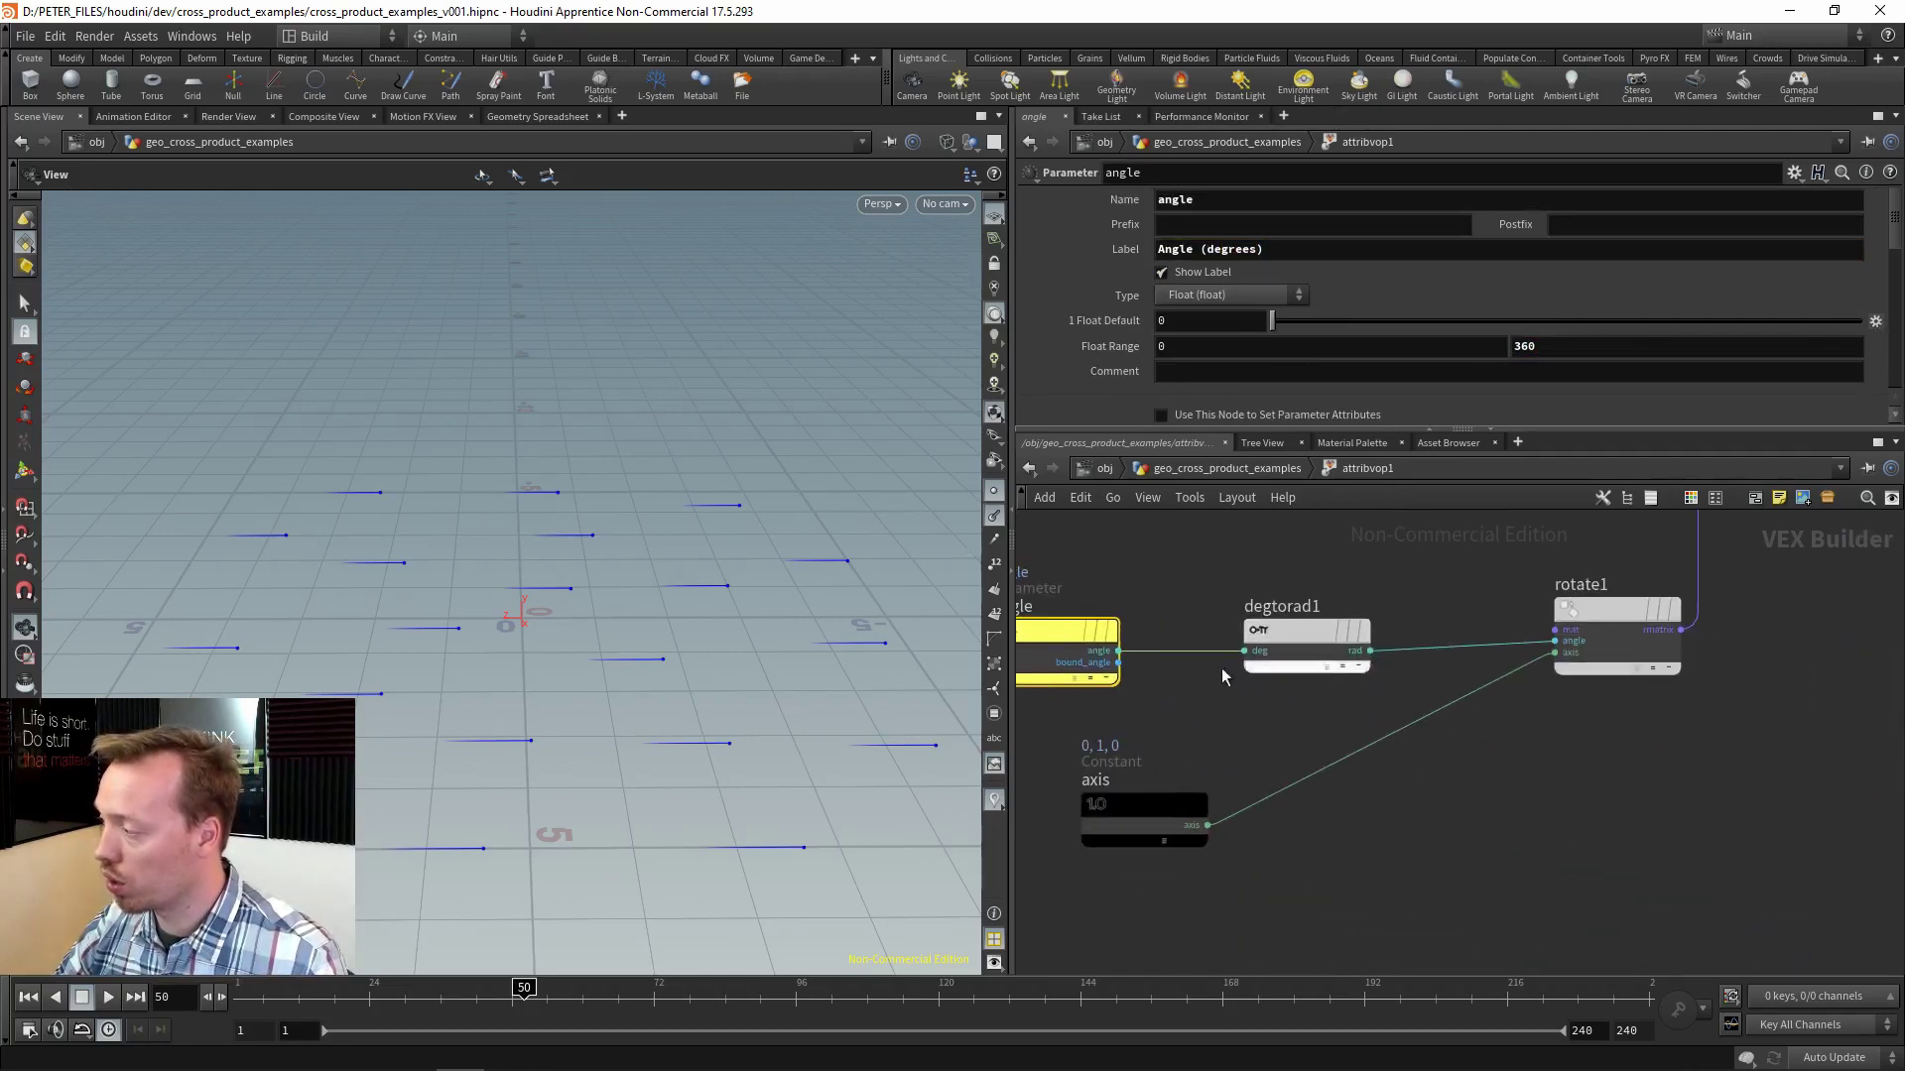
{"action": "left_click", "coordinate": [1190, 318]}
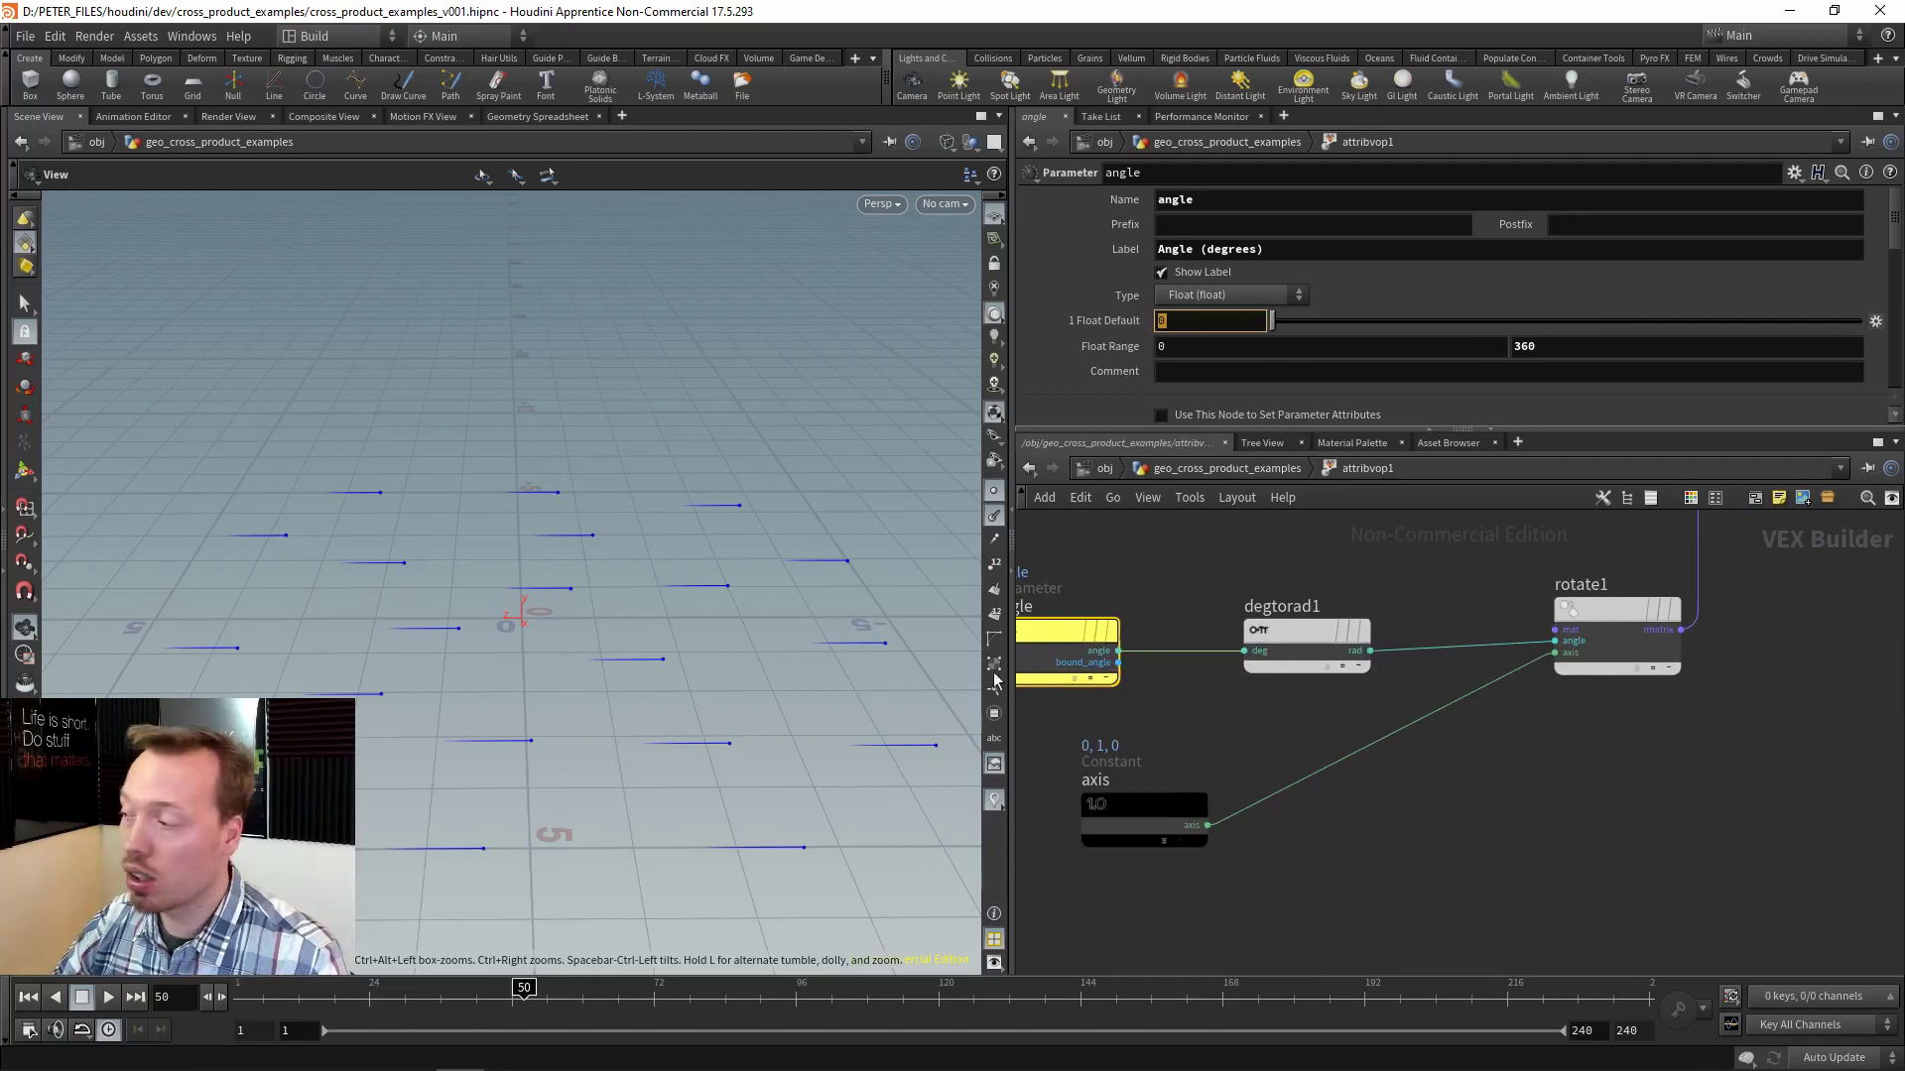
{"action": "key", "text": "u"}
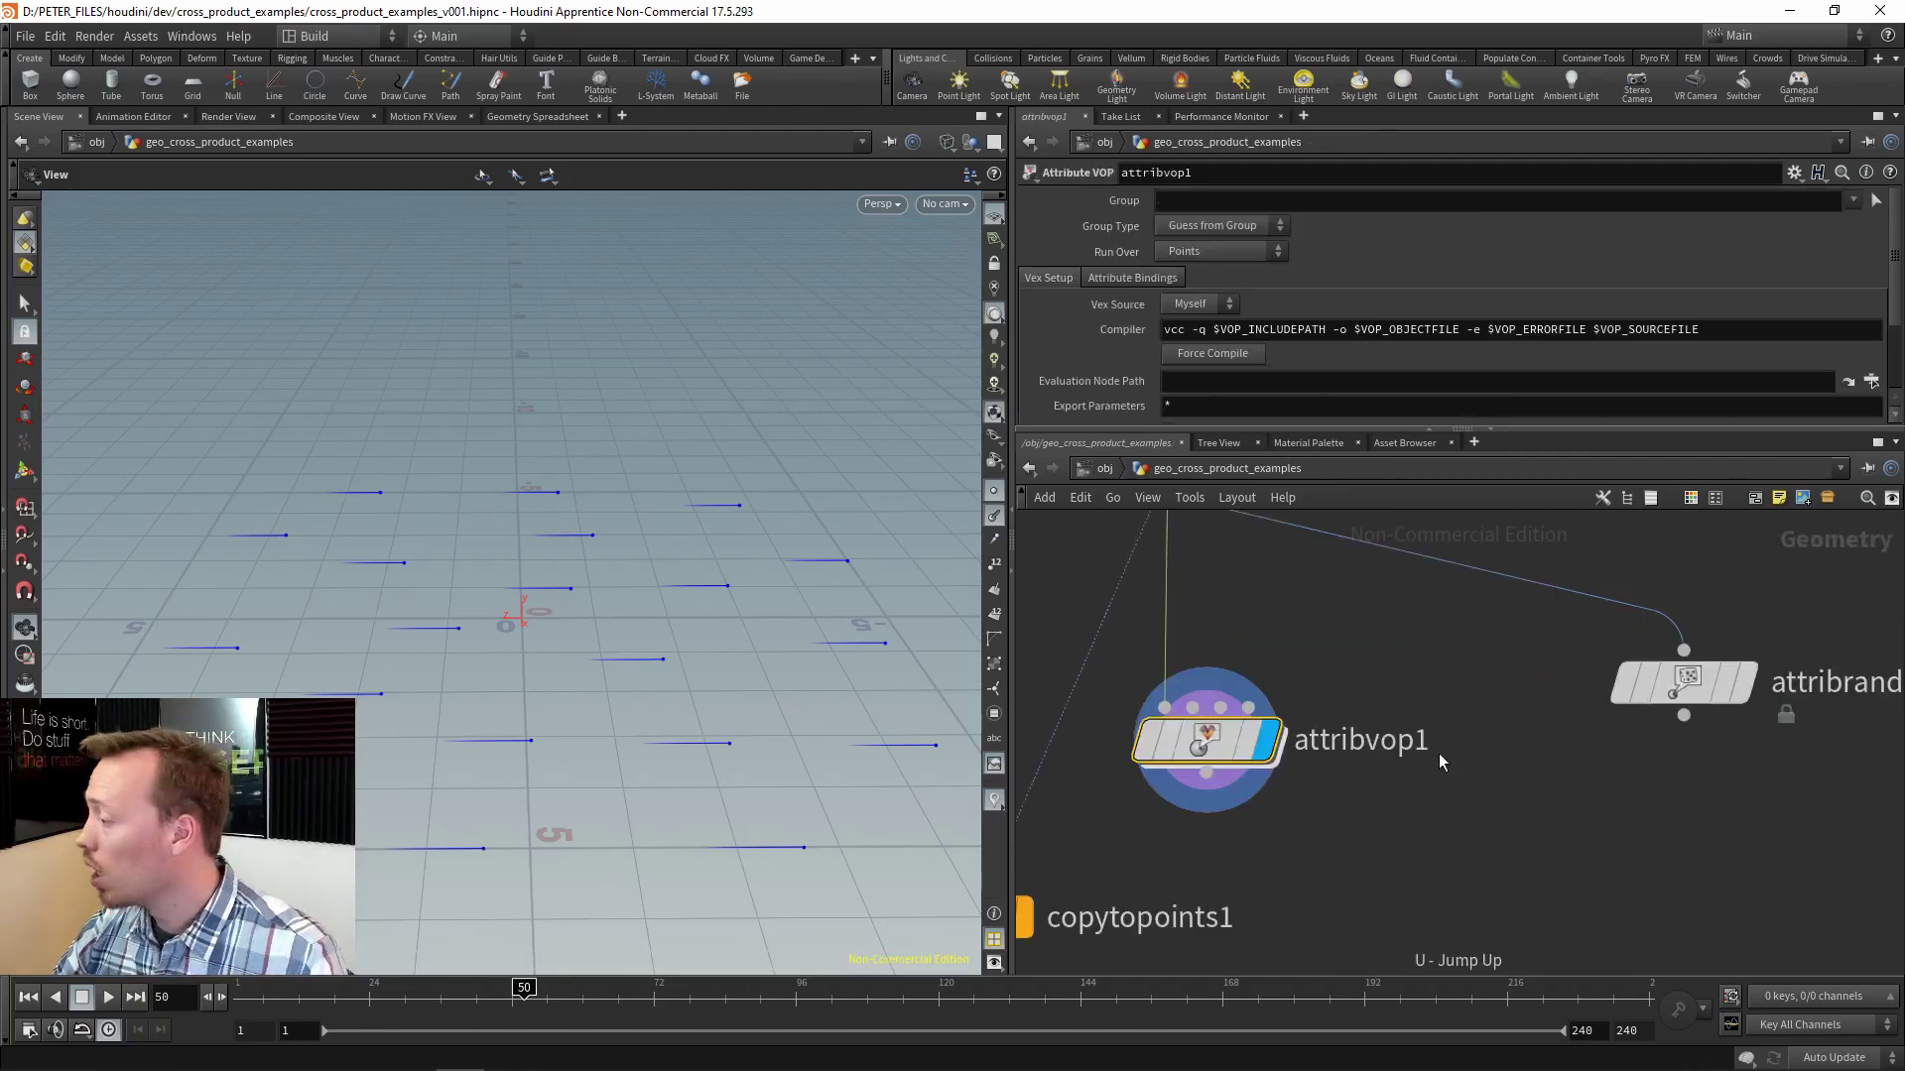
{"action": "left_click_drag", "start_coordinate": [1682, 438], "coordinate": [1637, 623]}
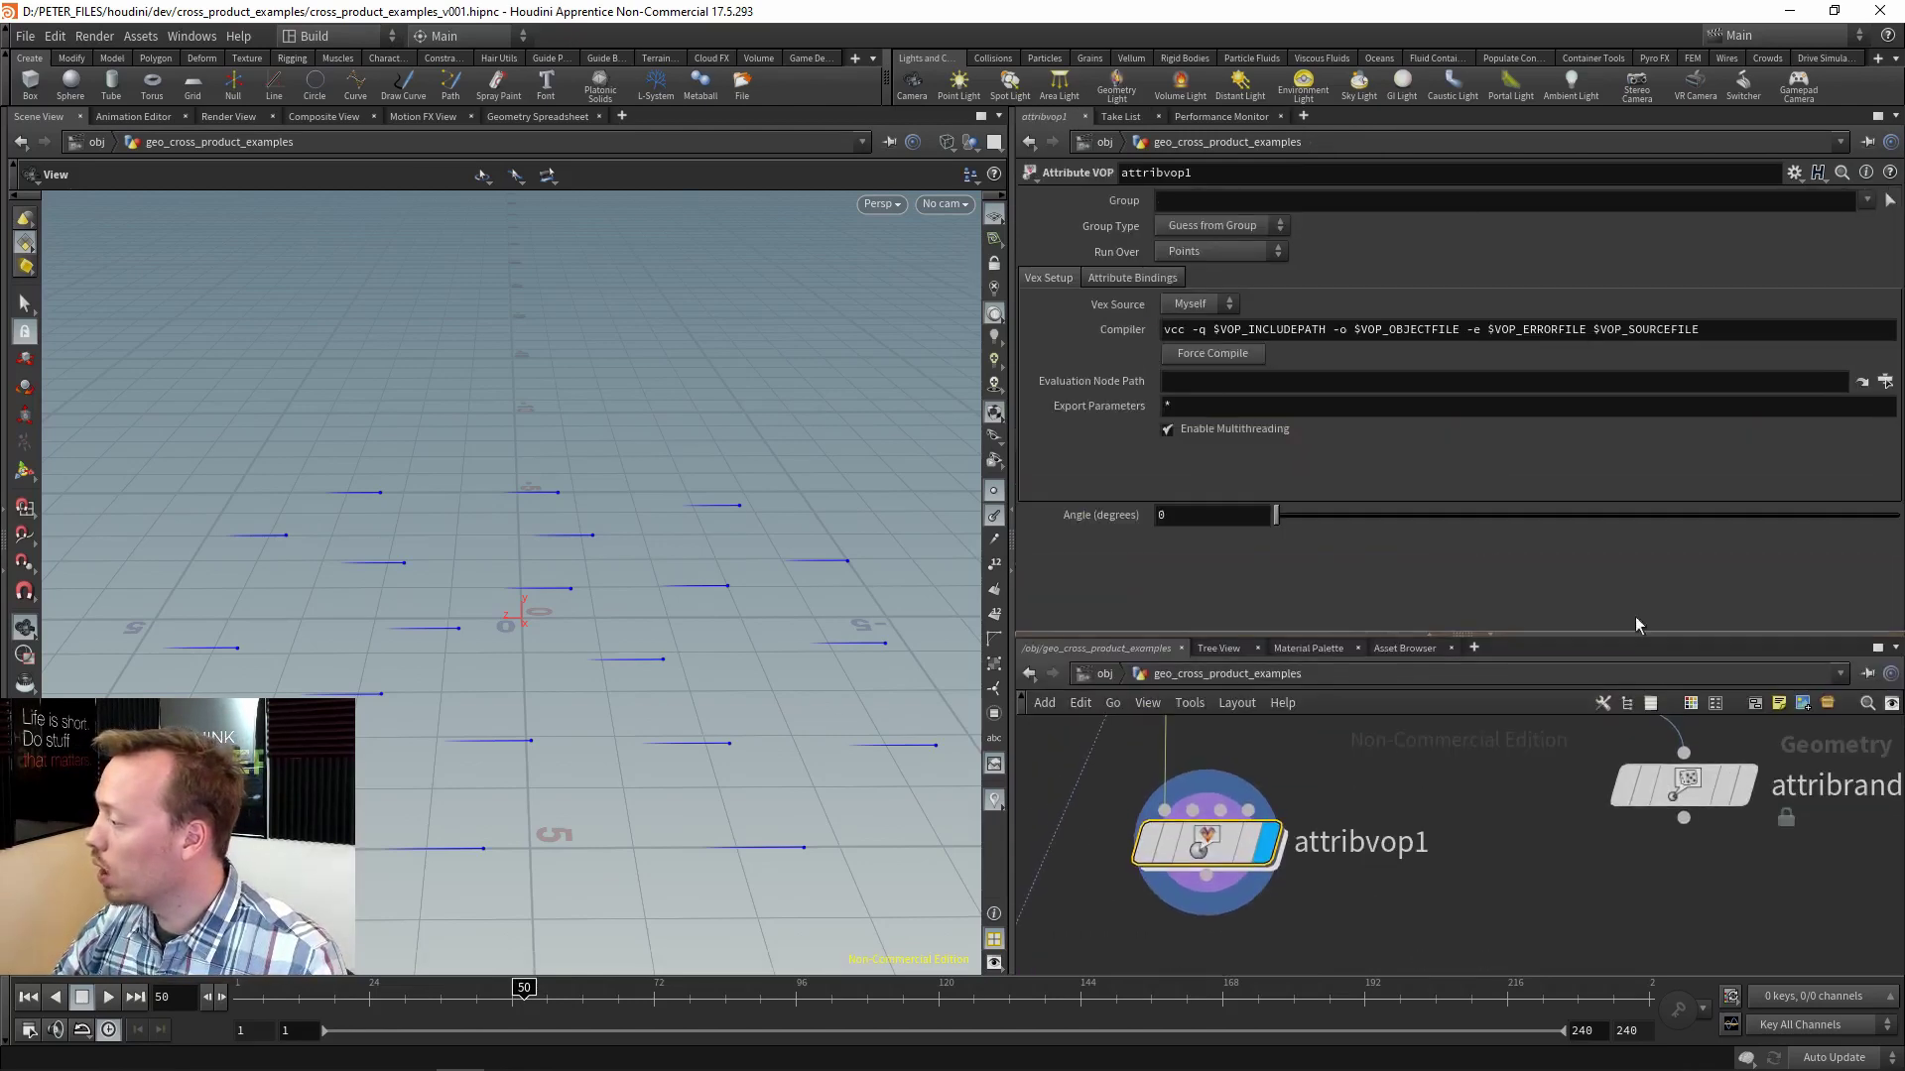
{"action": "left_click_drag", "start_coordinate": [1280, 523], "coordinate": [1355, 524]}
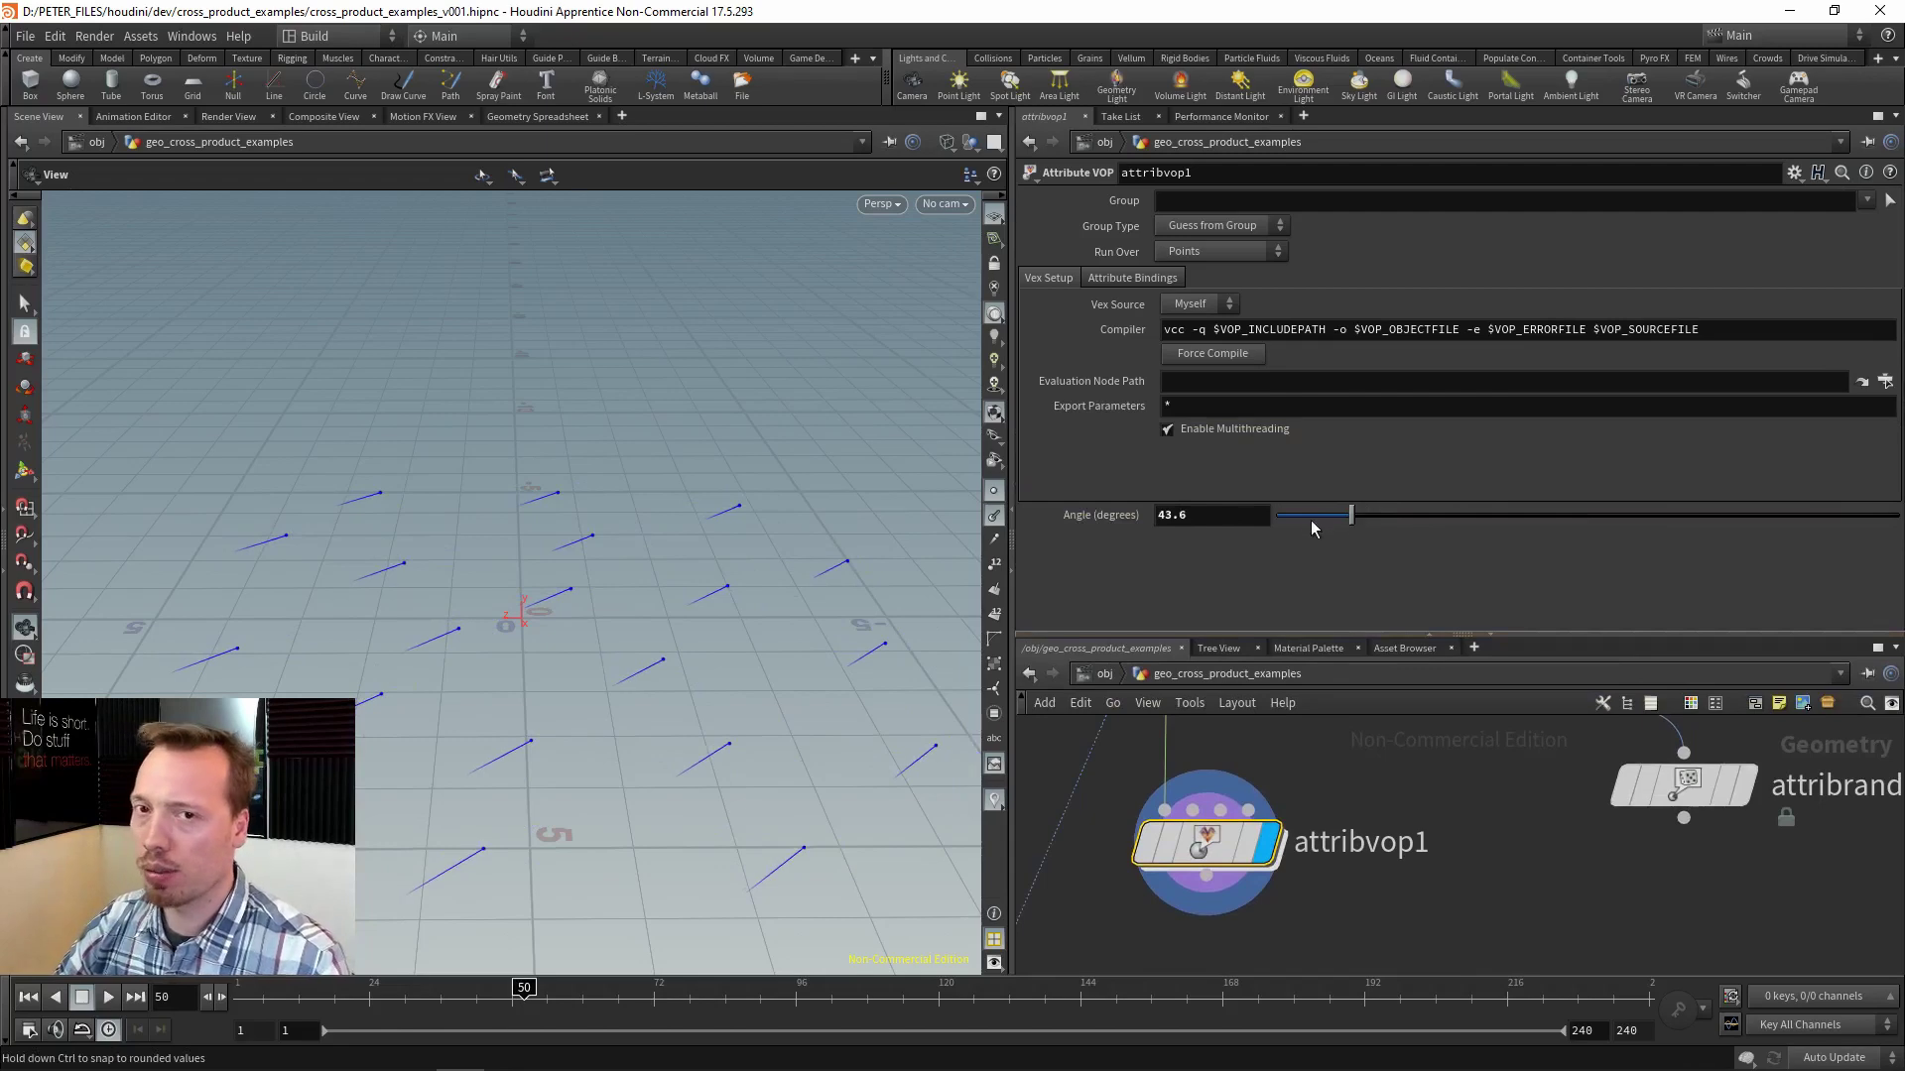
{"action": "left_click_drag", "start_coordinate": [1561, 638], "coordinate": [1557, 533]}
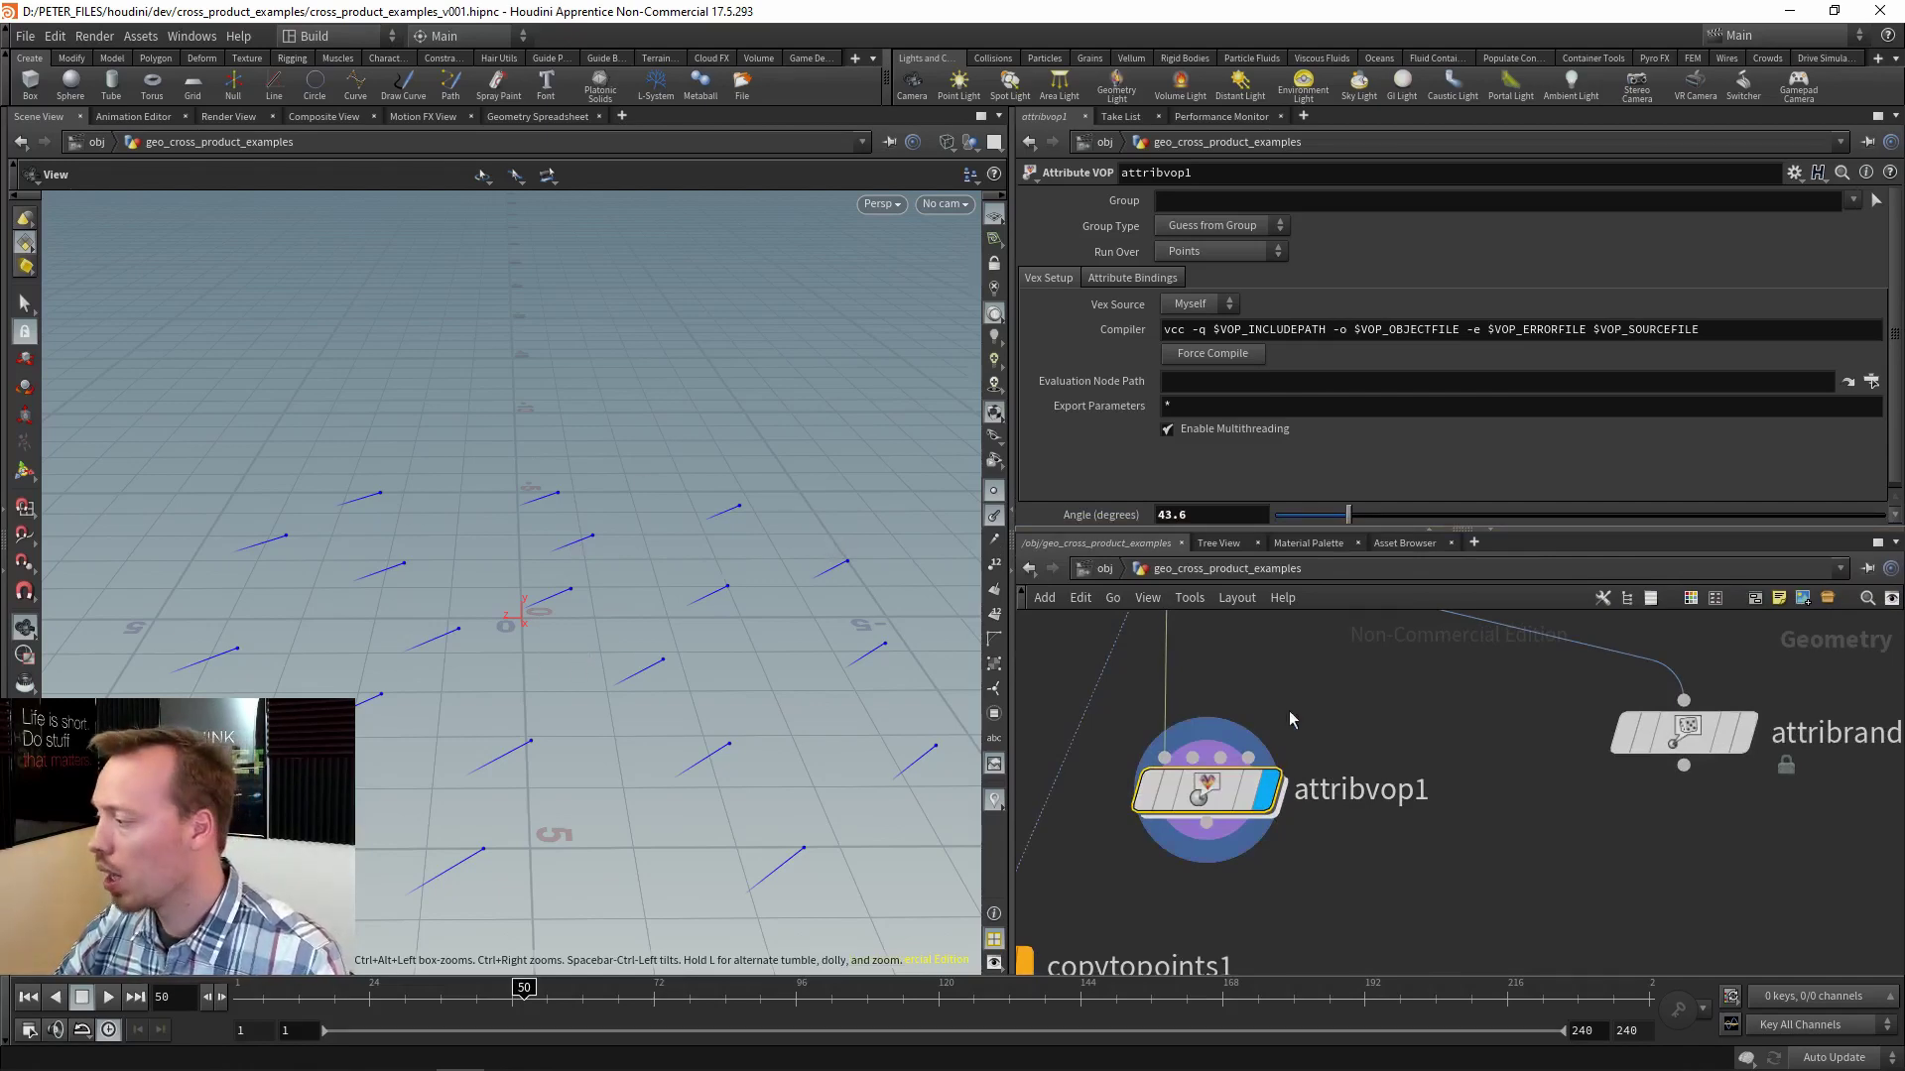
Connect attribvop1's output to the second input of copytopoints1 and display copytopoints1.
{"action": "middle_click_drag", "start_coordinate": [1413, 735], "coordinate": [1541, 724]}
{"action": "left_click_drag", "start_coordinate": [1485, 714], "coordinate": [1262, 841]}
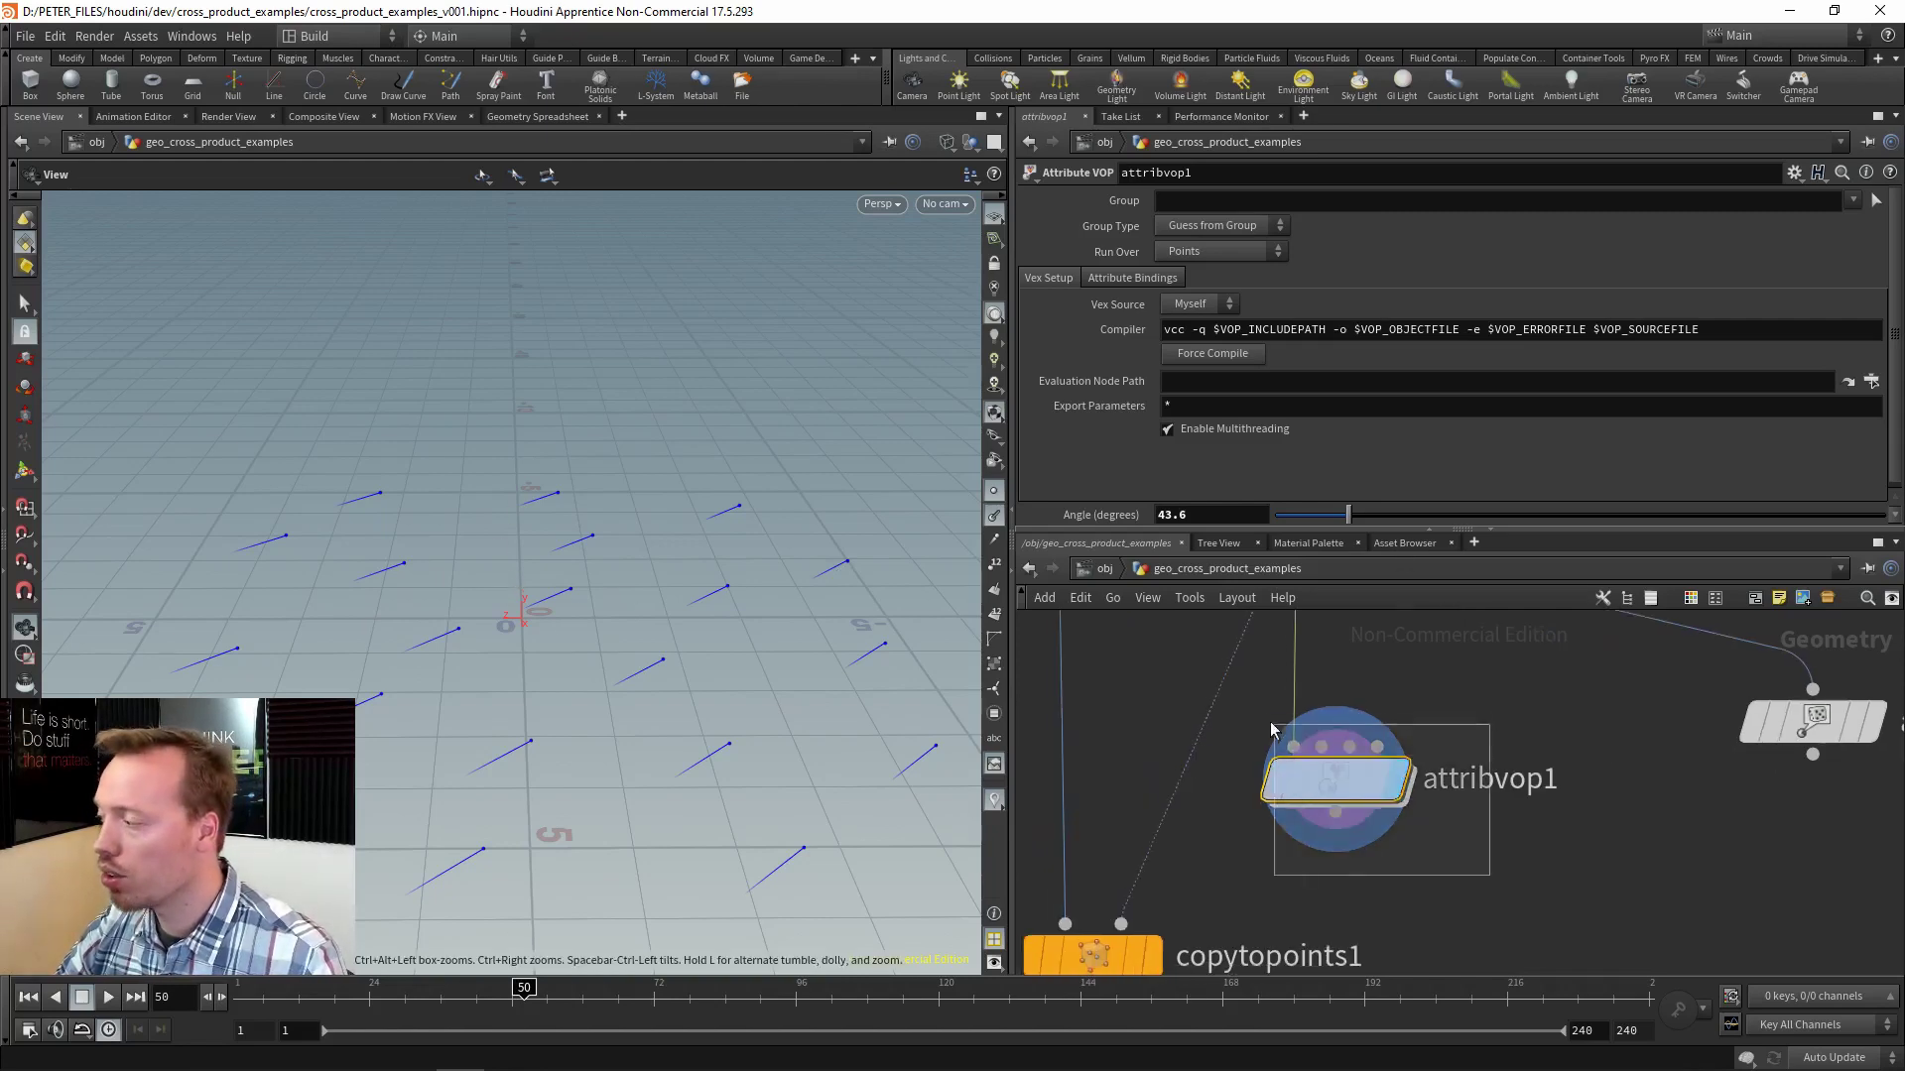
{"action": "left_click", "coordinate": [1336, 813]}
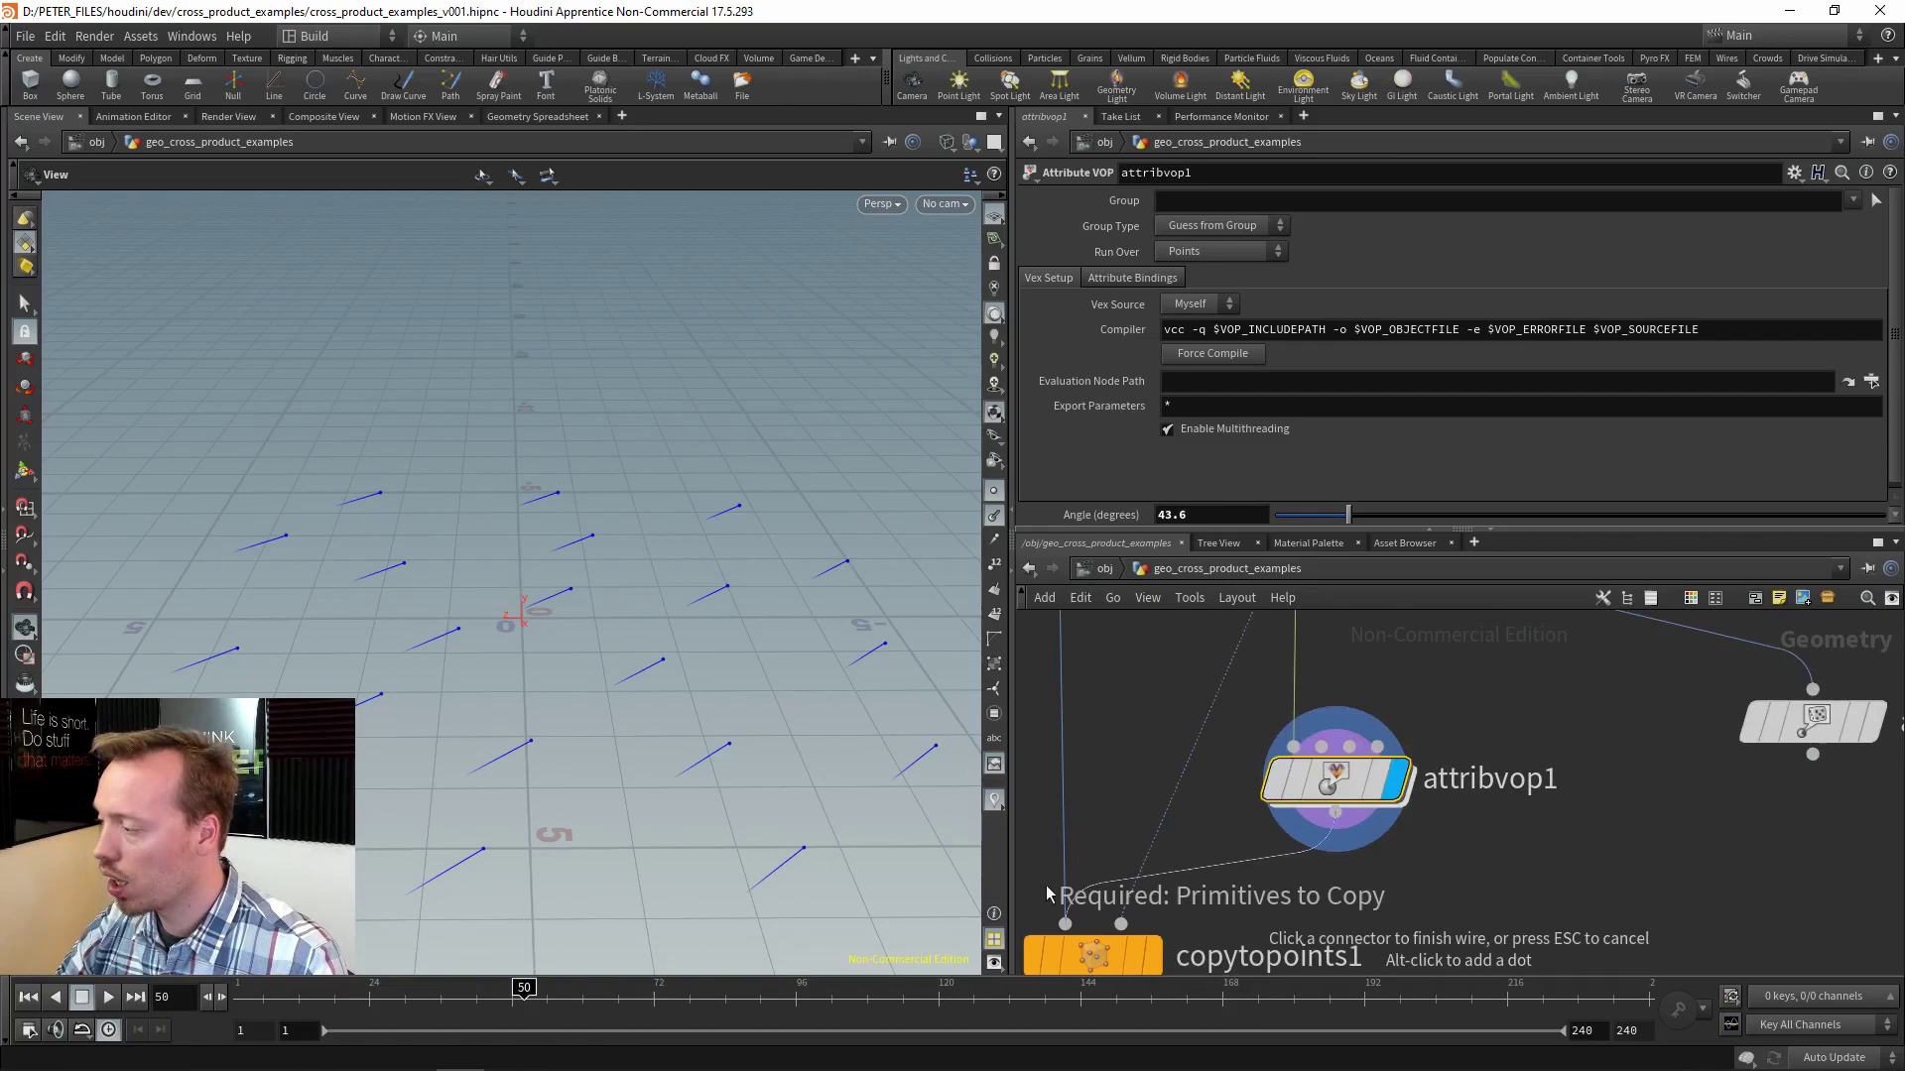
{"action": "left_click", "coordinate": [1120, 924]}
{"action": "left_click", "coordinate": [1164, 824]}
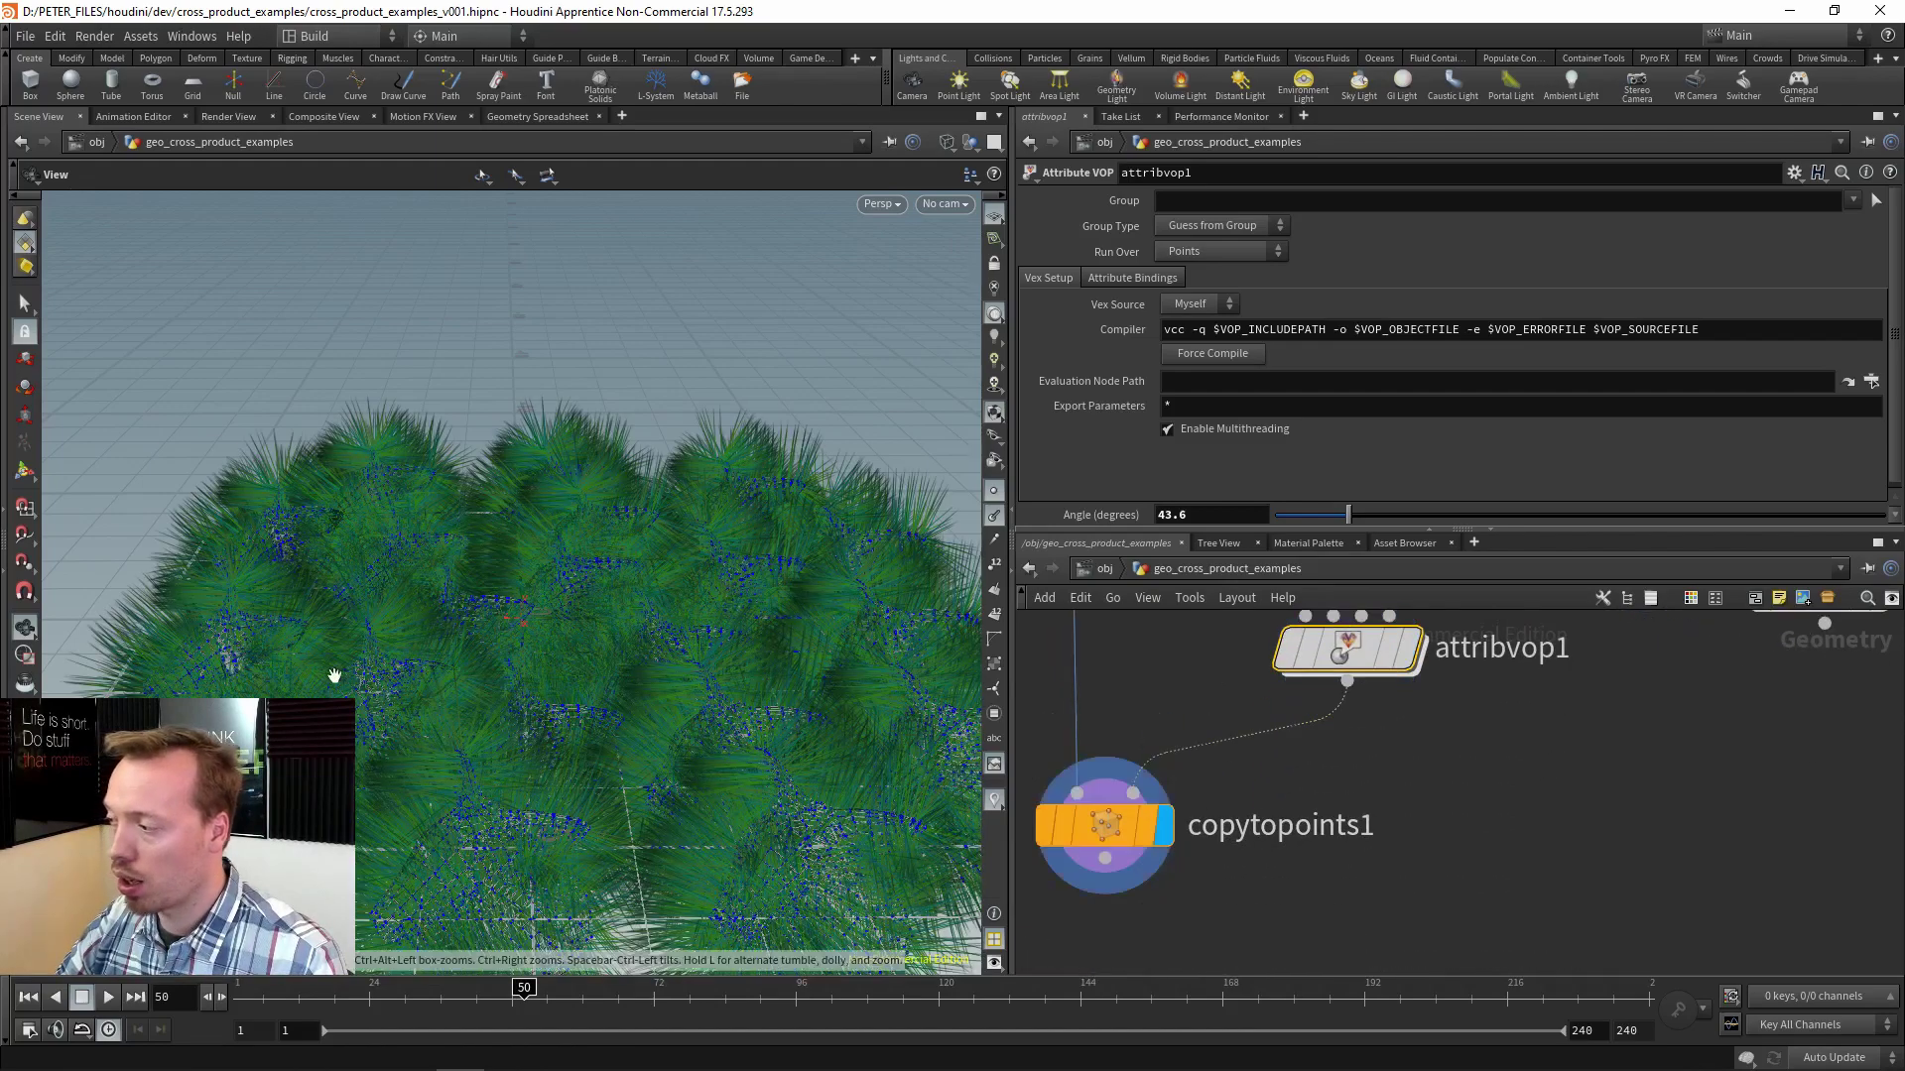
Hide the points and point normals in the viewport, and set attribvop1's Angle (degrees) to 169.4.
{"action": "left_click", "coordinate": [995, 515]}
{"action": "left_click", "coordinate": [993, 492]}
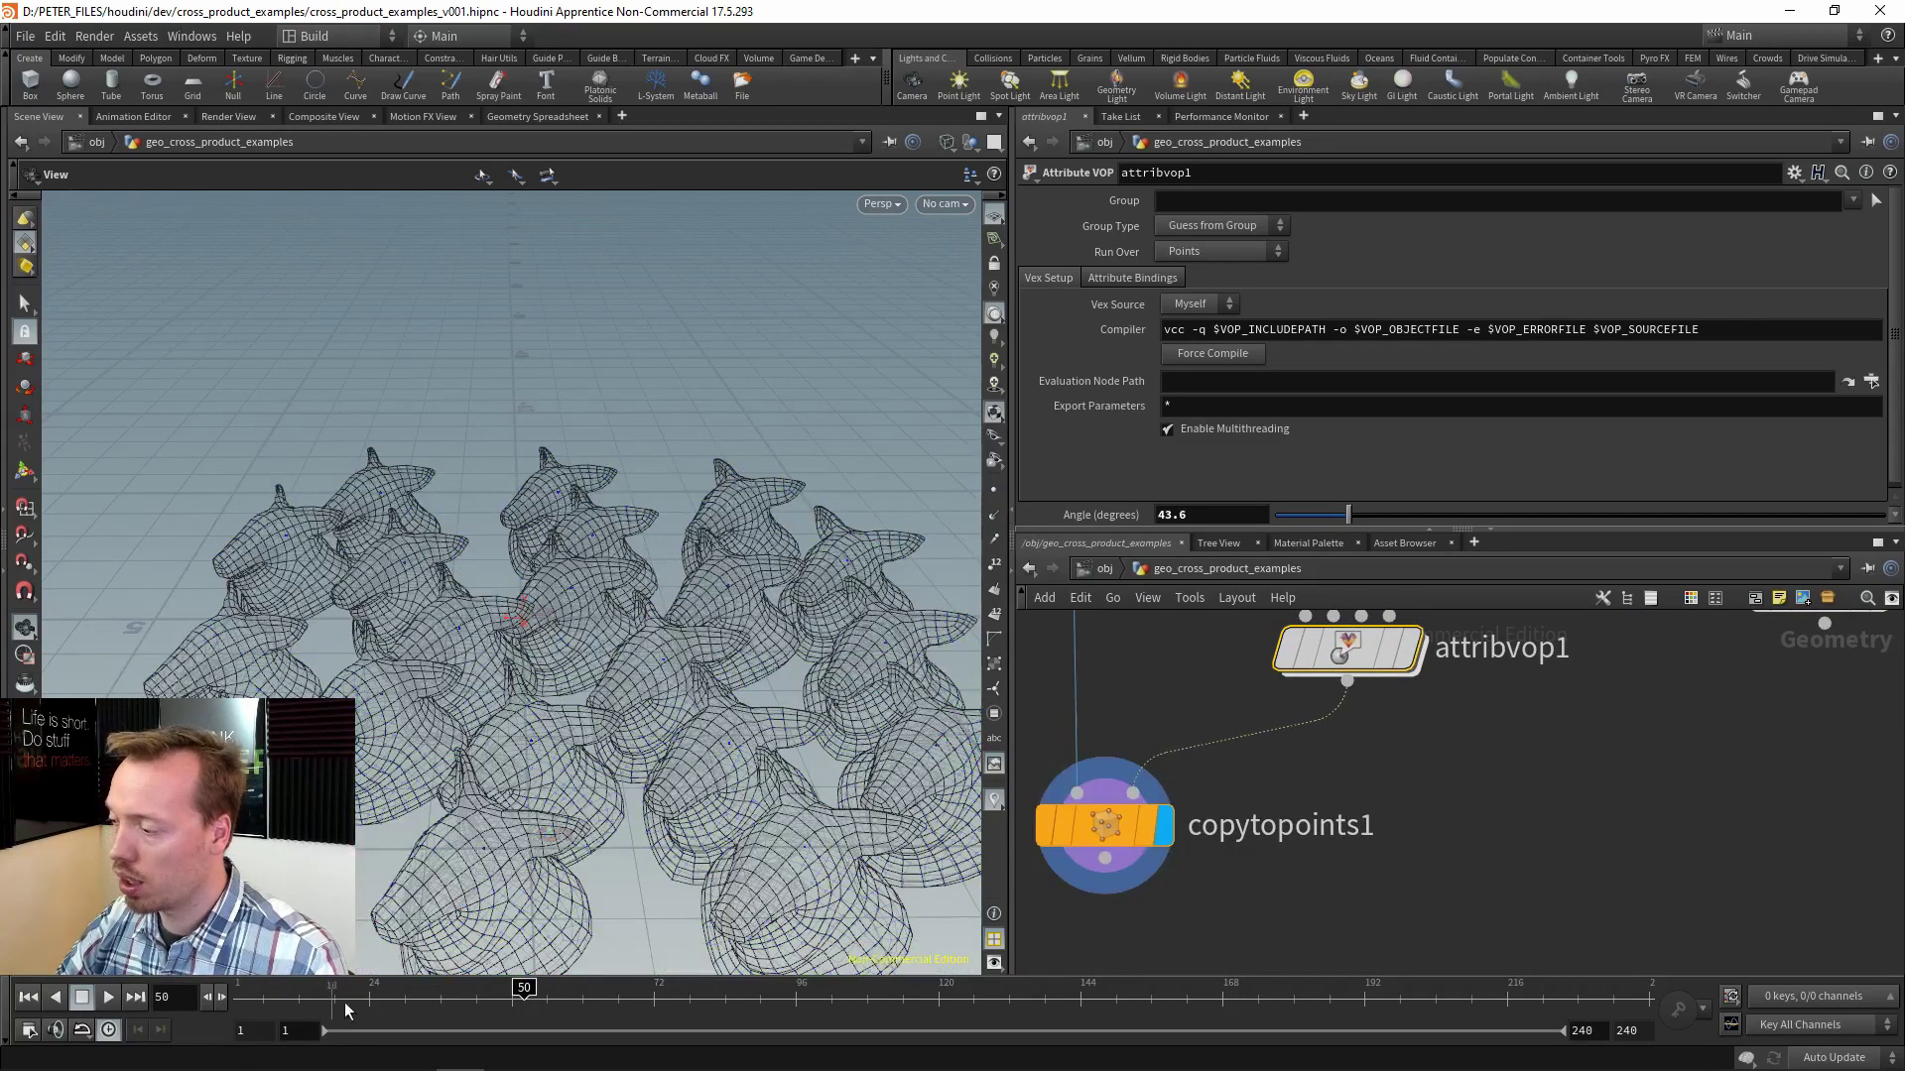
{"action": "left_click_drag", "start_coordinate": [1384, 516], "coordinate": [1602, 512]}
Enter attribvop1's network, enlarge the network area, and move the 0, 0, 1 constant higher above the rotation nodes.
{"action": "middle_click_drag", "start_coordinate": [1509, 728], "coordinate": [1459, 844]}
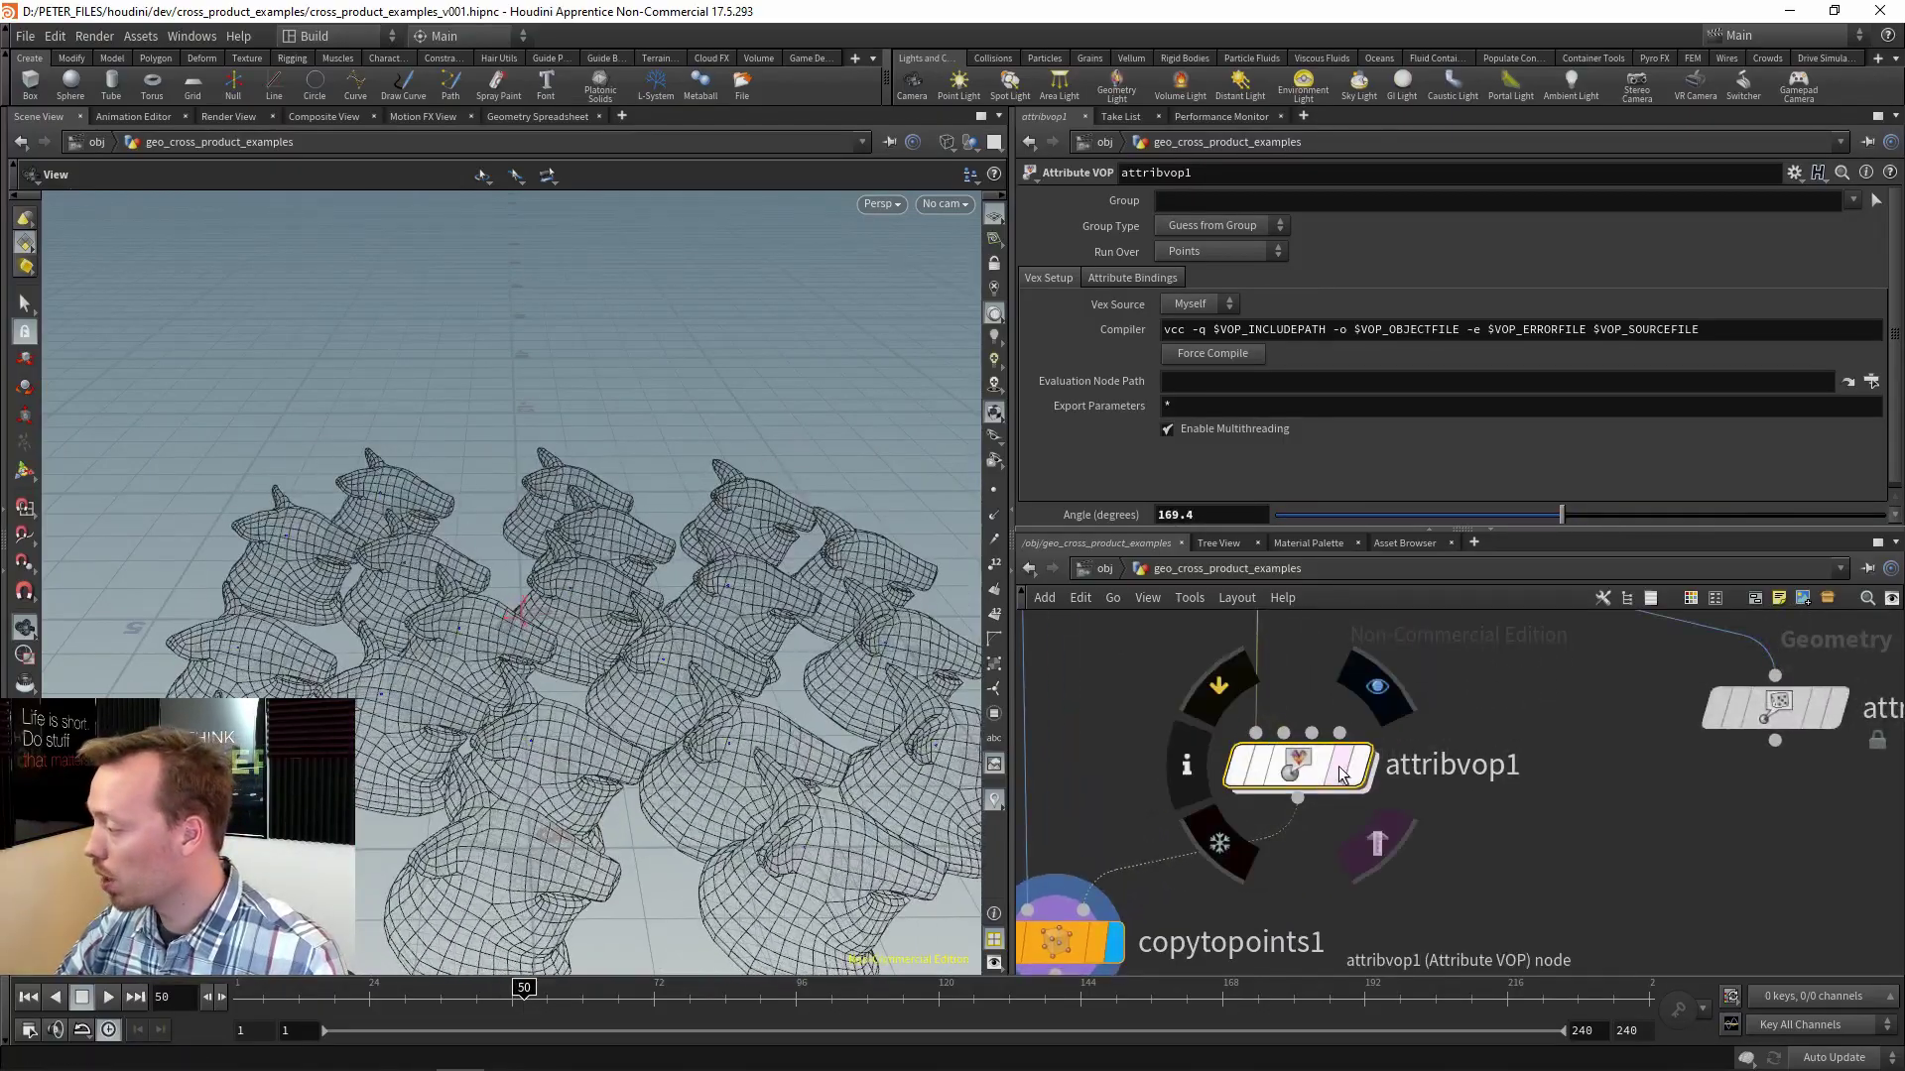
{"action": "key", "text": "Return"}
{"action": "left_click_drag", "start_coordinate": [1564, 530], "coordinate": [1564, 269]}
{"action": "middle_click_drag", "start_coordinate": [1366, 782], "coordinate": [1506, 735]}
{"action": "scroll", "coordinate": [1497, 782], "scroll_direction": "down", "scroll_amount": 3}
{"action": "scroll", "coordinate": [1498, 782], "scroll_direction": "up", "scroll_amount": 3}
{"action": "middle_click_drag", "start_coordinate": [1750, 637], "coordinate": [1614, 825]}
{"action": "left_click", "coordinate": [1249, 607]}
{"action": "left_click_drag", "start_coordinate": [1290, 614], "coordinate": [1275, 534]}
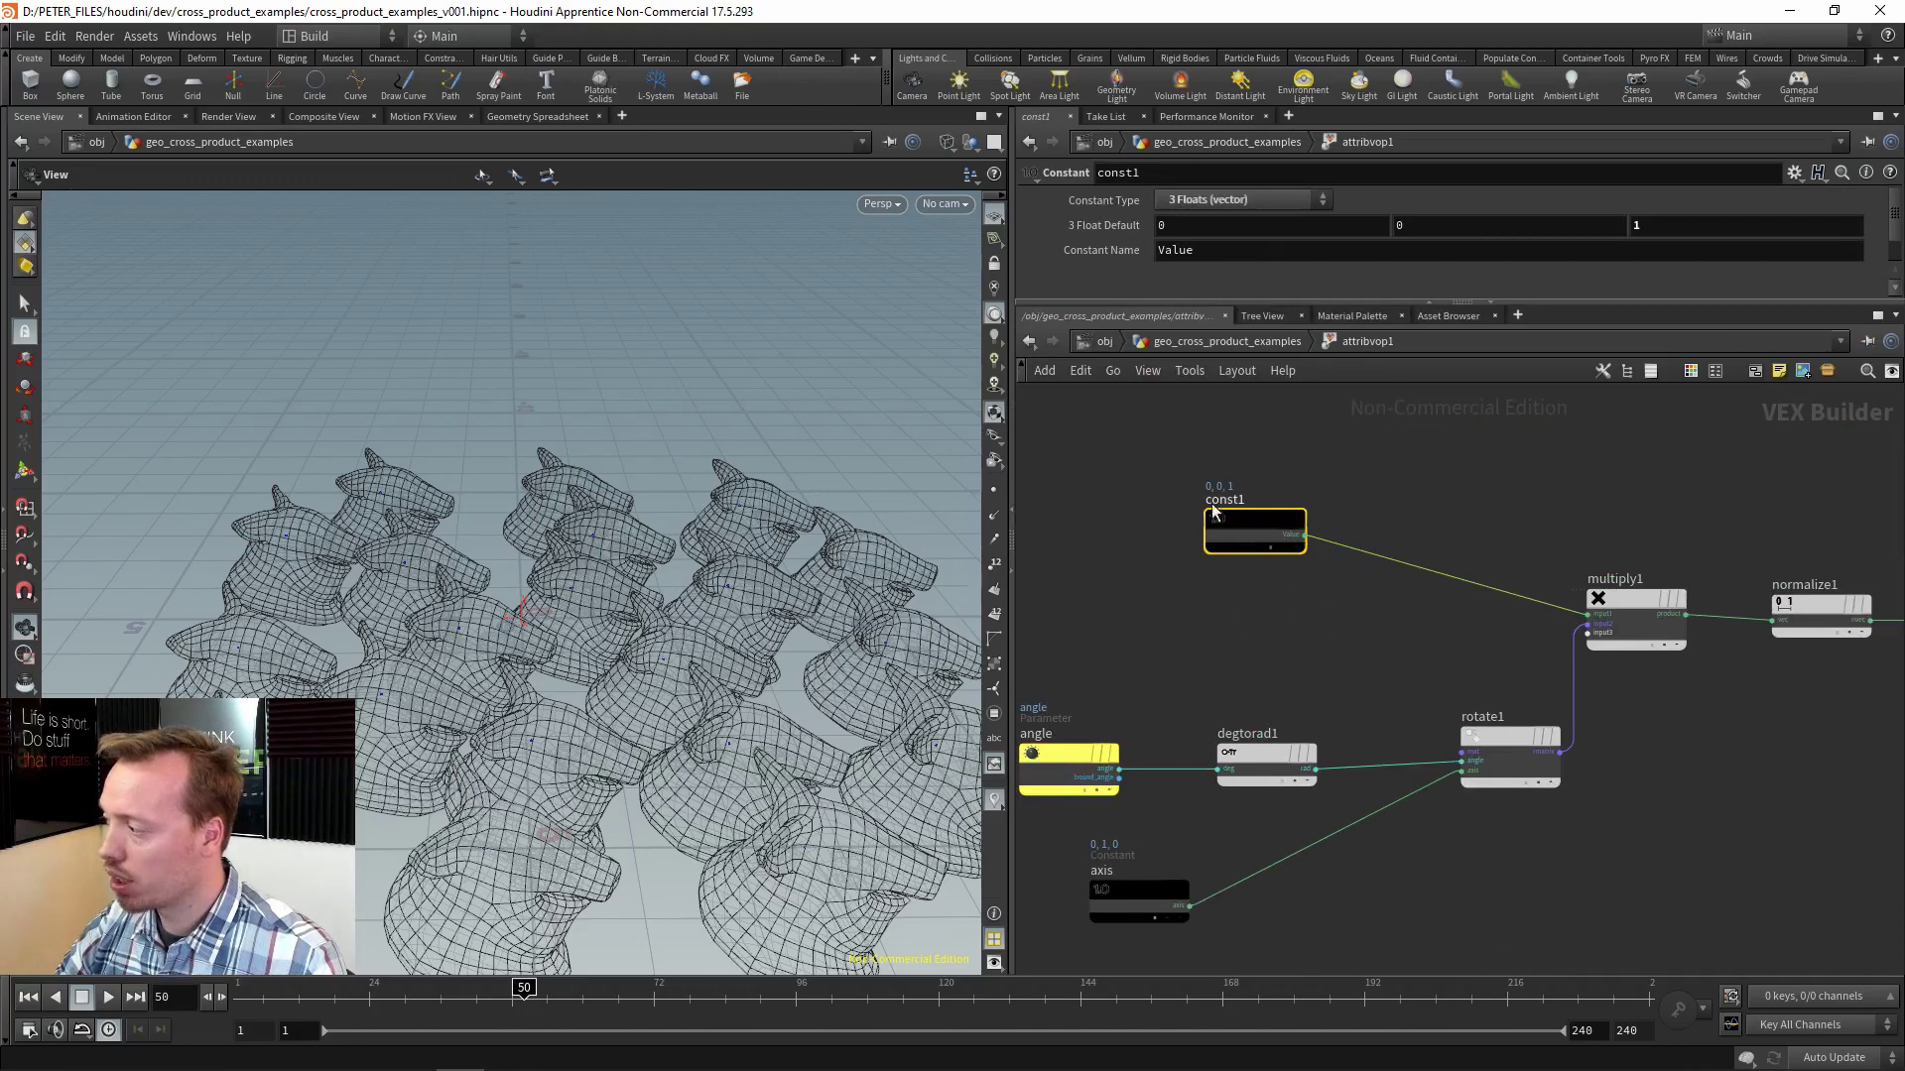
{"action": "middle_click_drag", "start_coordinate": [1278, 619], "coordinate": [1411, 588]}
{"action": "middle_click_drag", "start_coordinate": [1573, 588], "coordinate": [1490, 611]}
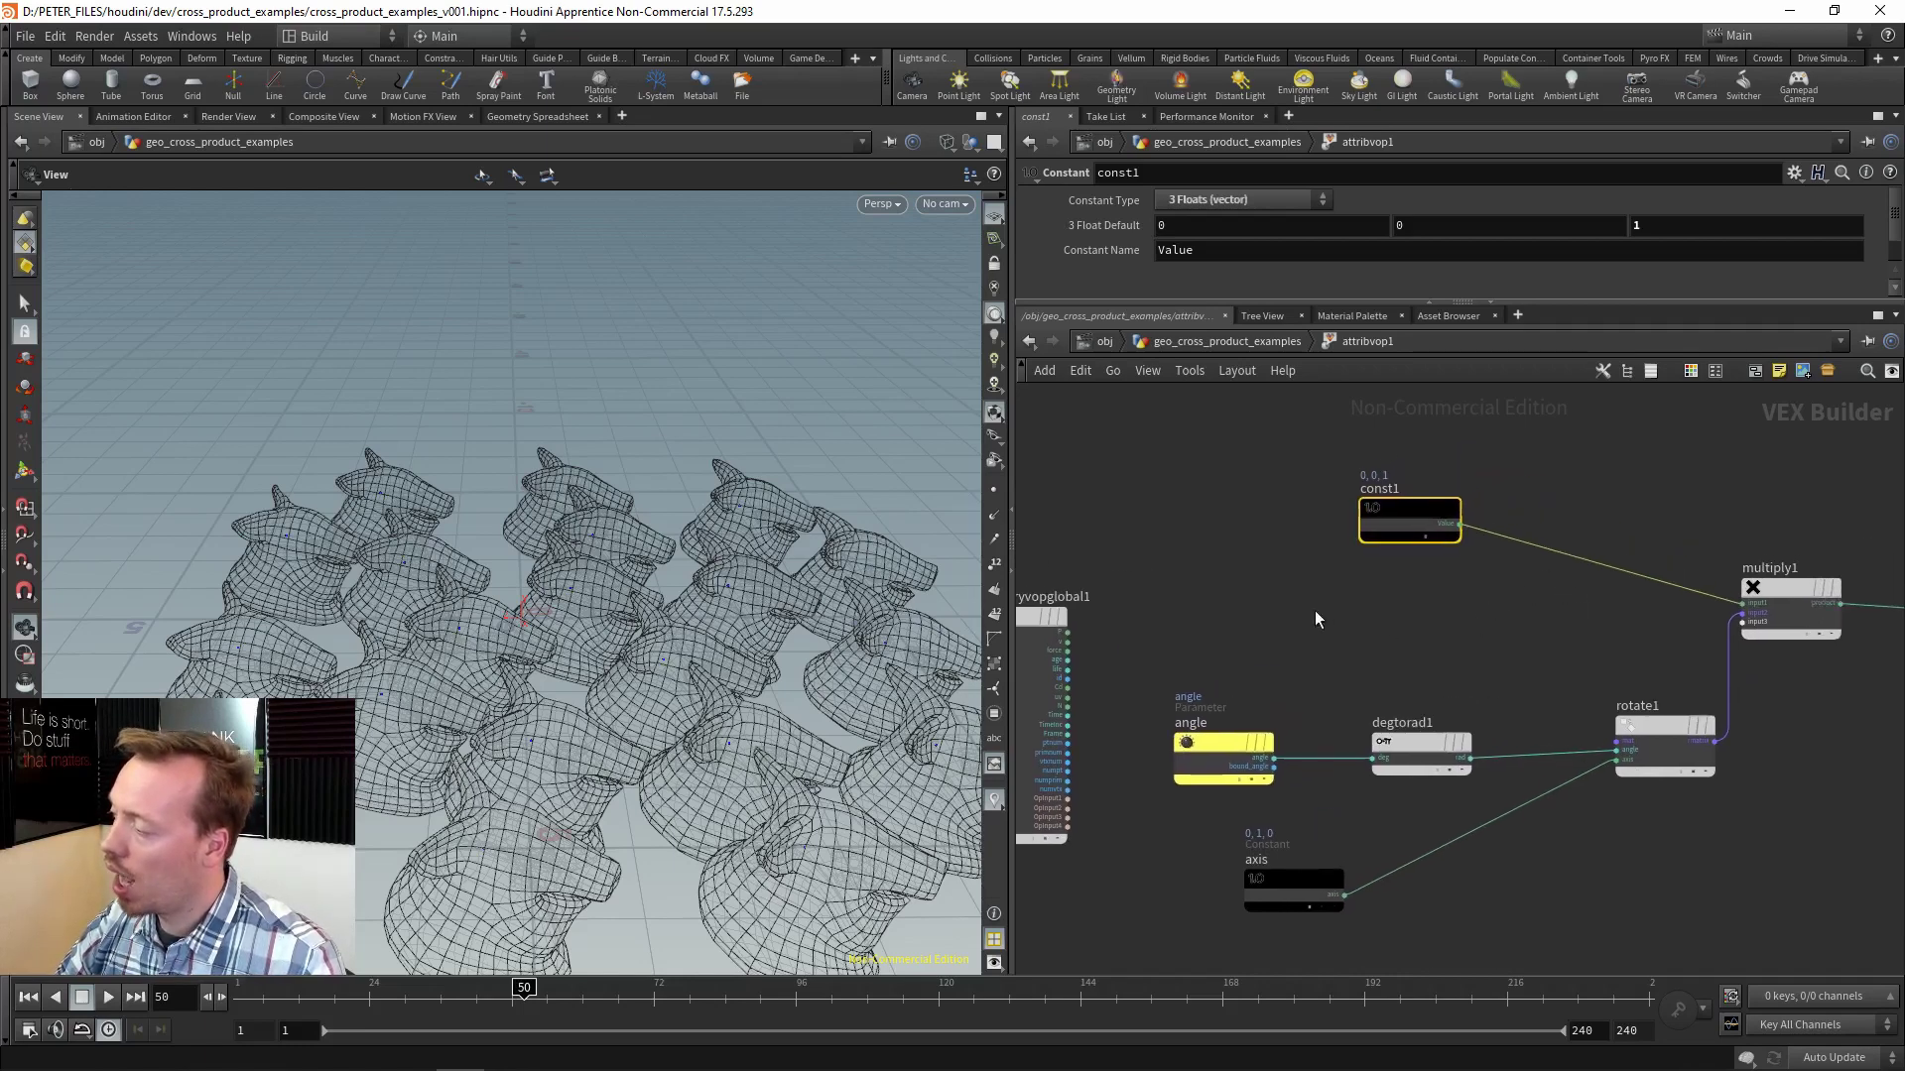
Return to the geometry network, display attribrandomize1 and show its point normals in the viewport.
{"action": "middle_click_drag", "start_coordinate": [1314, 610], "coordinate": [1411, 674]}
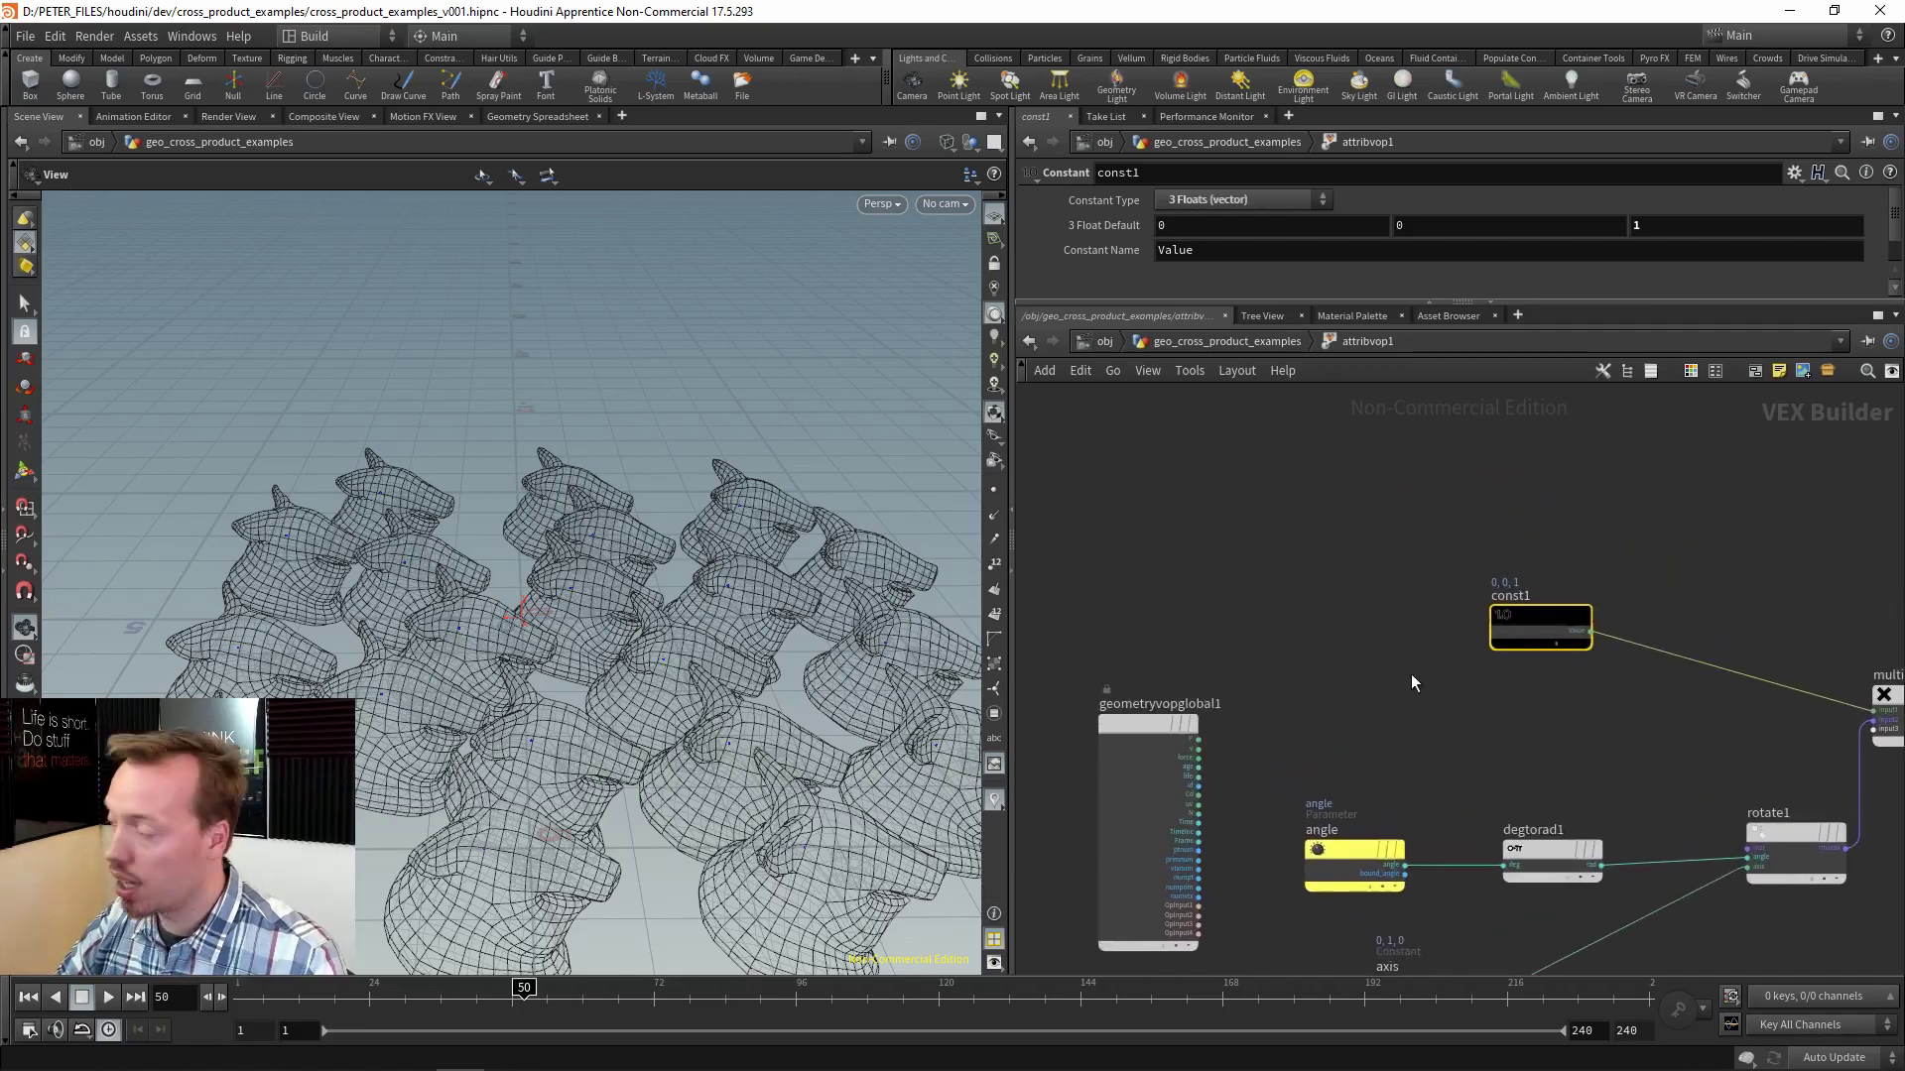
{"action": "key", "text": "u"}
{"action": "middle_click_drag", "start_coordinate": [1490, 612], "coordinate": [1383, 698]}
{"action": "left_click_drag", "start_coordinate": [1612, 711], "coordinate": [1265, 605]}
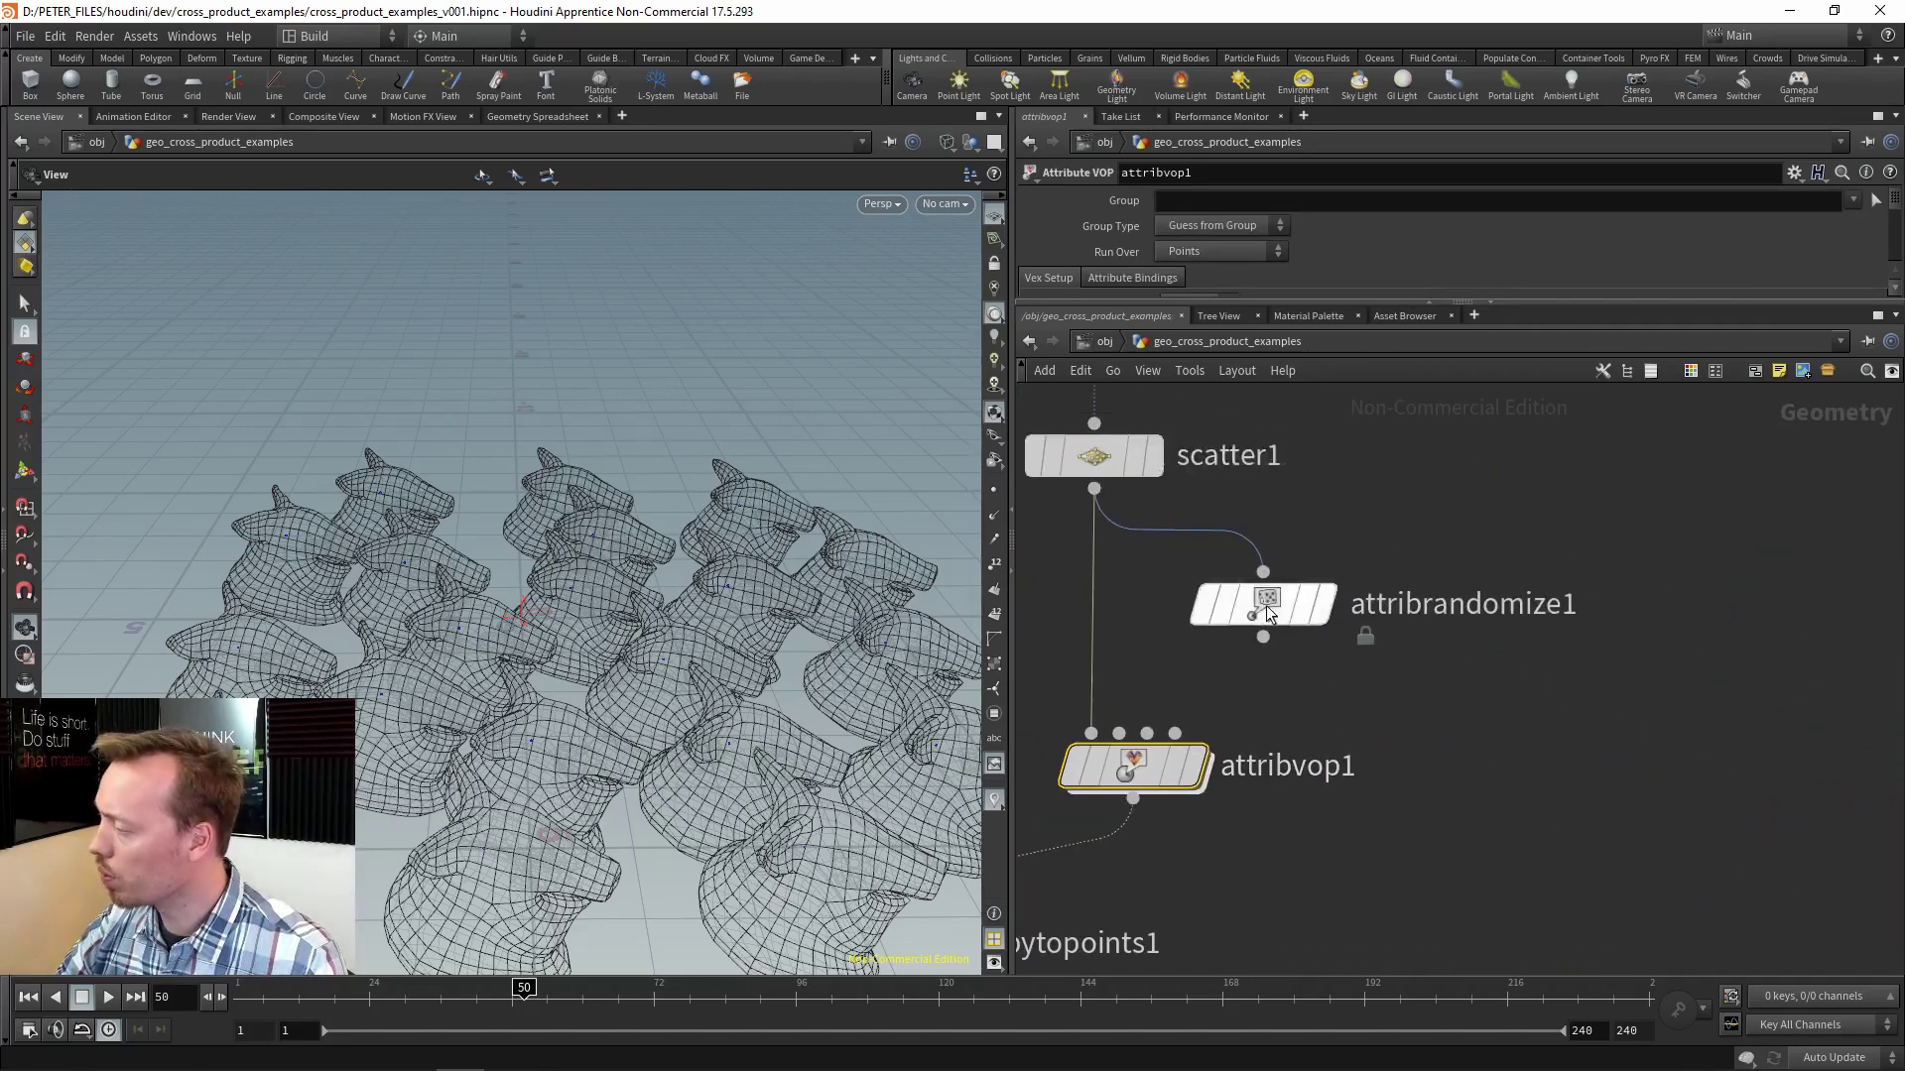
{"action": "left_click", "coordinate": [1322, 606]}
{"action": "left_click", "coordinate": [993, 515]}
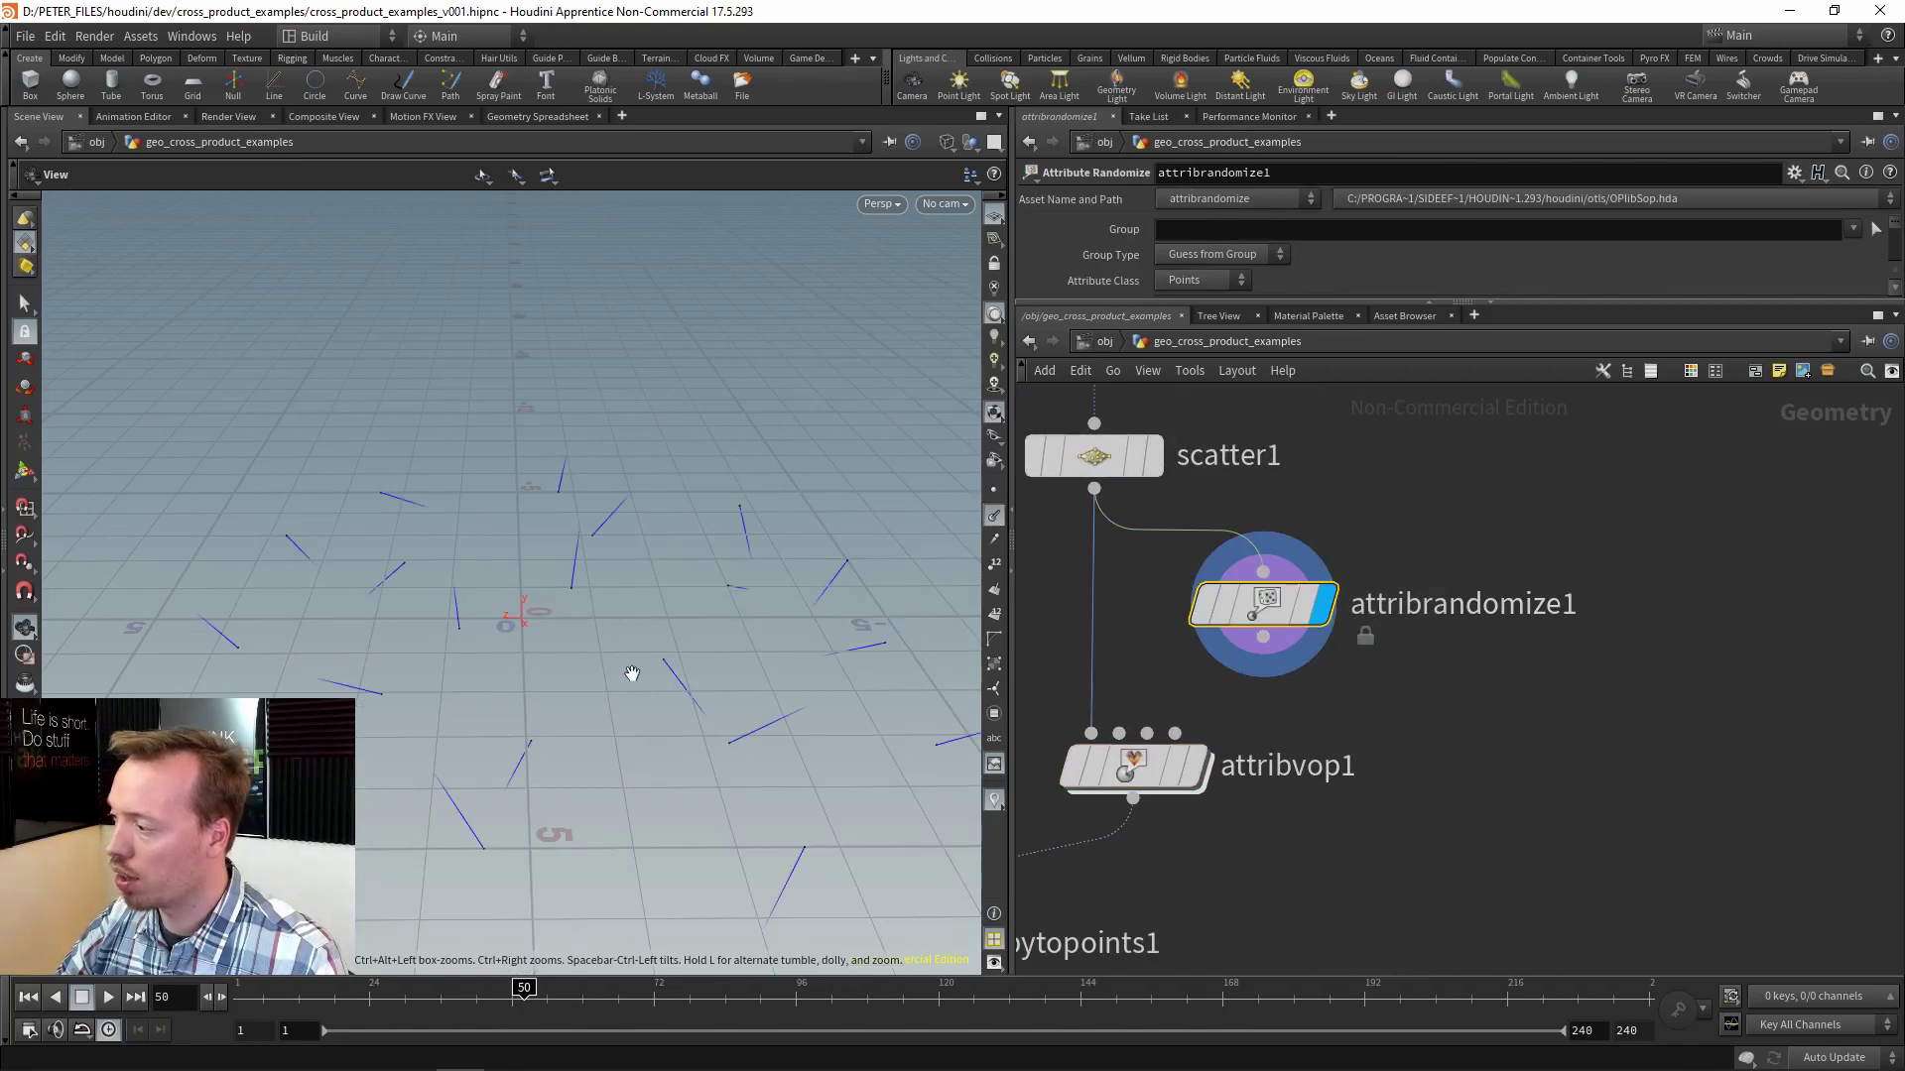
{"action": "left_click_drag", "start_coordinate": [629, 668], "coordinate": [552, 559]}
{"action": "left_click_drag", "start_coordinate": [543, 636], "coordinate": [592, 675]}
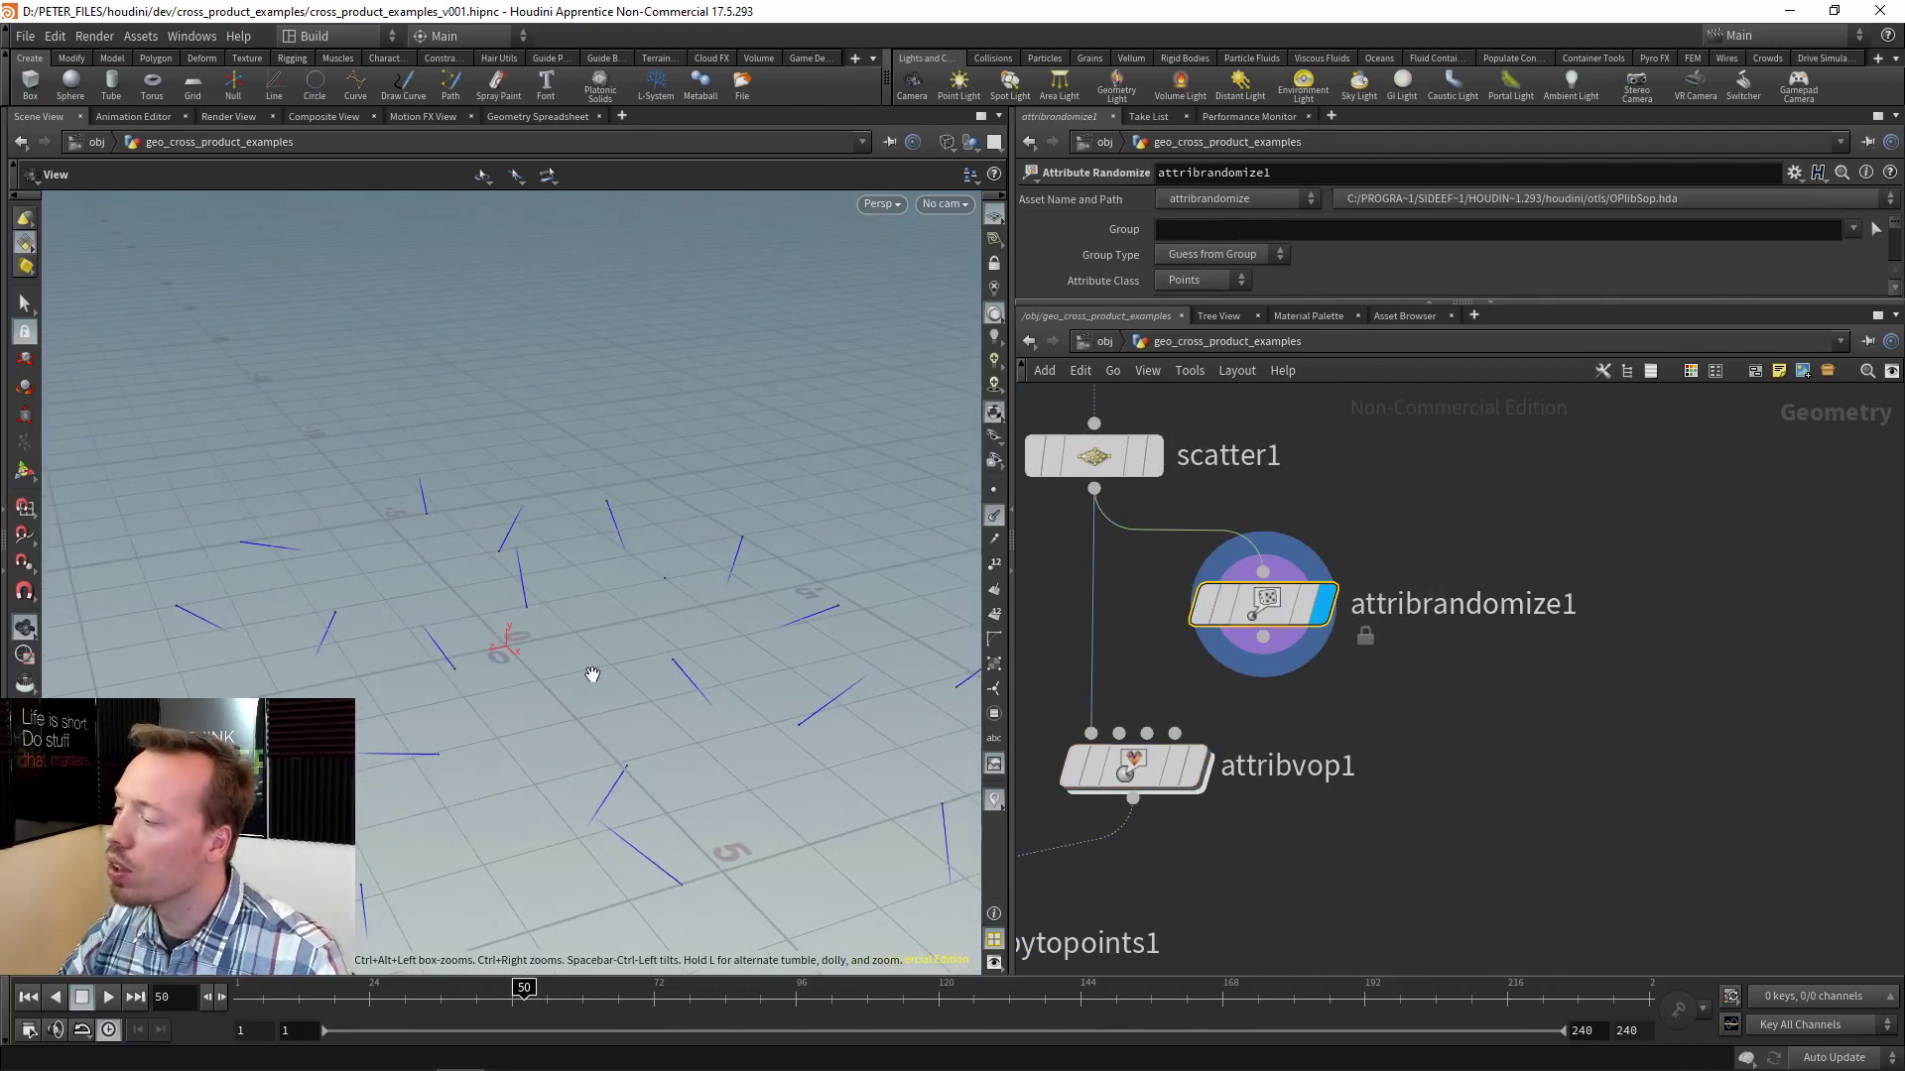
Connect attribrandomize1's output to attribvop1's first input and arrange the nodes into a chain below scatter1.
{"action": "left_click", "coordinate": [1263, 636]}
{"action": "left_click", "coordinate": [1091, 733]}
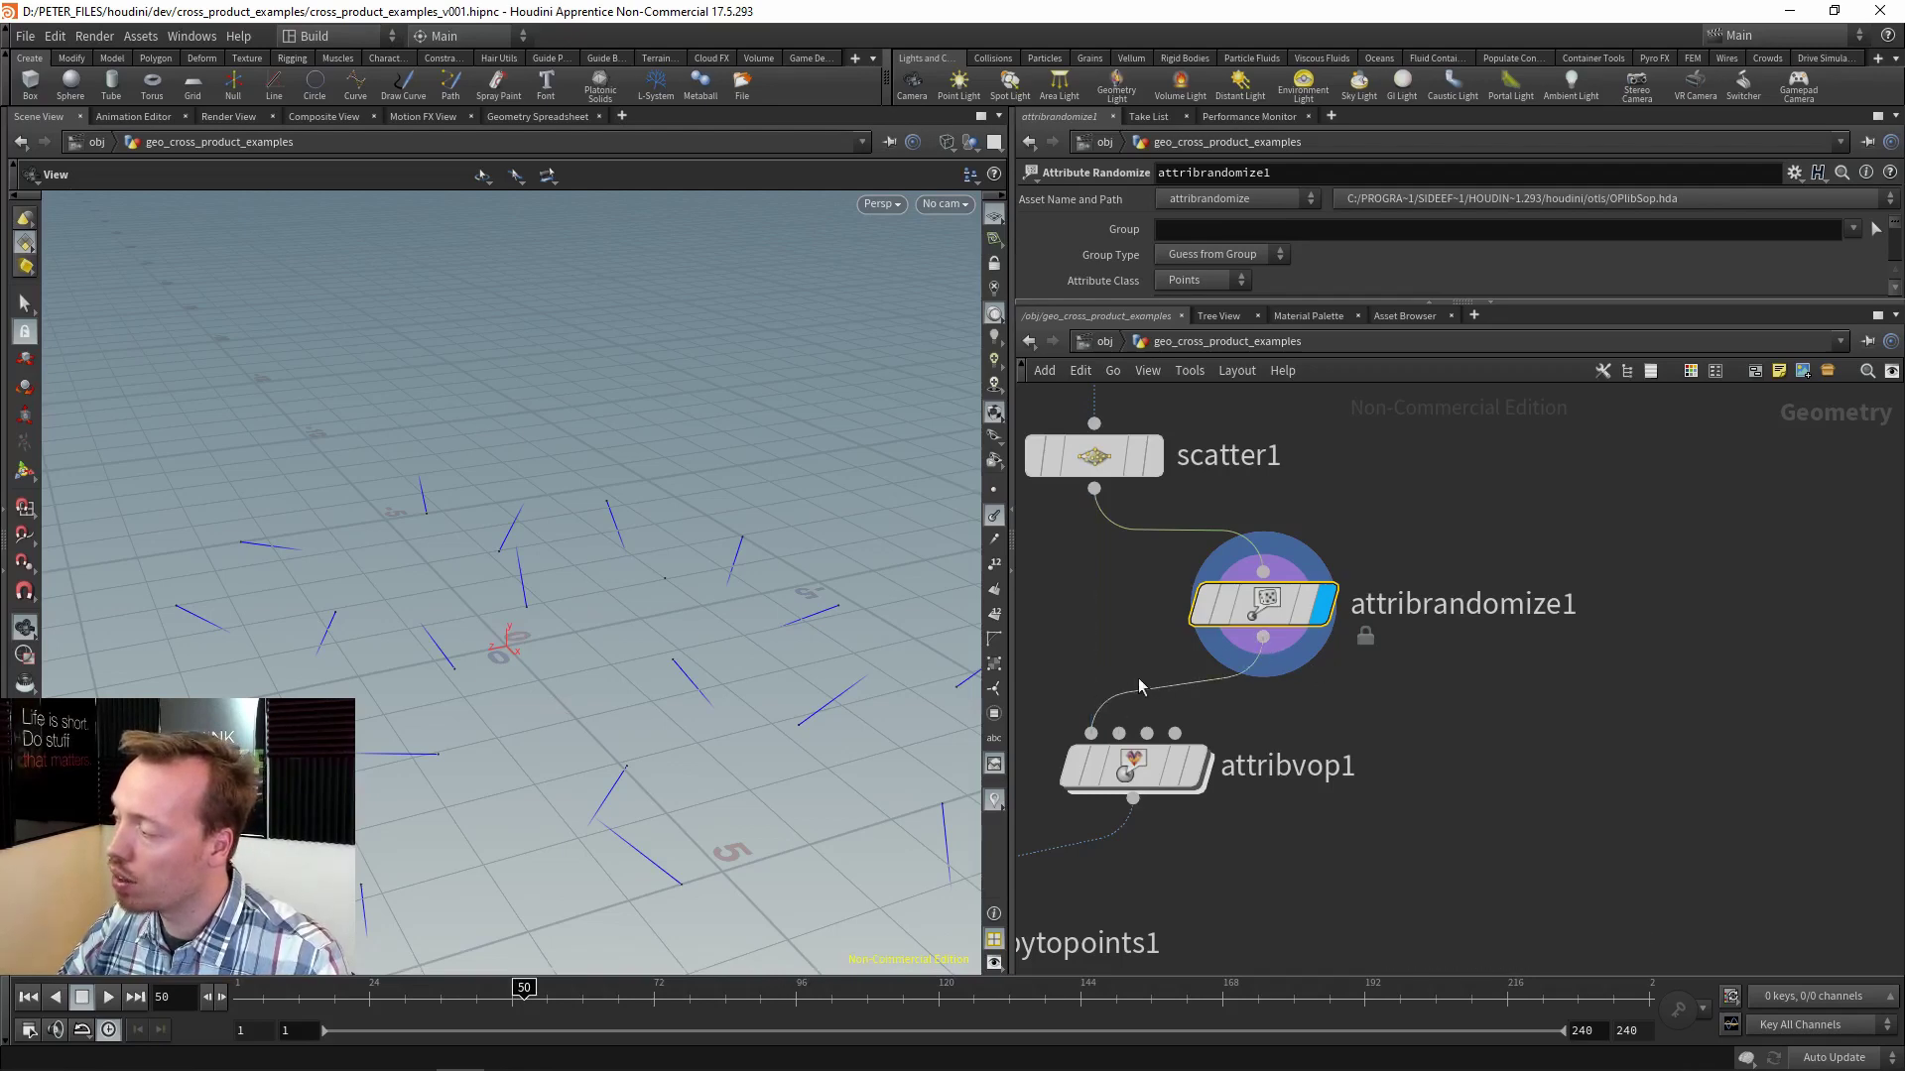
{"action": "left_click_drag", "start_coordinate": [1253, 612], "coordinate": [1237, 613]}
{"action": "key", "text": "l"}
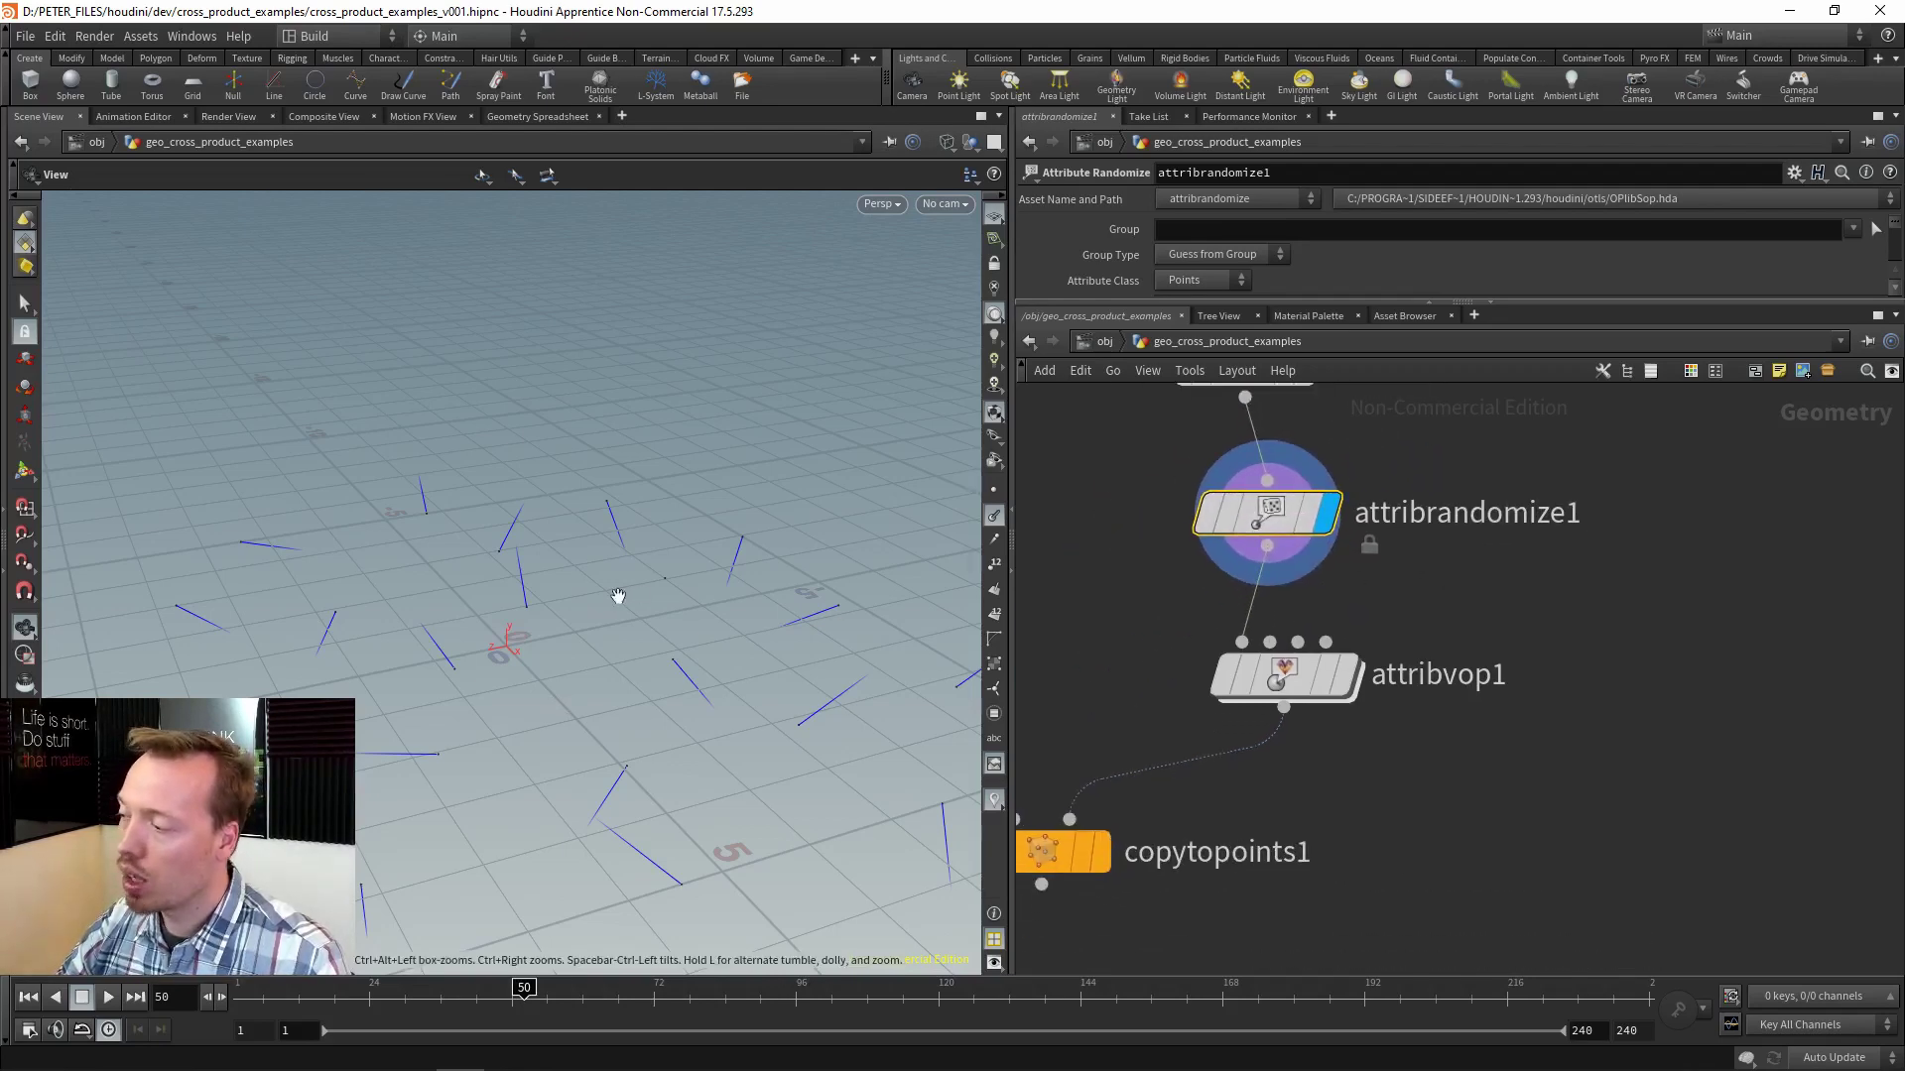
Open the VOP network inside attribvop1 to work with its global parameters.
{"action": "middle_click_drag", "start_coordinate": [1520, 634], "coordinate": [1564, 622]}
{"action": "left_click_drag", "start_coordinate": [1550, 614], "coordinate": [1226, 750]}
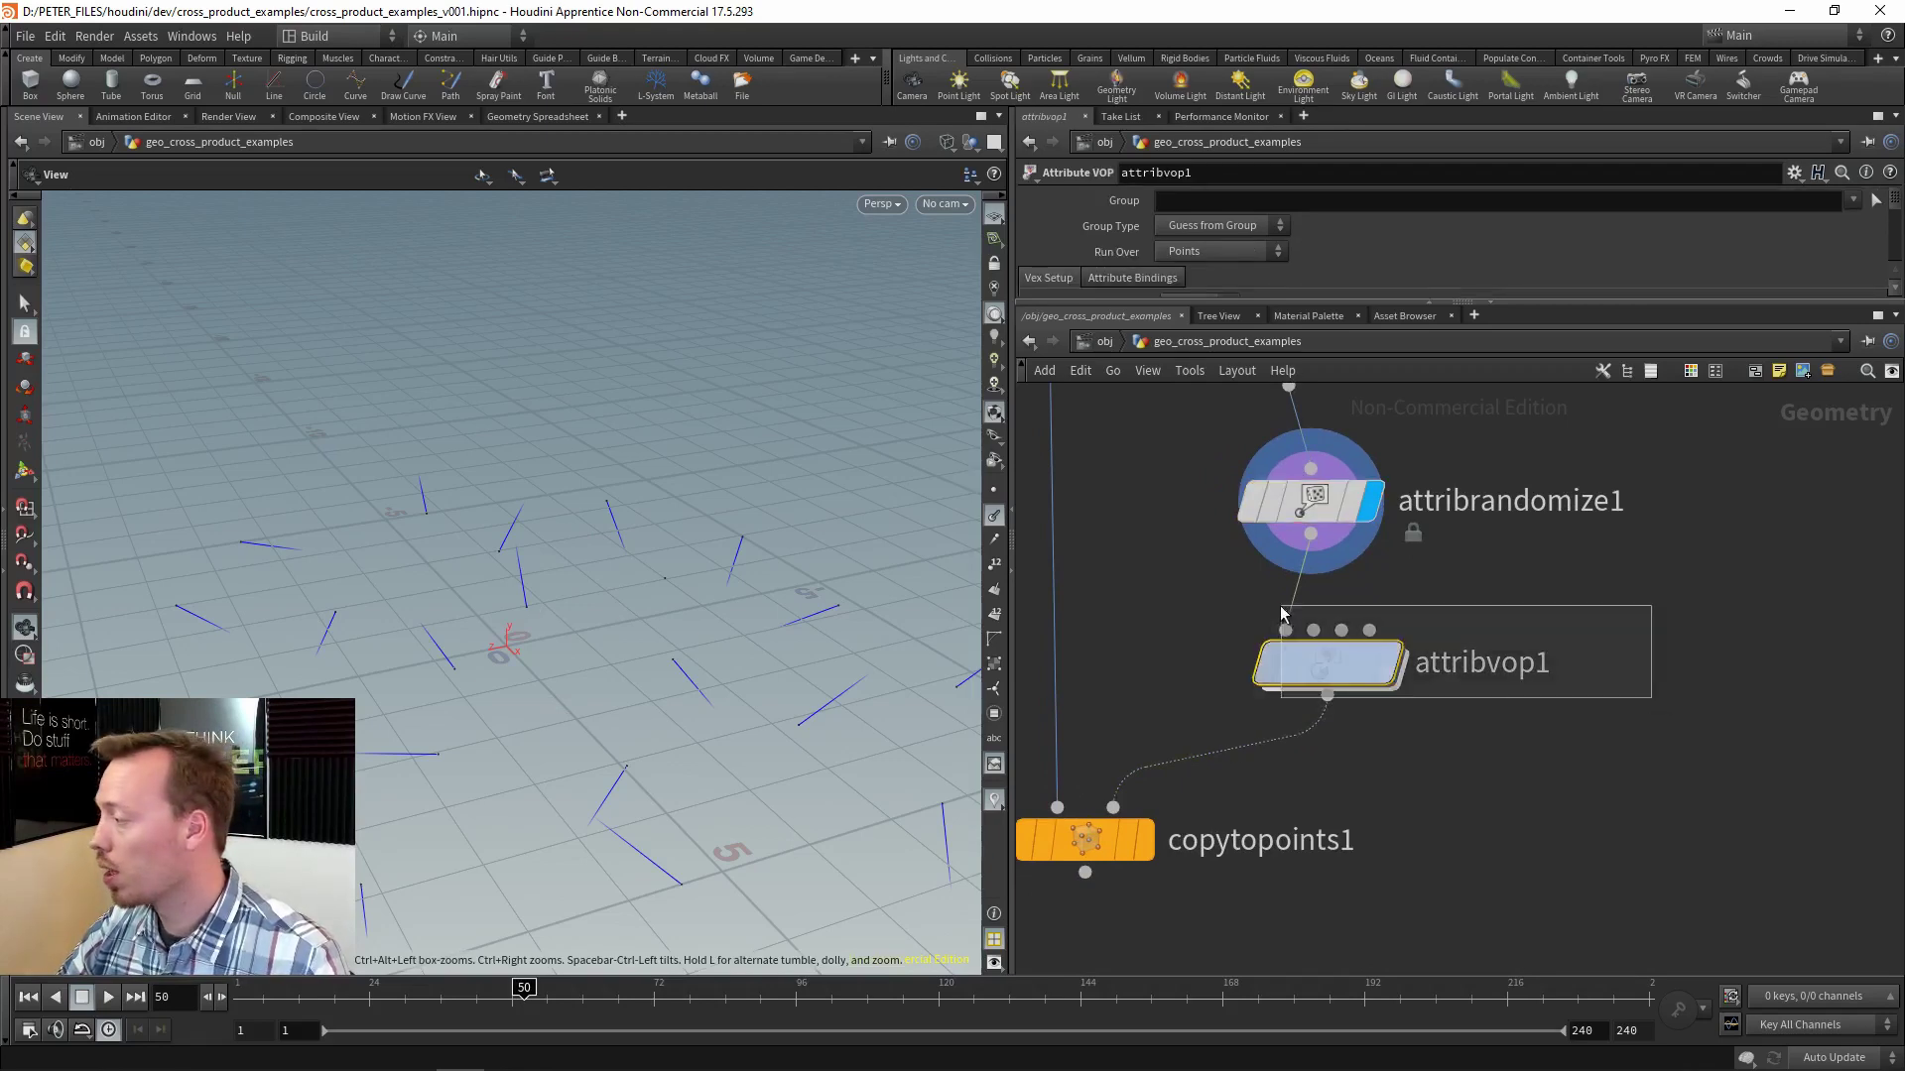
{"action": "key", "text": "Return"}
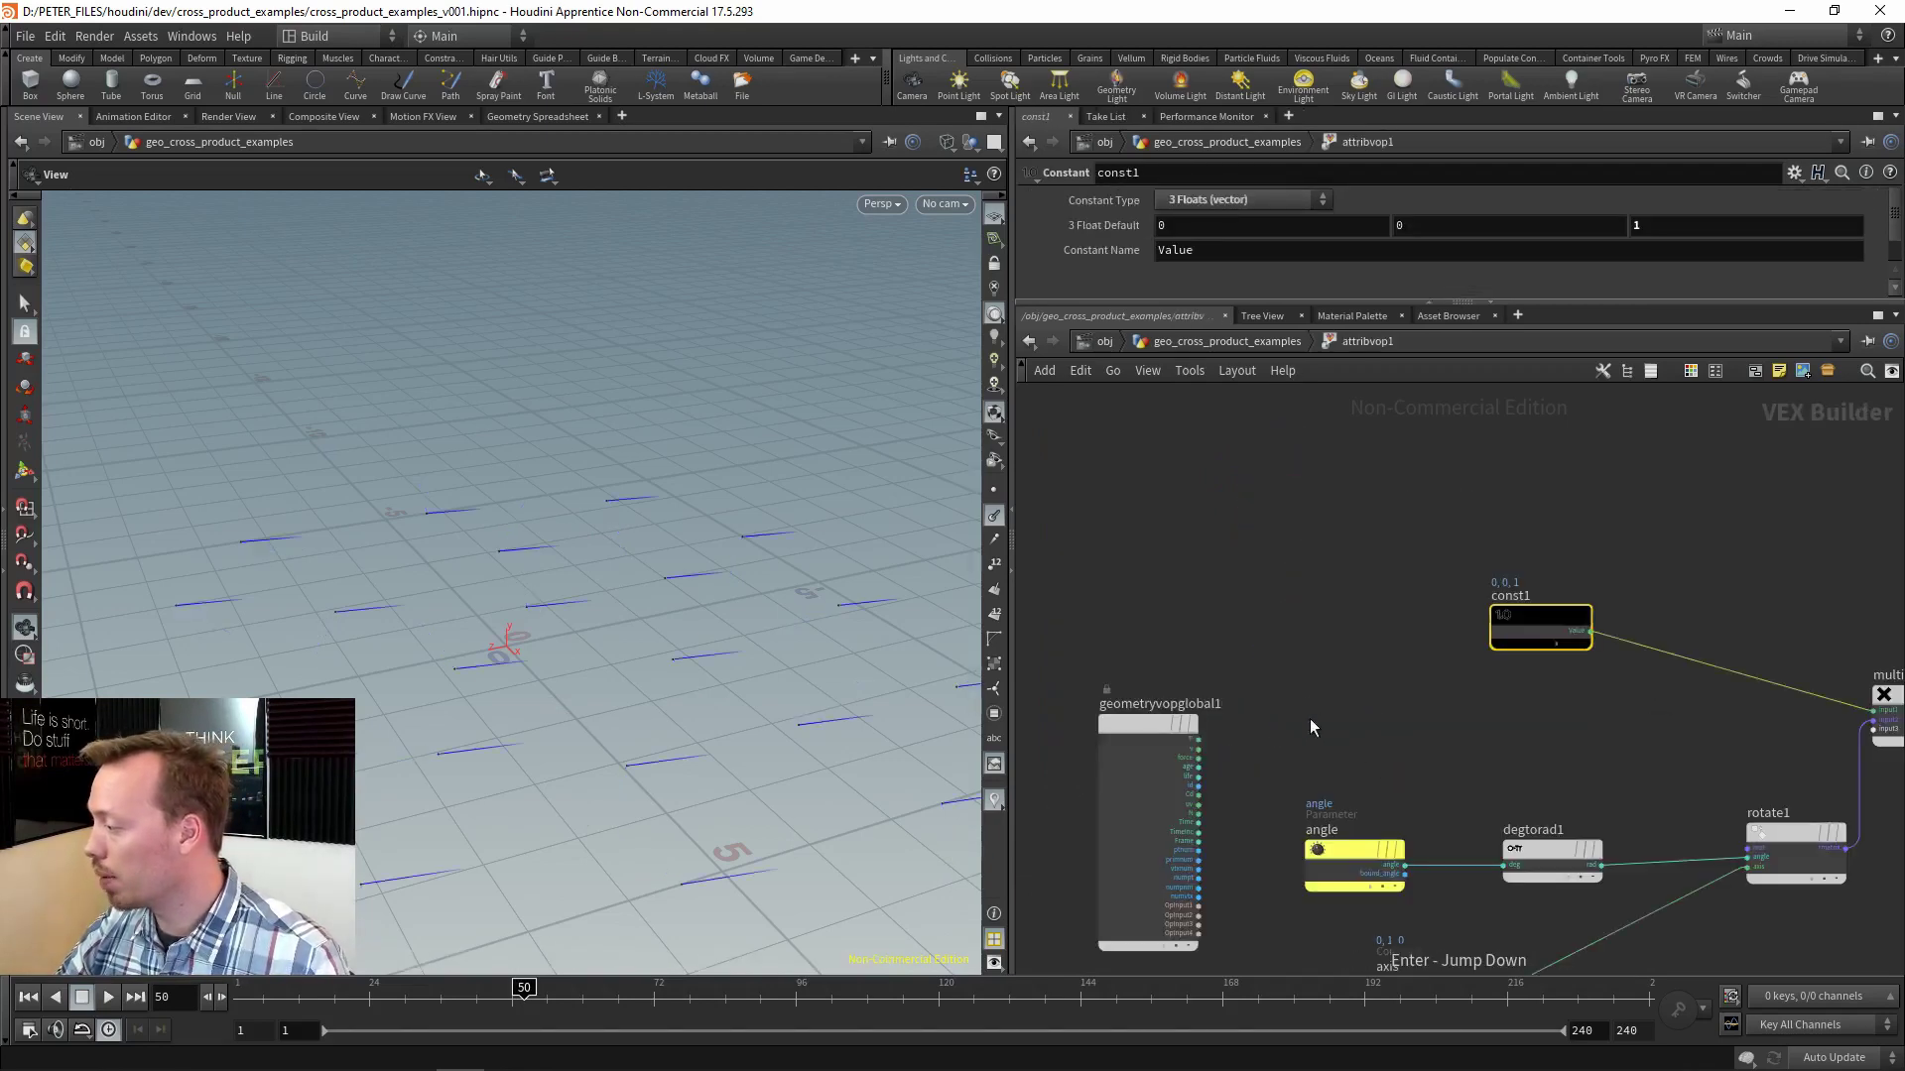
{"action": "scroll", "coordinate": [1312, 611], "scroll_direction": "down", "scroll_amount": 3}
{"action": "middle_click_drag", "start_coordinate": [1309, 727], "coordinate": [1262, 532]}
{"action": "middle_click_drag", "start_coordinate": [1157, 500], "coordinate": [1301, 568]}
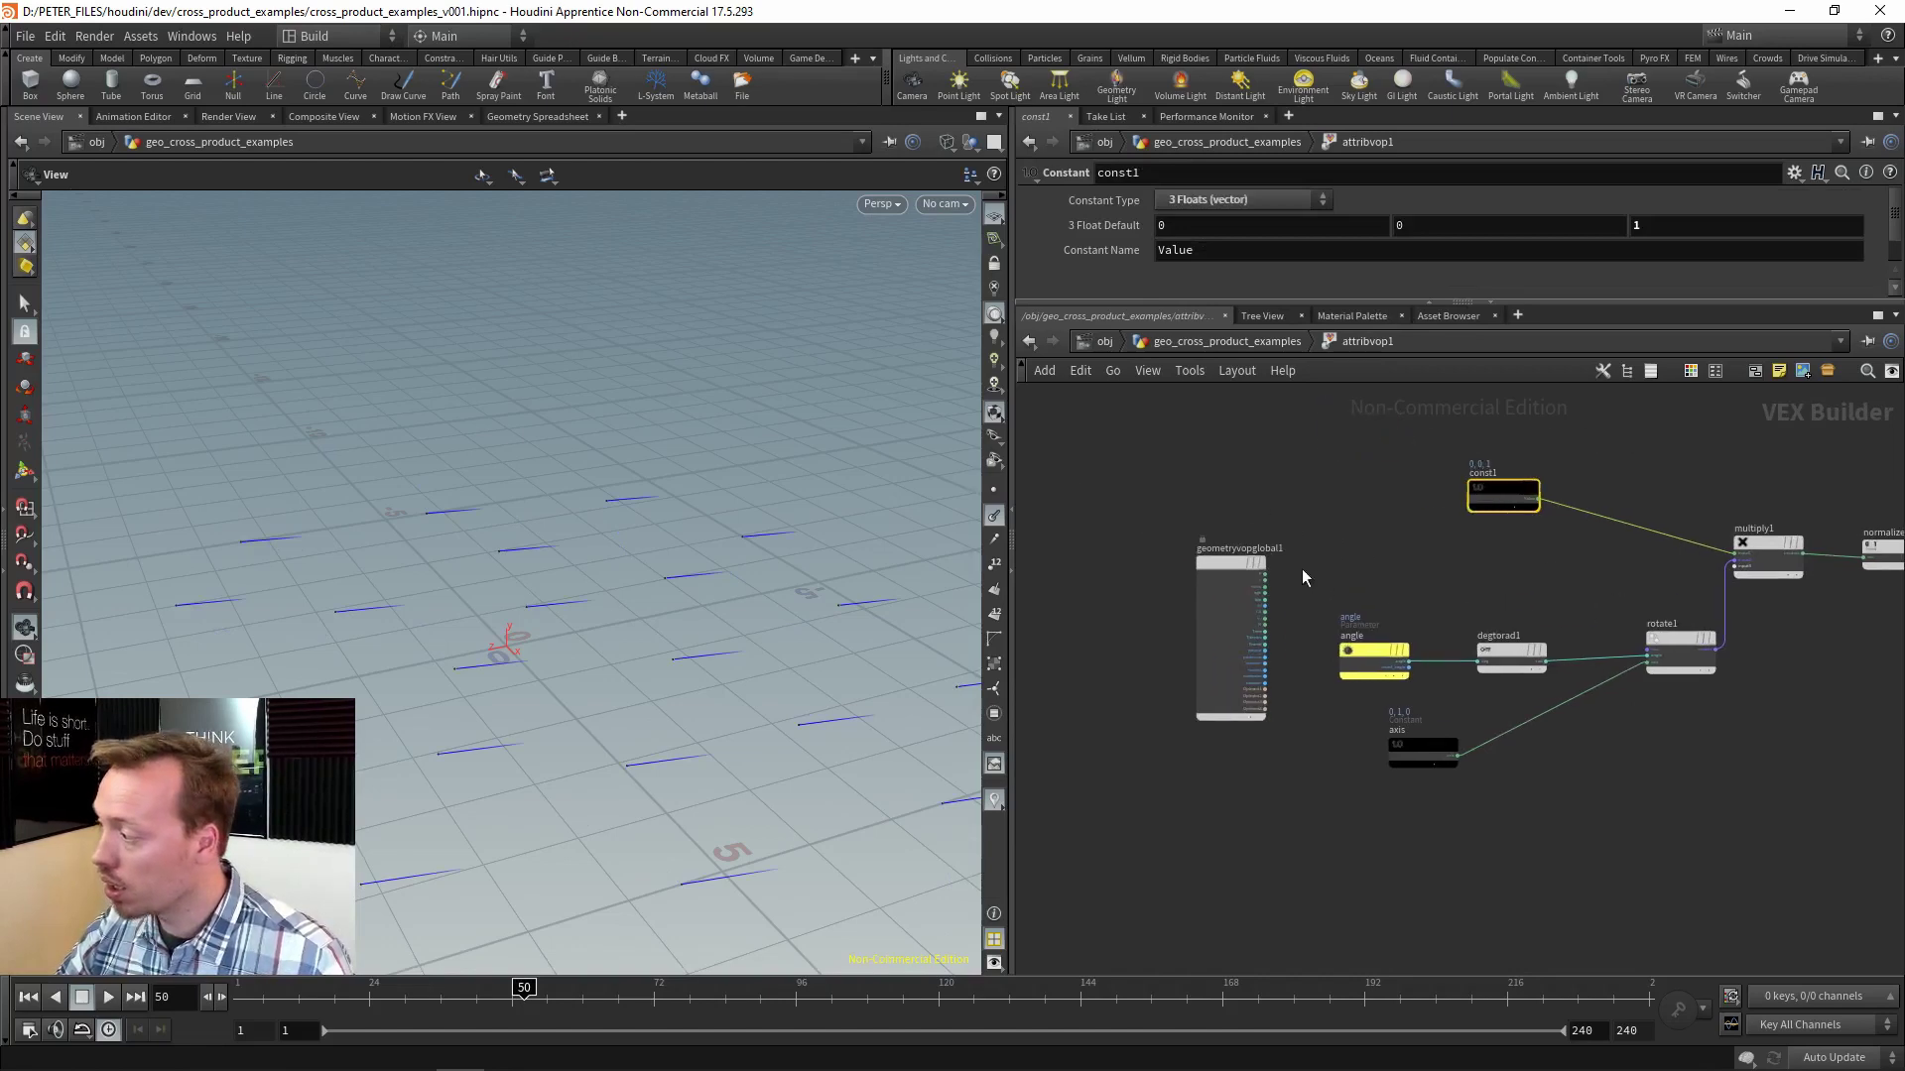
Wire the global N output of geometryvopglobal1 directly into the N input of geometryvopoutput1.
{"action": "scroll", "coordinate": [1240, 561], "scroll_direction": "up", "scroll_amount": 5}
{"action": "left_click", "coordinate": [1203, 636]}
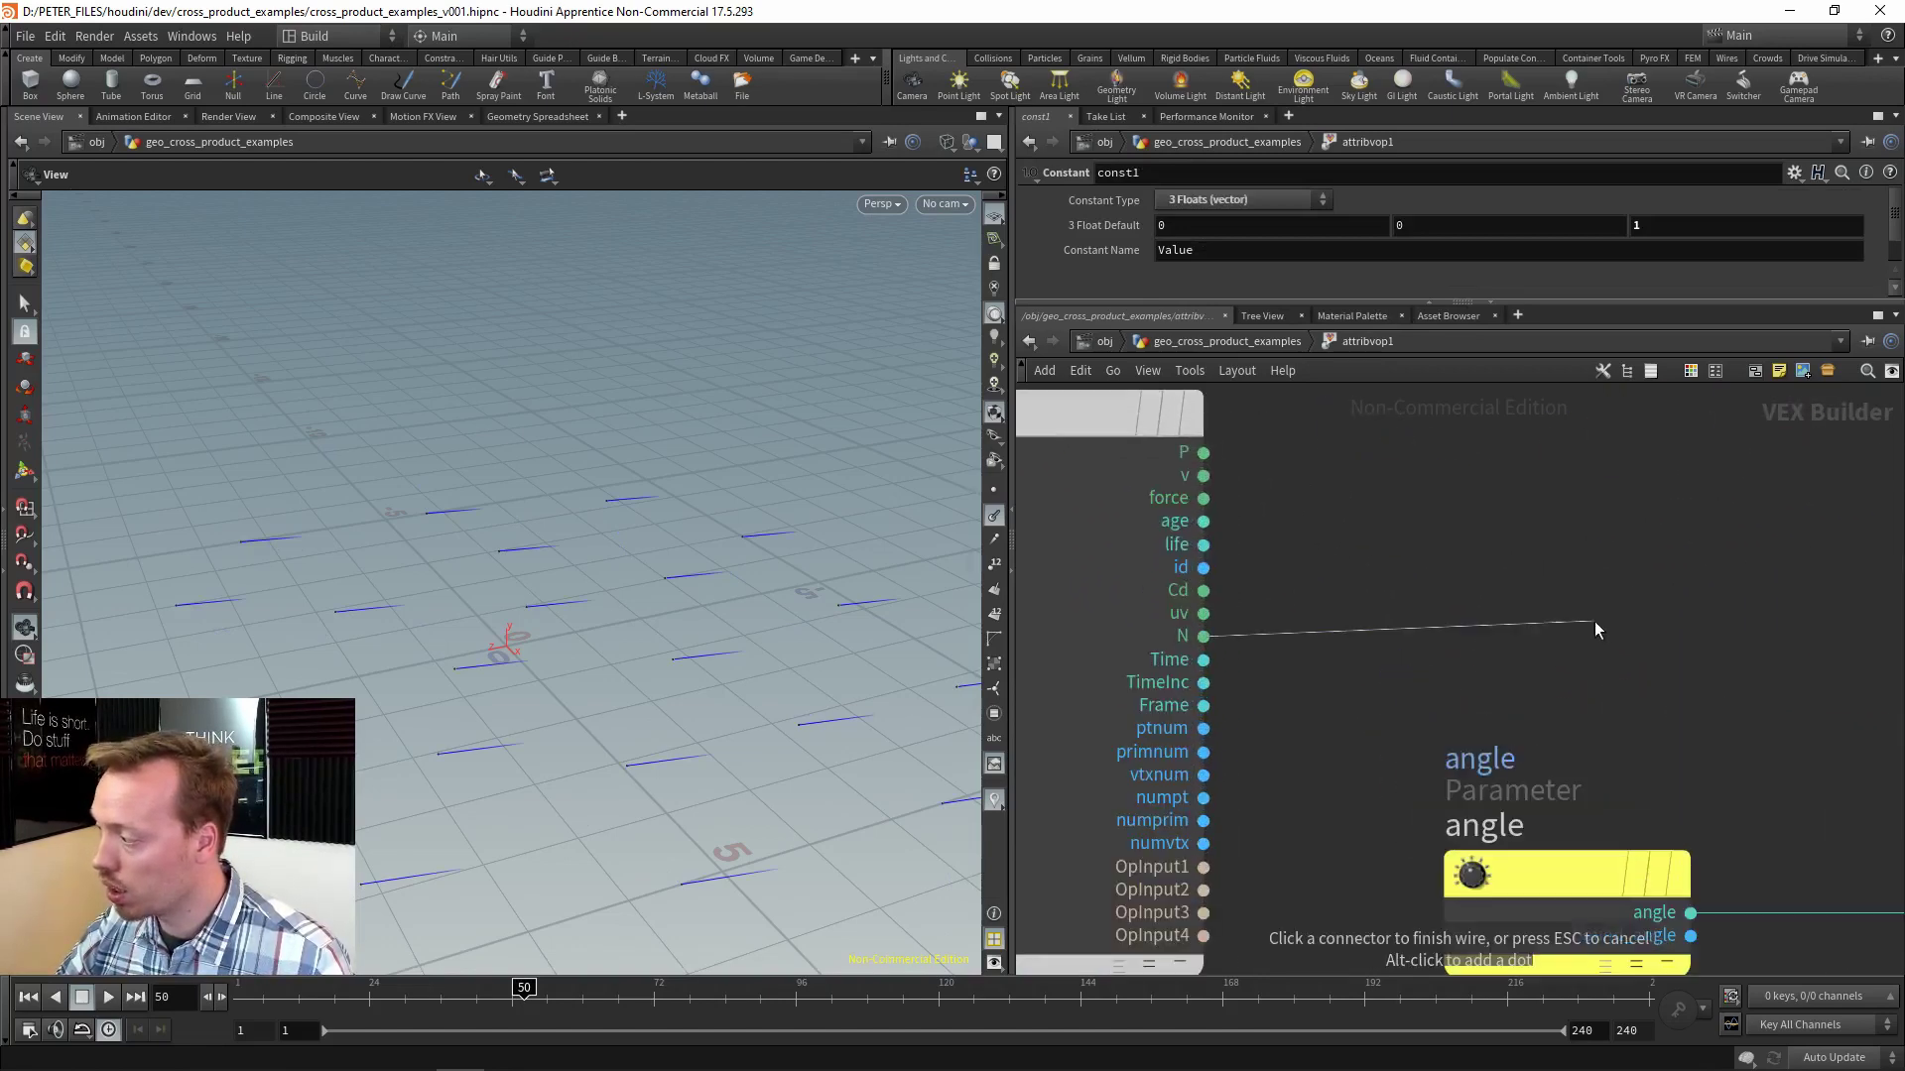
{"action": "scroll", "coordinate": [1593, 621], "scroll_direction": "down", "scroll_amount": 4}
{"action": "middle_click_drag", "start_coordinate": [1865, 637], "coordinate": [1151, 595]}
{"action": "middle_click_drag", "start_coordinate": [1776, 625], "coordinate": [1337, 625]}
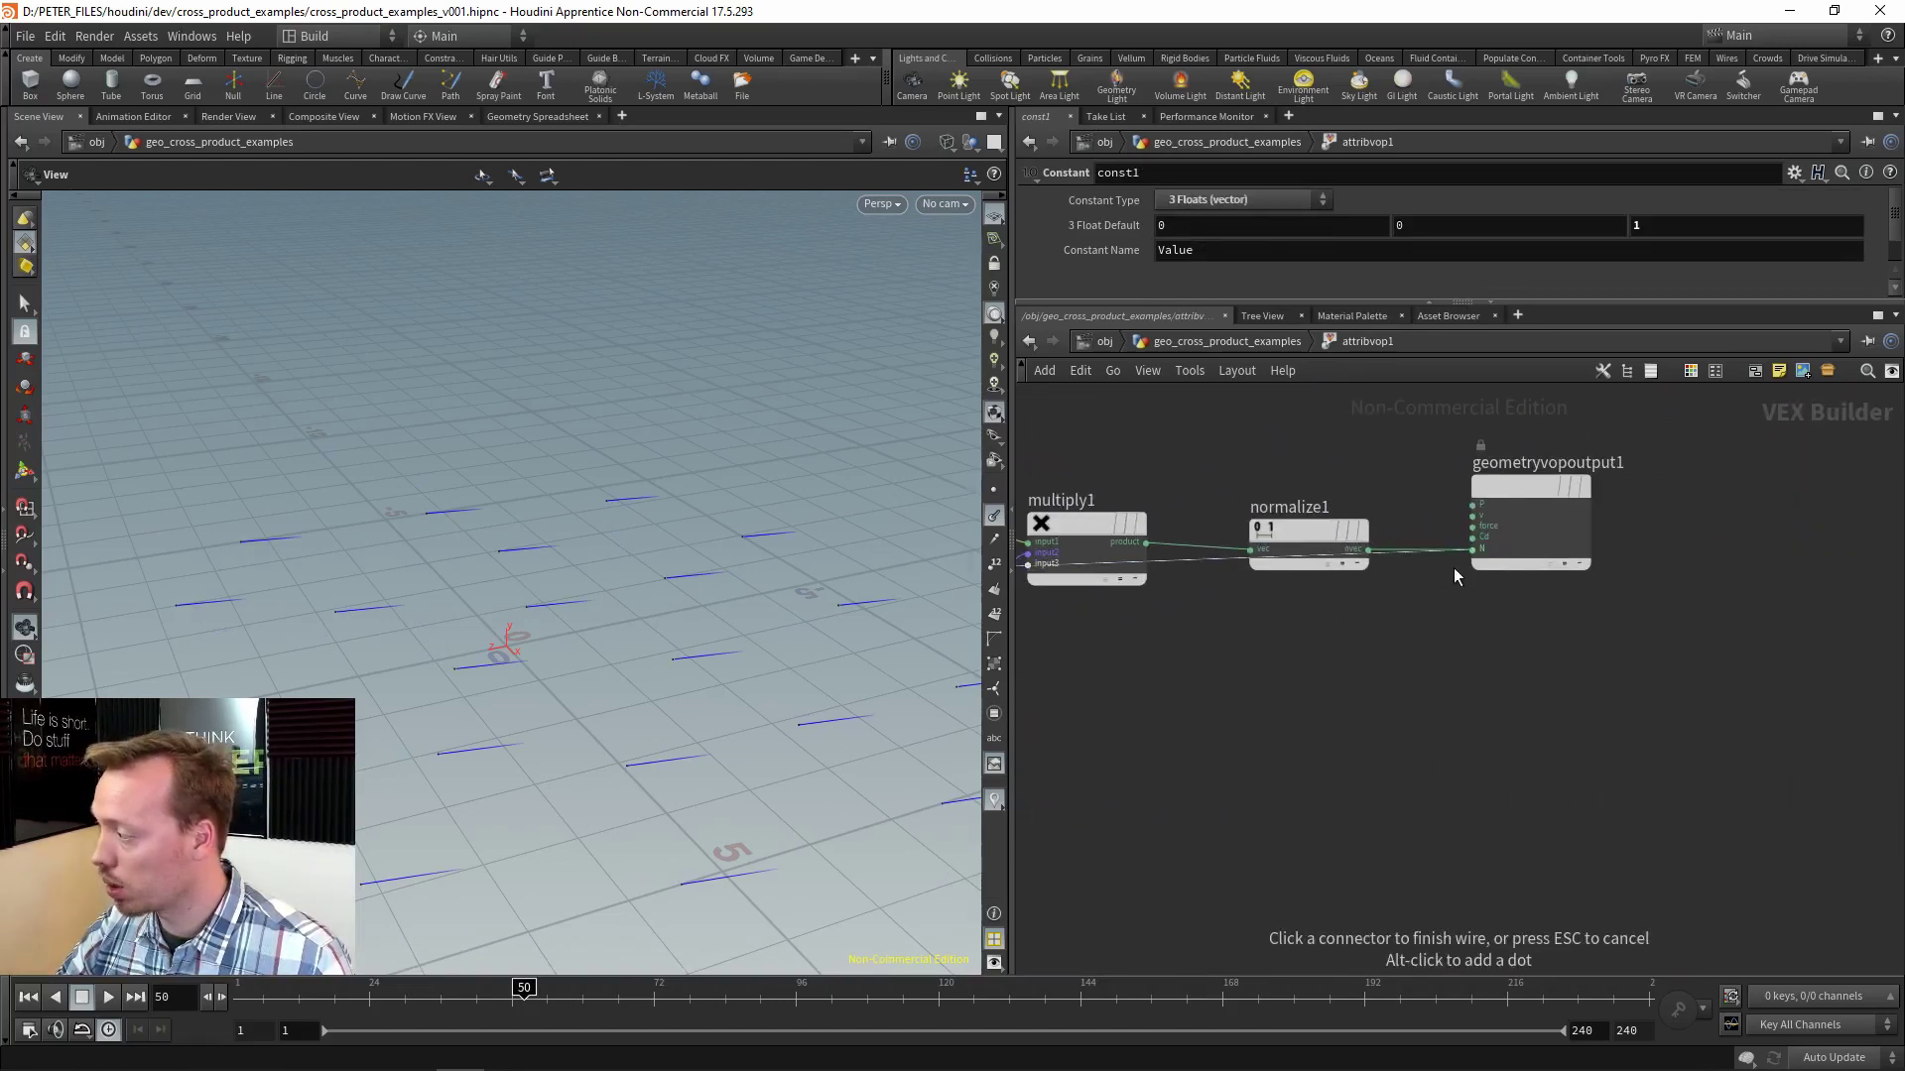
{"action": "left_click", "coordinate": [1472, 548]}
{"action": "middle_click_drag", "start_coordinate": [1441, 675], "coordinate": [1795, 699]}
{"action": "scroll", "coordinate": [1795, 699], "scroll_direction": "down", "scroll_amount": 3}
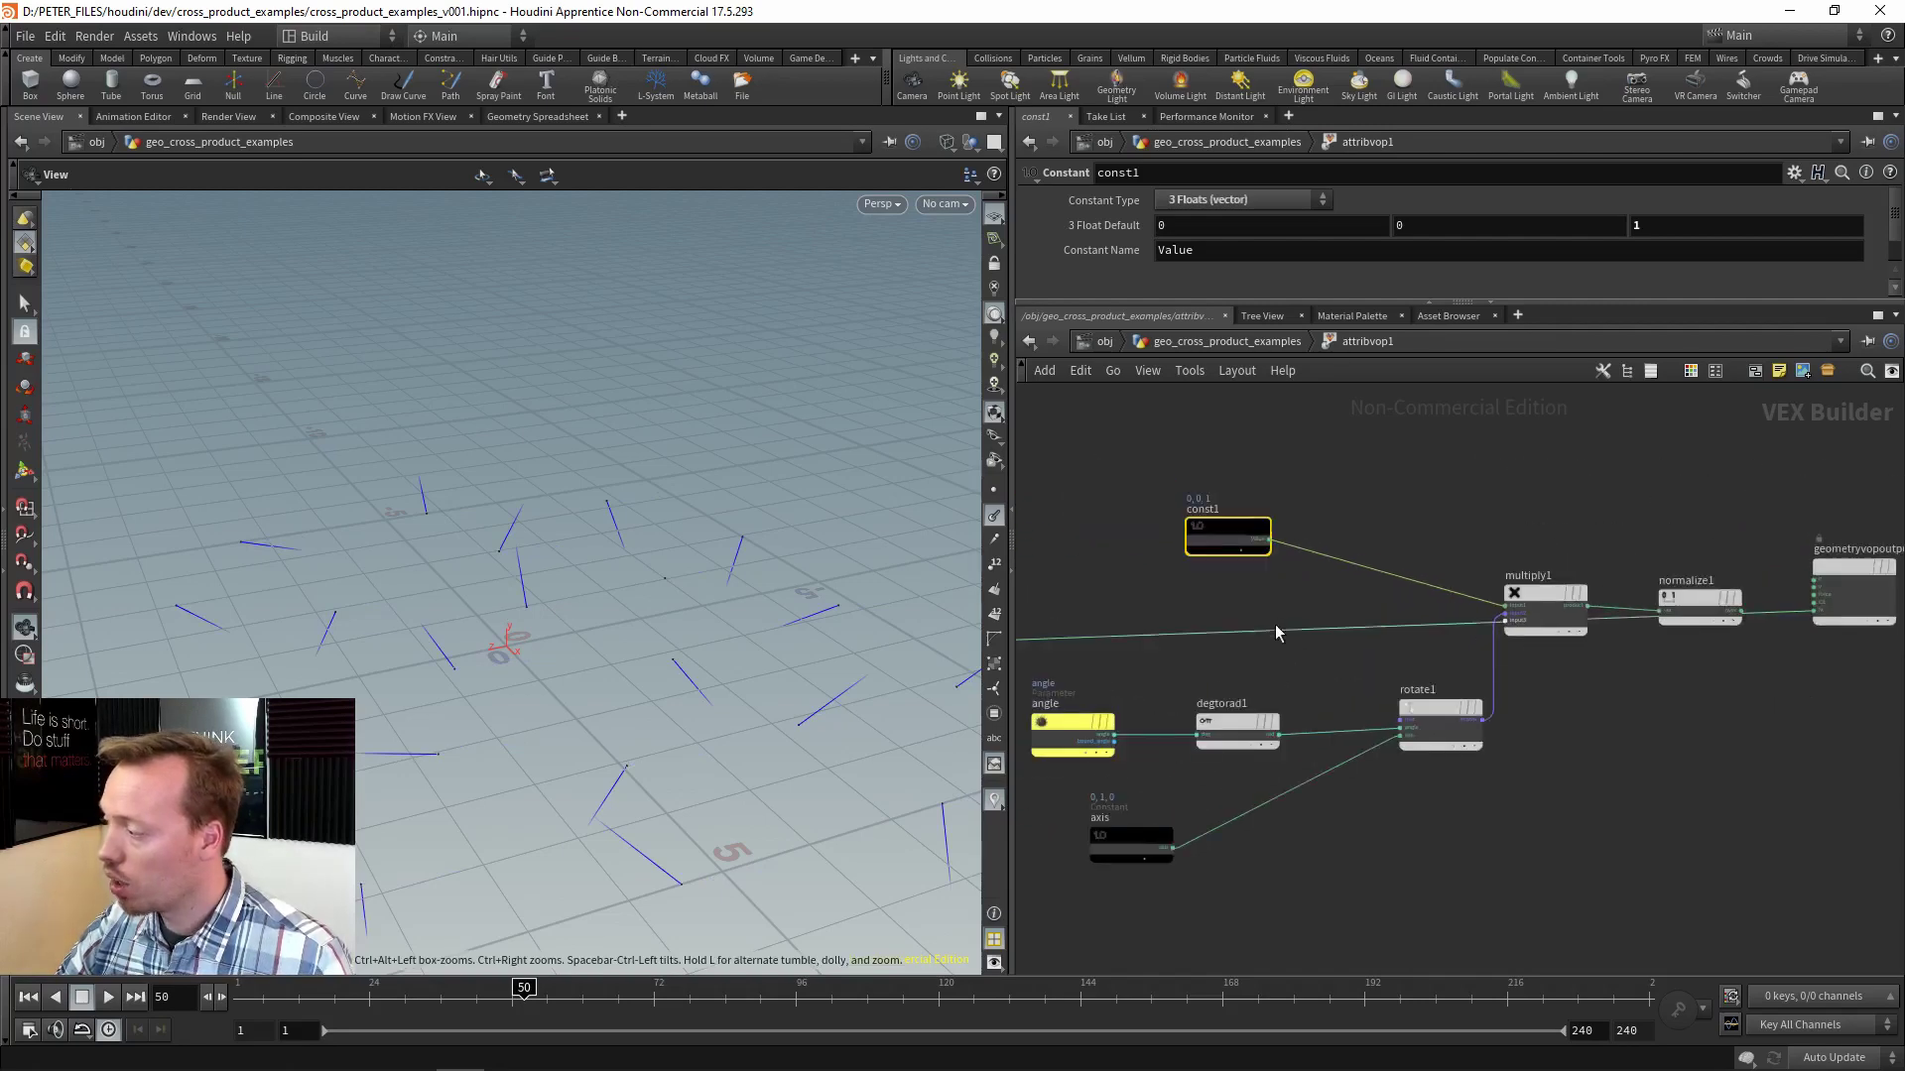
Add a Cross Product node between the geometry globals and the constant feeding multiply1.
{"action": "middle_click_drag", "start_coordinate": [1276, 623], "coordinate": [1443, 635]}
{"action": "key", "text": "Tab"}
{"action": "type", "text": "cros"}
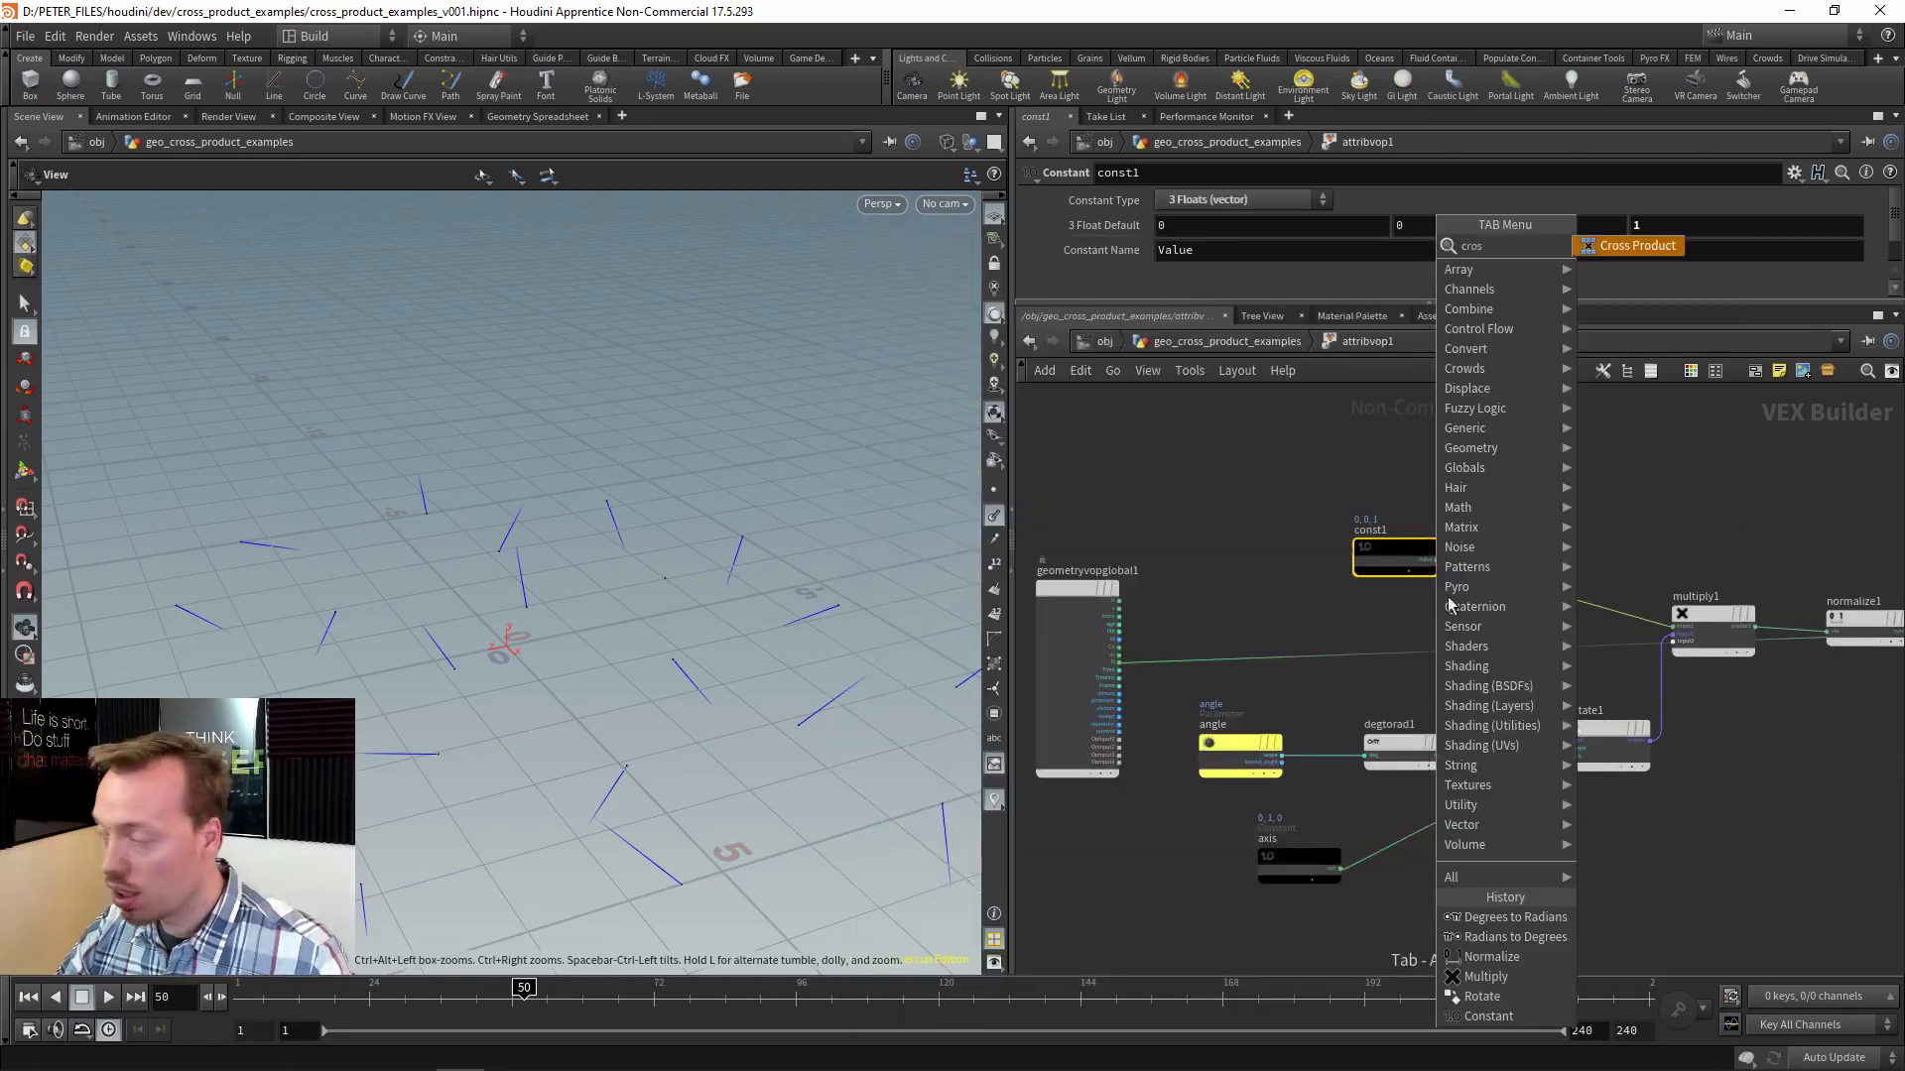
{"action": "left_click", "coordinate": [1609, 250]}
{"action": "left_click", "coordinate": [1252, 613]}
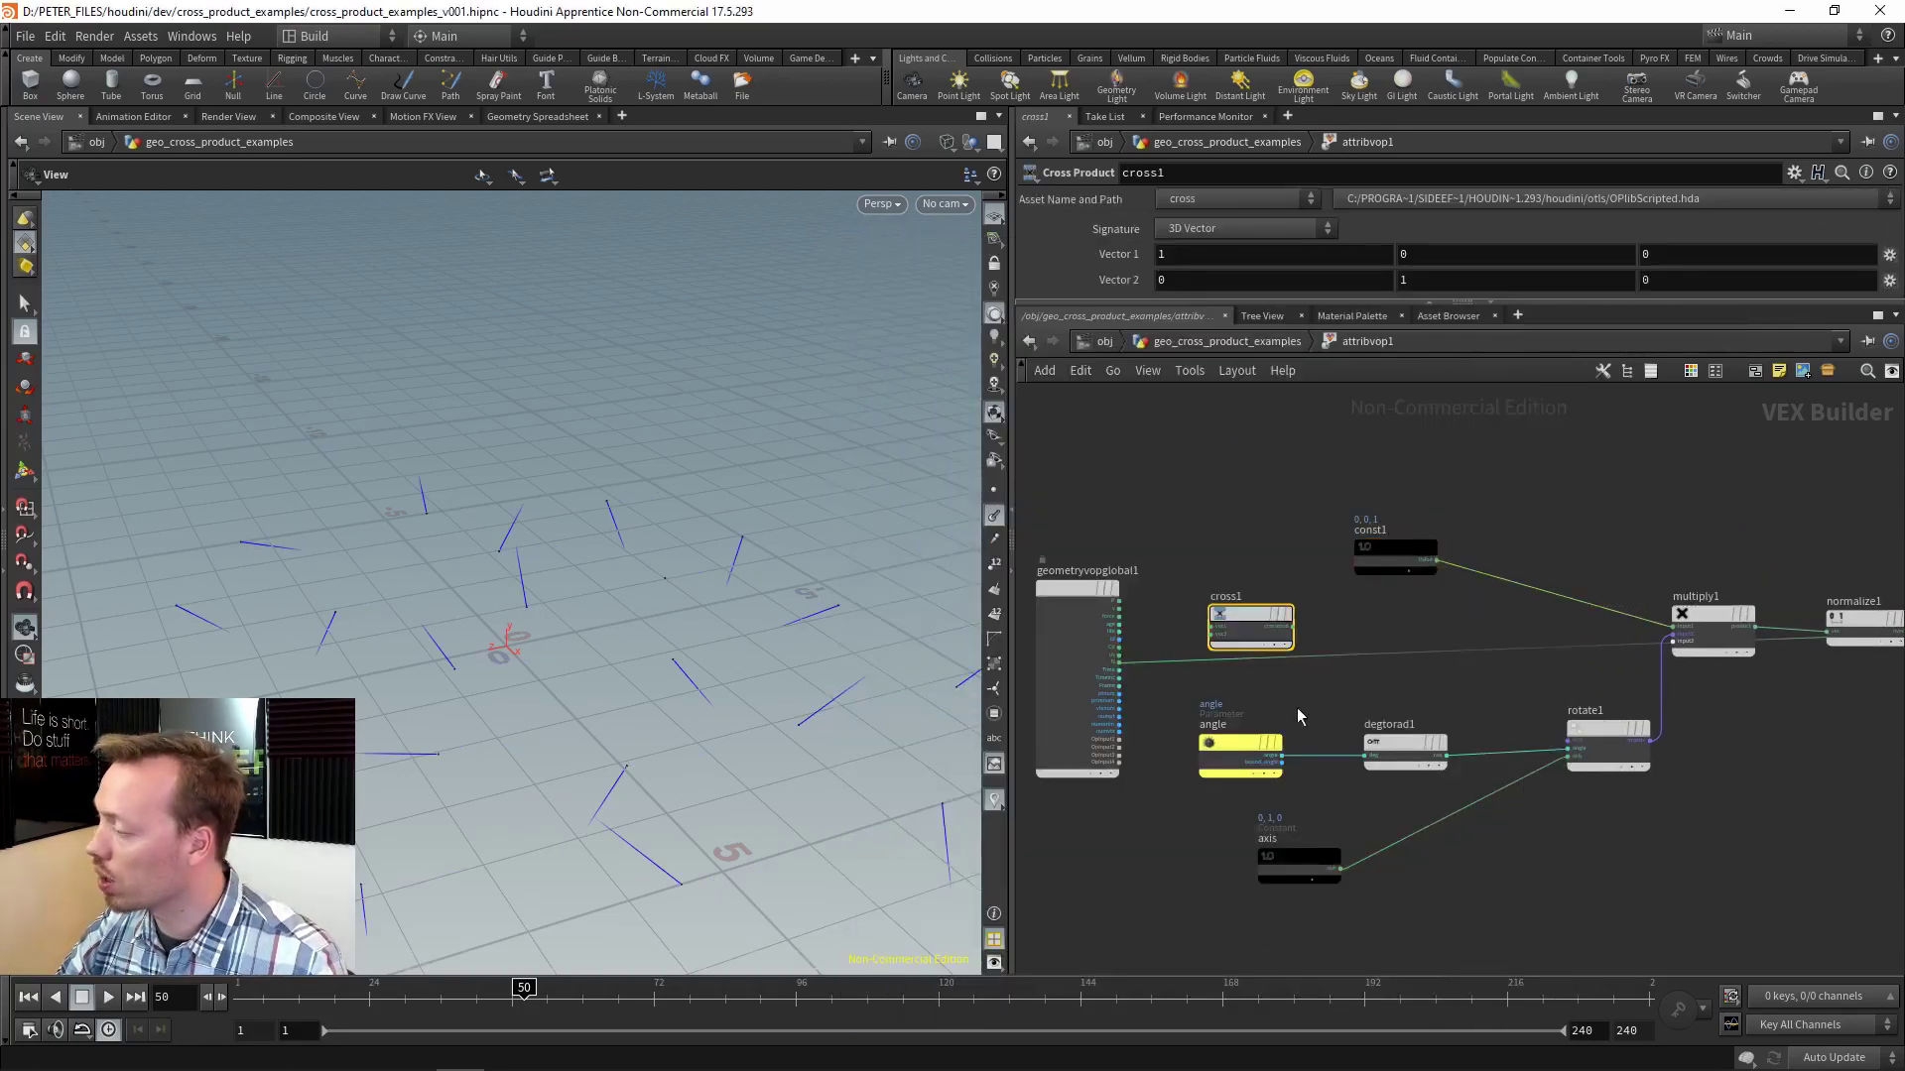
Move cross1 down beside the angle parameter and connect the global N output to its first vector input.
{"action": "scroll", "coordinate": [1254, 680], "scroll_direction": "up", "scroll_amount": 3}
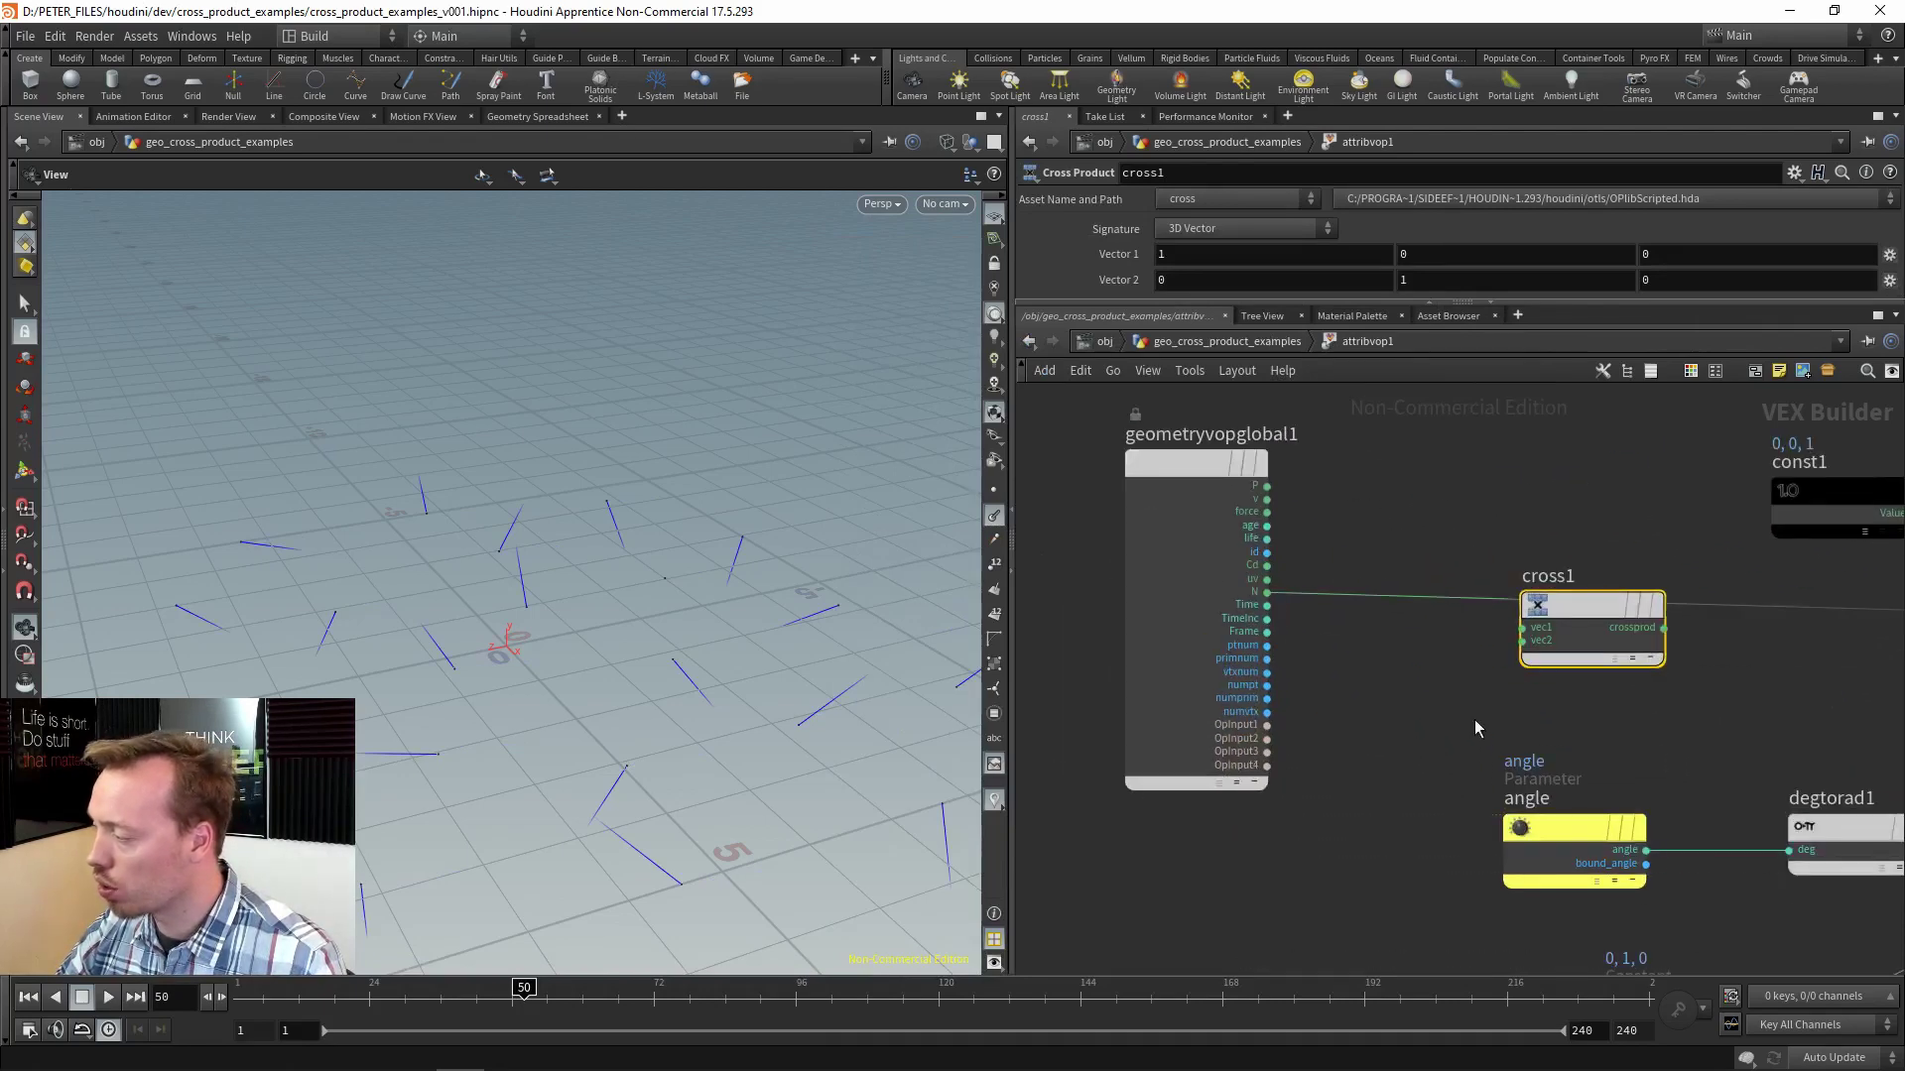
{"action": "middle_click_drag", "start_coordinate": [1444, 752], "coordinate": [1163, 569]}
{"action": "left_click_drag", "start_coordinate": [1377, 842], "coordinate": [1249, 828]}
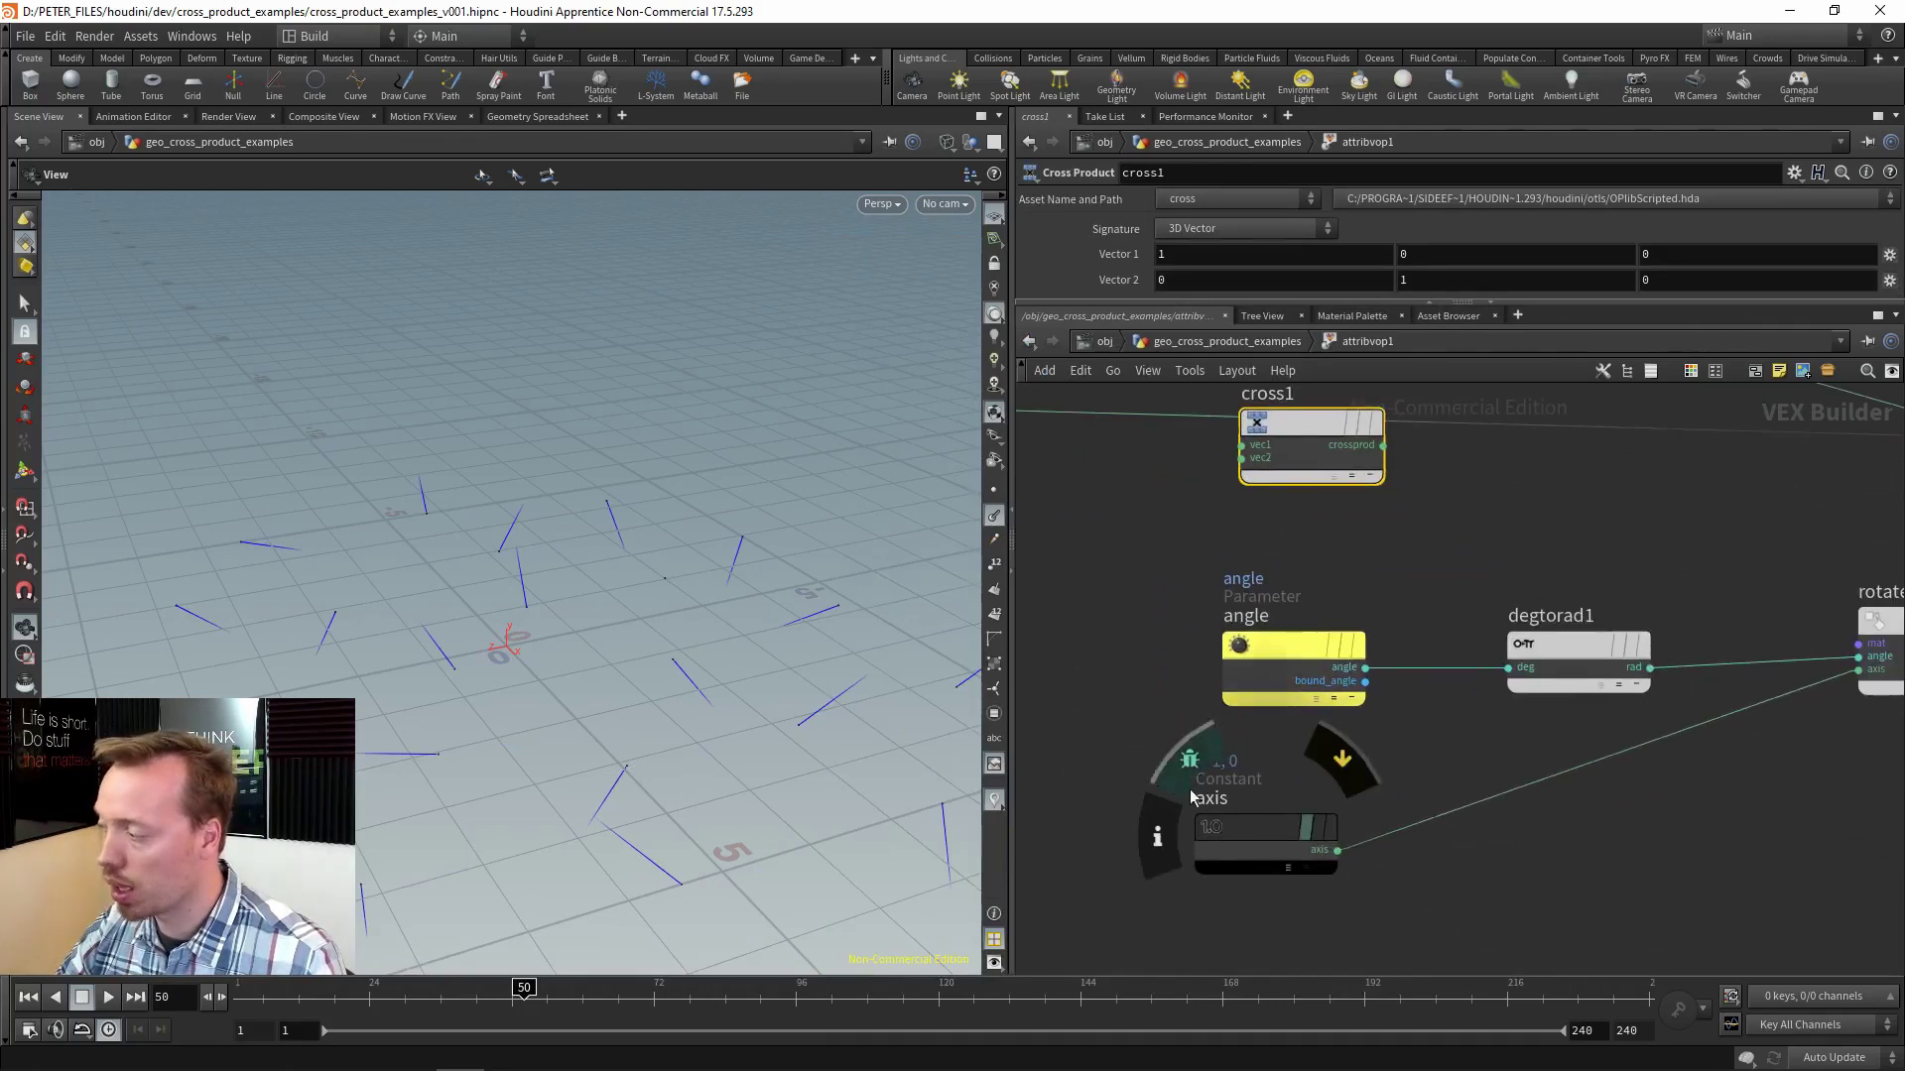
{"action": "left_click_drag", "start_coordinate": [1293, 425], "coordinate": [1119, 571]}
{"action": "middle_click_drag", "start_coordinate": [1026, 420], "coordinate": [1443, 482]}
{"action": "left_click", "coordinate": [1478, 656]}
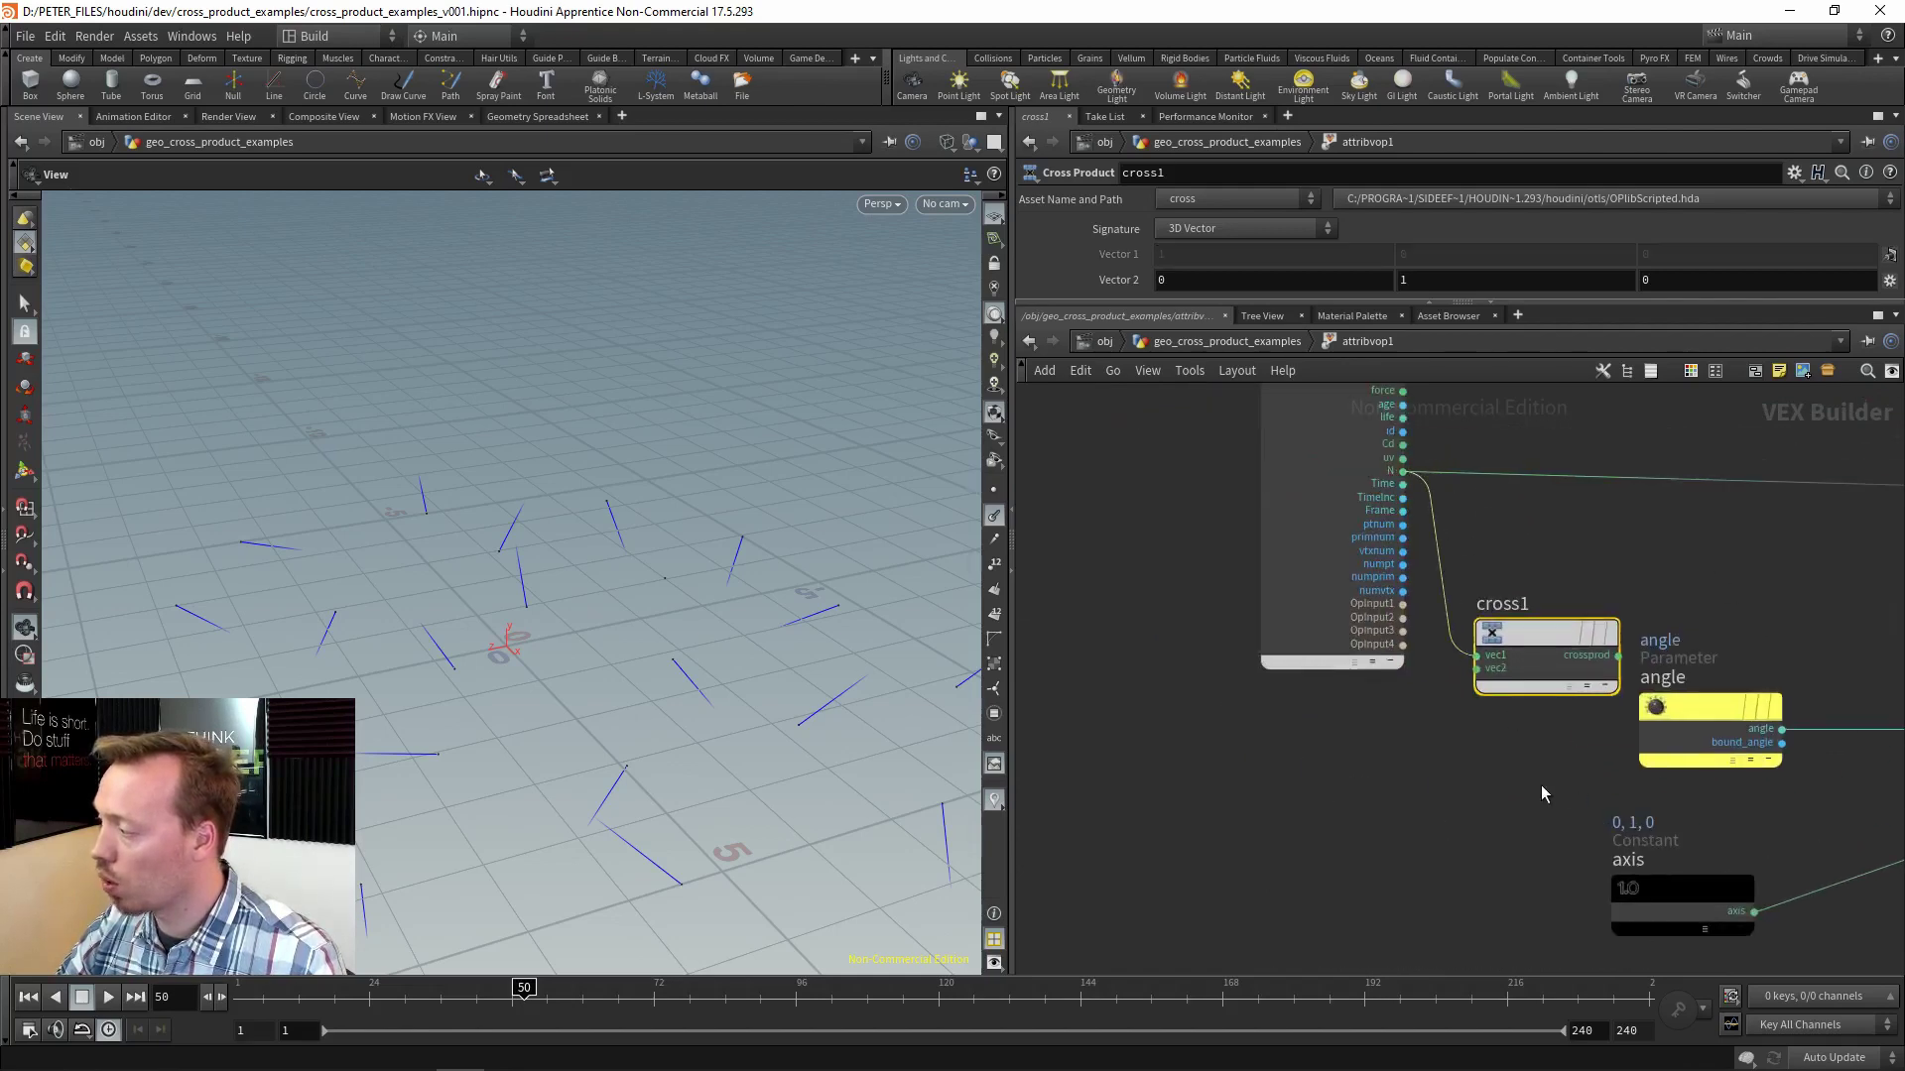
Make room beside the axis constant and insert cross1 into its wire to rotate1.
{"action": "middle_click_drag", "start_coordinate": [1586, 535], "coordinate": [1226, 443]}
{"action": "left_click_drag", "start_coordinate": [1293, 804], "coordinate": [1158, 804]}
{"action": "left_click_drag", "start_coordinate": [1237, 567], "coordinate": [1596, 810]}
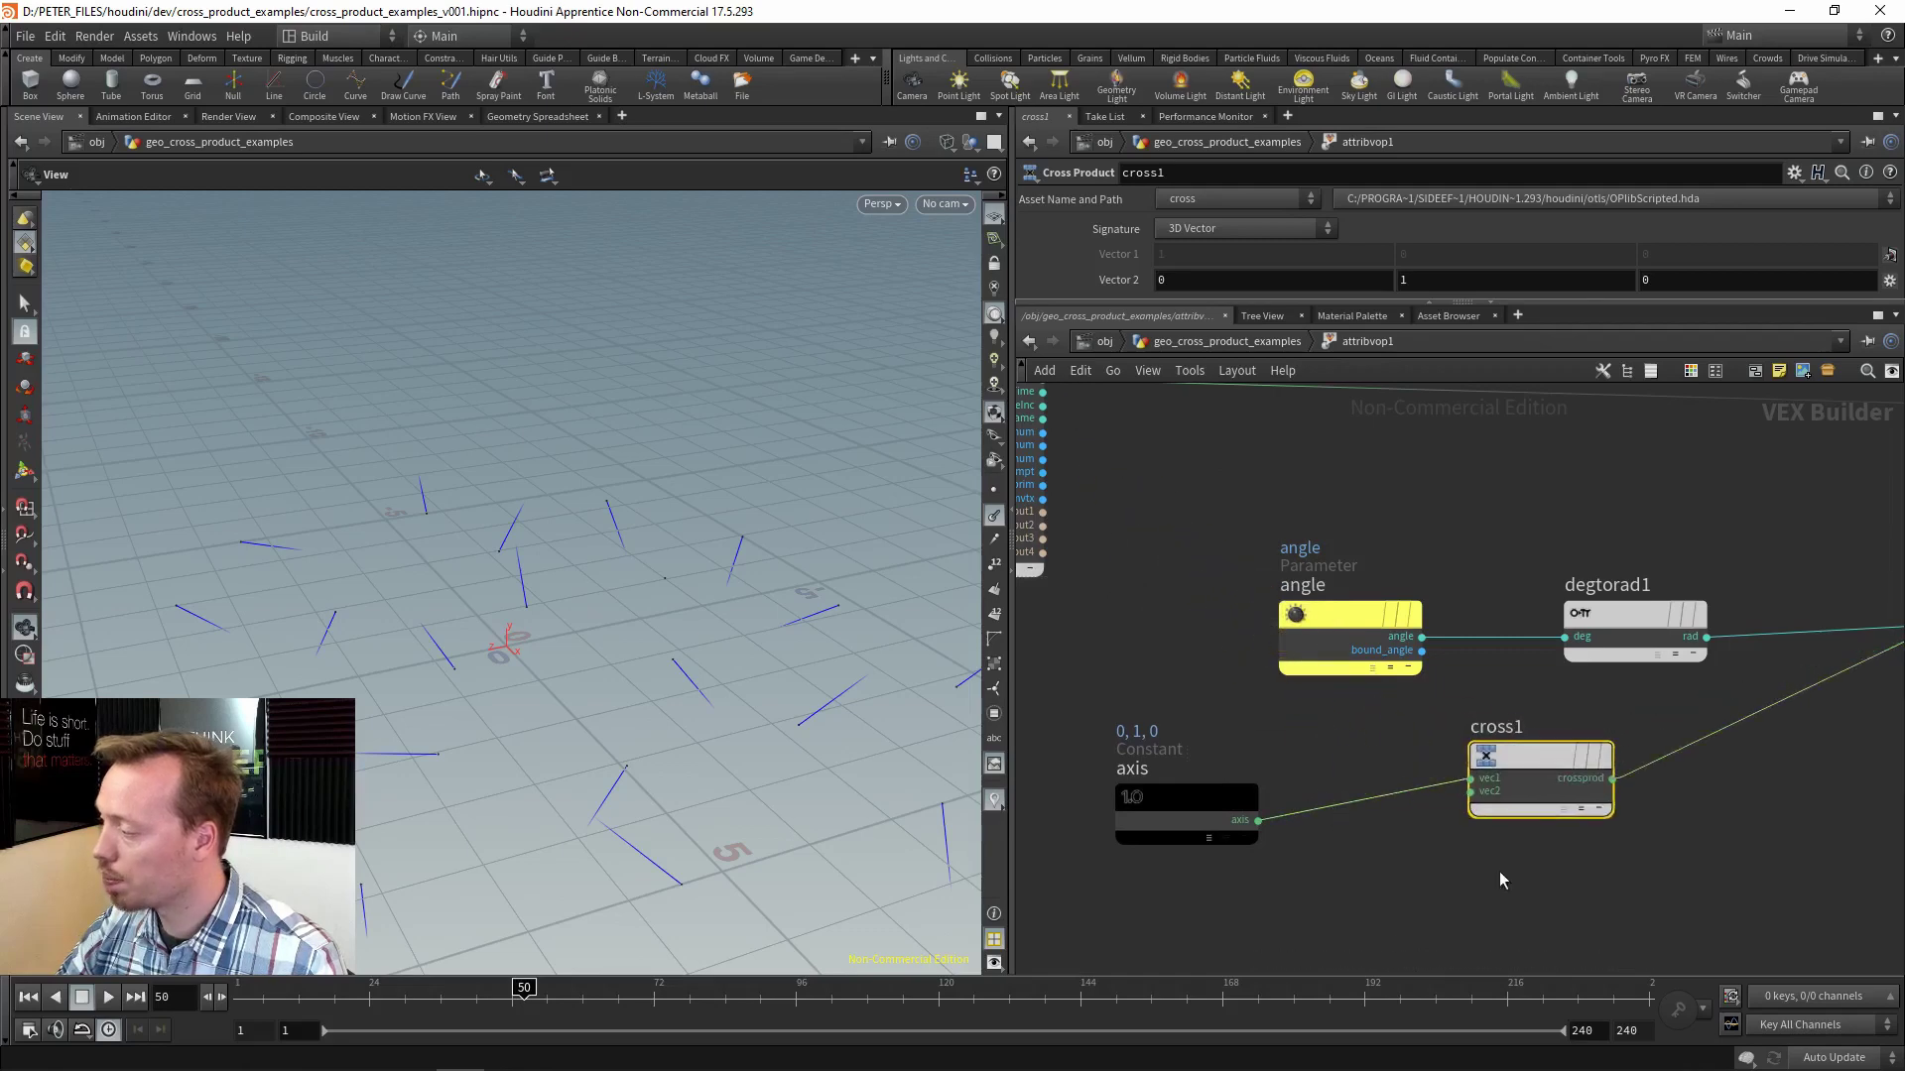
Connect the global N output to cross1's vec1 input and the axis constant to its vec2 input.
{"action": "middle_click_drag", "start_coordinate": [1155, 470], "coordinate": [1121, 375]}
{"action": "left_click", "coordinate": [1298, 590]}
{"action": "scroll", "coordinate": [1384, 655], "scroll_direction": "up", "scroll_amount": 3}
{"action": "left_click", "coordinate": [1472, 696]}
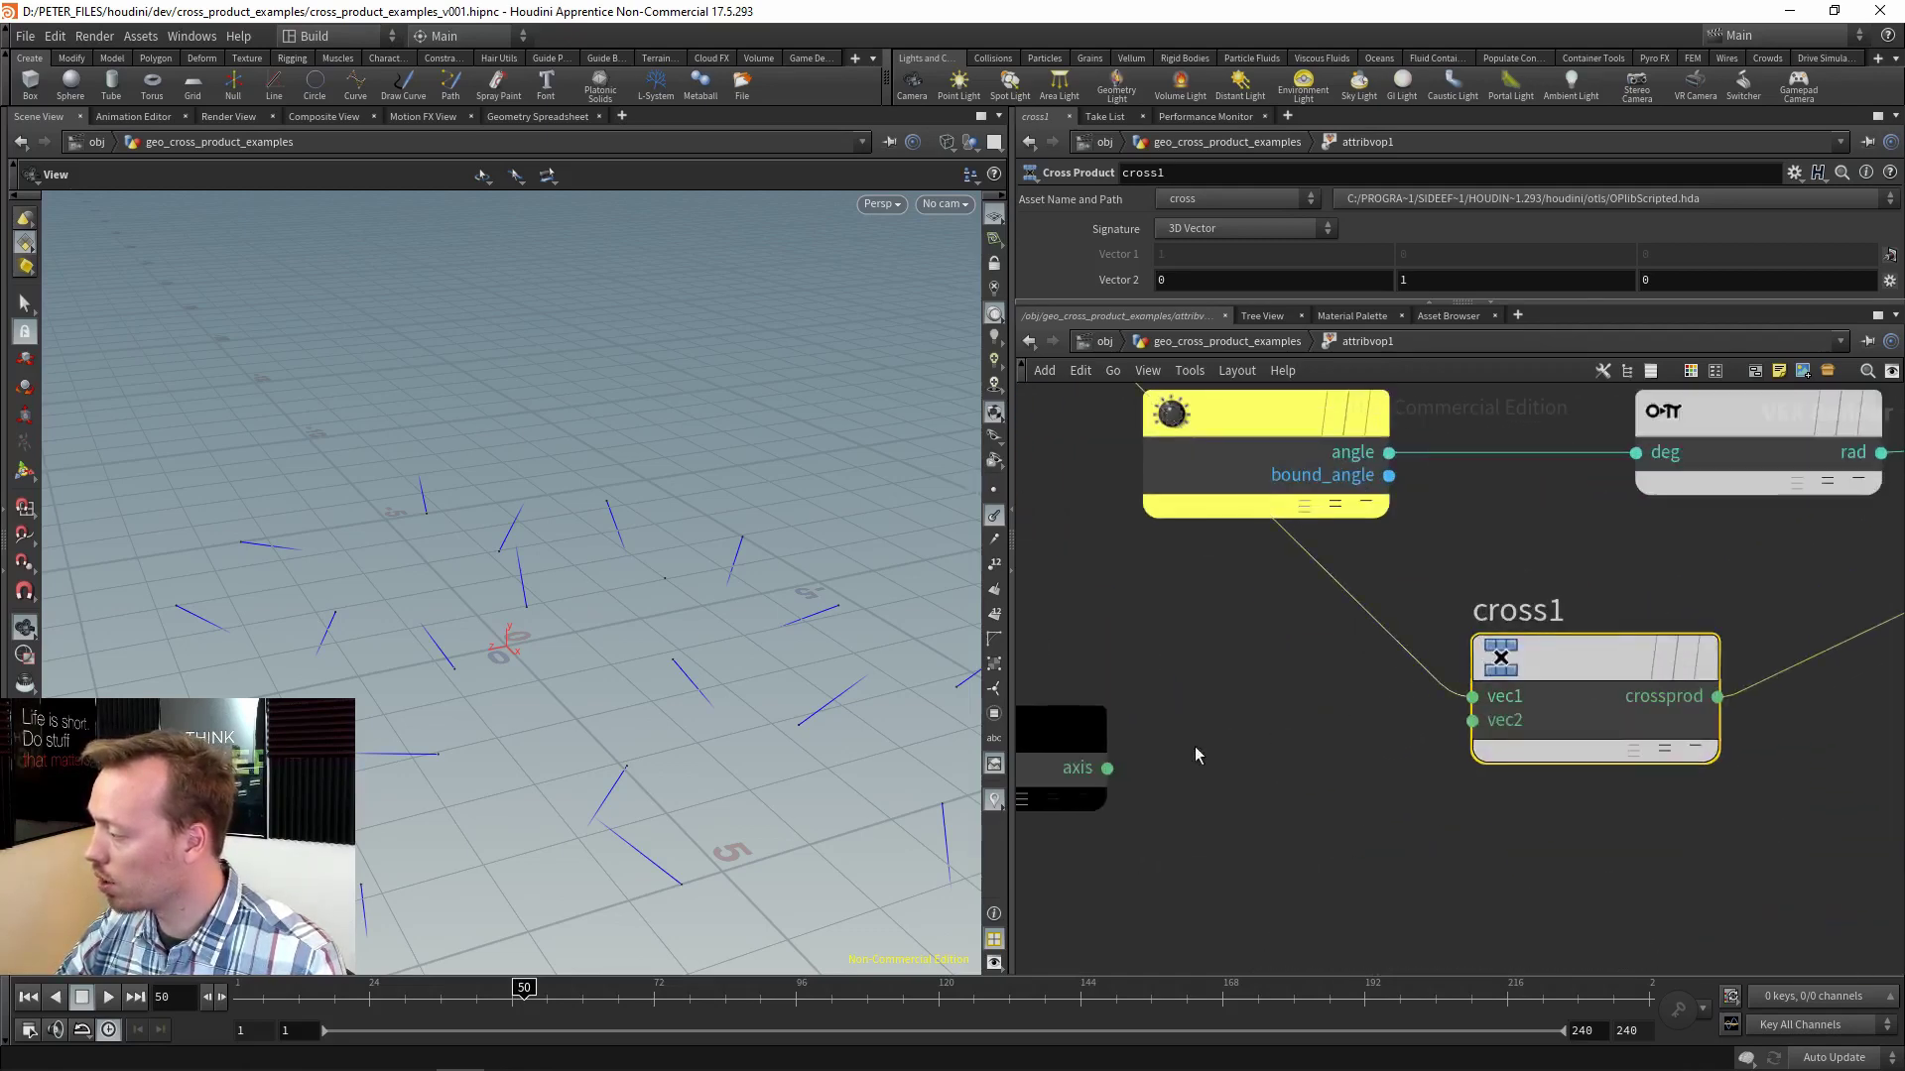
{"action": "left_click", "coordinate": [1107, 769]}
{"action": "scroll", "coordinate": [1497, 765], "scroll_direction": "down", "scroll_amount": 4}
{"action": "left_click", "coordinate": [1458, 706]}
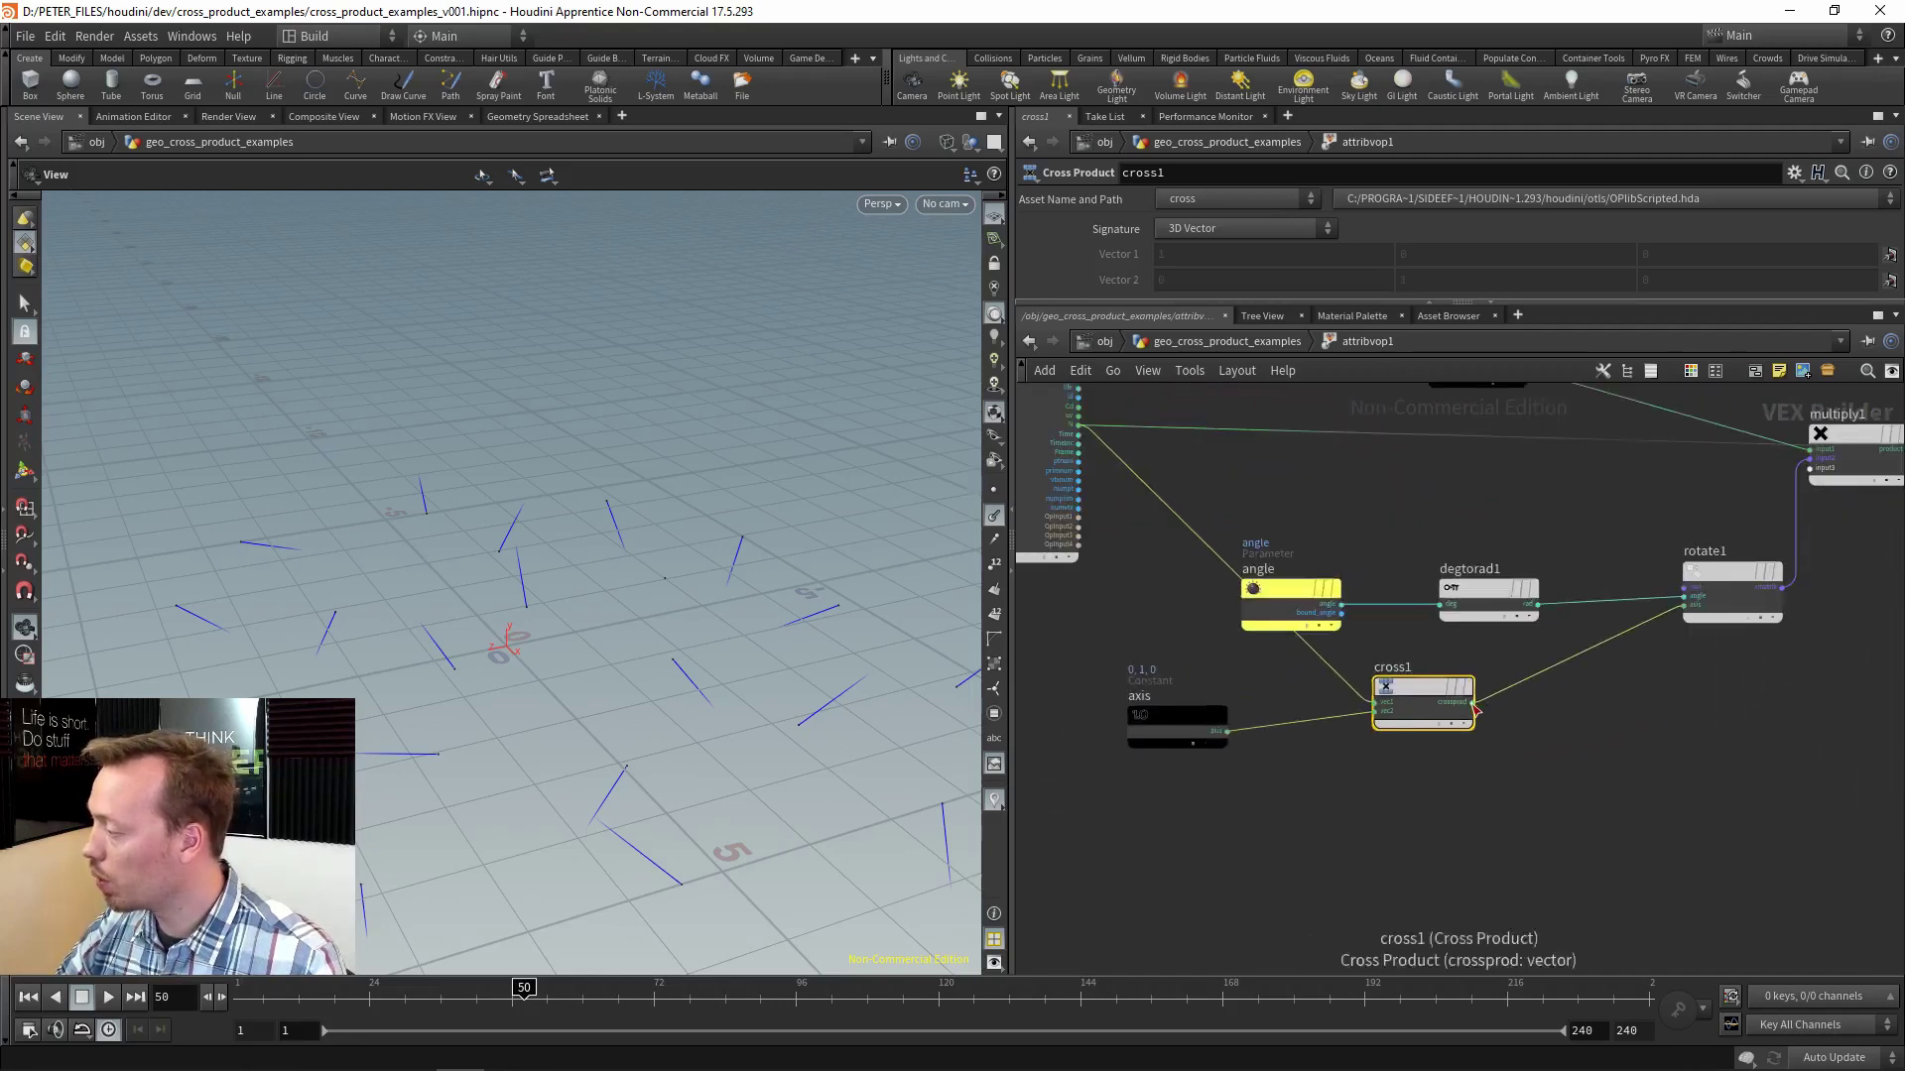
Connect cross1's crossprod output to the N input of geometryvopoutput1.
{"action": "left_click", "coordinate": [1473, 704]}
{"action": "middle_click_drag", "start_coordinate": [1687, 670], "coordinate": [1399, 702]}
{"action": "middle_click_drag", "start_coordinate": [1830, 583], "coordinate": [1635, 548]}
{"action": "scroll", "coordinate": [1498, 593], "scroll_direction": "up", "scroll_amount": 3}
{"action": "left_click", "coordinate": [1433, 542]}
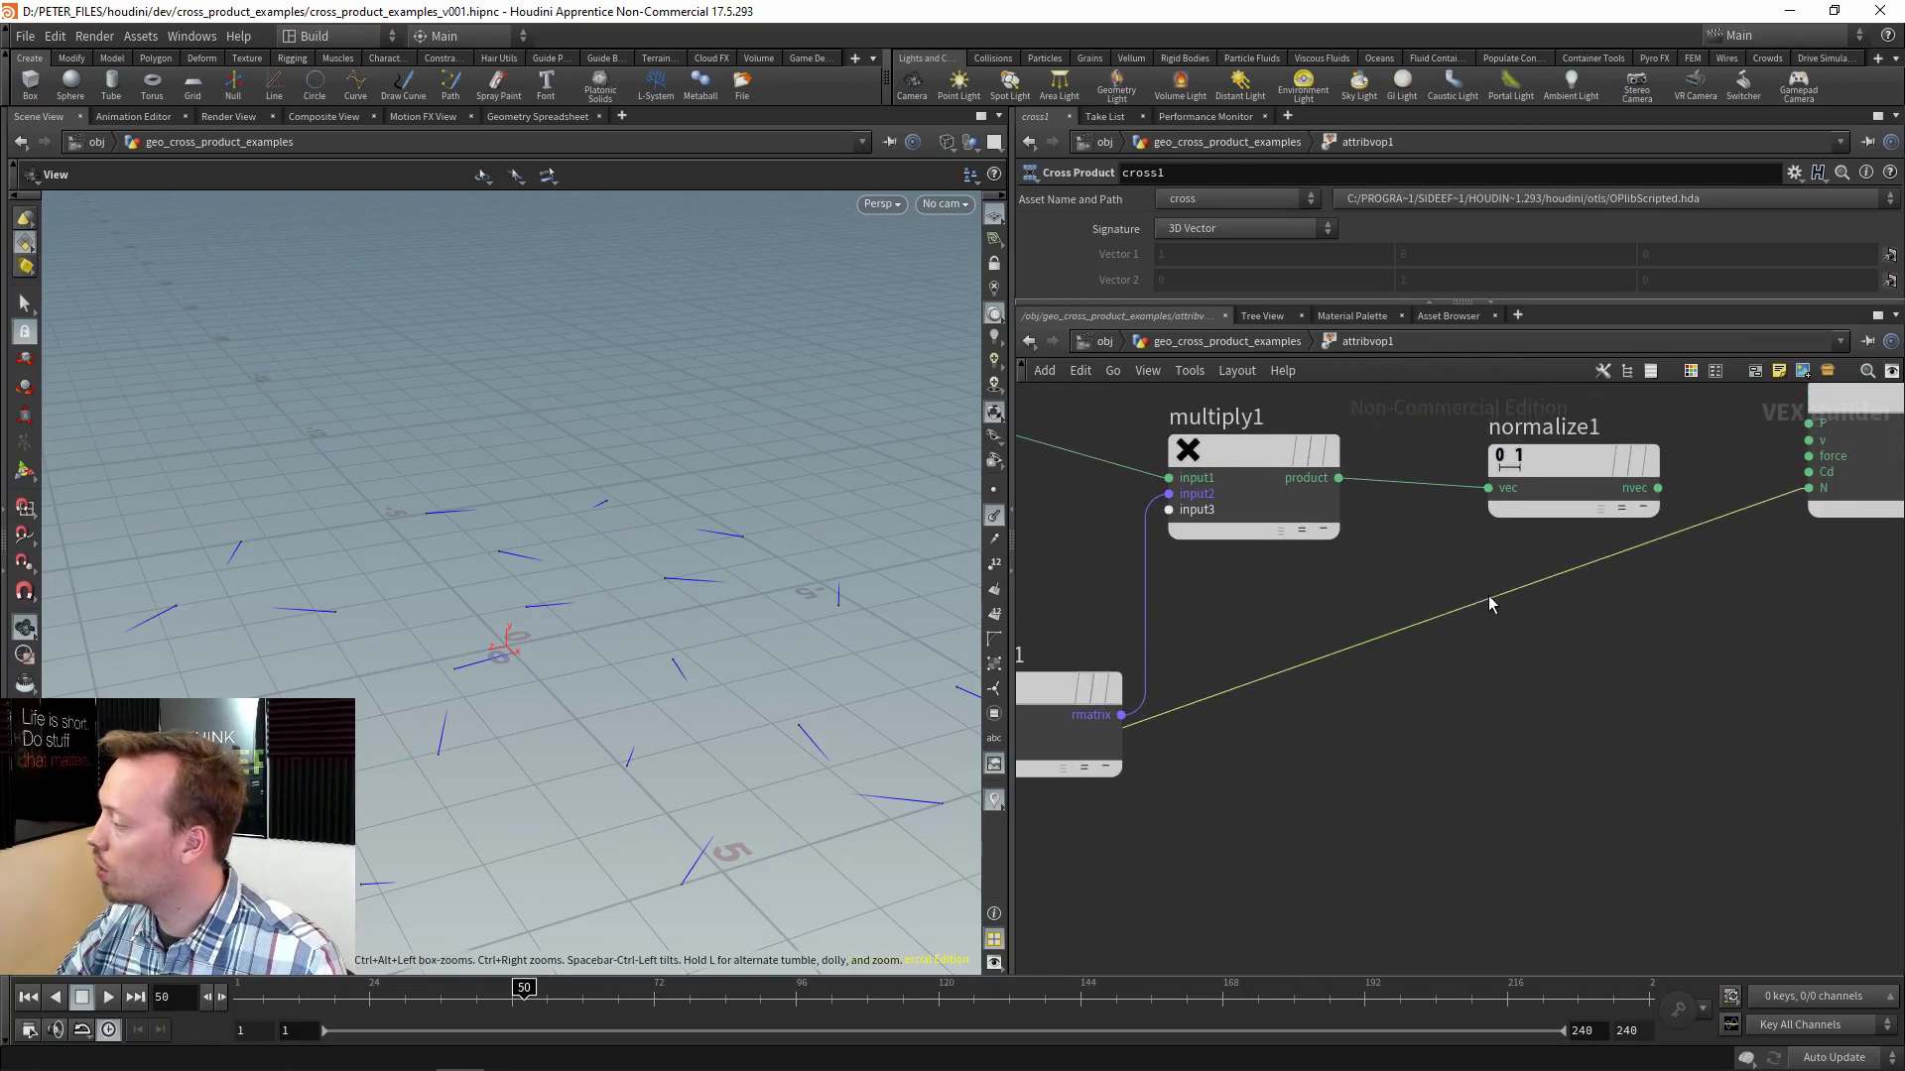
Insert normalize1 between cross1 and geometryvopoutput1 so its nvec output feeds N.
{"action": "left_click_drag", "start_coordinate": [1476, 587], "coordinate": [1597, 750]}
{"action": "left_click", "coordinate": [1649, 490]}
{"action": "left_click", "coordinate": [1808, 488]}
{"action": "middle_click_drag", "start_coordinate": [1334, 689], "coordinate": [1649, 560]}
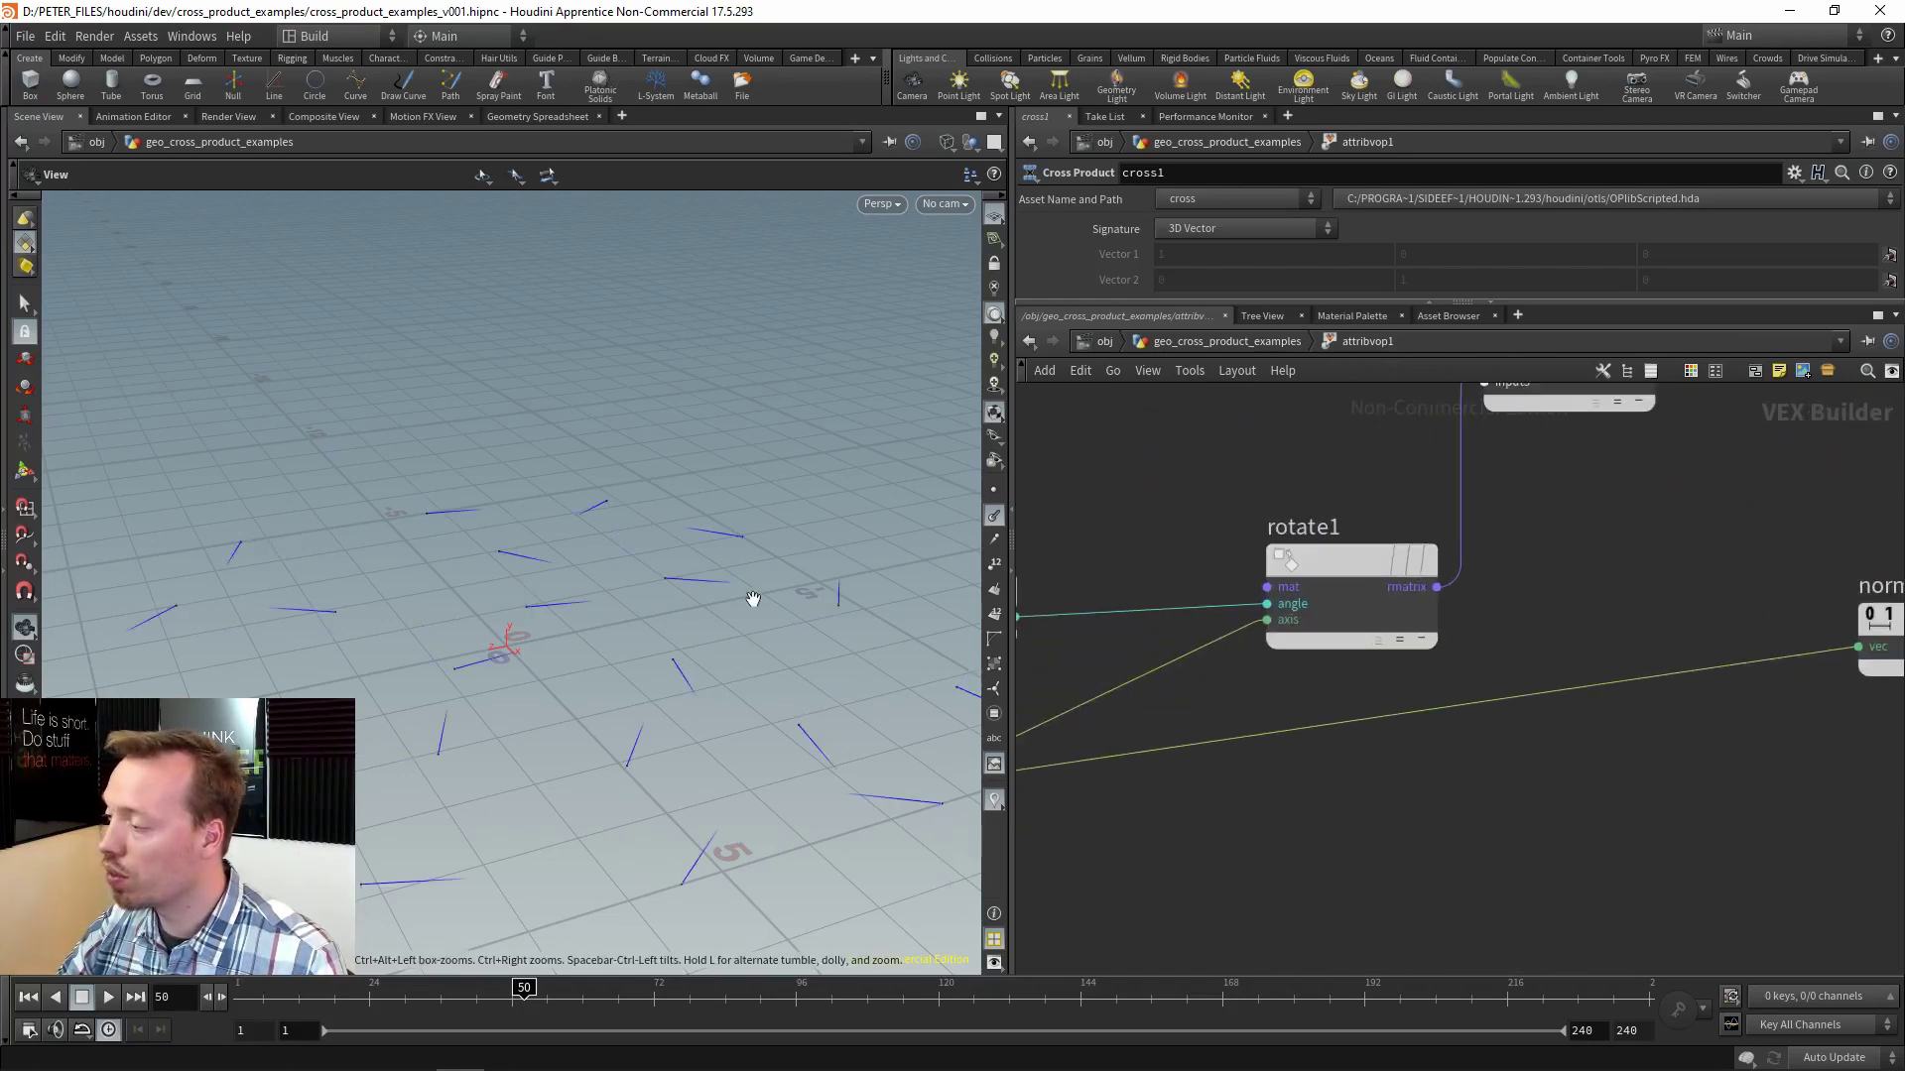
Move the axis constant and cross1 together, farther below the angle and rotation nodes.
{"action": "left_click_drag", "start_coordinate": [753, 599], "coordinate": [643, 739]}
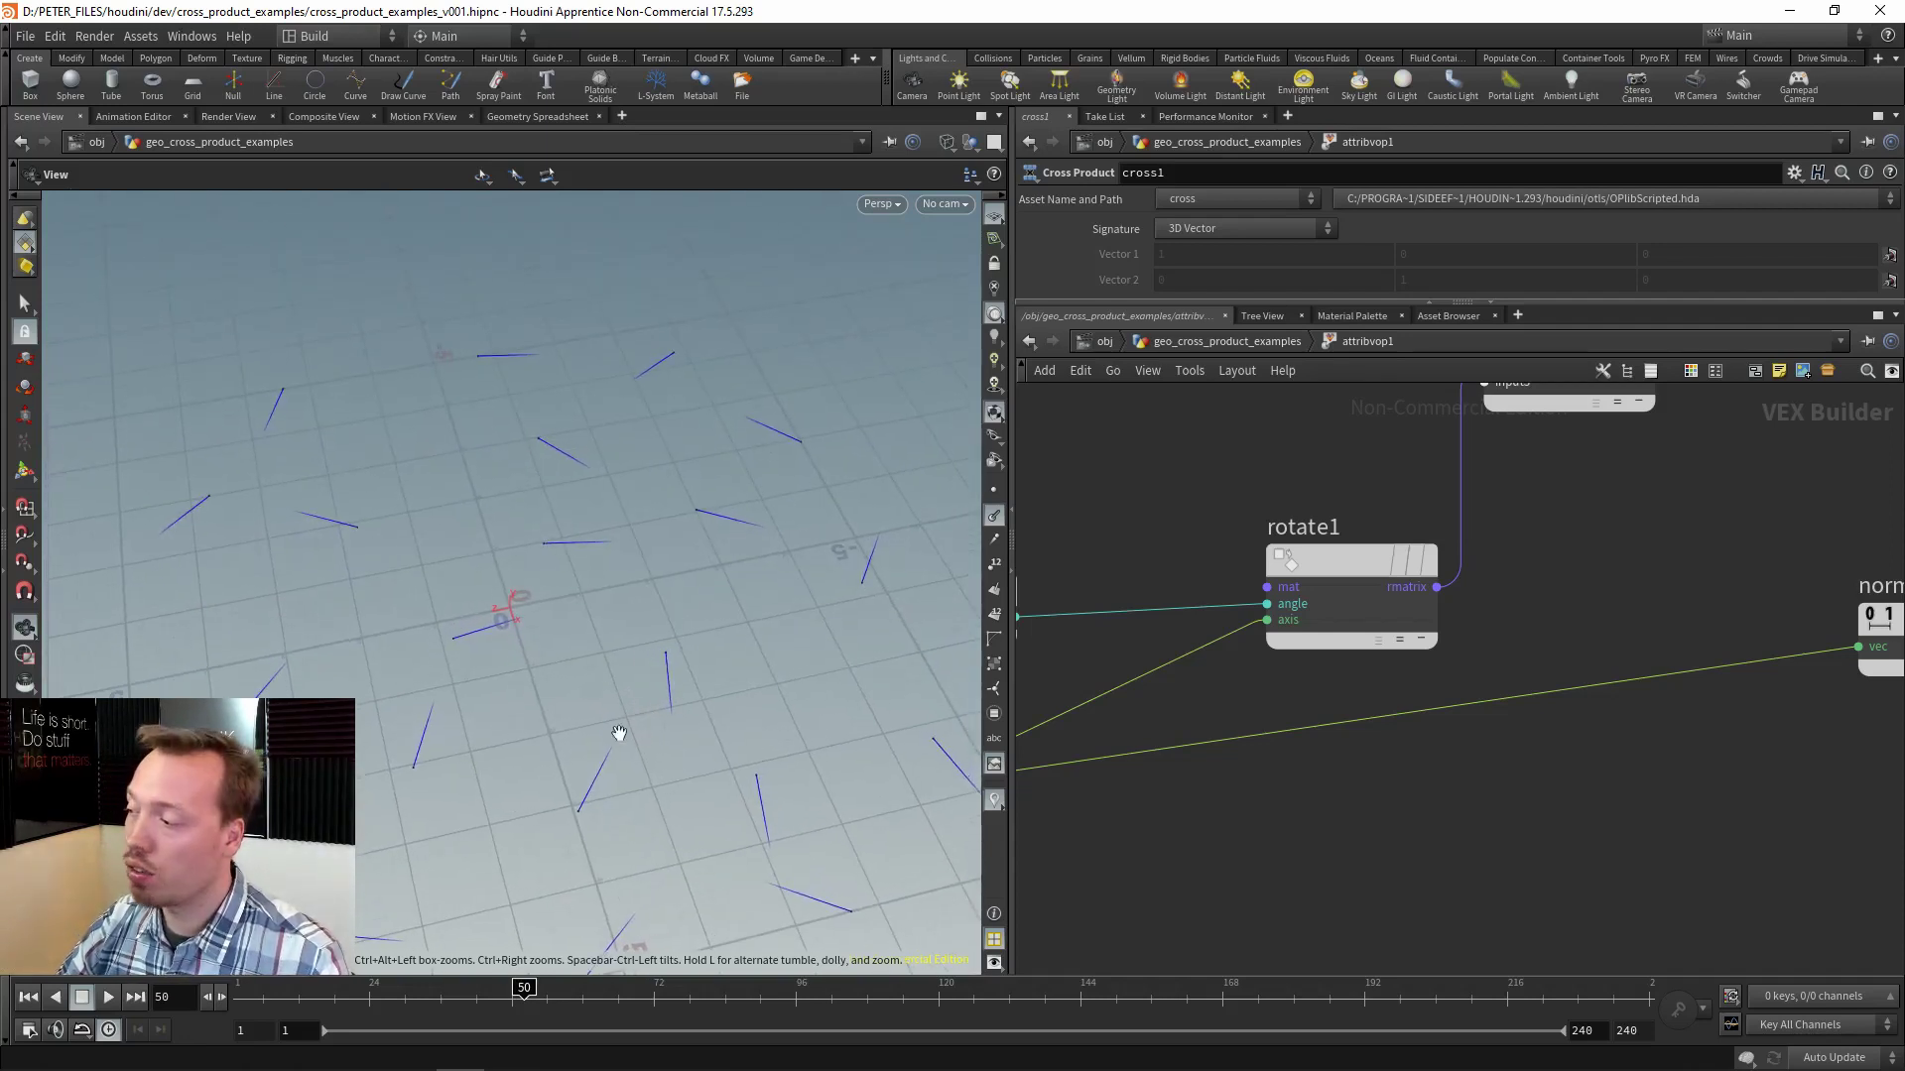
{"action": "middle_click_drag", "start_coordinate": [1362, 788], "coordinate": [1616, 663]}
{"action": "scroll", "coordinate": [1595, 769], "scroll_direction": "down", "scroll_amount": 3}
{"action": "left_click_drag", "start_coordinate": [1651, 687], "coordinate": [1346, 534]}
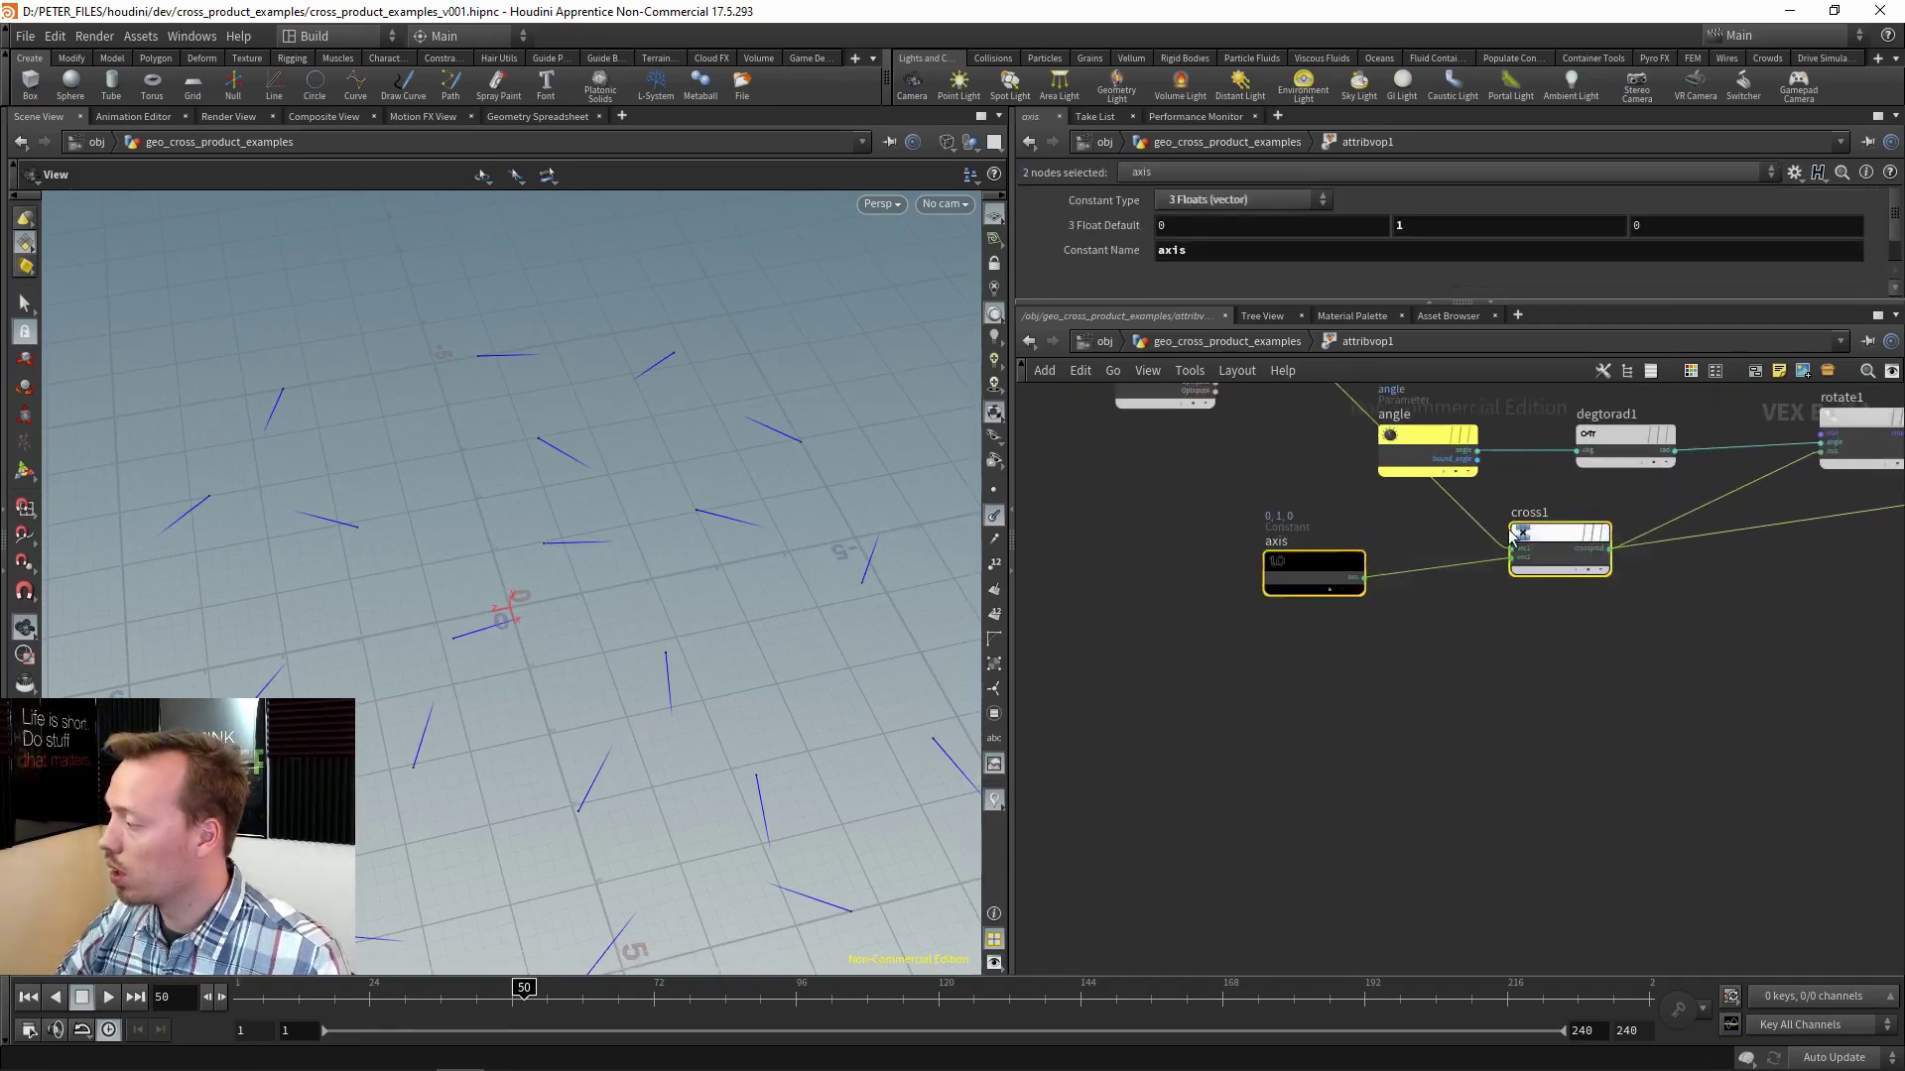
{"action": "left_click_drag", "start_coordinate": [1527, 539], "coordinate": [1465, 662]}
{"action": "middle_click_drag", "start_coordinate": [1506, 533], "coordinate": [1515, 553]}
{"action": "left_click", "coordinate": [1514, 552]}
{"action": "scroll", "coordinate": [1344, 681], "scroll_direction": "up", "scroll_amount": 3}
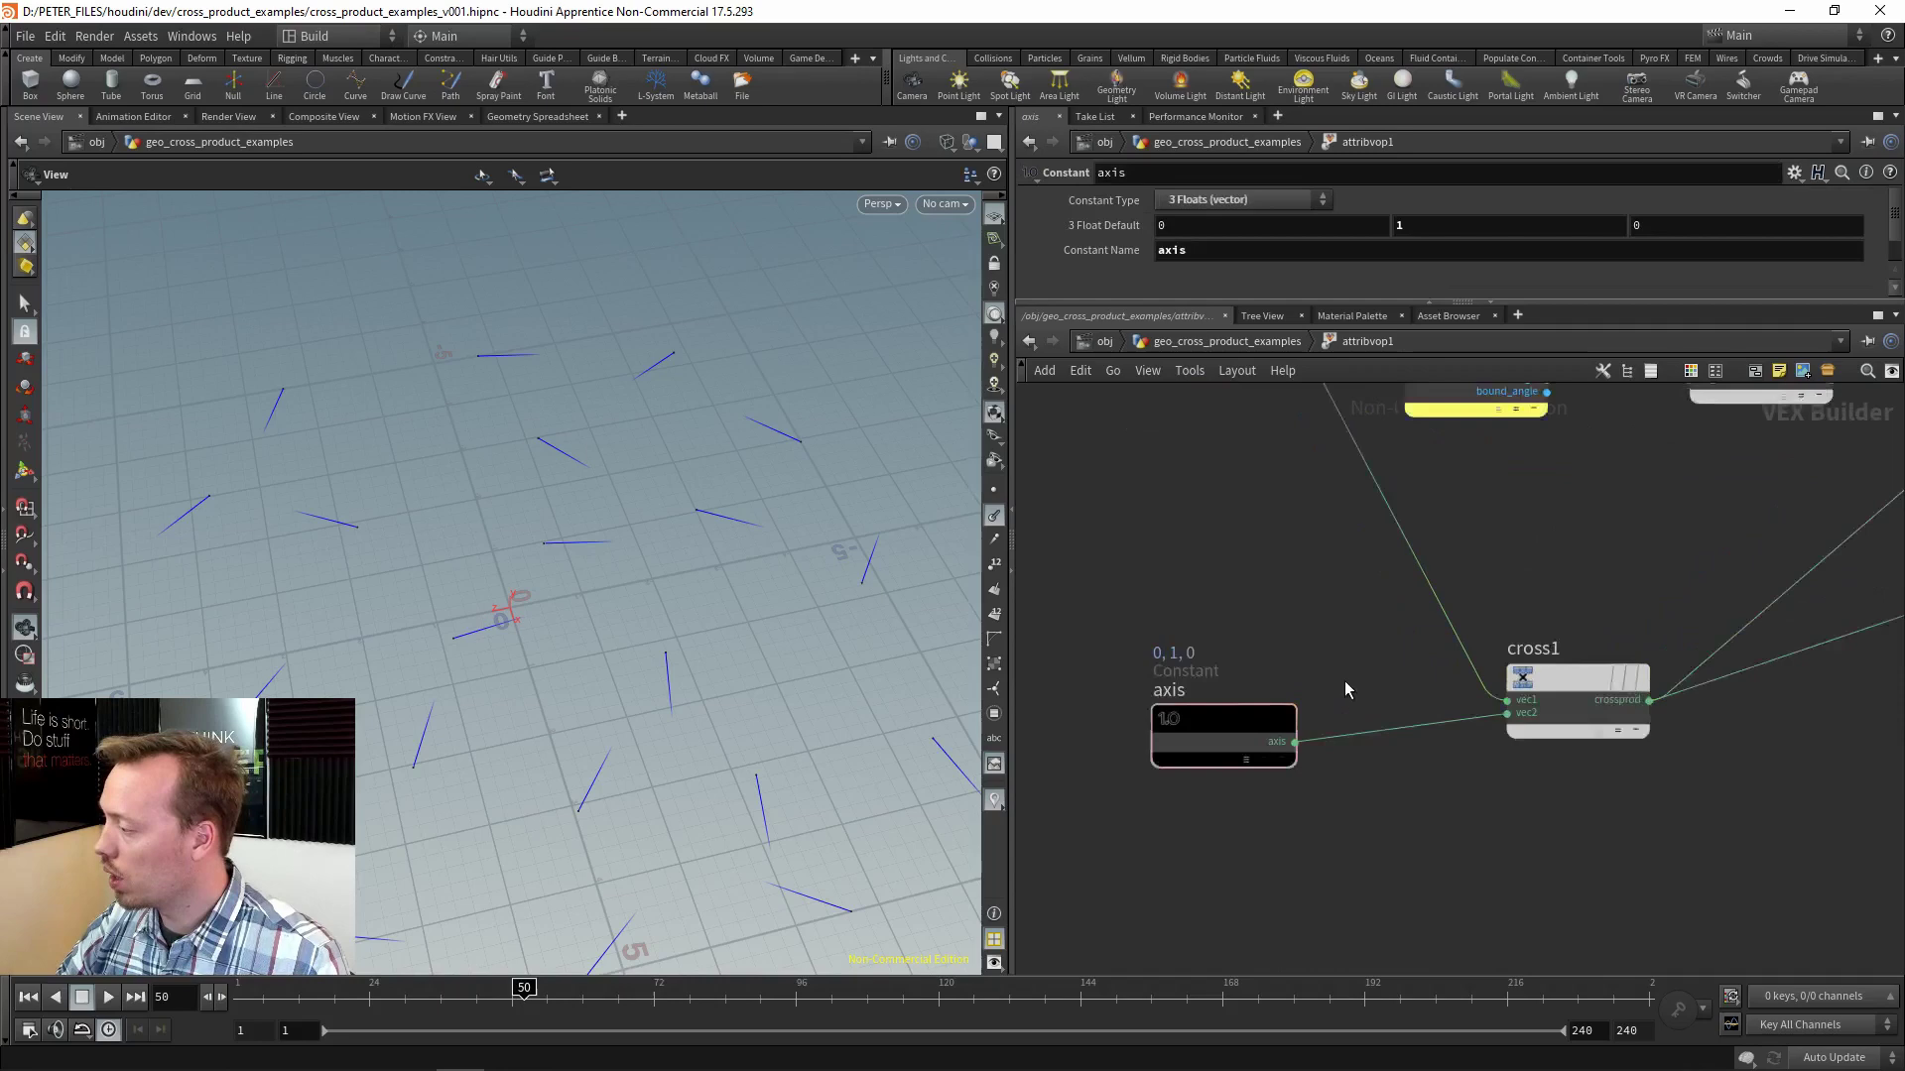
Reconnect the axis constant directly to rotate1's axis input in place of the cross product.
{"action": "left_click", "coordinate": [1283, 753]}
{"action": "middle_click_drag", "start_coordinate": [1669, 529], "coordinate": [1108, 695]}
{"action": "left_click", "coordinate": [1627, 491]}
{"action": "scroll", "coordinate": [1482, 602], "scroll_direction": "down", "scroll_amount": 5}
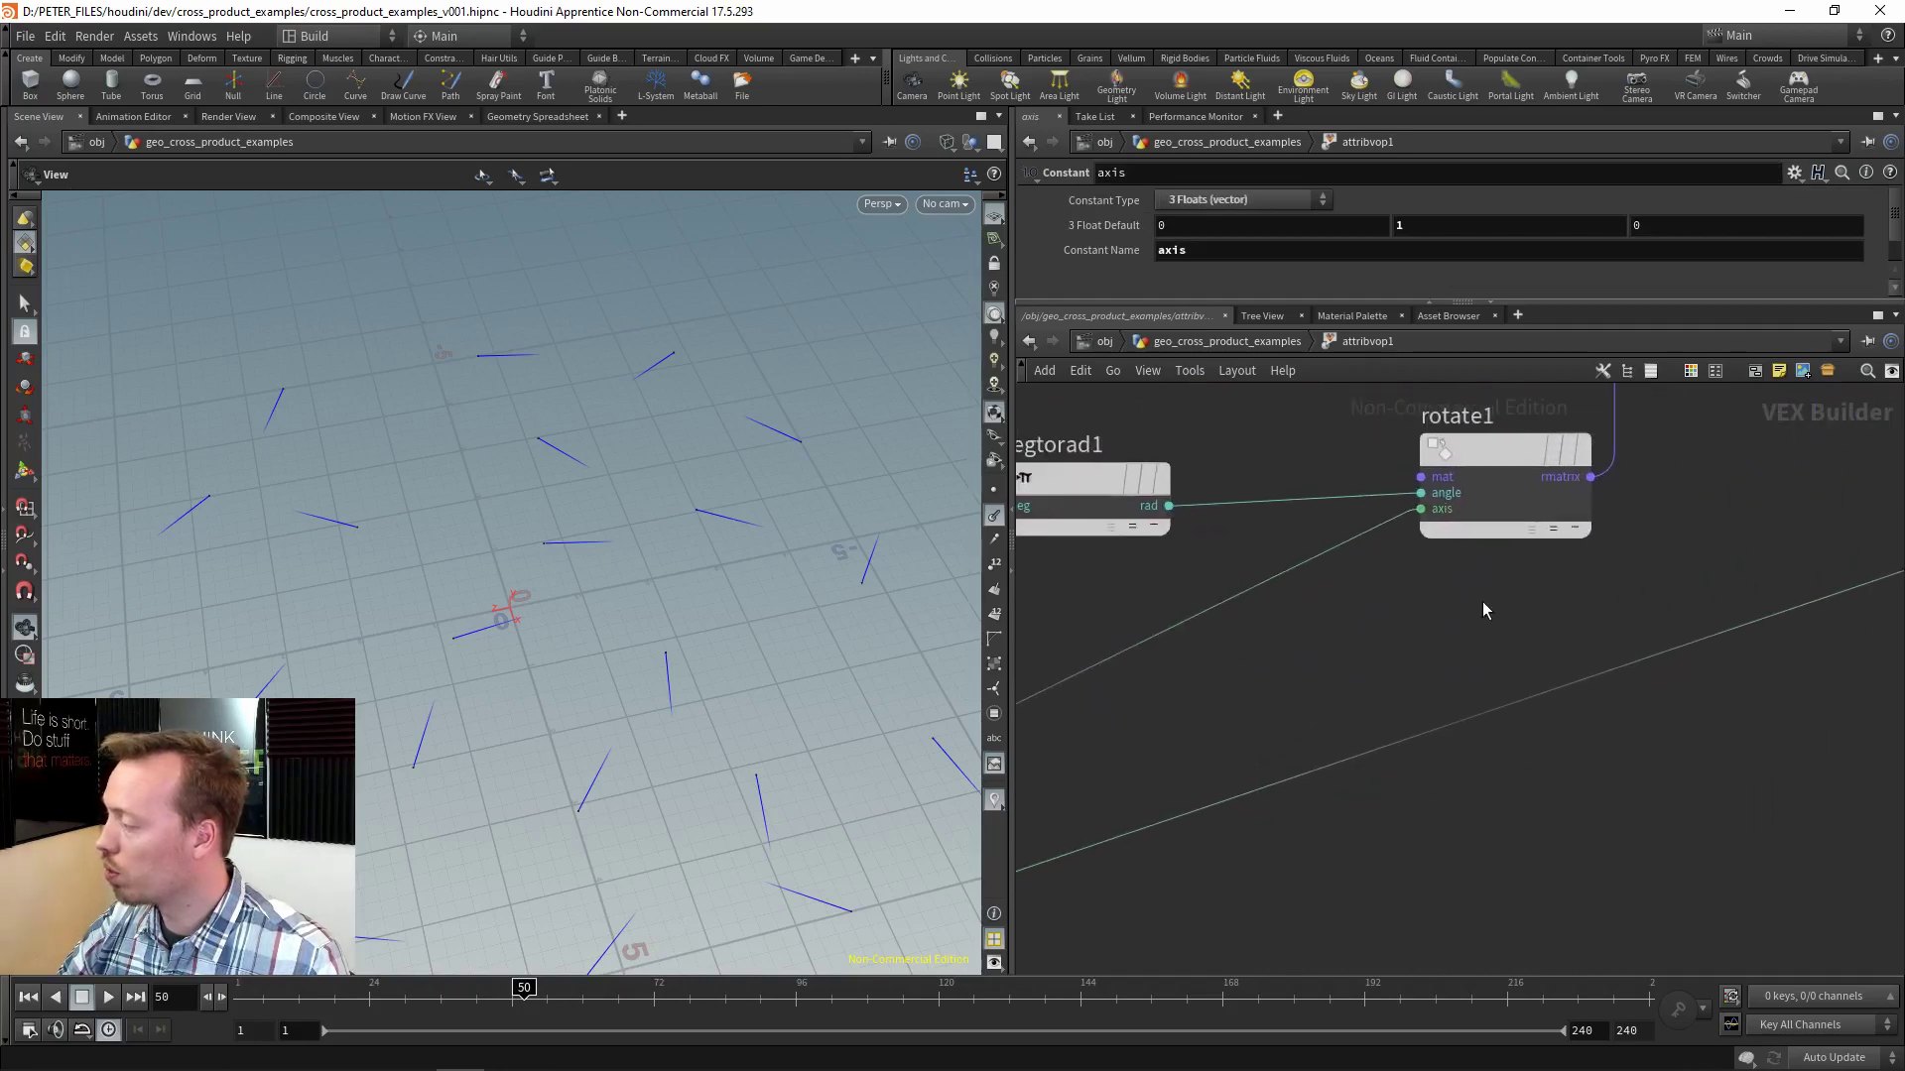
Reposition normalize1 below multiply1 and shift the const1, angle, degtorad1, rotate1 and multiply1 group clear of it.
{"action": "left_click_drag", "start_coordinate": [1627, 683], "coordinate": [1513, 725]}
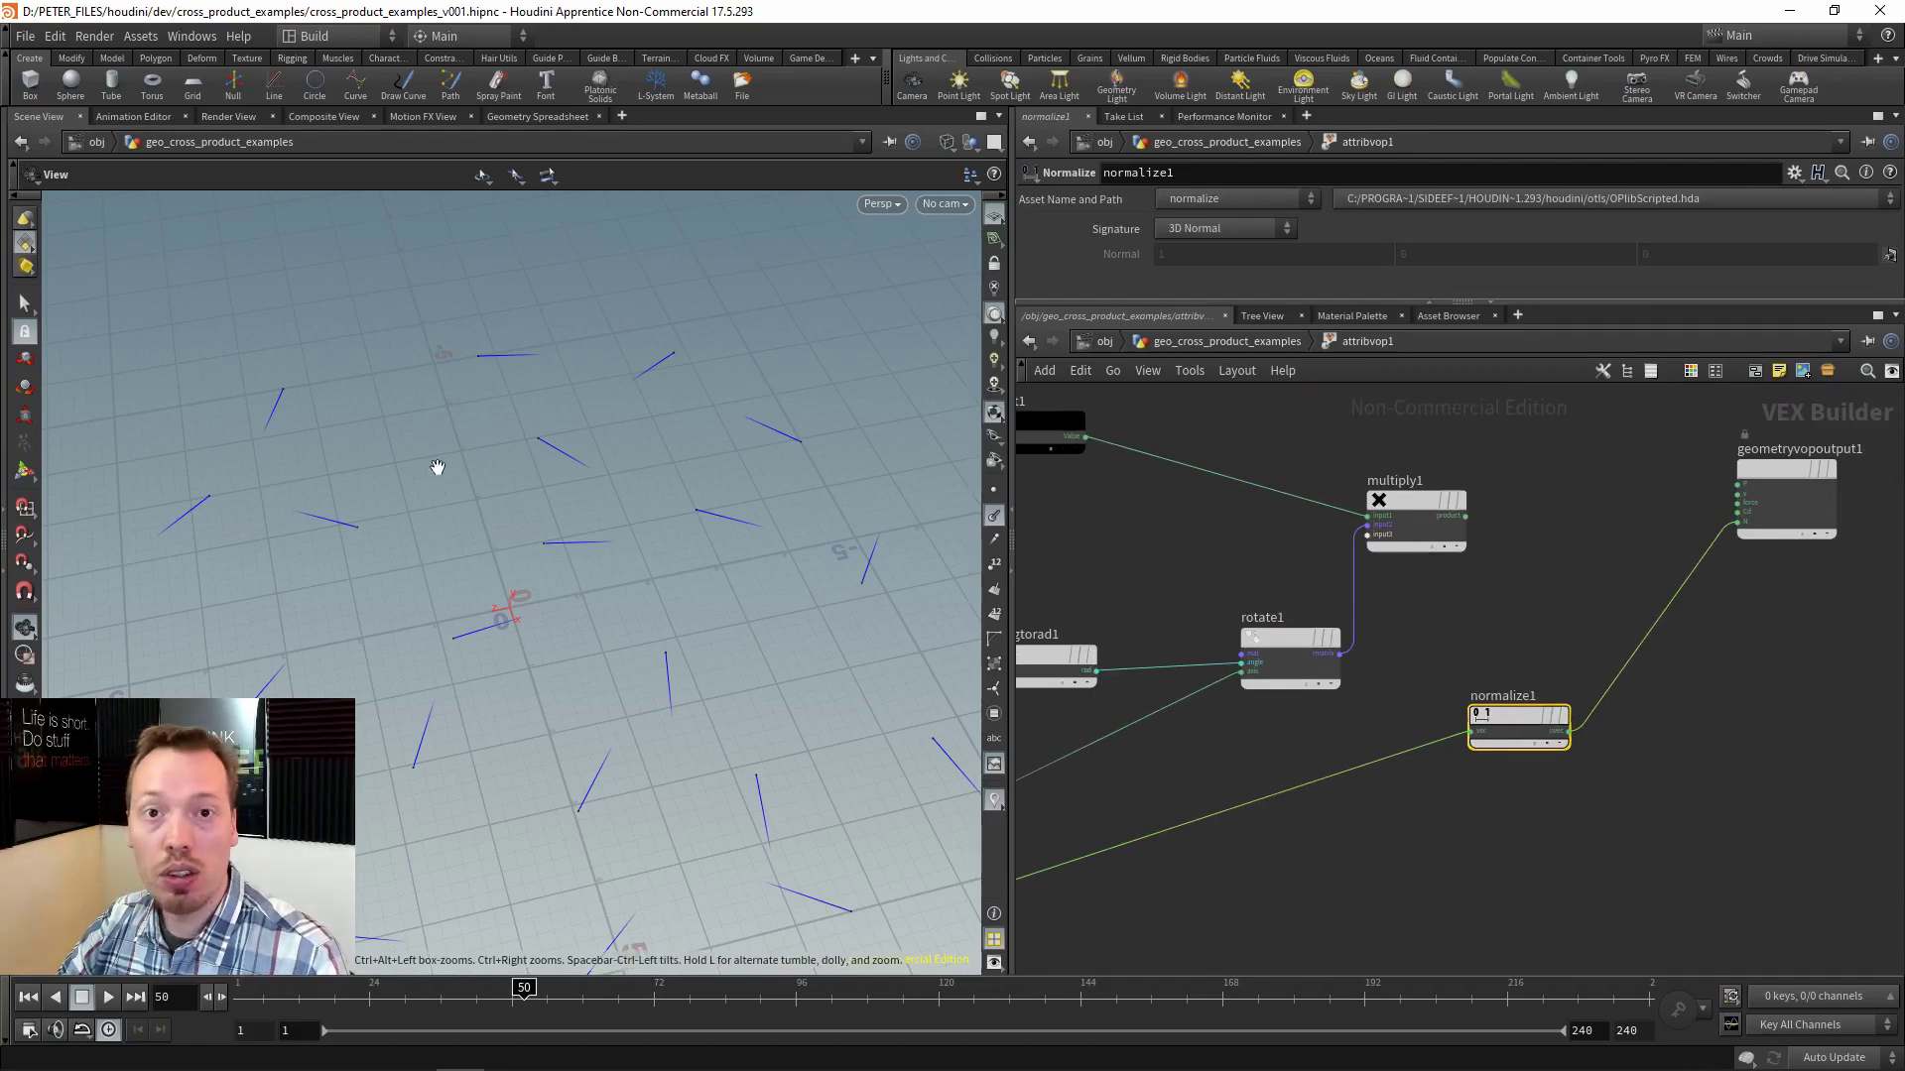
{"action": "middle_click_drag", "start_coordinate": [1120, 526], "coordinate": [1469, 555]}
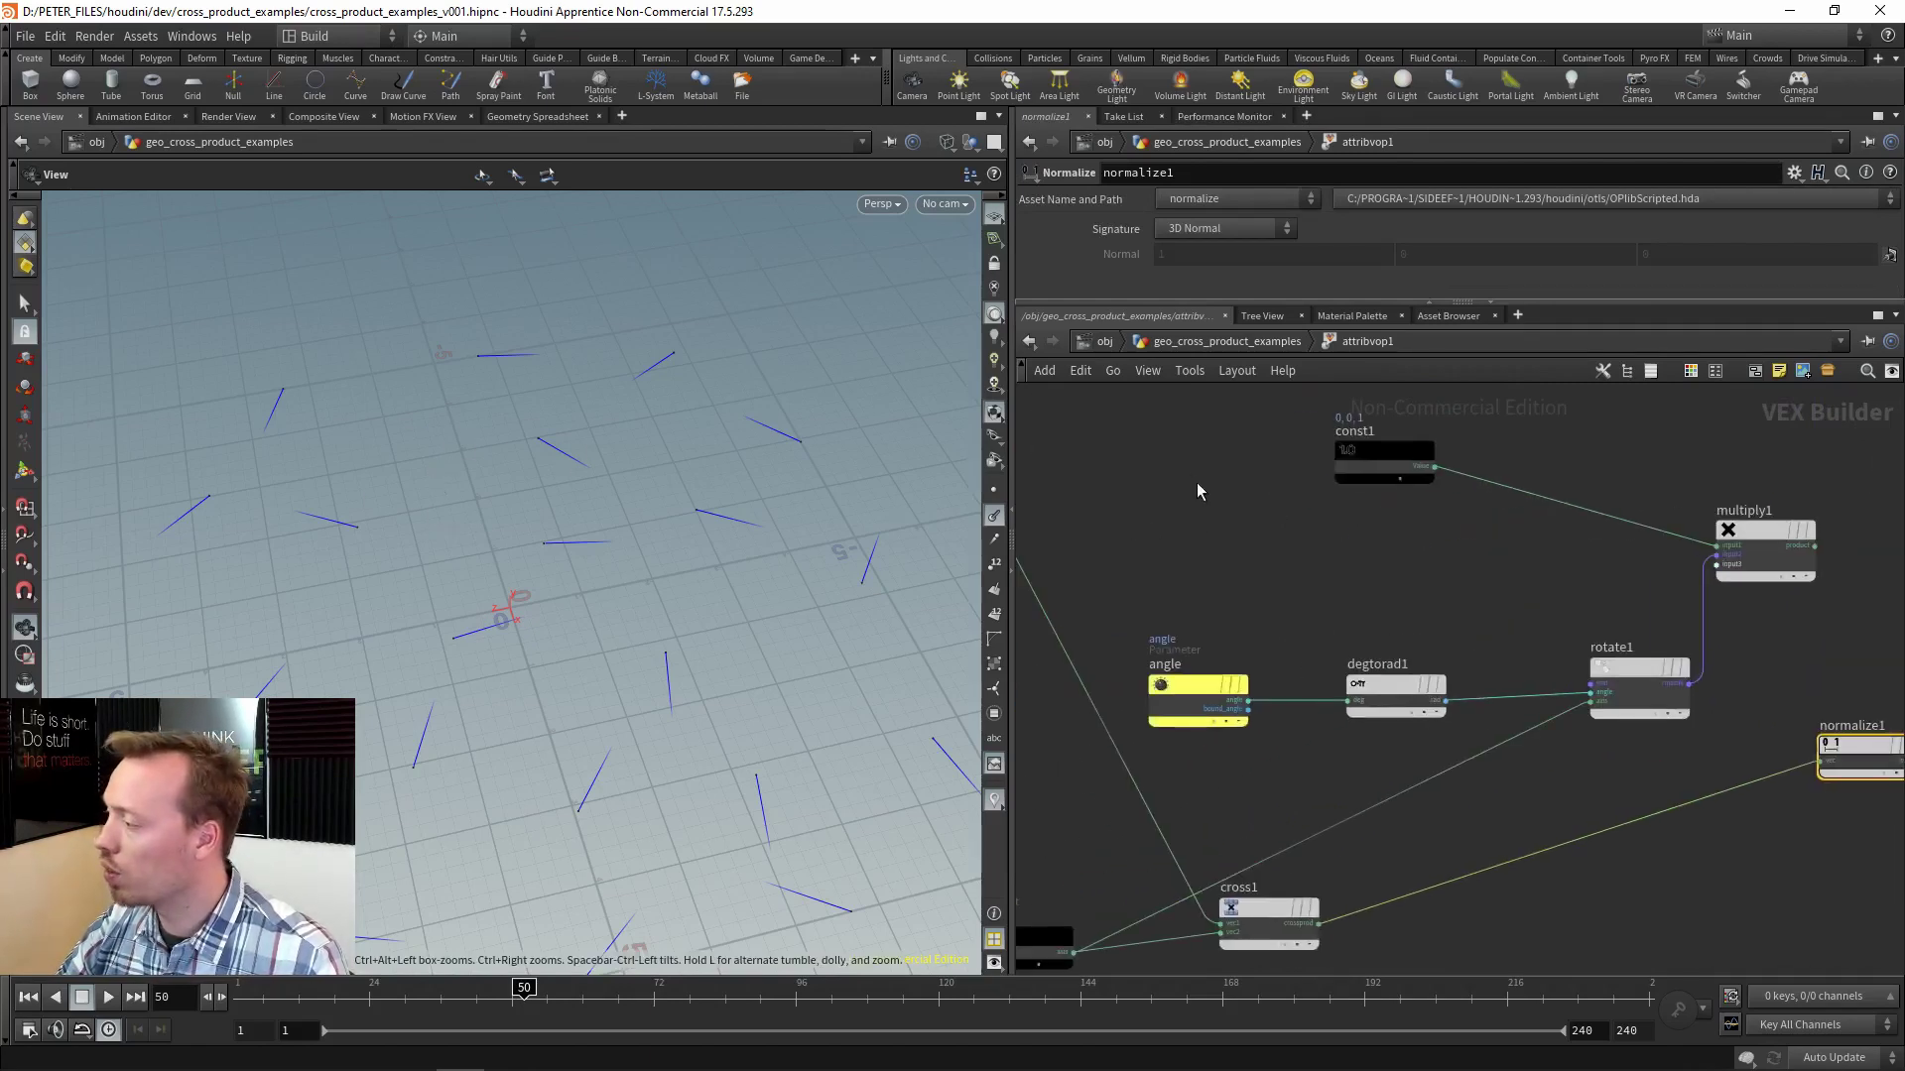
{"action": "left_click_drag", "start_coordinate": [1092, 404], "coordinate": [1791, 734]}
{"action": "middle_click_drag", "start_coordinate": [1791, 734], "coordinate": [1595, 609]}
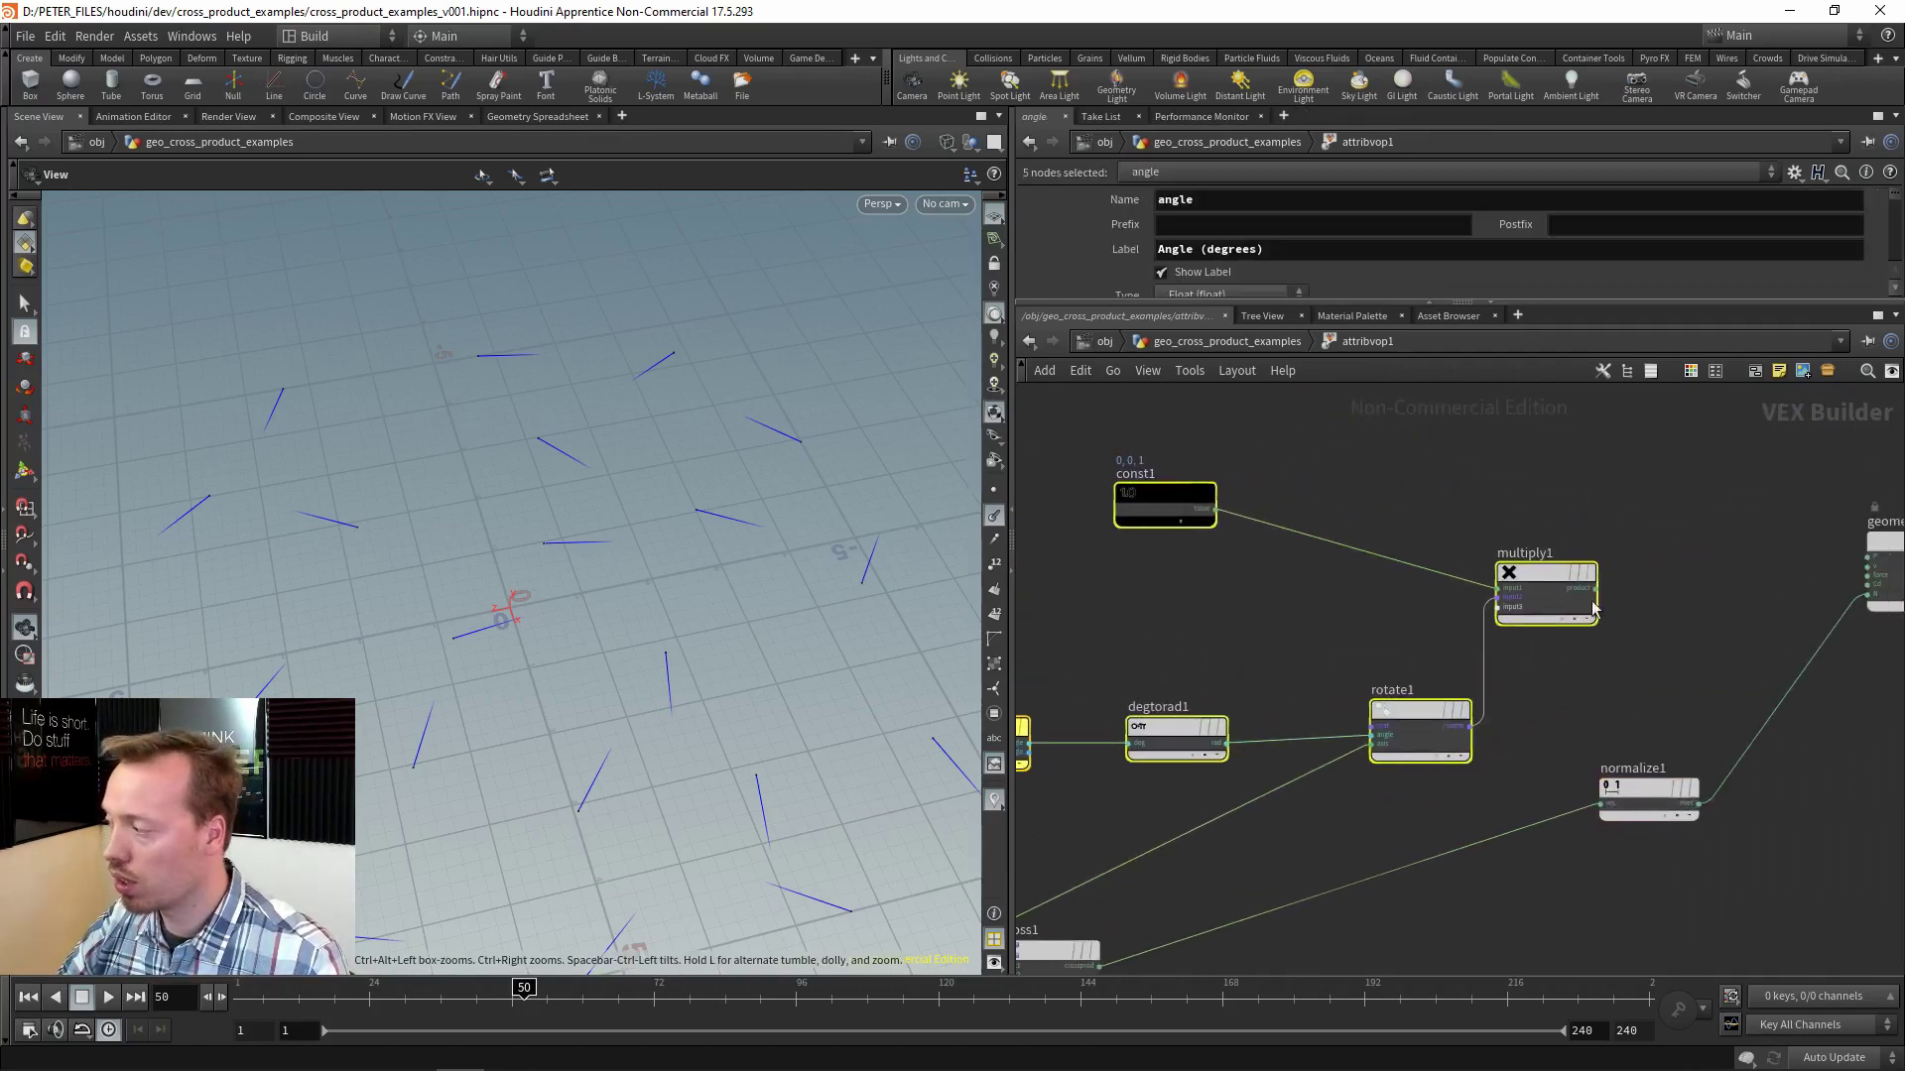
{"action": "left_click_drag", "start_coordinate": [1594, 609], "coordinate": [1652, 538]}
{"action": "left_click", "coordinate": [1324, 521]}
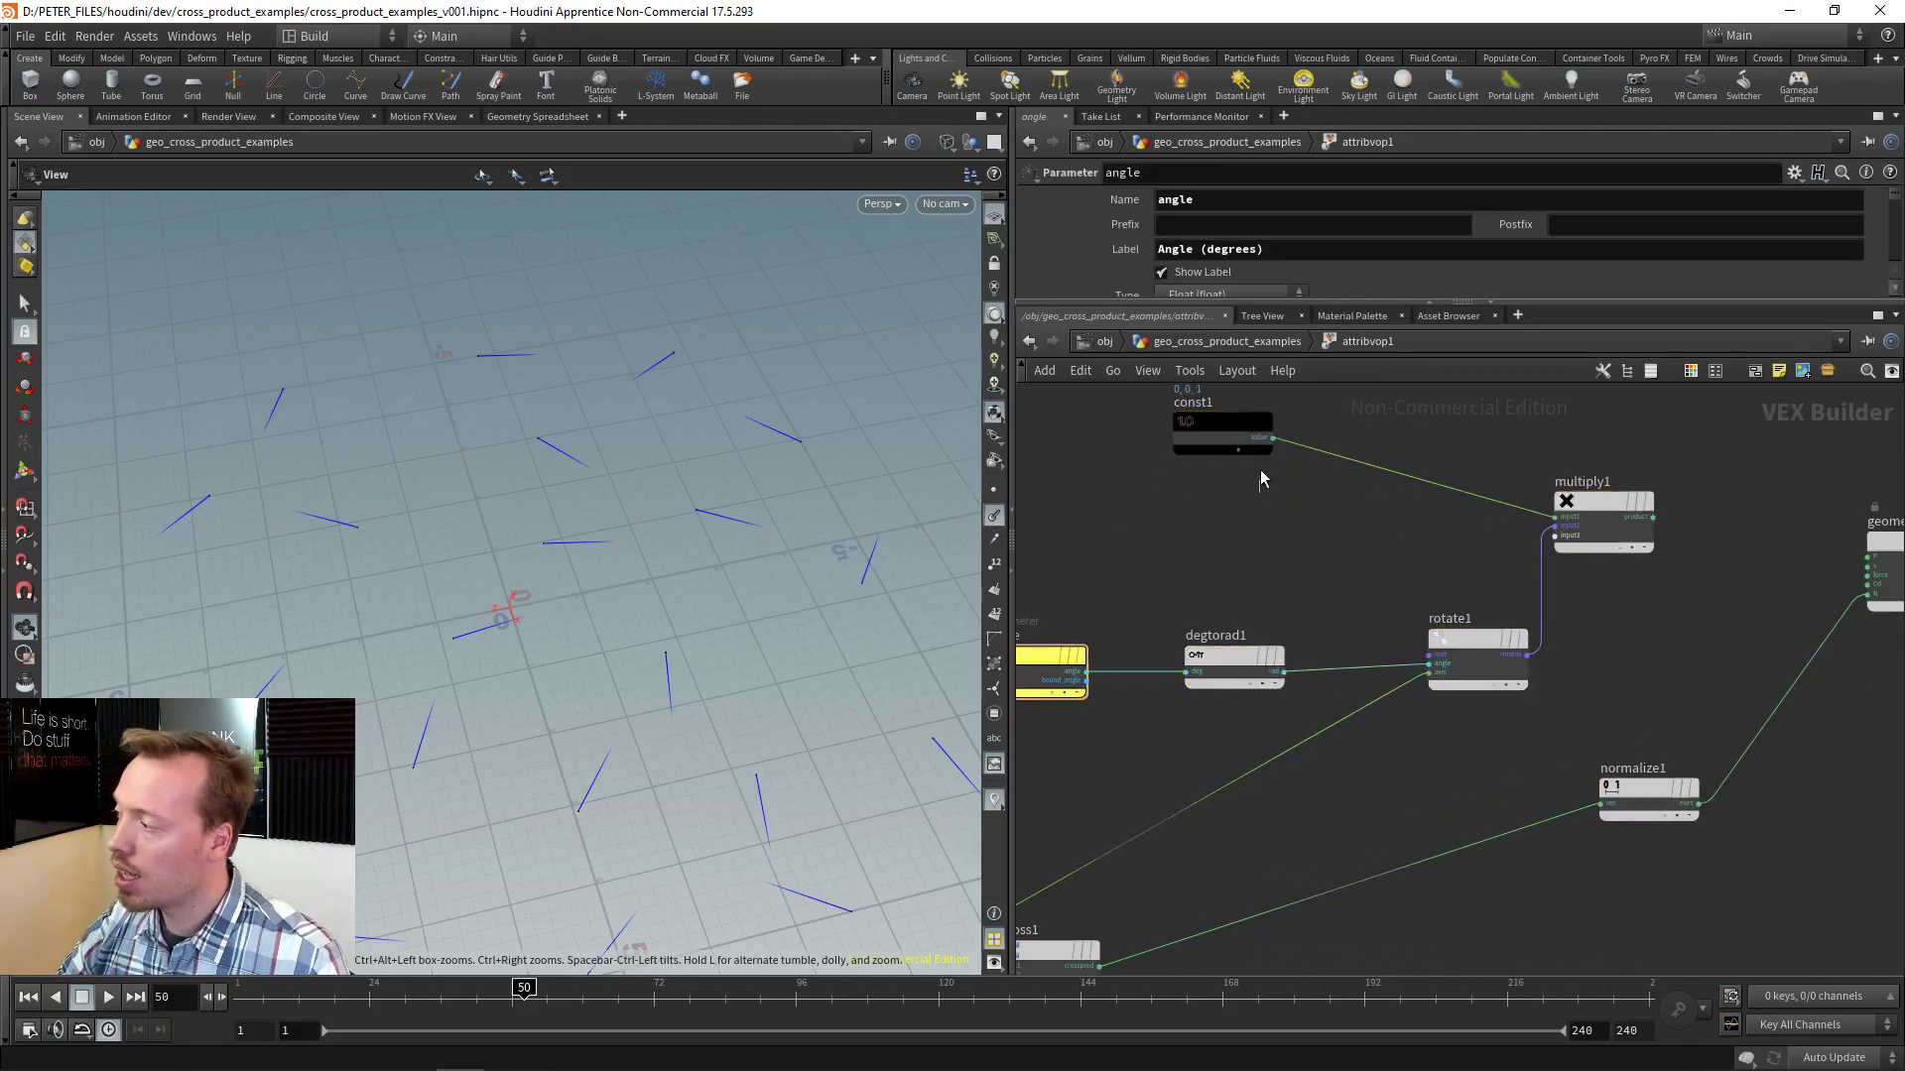
Align const1 level with multiply1's input and place normalize1 directly after cross1.
{"action": "left_click", "coordinate": [1229, 422]}
{"action": "scroll", "coordinate": [1199, 491], "scroll_direction": "up", "scroll_amount": 5}
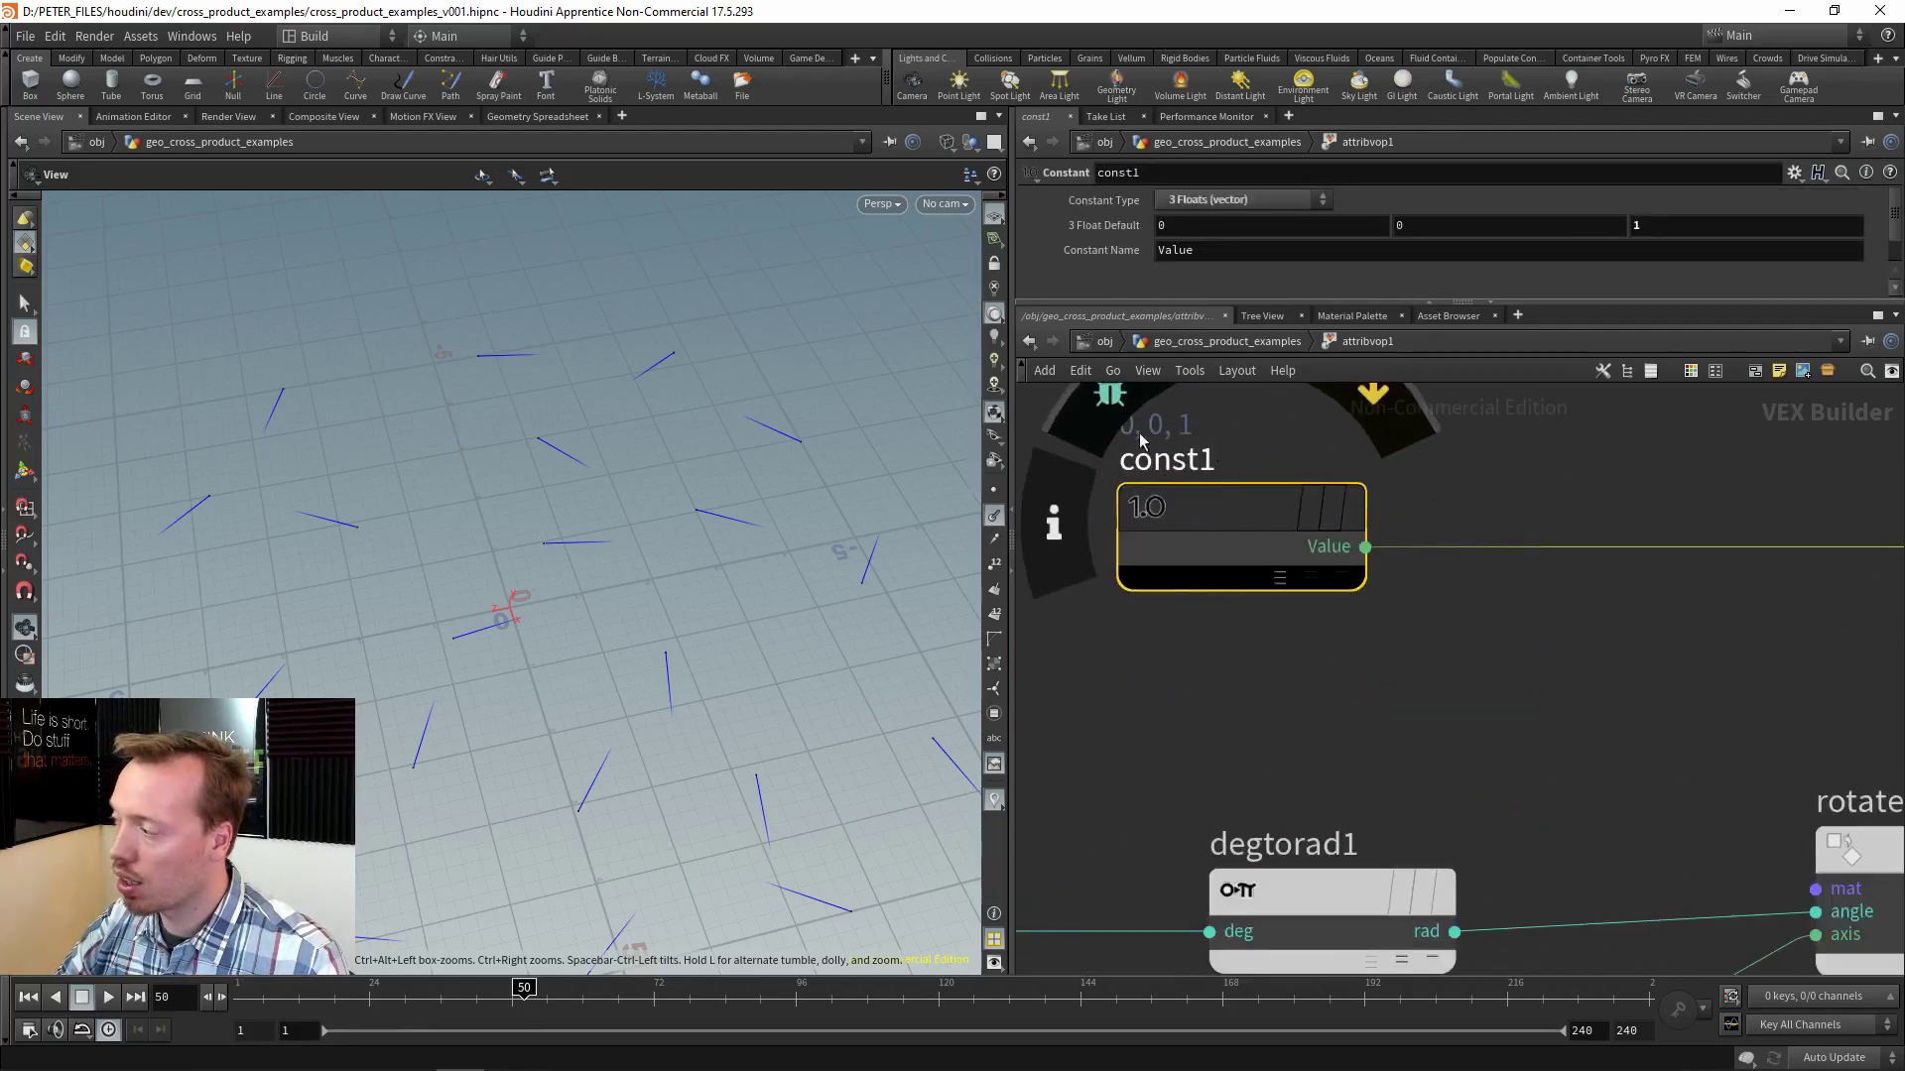
{"action": "scroll", "coordinate": [1424, 570], "scroll_direction": "down", "scroll_amount": 5}
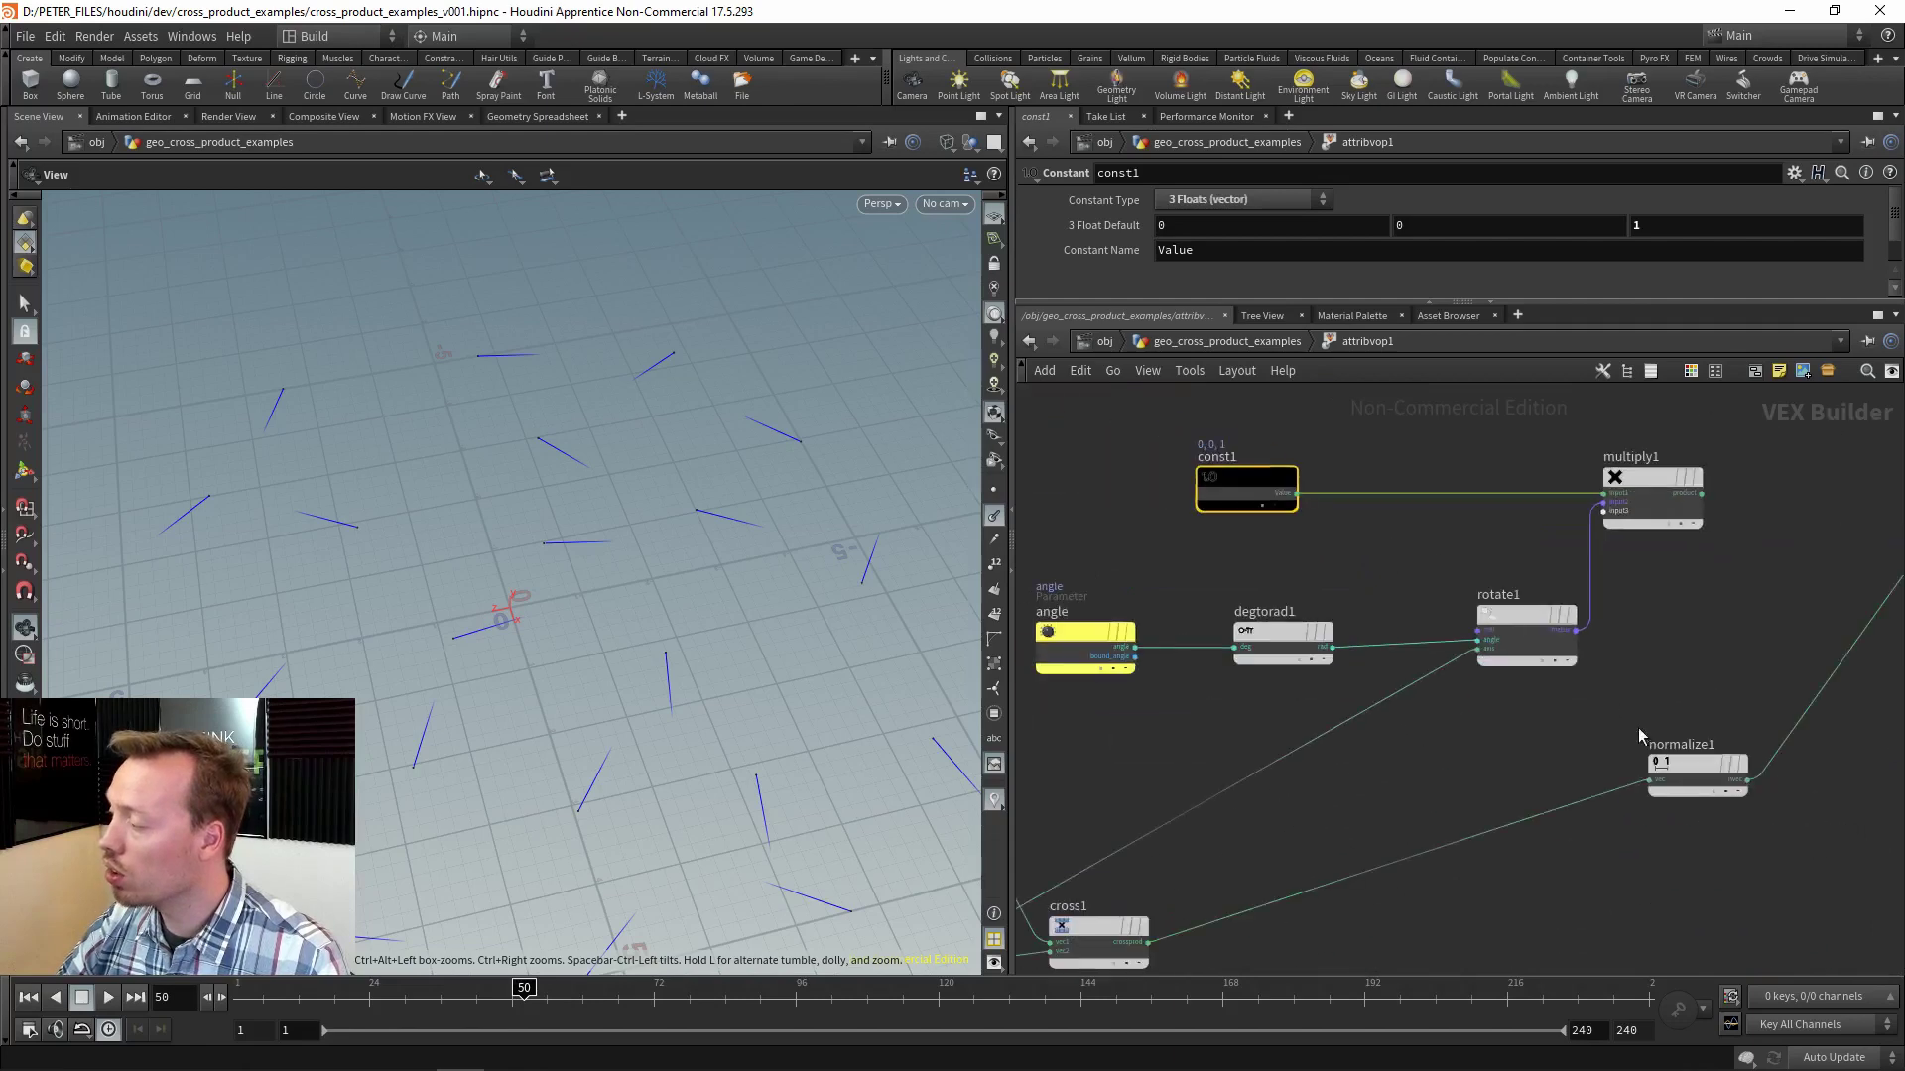
{"action": "left_click_drag", "start_coordinate": [1691, 770], "coordinate": [1318, 938]}
{"action": "middle_click_drag", "start_coordinate": [1248, 898], "coordinate": [1412, 633]}
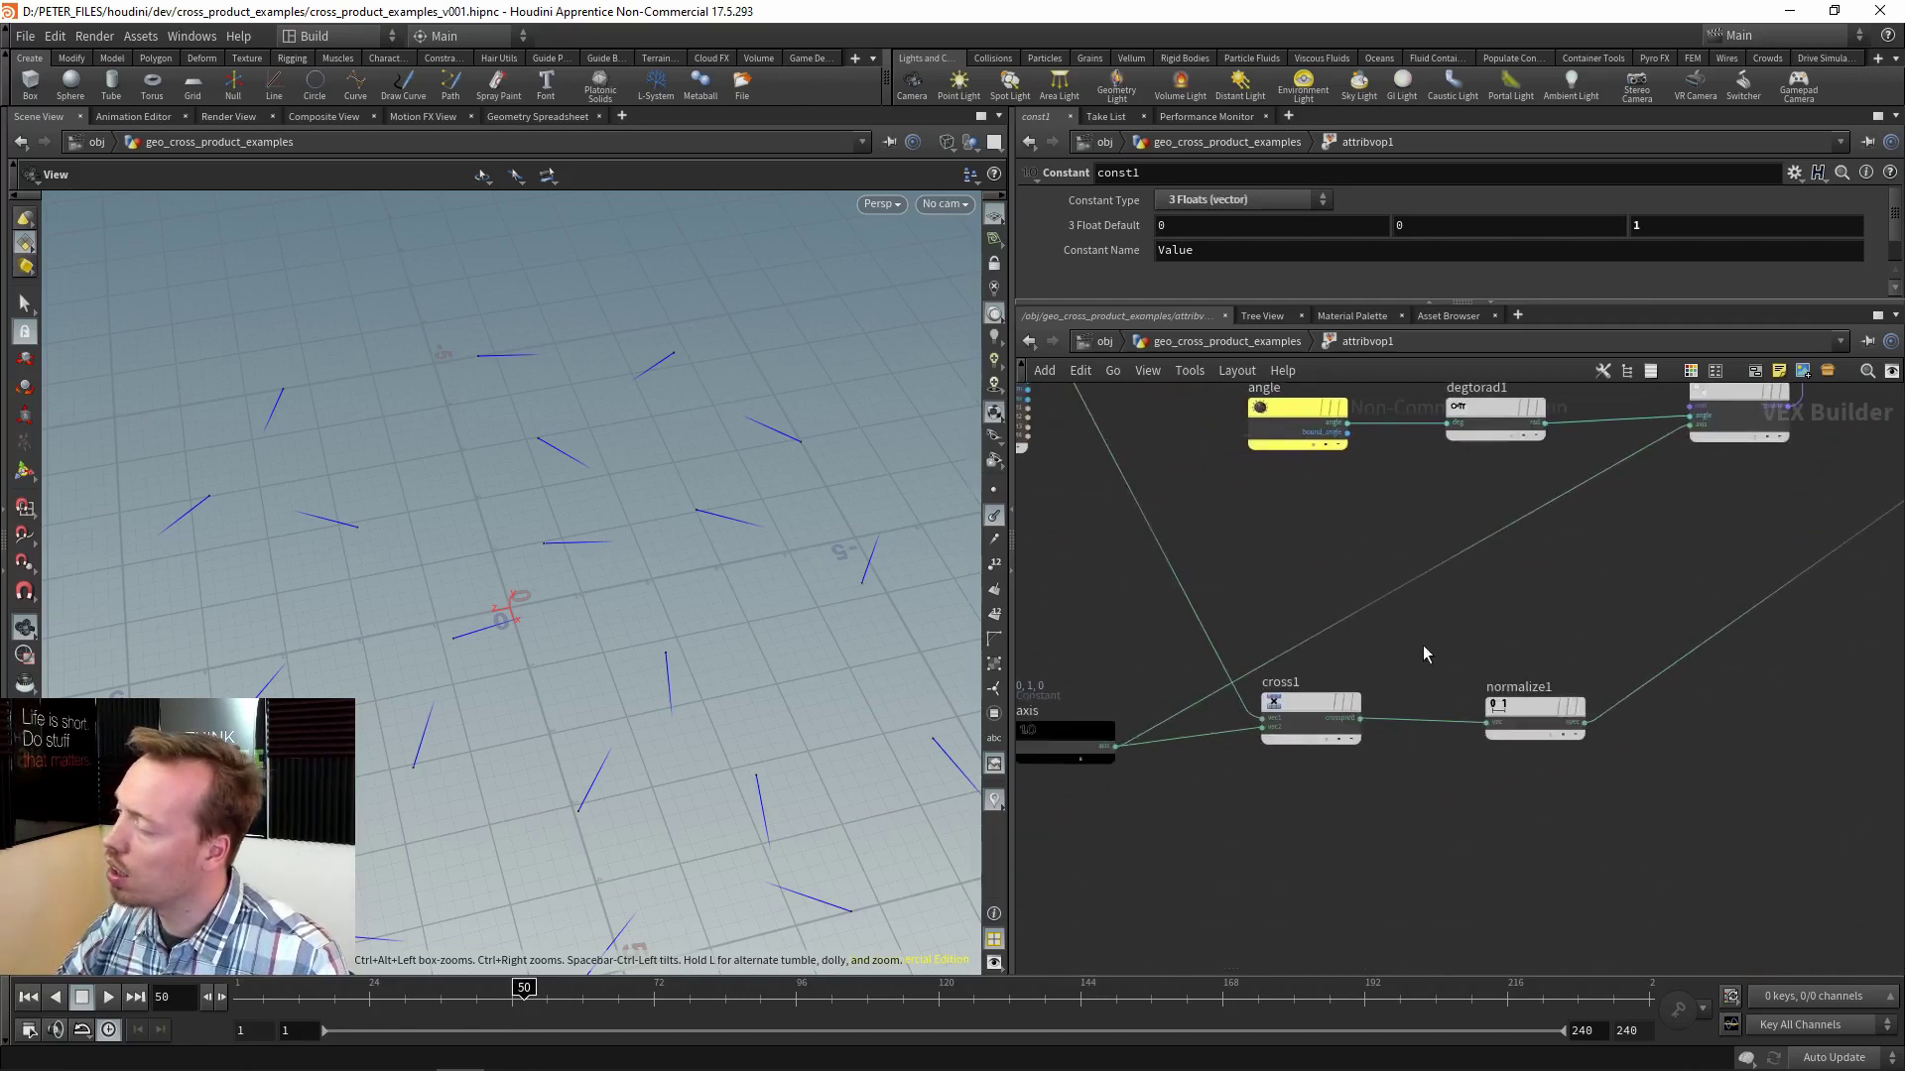
Add a Bind Export node below cross1.
{"action": "middle_click_drag", "start_coordinate": [1349, 810], "coordinate": [1384, 806]}
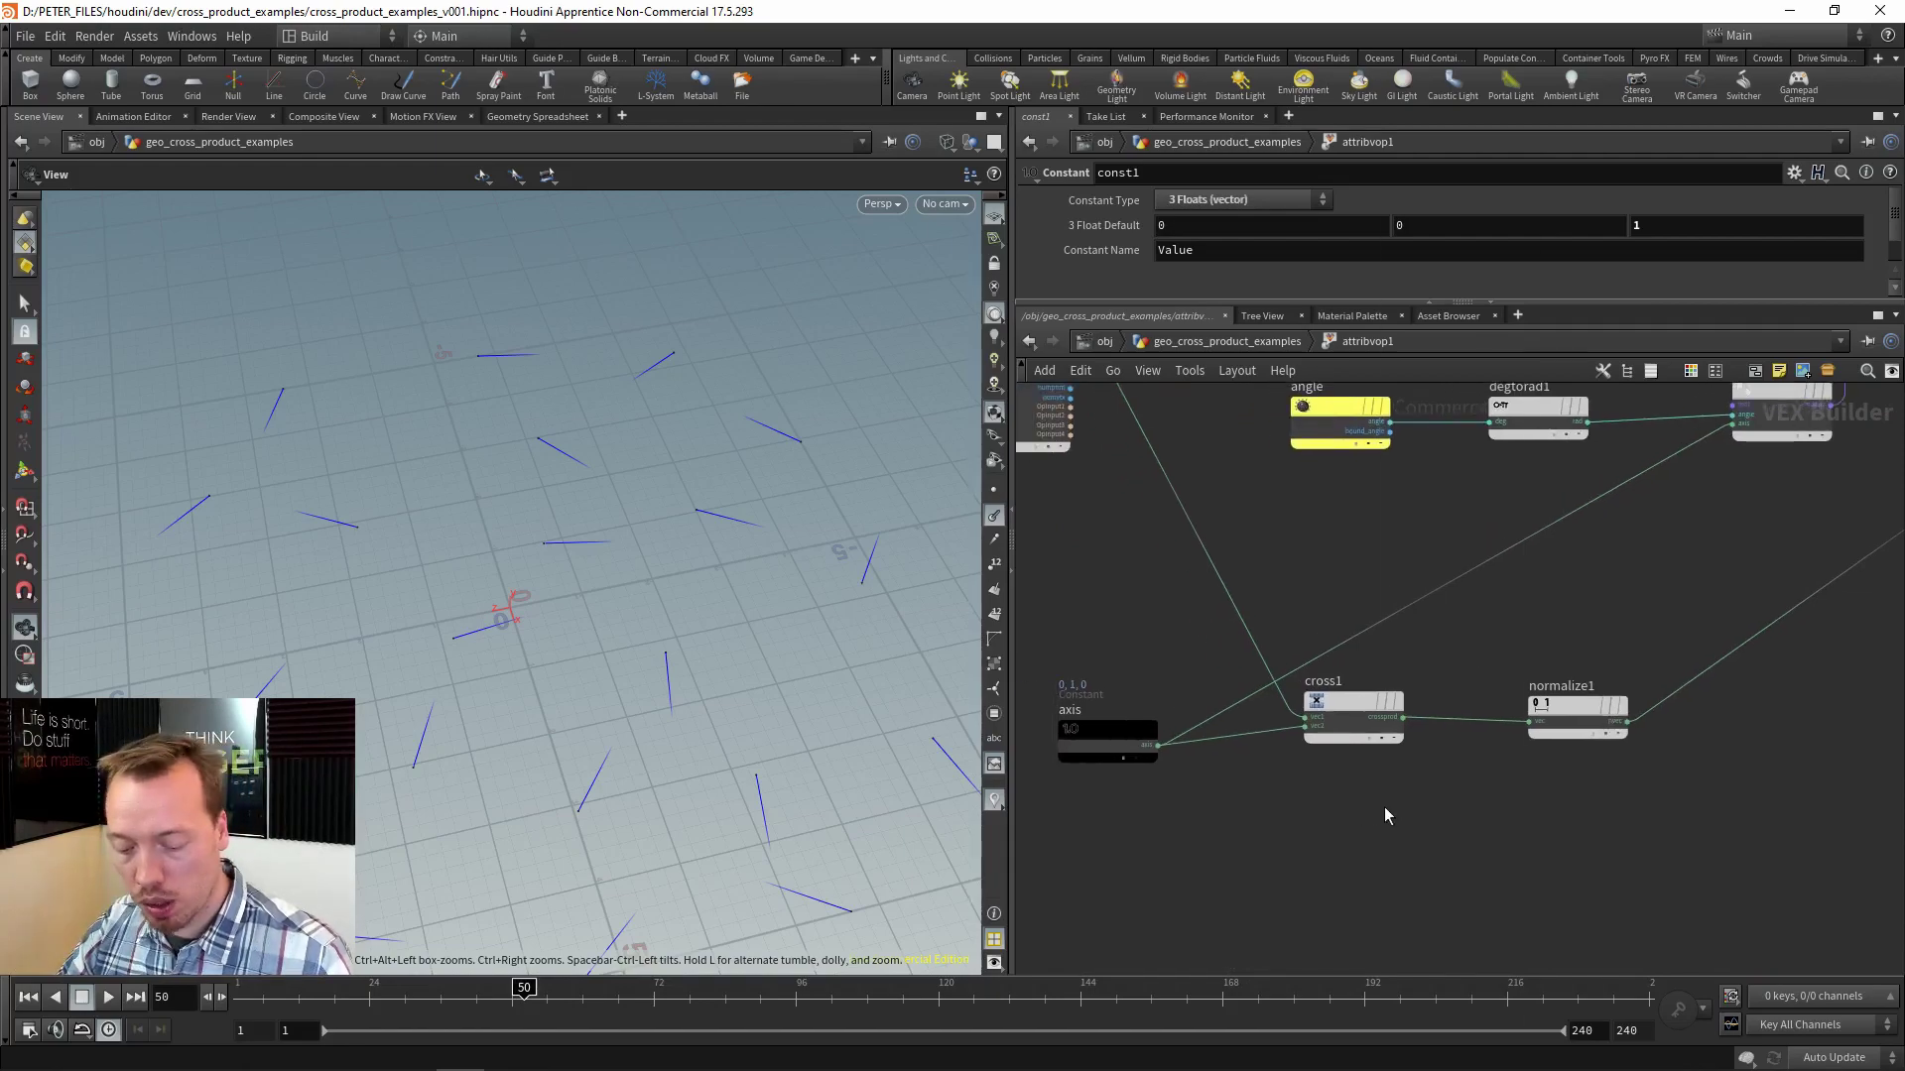
{"action": "key", "text": "Tab"}
{"action": "type", "text": "bin"}
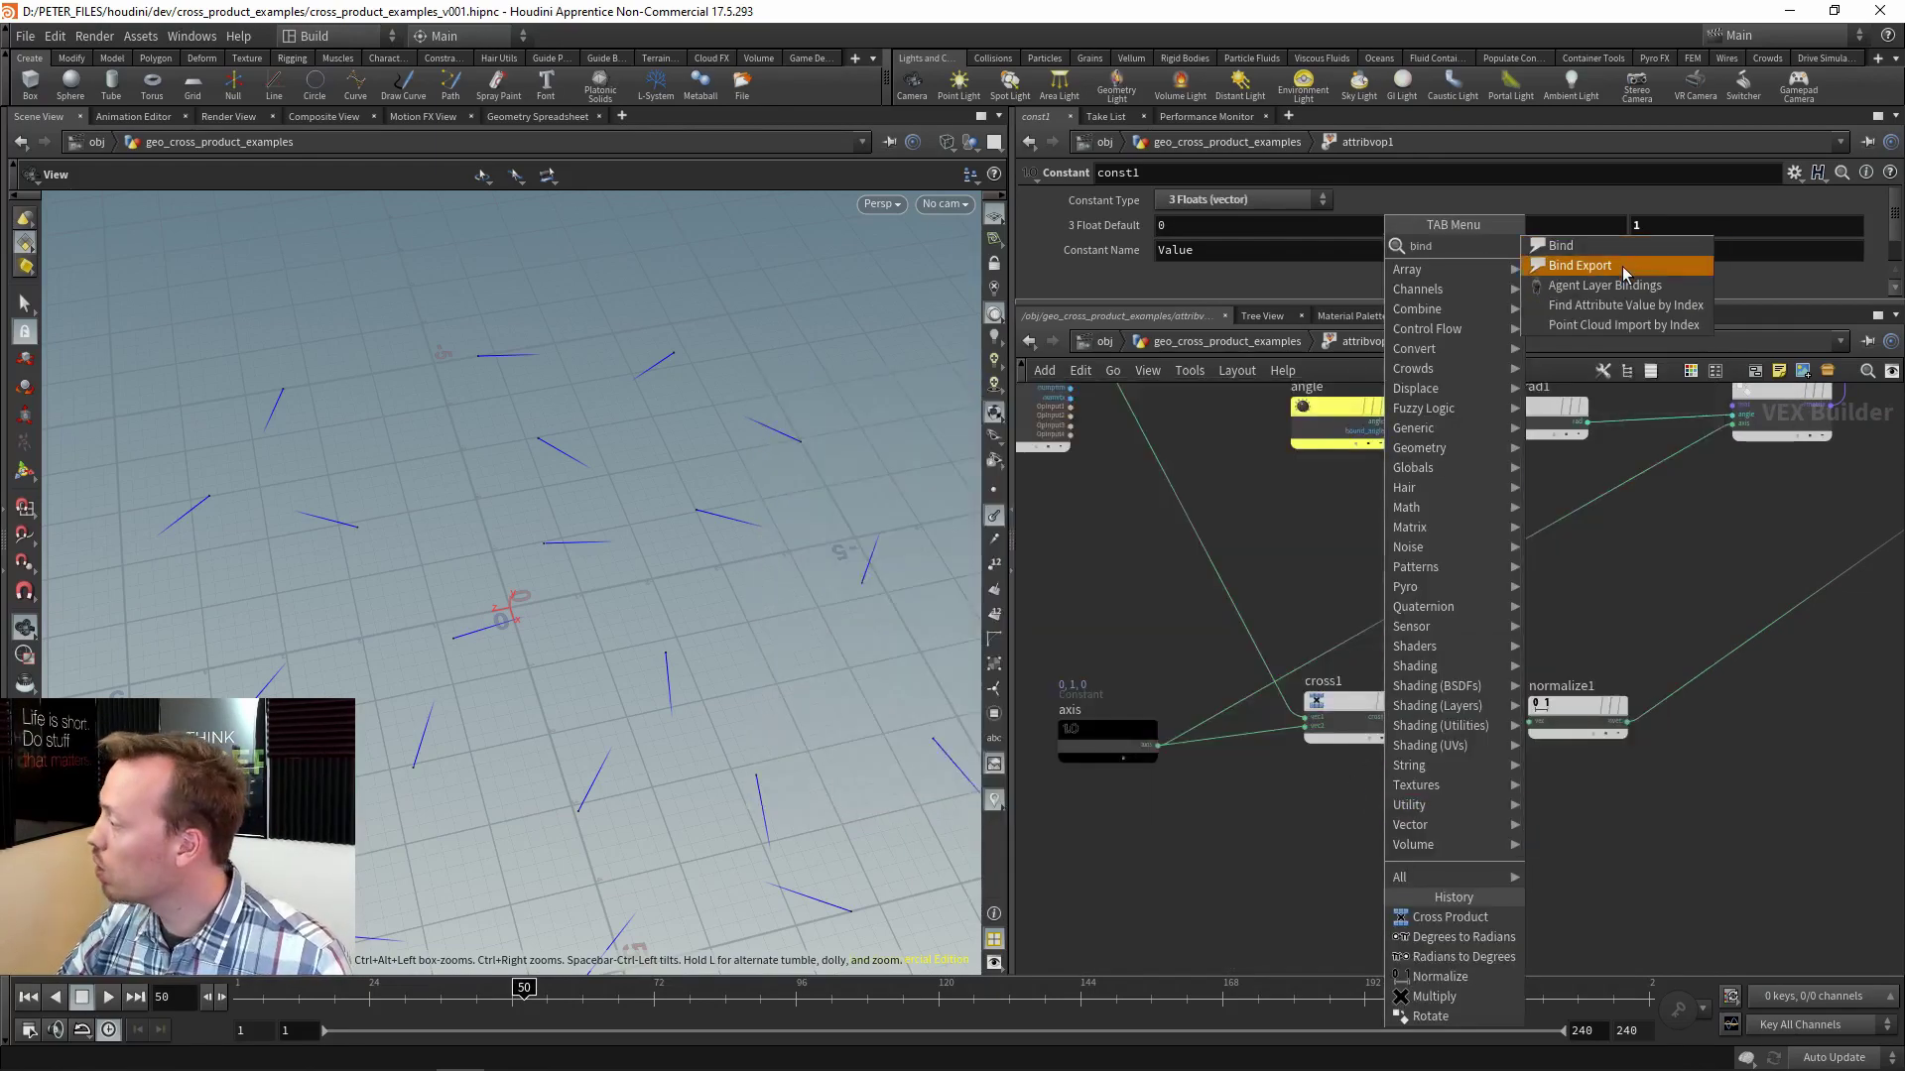
{"action": "left_click", "coordinate": [1621, 265]}
{"action": "left_click", "coordinate": [1243, 845]}
{"action": "scroll", "coordinate": [1240, 833], "scroll_direction": "up", "scroll_amount": 4}
{"action": "middle_click_drag", "start_coordinate": [1234, 821], "coordinate": [1461, 792]}
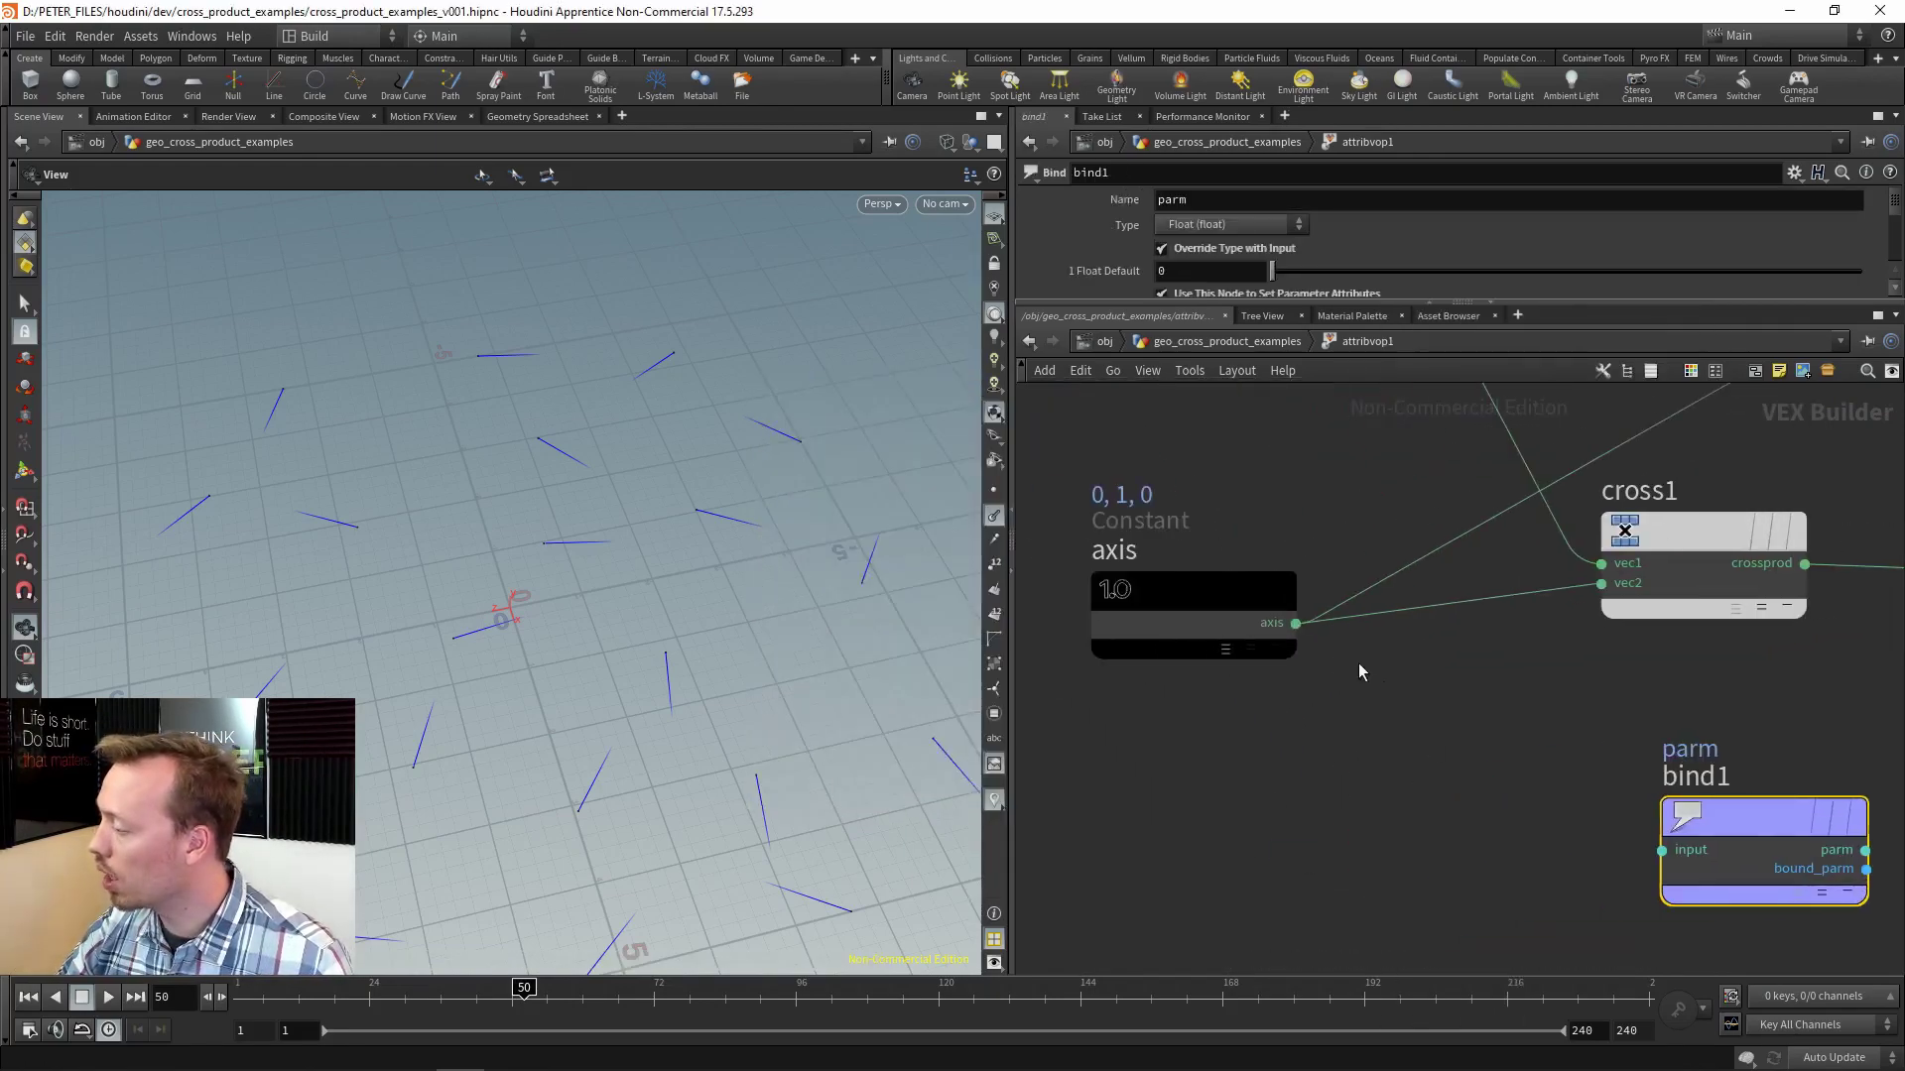
Connect the axis constant to the Bind Export's input and name its exported attribute up.
{"action": "left_click", "coordinate": [1295, 623]}
{"action": "left_click", "coordinate": [1661, 850]}
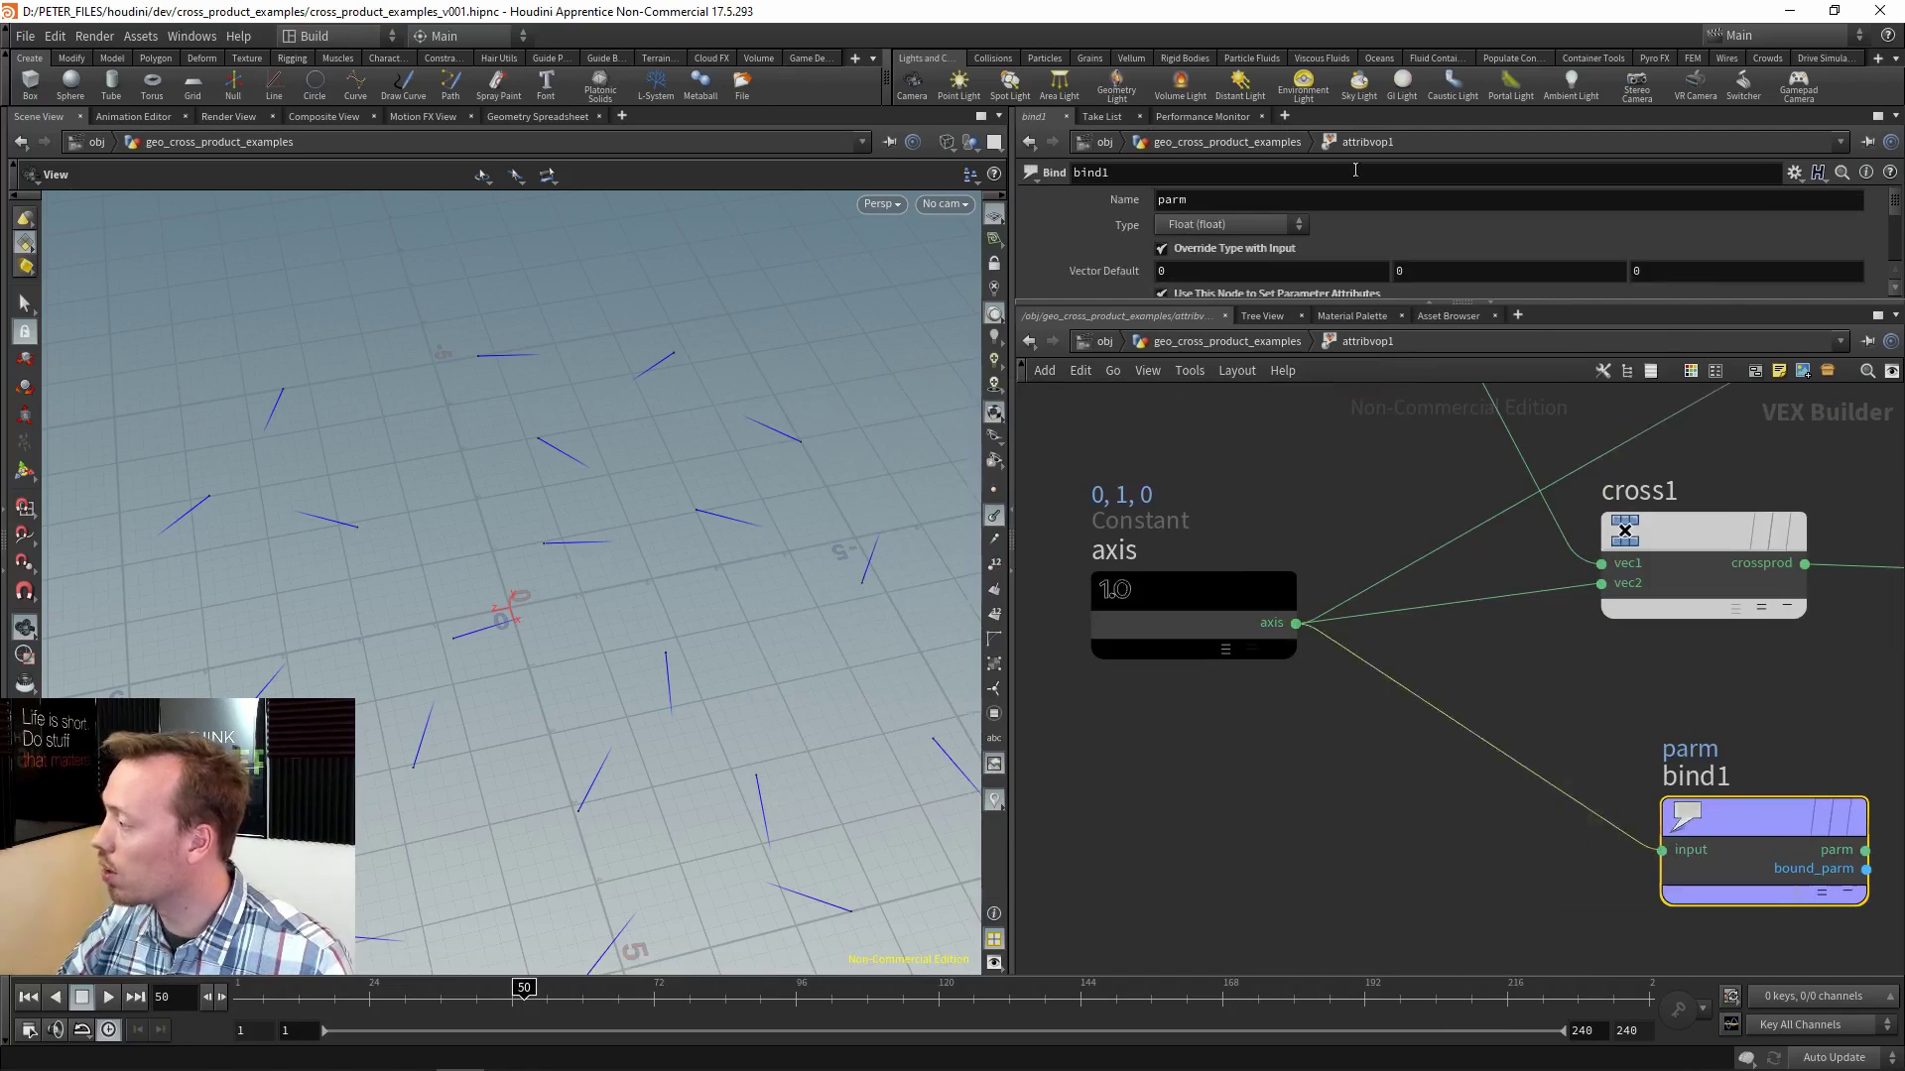
{"action": "double_click", "coordinate": [1218, 199]}
{"action": "type", "text": "up"}
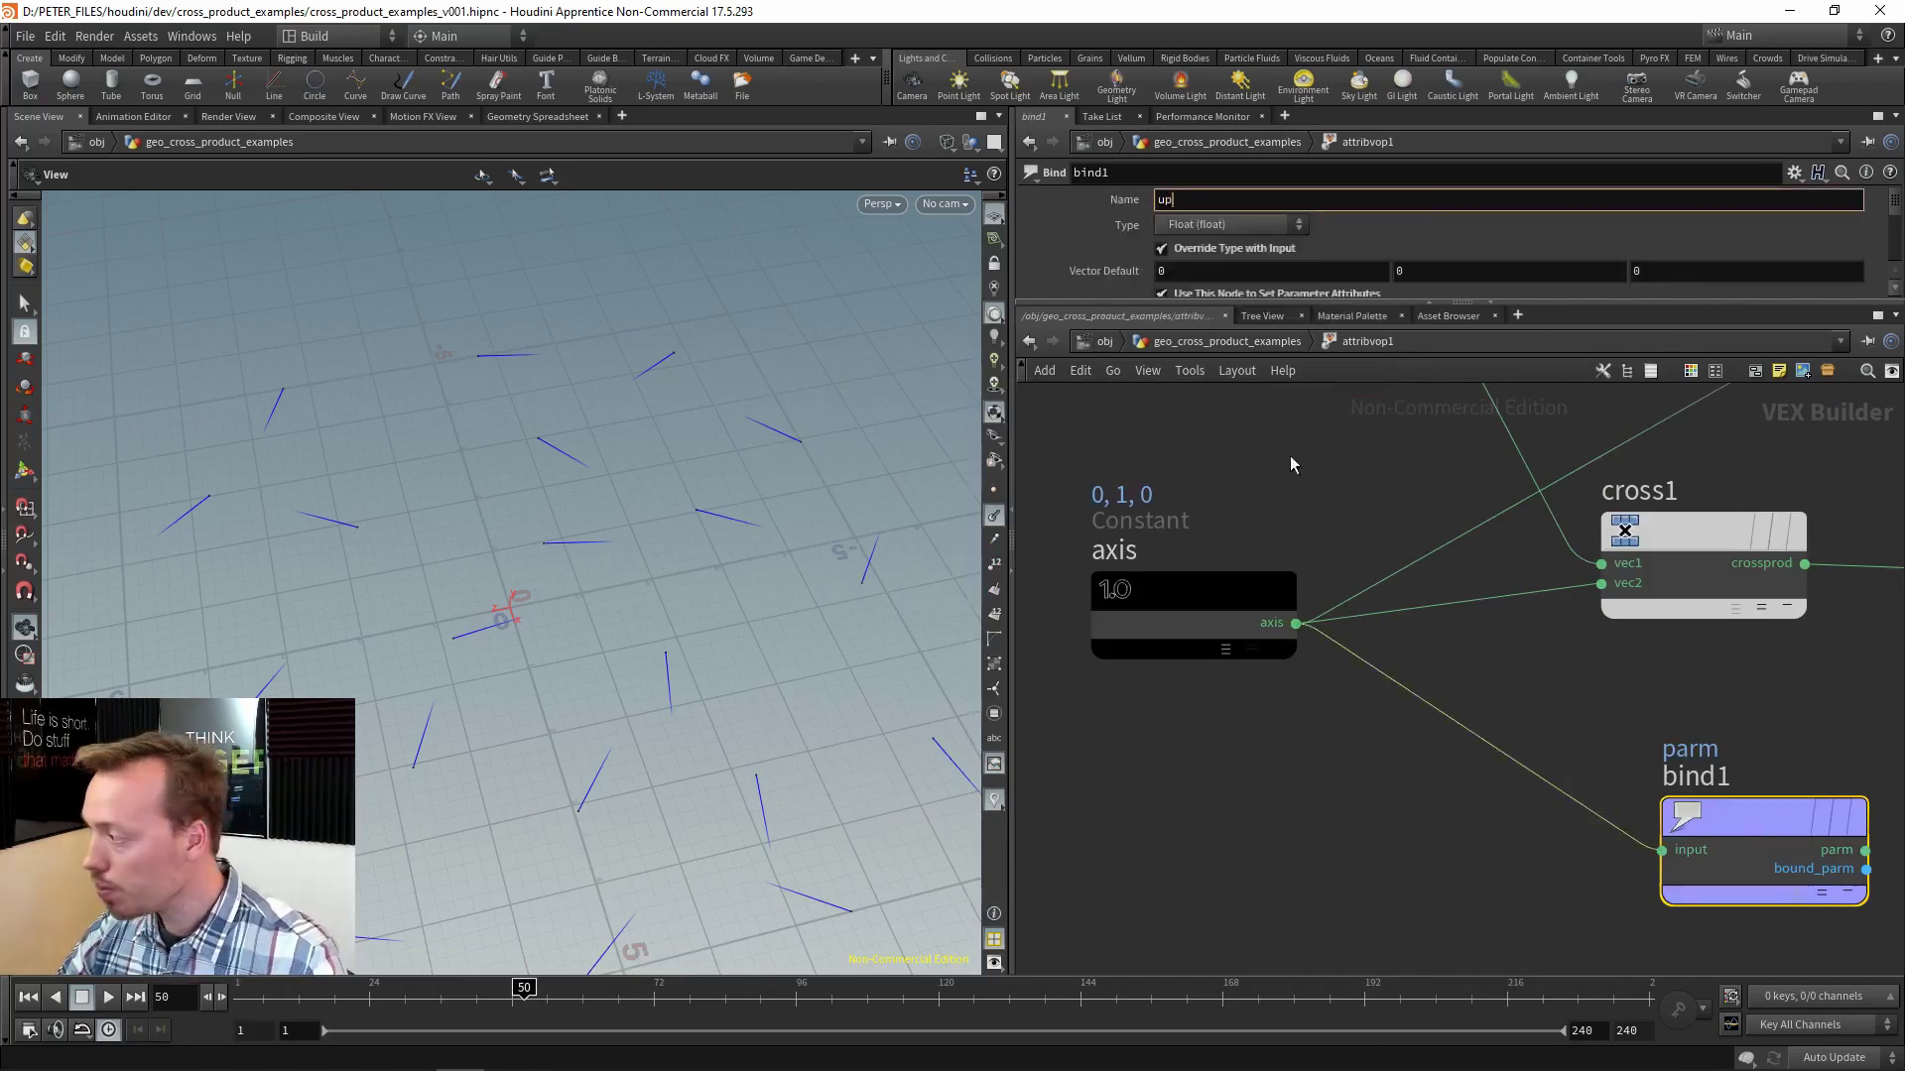
{"action": "key", "text": "Return"}
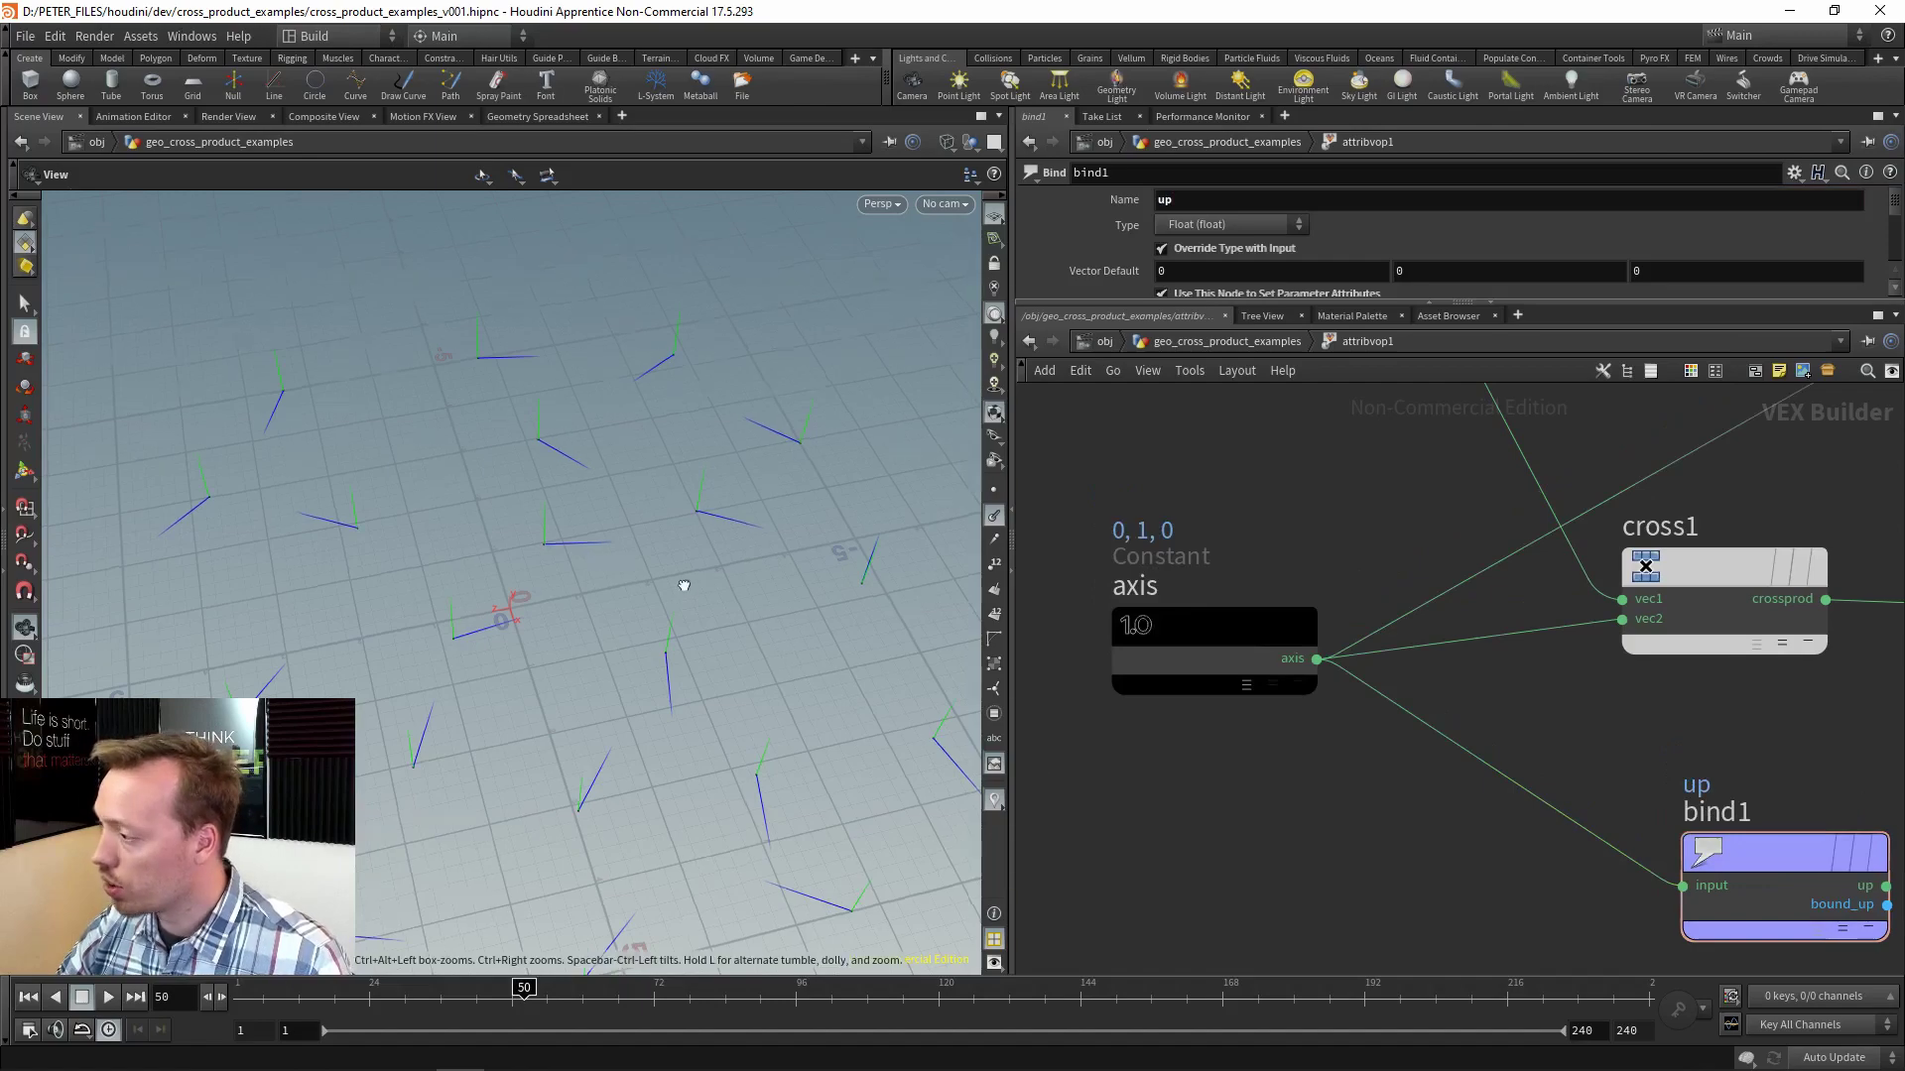
{"action": "left_click_drag", "start_coordinate": [681, 586], "coordinate": [671, 667]}
Add a second Bind Export node beside normalize1 in the Attribute VOP network.
{"action": "middle_click_drag", "start_coordinate": [1411, 527], "coordinate": [1247, 568]}
{"action": "scroll", "coordinate": [1247, 569], "scroll_direction": "down", "scroll_amount": 4}
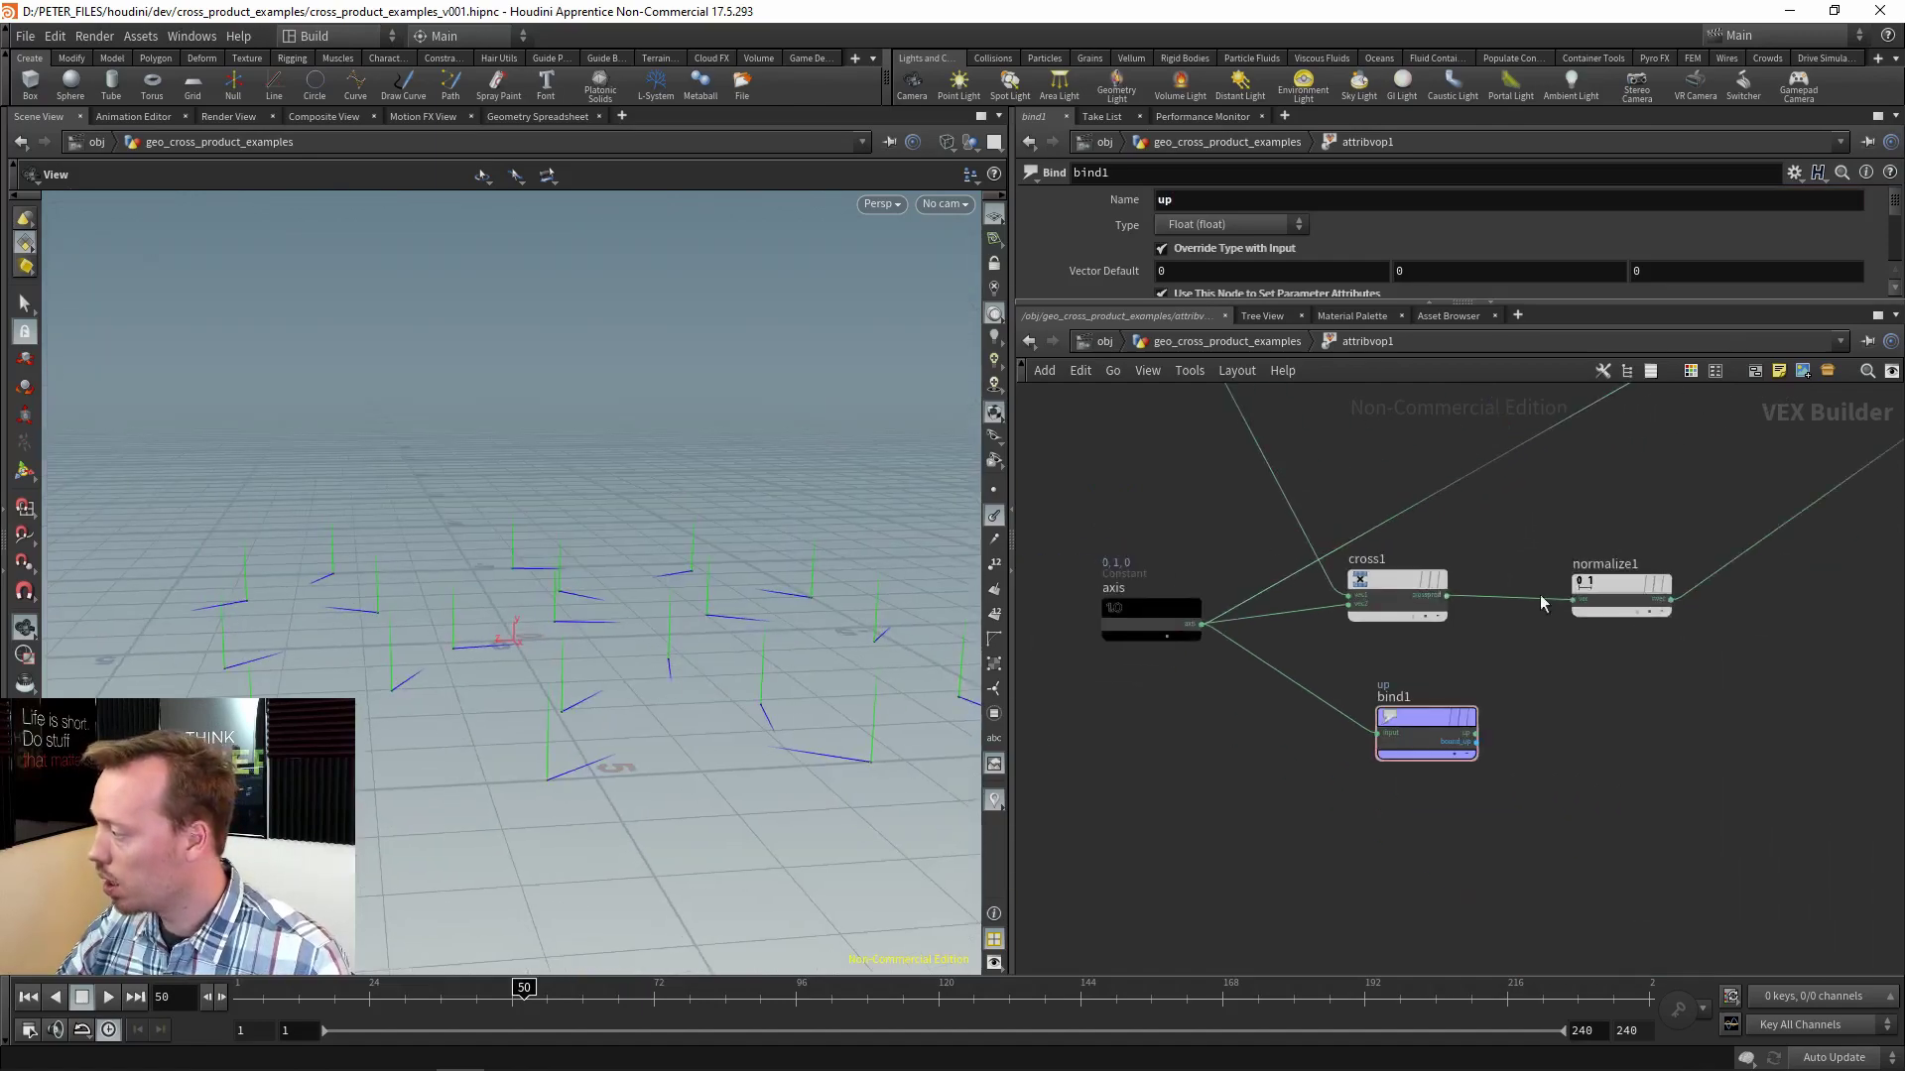
{"action": "middle_click_drag", "start_coordinate": [1770, 659], "coordinate": [1582, 812]}
{"action": "middle_click_drag", "start_coordinate": [1714, 587], "coordinate": [1591, 734]}
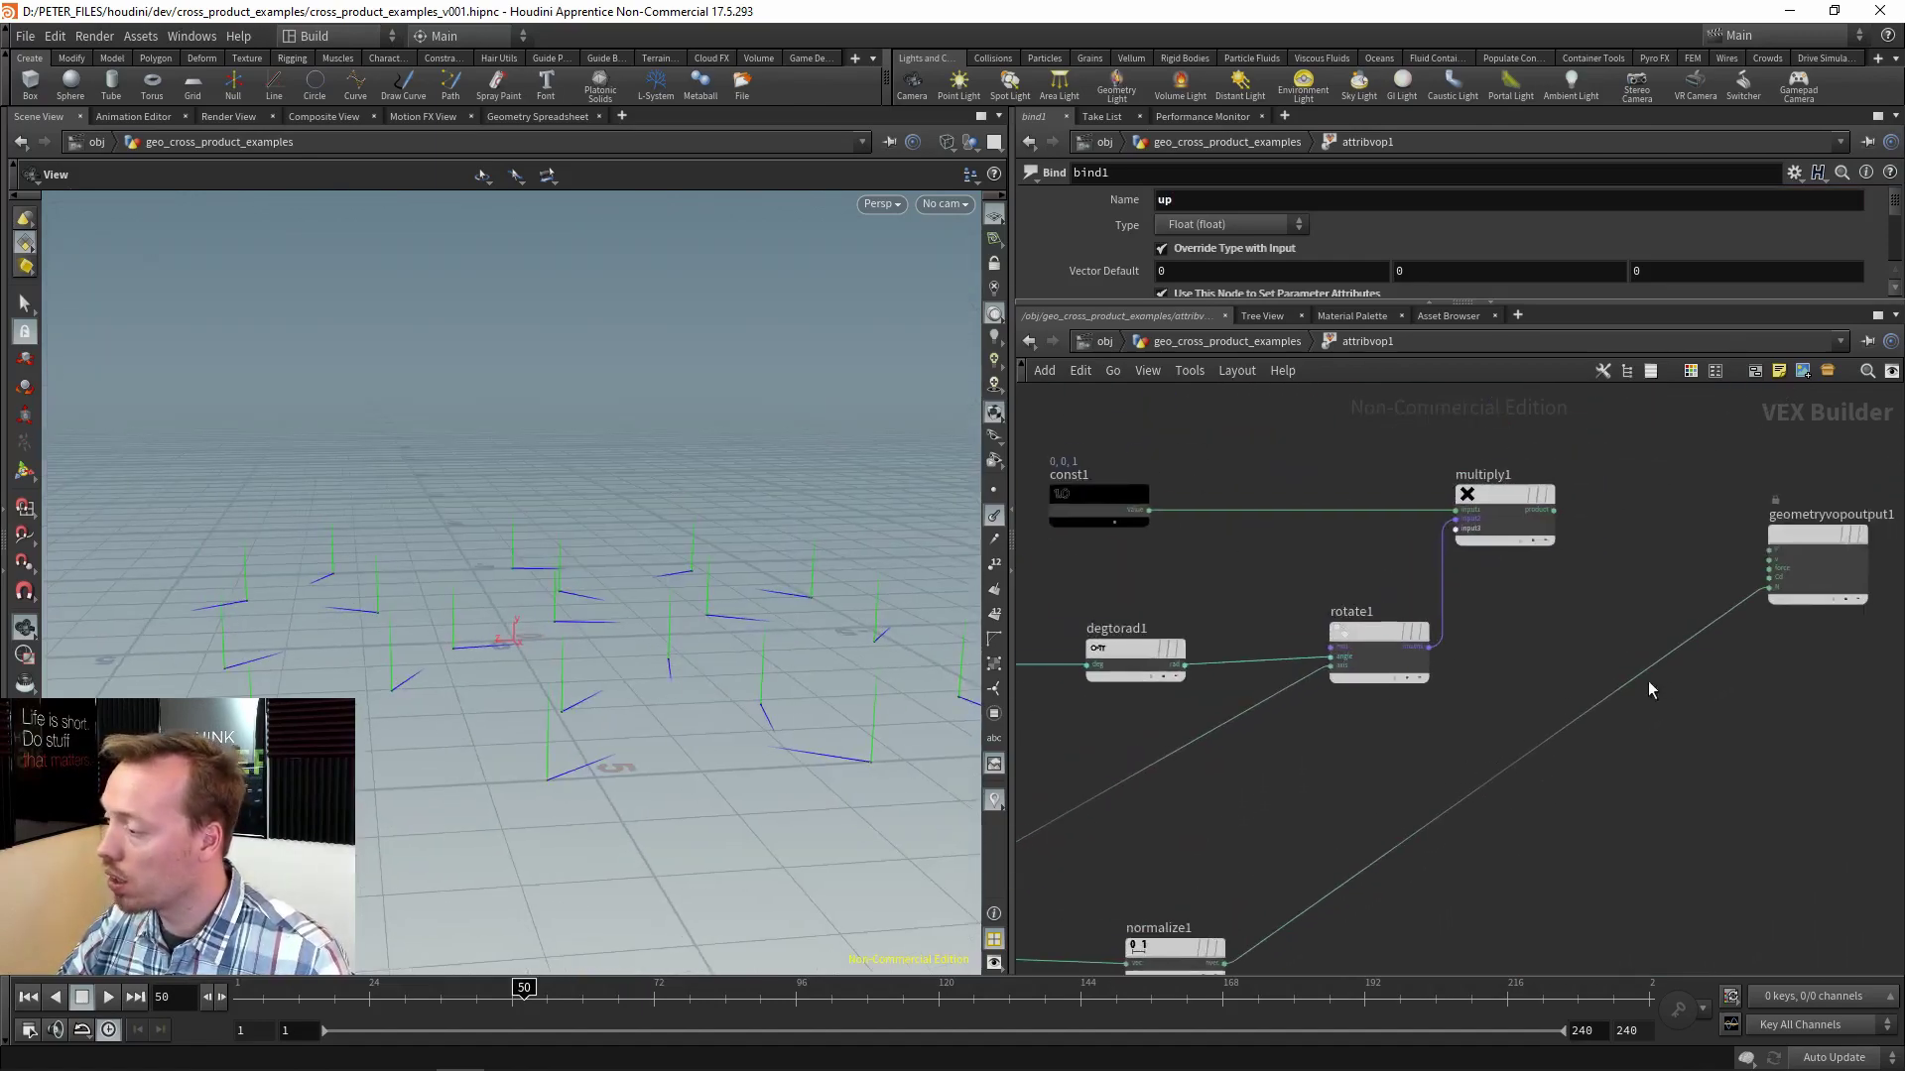
{"action": "middle_click_drag", "start_coordinate": [1310, 774], "coordinate": [1624, 622]}
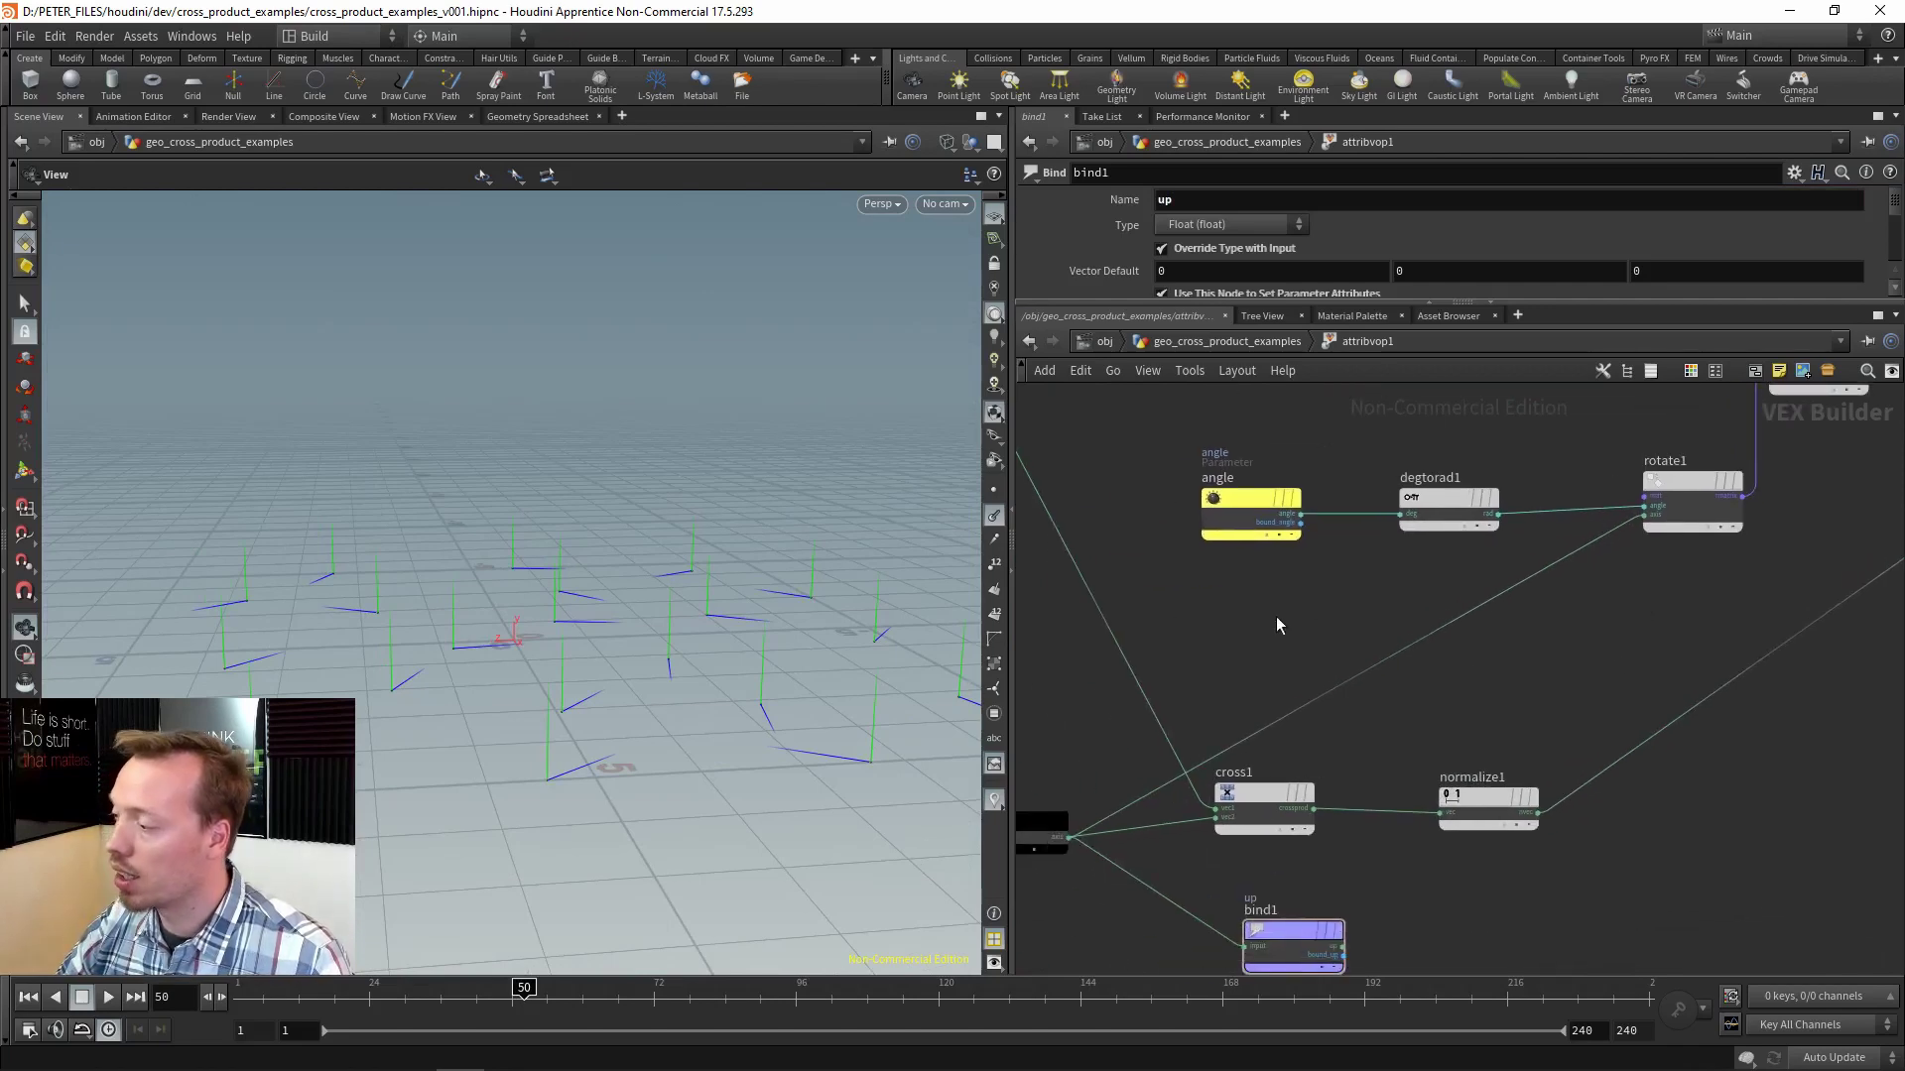
{"action": "middle_click_drag", "start_coordinate": [1140, 614], "coordinate": [1282, 671]}
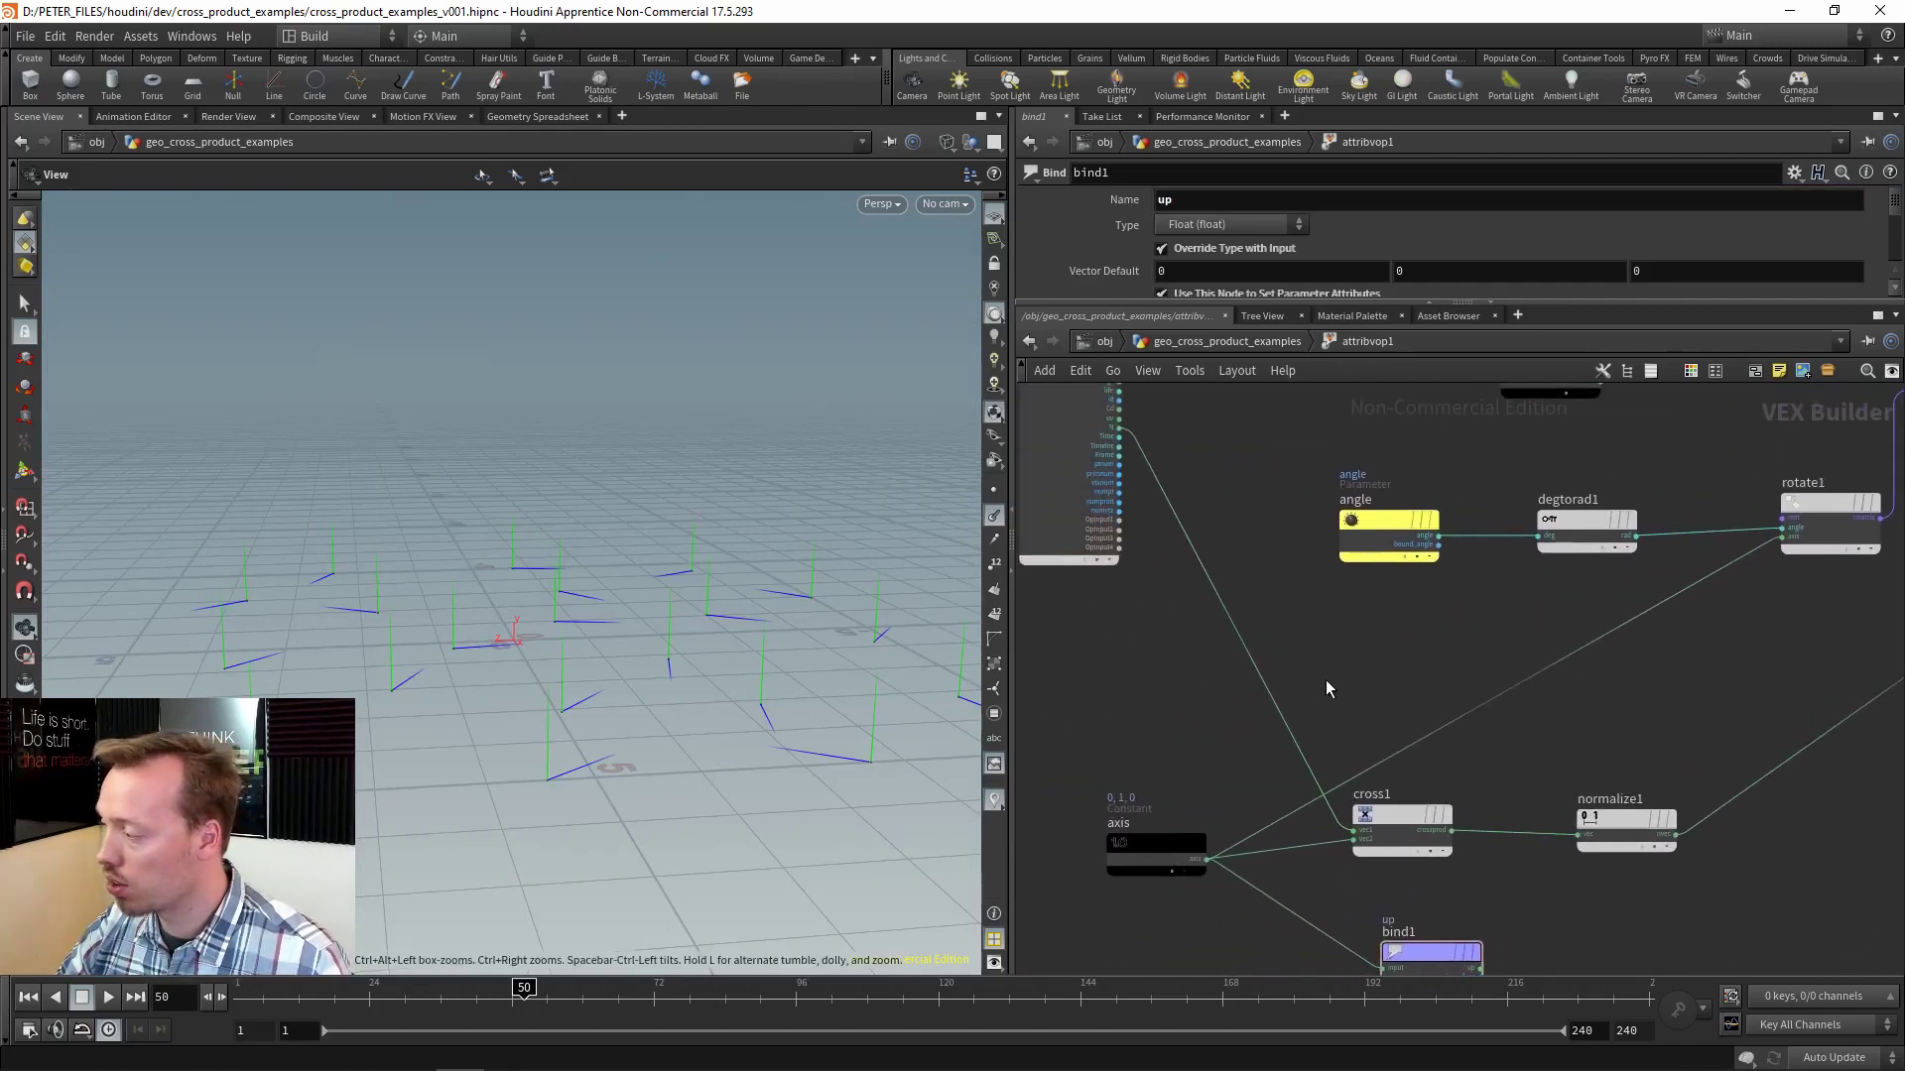
{"action": "key", "text": "Tab"}
{"action": "type", "text": "bin"}
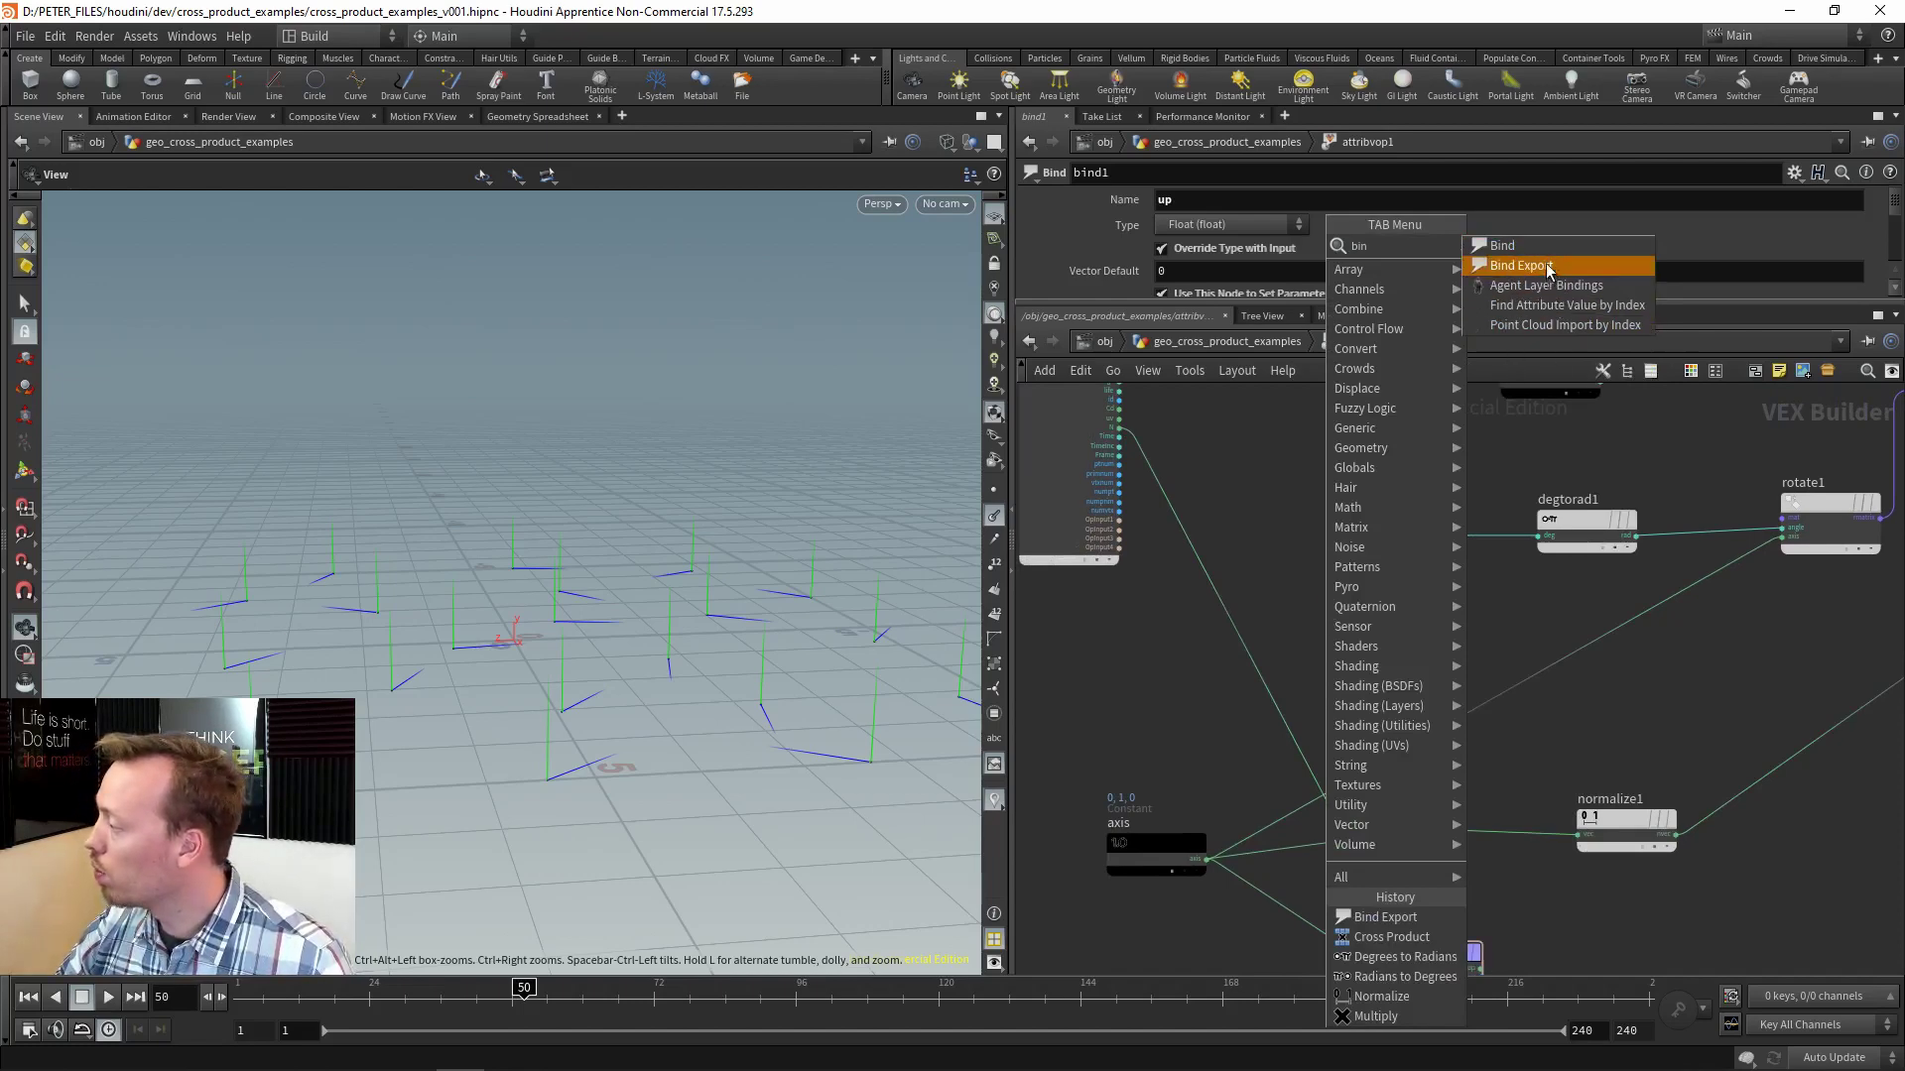
{"action": "left_click", "coordinate": [1533, 265]}
{"action": "left_click", "coordinate": [1619, 643]}
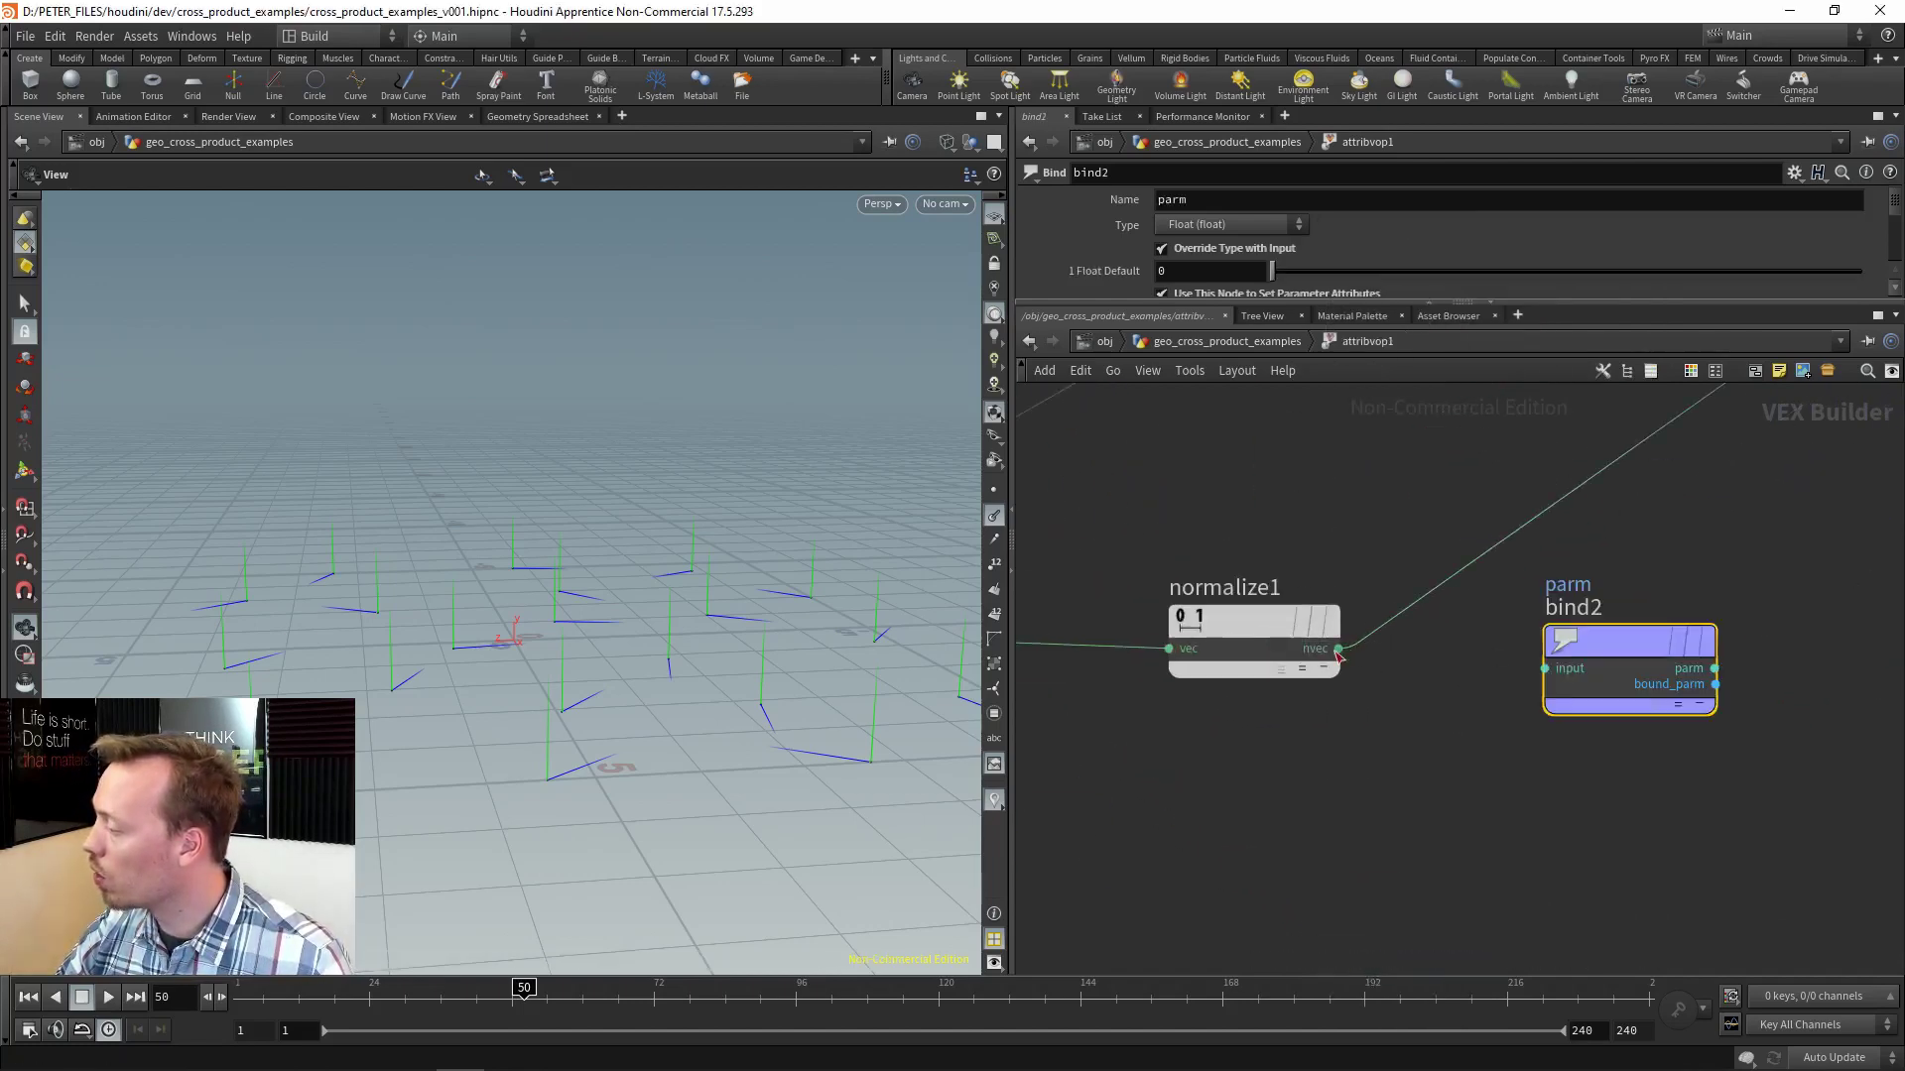
Connect normalize1's output to the new Bind Export and name its exported attribute cross.
{"action": "double_click", "coordinate": [1170, 200]}
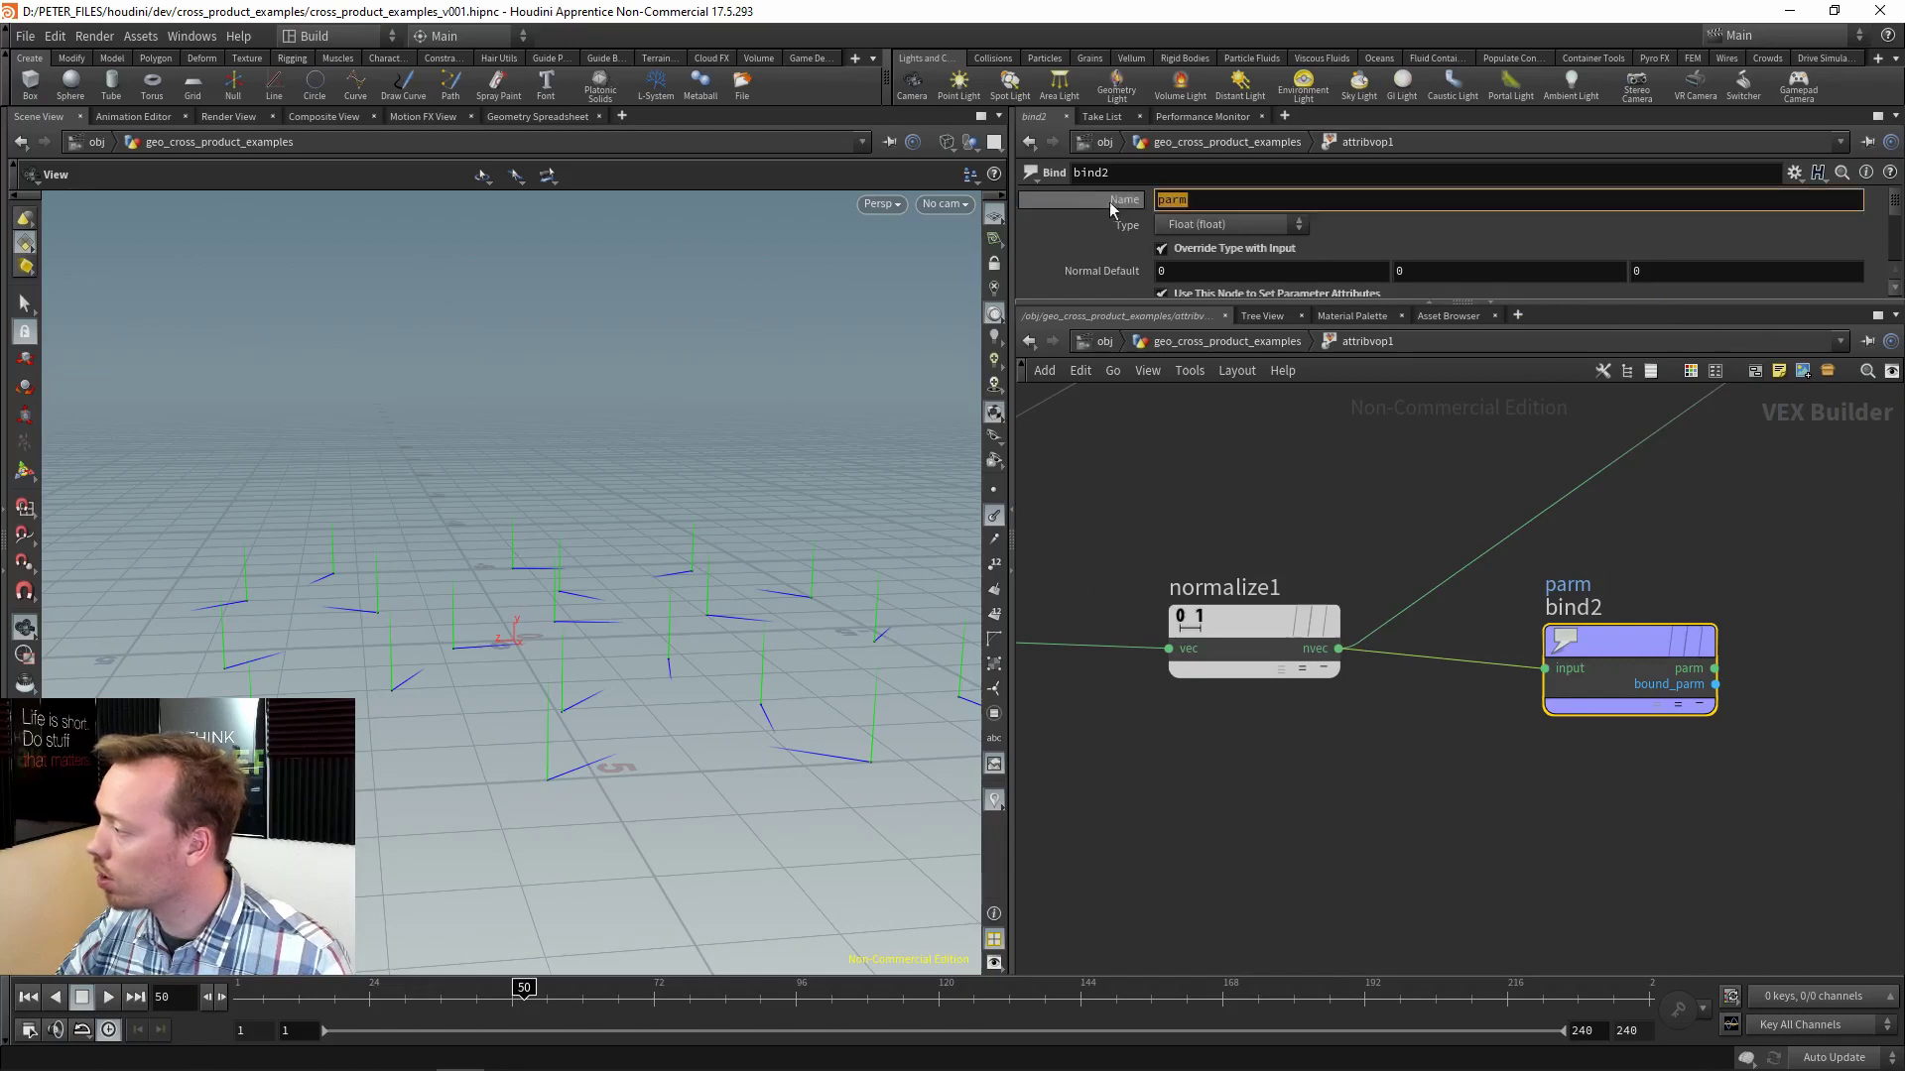
{"action": "type", "text": "cross"}
{"action": "key", "text": "Return"}
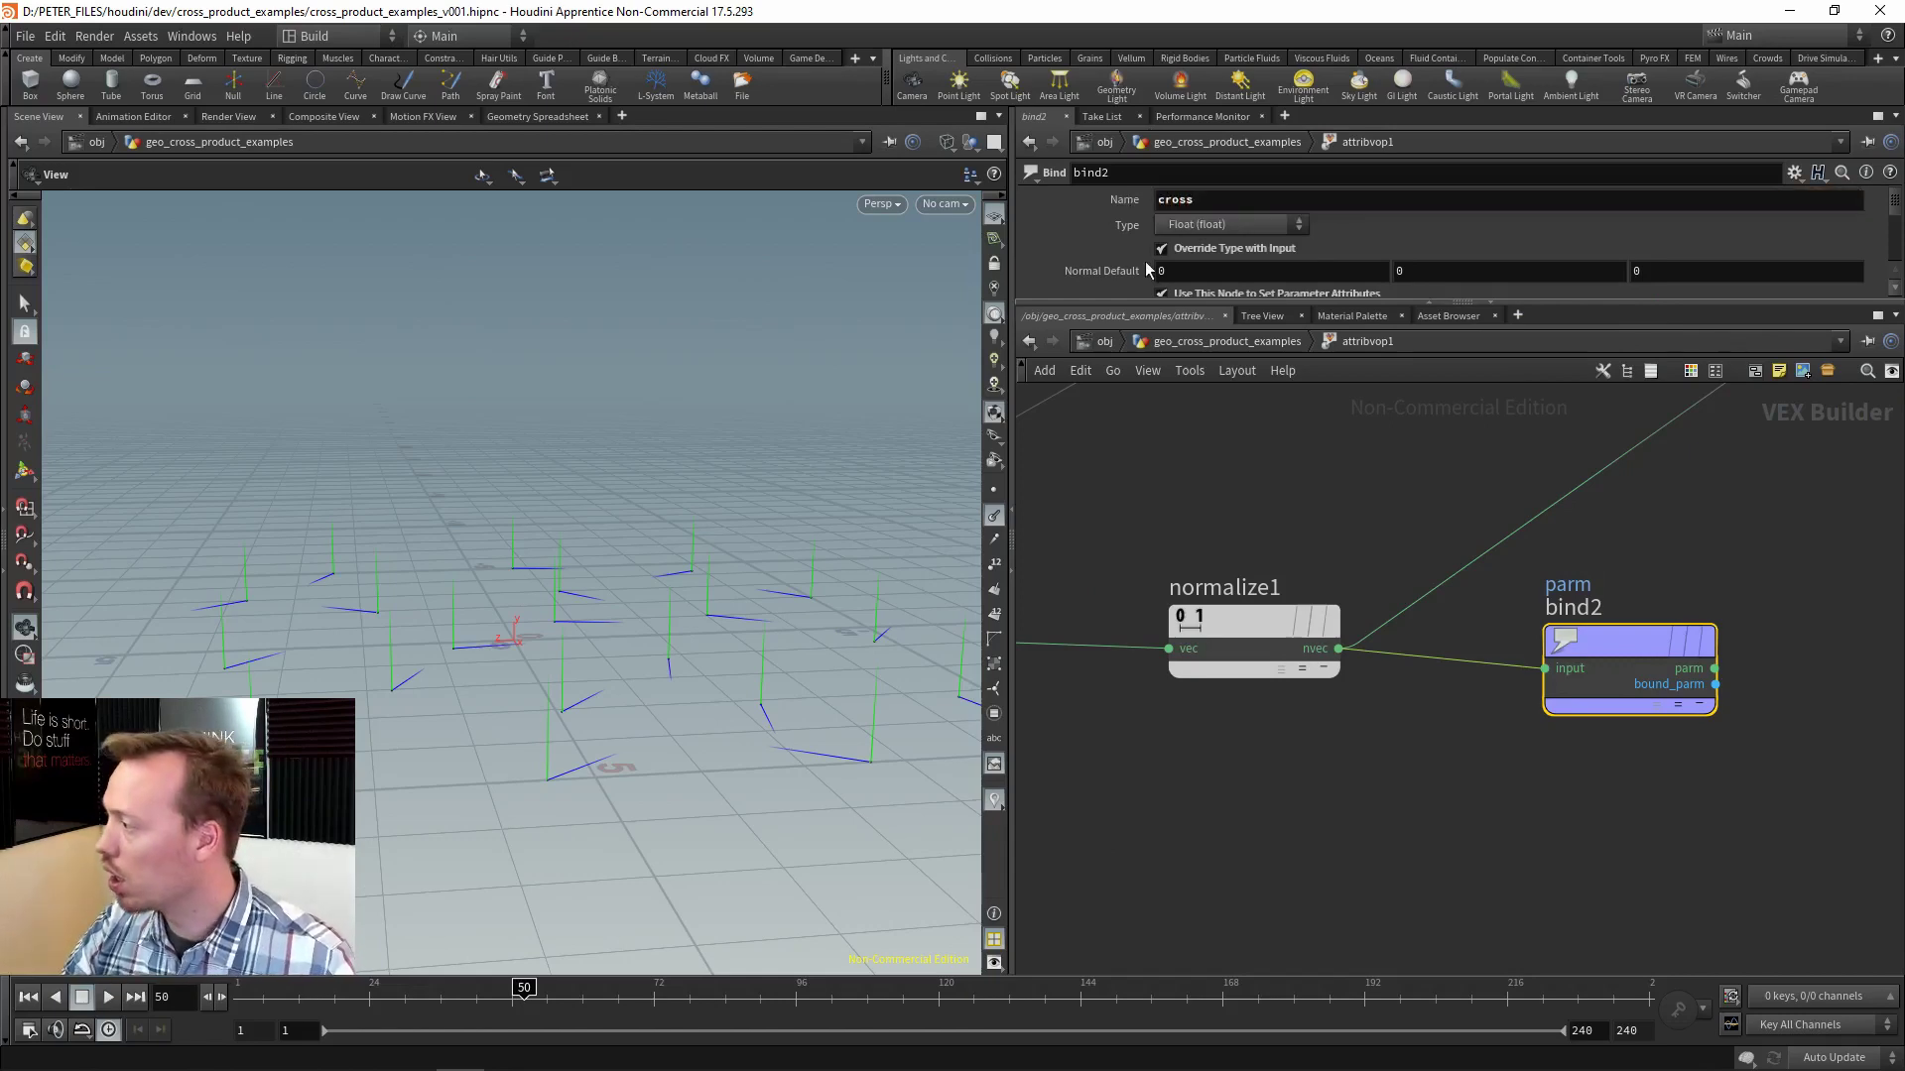
Give the up export a vector type and set the cross export's type to Vector (vector).
{"action": "left_click", "coordinate": [1230, 225]}
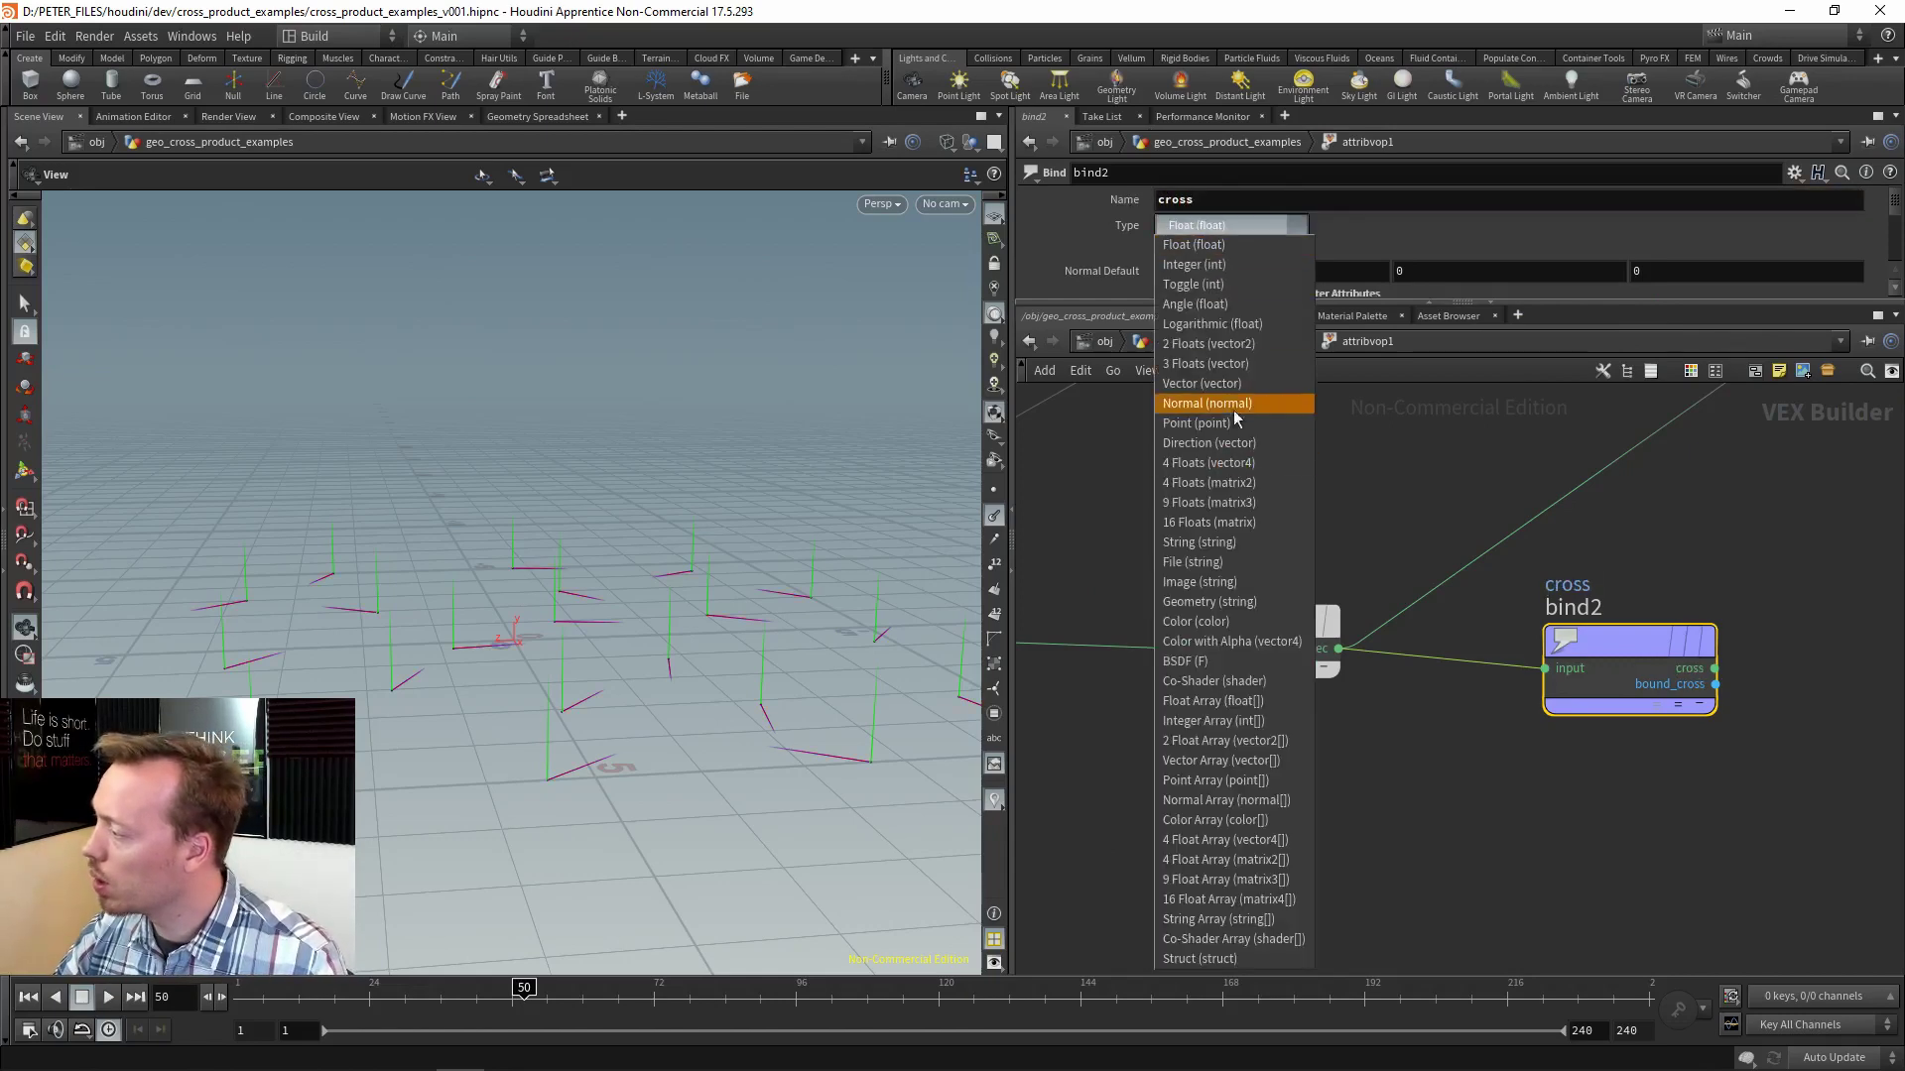
{"action": "left_click", "coordinate": [1280, 363]}
{"action": "key", "text": "h"}
{"action": "left_click", "coordinate": [1323, 620]}
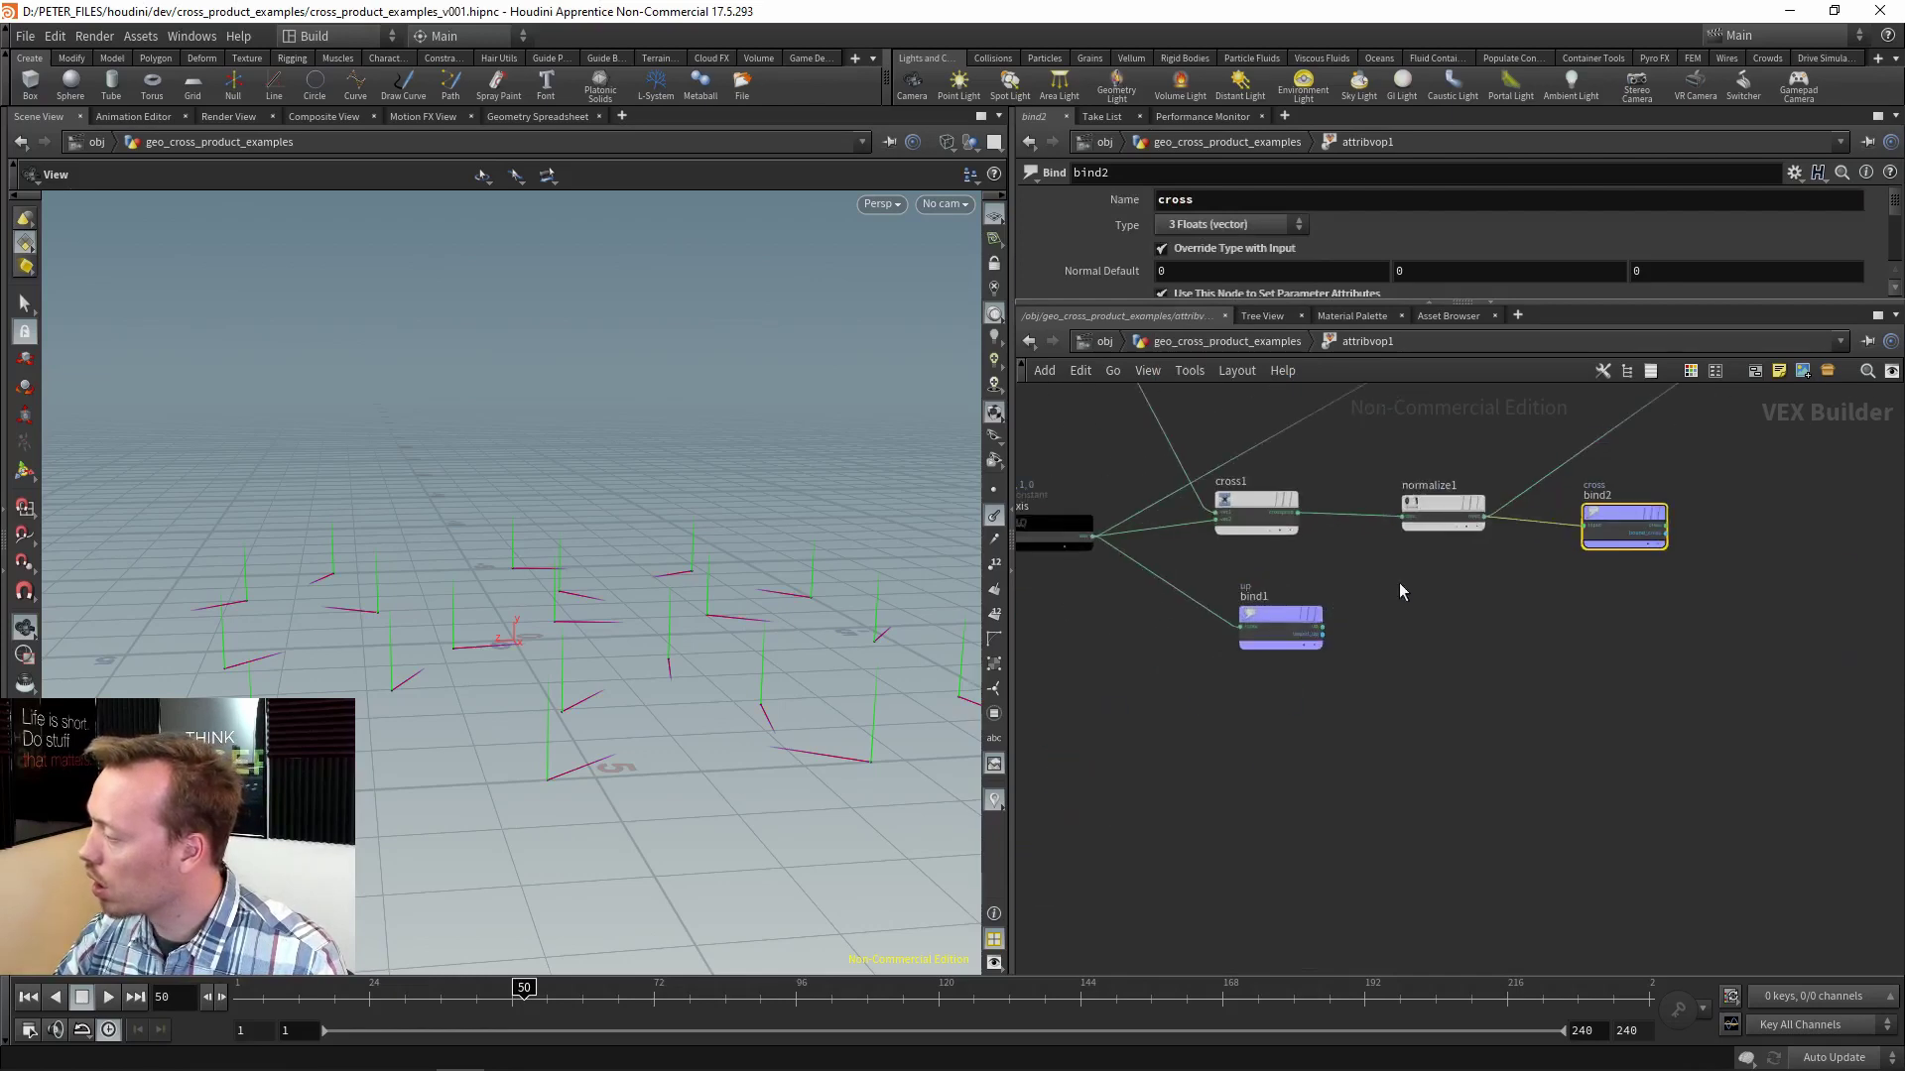
{"action": "left_click", "coordinate": [1271, 223]}
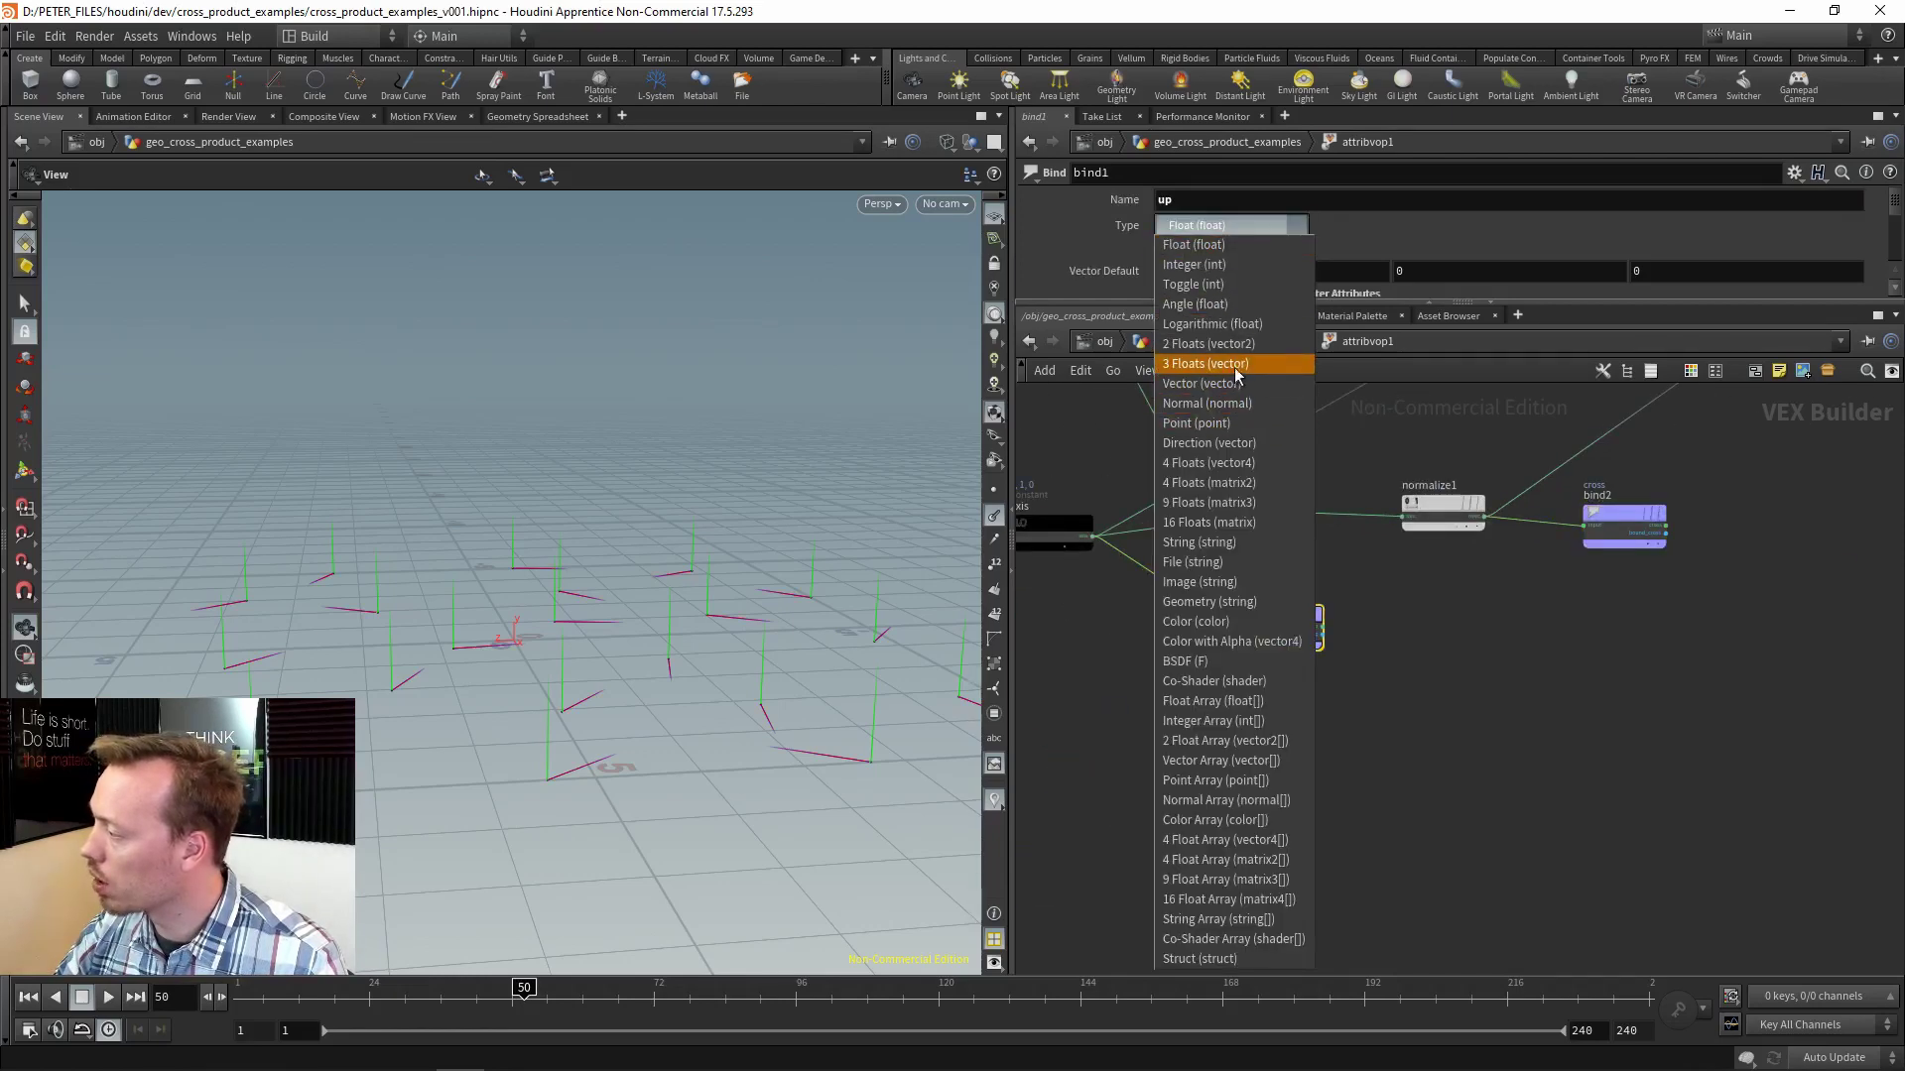
{"action": "left_click", "coordinate": [1222, 374]}
{"action": "left_click", "coordinate": [1625, 521]}
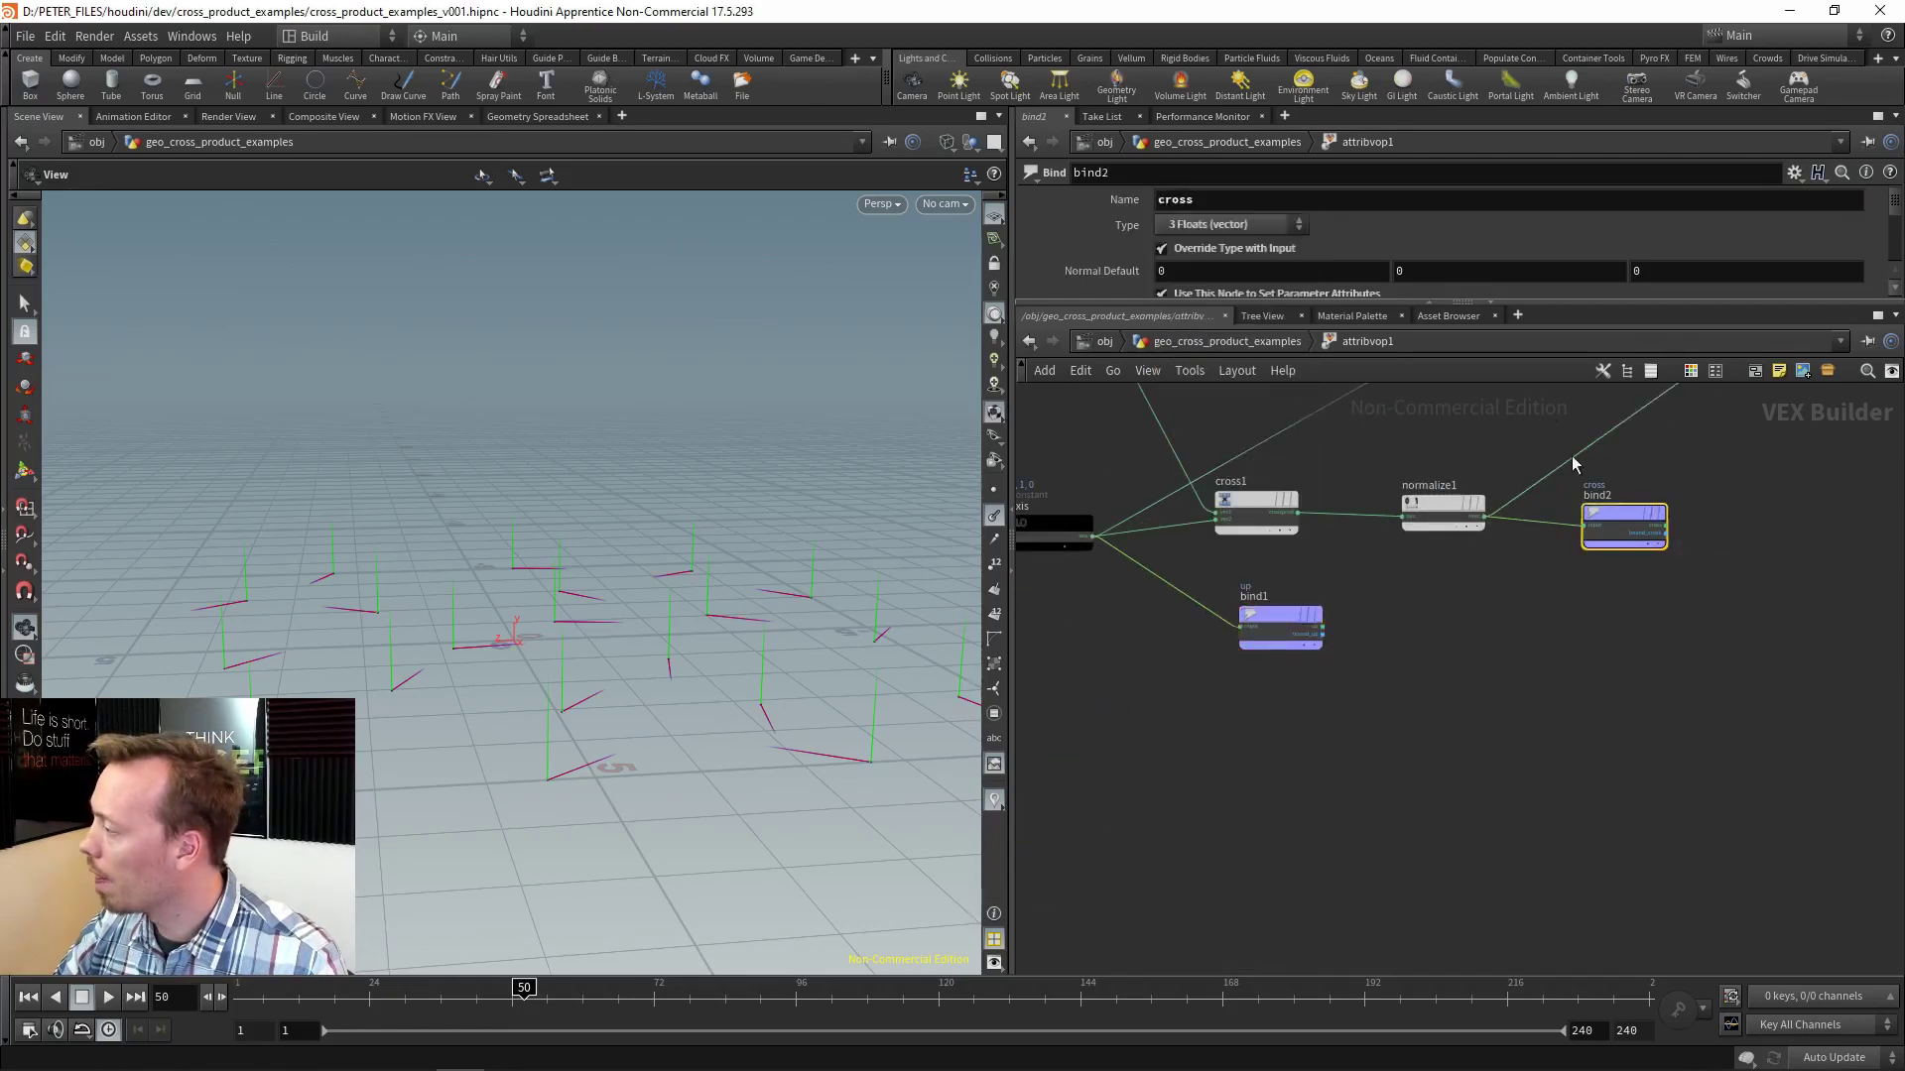
{"action": "left_click", "coordinate": [1282, 225]}
{"action": "left_click", "coordinate": [1208, 383]}
Rewire the N input of geometryvopoutput1 to take N directly from geometryvopglobal1.
{"action": "scroll", "coordinate": [1549, 557], "scroll_direction": "up", "scroll_amount": 3}
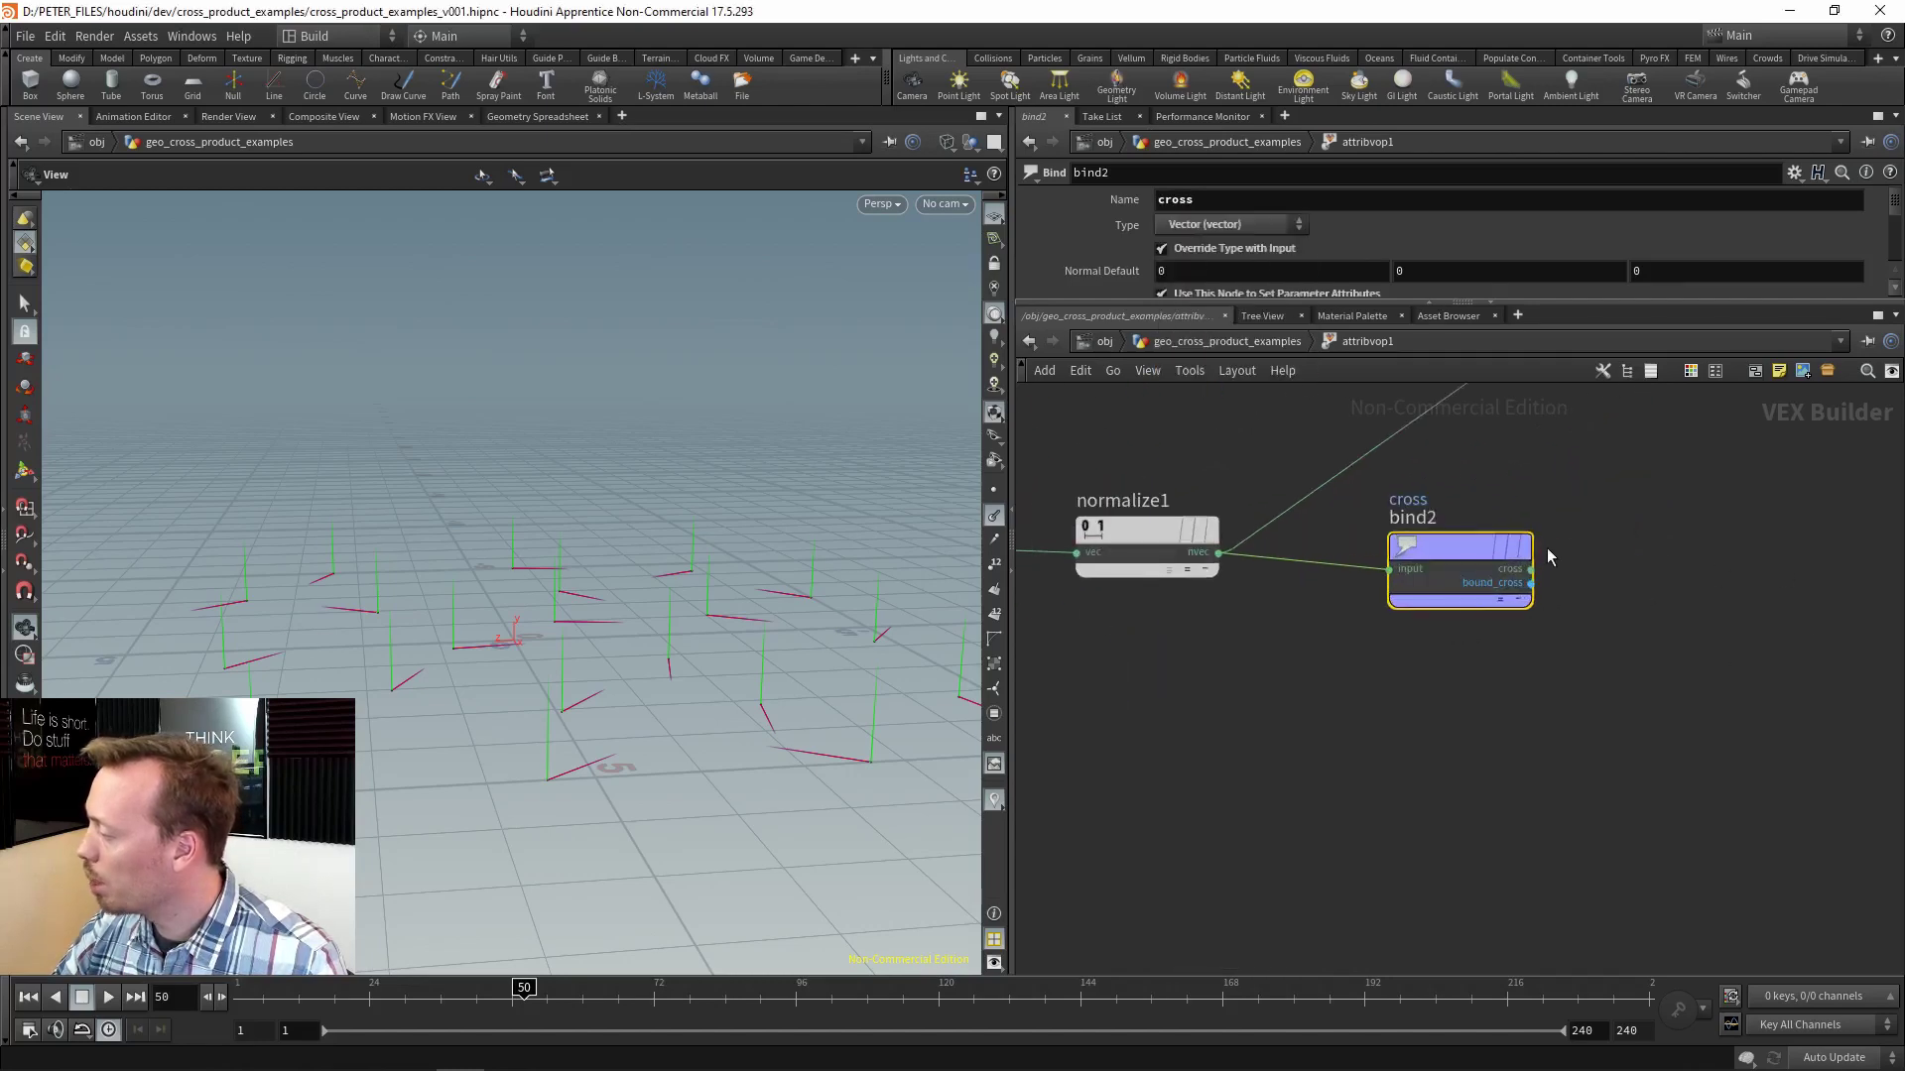
{"action": "scroll", "coordinate": [1725, 510], "scroll_direction": "down", "scroll_amount": 3}
{"action": "middle_click_drag", "start_coordinate": [1767, 446], "coordinate": [1503, 577]}
{"action": "scroll", "coordinate": [1503, 577], "scroll_direction": "up", "scroll_amount": 3}
{"action": "left_click", "coordinate": [1556, 611]}
{"action": "scroll", "coordinate": [1395, 671], "scroll_direction": "down", "scroll_amount": 5}
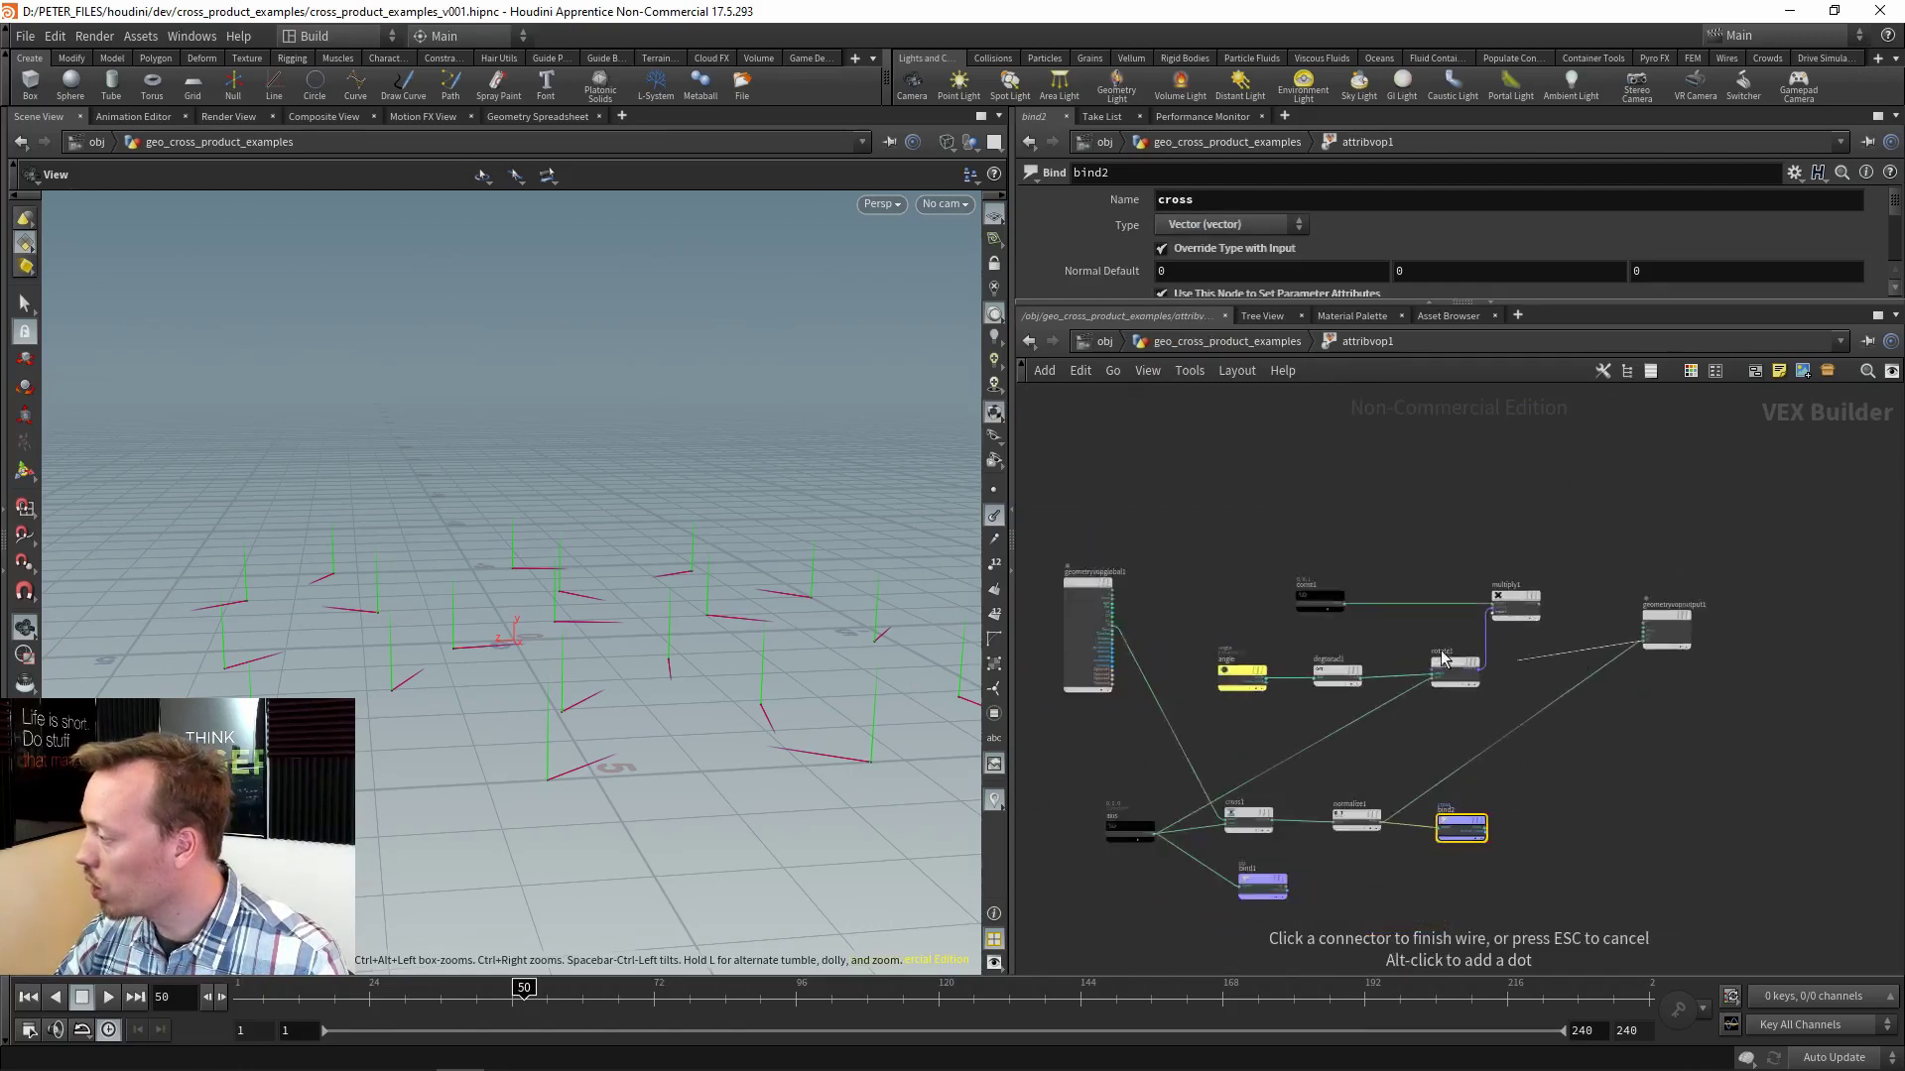
{"action": "scroll", "coordinate": [1240, 635], "scroll_direction": "up", "scroll_amount": 5}
{"action": "left_click", "coordinate": [1251, 623]}
{"action": "middle_click_drag", "start_coordinate": [1337, 674], "coordinate": [1337, 583]}
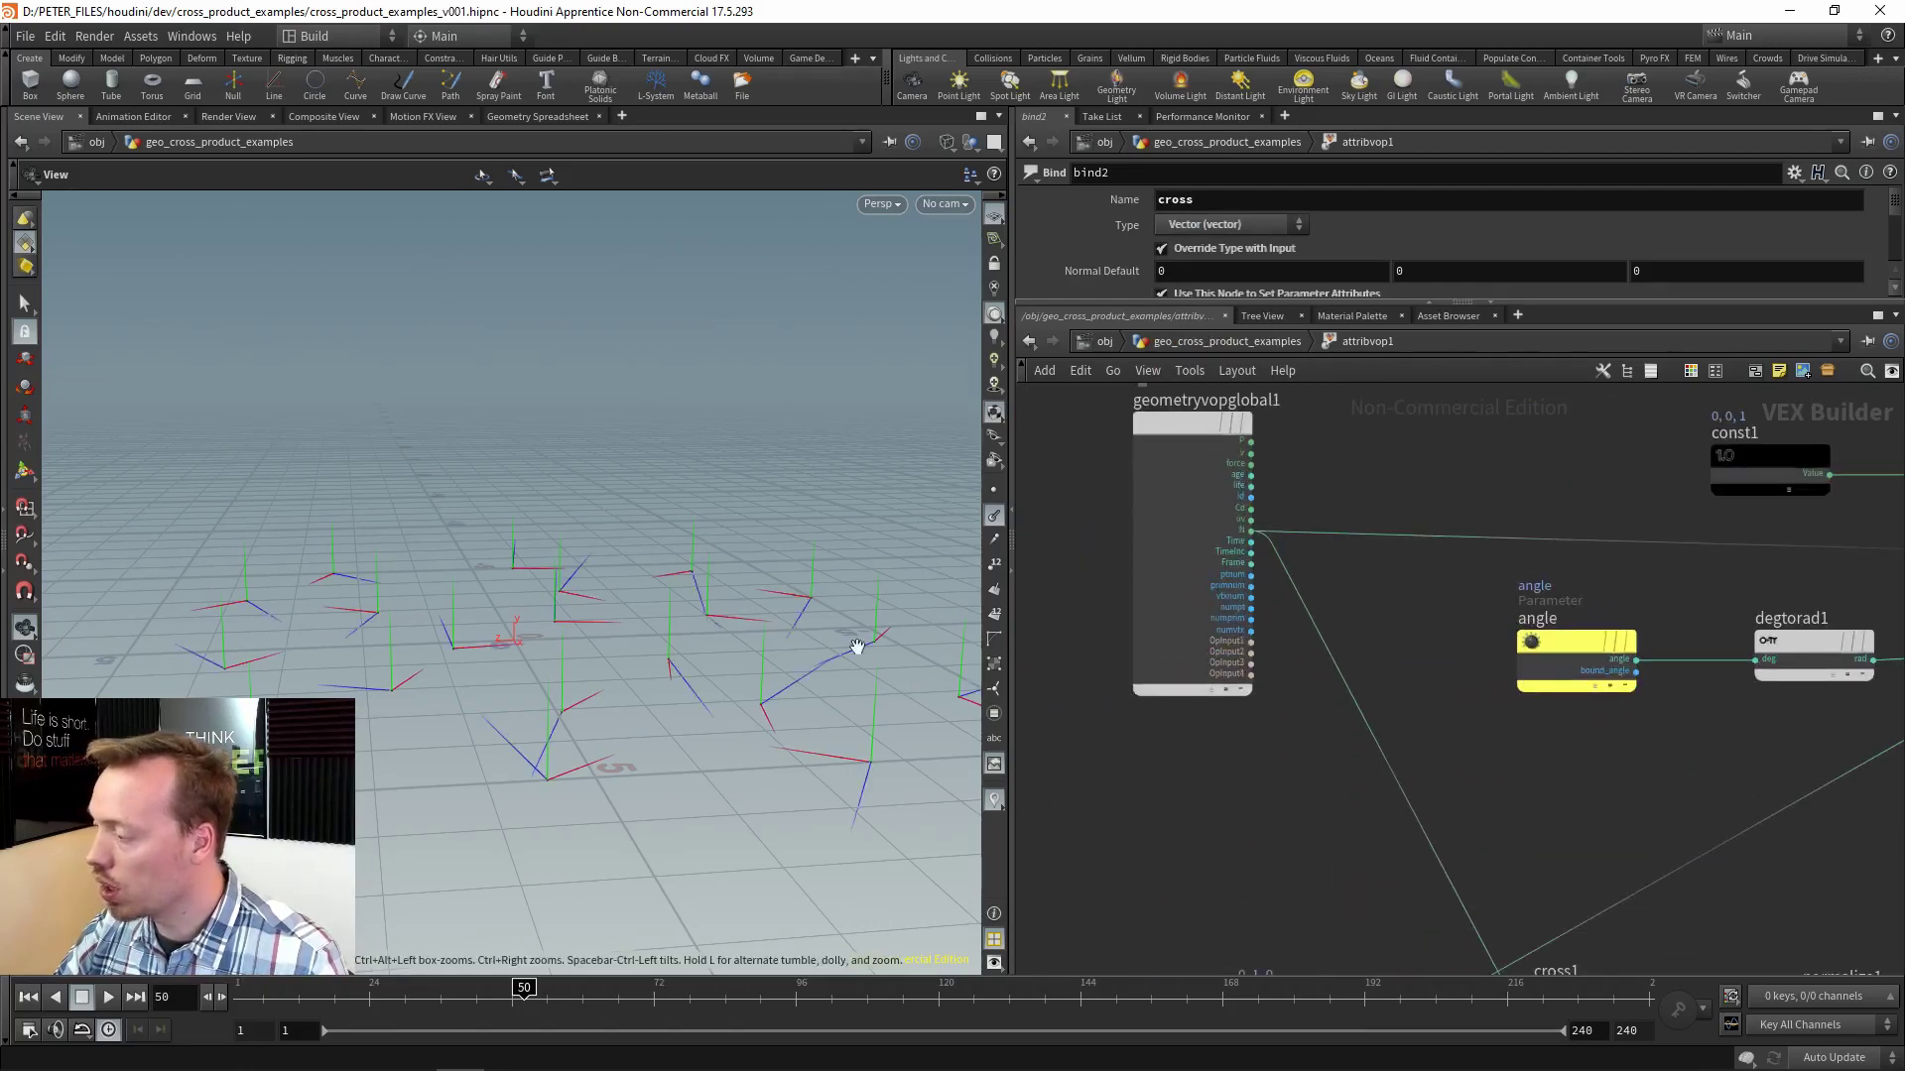
Examine how the normal, up and cross vectors are oriented to each other at individual points.
{"action": "left_click_drag", "start_coordinate": [854, 646], "coordinate": [800, 719]}
{"action": "middle_click_drag", "start_coordinate": [799, 719], "coordinate": [502, 566]}
{"action": "left_click_drag", "start_coordinate": [501, 567], "coordinate": [560, 625]}
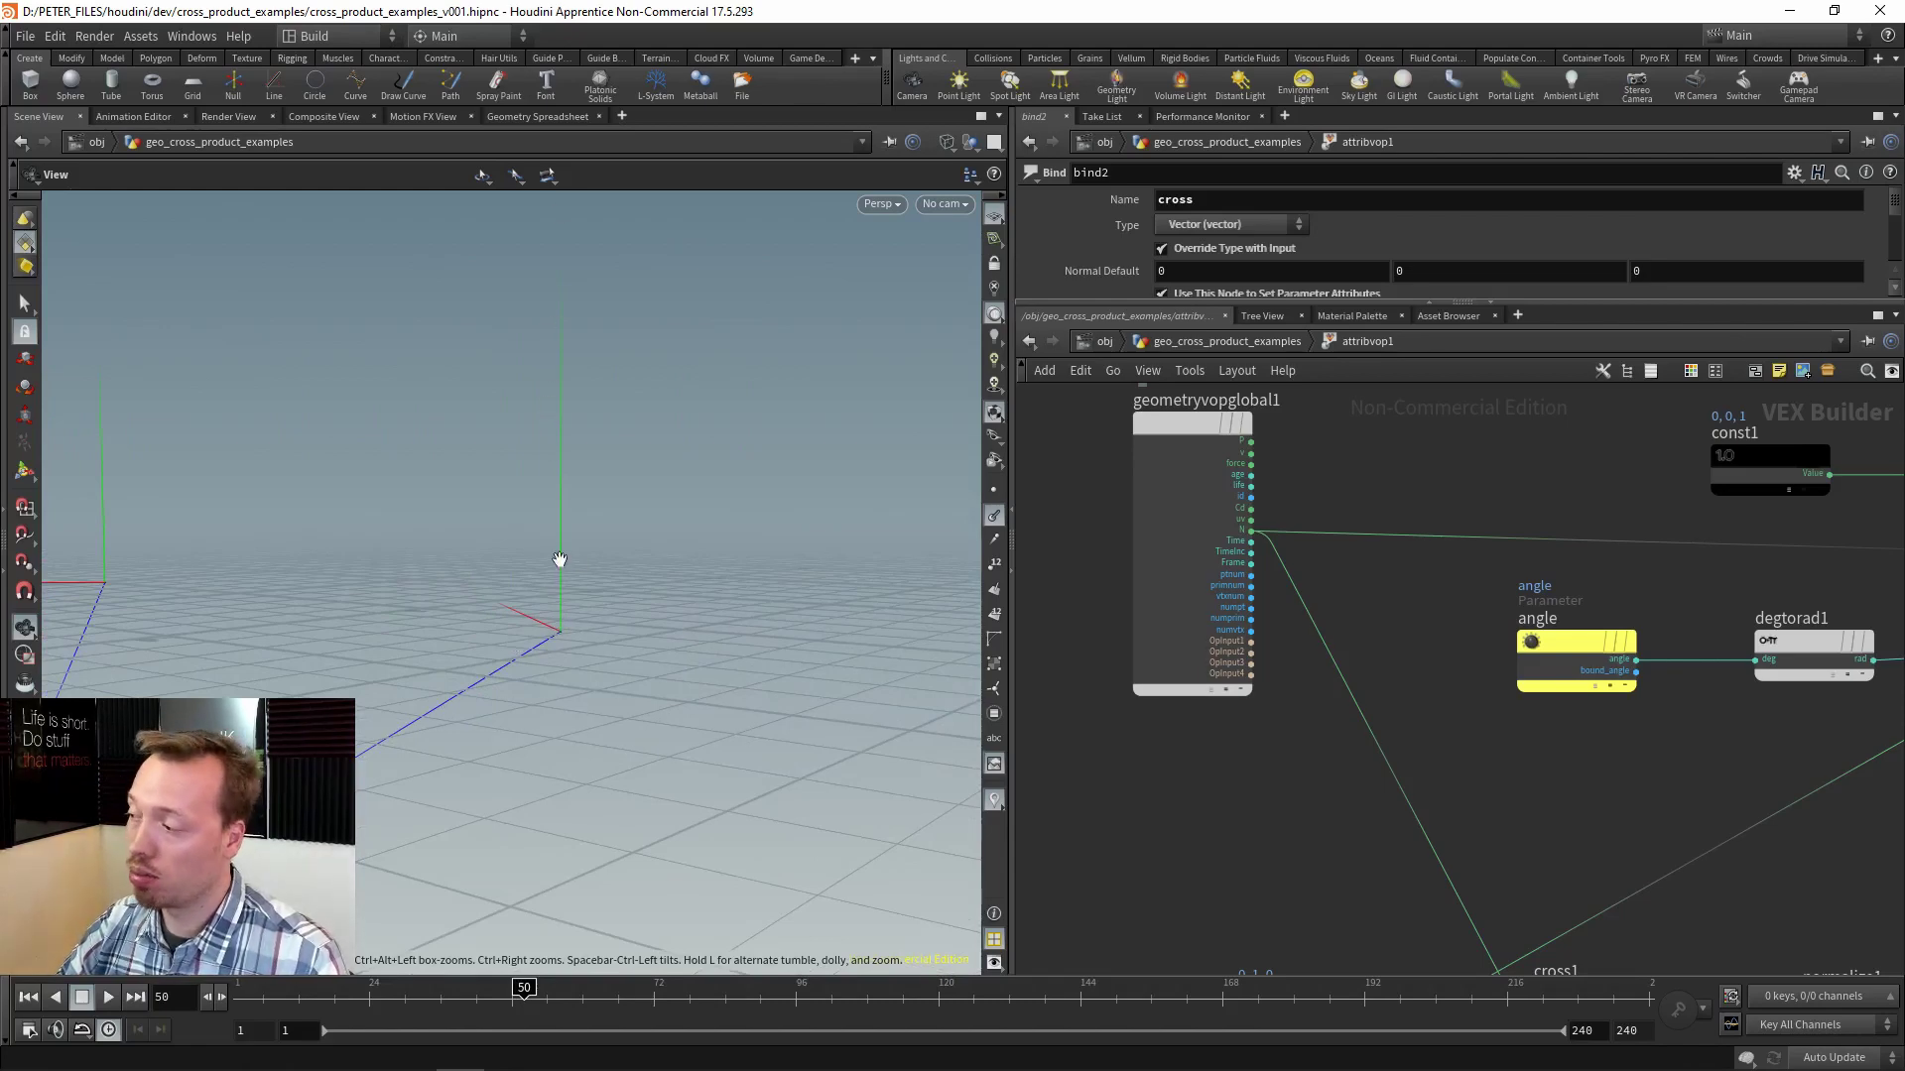
{"action": "left_click_drag", "start_coordinate": [592, 628], "coordinate": [523, 637]}
{"action": "right_click_drag", "start_coordinate": [610, 634], "coordinate": [796, 555]}
{"action": "middle_click_drag", "start_coordinate": [797, 553], "coordinate": [656, 586]}
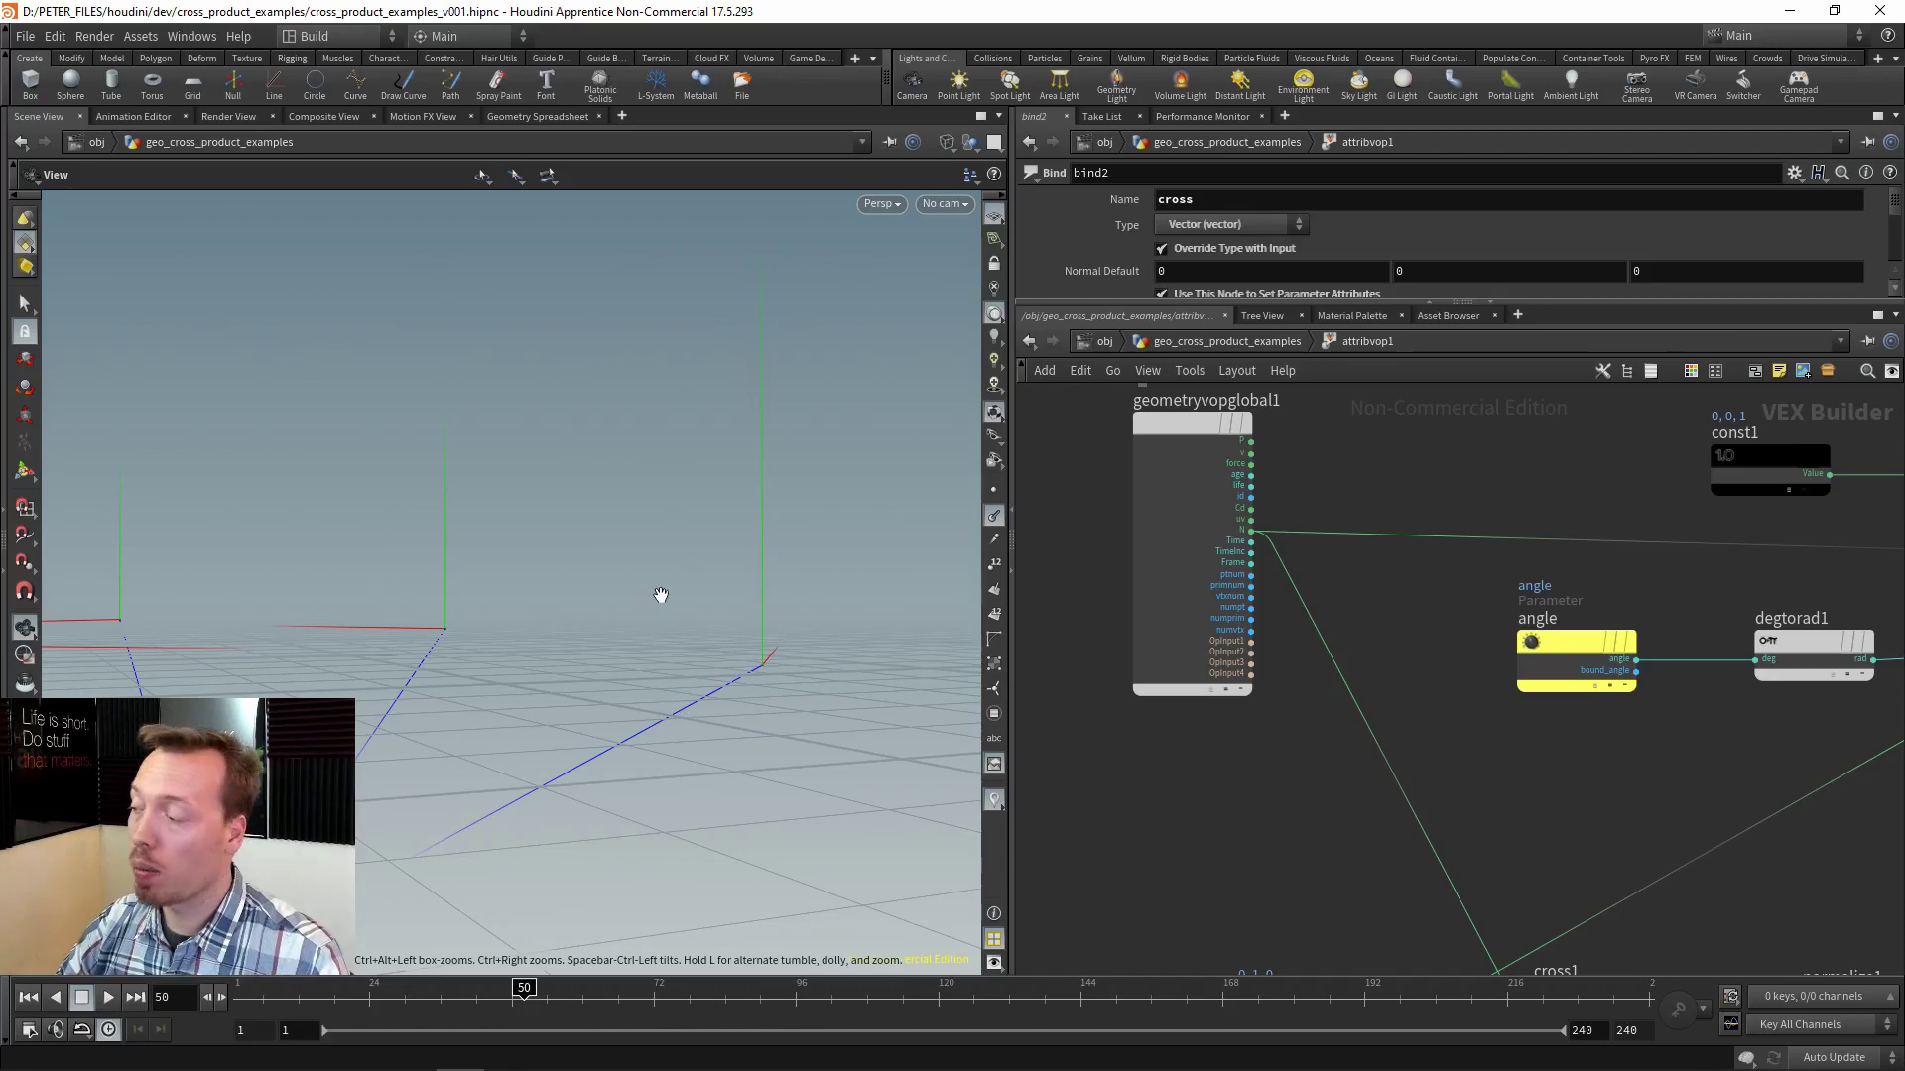
{"action": "left_click_drag", "start_coordinate": [820, 577], "coordinate": [551, 697]}
{"action": "middle_click_drag", "start_coordinate": [551, 697], "coordinate": [675, 511]}
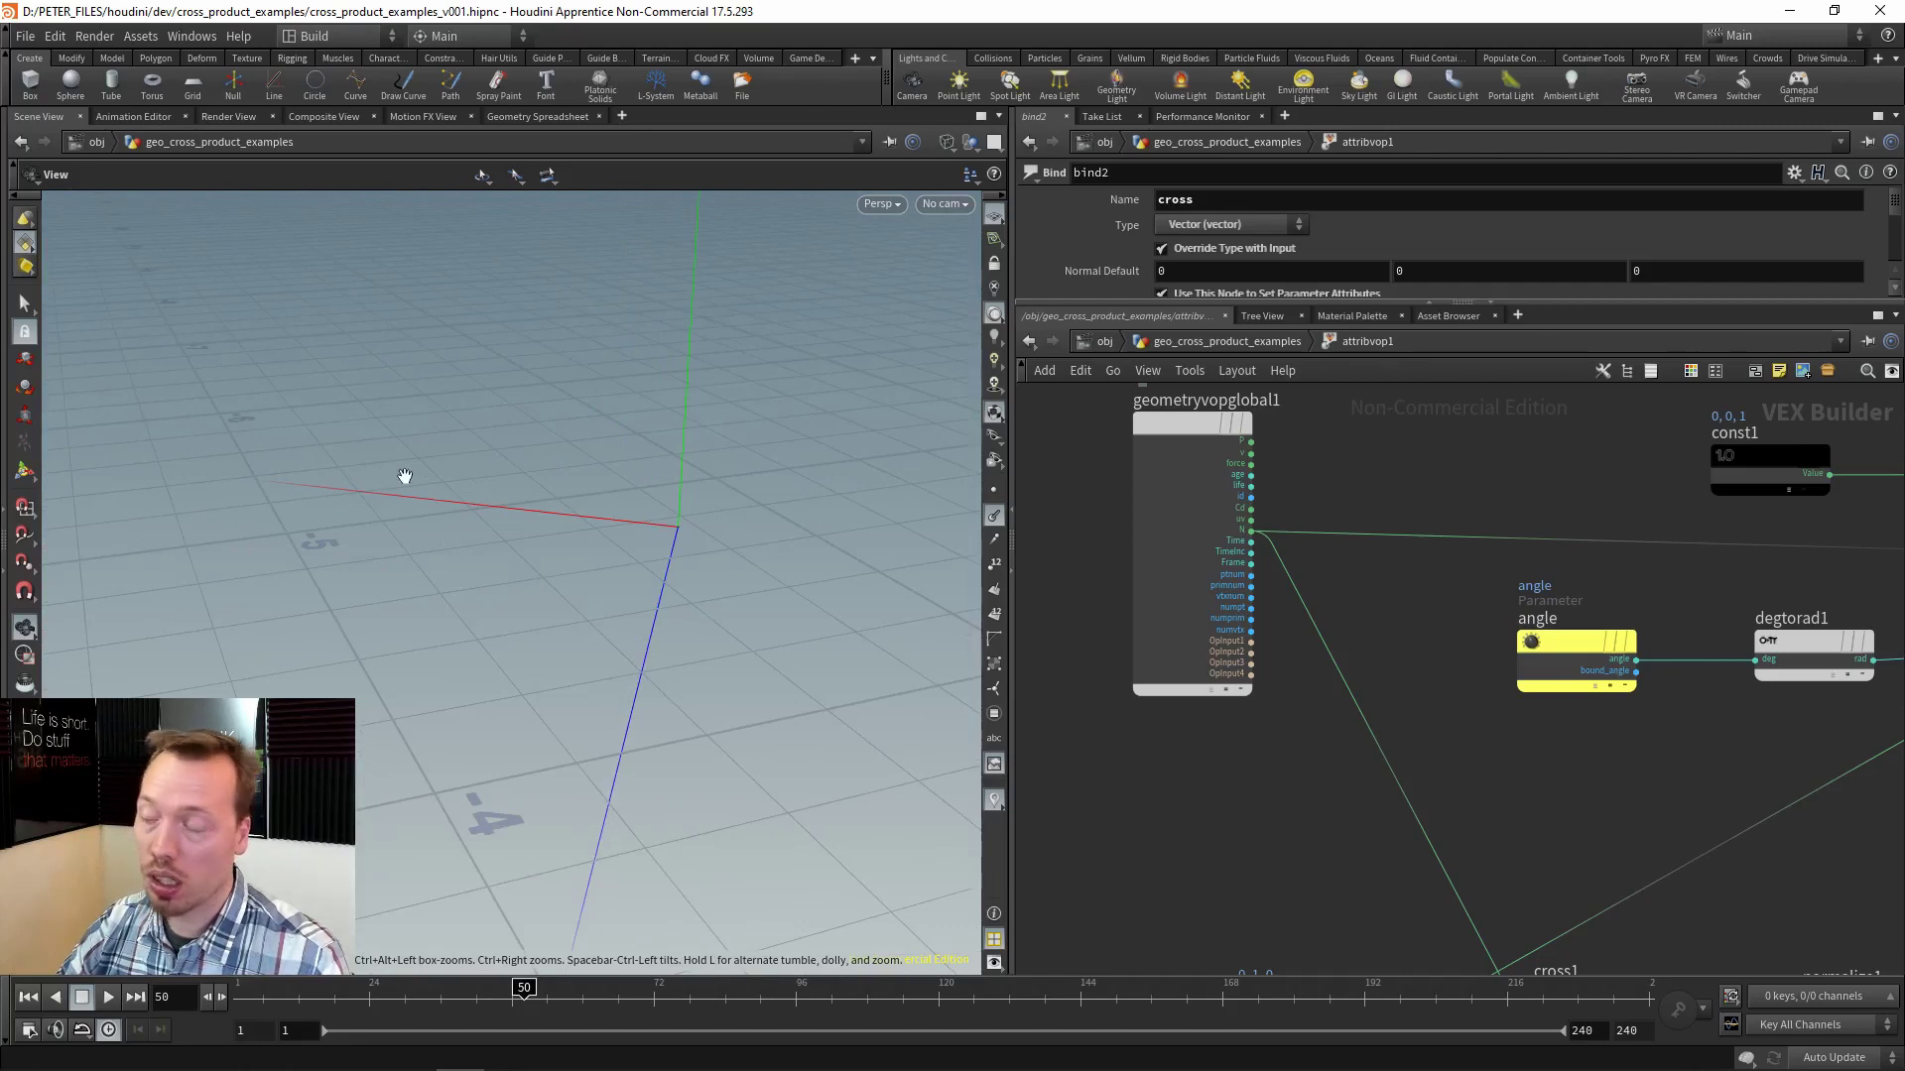
{"action": "left_click_drag", "start_coordinate": [742, 527], "coordinate": [530, 653]}
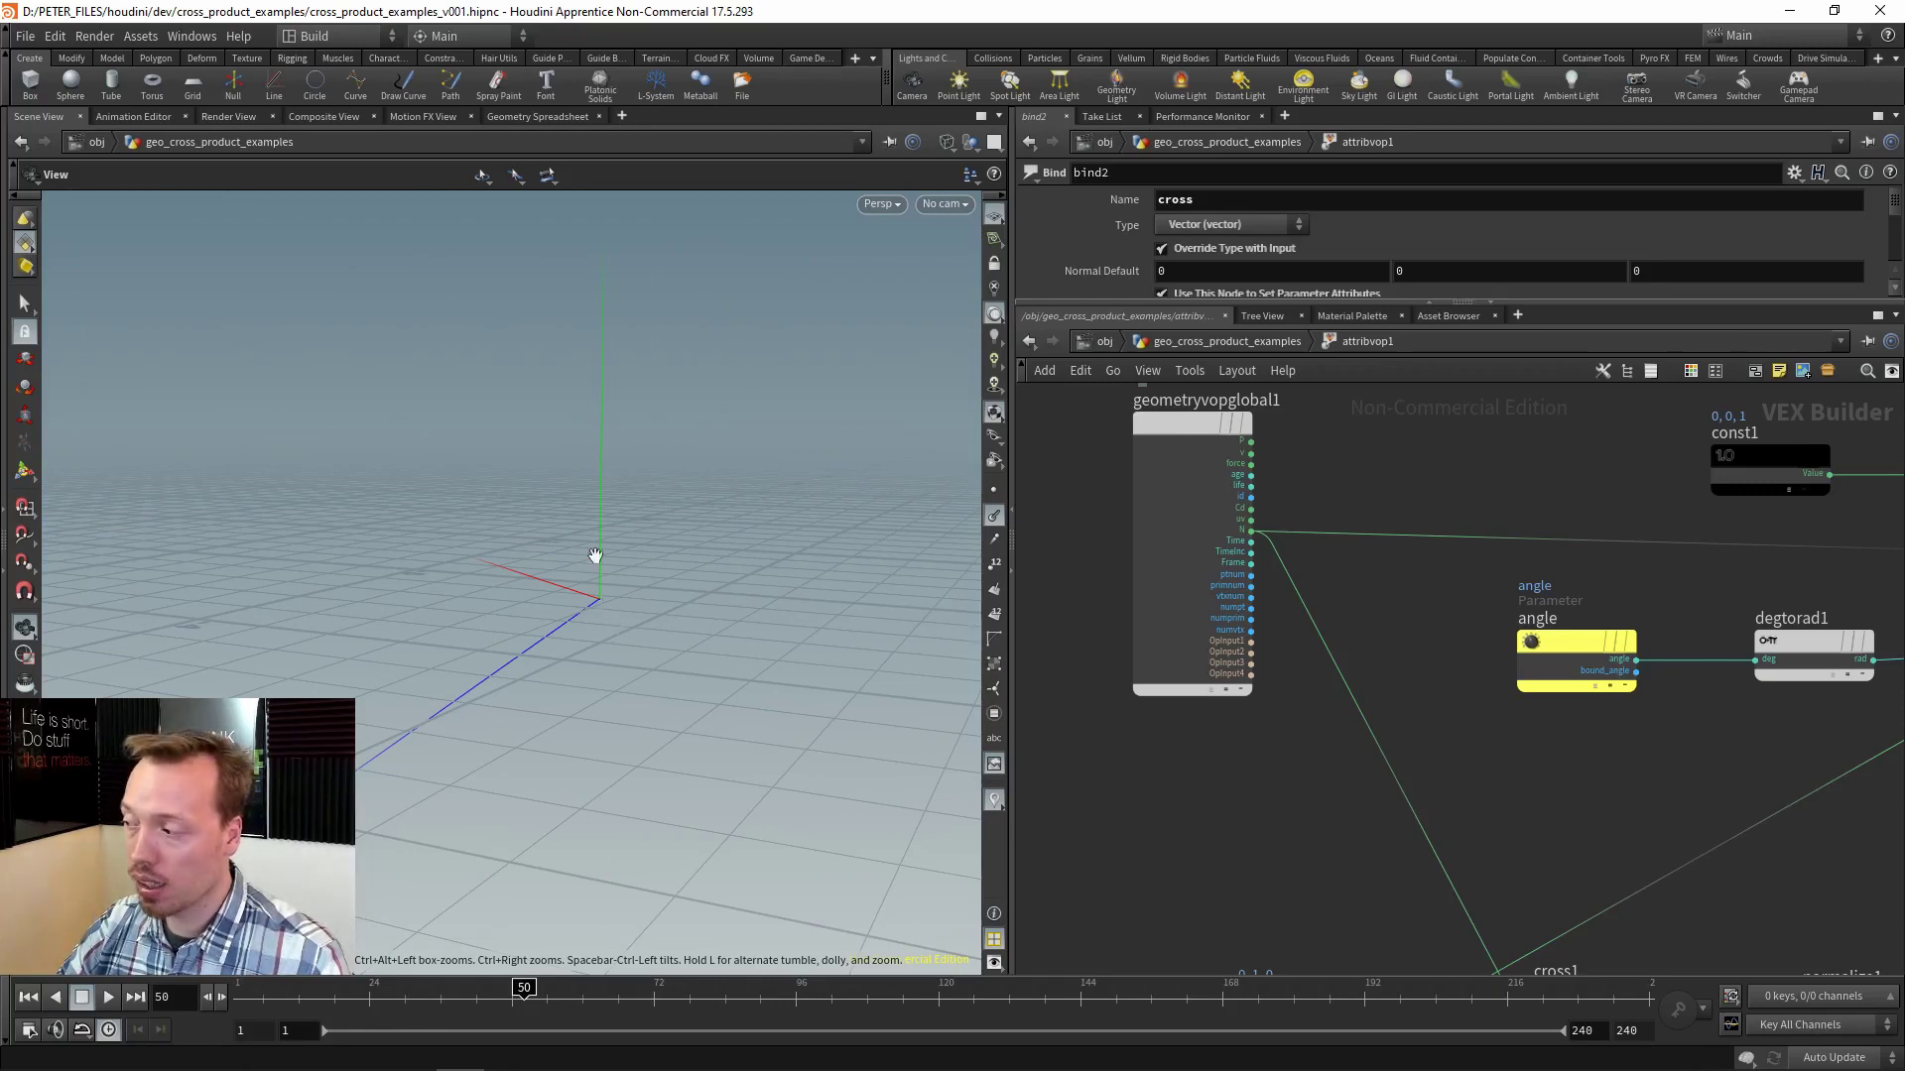
{"action": "left_click_drag", "start_coordinate": [549, 625], "coordinate": [808, 608]}
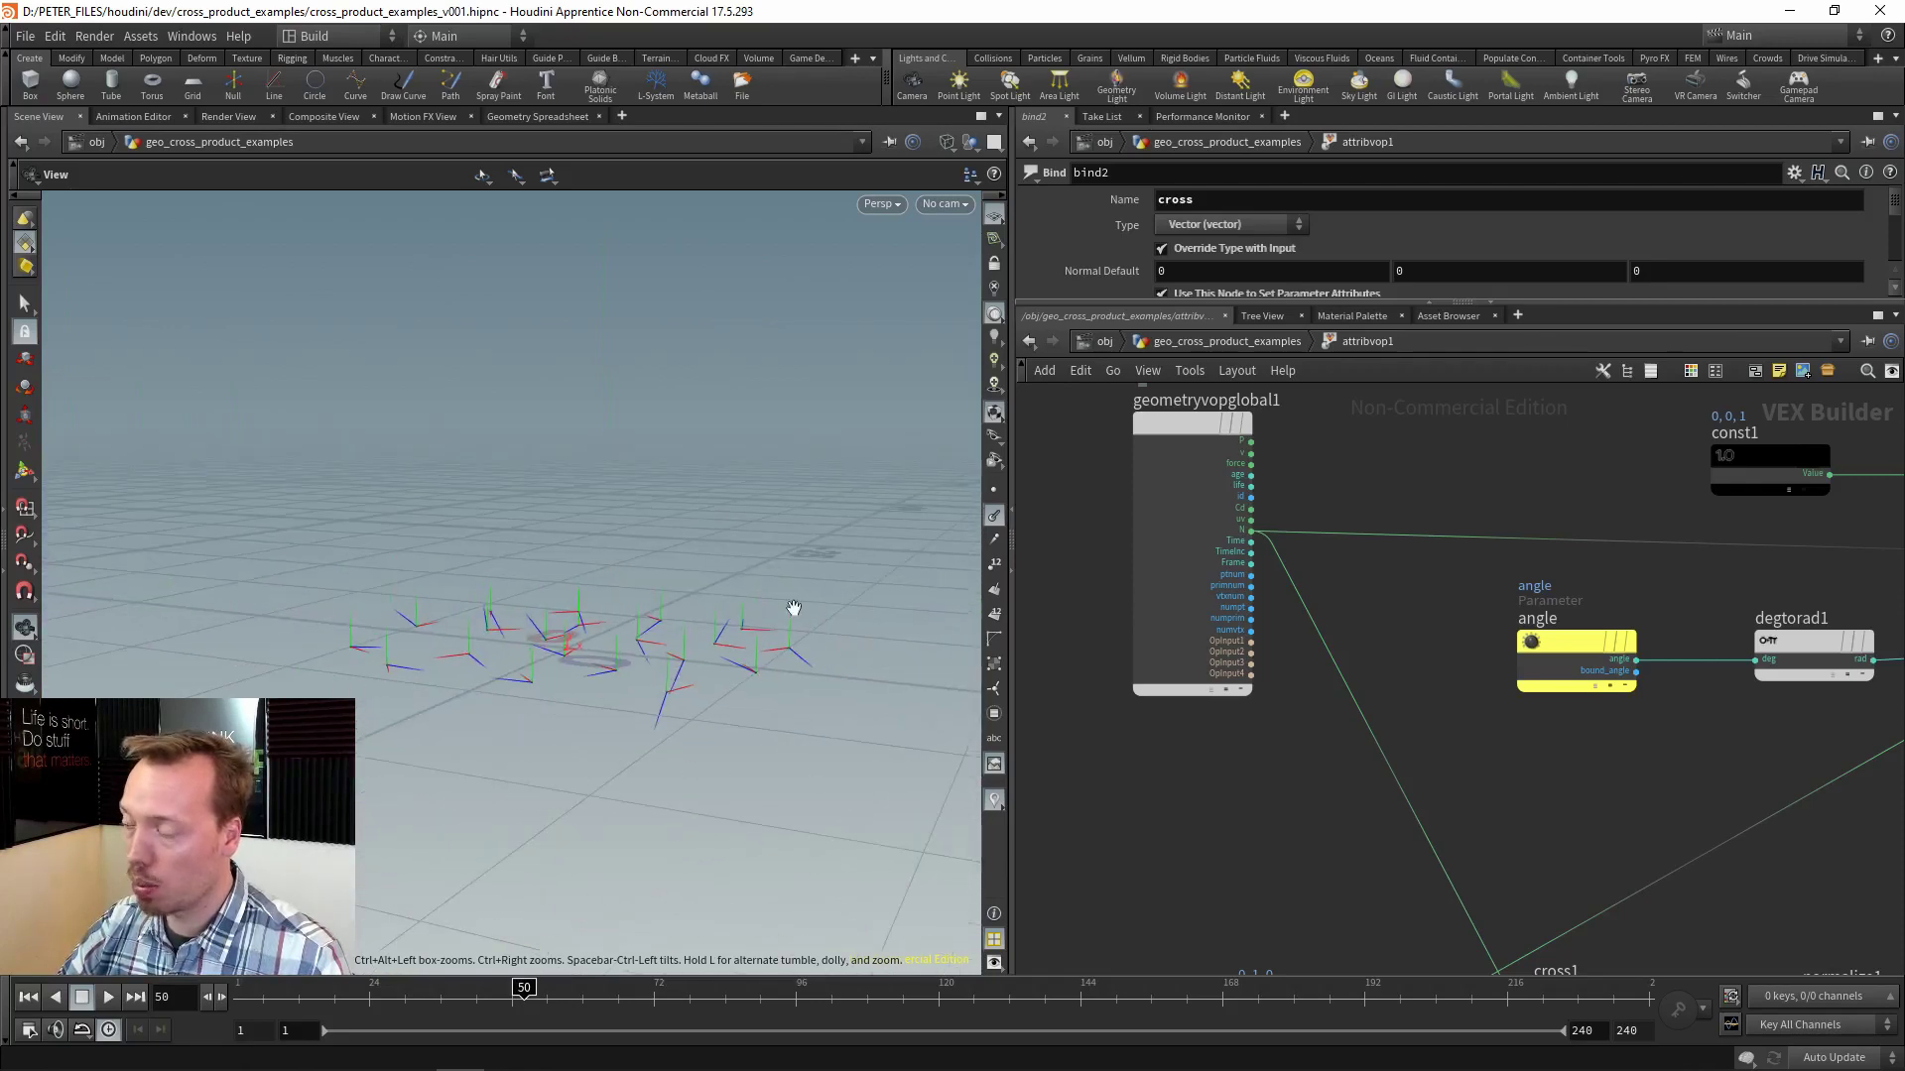
{"action": "middle_click_drag", "start_coordinate": [794, 608], "coordinate": [761, 622]}
{"action": "right_click_drag", "start_coordinate": [761, 621], "coordinate": [481, 679]}
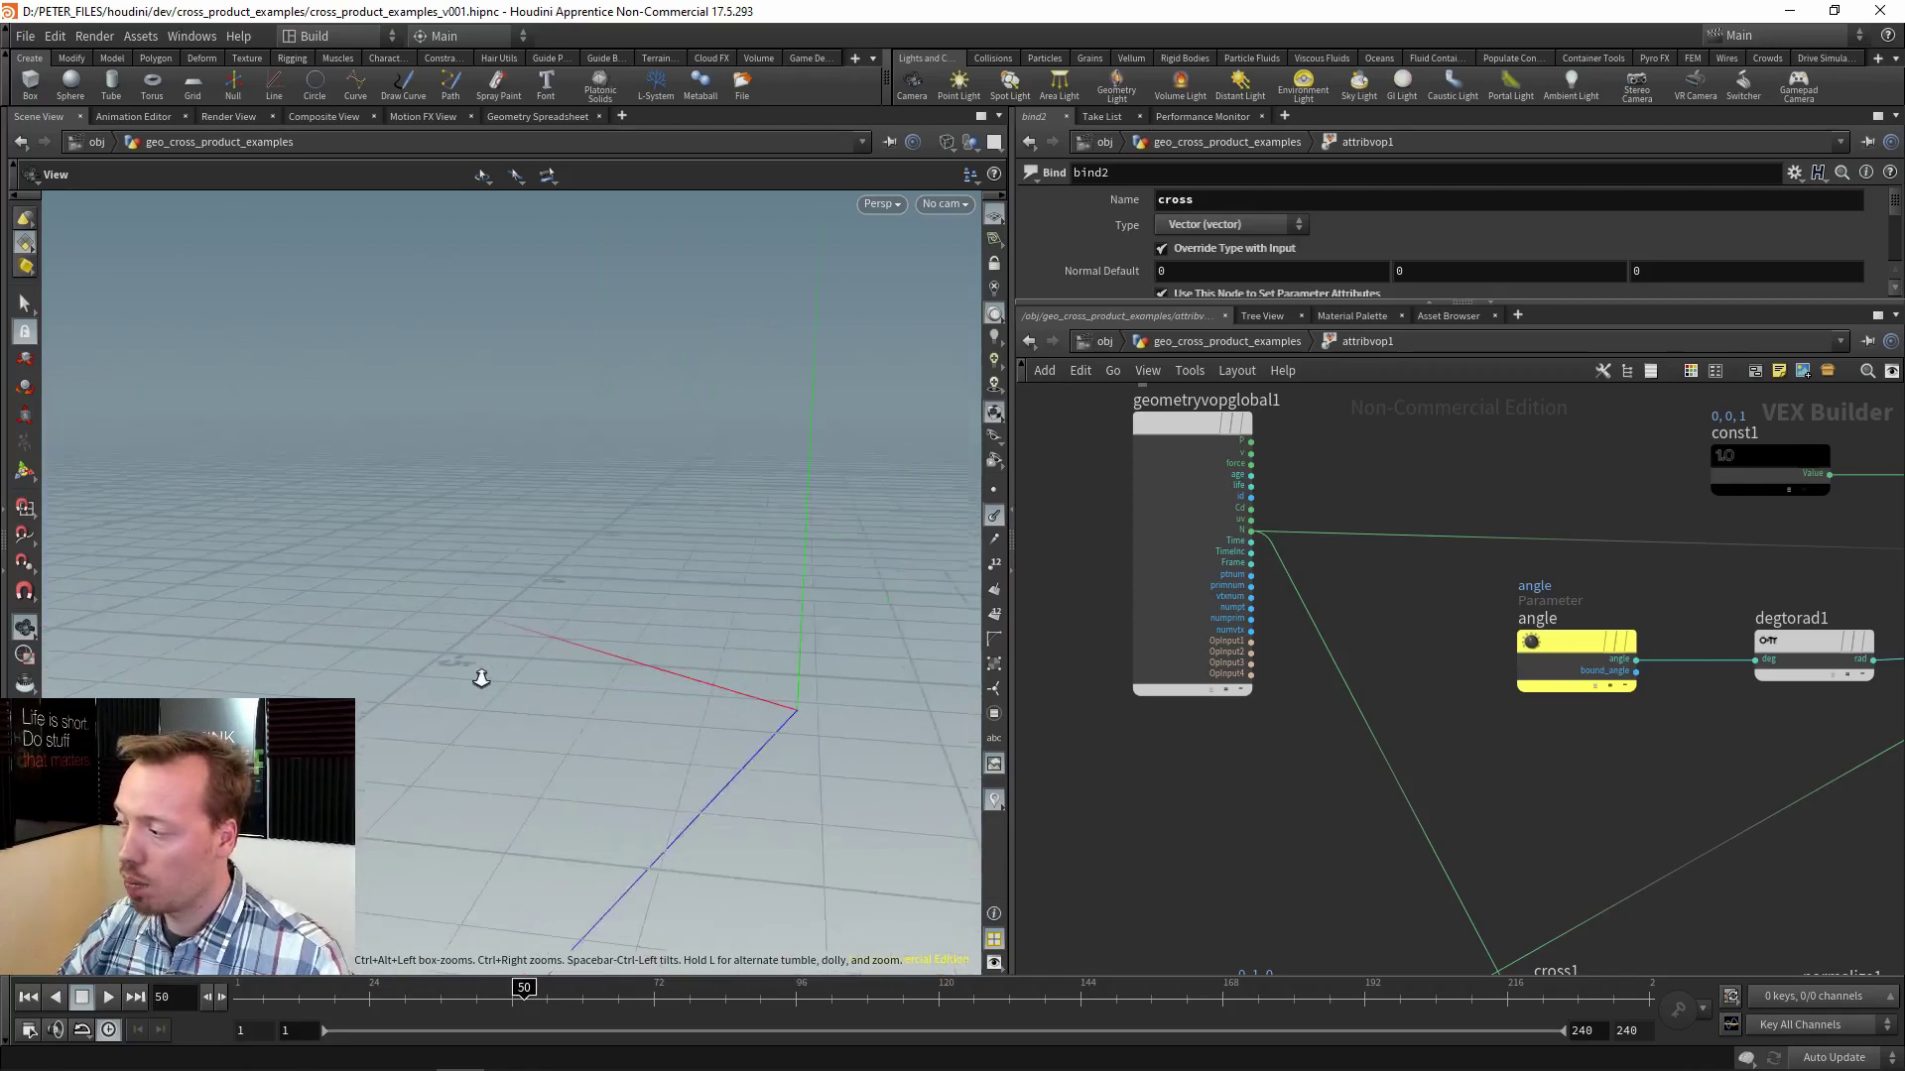
{"action": "left_click_drag", "start_coordinate": [481, 678], "coordinate": [625, 706]}
{"action": "middle_click_drag", "start_coordinate": [625, 705], "coordinate": [568, 566]}
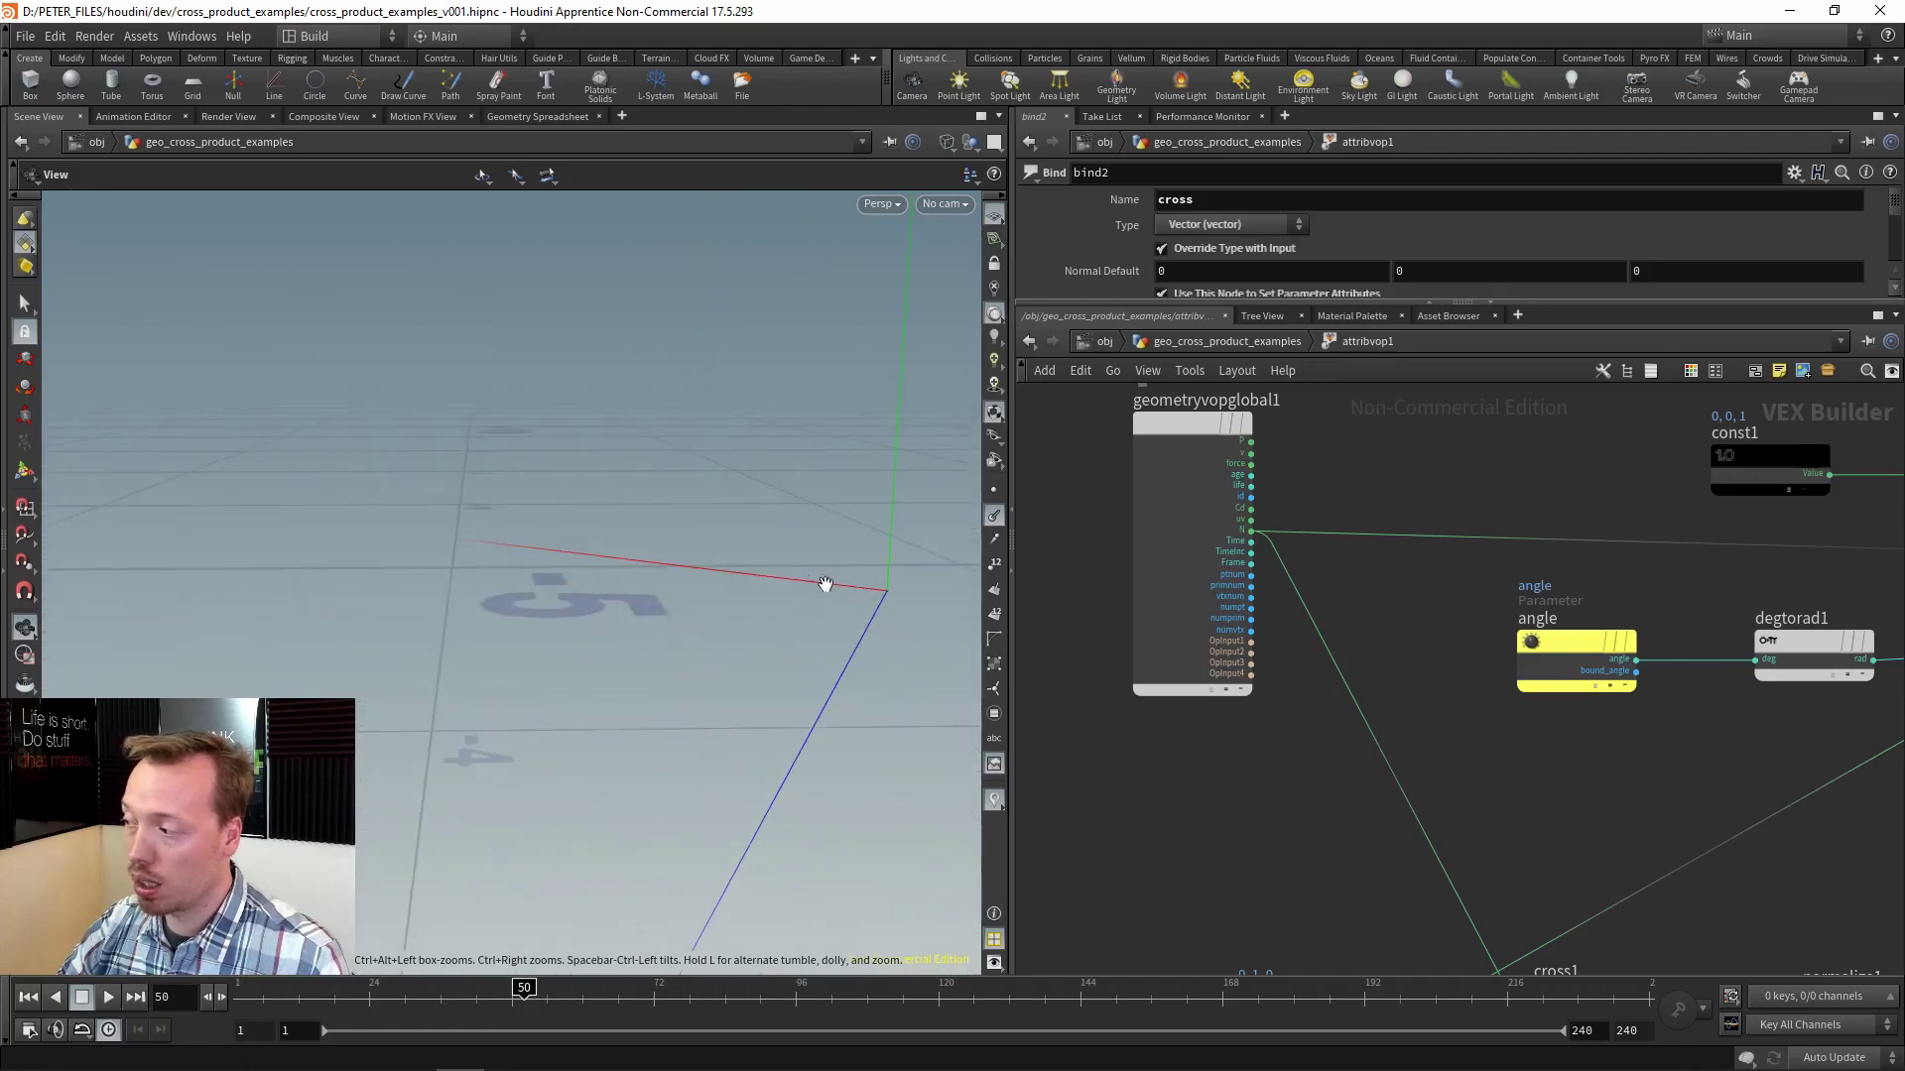
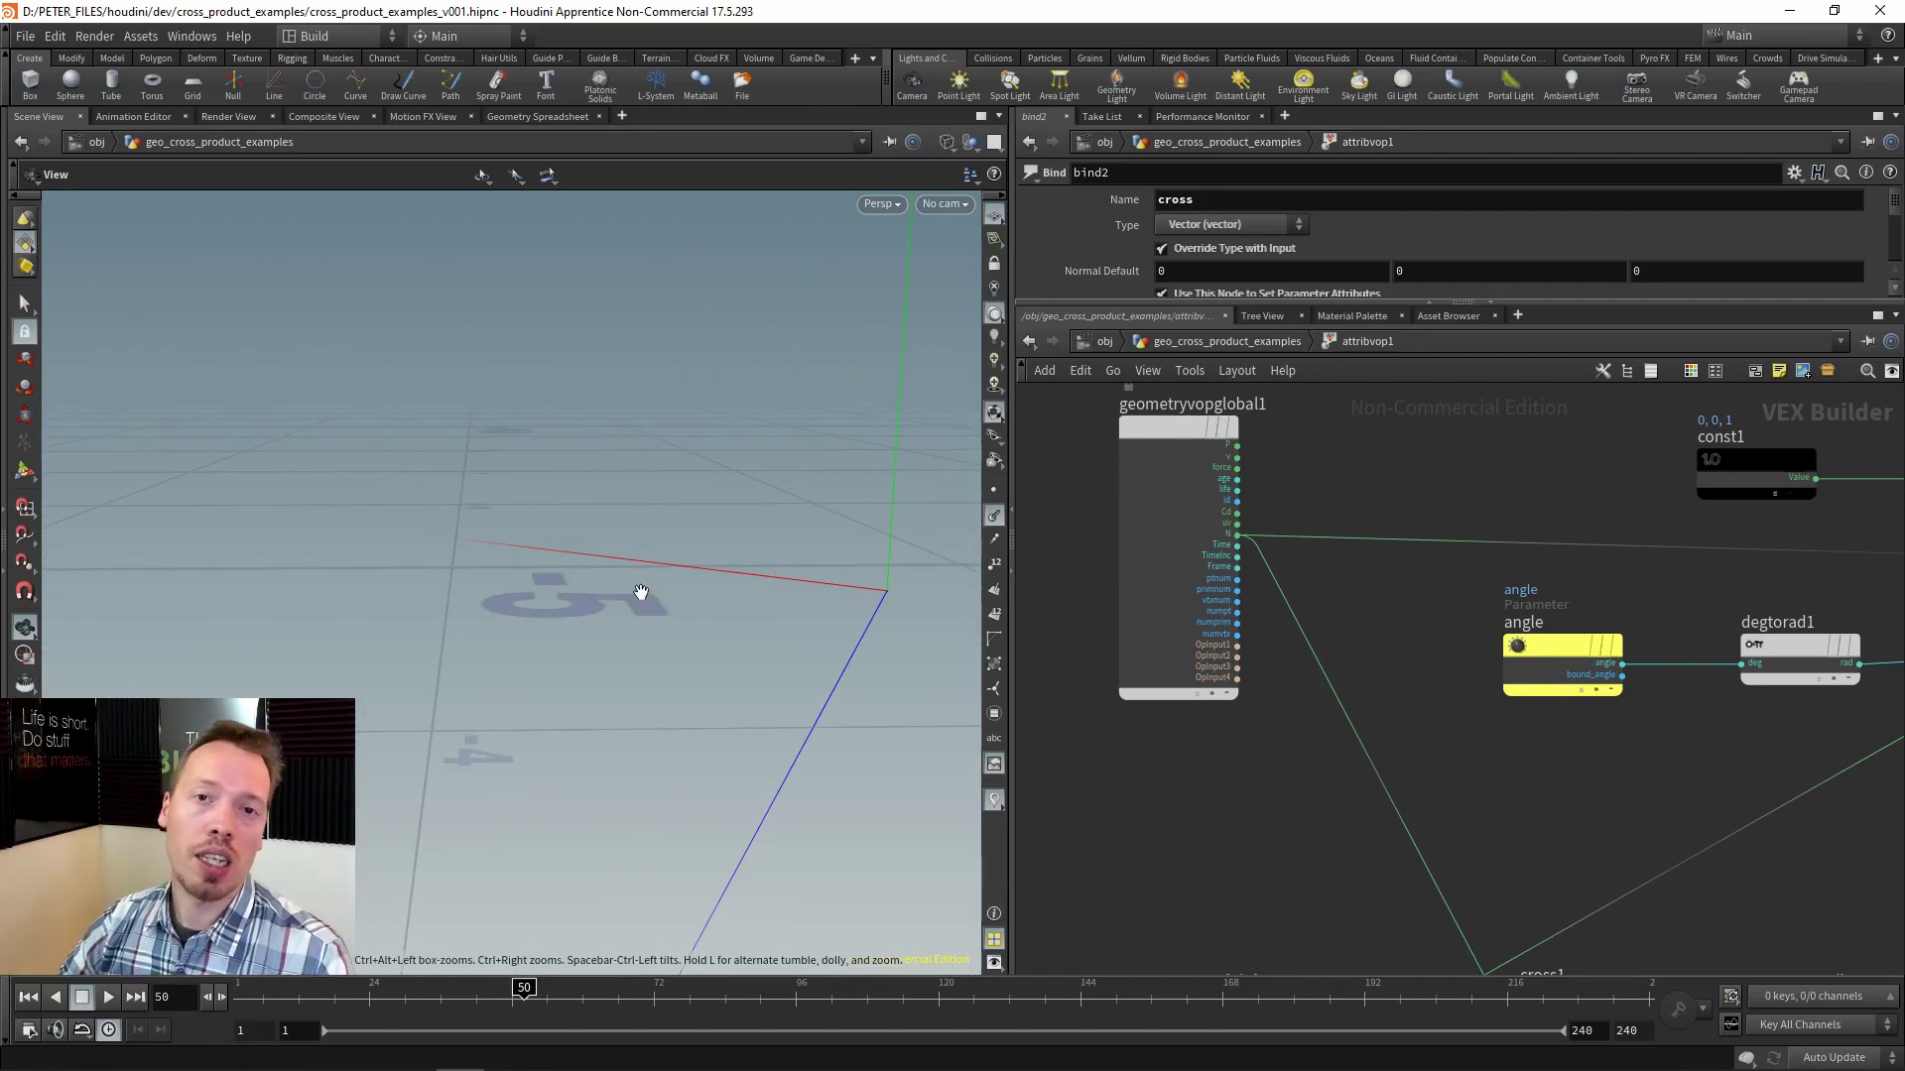
Connect normalize1's output to the N input of geometryvopoutput1.
{"action": "middle_click_drag", "start_coordinate": [1598, 740], "coordinate": [1324, 692]}
{"action": "scroll", "coordinate": [1724, 702], "scroll_direction": "down", "scroll_amount": 2}
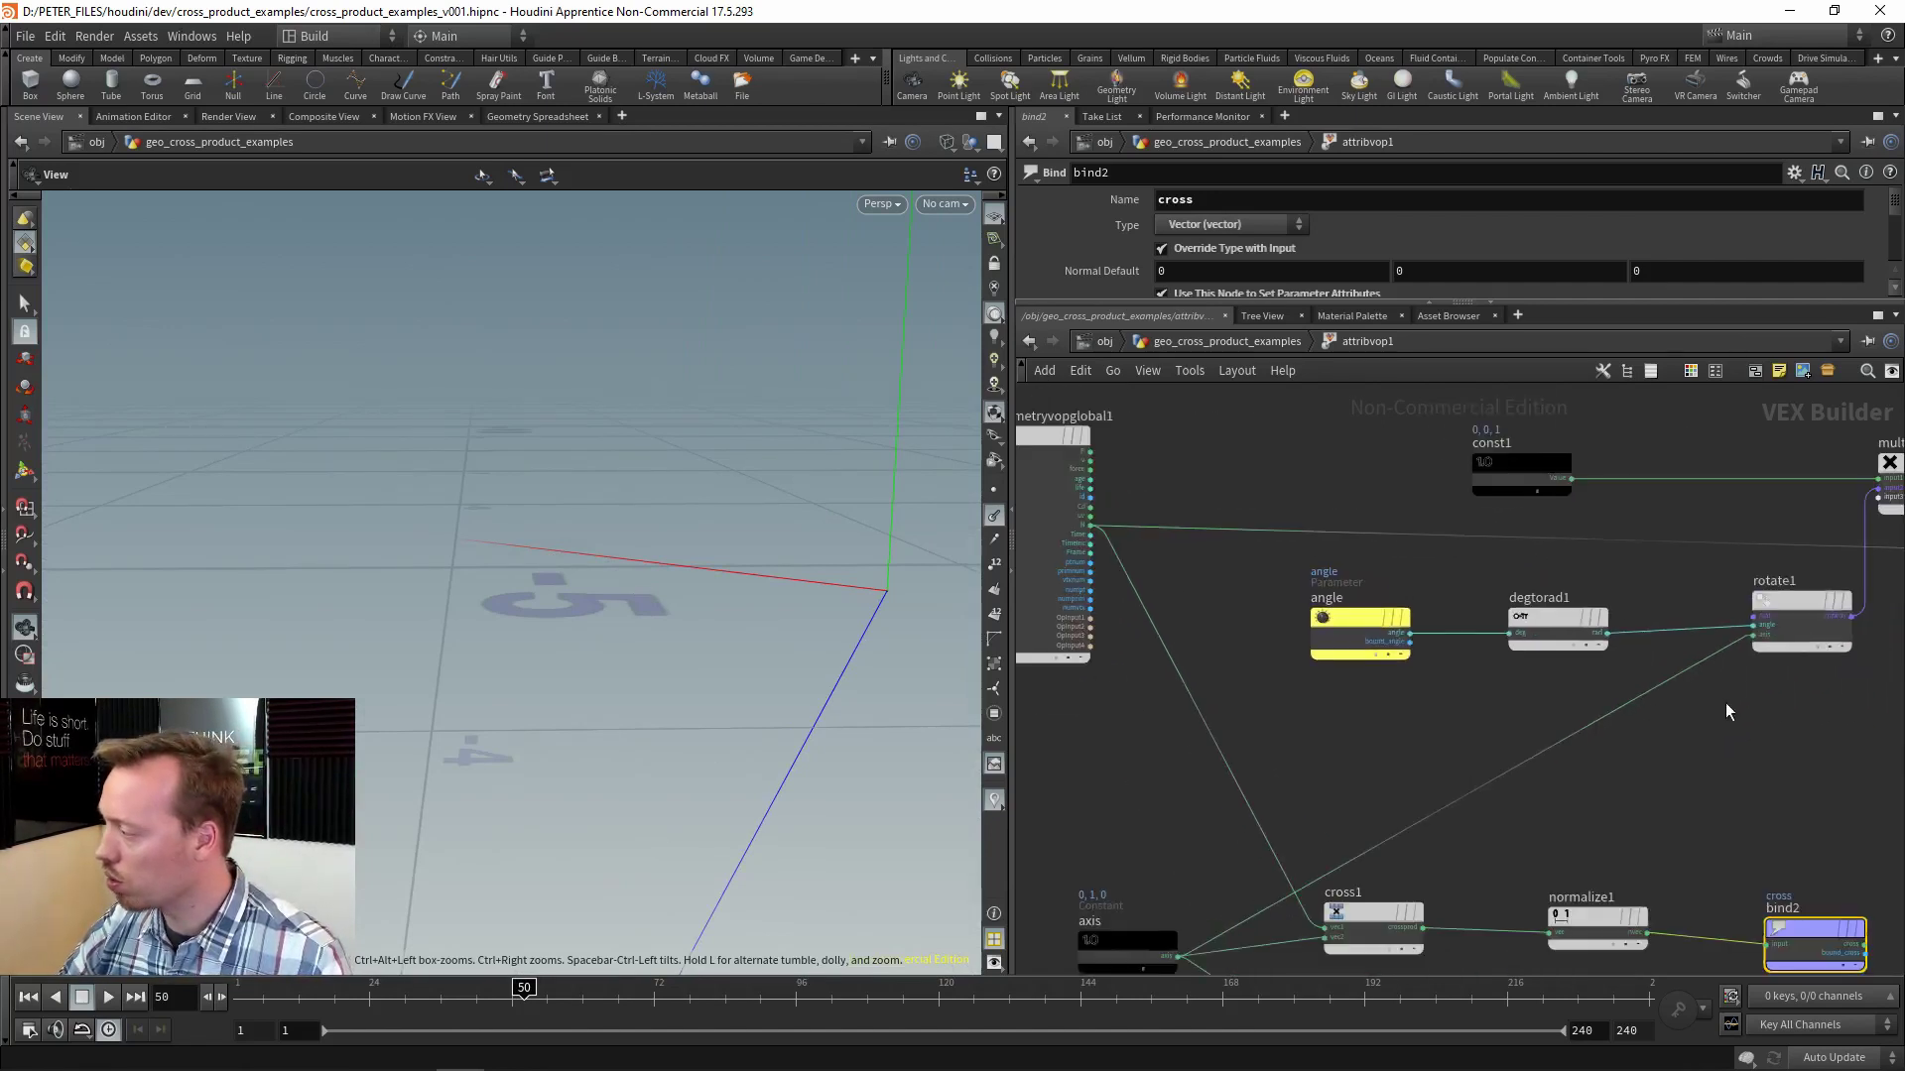
{"action": "middle_click_drag", "start_coordinate": [1778, 739], "coordinate": [1545, 681]}
{"action": "scroll", "coordinate": [1533, 739], "scroll_direction": "up", "scroll_amount": 4}
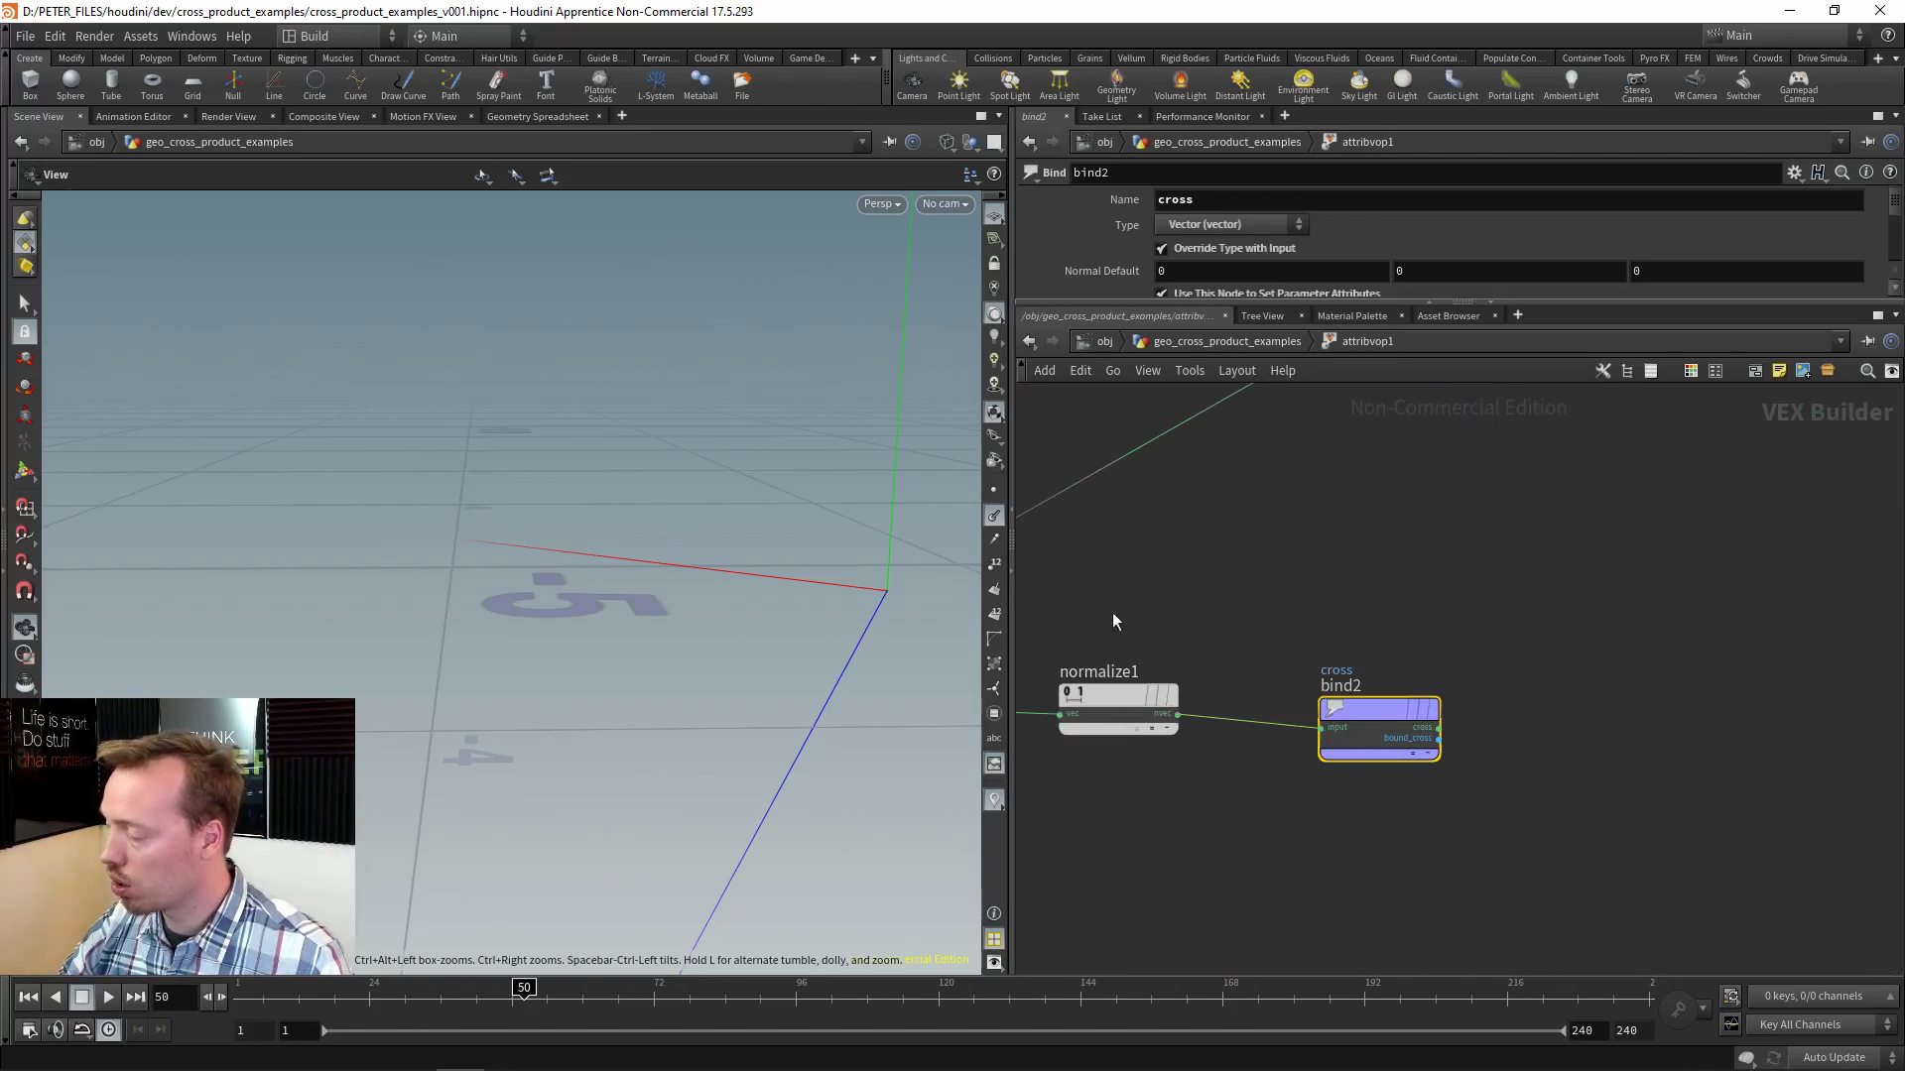
{"action": "left_click", "coordinate": [1177, 714]}
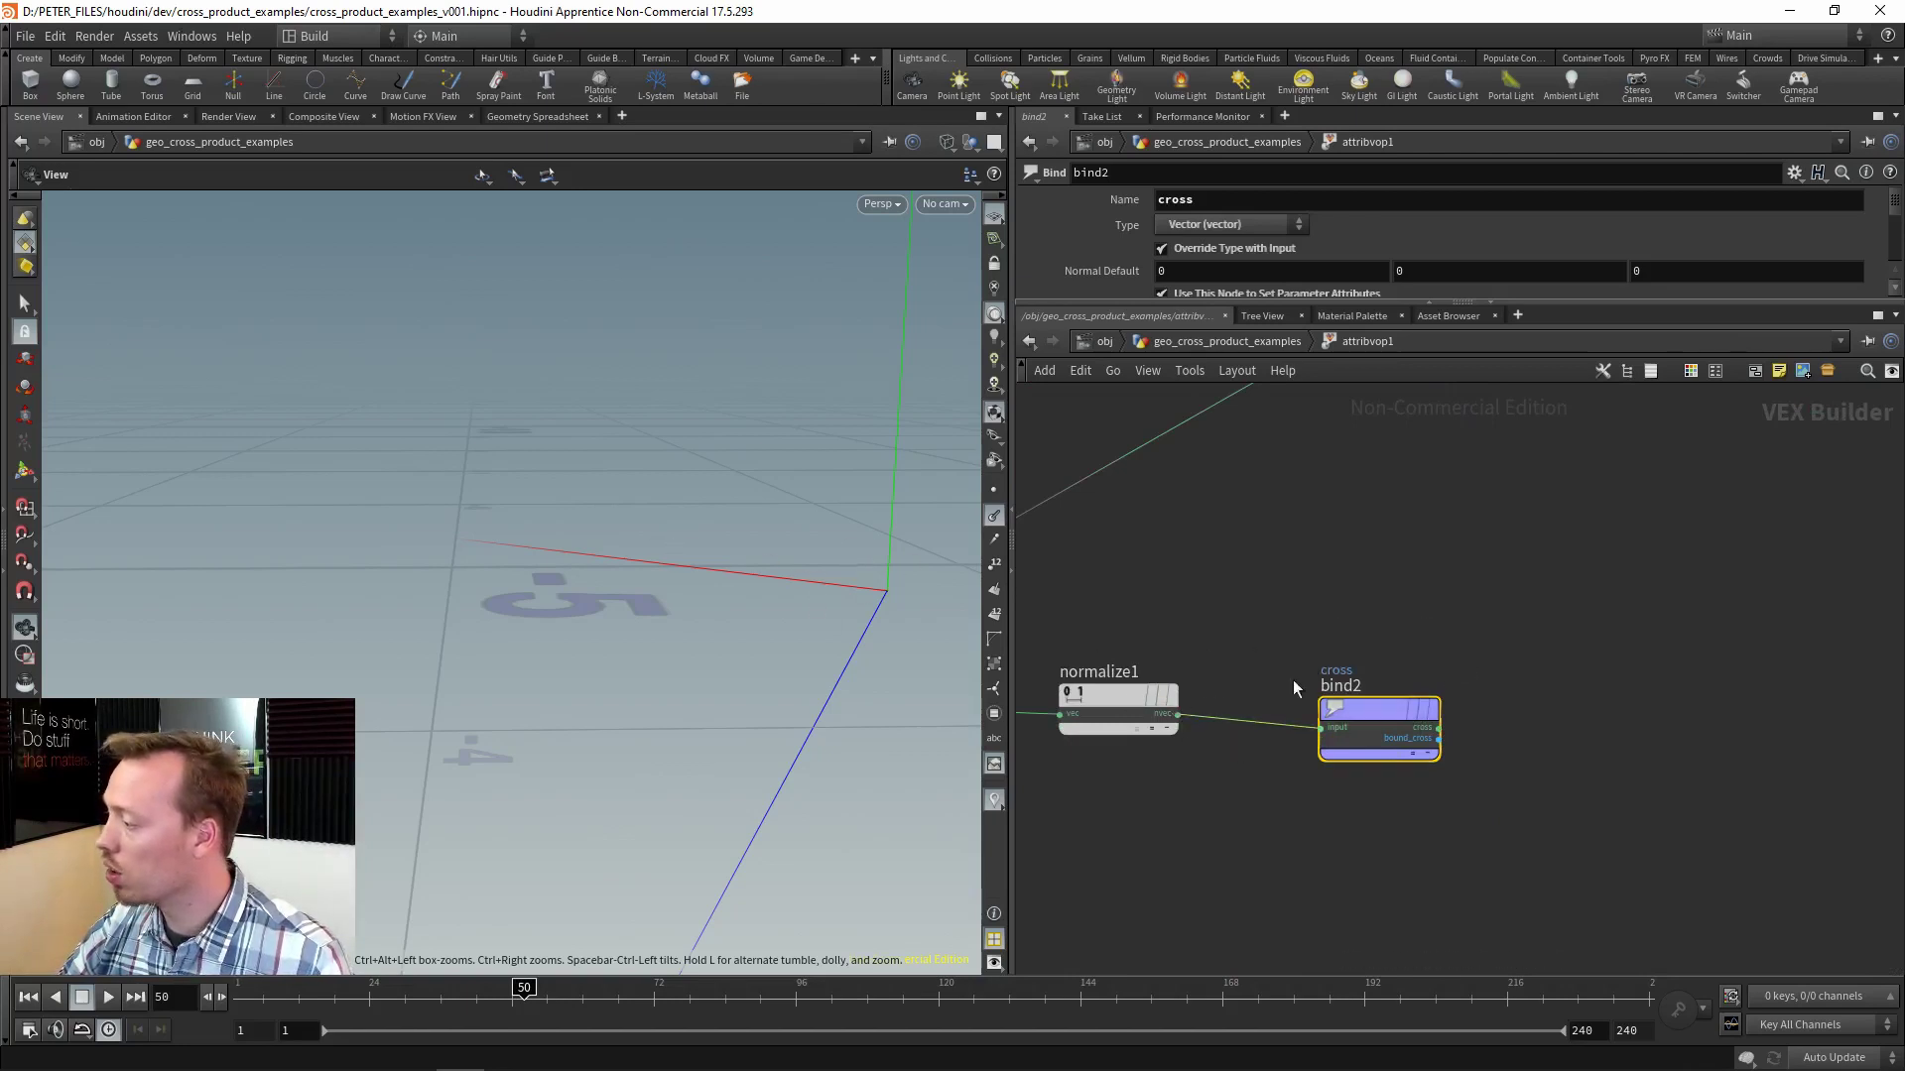
{"action": "middle_click_drag", "start_coordinate": [1502, 546], "coordinate": [1318, 695]}
{"action": "scroll", "coordinate": [1317, 694], "scroll_direction": "down", "scroll_amount": 1}
{"action": "scroll", "coordinate": [1317, 694], "scroll_direction": "down", "scroll_amount": 4}
{"action": "middle_click_drag", "start_coordinate": [1491, 628], "coordinate": [1335, 694]}
{"action": "scroll", "coordinate": [1348, 667], "scroll_direction": "up", "scroll_amount": 5}
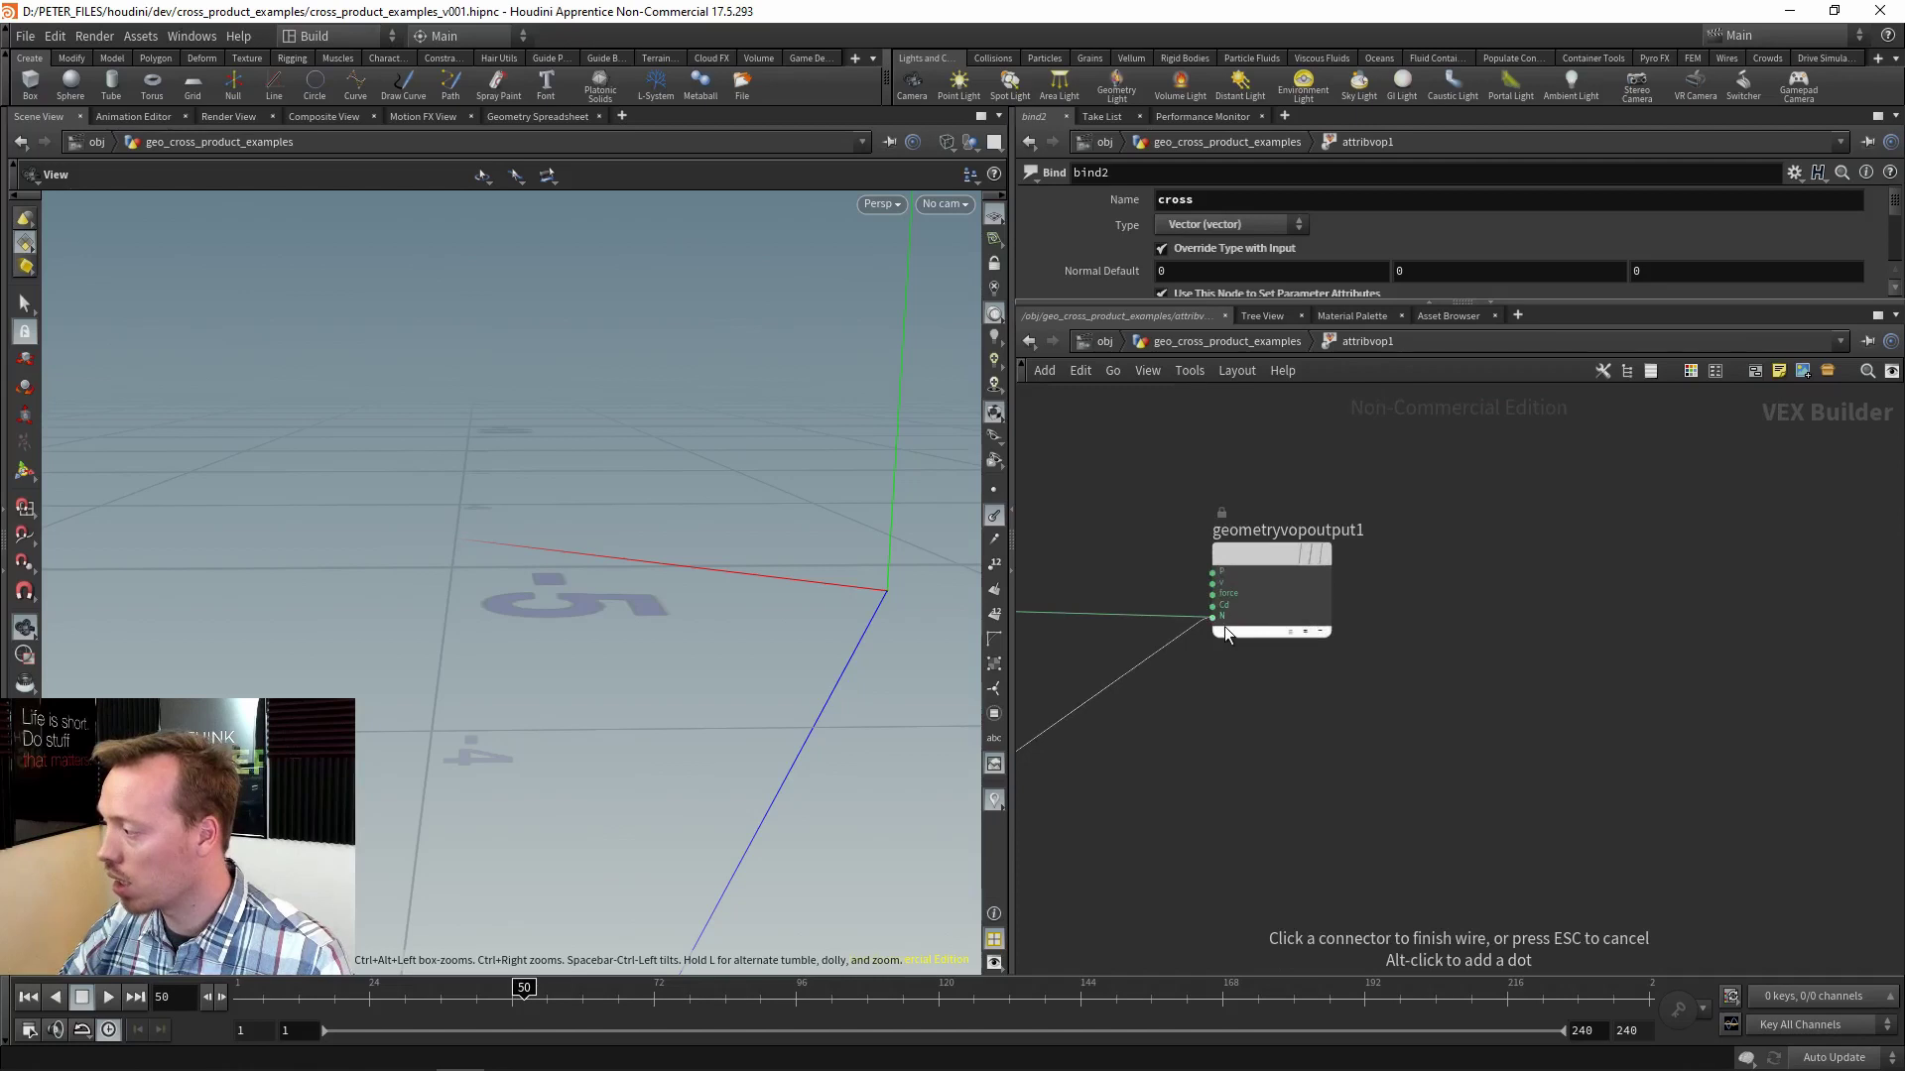
{"action": "left_click", "coordinate": [1222, 631]}
Display copytopoints1 in the geometry network with the viewport's vector overlays turned off and inspect the pig heads' orientation.
{"action": "scroll", "coordinate": [1449, 701], "scroll_direction": "down", "scroll_amount": 3}
{"action": "left_click", "coordinate": [996, 800]}
{"action": "middle_click_drag", "start_coordinate": [1533, 791], "coordinate": [1585, 726]}
{"action": "key", "text": "u"}
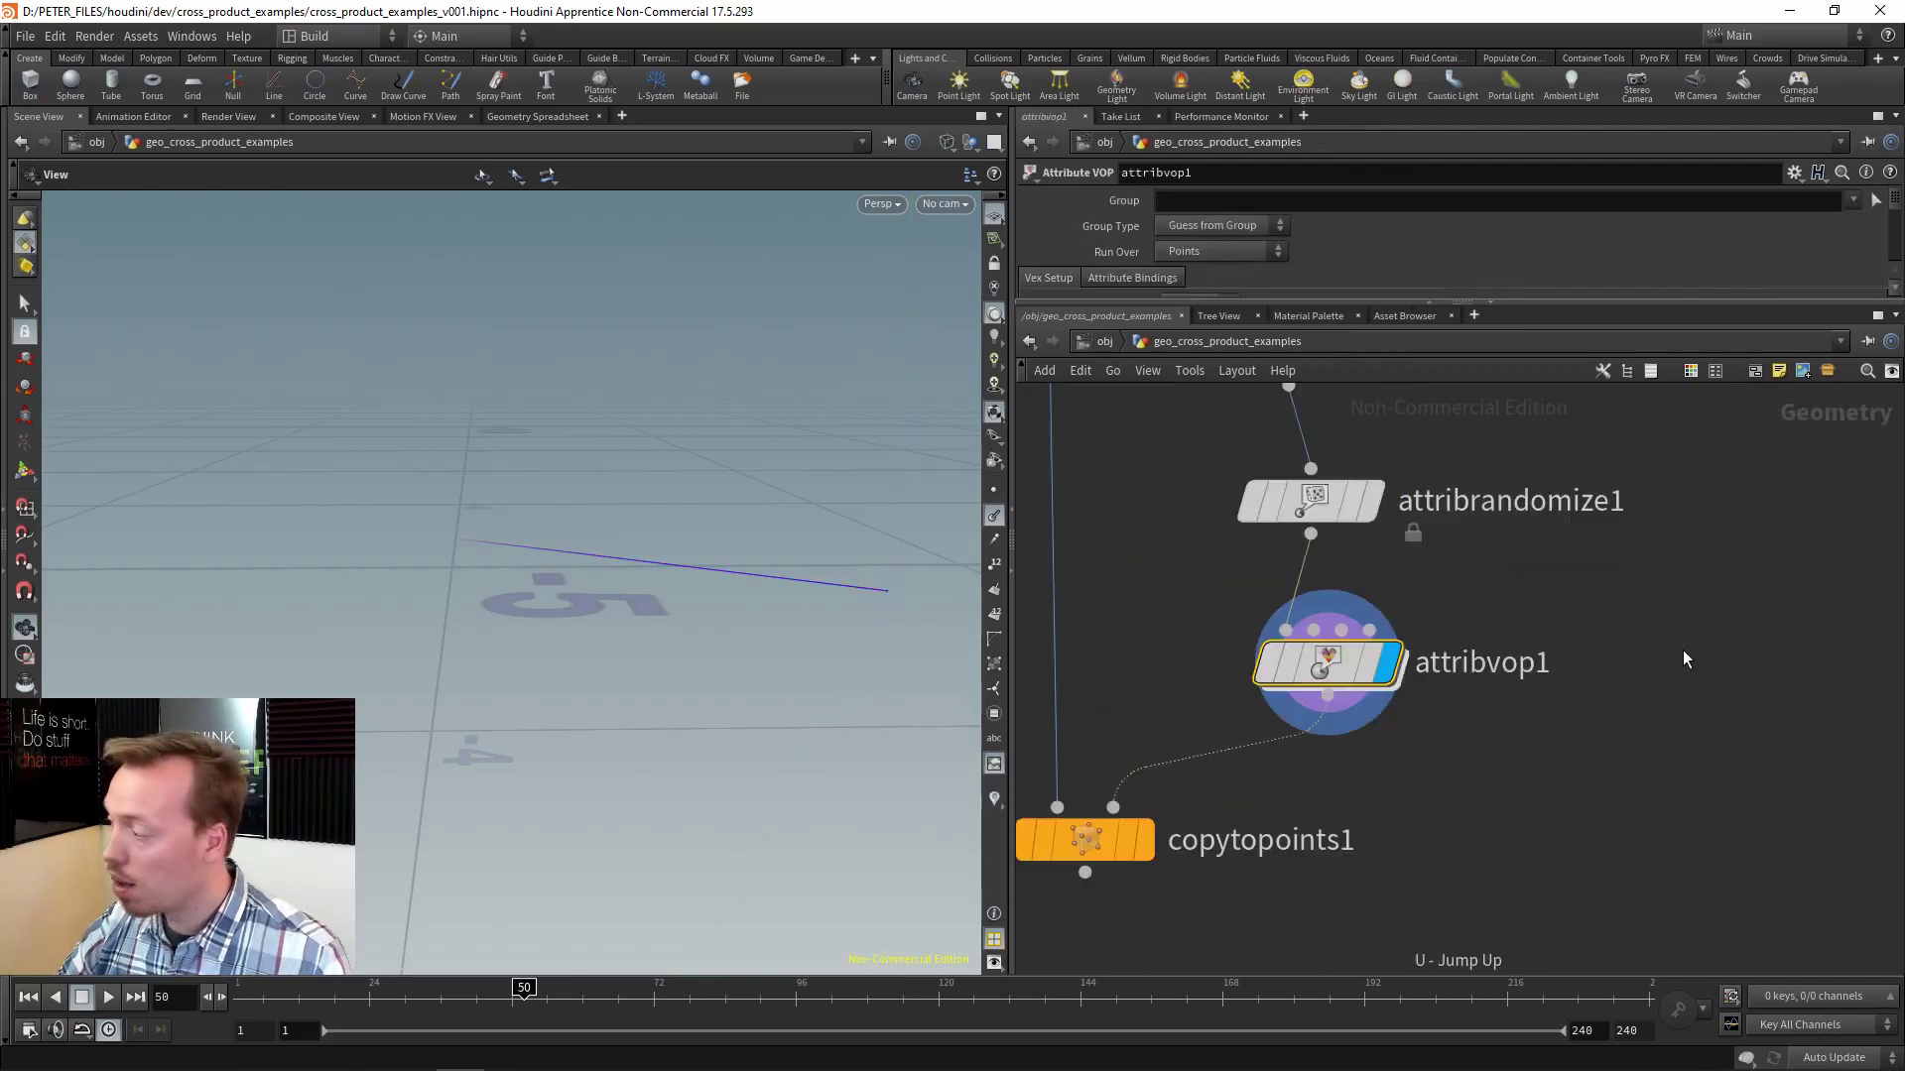
{"action": "left_click", "coordinate": [1345, 687]}
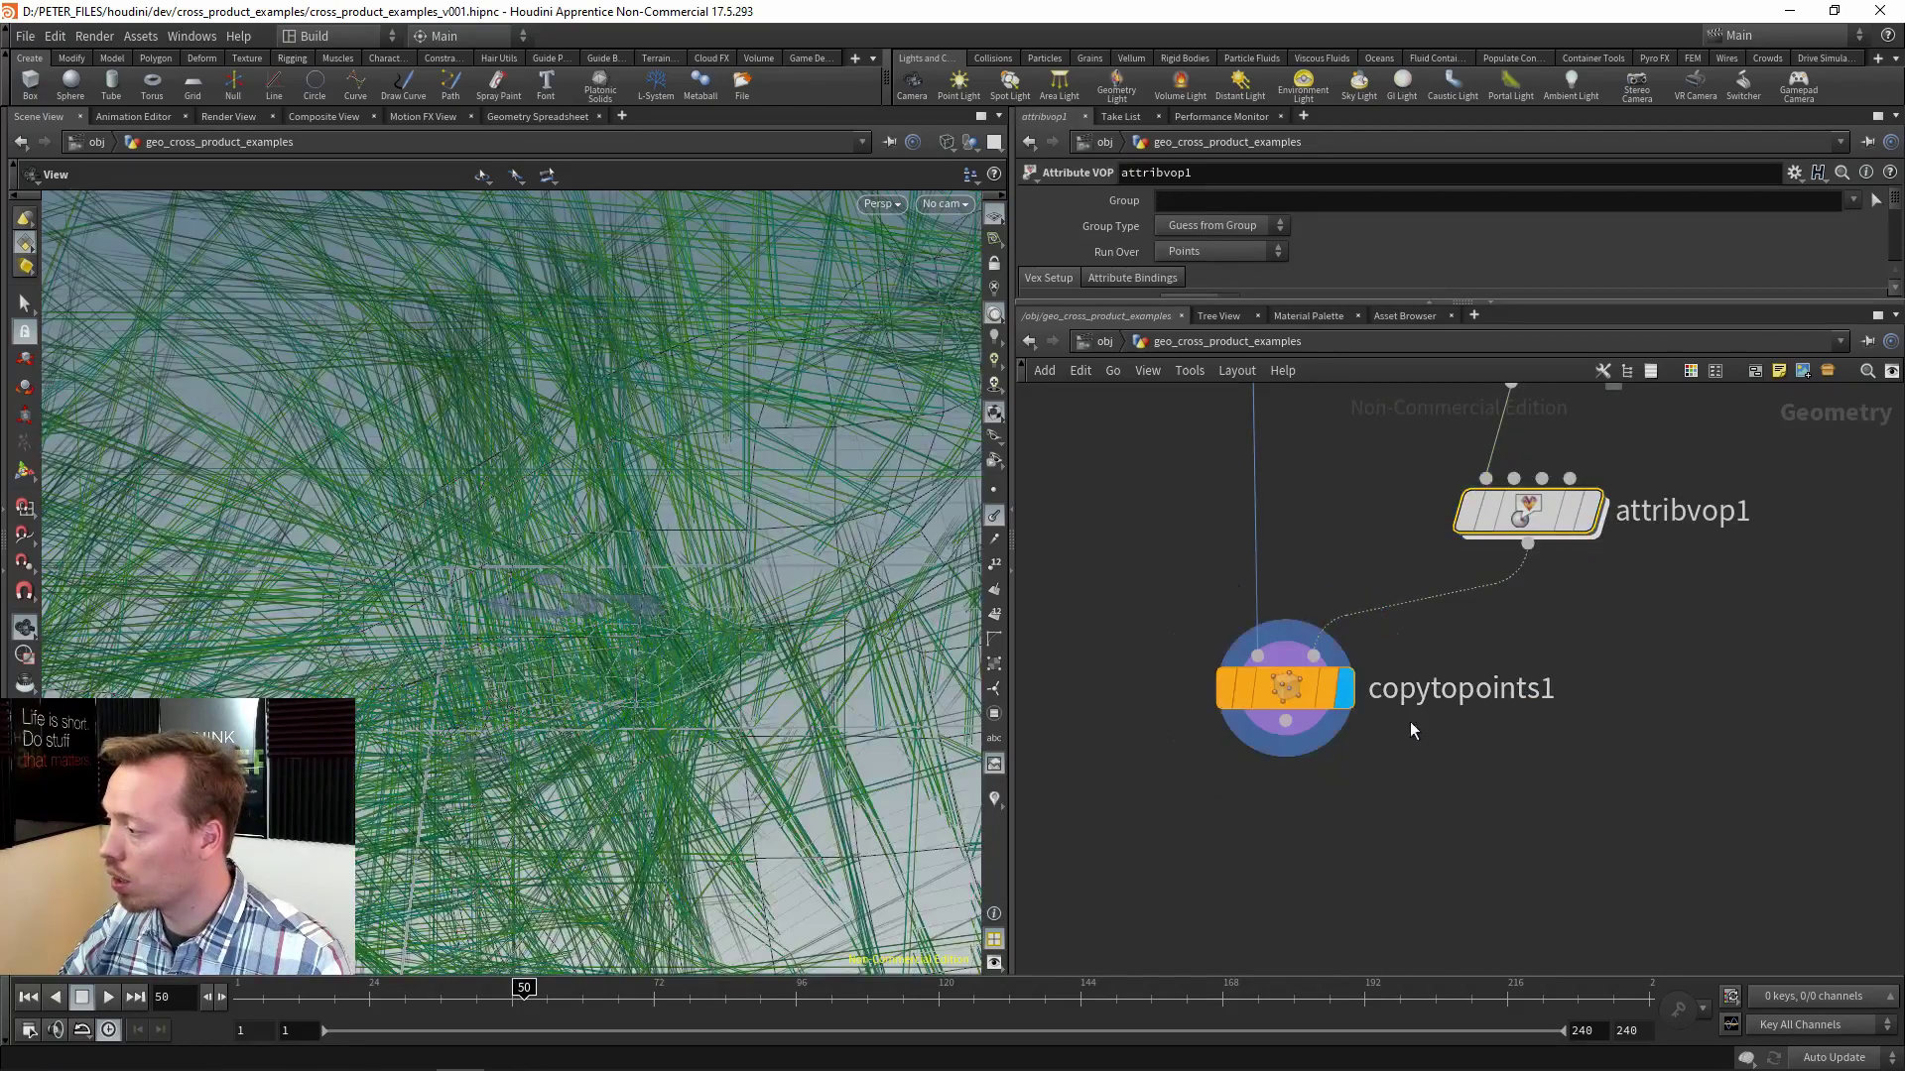
{"action": "left_click", "coordinate": [995, 516]}
{"action": "right_click_drag", "start_coordinate": [783, 489], "coordinate": [417, 532]}
{"action": "left_click_drag", "start_coordinate": [417, 532], "coordinate": [767, 661]}
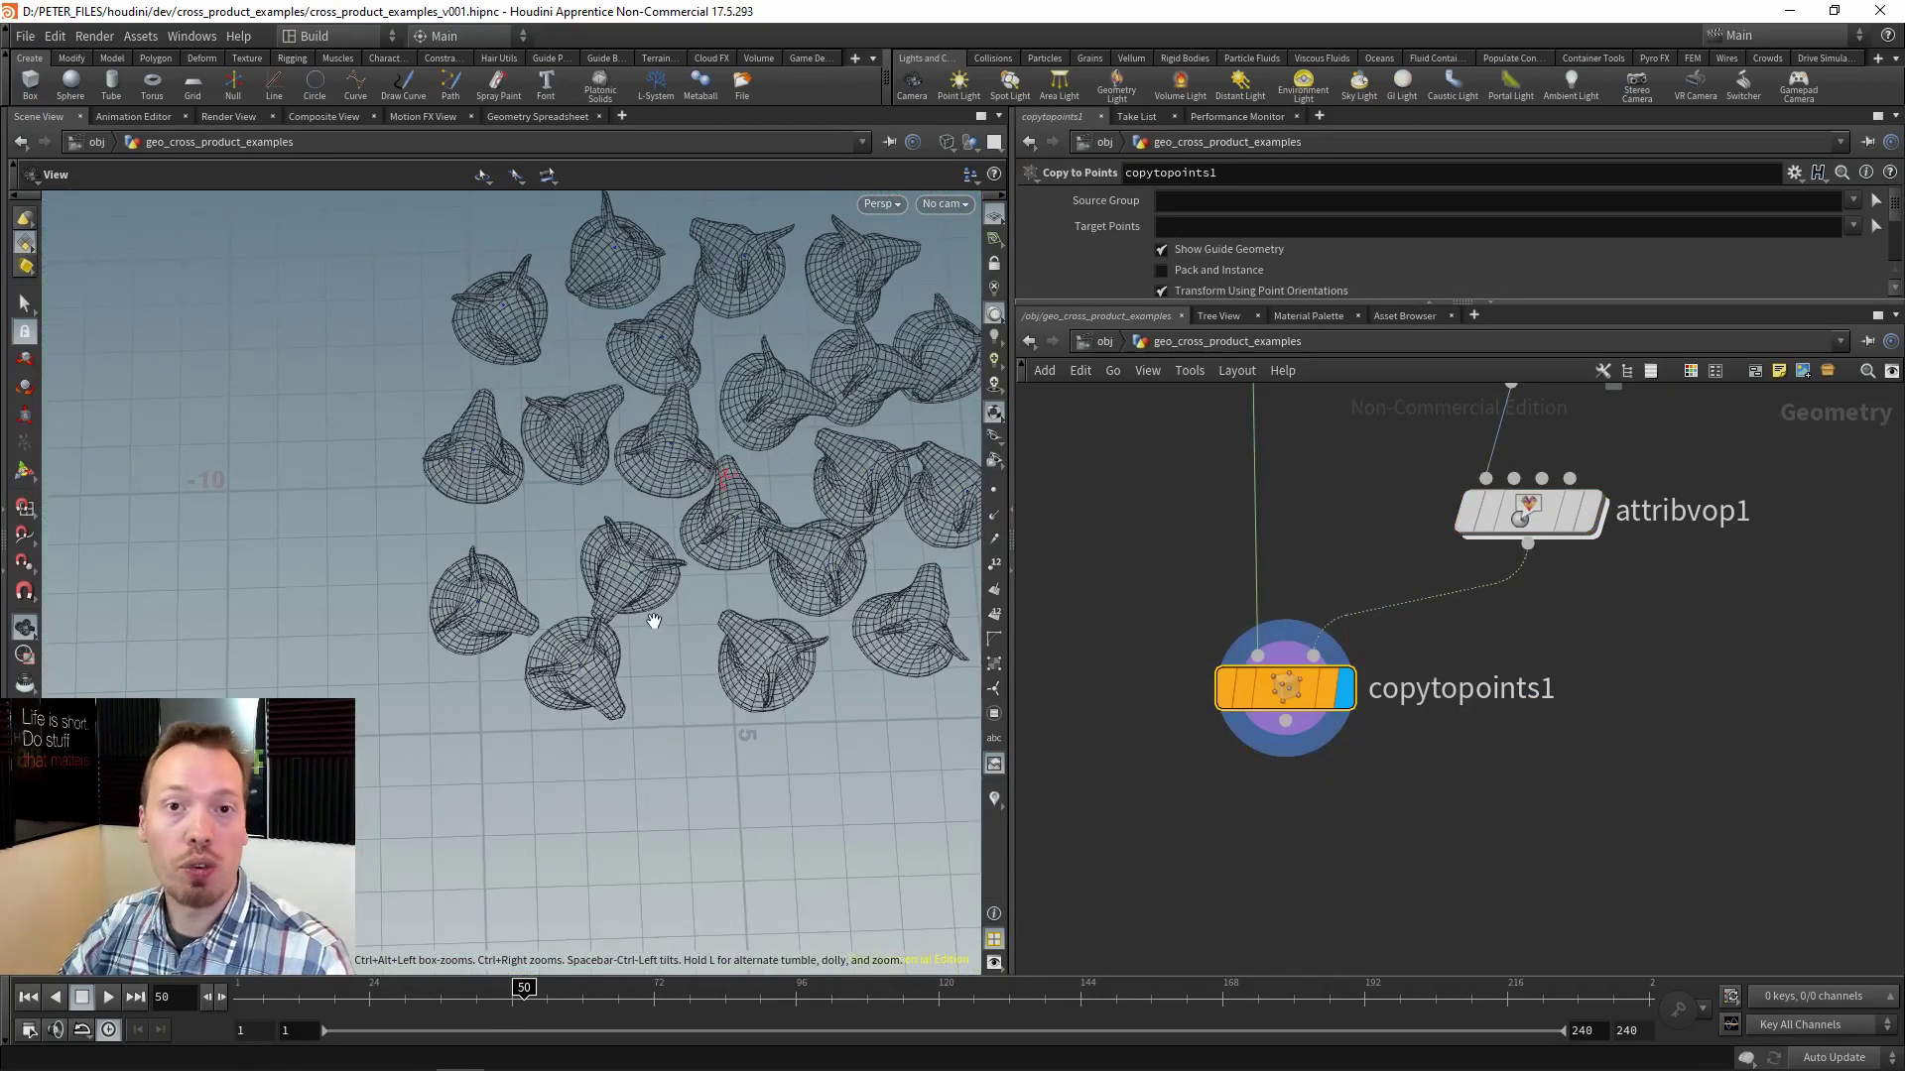
{"action": "left_click_drag", "start_coordinate": [652, 621], "coordinate": [557, 620]}
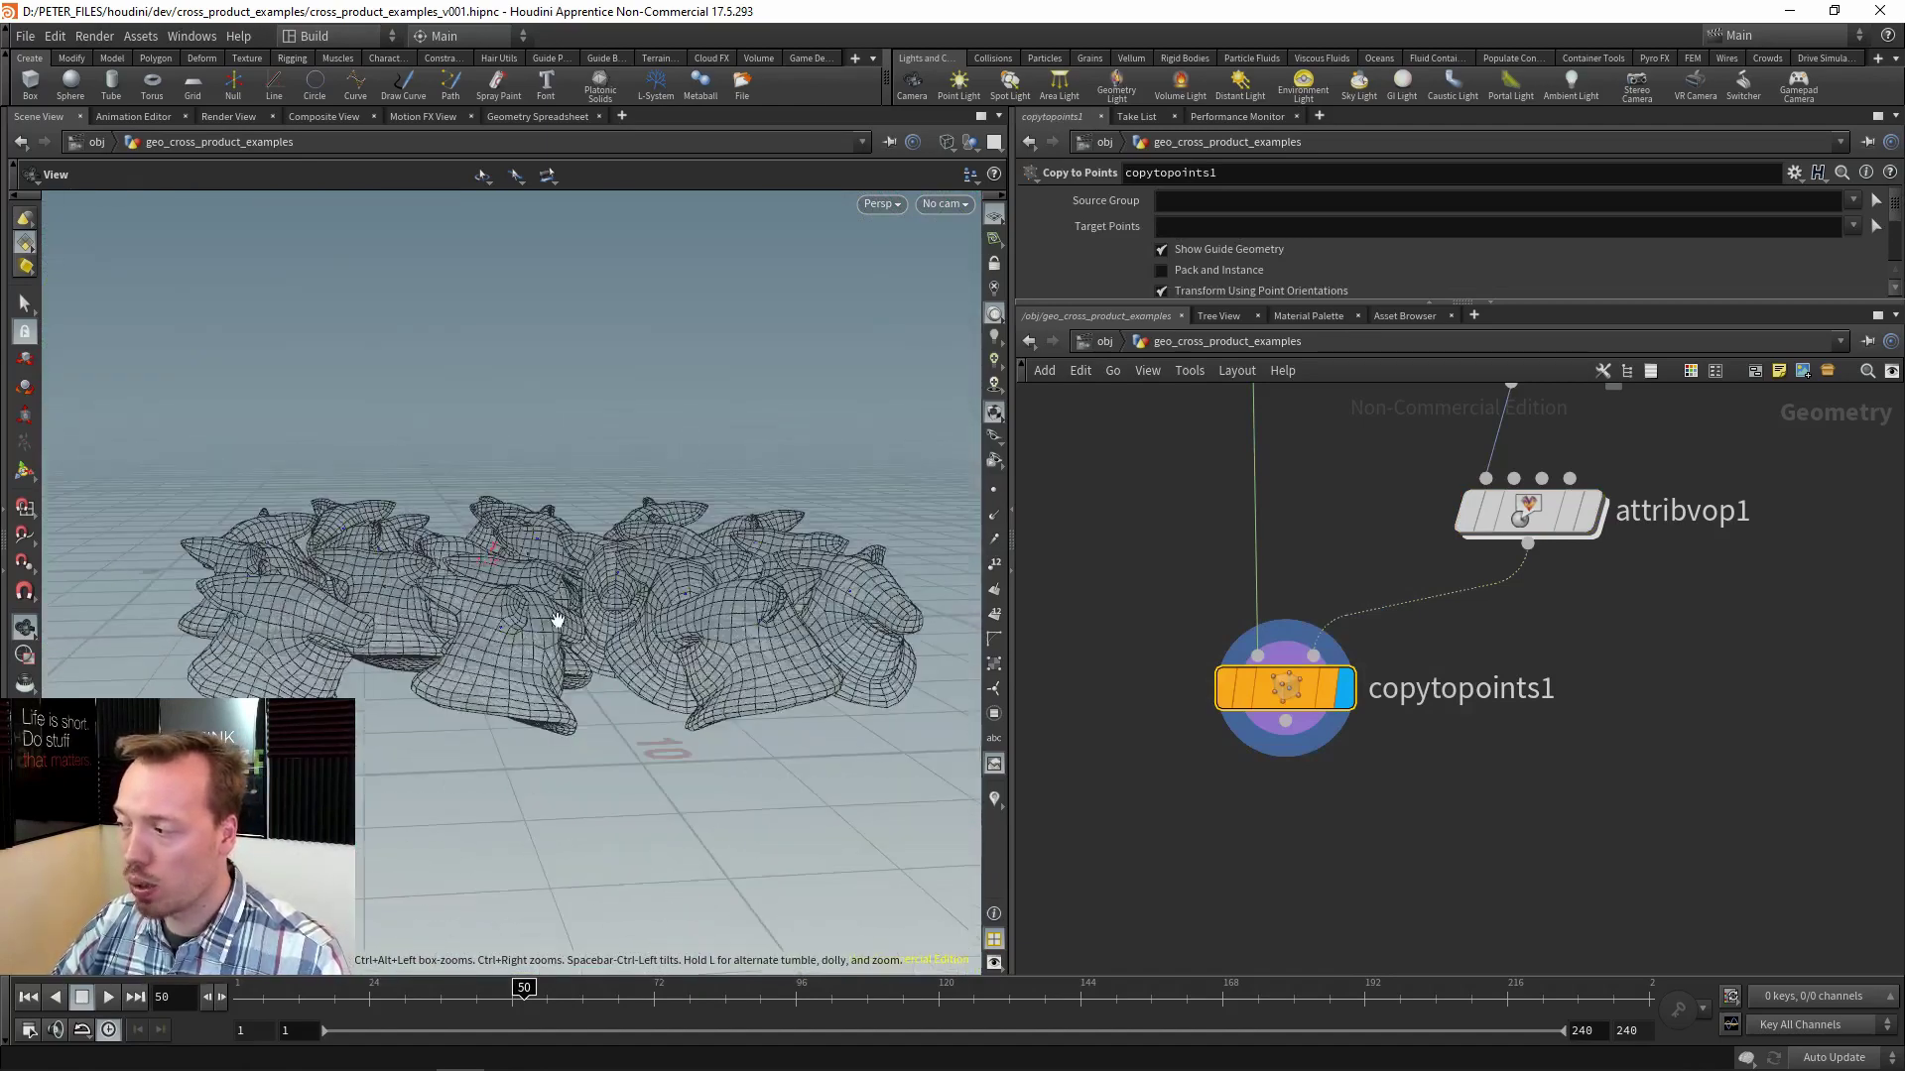
{"action": "left_click_drag", "start_coordinate": [437, 540], "coordinate": [589, 574]}
{"action": "left_click_drag", "start_coordinate": [358, 591], "coordinate": [585, 387]}
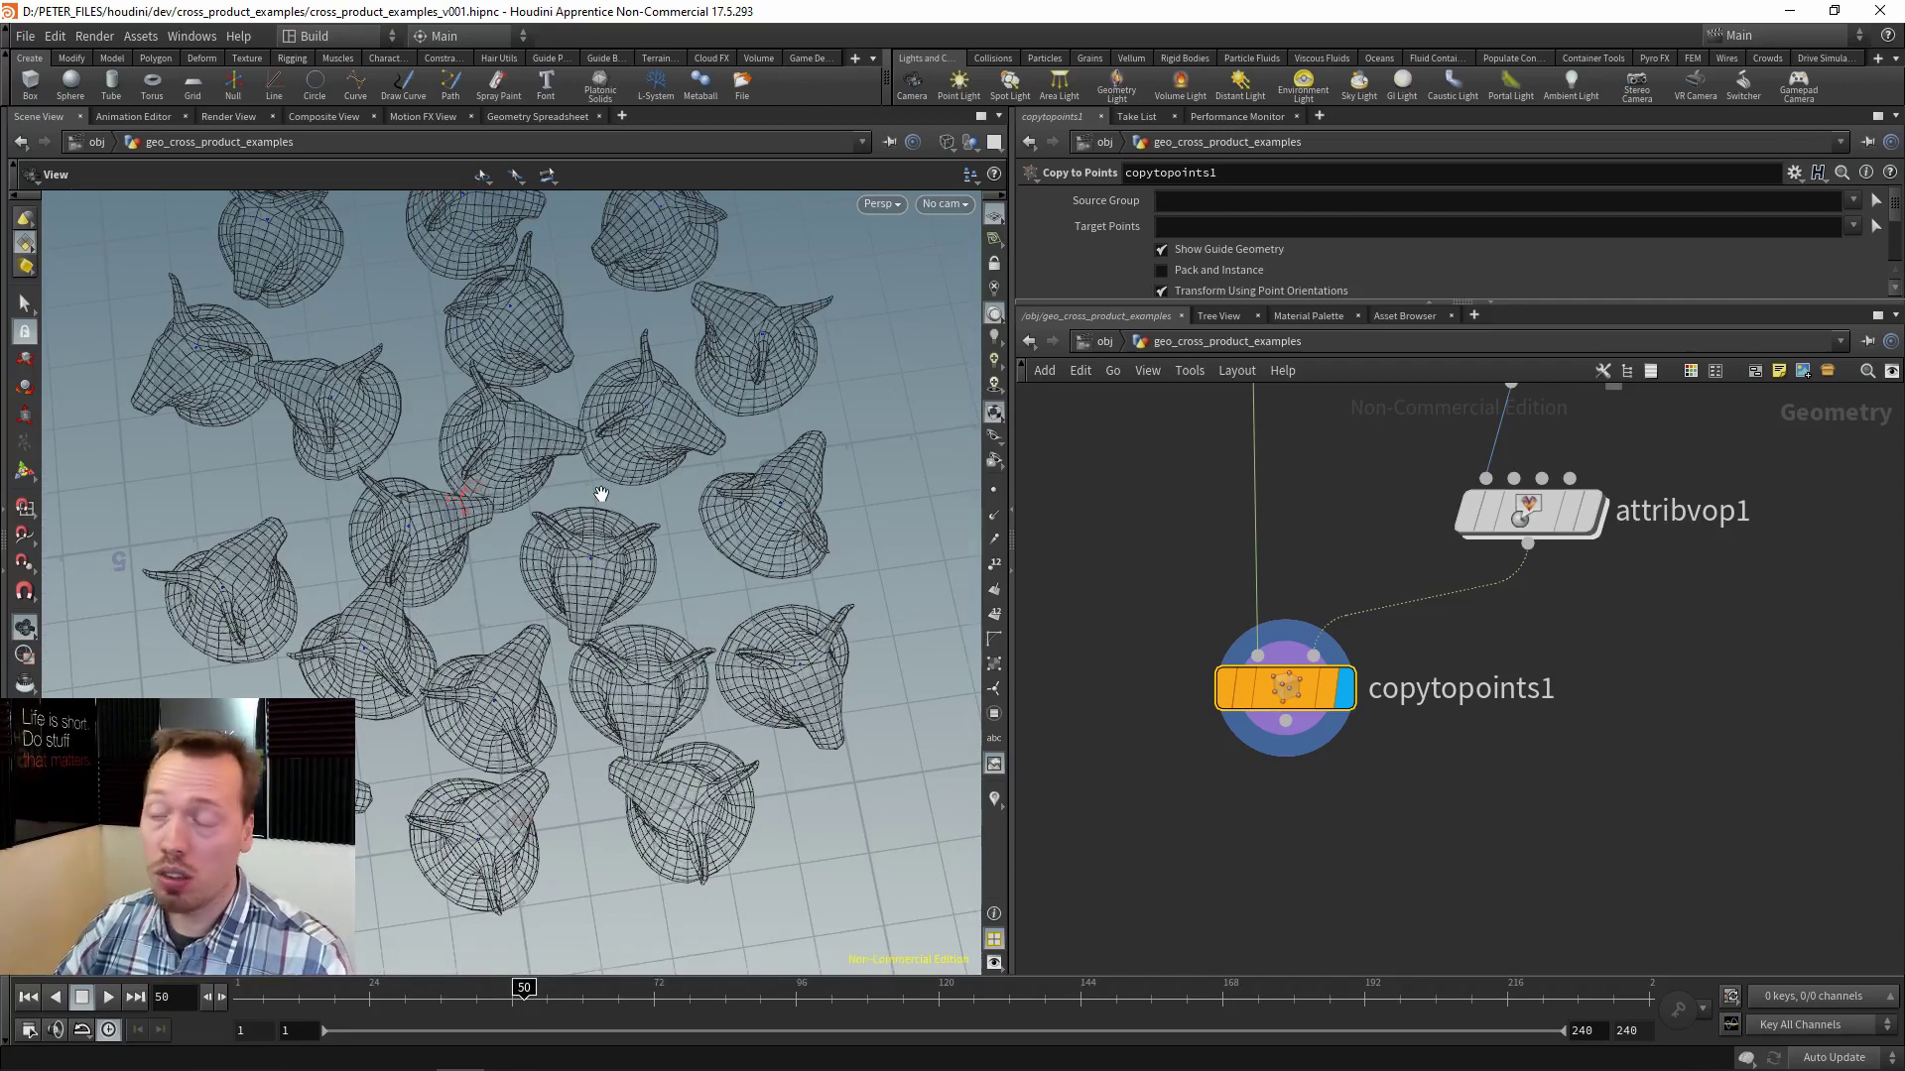
Set attribvop1's Angle (degrees) to 151.6 and reopen its VOP network.
{"action": "middle_click_drag", "start_coordinate": [1782, 537], "coordinate": [1592, 677]}
{"action": "left_click_drag", "start_coordinate": [1613, 593], "coordinate": [1264, 737]}
{"action": "left_click_drag", "start_coordinate": [1533, 301], "coordinate": [1514, 650]}
{"action": "left_click_drag", "start_coordinate": [1551, 518], "coordinate": [1477, 523]}
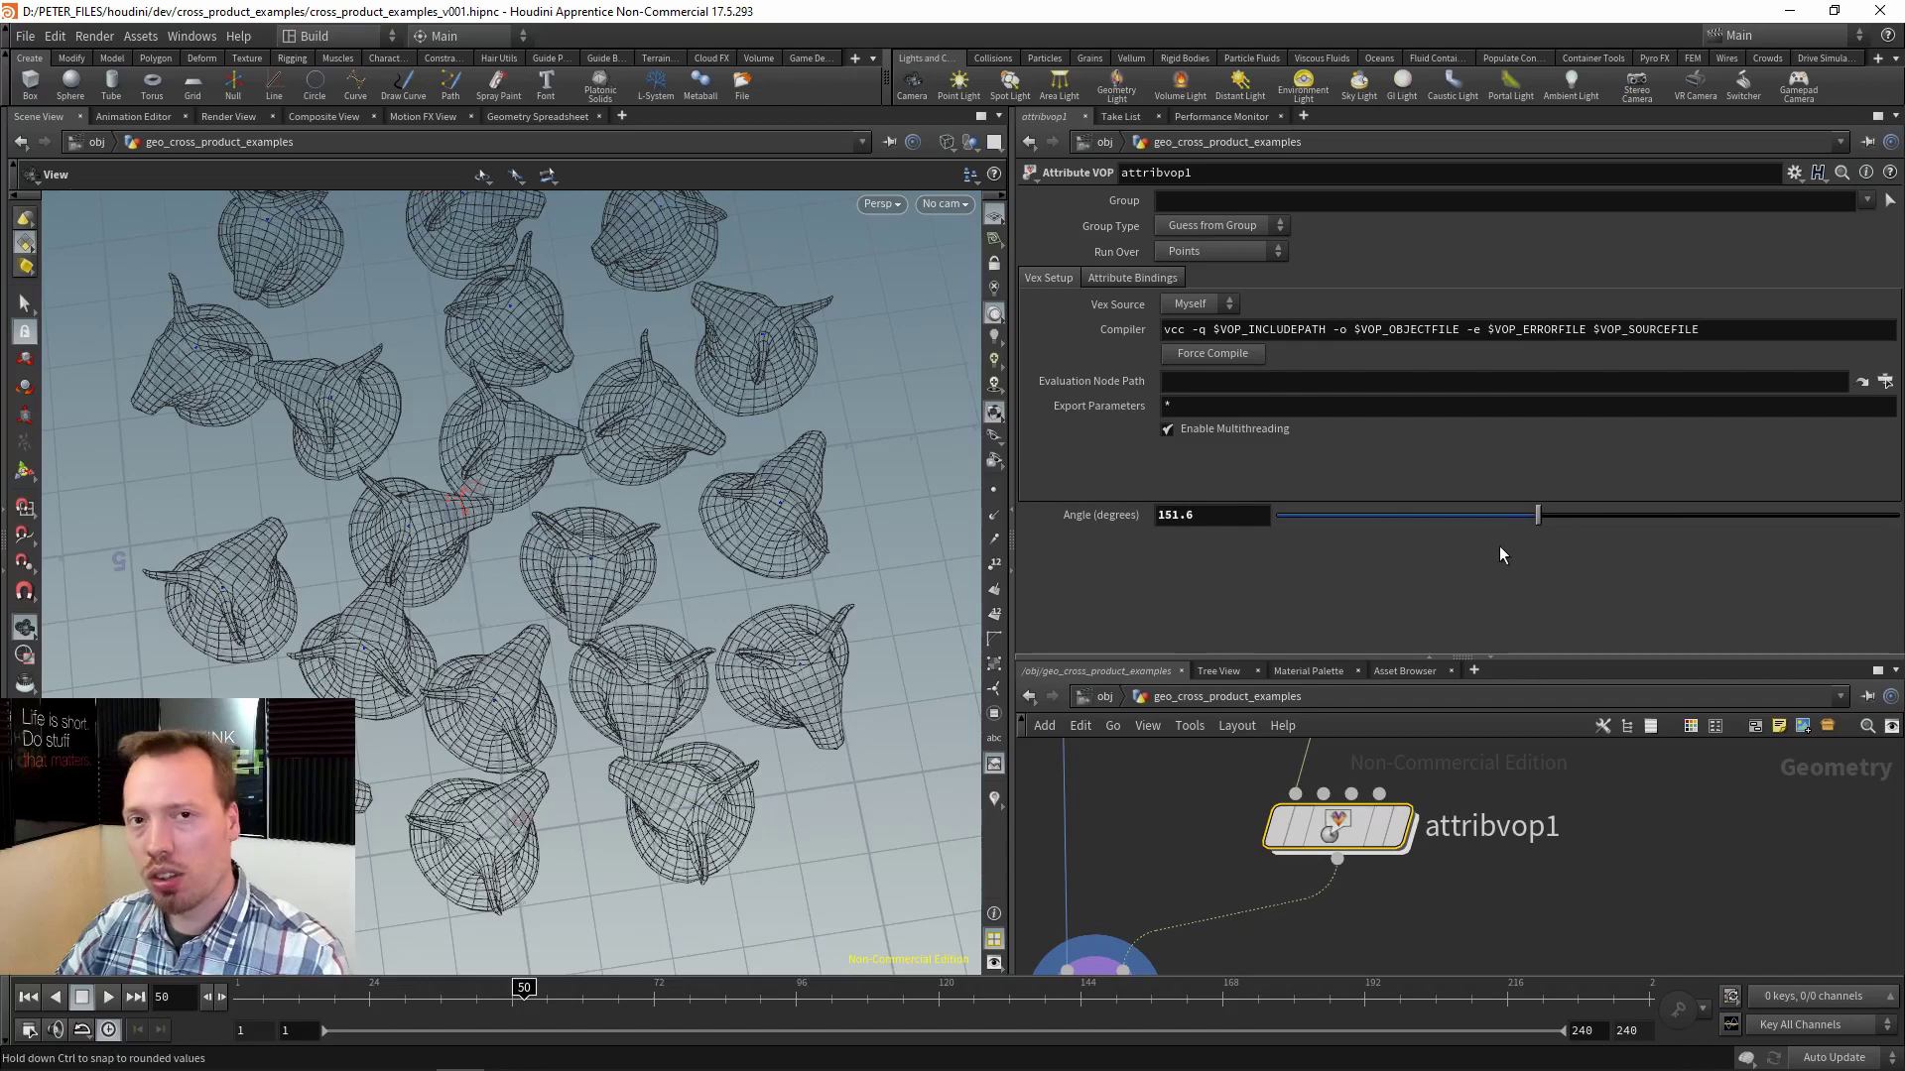
{"action": "left_click_drag", "start_coordinate": [1566, 661], "coordinate": [1567, 396]}
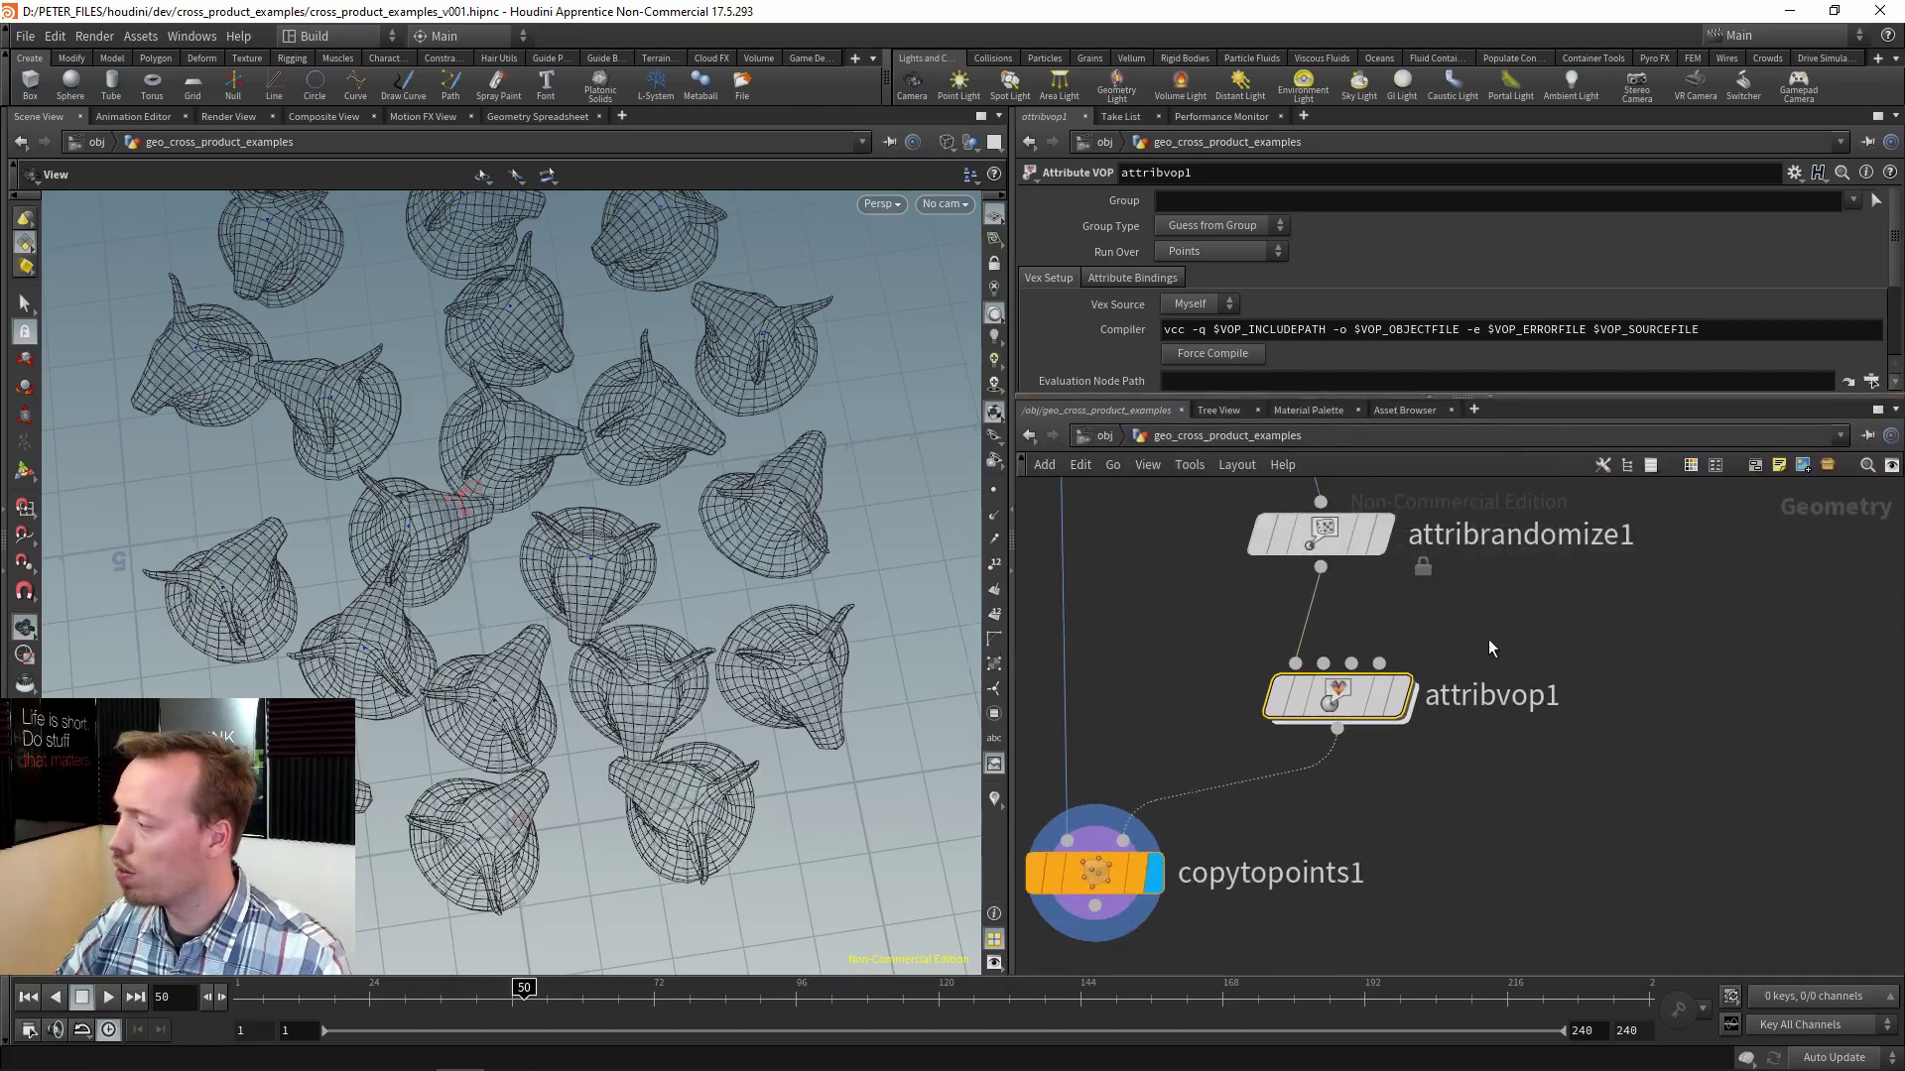
{"action": "key", "text": "Return"}
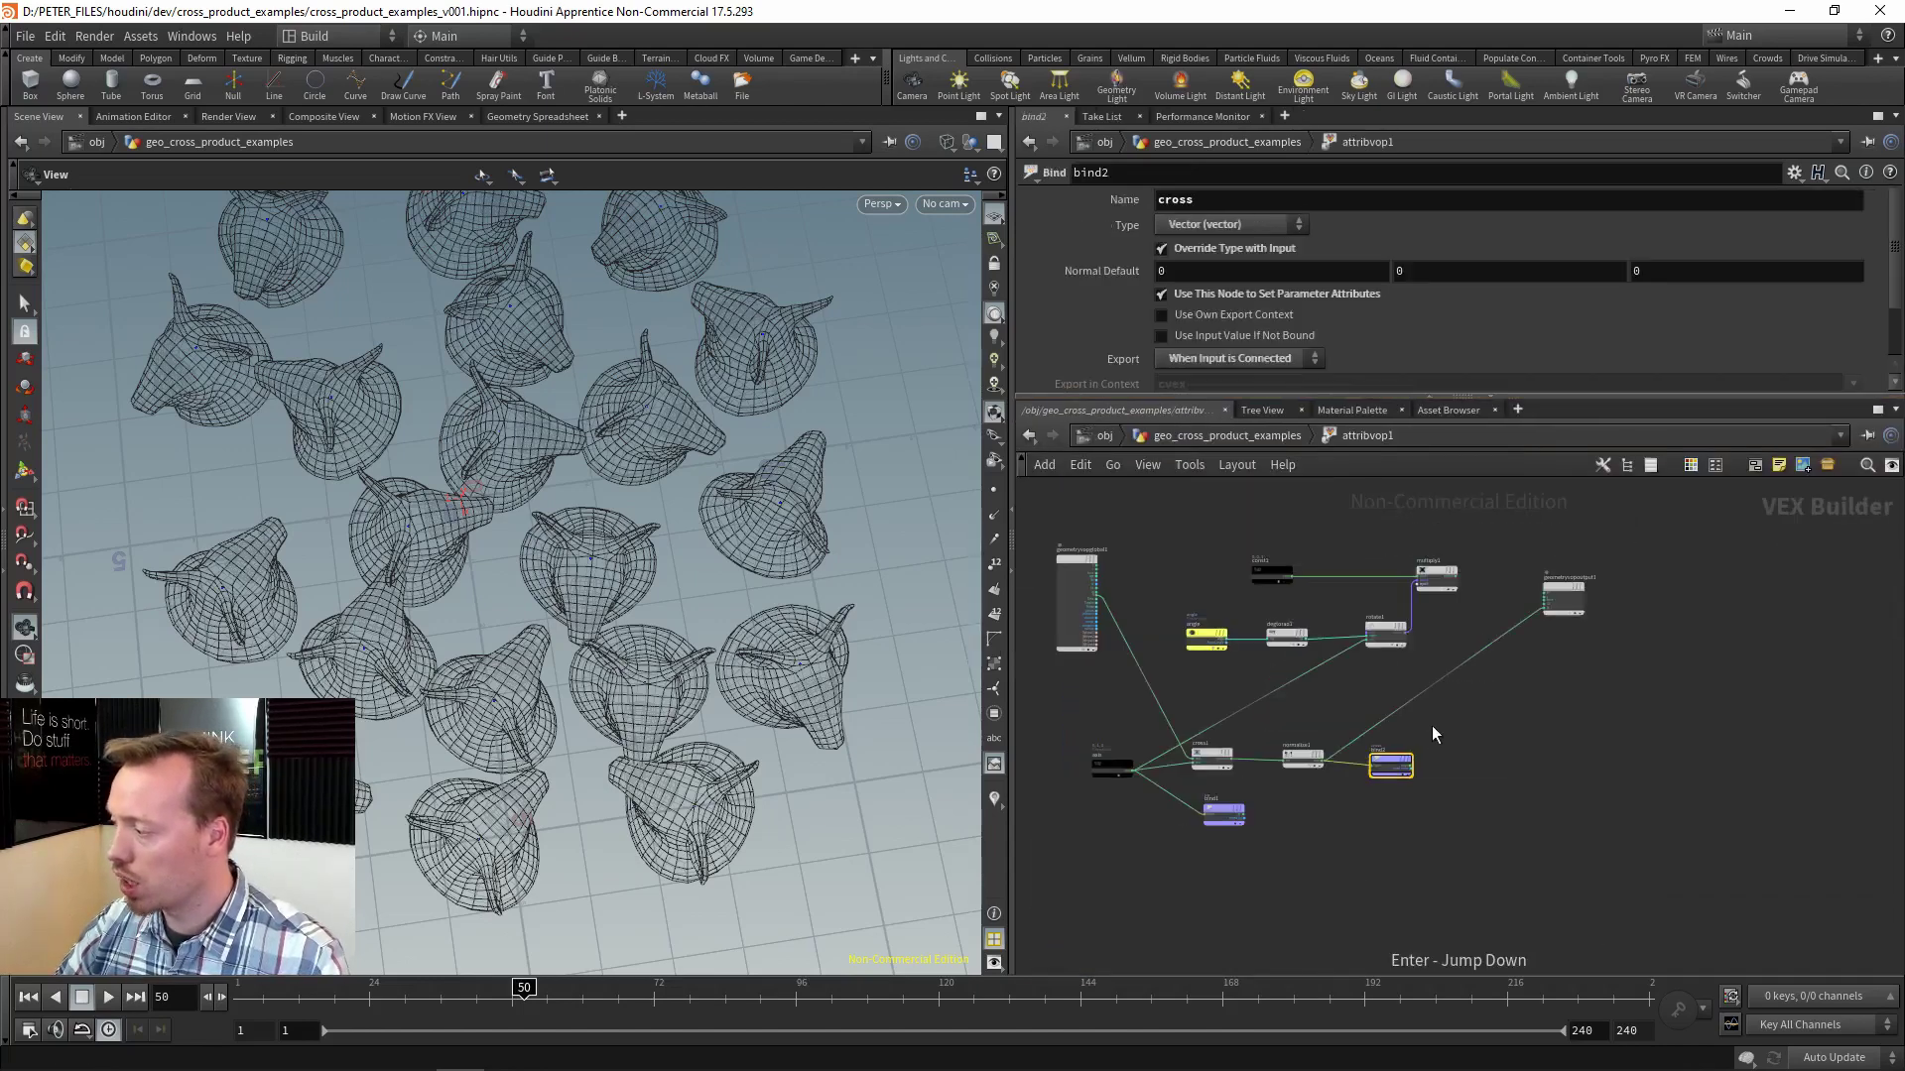
Connect normalize1's output to the first input of multiply1 in place of the constant vector.
{"action": "scroll", "coordinate": [1431, 724], "scroll_direction": "up", "scroll_amount": 5}
{"action": "middle_click_drag", "start_coordinate": [1183, 831], "coordinate": [1220, 693]}
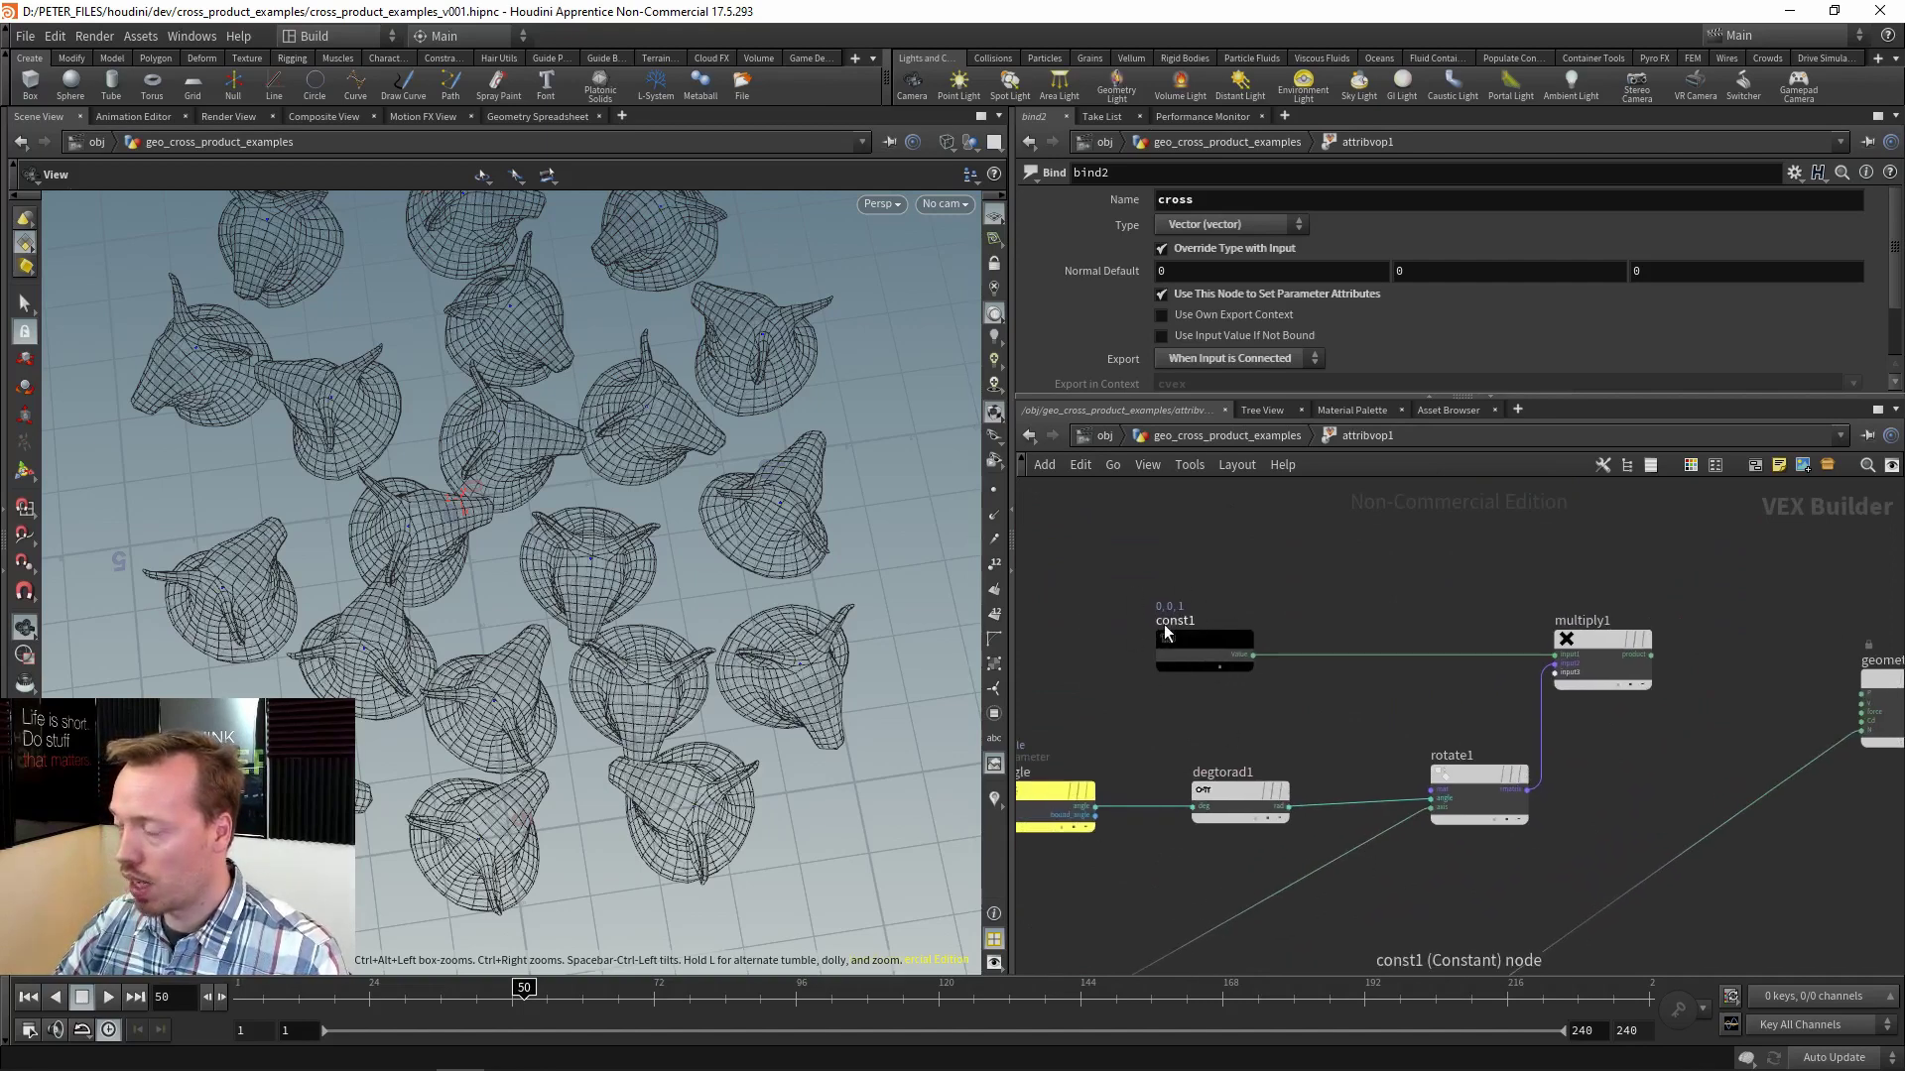
{"action": "middle_click_drag", "start_coordinate": [1387, 878], "coordinate": [1216, 746]}
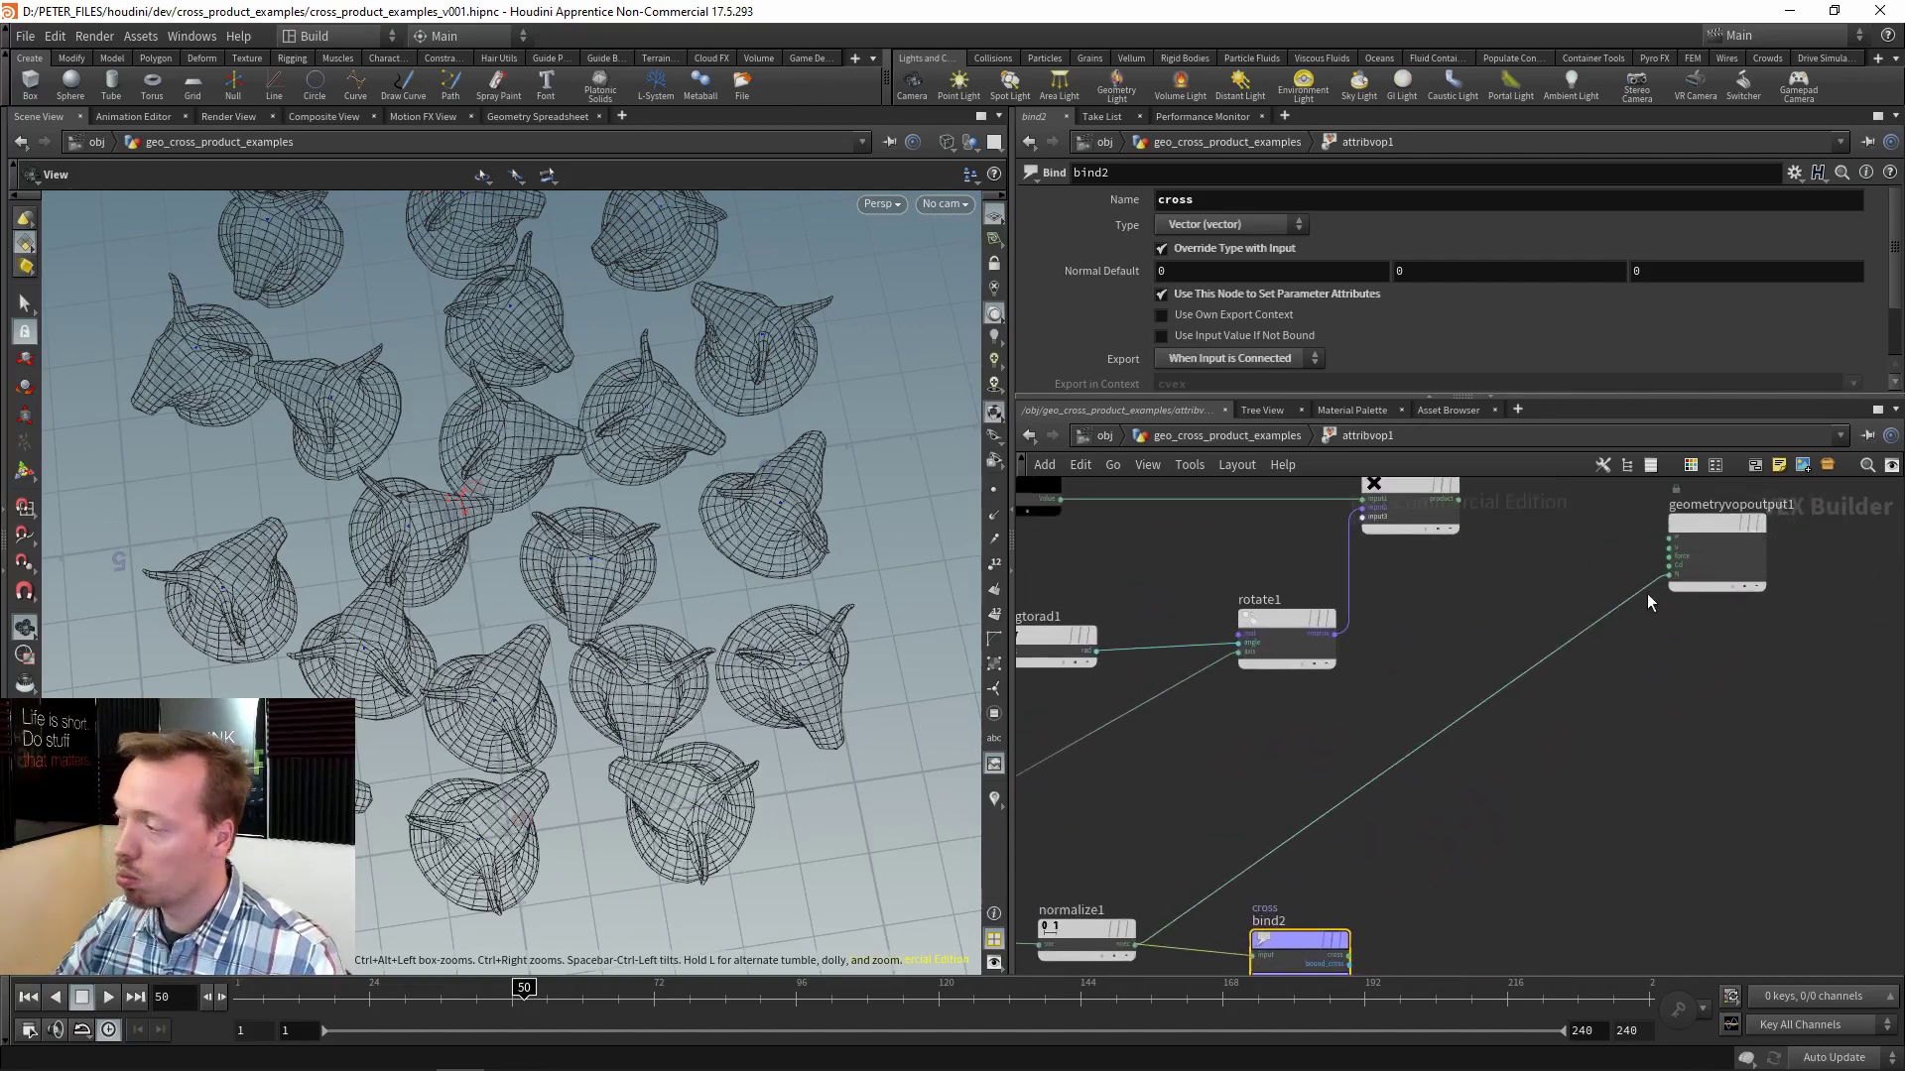
{"action": "middle_click_drag", "start_coordinate": [1342, 876], "coordinate": [1435, 716]}
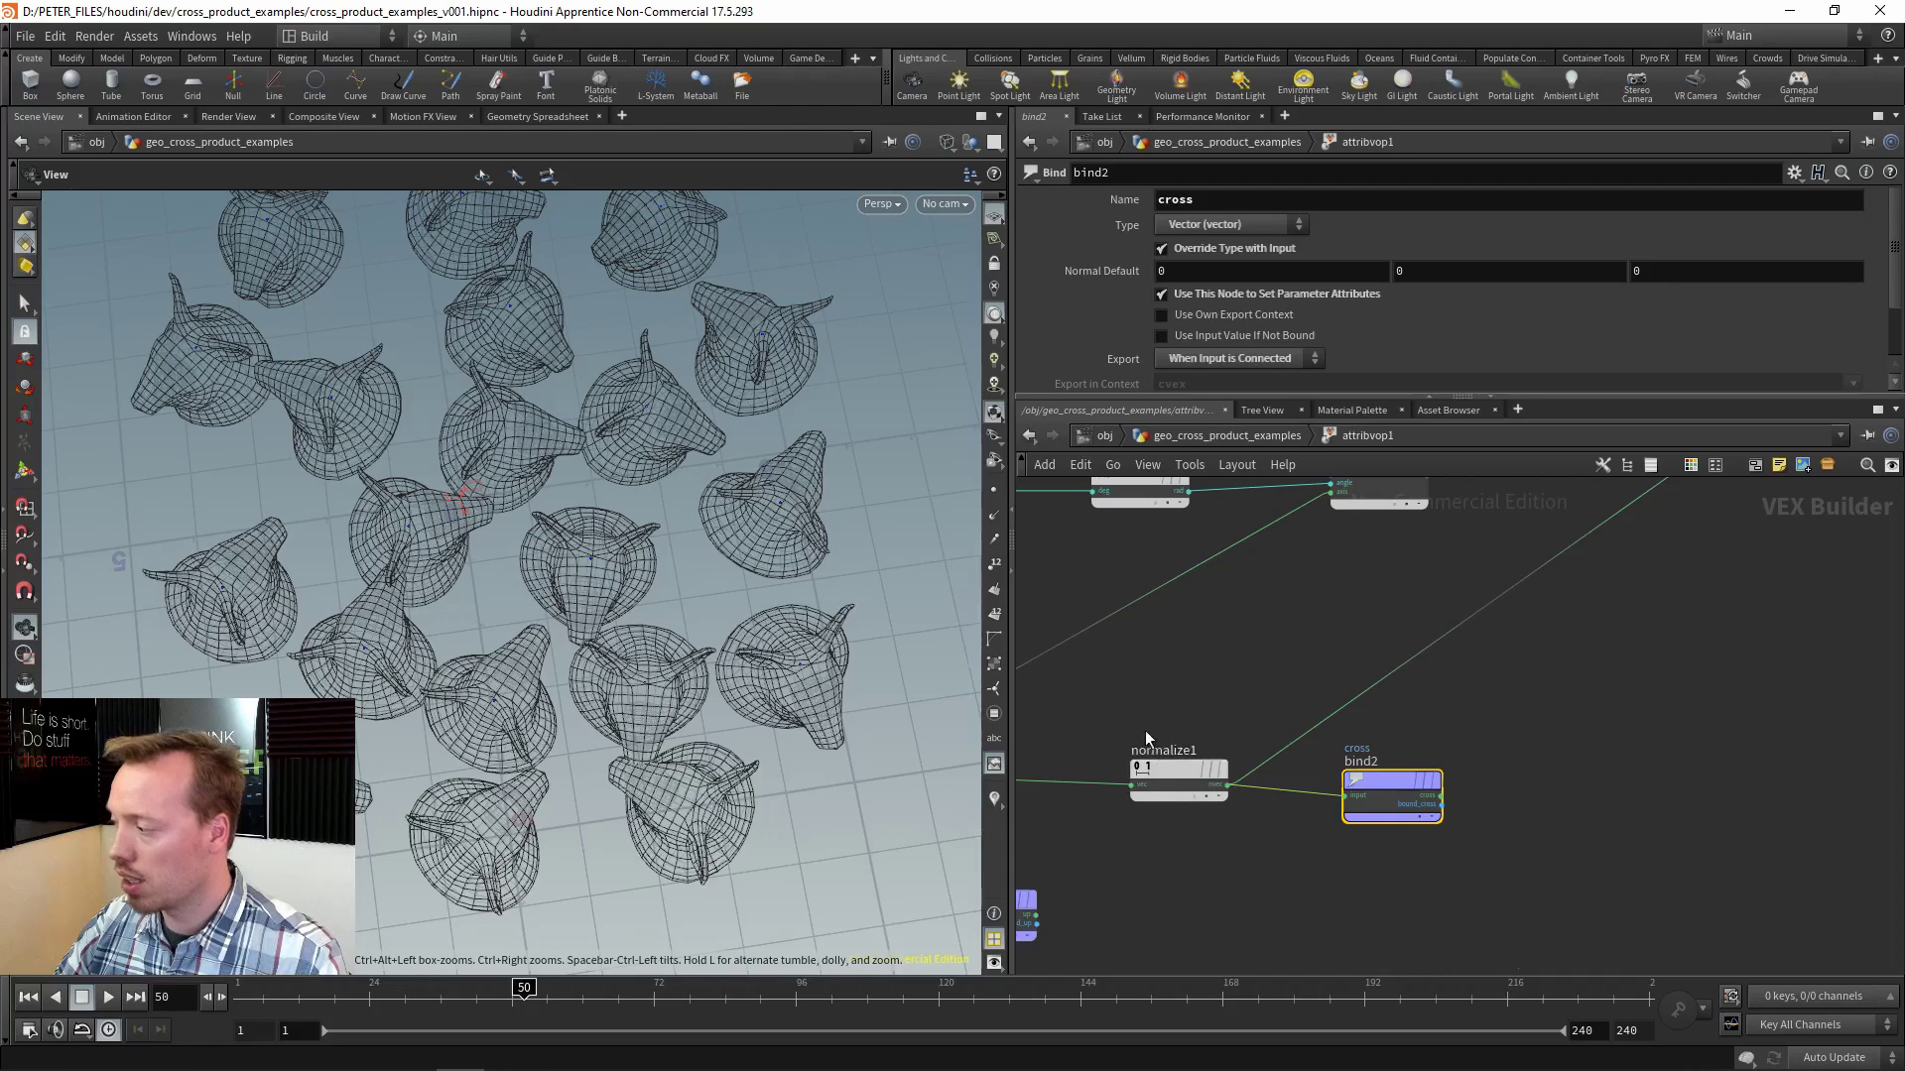
{"action": "middle_click_drag", "start_coordinate": [1145, 730], "coordinate": [1397, 669]}
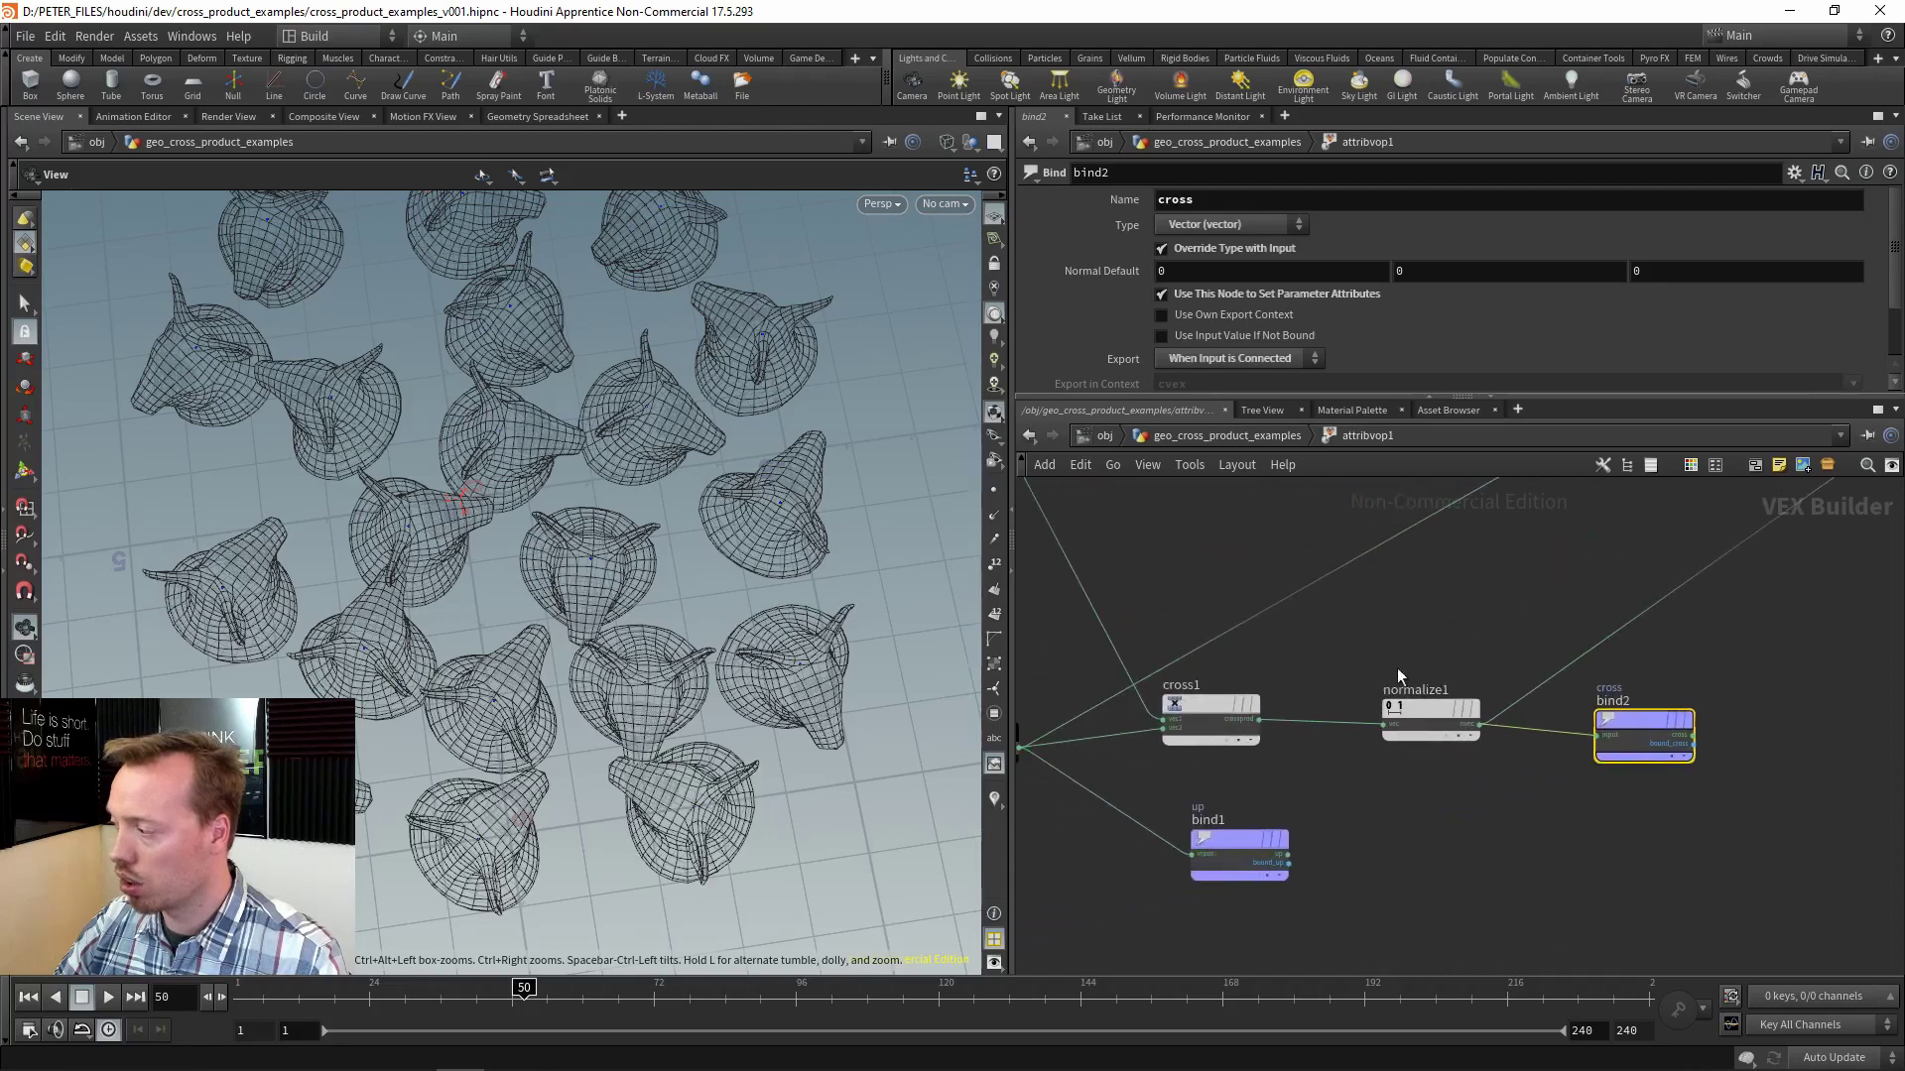
{"action": "left_click", "coordinate": [1480, 732]}
{"action": "middle_click_drag", "start_coordinate": [1539, 616], "coordinate": [1383, 973]}
{"action": "middle_click_drag", "start_coordinate": [1435, 693], "coordinate": [1561, 775]}
{"action": "scroll", "coordinate": [1181, 749], "scroll_direction": "up", "scroll_amount": 3}
{"action": "left_click", "coordinate": [1308, 686]}
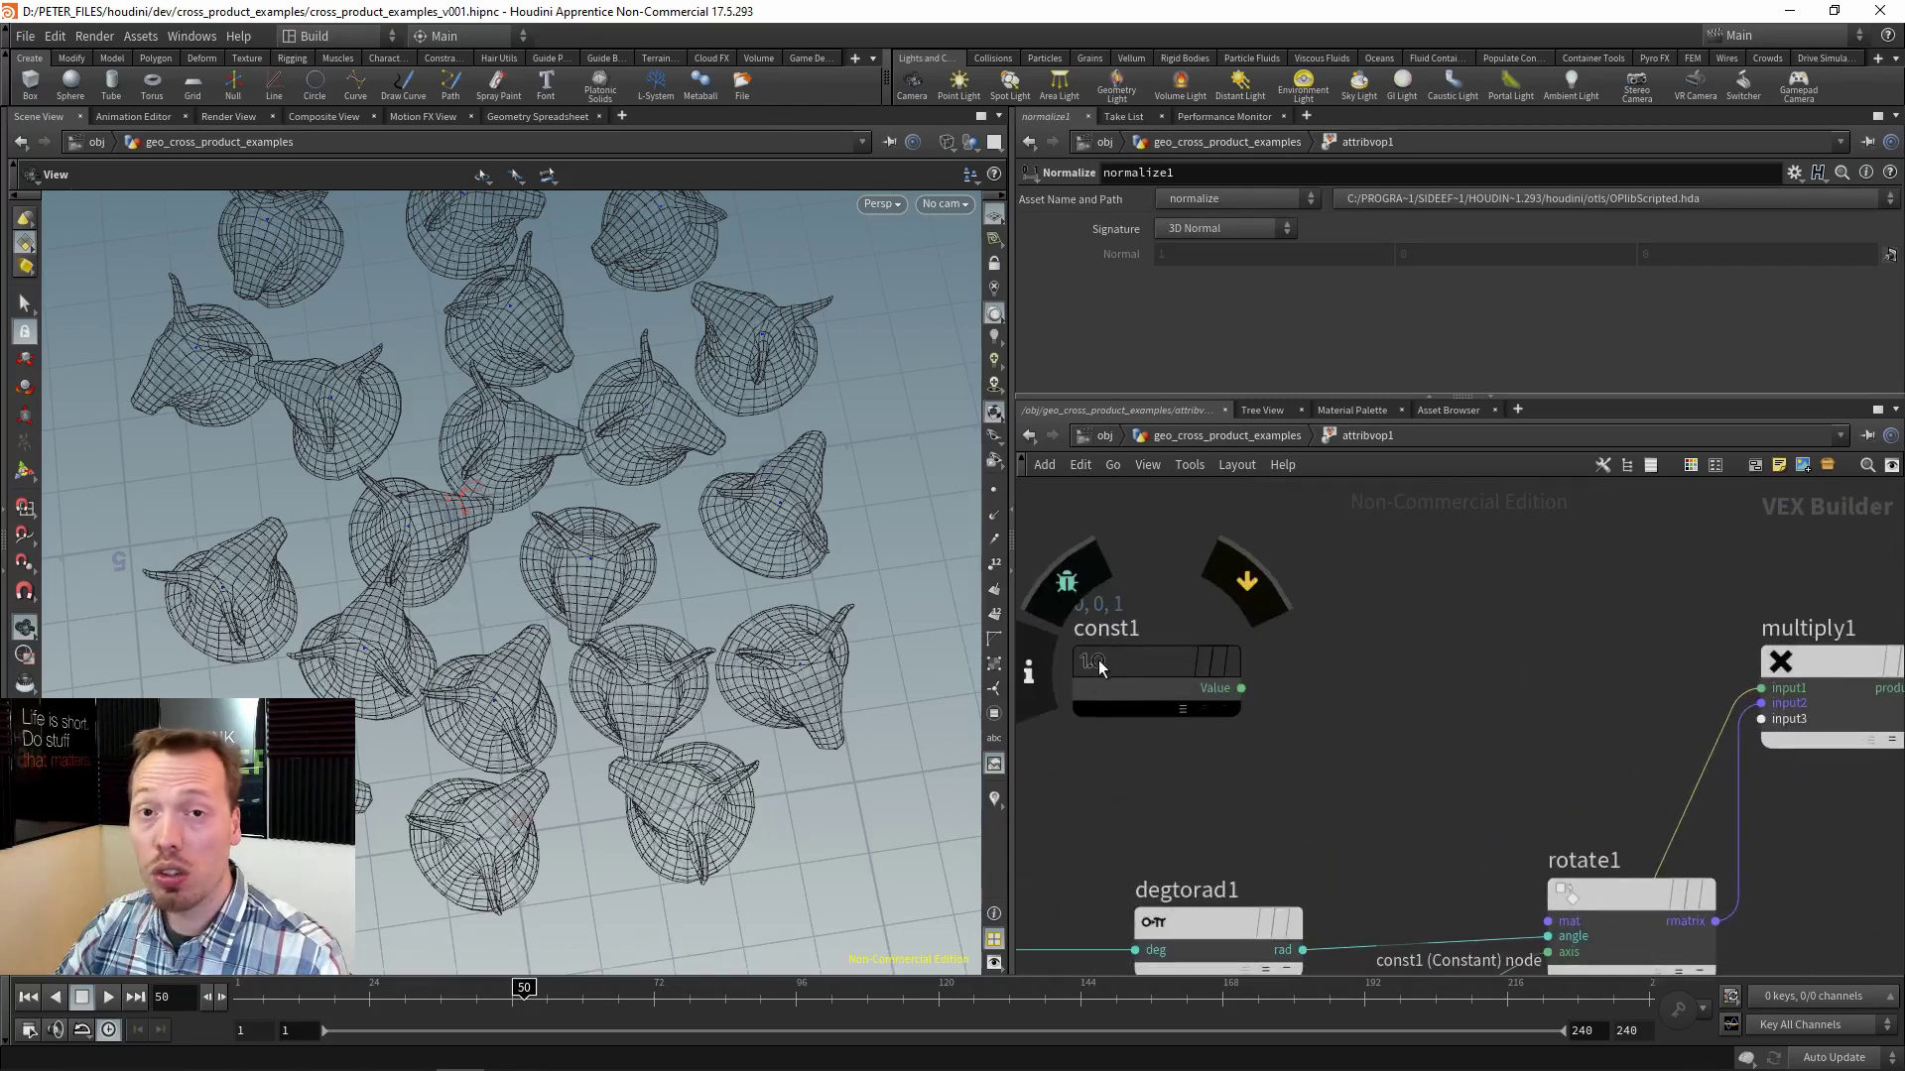
{"action": "mouse_move", "coordinate": [1442, 728]}
{"action": "middle_mouse_down"}
{"action": "mouse_move", "coordinate": [1426, 720]}
{"action": "mouse_move", "coordinate": [1444, 725]}
{"action": "middle_mouse_up"}
{"action": "middle_click_drag", "start_coordinate": [1800, 837], "coordinate": [1564, 660]}
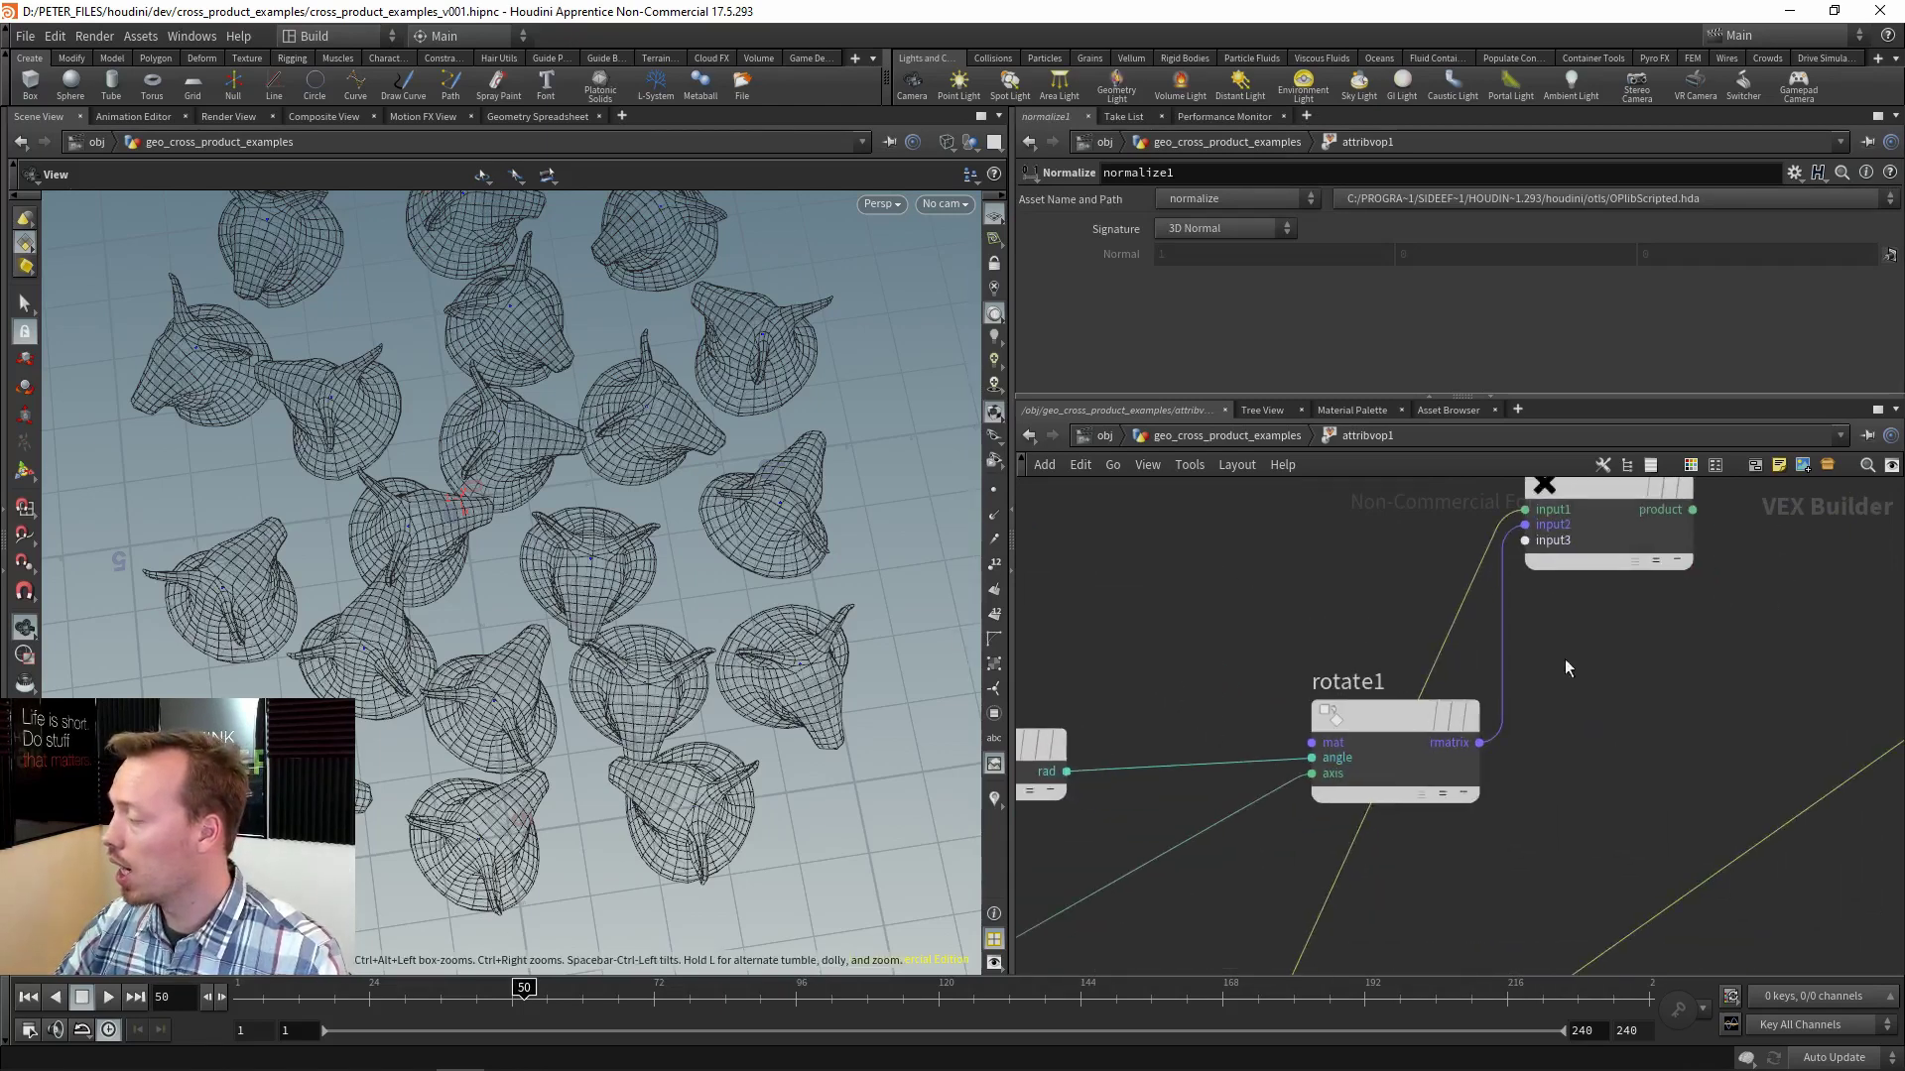
Rearrange the VOP network by placing multiply1 beside rotate1 and moving the cross bind export node farther from normalize1.
{"action": "scroll", "coordinate": [1646, 802], "scroll_direction": "down", "scroll_amount": 3}
{"action": "middle_click_drag", "start_coordinate": [1647, 801], "coordinate": [1413, 680]}
{"action": "left_click_drag", "start_coordinate": [1391, 585], "coordinate": [1409, 729]}
{"action": "middle_click_drag", "start_coordinate": [1535, 889], "coordinate": [1434, 593]}
{"action": "left_click_drag", "start_coordinate": [1171, 834], "coordinate": [1548, 829]}
{"action": "middle_click_drag", "start_coordinate": [1510, 673], "coordinate": [1514, 830]}
Add a second Normalize node and feed multiply1's product into its vec input.
{"action": "key", "text": "Tab"}
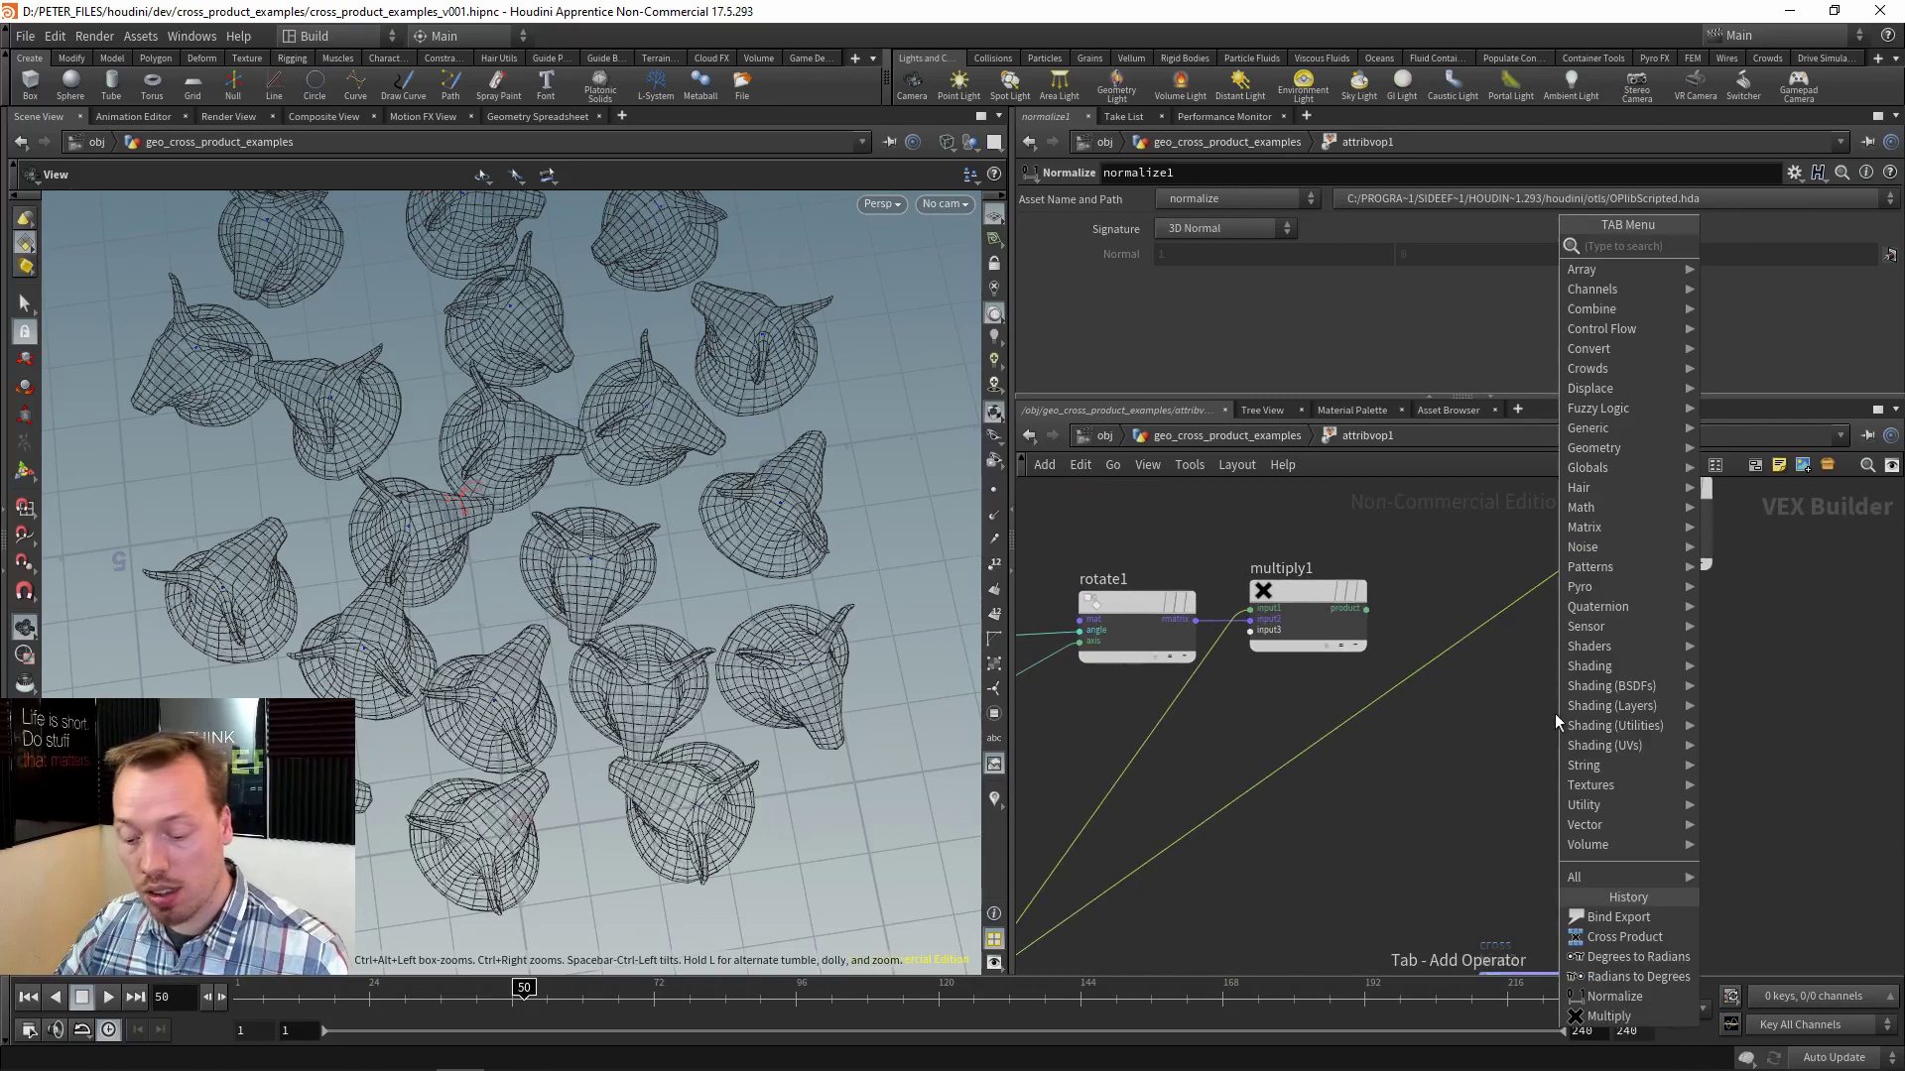
{"action": "type", "text": "n"}
{"action": "mouse_move", "coordinate": [1658, 558]}
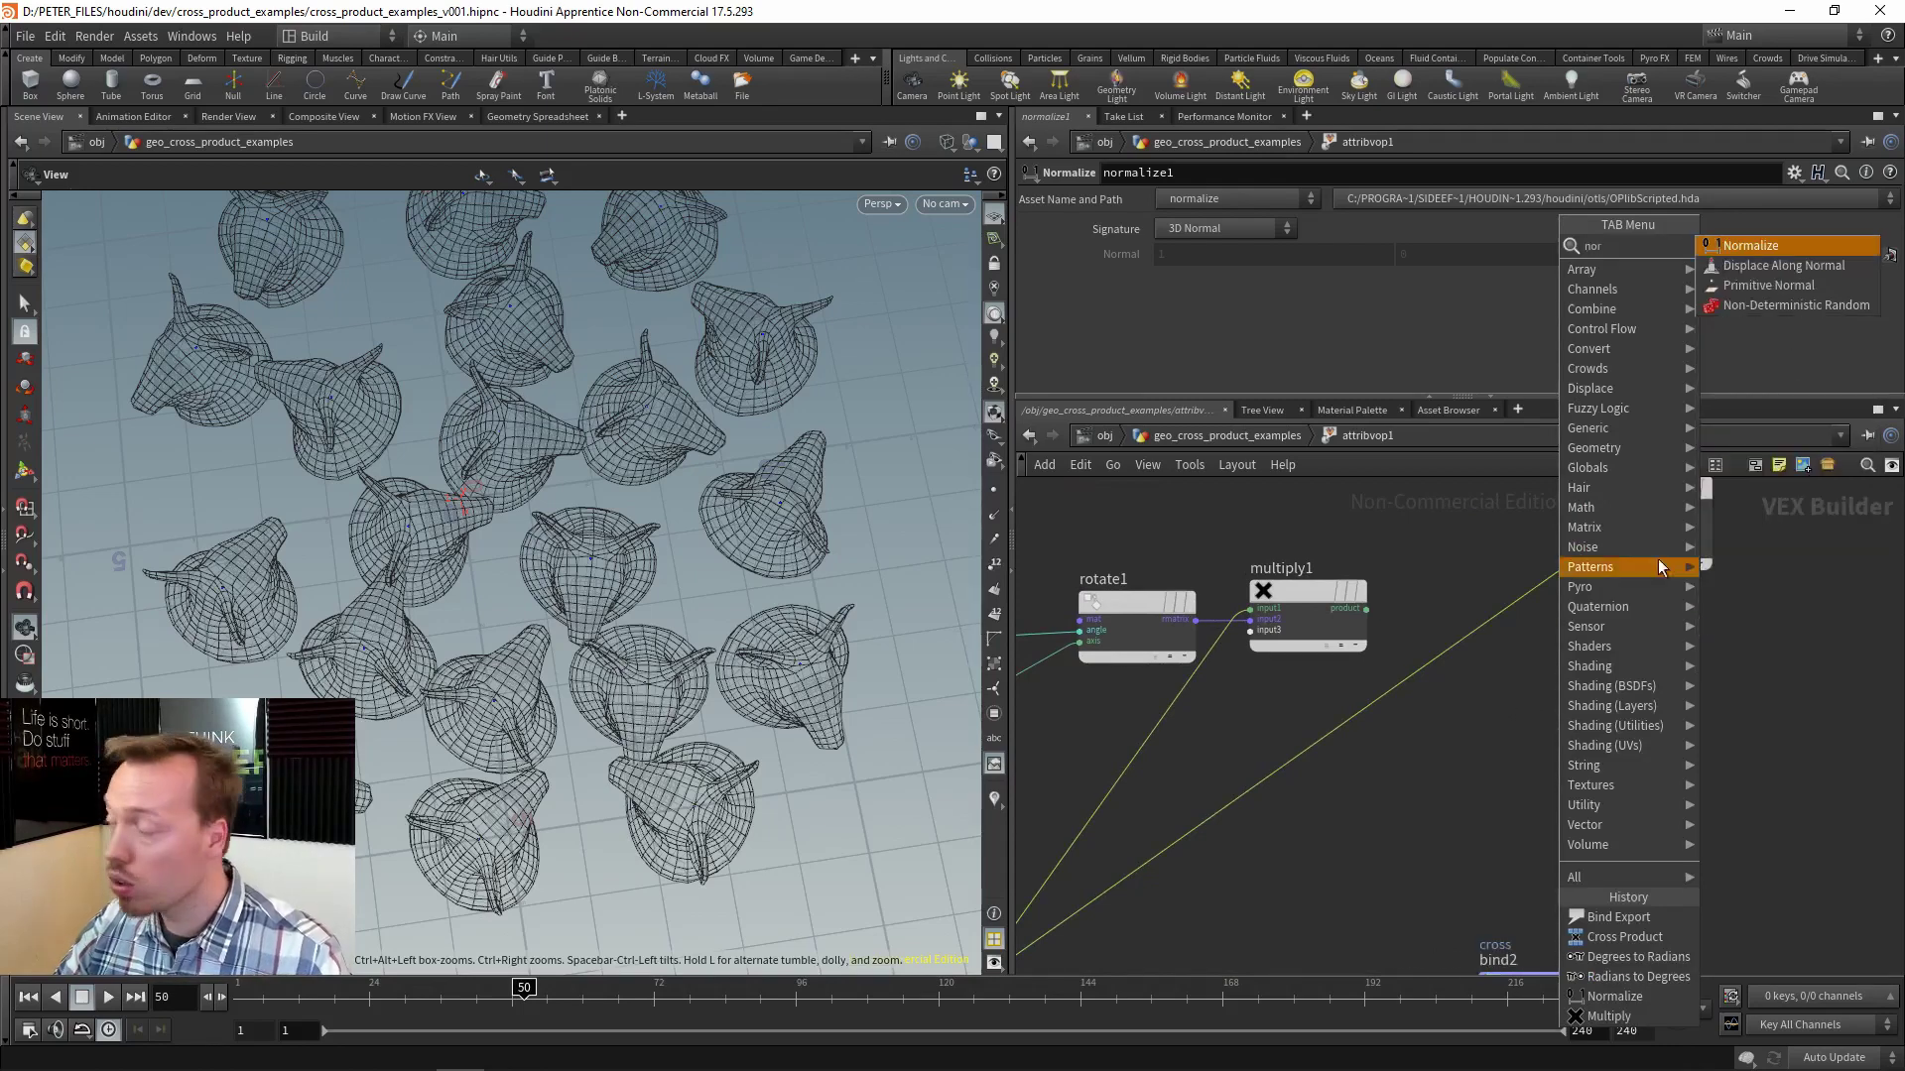
{"action": "left_click", "coordinate": [1742, 252]}
{"action": "left_click", "coordinate": [1588, 687]}
{"action": "scroll", "coordinate": [1435, 605], "scroll_direction": "up", "scroll_amount": 3}
{"action": "left_click", "coordinate": [1317, 615]}
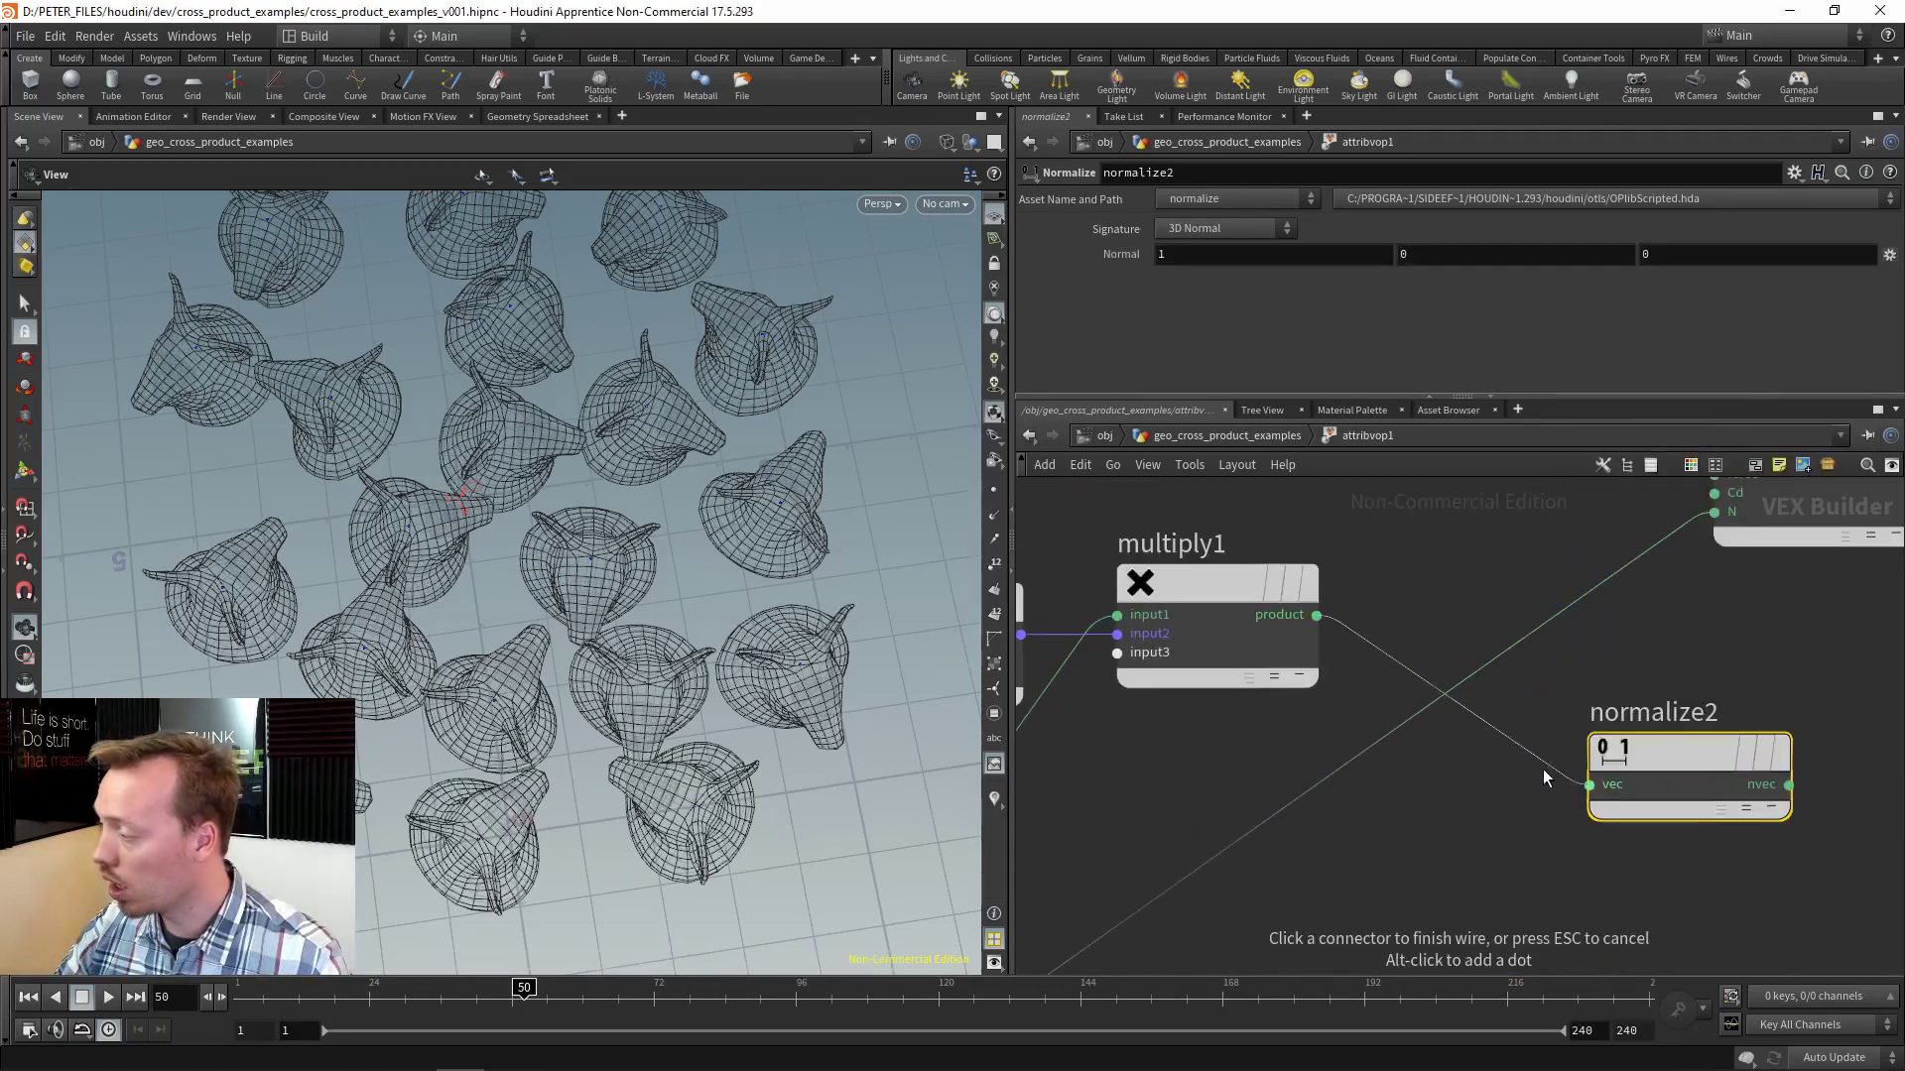
{"action": "left_click", "coordinate": [1588, 785]}
Connect normalize2's output to the N input of geometryvopoutput1 and place the node between multiply1 and the output.
{"action": "middle_click_drag", "start_coordinate": [1858, 642], "coordinate": [1637, 651]}
{"action": "left_click", "coordinate": [1493, 523]}
{"action": "left_click", "coordinate": [1566, 796]}
{"action": "left_click_drag", "start_coordinate": [1403, 788], "coordinate": [1226, 637]}
{"action": "scroll", "coordinate": [1271, 794], "scroll_direction": "down", "scroll_amount": 3}
{"action": "middle_click_drag", "start_coordinate": [1221, 823], "coordinate": [1635, 706]}
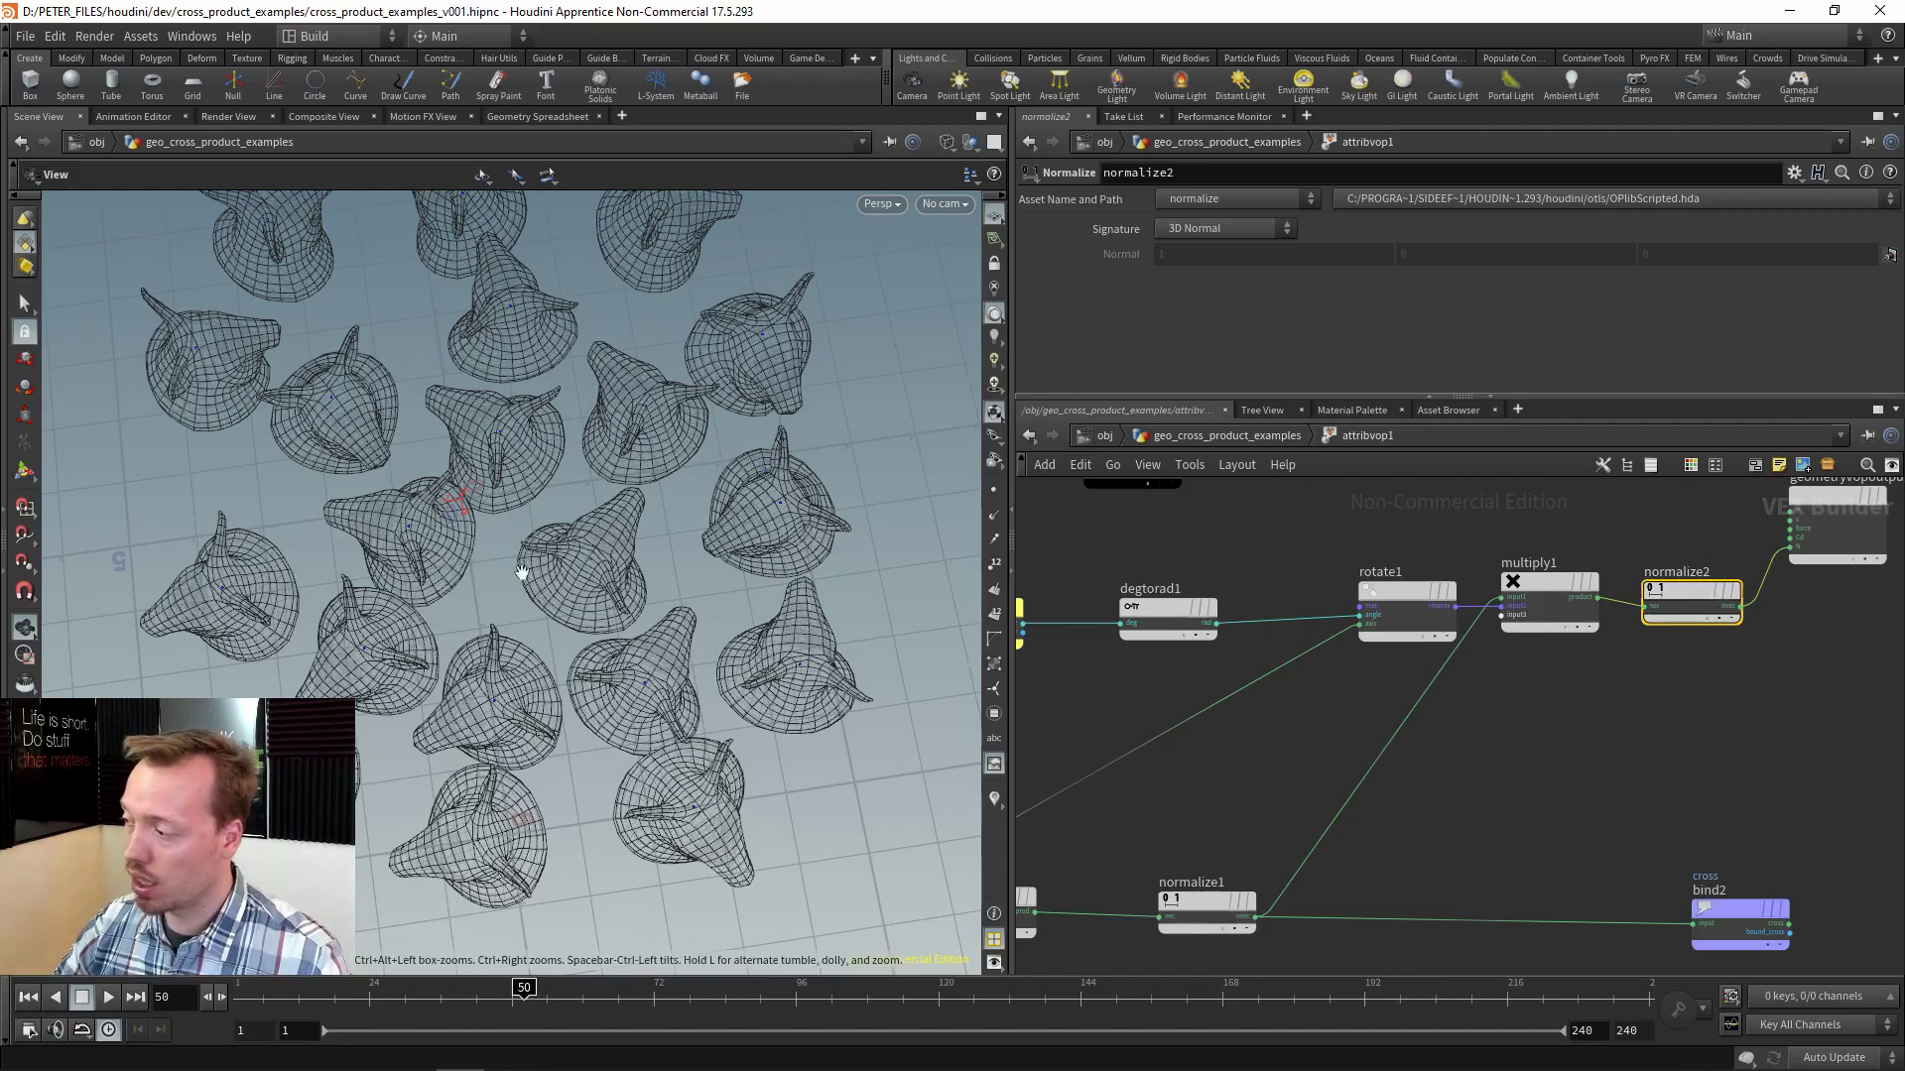
Return to the geometry network, enlarge the parameter area, inspect the rotated pig heads and save the scene.
{"action": "key", "text": "u"}
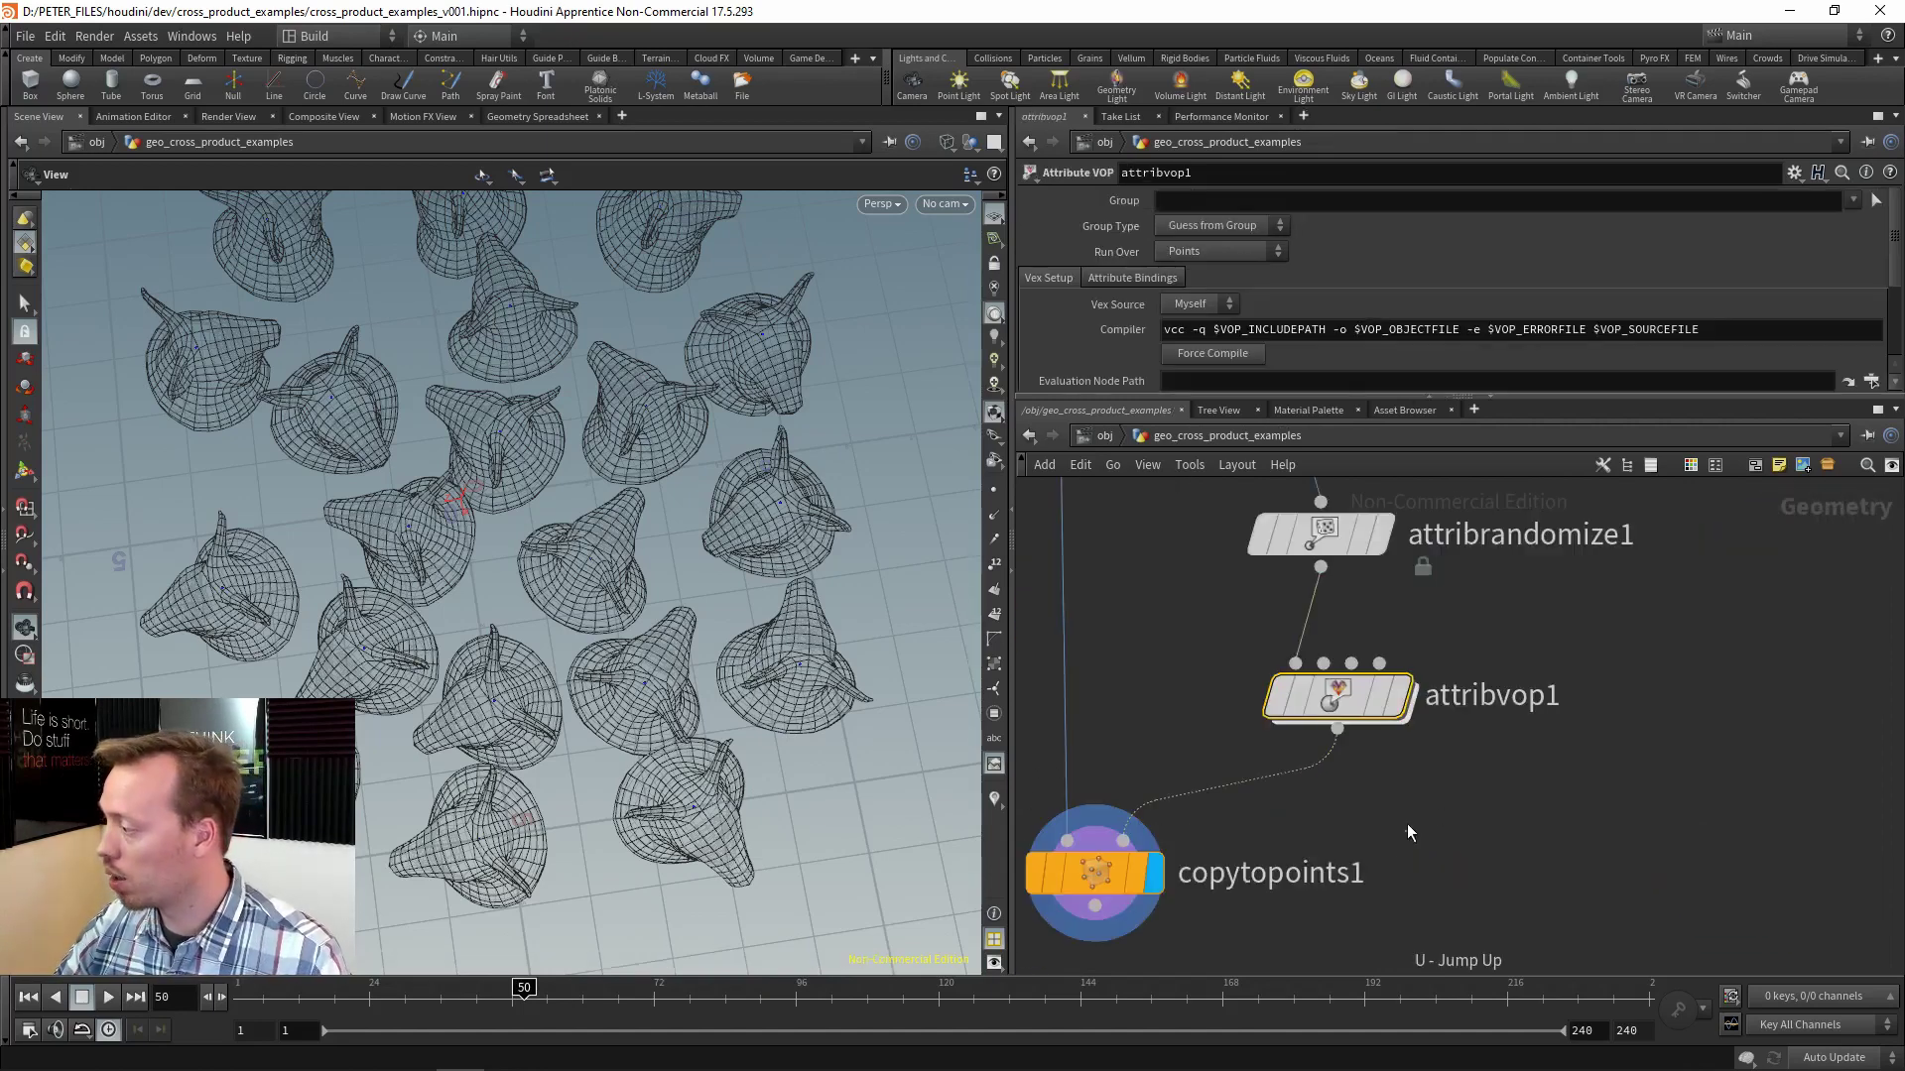
{"action": "left_click_drag", "start_coordinate": [1725, 395], "coordinate": [1724, 637]}
{"action": "left_click_drag", "start_coordinate": [1531, 512], "coordinate": [1475, 518]}
{"action": "left_click_drag", "start_coordinate": [523, 540], "coordinate": [505, 503]}
{"action": "left_click_drag", "start_coordinate": [1724, 638], "coordinate": [1676, 483]}
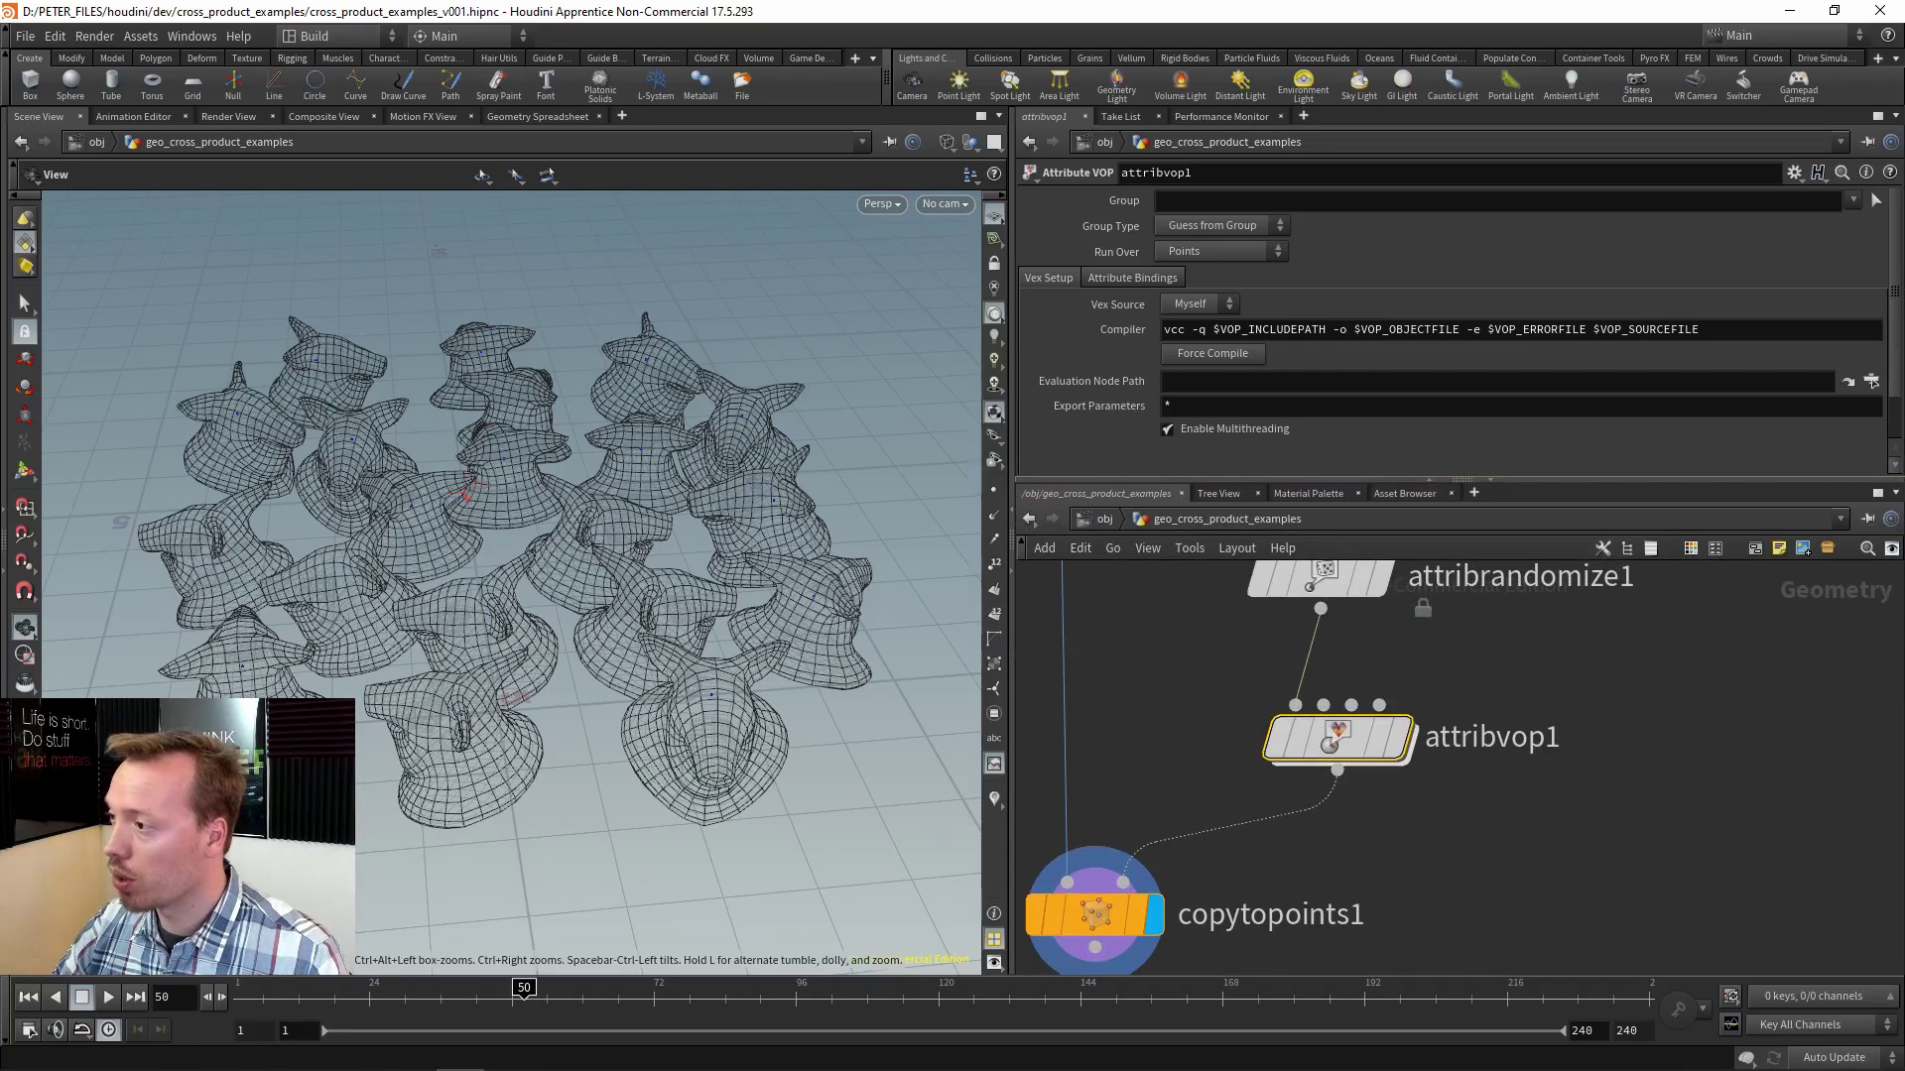
{"action": "left_click", "coordinate": [25, 36]}
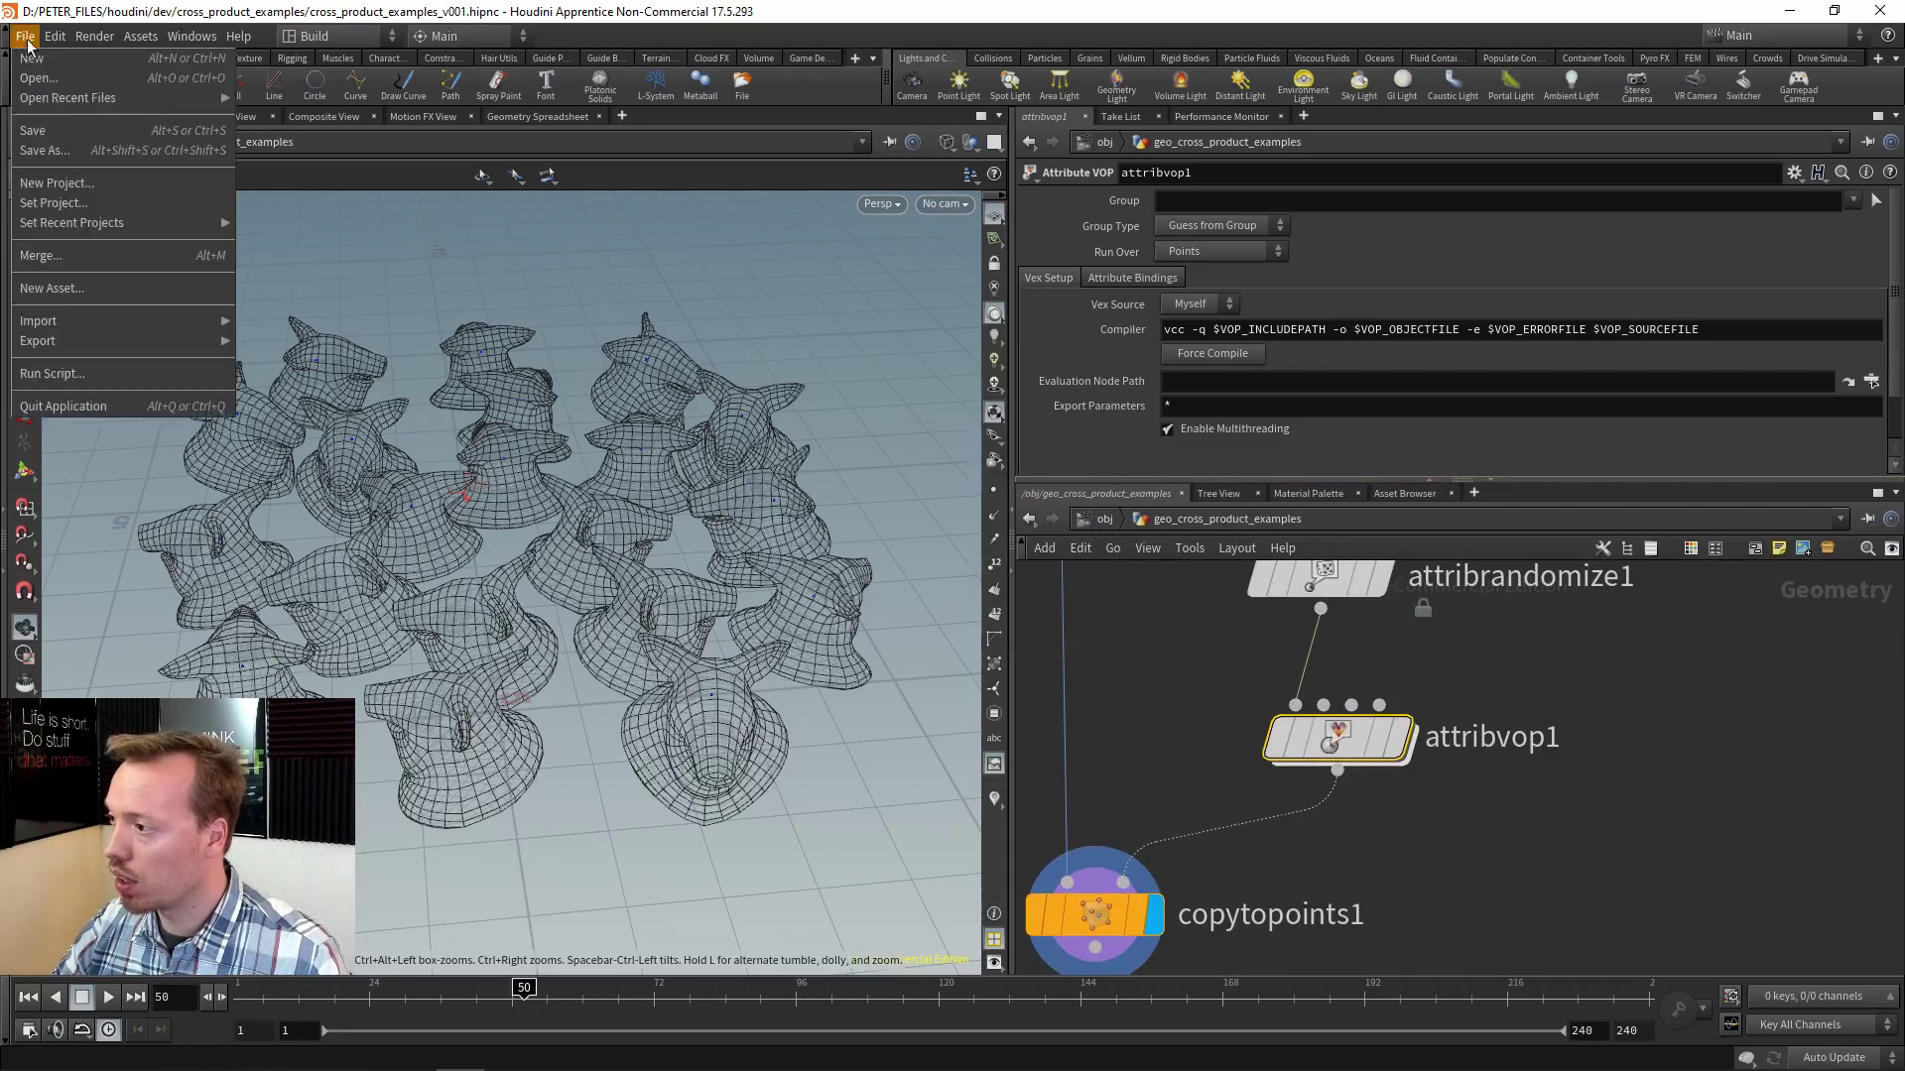
{"action": "left_click", "coordinate": [79, 134]}
Add a Sphere node beside grid1 in the geometry network.
{"action": "mouse_move", "coordinate": [1518, 731]}
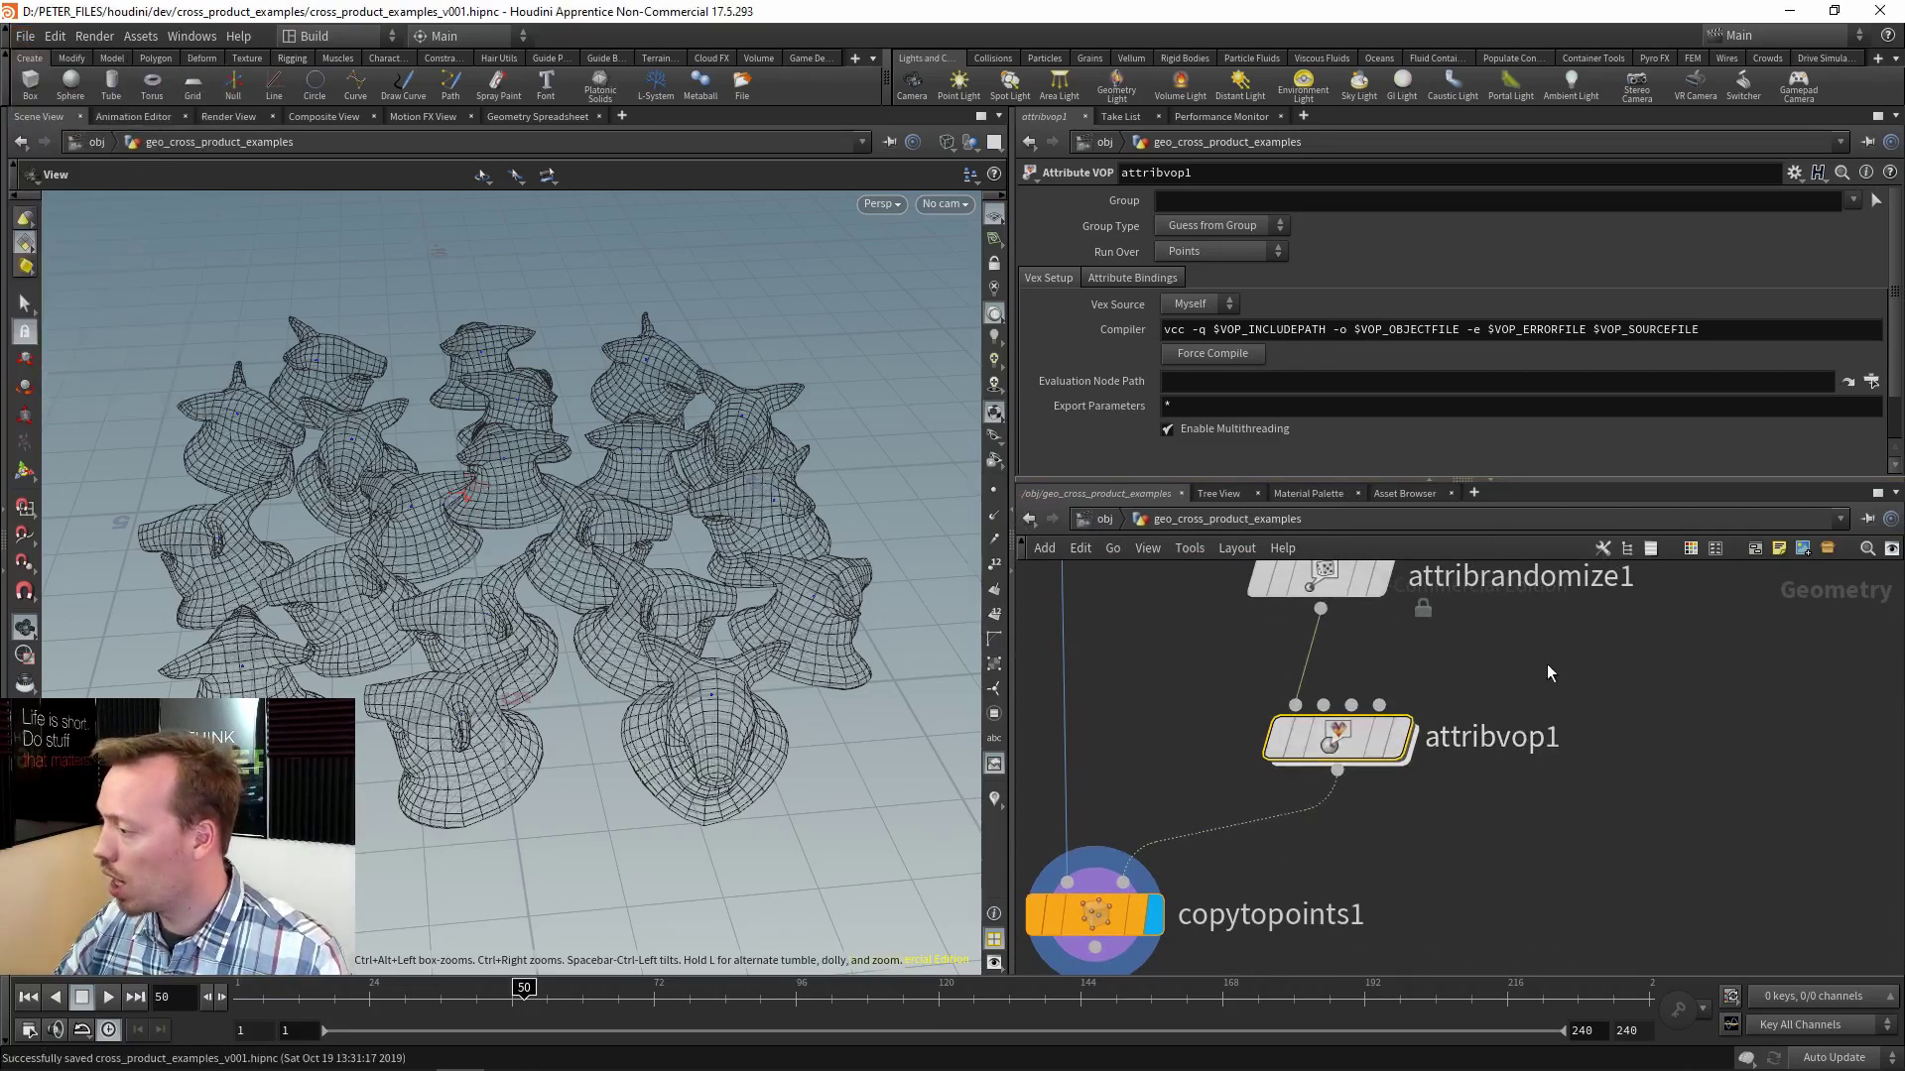
{"action": "middle_click_drag", "start_coordinate": [1548, 664], "coordinate": [1548, 771]}
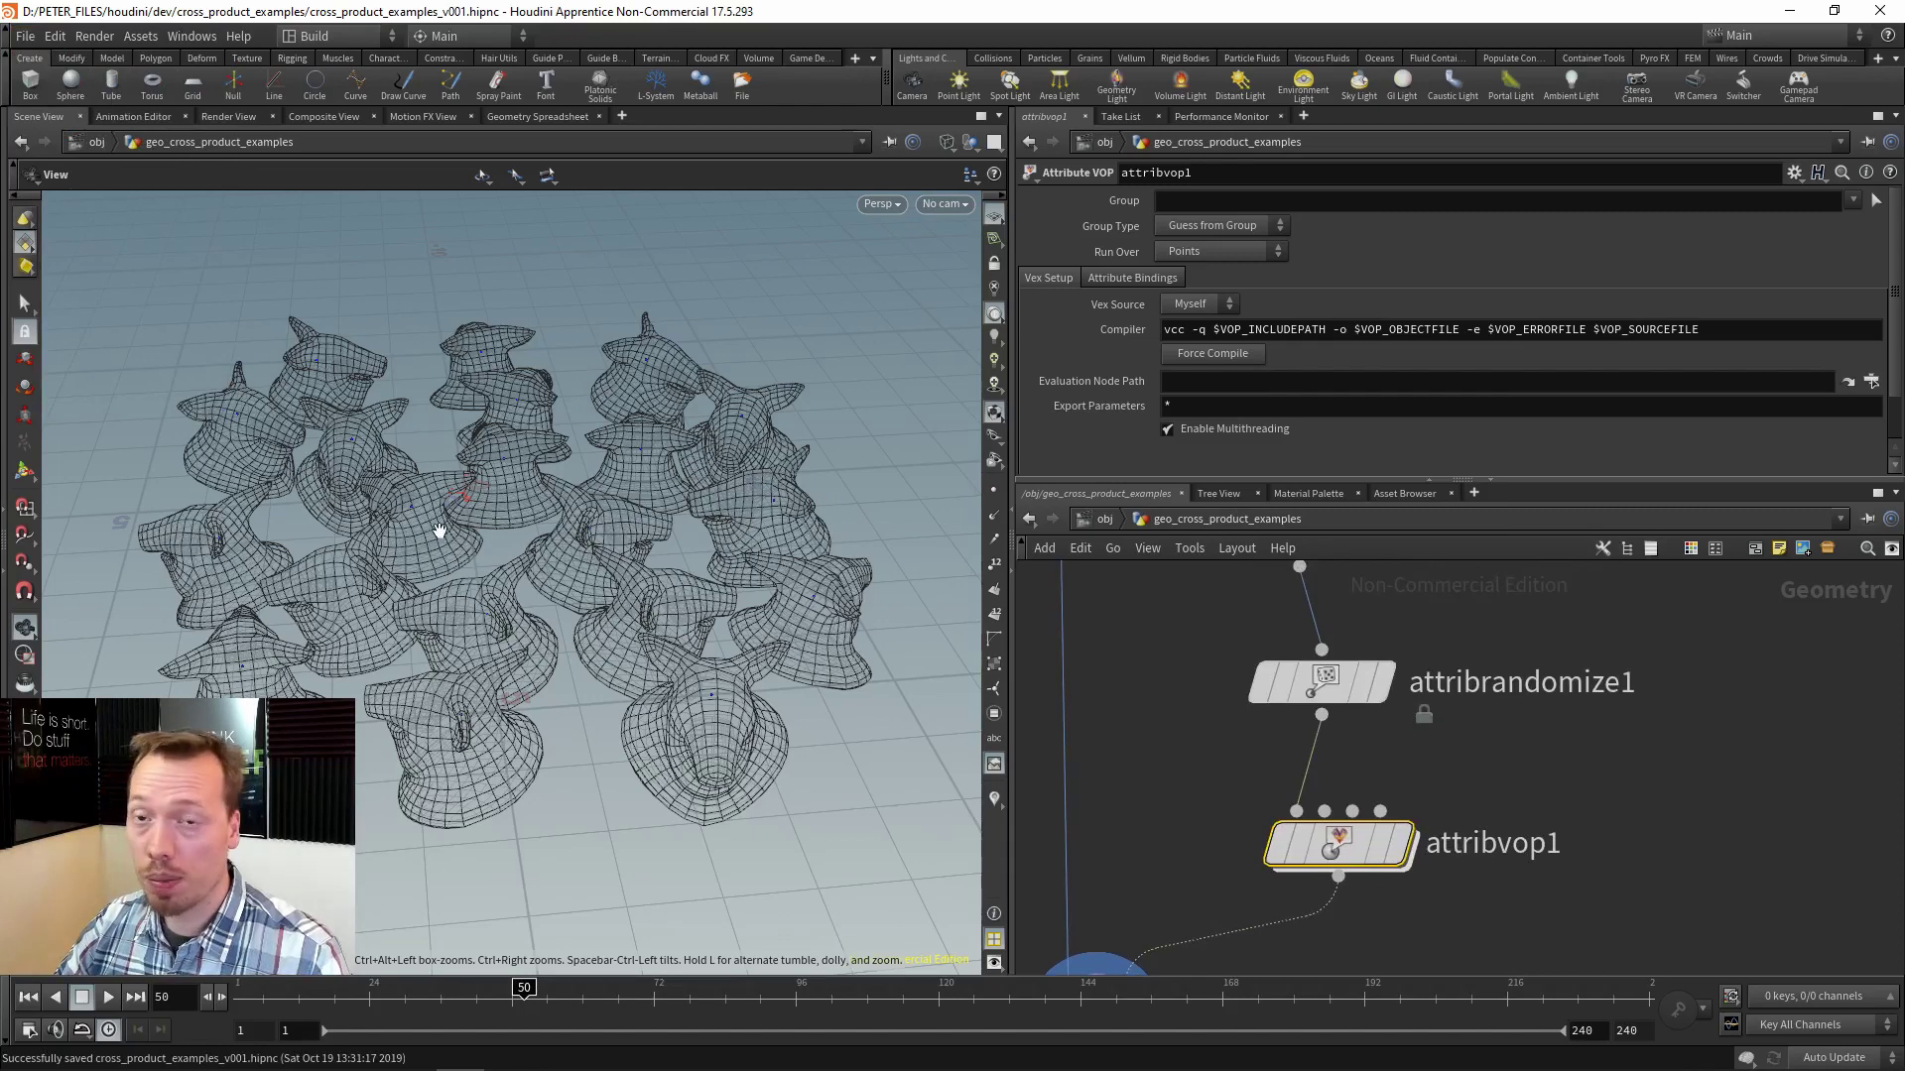
{"action": "scroll", "coordinate": [1609, 791], "scroll_direction": "down", "scroll_amount": 3}
{"action": "middle_click_drag", "start_coordinate": [1641, 577], "coordinate": [1576, 848]}
{"action": "scroll", "coordinate": [1491, 812], "scroll_direction": "up", "scroll_amount": 4}
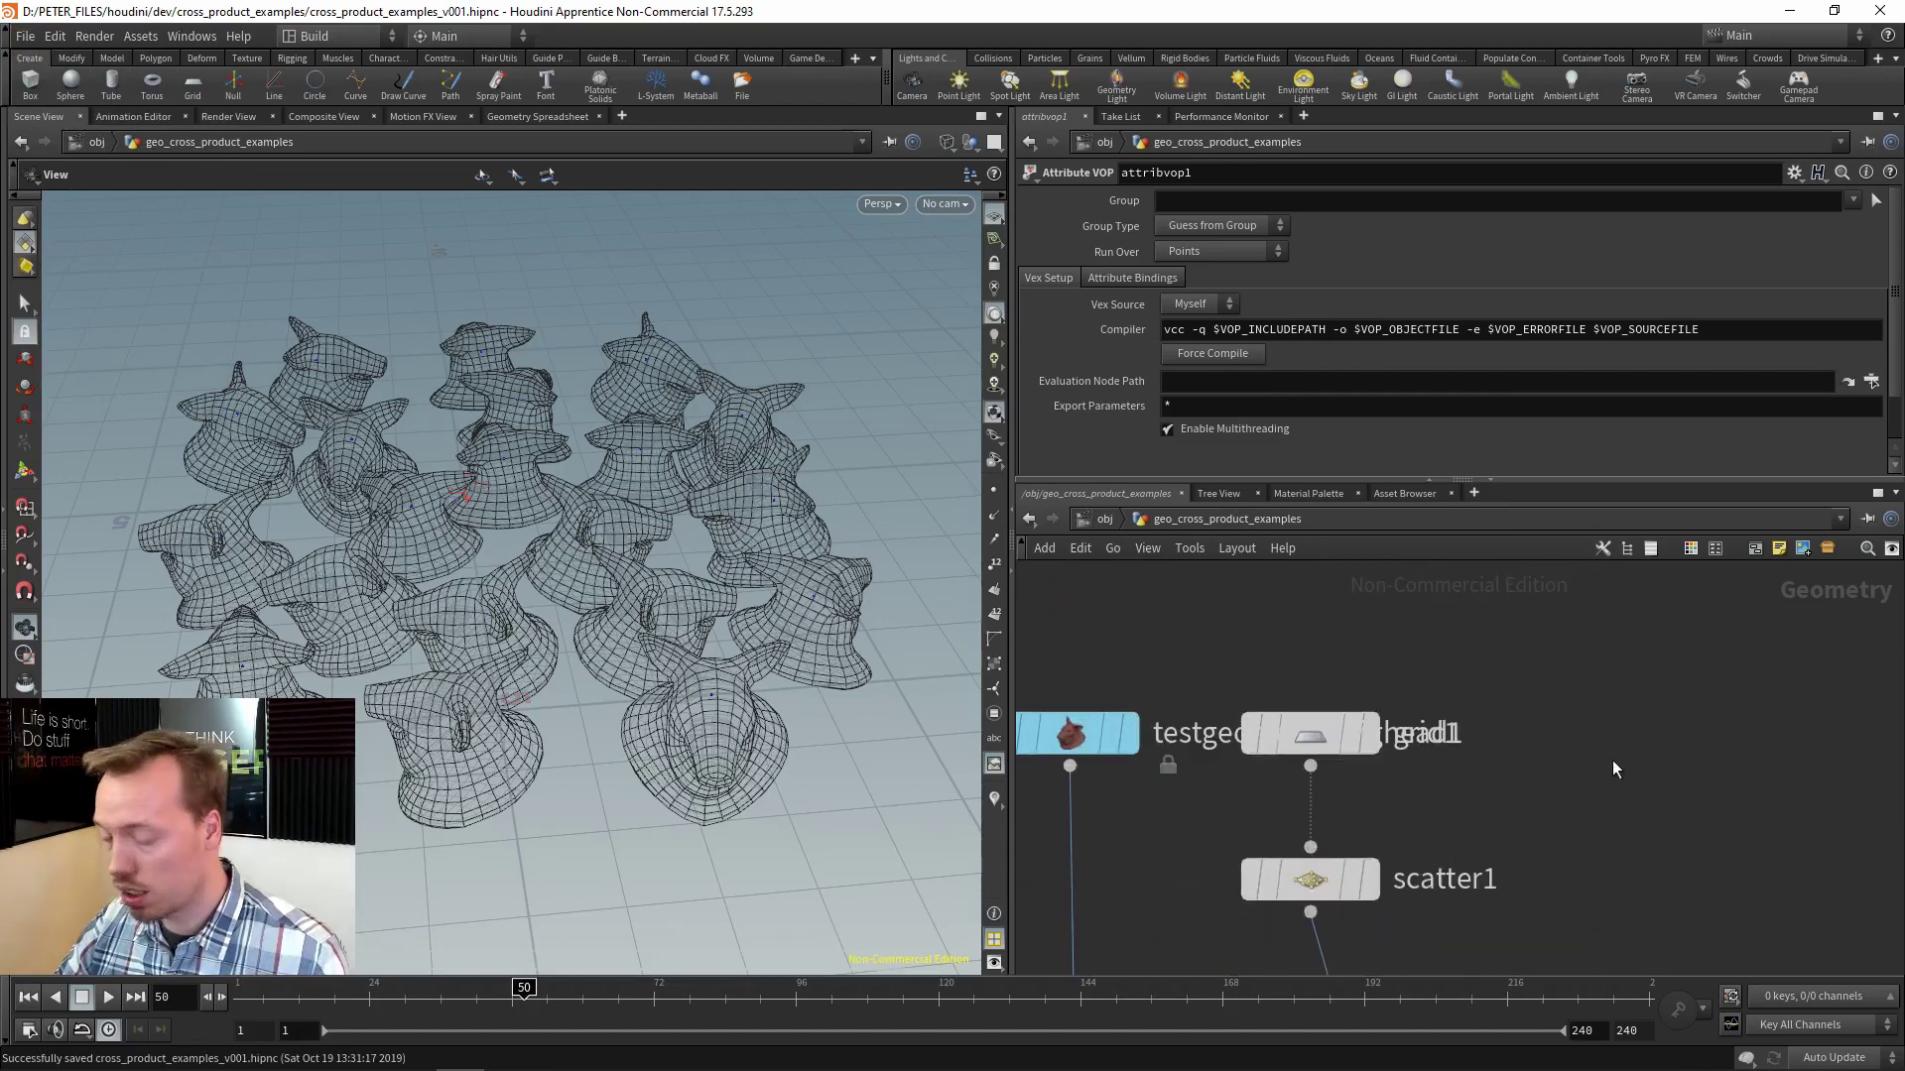
{"action": "key", "text": "Tab"}
{"action": "mouse_move", "coordinate": [1689, 250]}
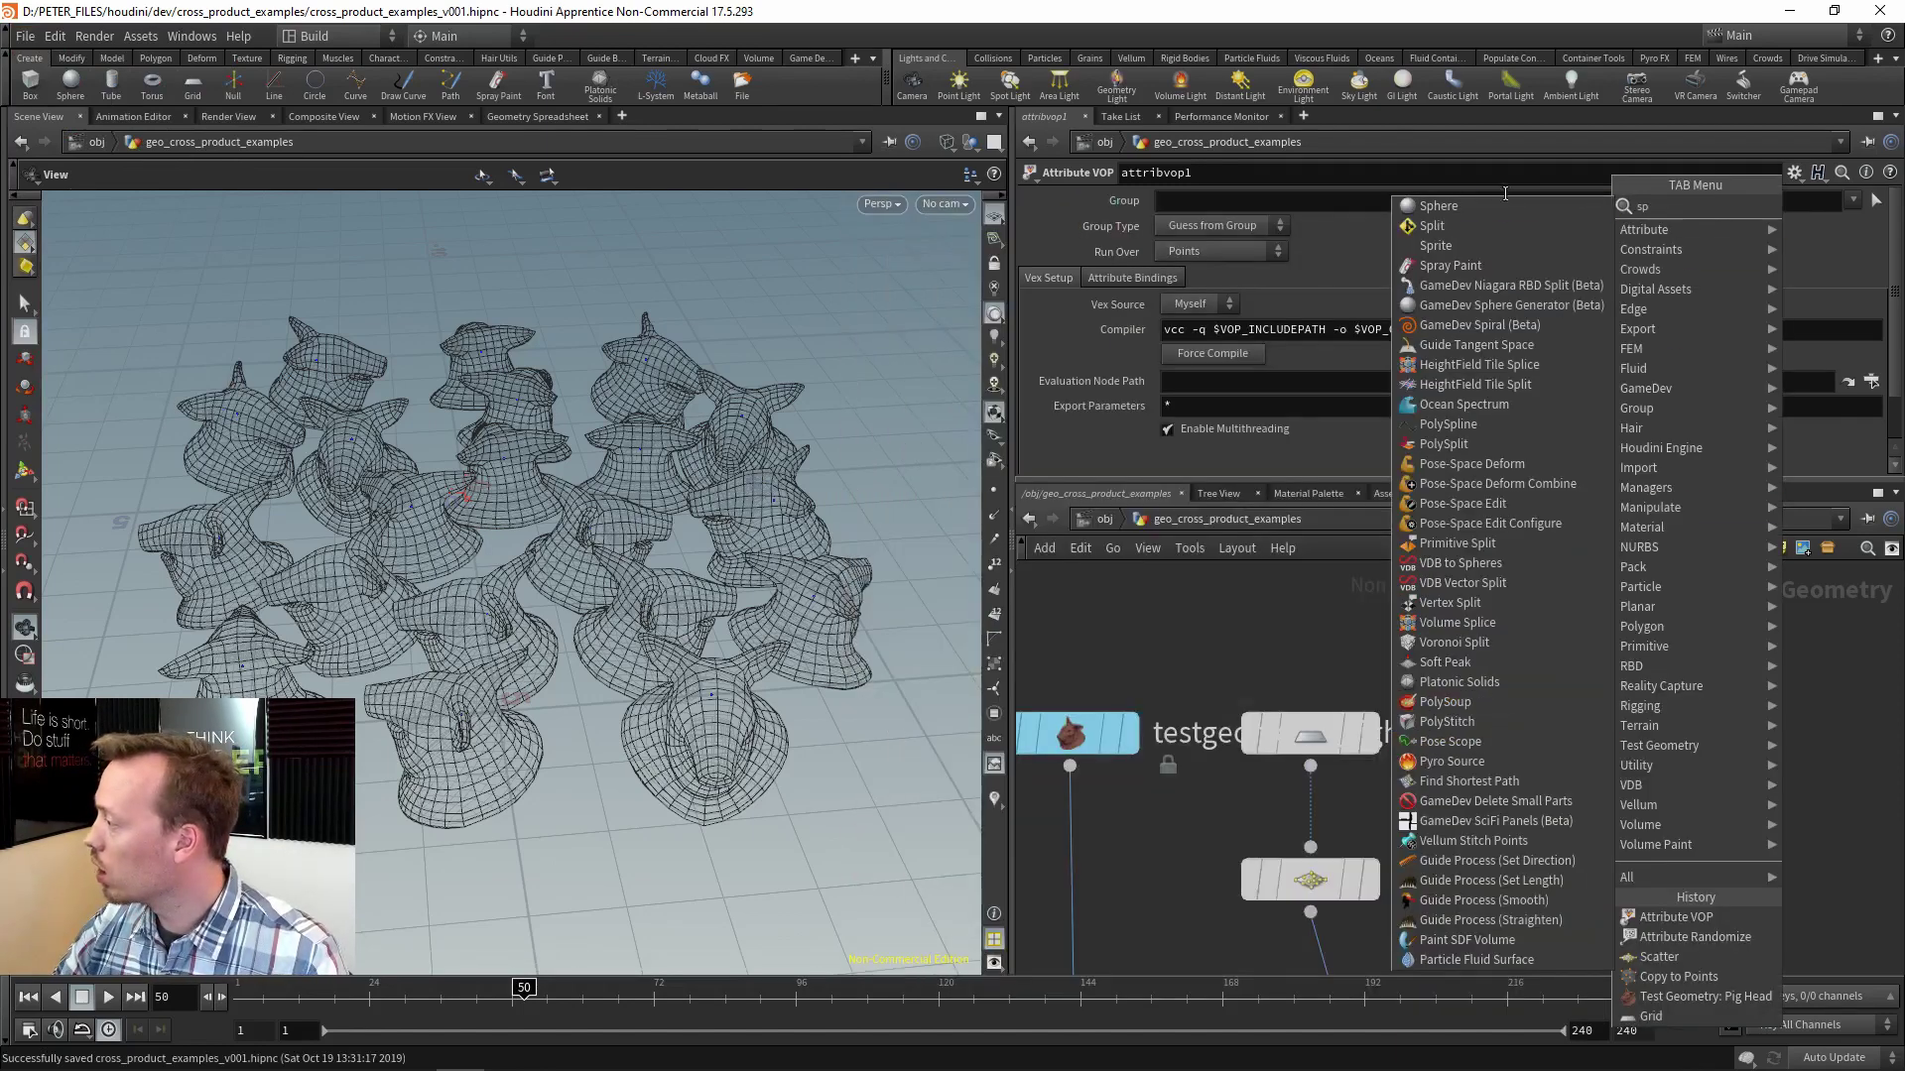
{"action": "left_click", "coordinate": [1493, 375]}
{"action": "left_click", "coordinate": [1531, 762]}
{"action": "left_click_drag", "start_coordinate": [1534, 778], "coordinate": [1606, 727]}
Set sphere1's primitive type to Polygon, display it and set its uniform scale to 5.1.
{"action": "left_click", "coordinate": [1230, 203]}
{"action": "left_click", "coordinate": [1186, 239]}
{"action": "left_click", "coordinate": [1656, 712]}
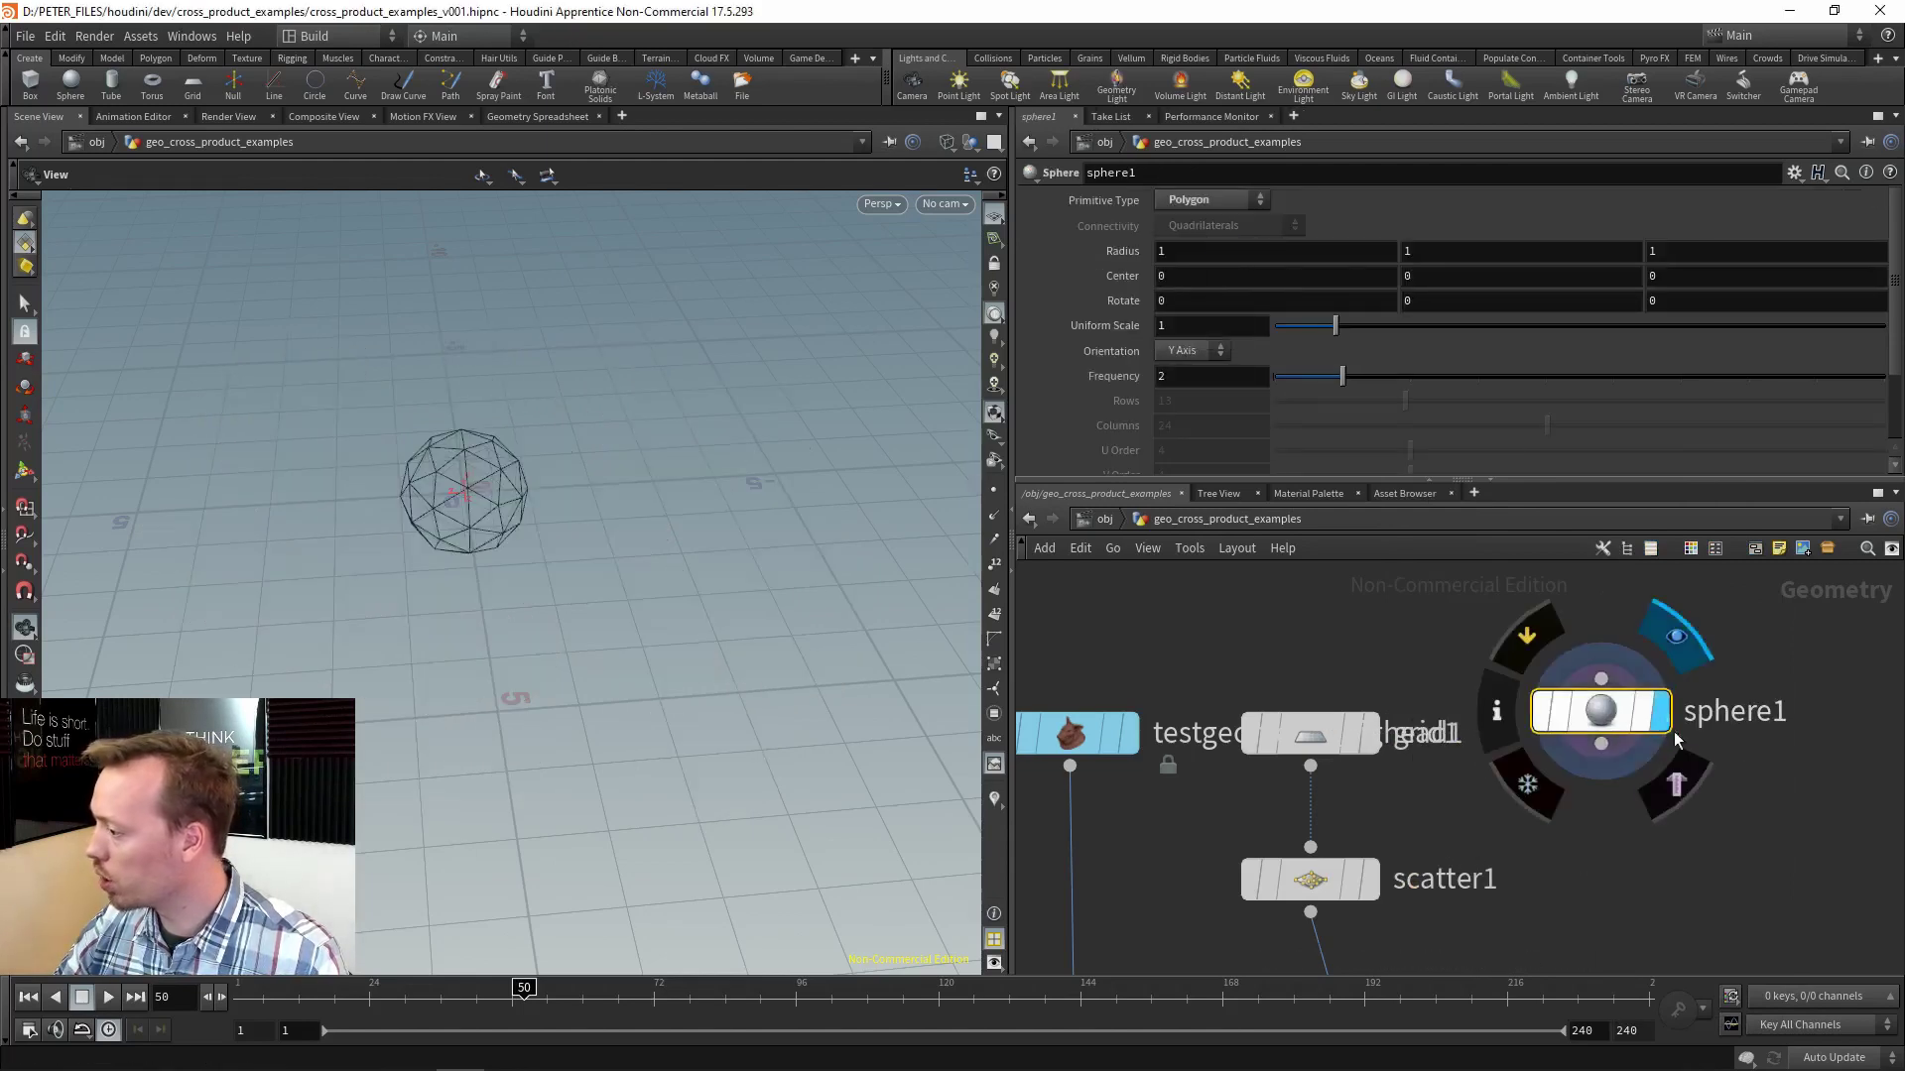
{"action": "left_click_drag", "start_coordinate": [1333, 334], "coordinate": [1585, 390]}
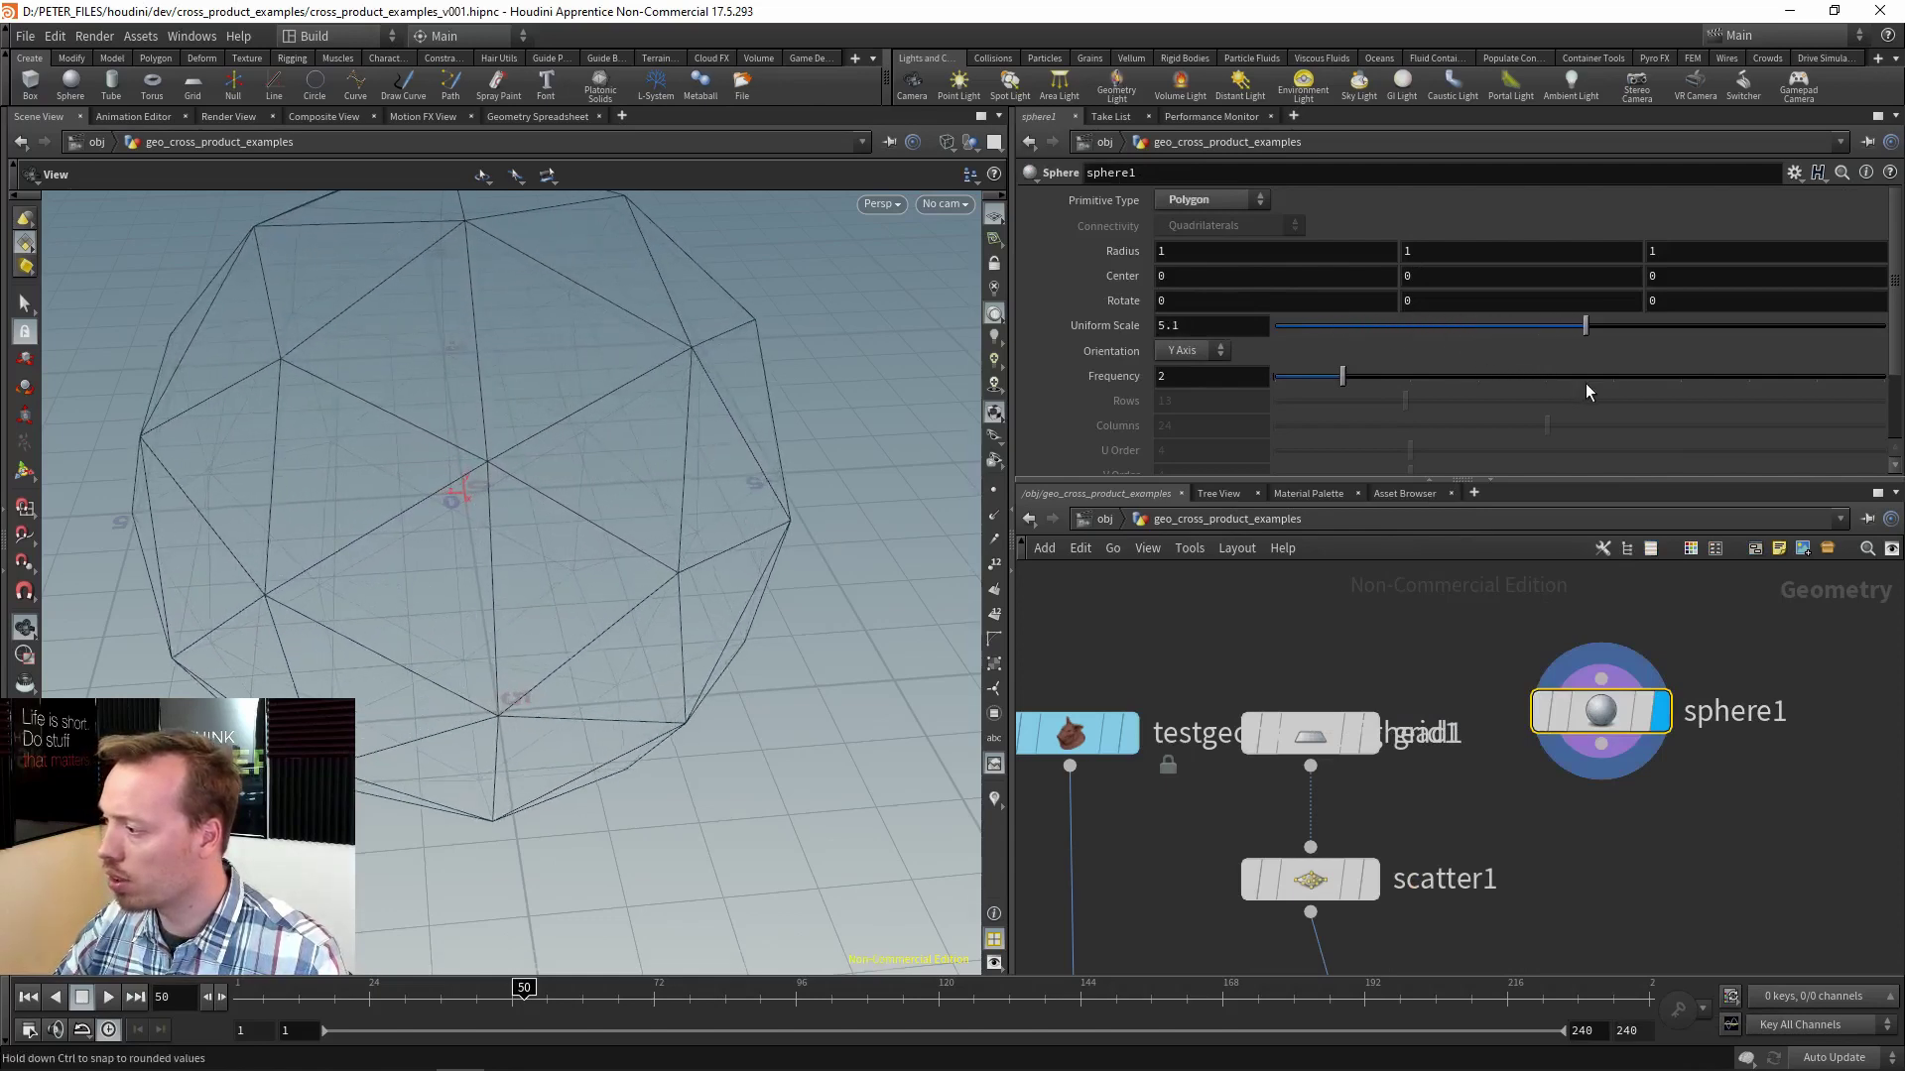
Move grid1 higher above scatter1 so it no longer overlaps the pig head node's label.
{"action": "middle_click_drag", "start_coordinate": [1586, 819], "coordinate": [1523, 704]}
{"action": "mouse_move", "coordinate": [1248, 775]}
{"action": "left_click_drag", "start_coordinate": [1248, 775], "coordinate": [1272, 774]}
{"action": "middle_click_drag", "start_coordinate": [1409, 687], "coordinate": [1398, 761]}
{"action": "left_click_drag", "start_coordinate": [1261, 700], "coordinate": [1270, 610]}
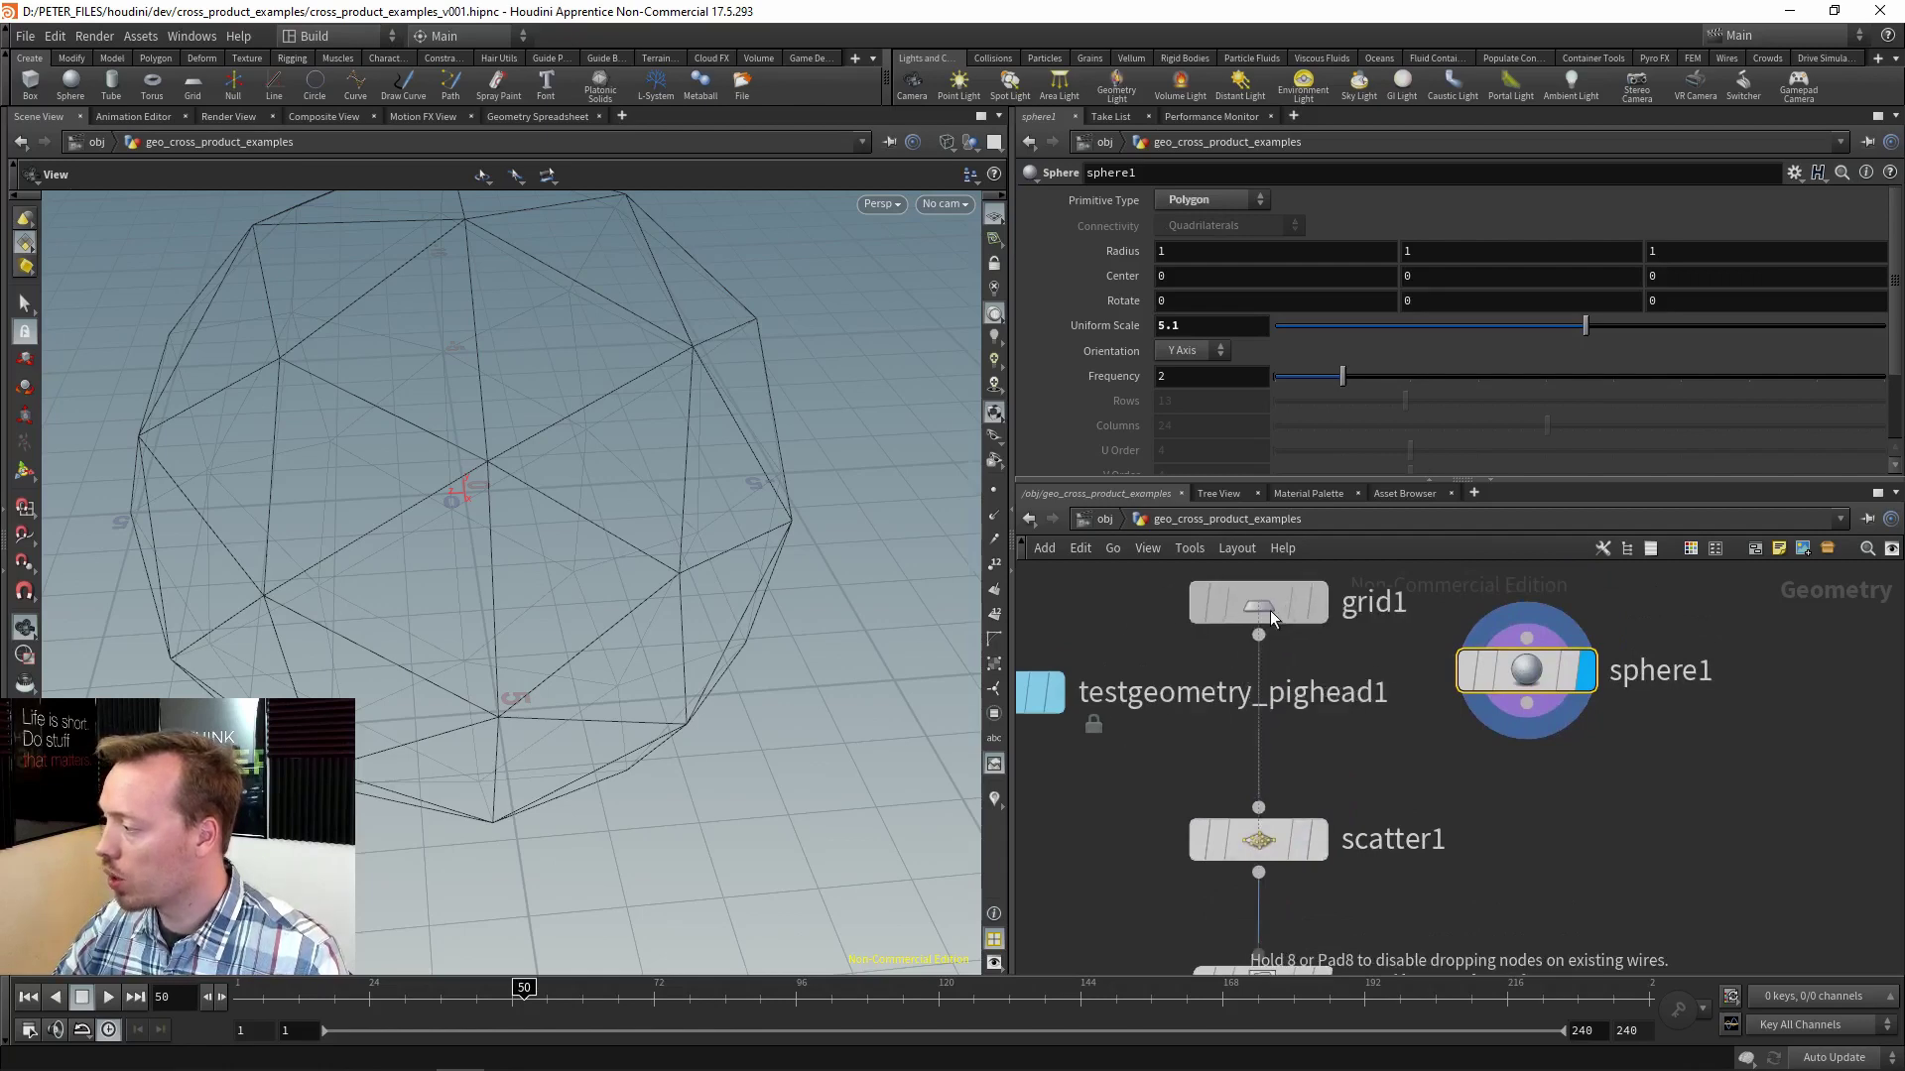
Turn on point and normal display in the viewport and compare grid1, scatter1 and sphere1, checking the sphere's attributes.
{"action": "left_click", "coordinate": [1317, 604]}
{"action": "left_click", "coordinate": [1320, 851]}
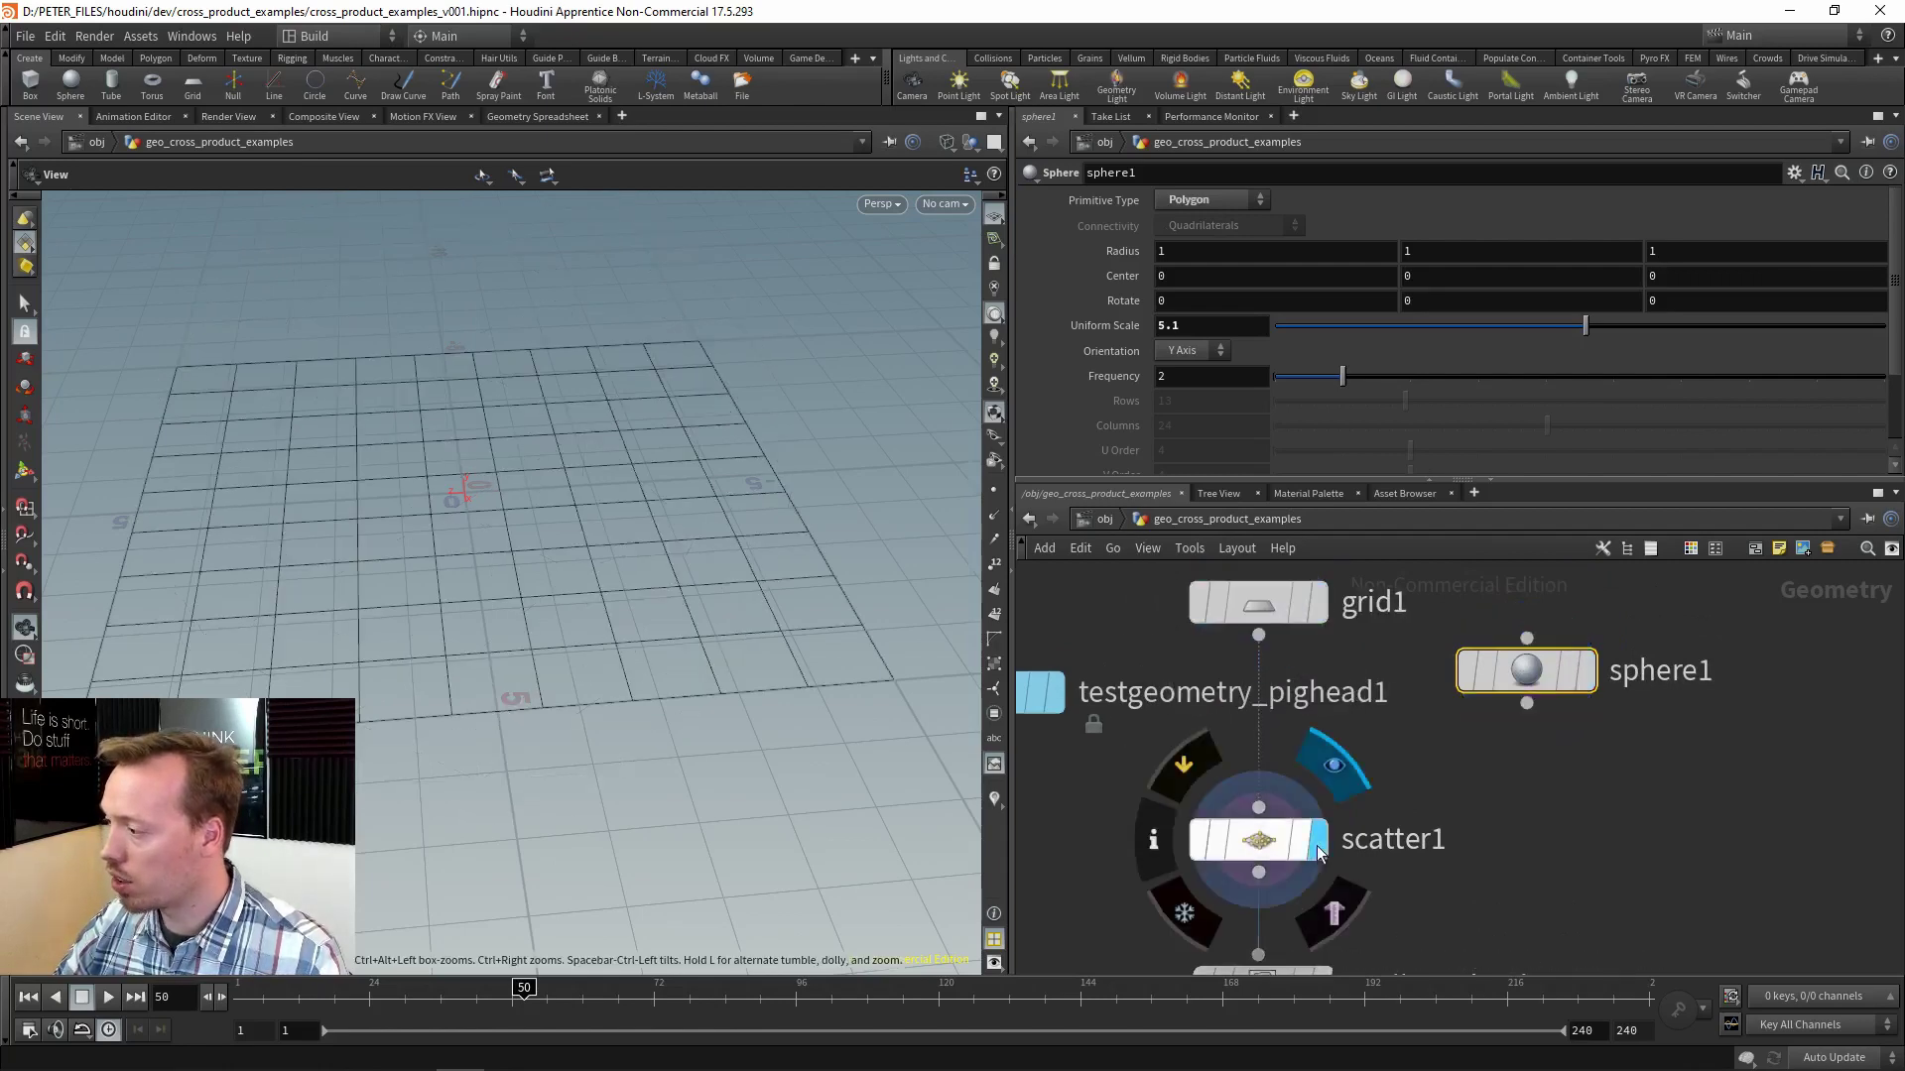
{"action": "left_click", "coordinate": [995, 494]}
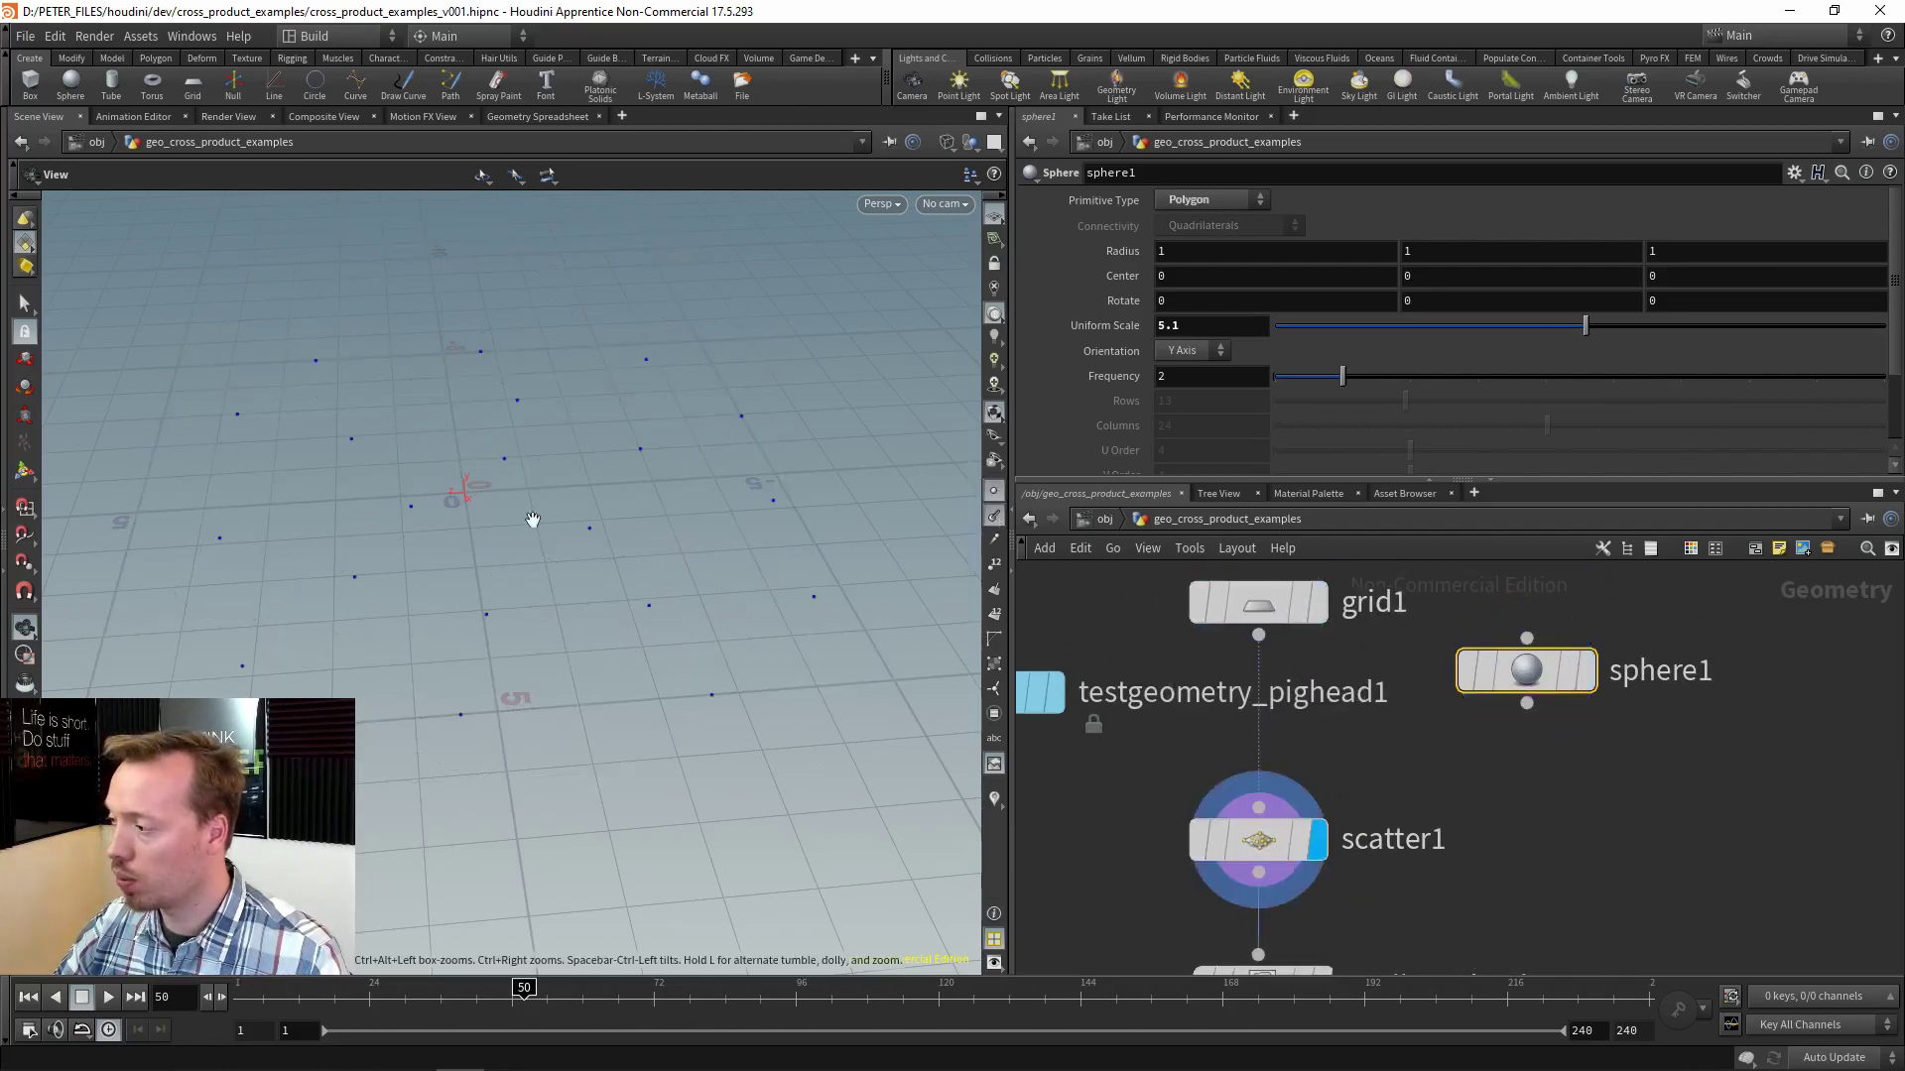
{"action": "middle_click_drag", "start_coordinate": [1260, 615], "coordinate": [1359, 638]}
{"action": "left_click", "coordinate": [1585, 681]}
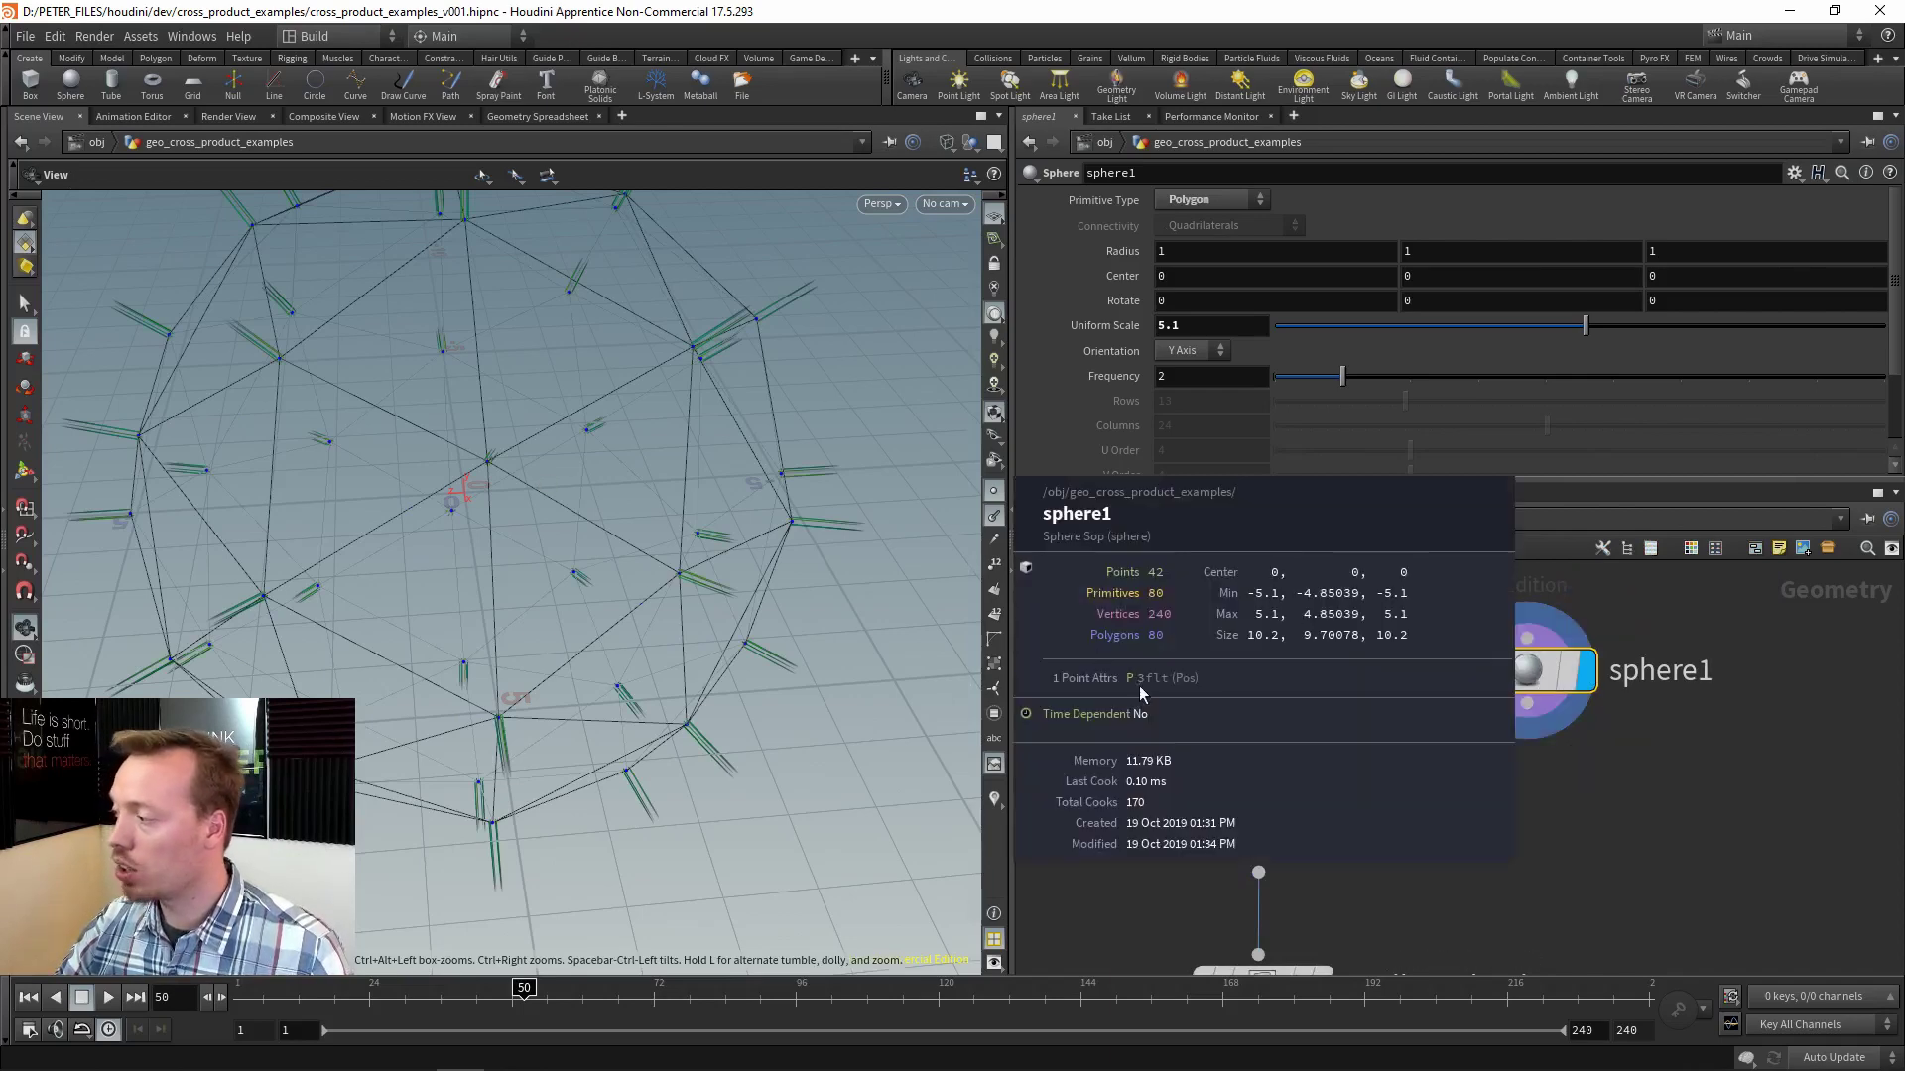
{"action": "middle_click_drag", "start_coordinate": [1258, 730], "coordinate": [1258, 731]}
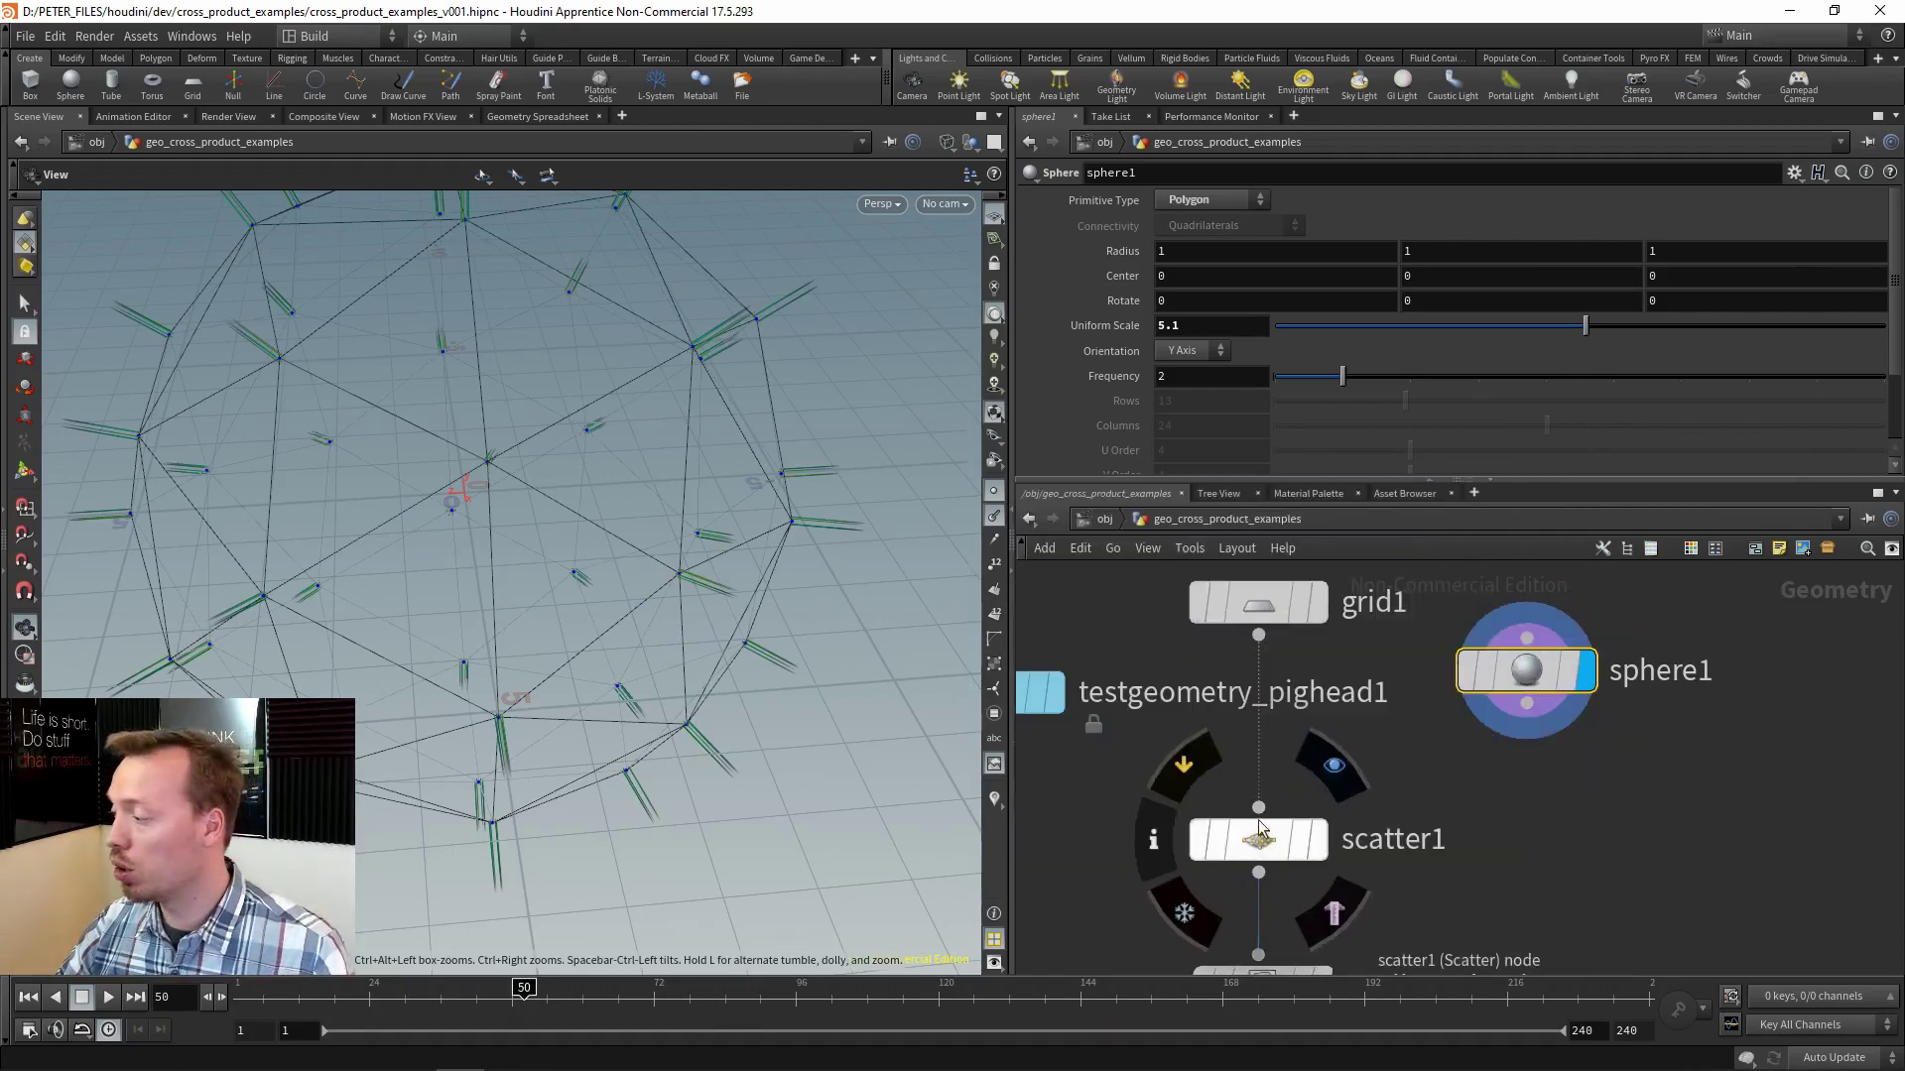
Add a Normal node below sphere1, connect the sphere to its input and display it.
{"action": "key", "text": "Tab"}
{"action": "type", "text": "norm"}
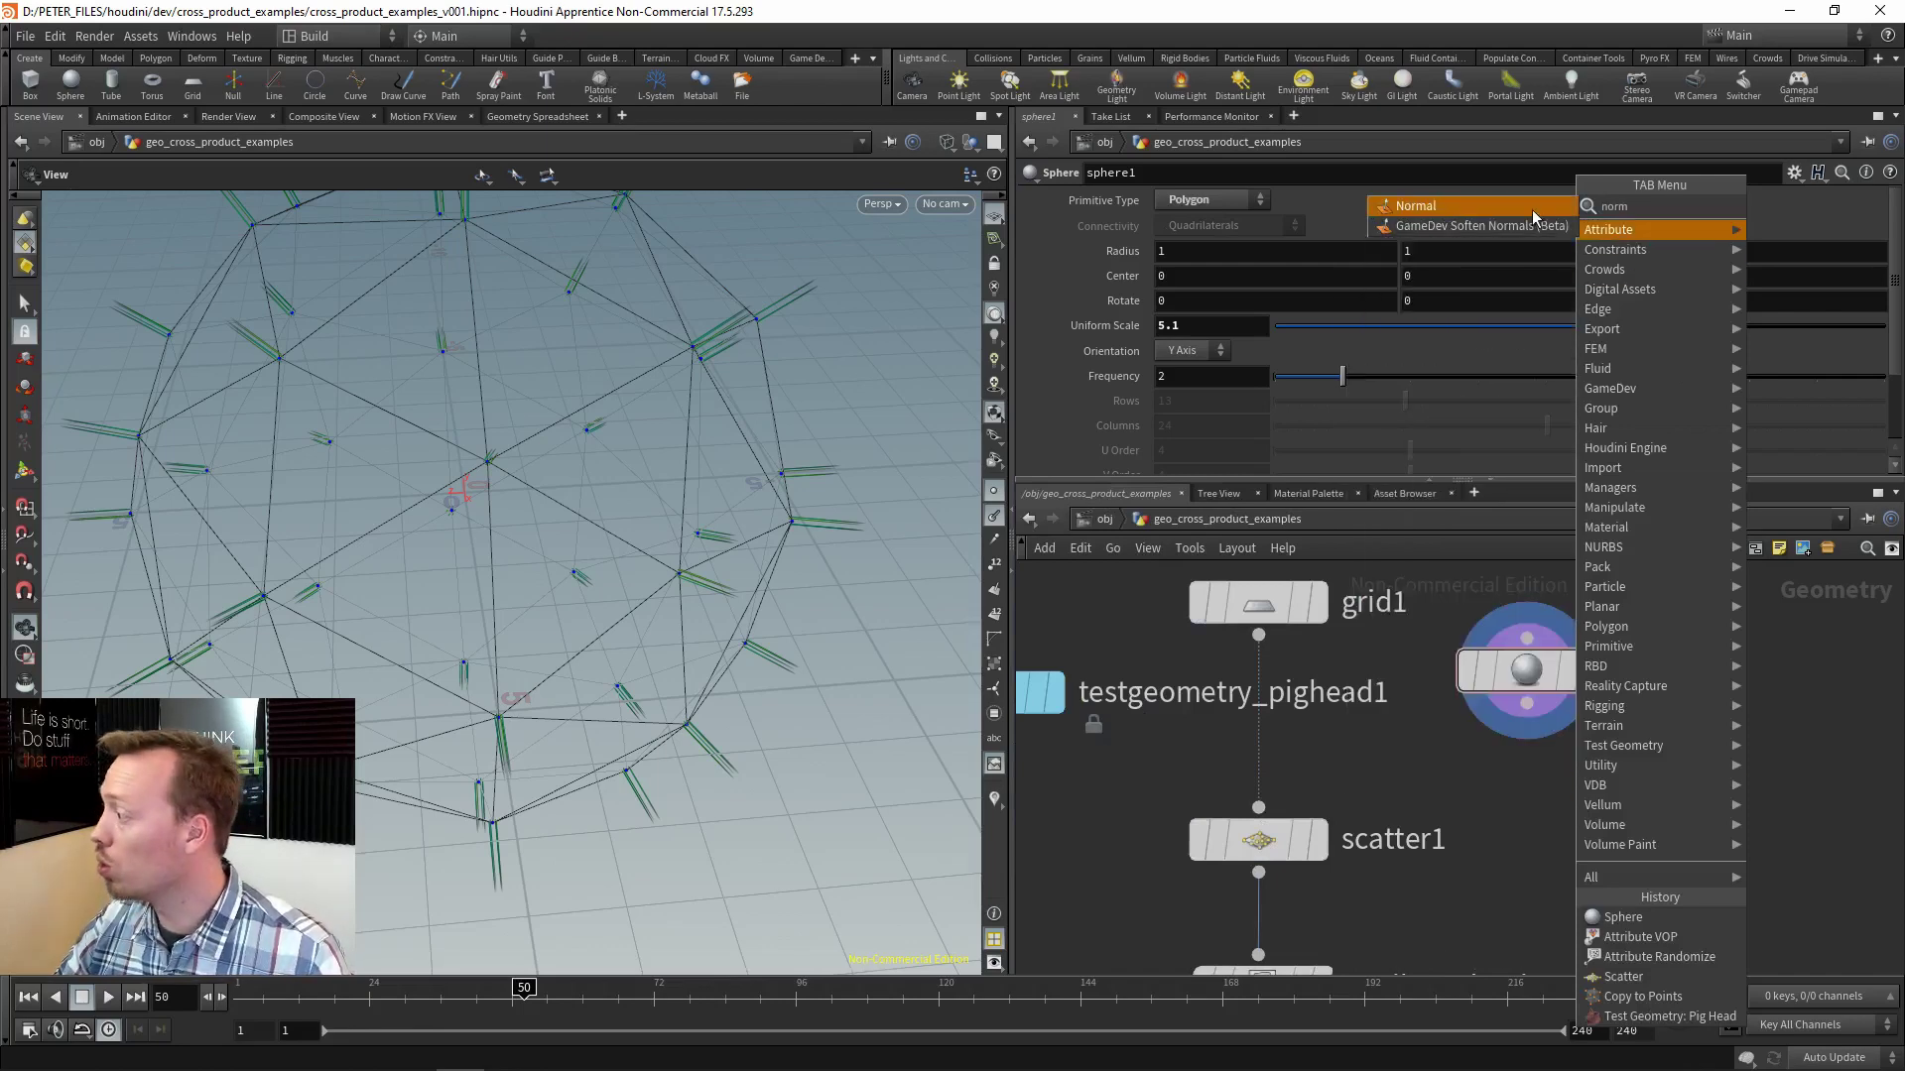
{"action": "key", "text": "Return"}
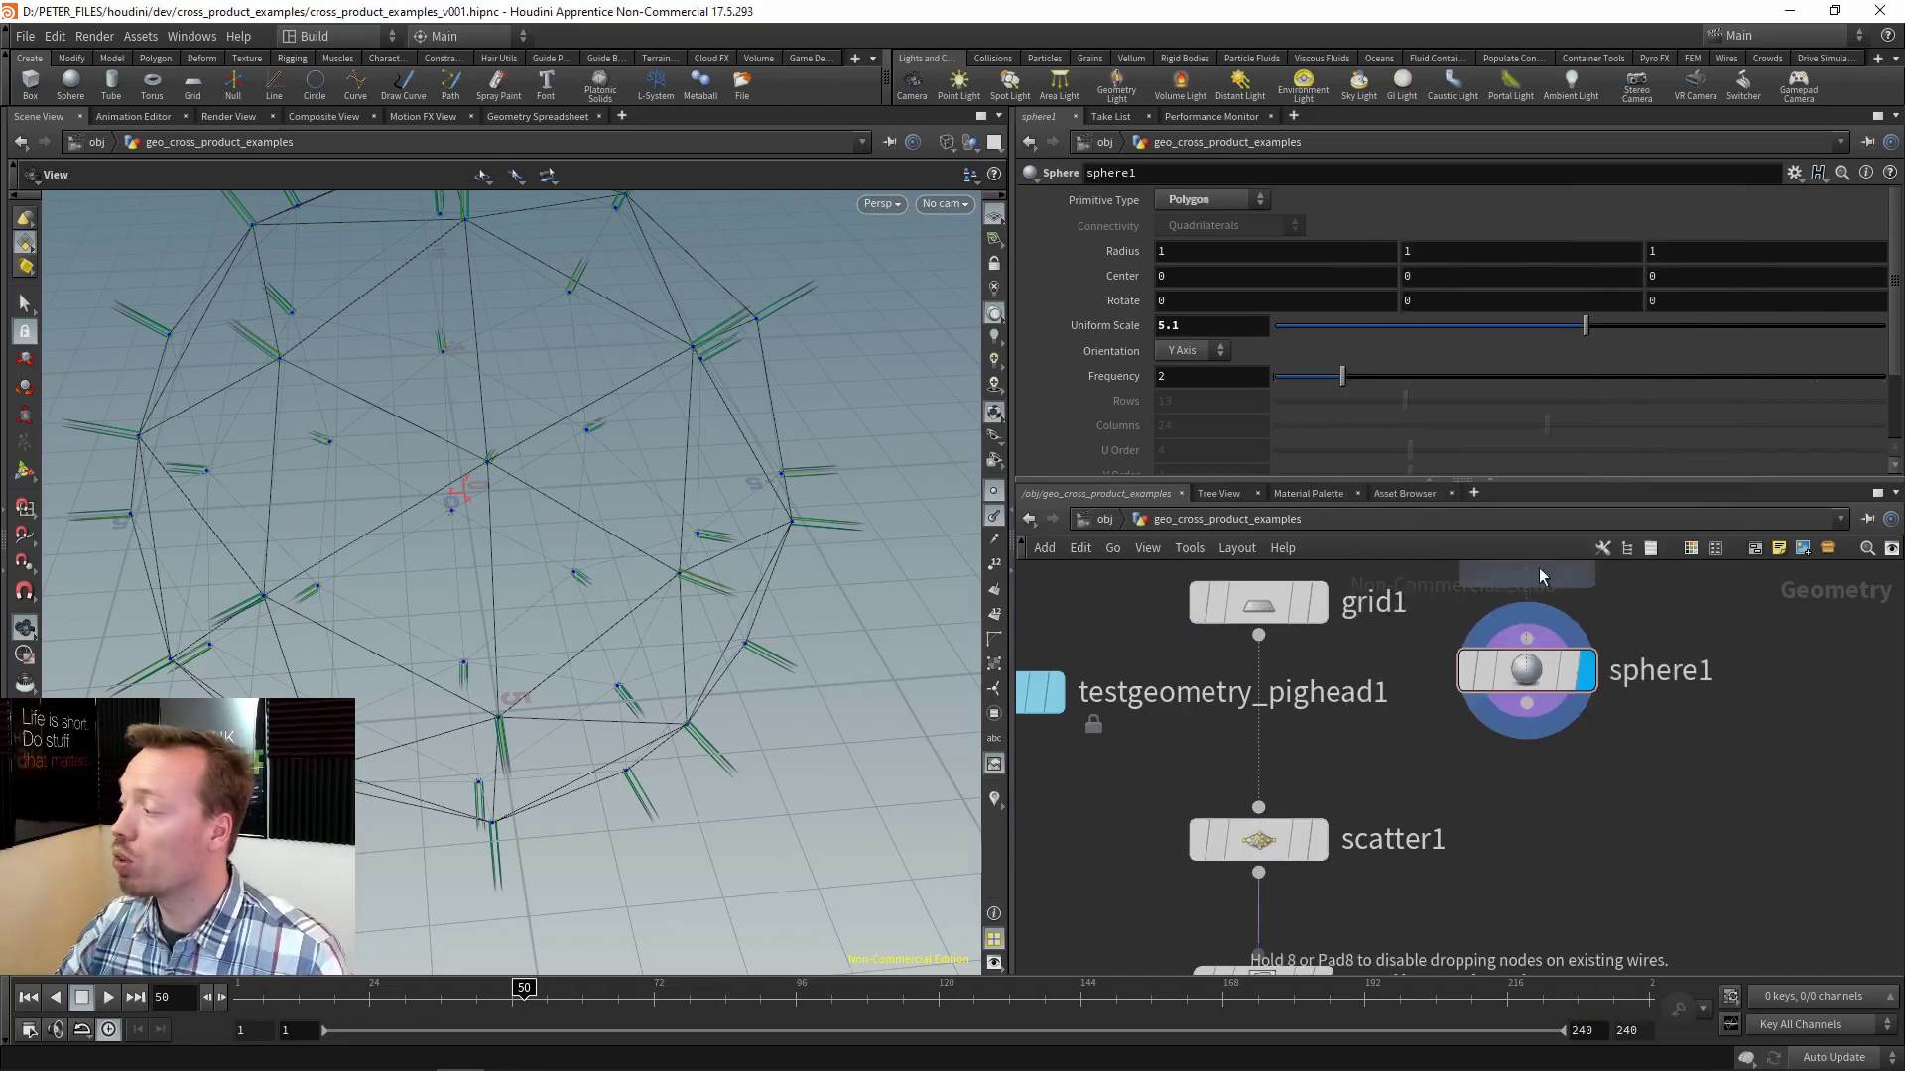
{"action": "left_click", "coordinate": [1545, 809]}
{"action": "left_click_drag", "start_coordinate": [1527, 706], "coordinate": [1549, 777]}
{"action": "middle_click_drag", "start_coordinate": [1654, 816], "coordinate": [1613, 688]}
{"action": "left_click", "coordinate": [1564, 677]}
{"action": "left_click_drag", "start_coordinate": [1522, 689], "coordinate": [1502, 680]}
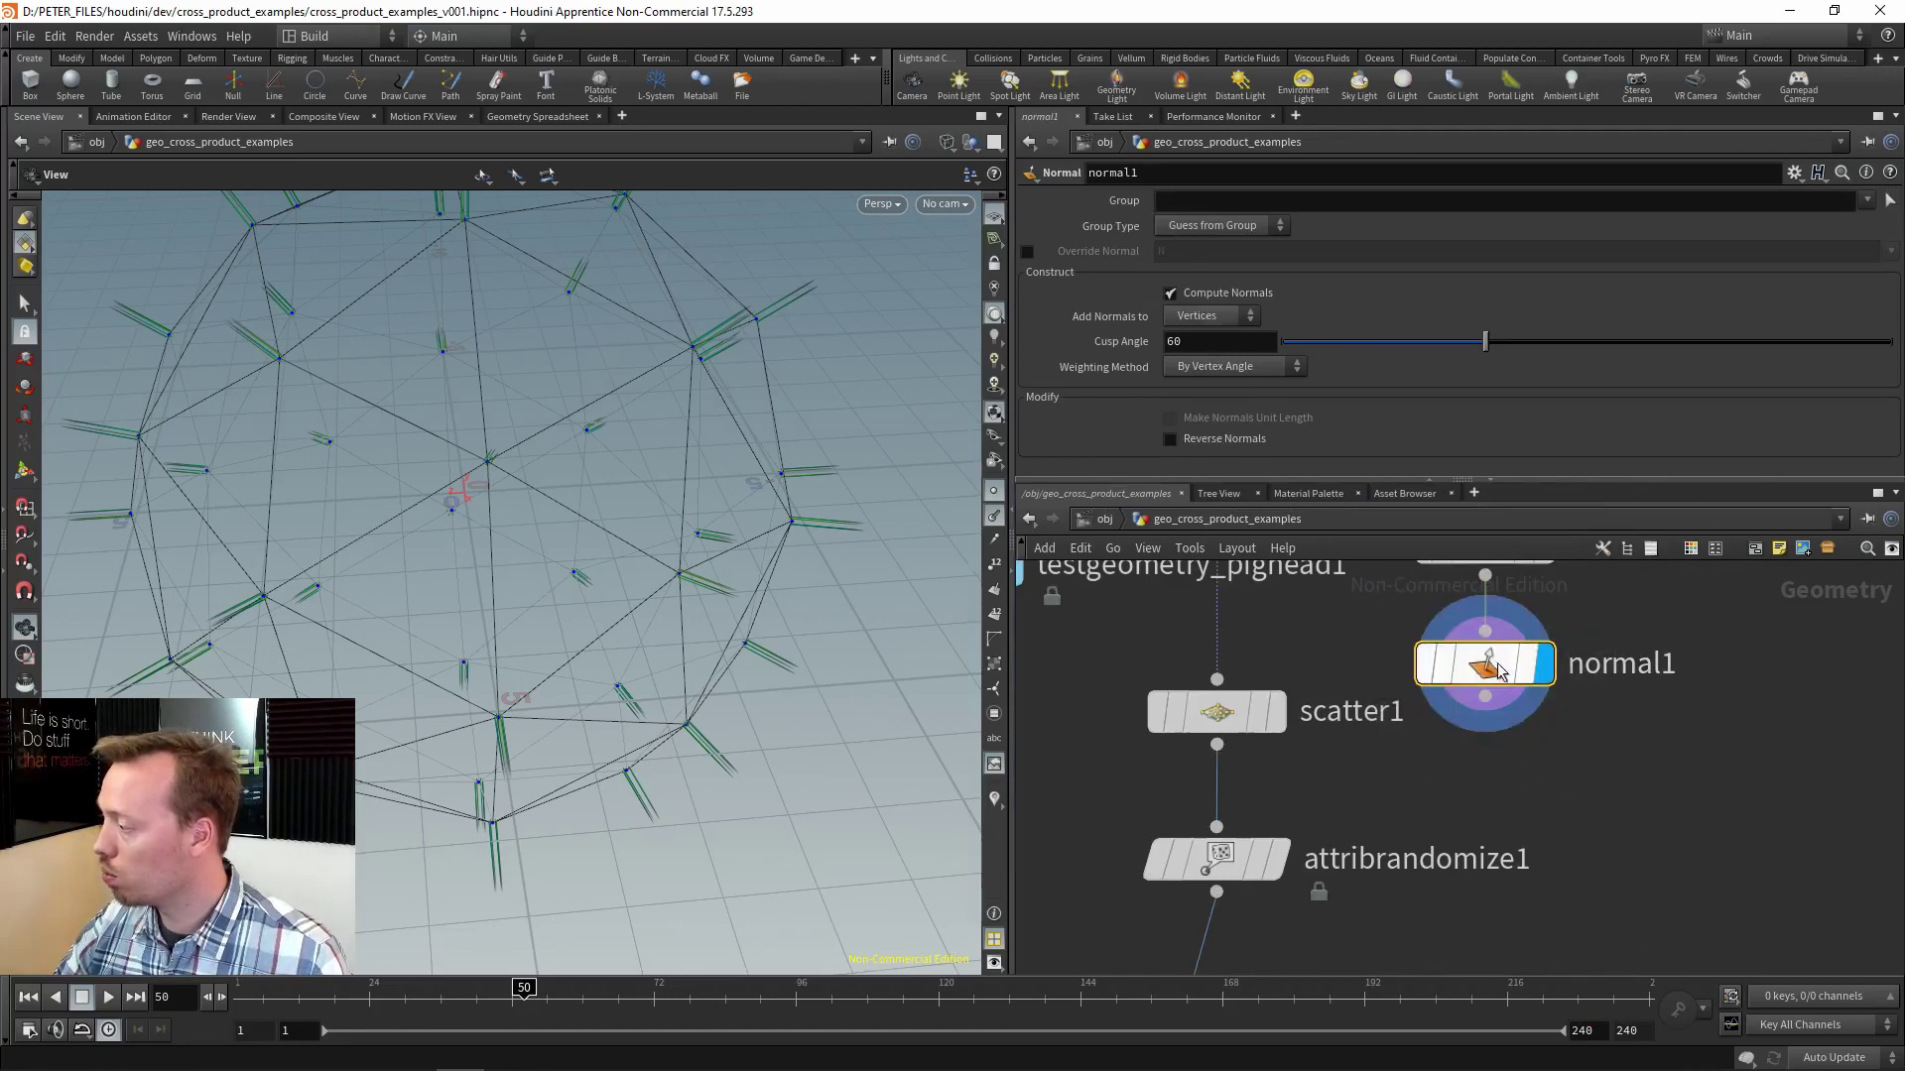
Connect normal1's output to scatter1's input, display scatter1 and check which point attributes it carries.
{"action": "middle_click_drag", "start_coordinate": [1486, 667], "coordinate": [1217, 684]}
{"action": "left_click", "coordinate": [1216, 679]}
{"action": "left_click", "coordinate": [1438, 697]}
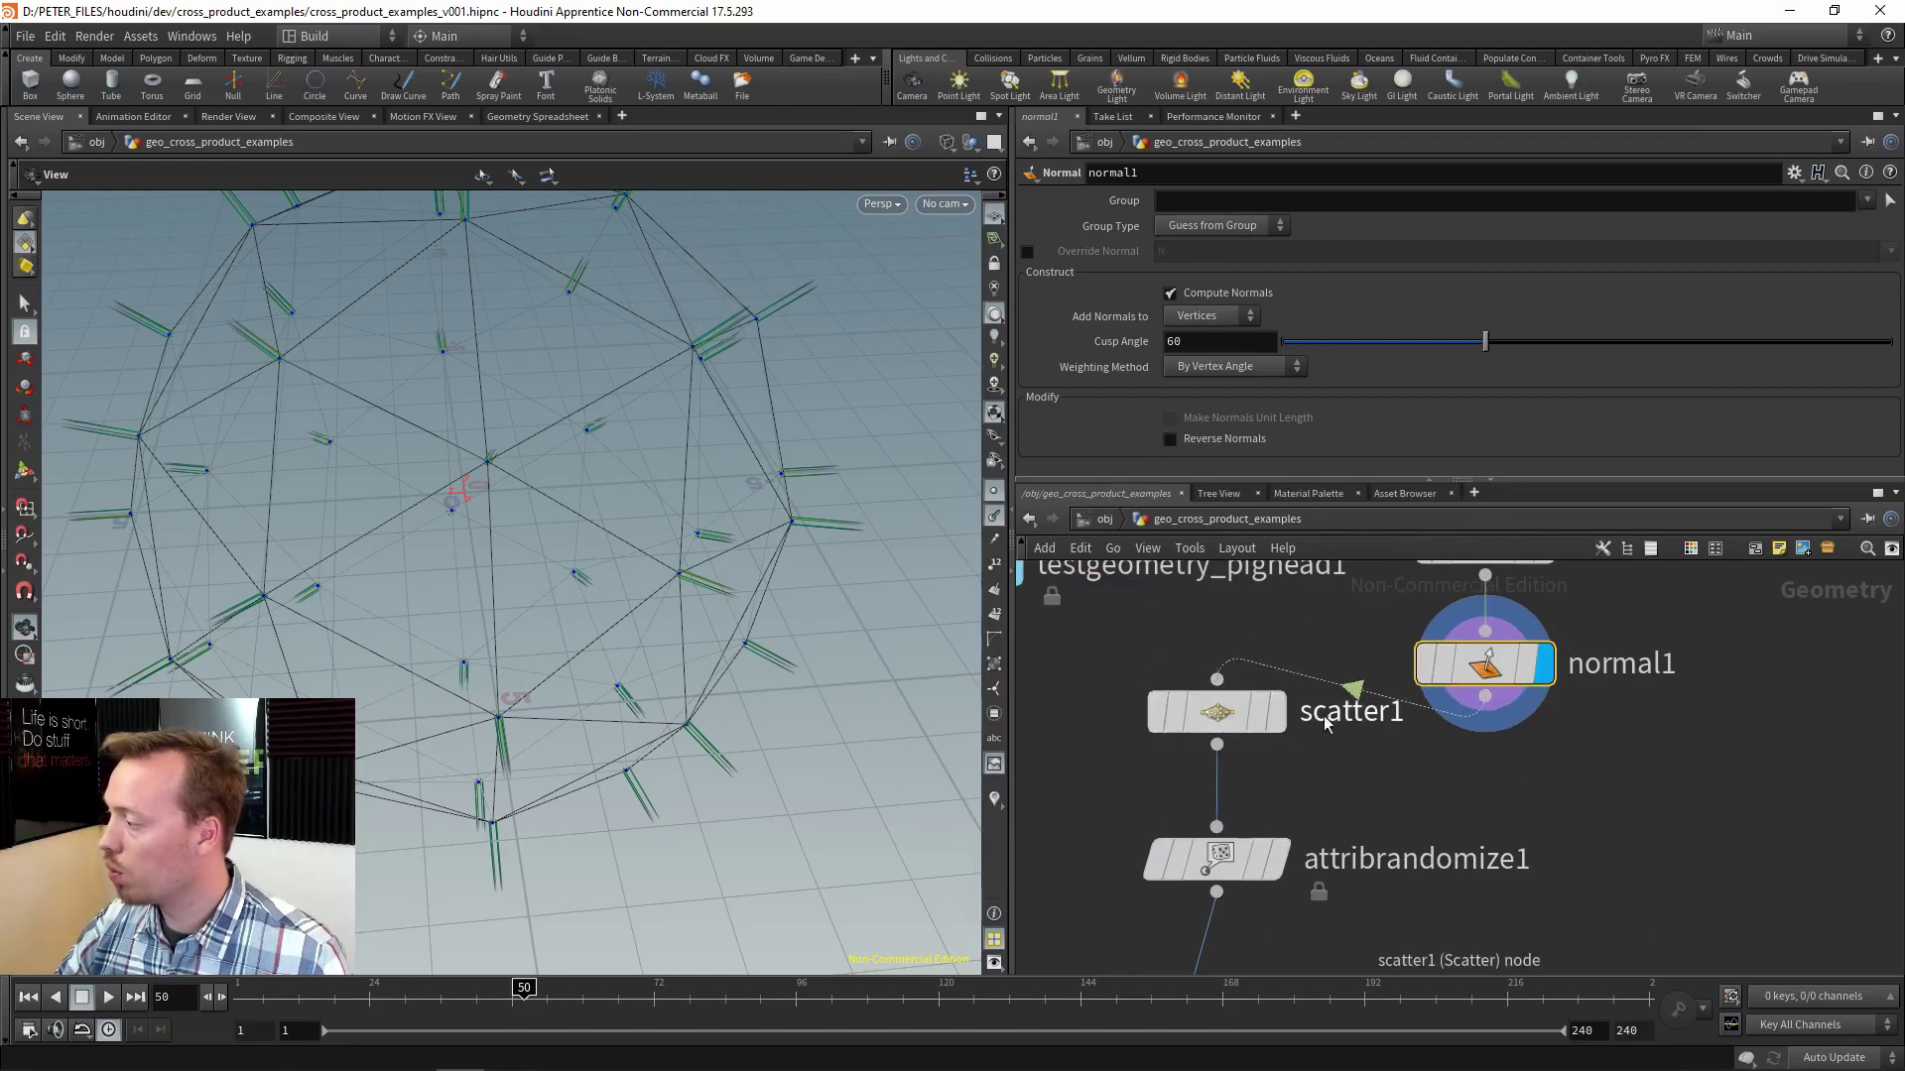
{"action": "left_click", "coordinate": [1276, 711]}
{"action": "left_click", "coordinate": [1220, 719]}
{"action": "middle_click", "coordinate": [1220, 719]}
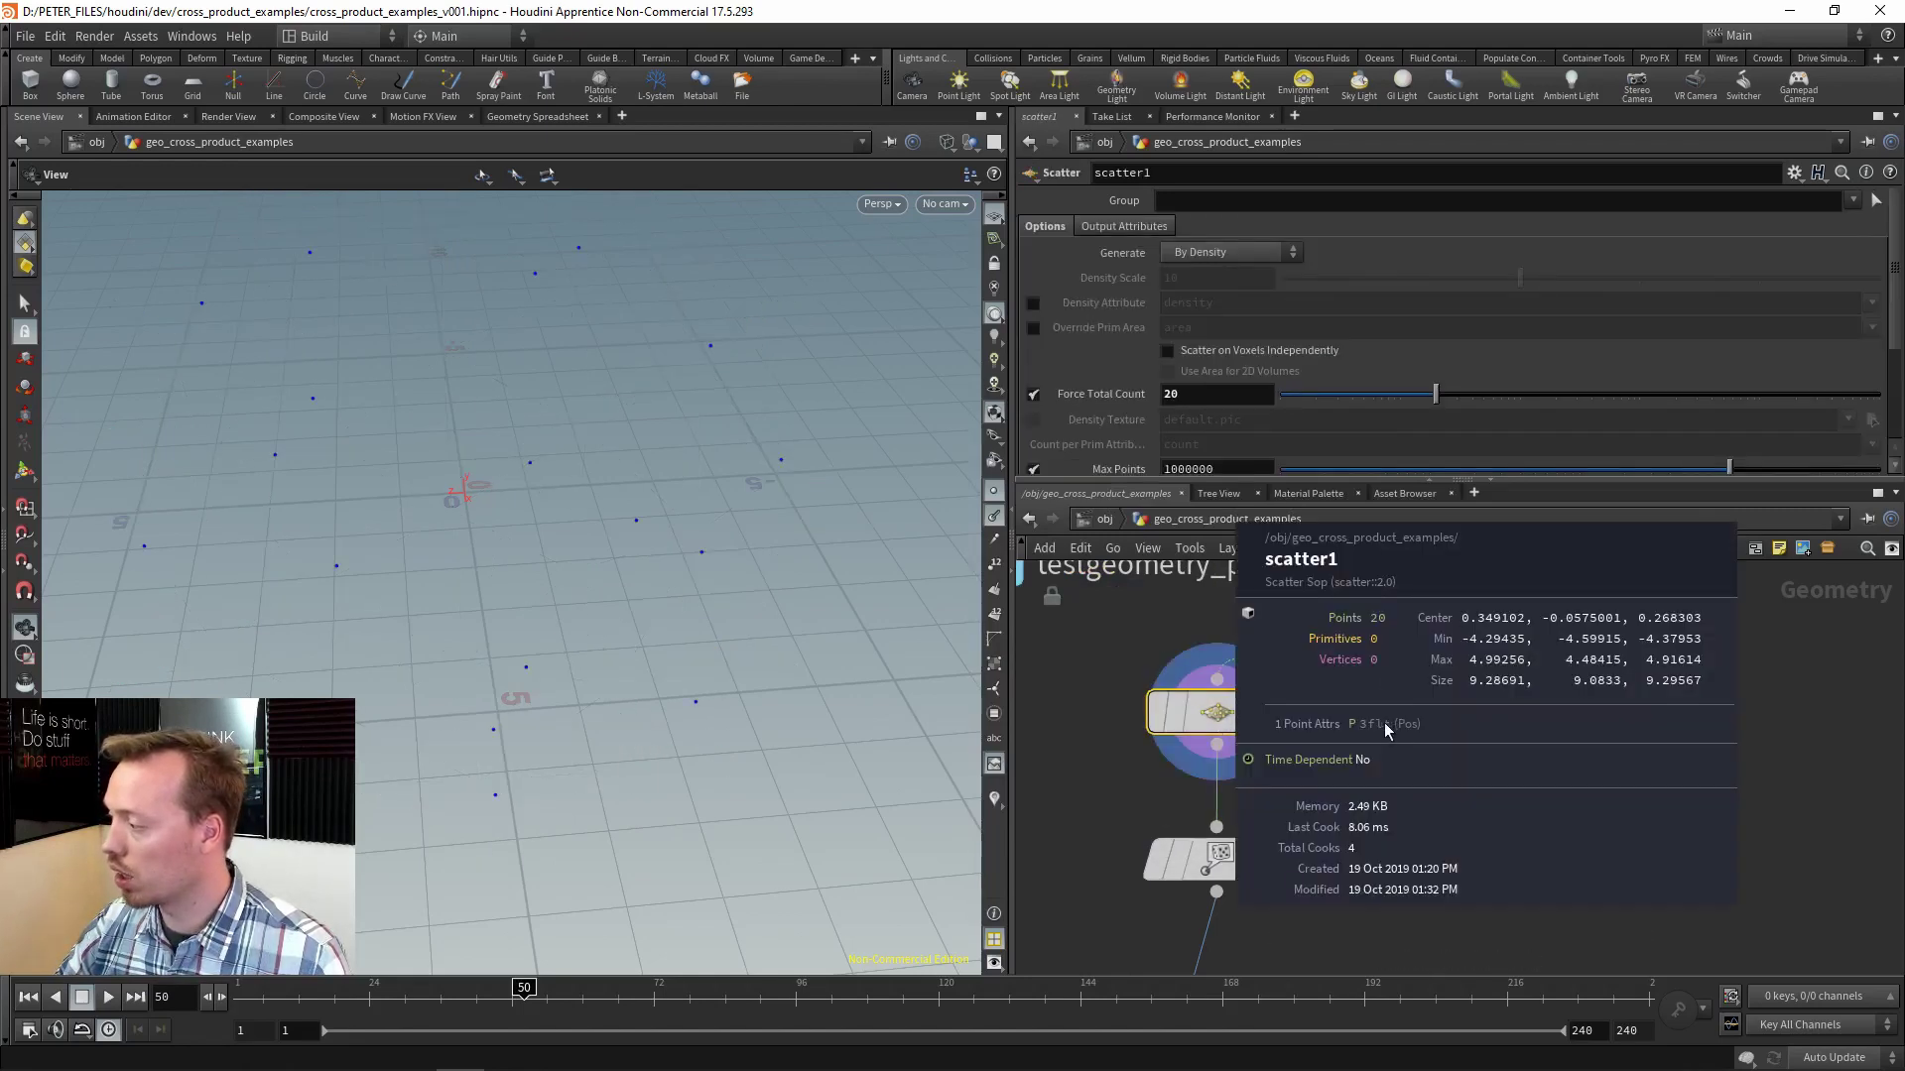
Set normal1 to add normals to Points and check the point attributes on normal1 and scatter1.
{"action": "left_click", "coordinate": [1486, 663]}
{"action": "left_click", "coordinate": [1216, 315]}
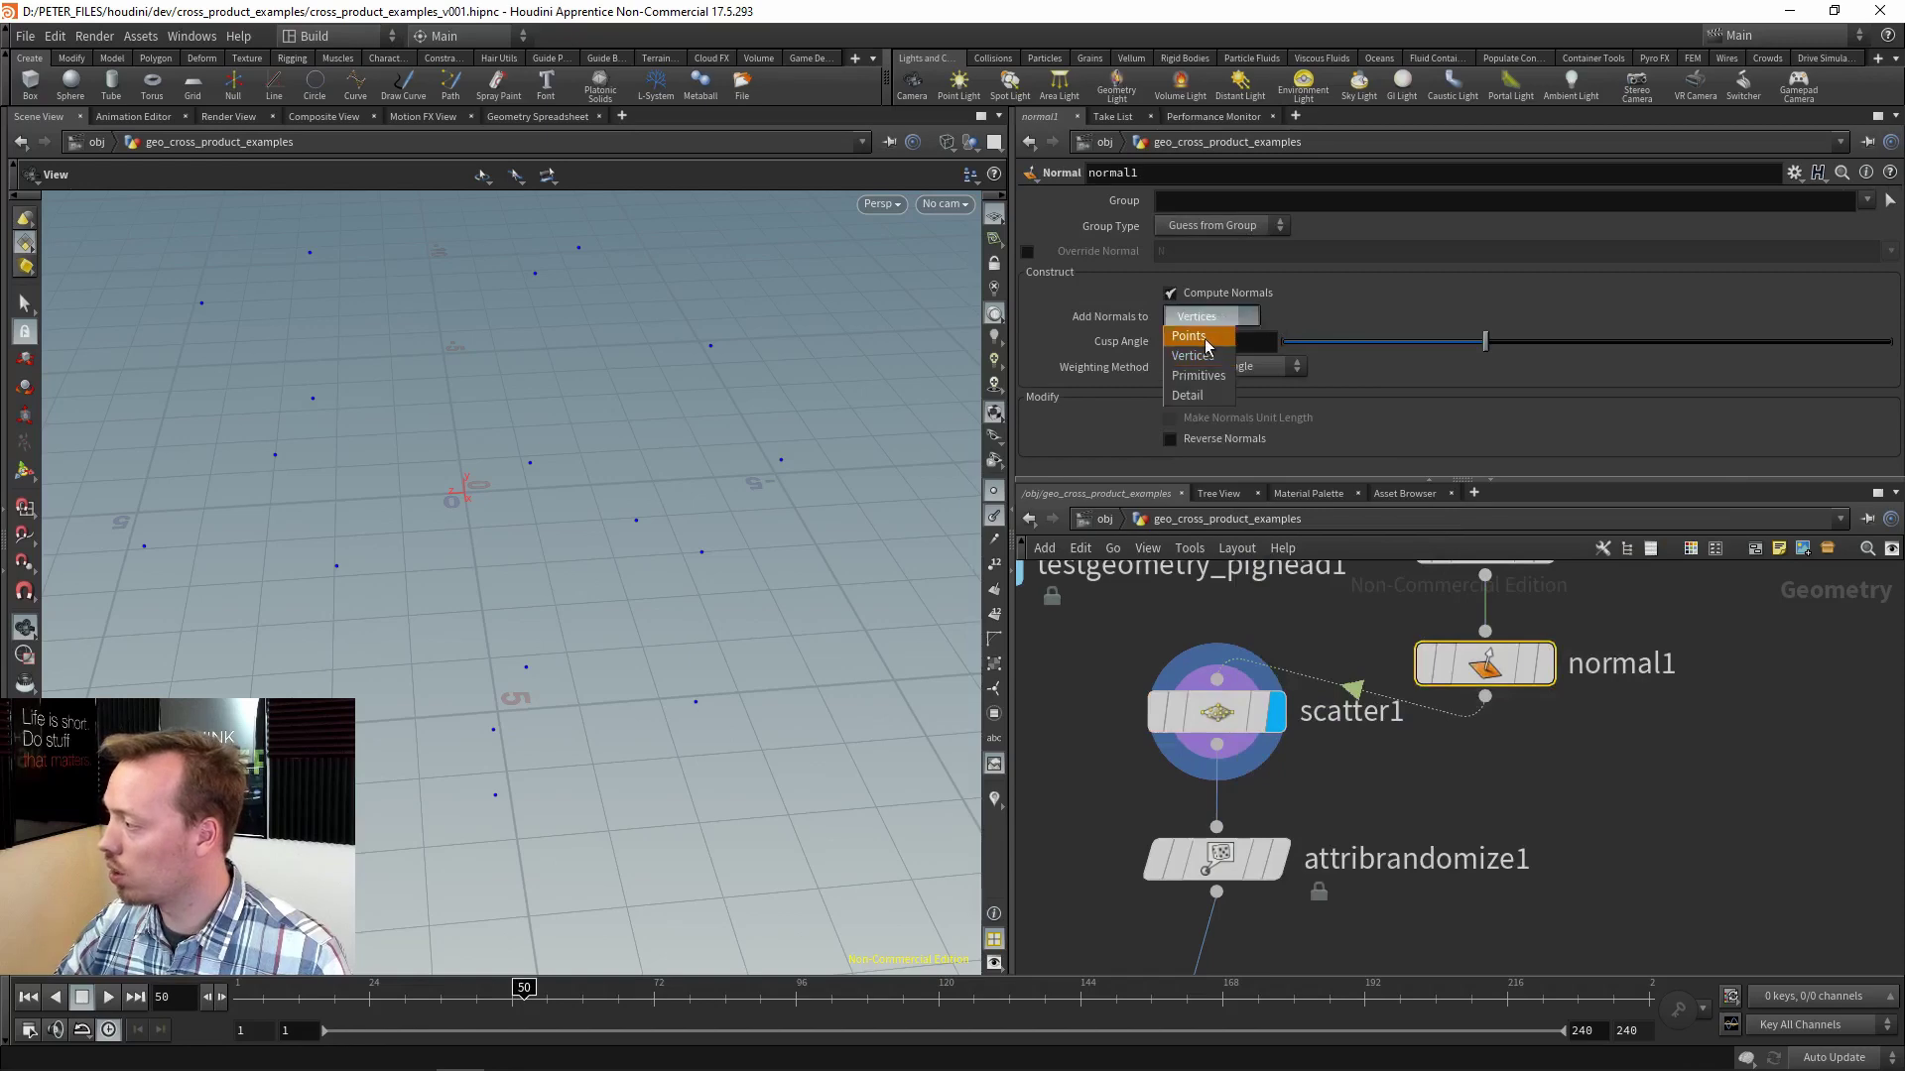
{"action": "left_click", "coordinate": [1201, 338]}
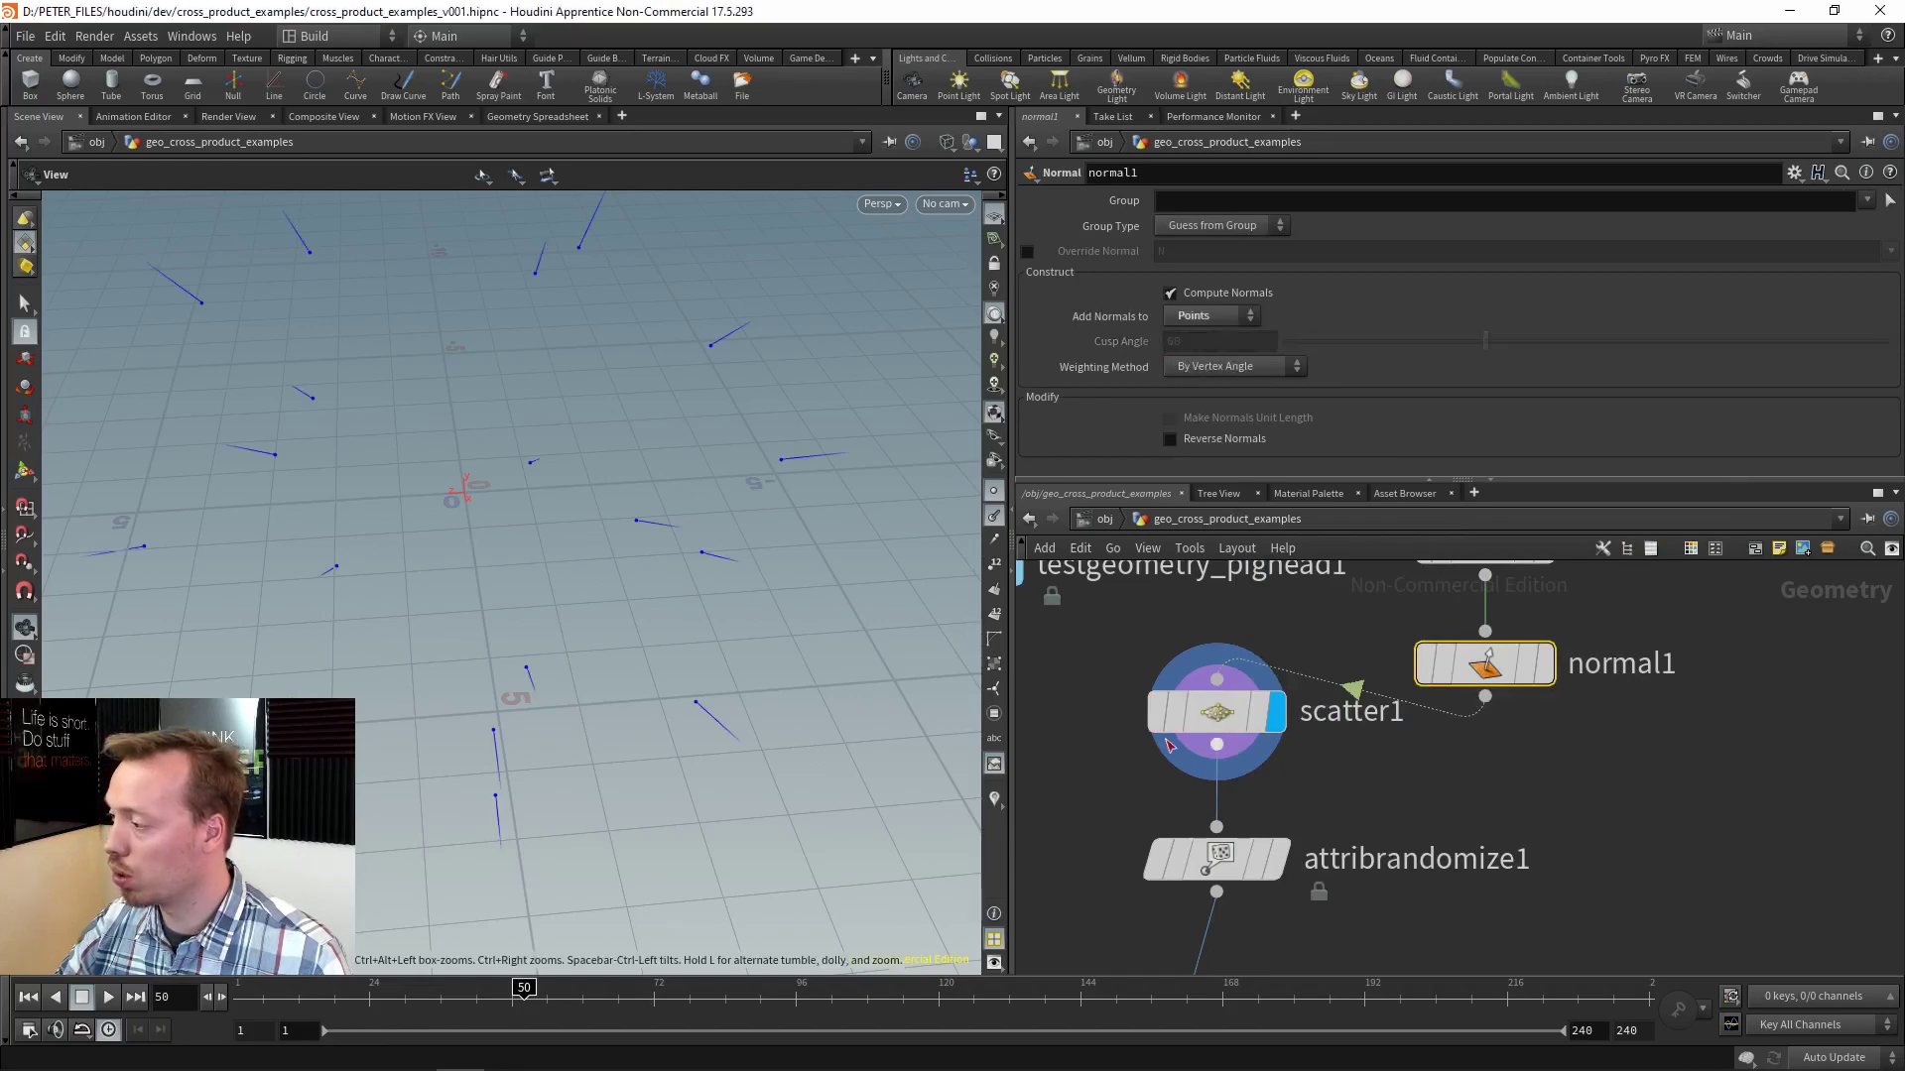
{"action": "middle_click", "coordinate": [1485, 662]}
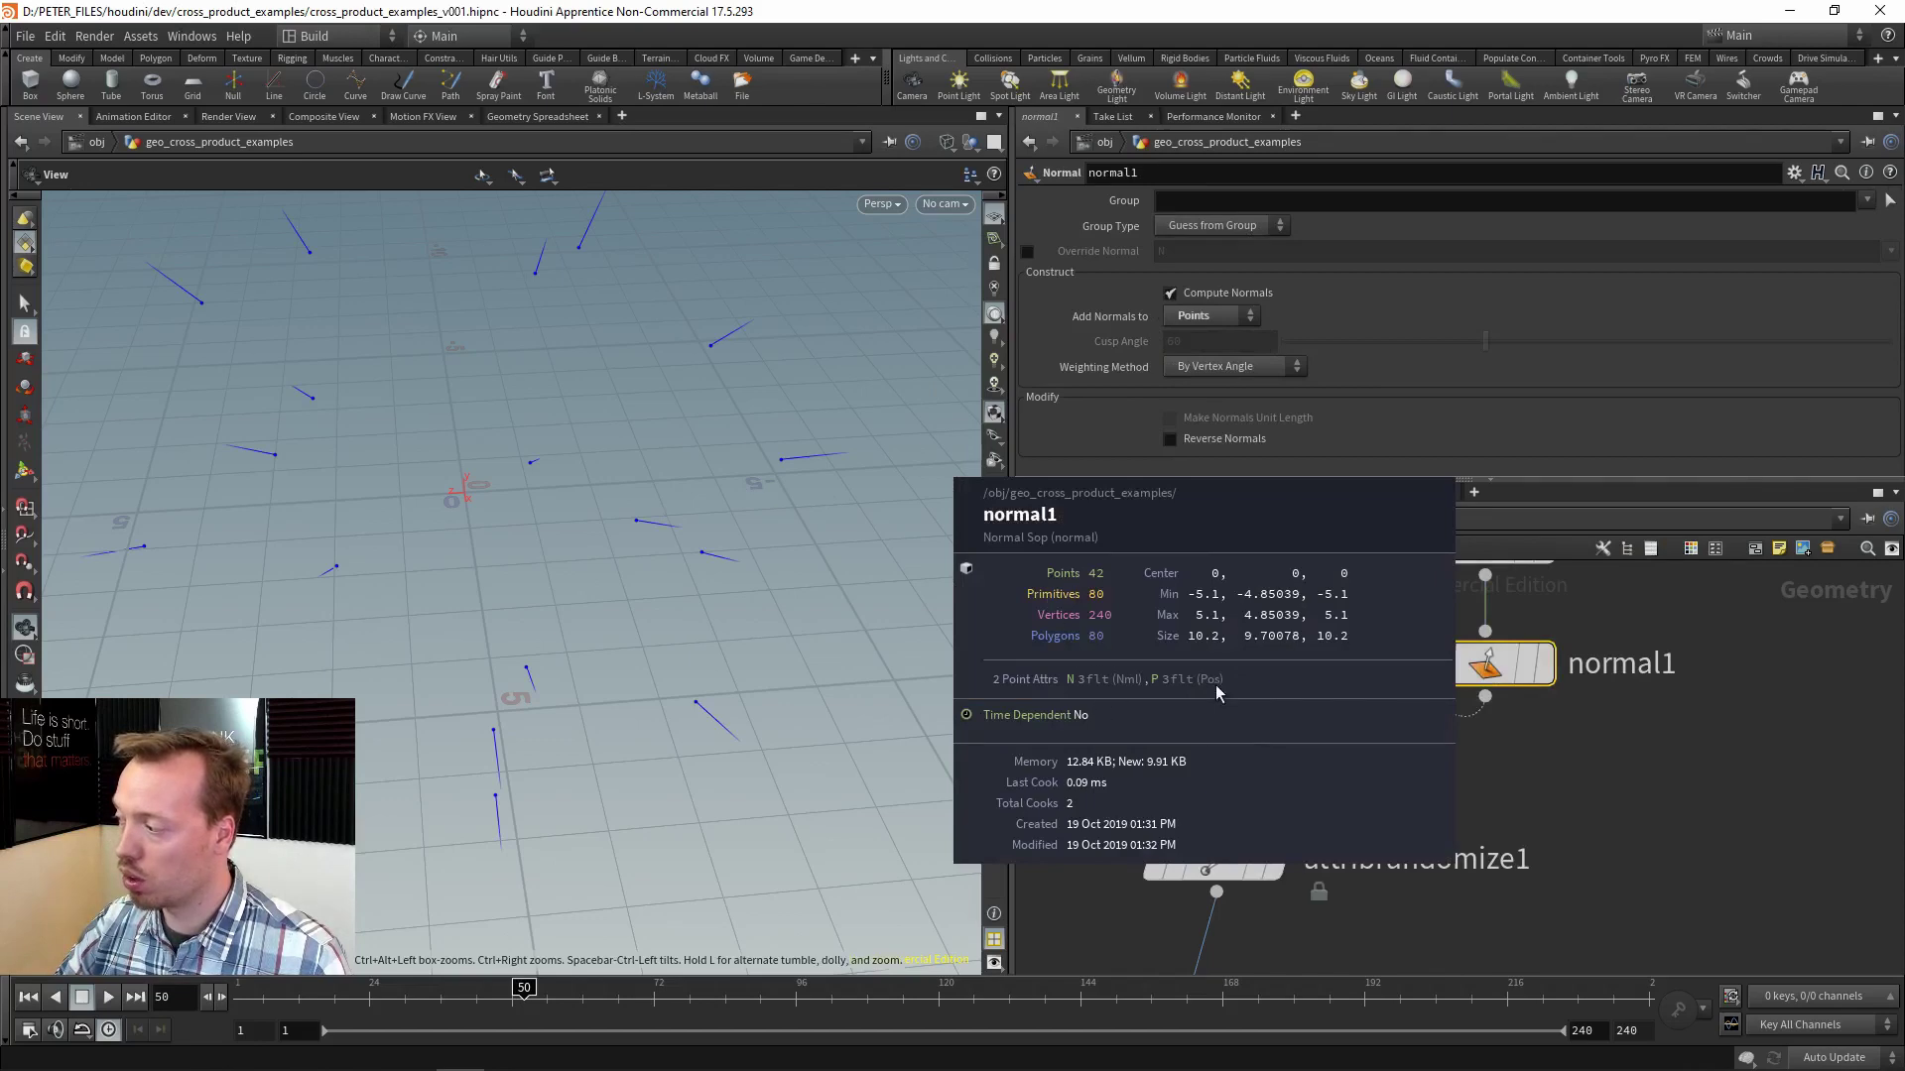
{"action": "middle_click", "coordinate": [1263, 766]}
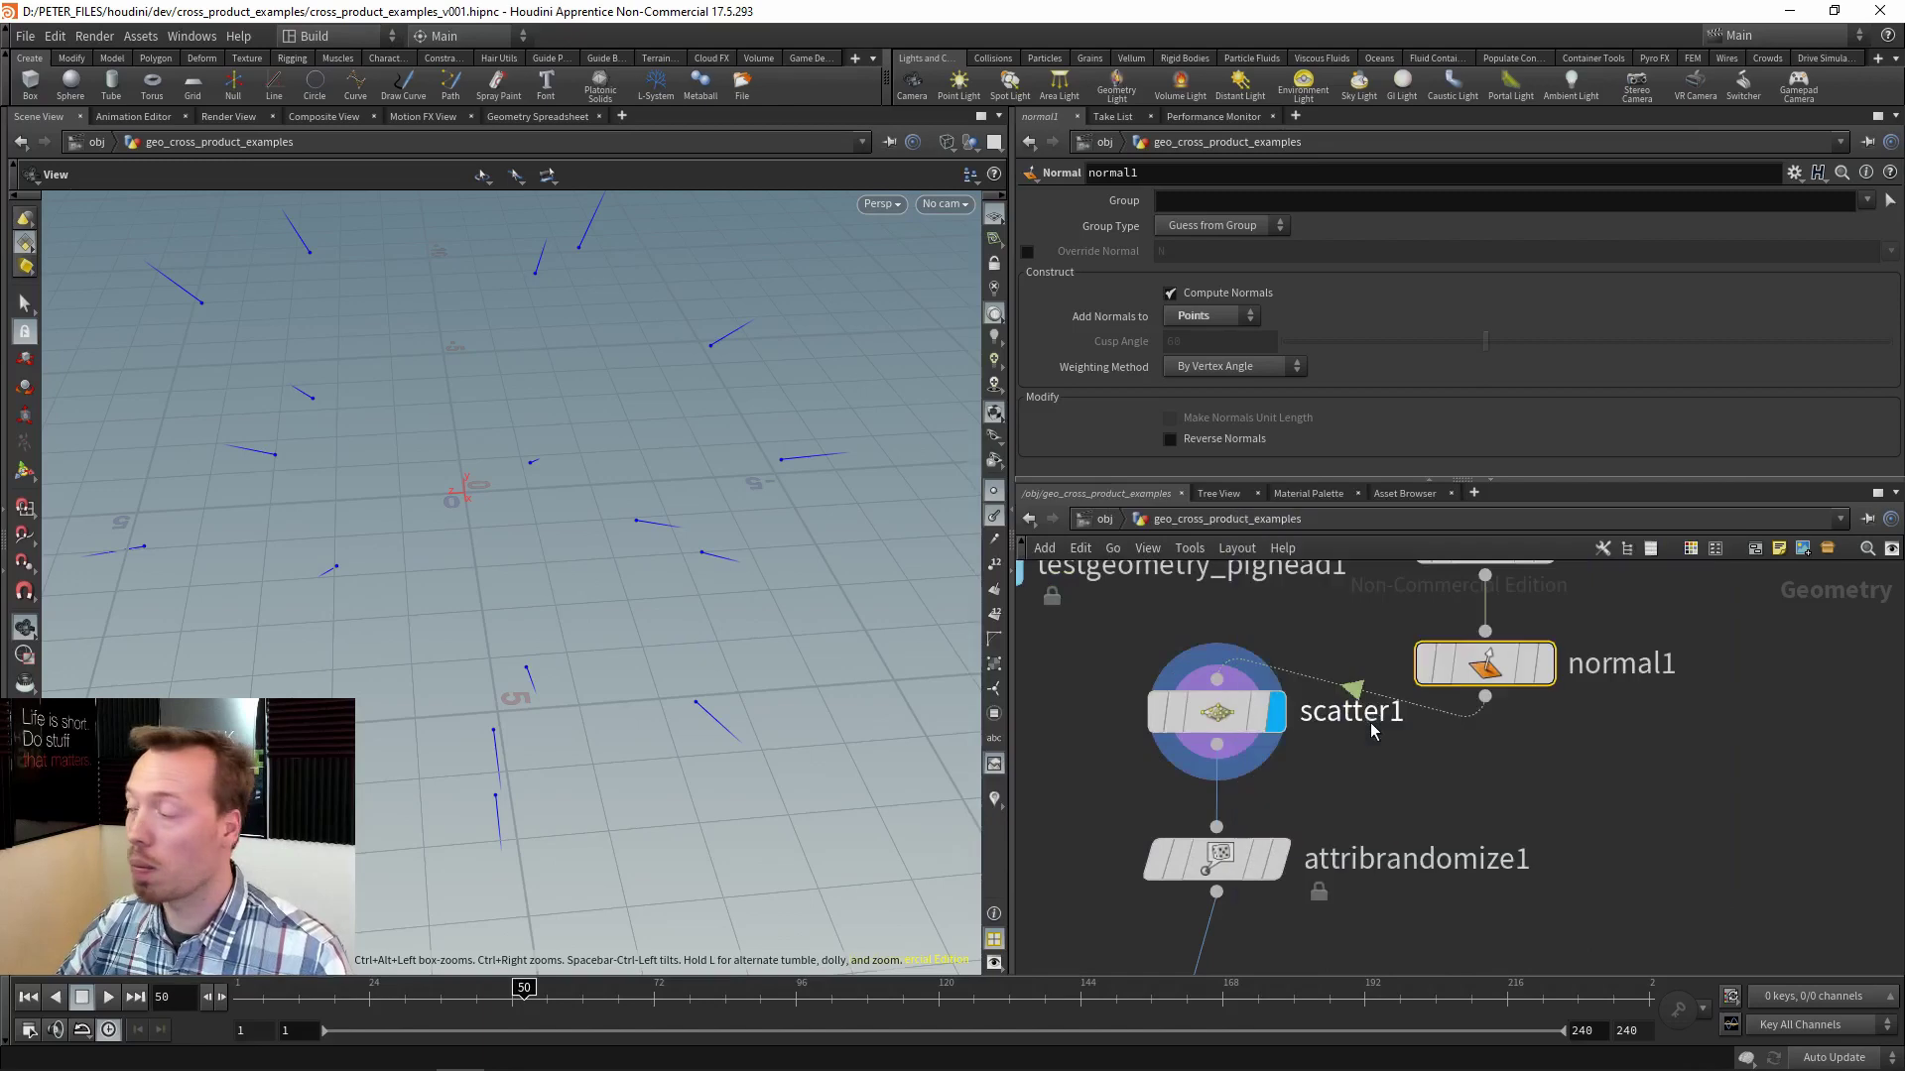
Set the attribute name on attribrandomize1 to N_rand.
{"action": "middle_click_drag", "start_coordinate": [1394, 851], "coordinate": [1433, 646]}
{"action": "middle_click_drag", "start_coordinate": [1365, 579], "coordinate": [1437, 714]}
{"action": "right_click_drag", "start_coordinate": [1527, 712], "coordinate": [1460, 713]}
{"action": "middle_click_drag", "start_coordinate": [1504, 712], "coordinate": [1415, 649]}
{"action": "left_click", "coordinate": [1295, 708]}
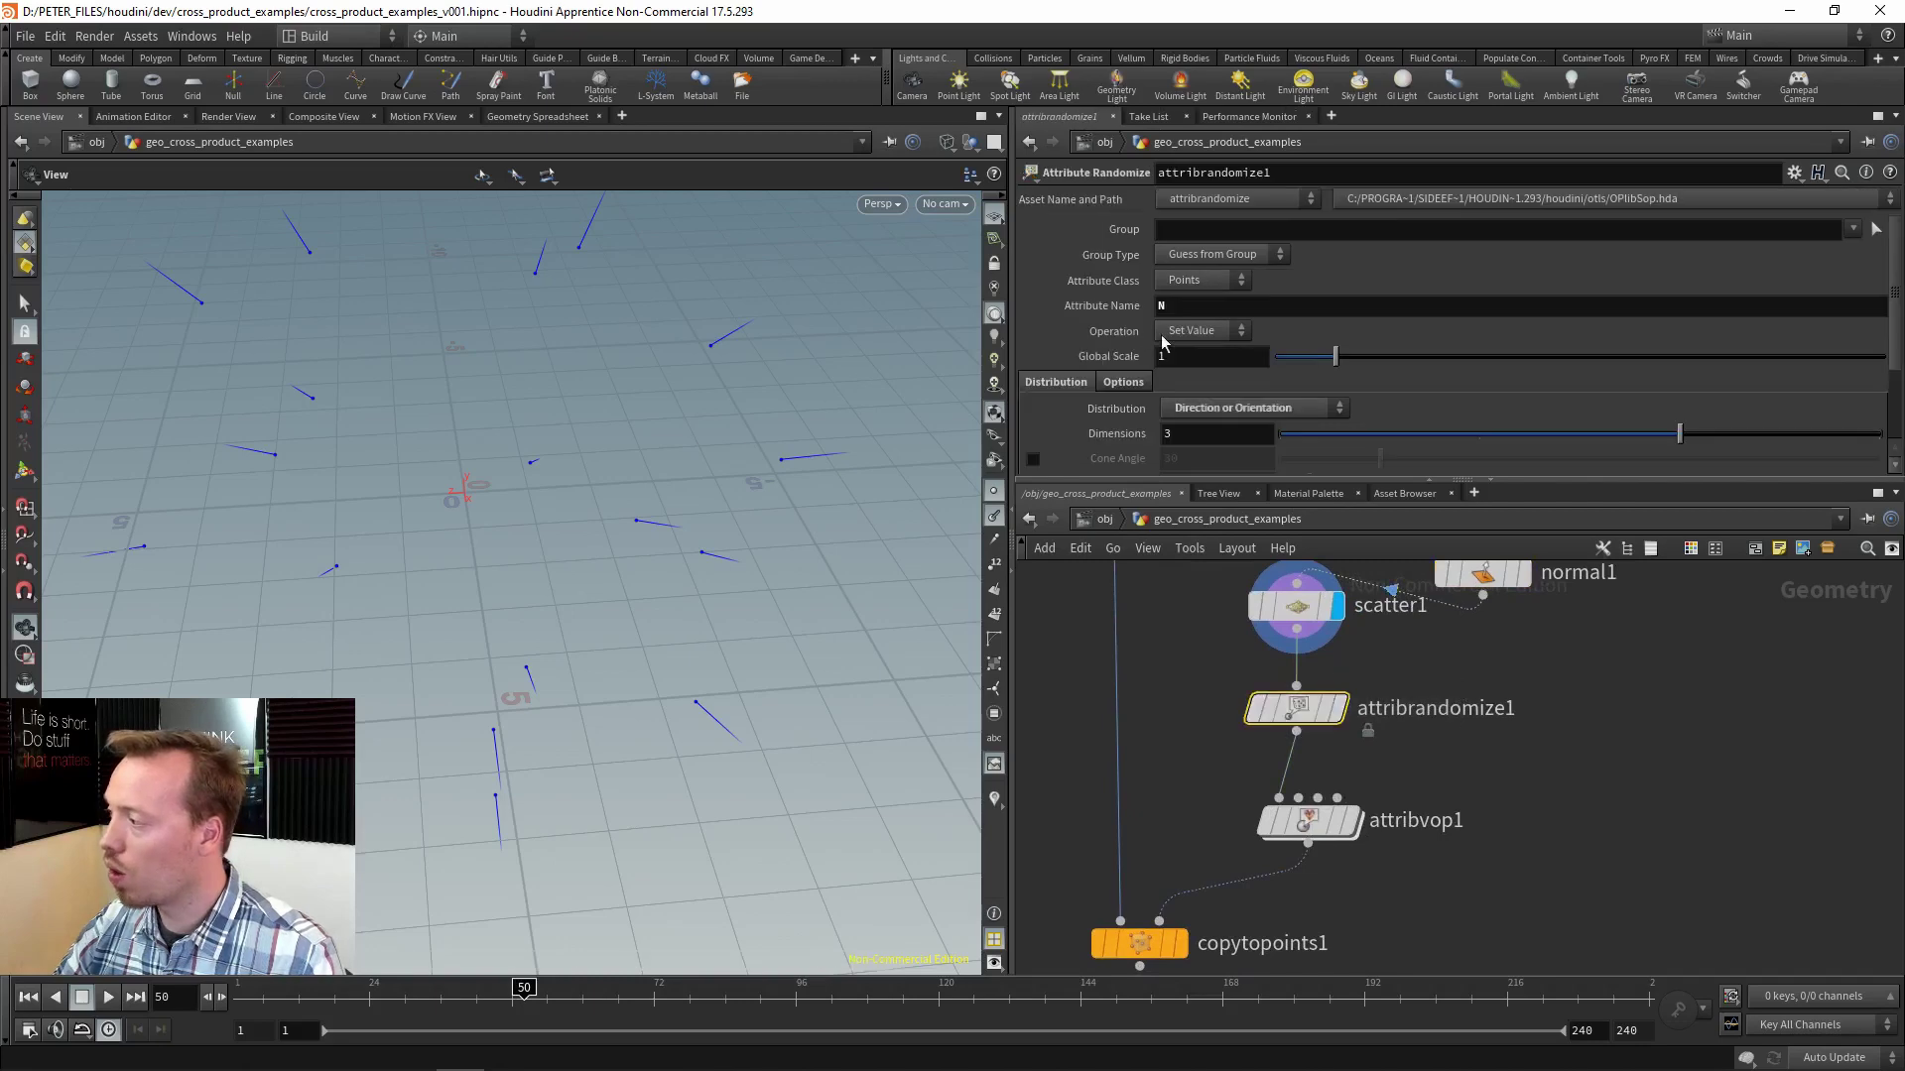
{"action": "left_click", "coordinate": [1213, 308]}
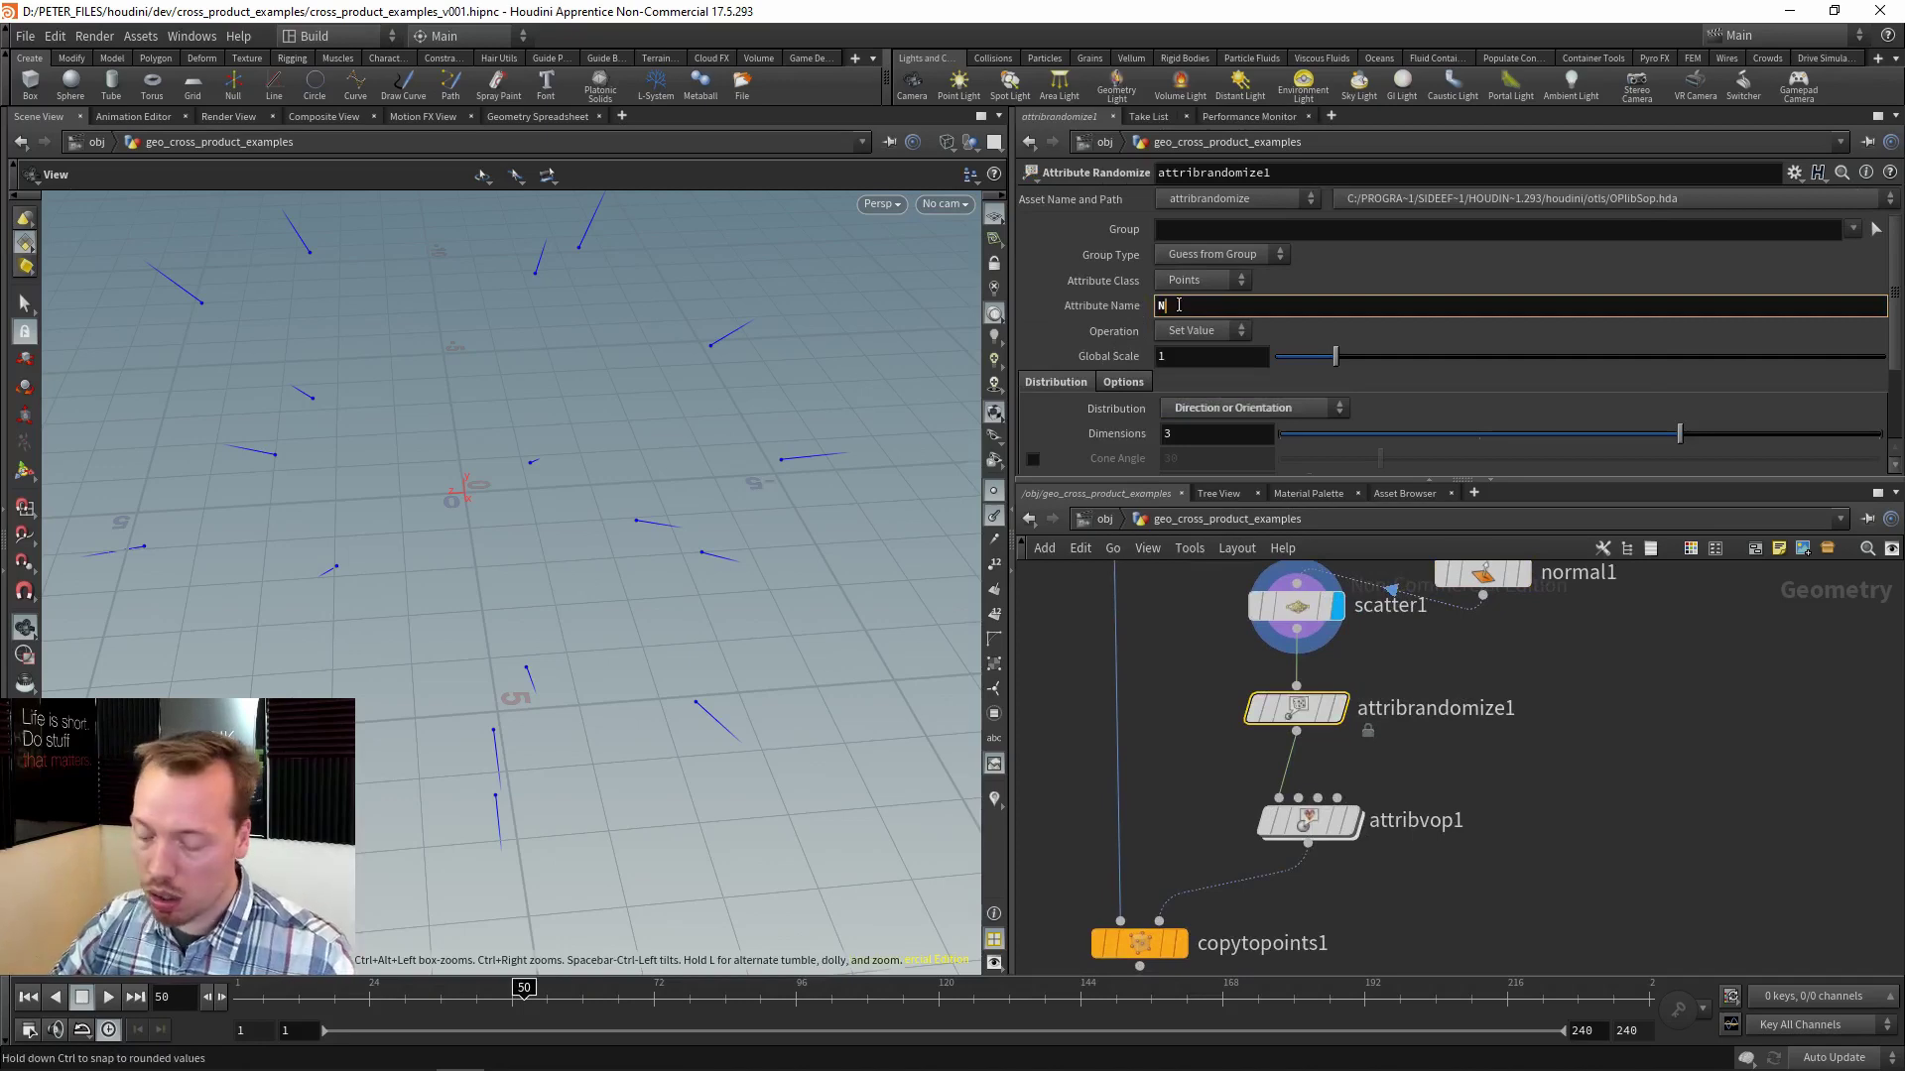
{"action": "key", "text": "Return"}
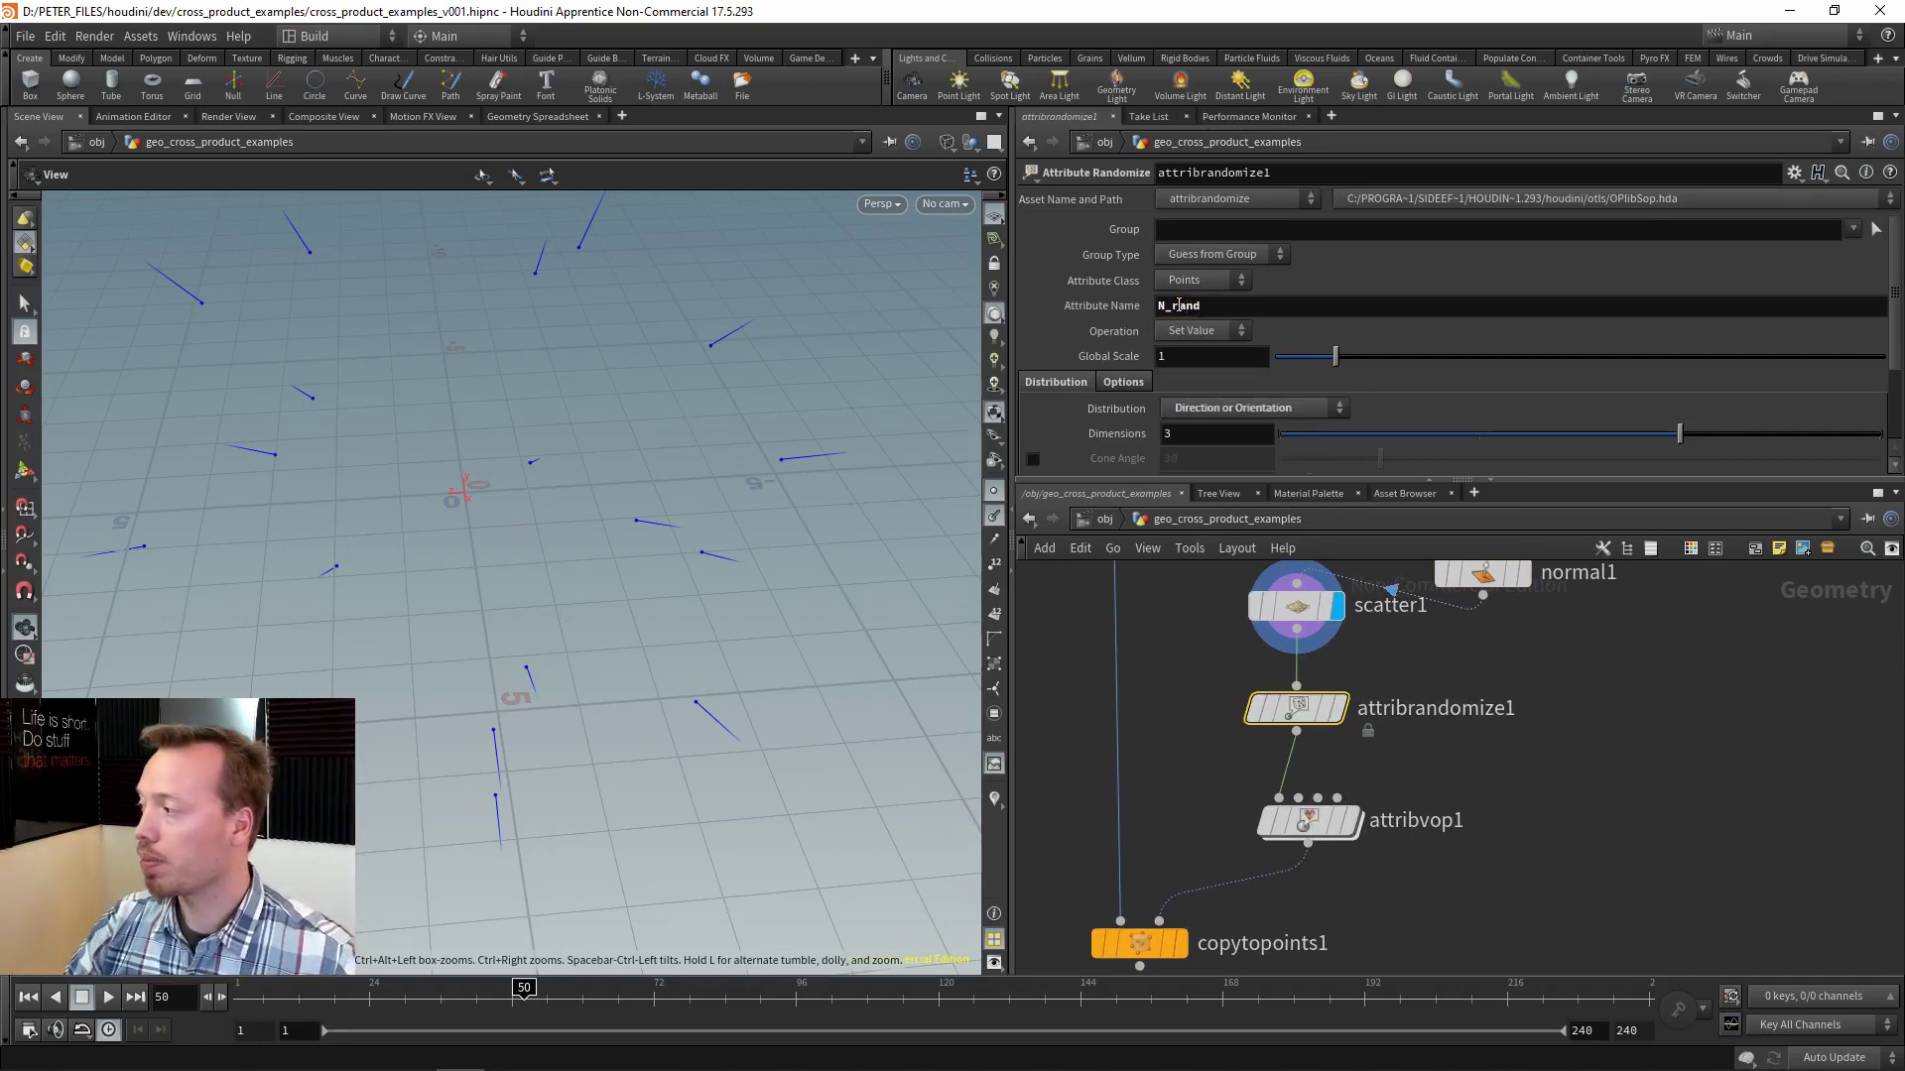
Display attribrandomize1 and attribvop1 in turn to compare their normals in the viewport.
{"action": "left_click", "coordinate": [1555, 807]}
{"action": "middle_click_drag", "start_coordinate": [1501, 815], "coordinate": [1490, 683]}
{"action": "scroll", "coordinate": [1390, 648], "scroll_direction": "up", "scroll_amount": 1}
{"action": "left_click", "coordinate": [1331, 689]}
{"action": "left_click", "coordinate": [1290, 717]}
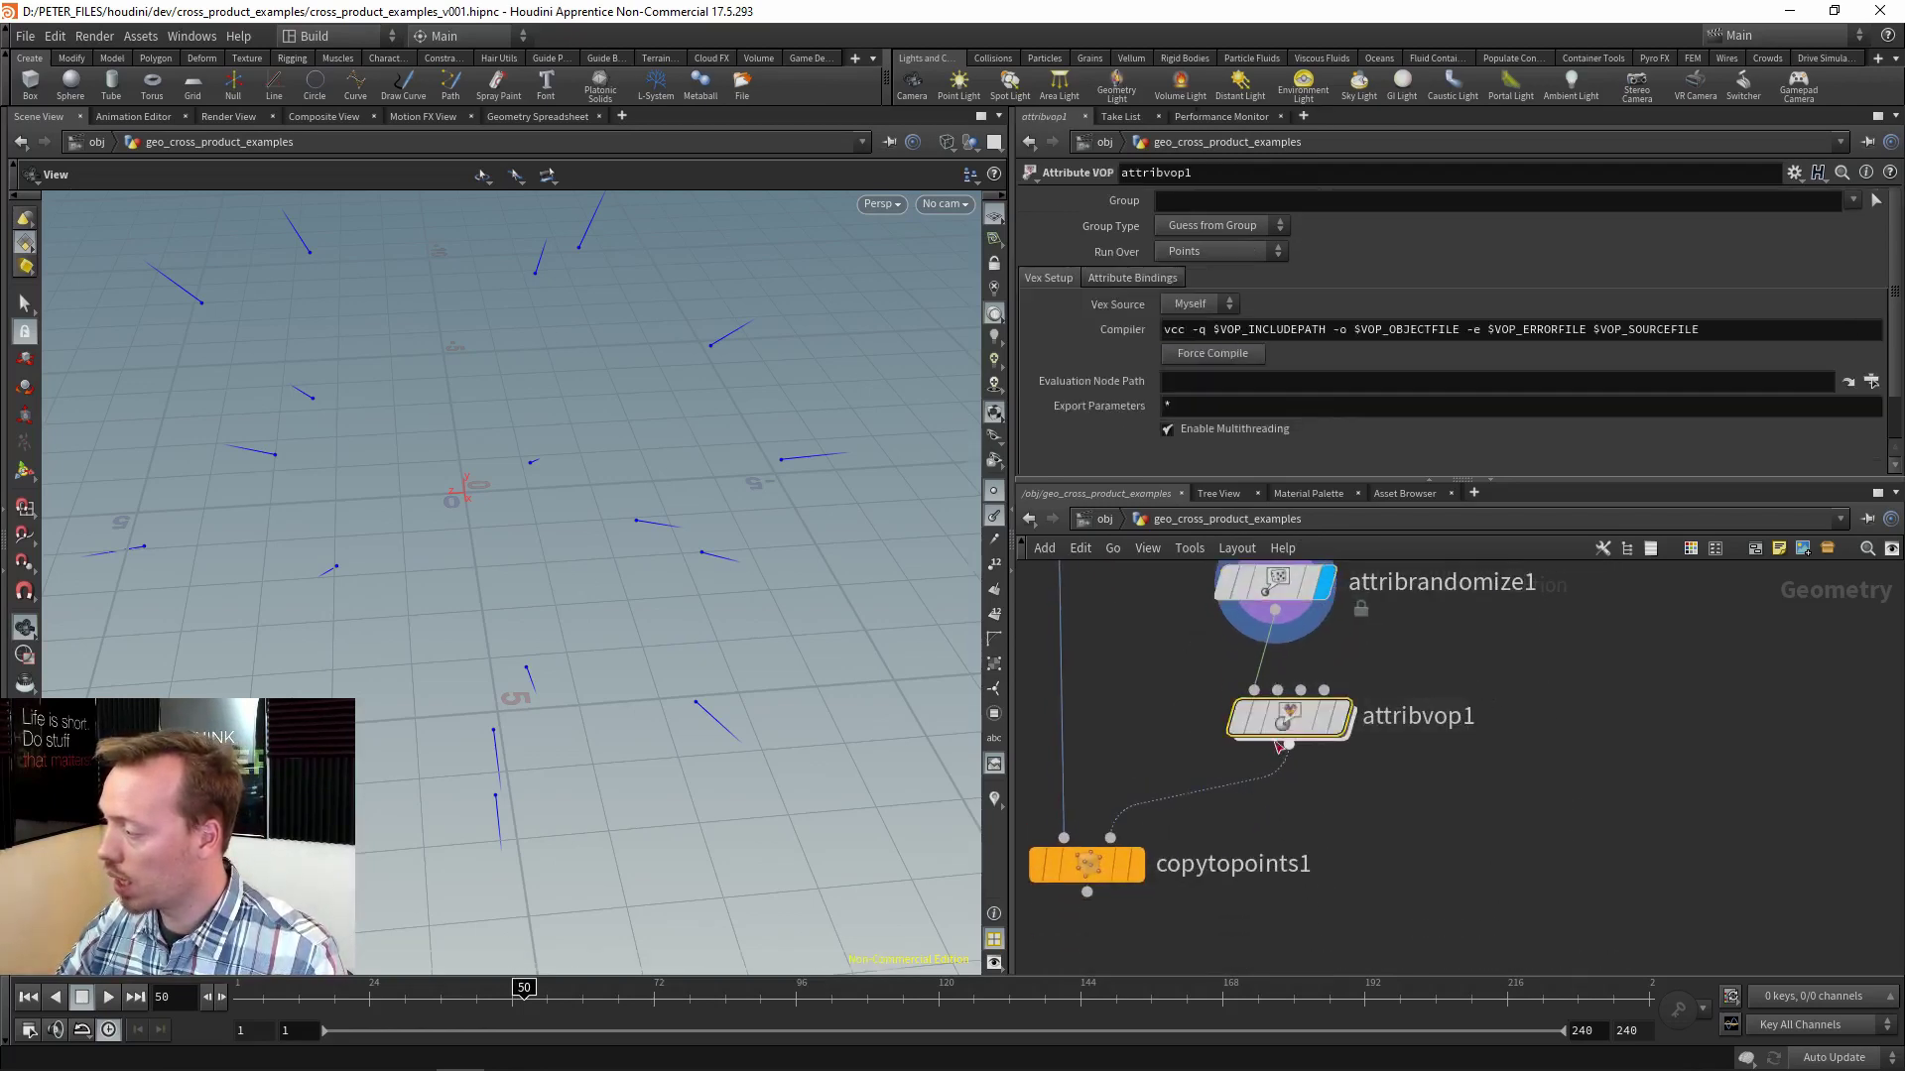
{"action": "left_click", "coordinate": [1342, 716]}
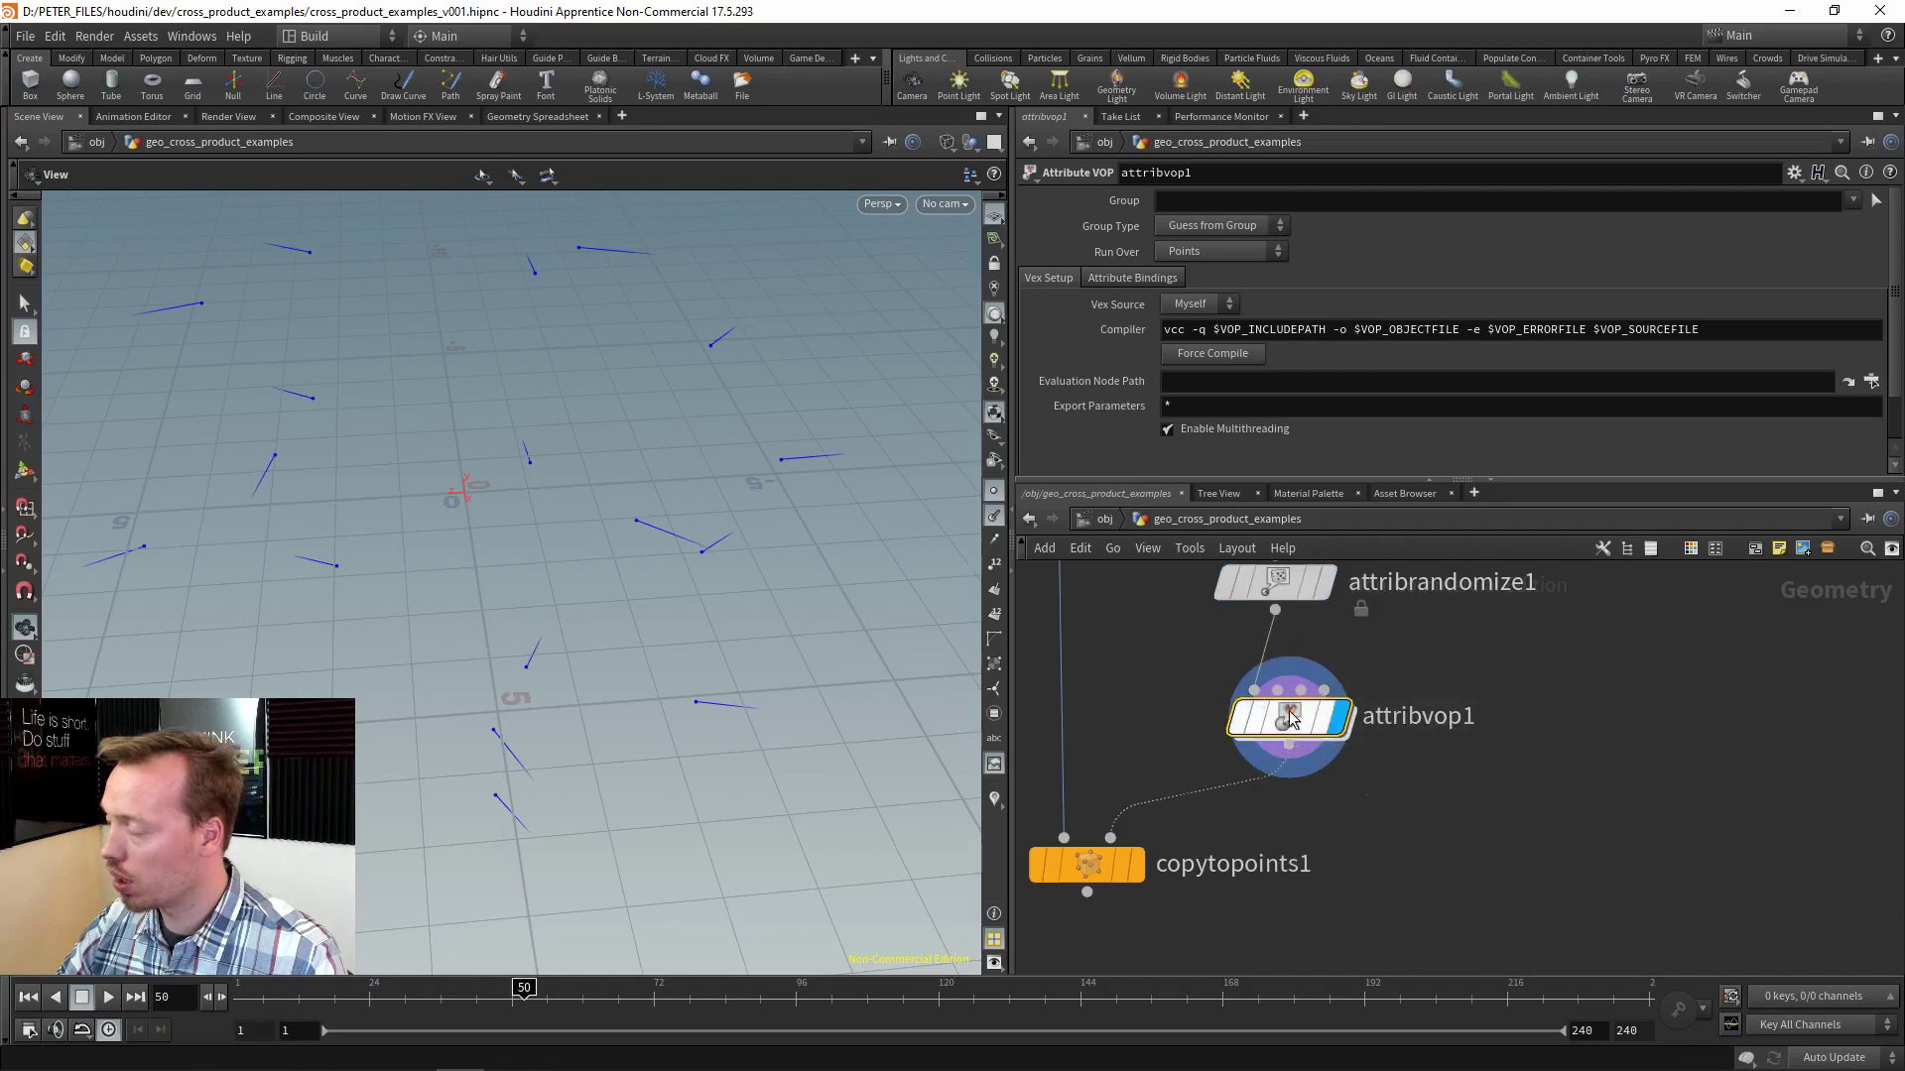
{"action": "left_click_drag", "start_coordinate": [1319, 714], "coordinate": [1326, 728]}
{"action": "mouse_move", "coordinate": [1377, 687]}
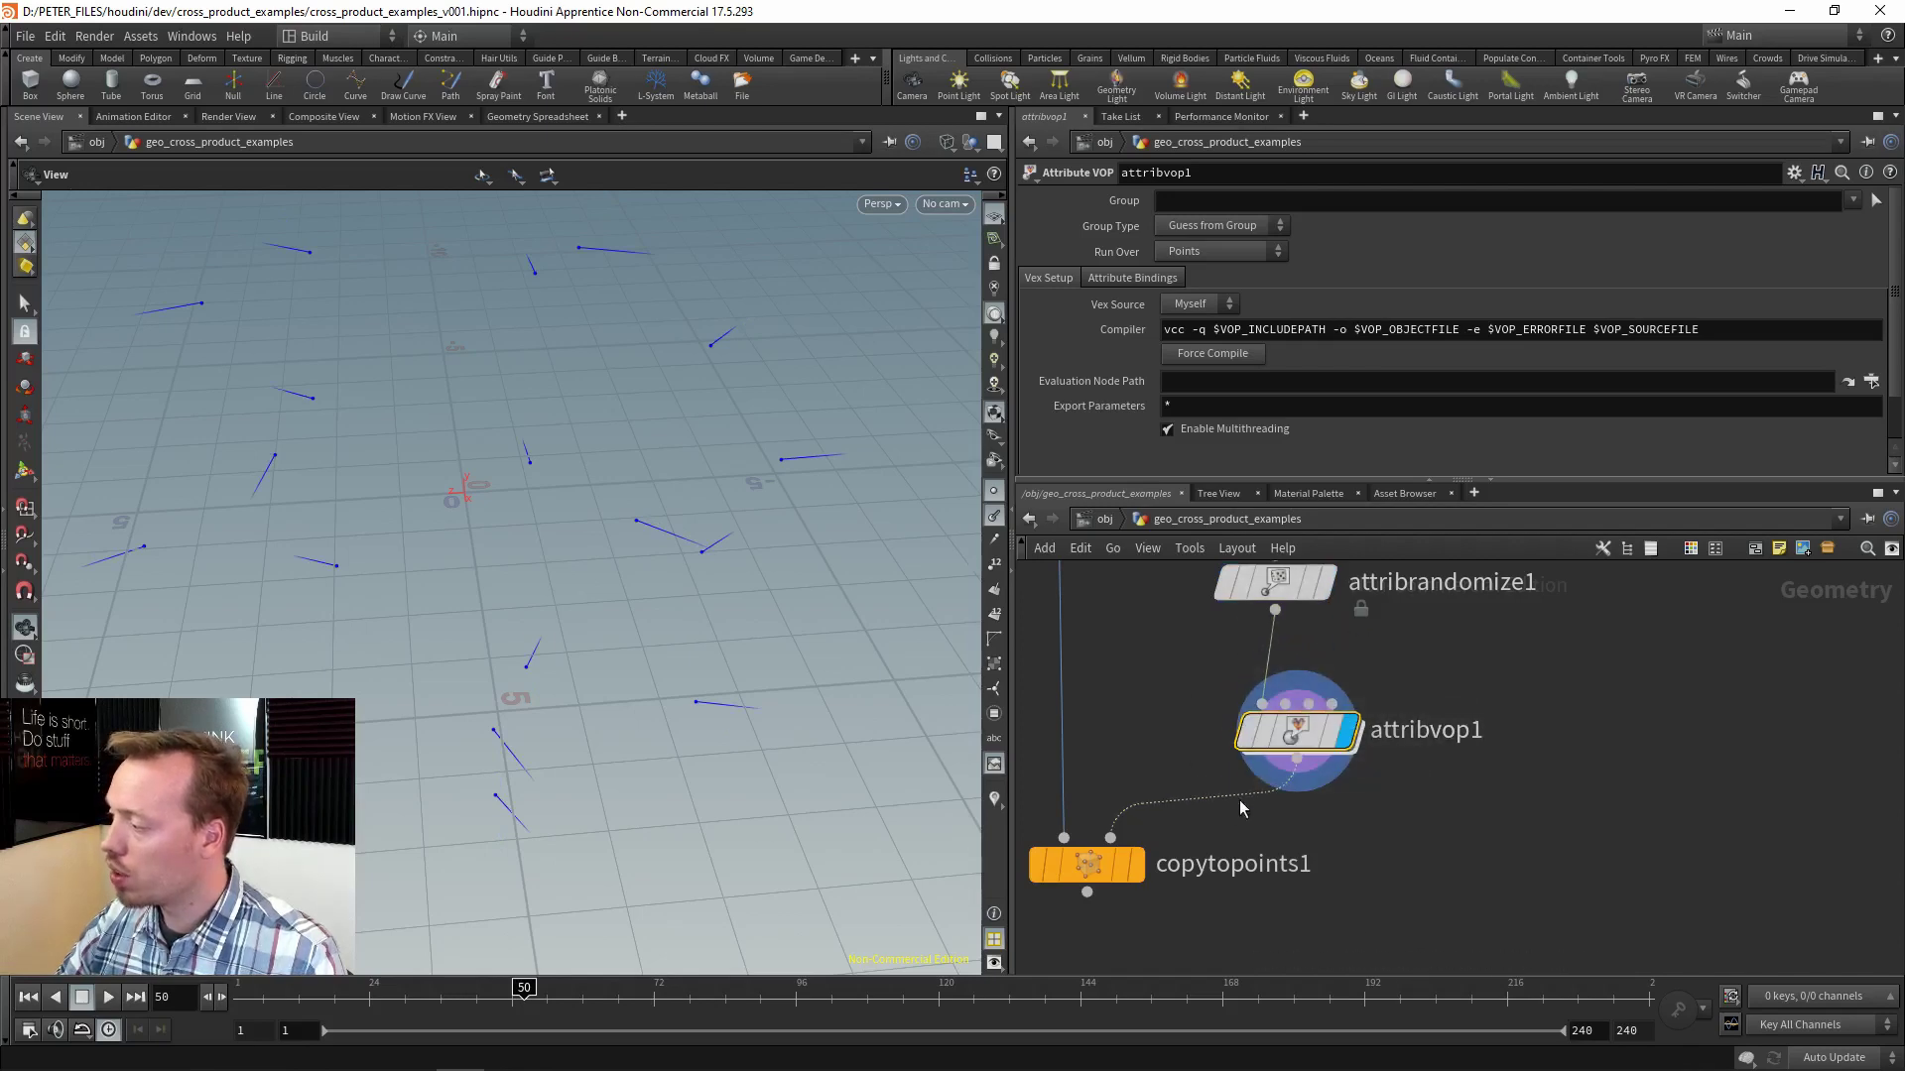
Go inside attribvop1, enlarge the network view and examine how the global N and the axis constant feed cross1.
{"action": "key", "text": "Return"}
{"action": "middle_click_drag", "start_coordinate": [1280, 783], "coordinate": [1640, 778]}
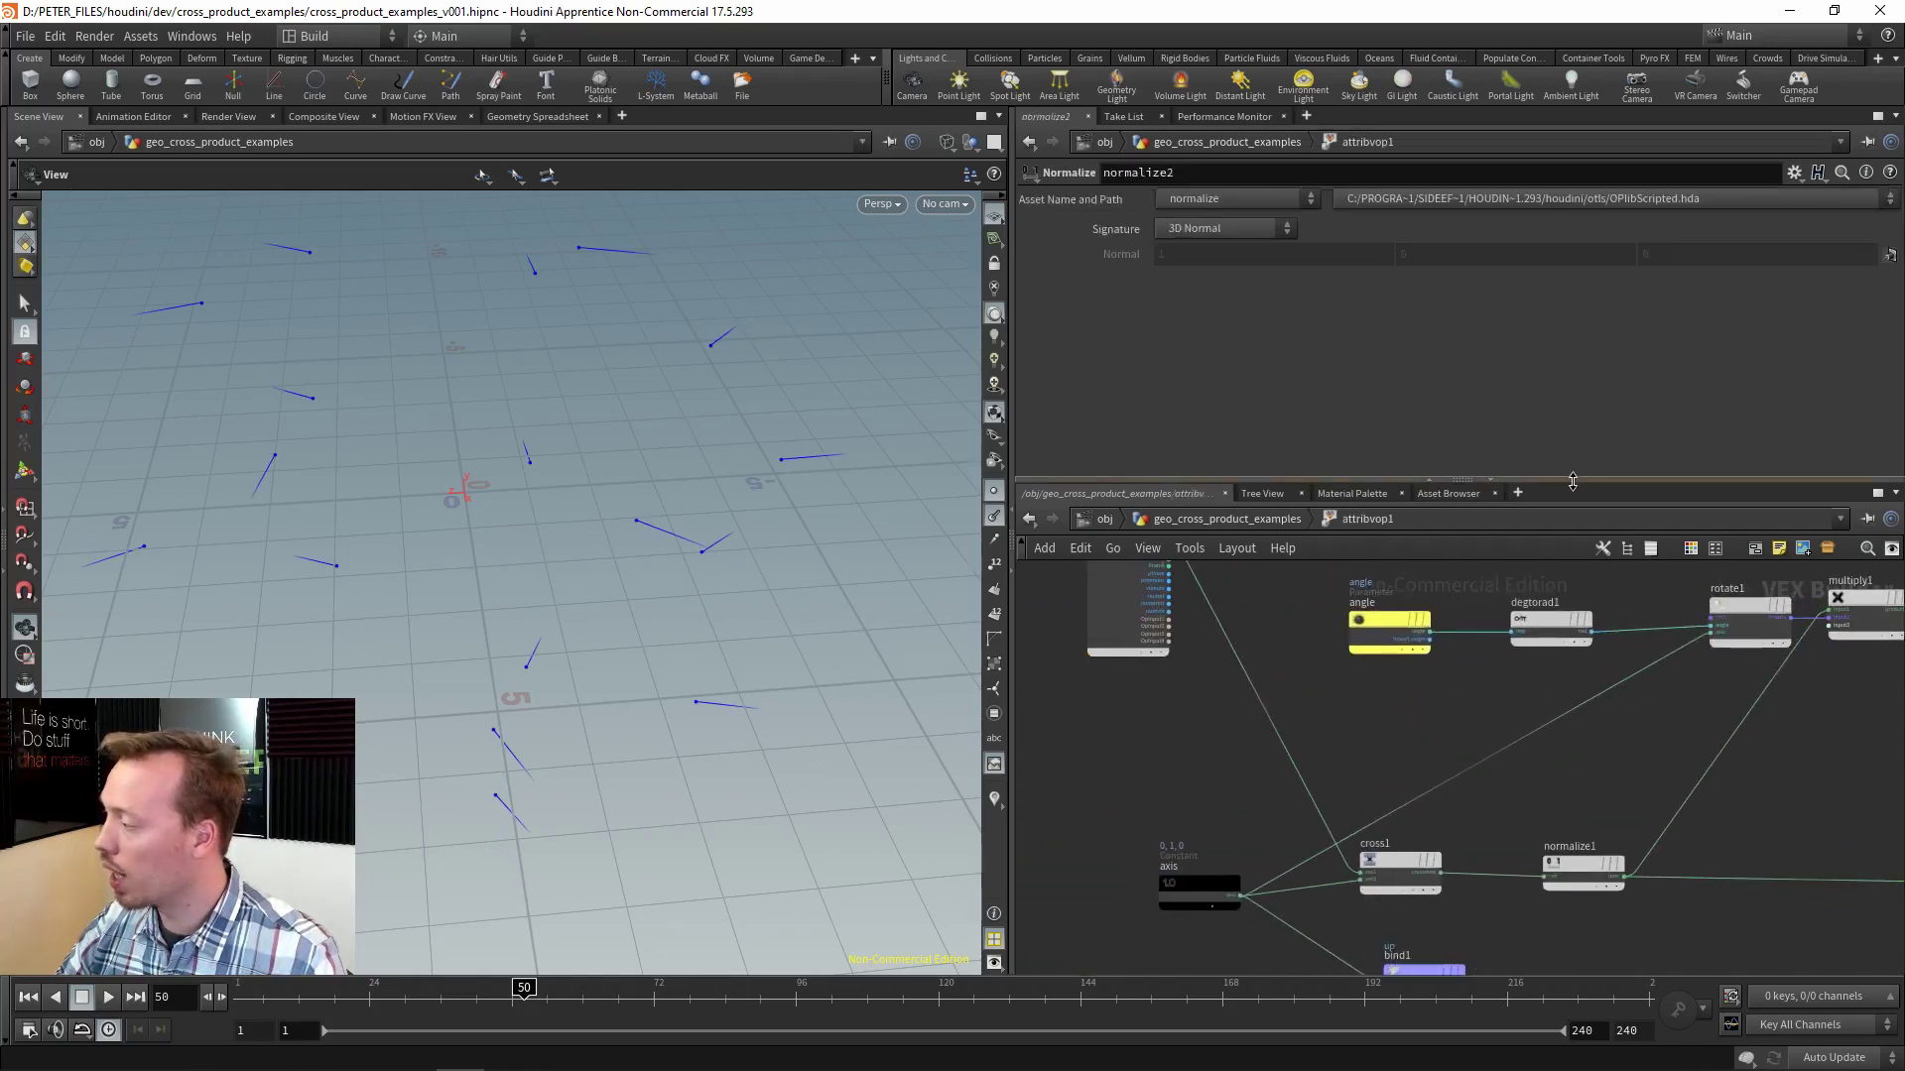
{"action": "left_click_drag", "start_coordinate": [1475, 481], "coordinate": [1468, 302]}
{"action": "scroll", "coordinate": [1199, 454], "scroll_direction": "up", "scroll_amount": 3}
{"action": "middle_click_drag", "start_coordinate": [1200, 453], "coordinate": [1290, 504]}
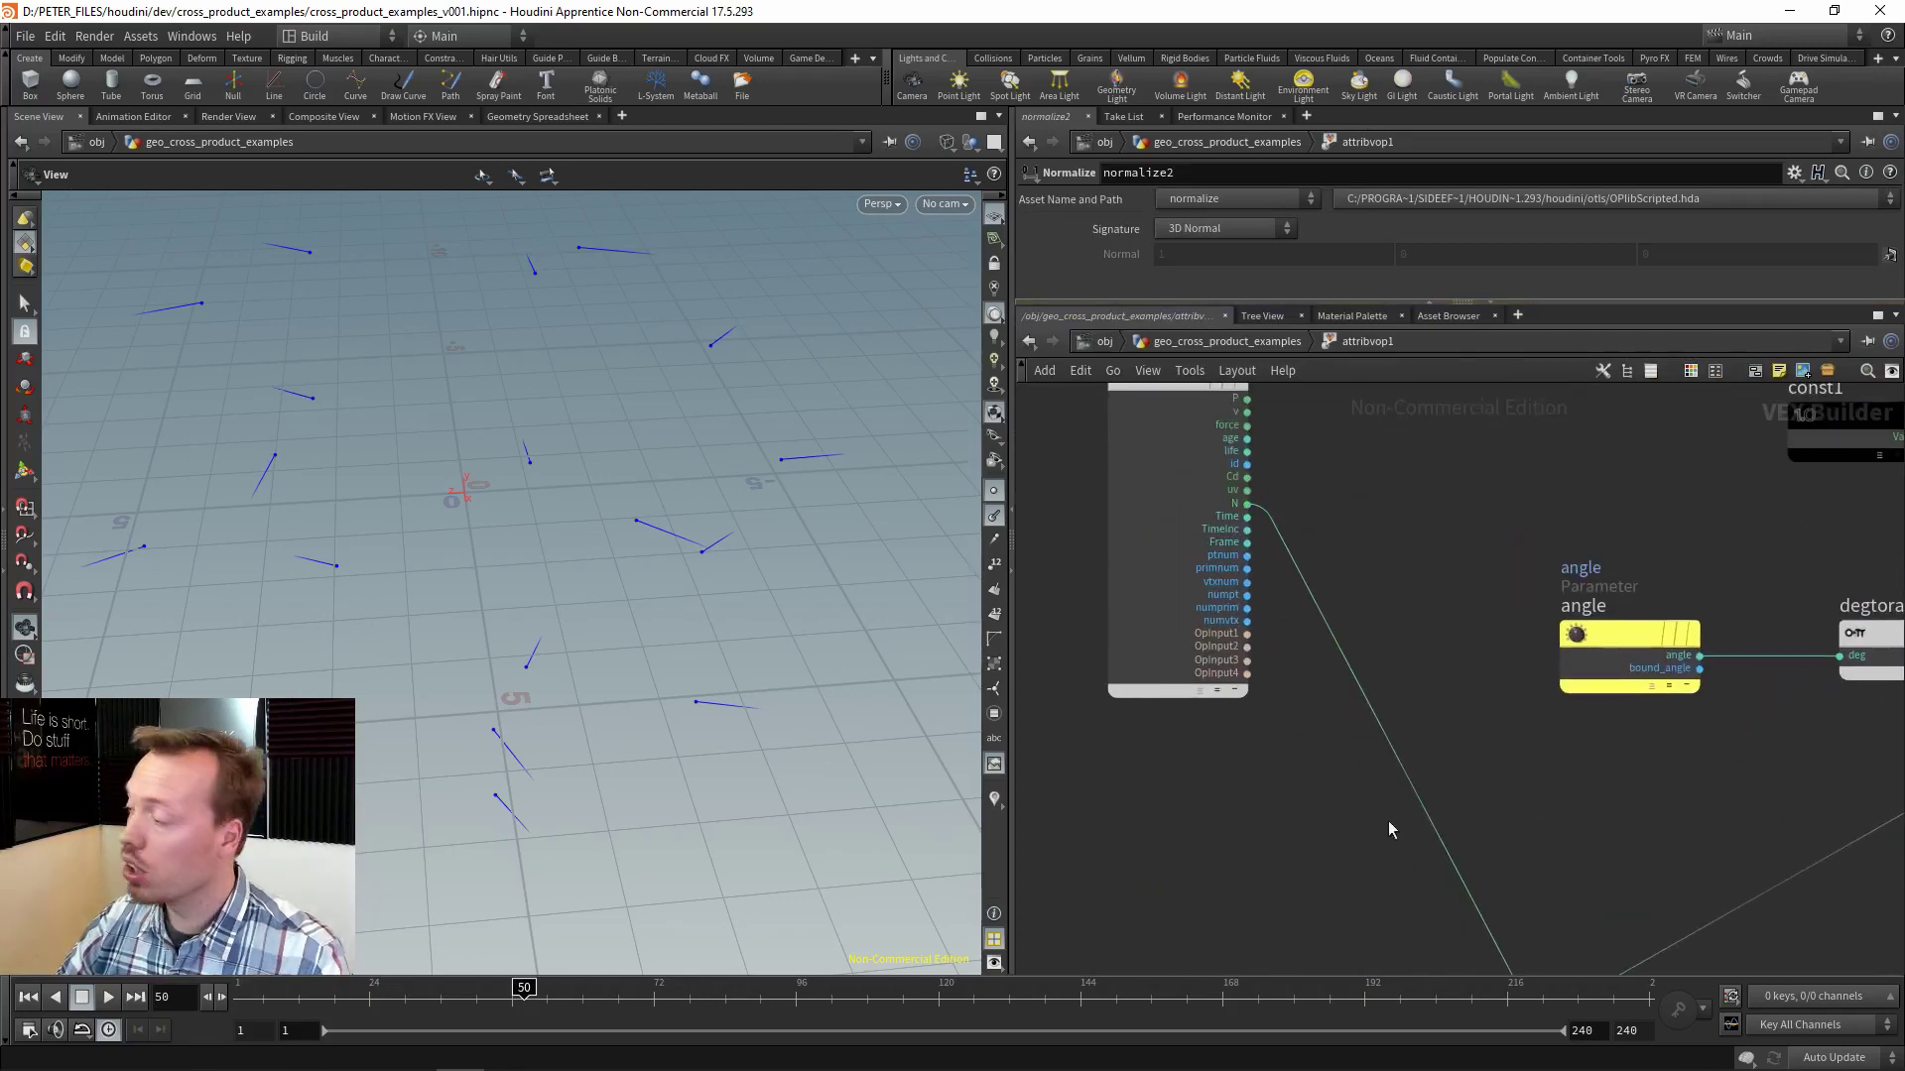
{"action": "scroll", "coordinate": [1389, 819], "scroll_direction": "down", "scroll_amount": 3}
{"action": "left_click", "coordinate": [1220, 754]}
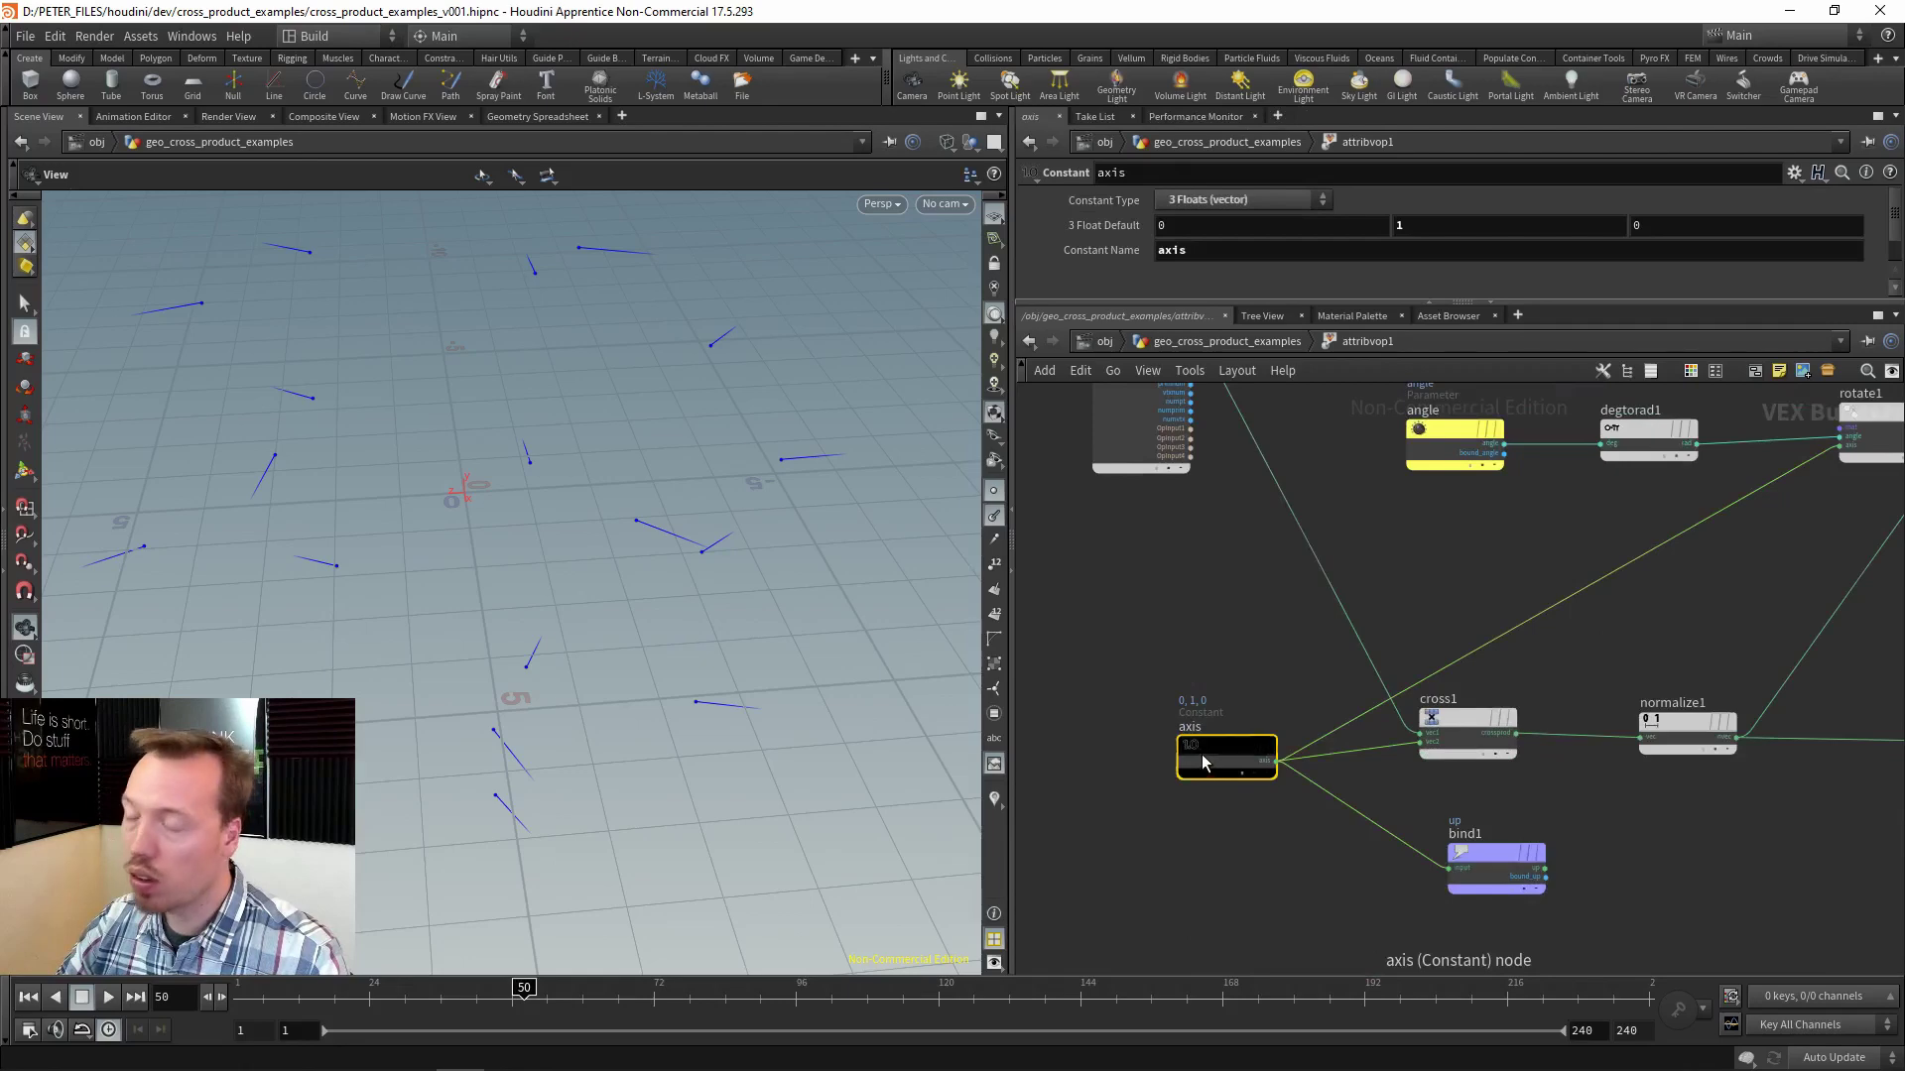
{"action": "mouse_move", "coordinate": [1202, 759]}
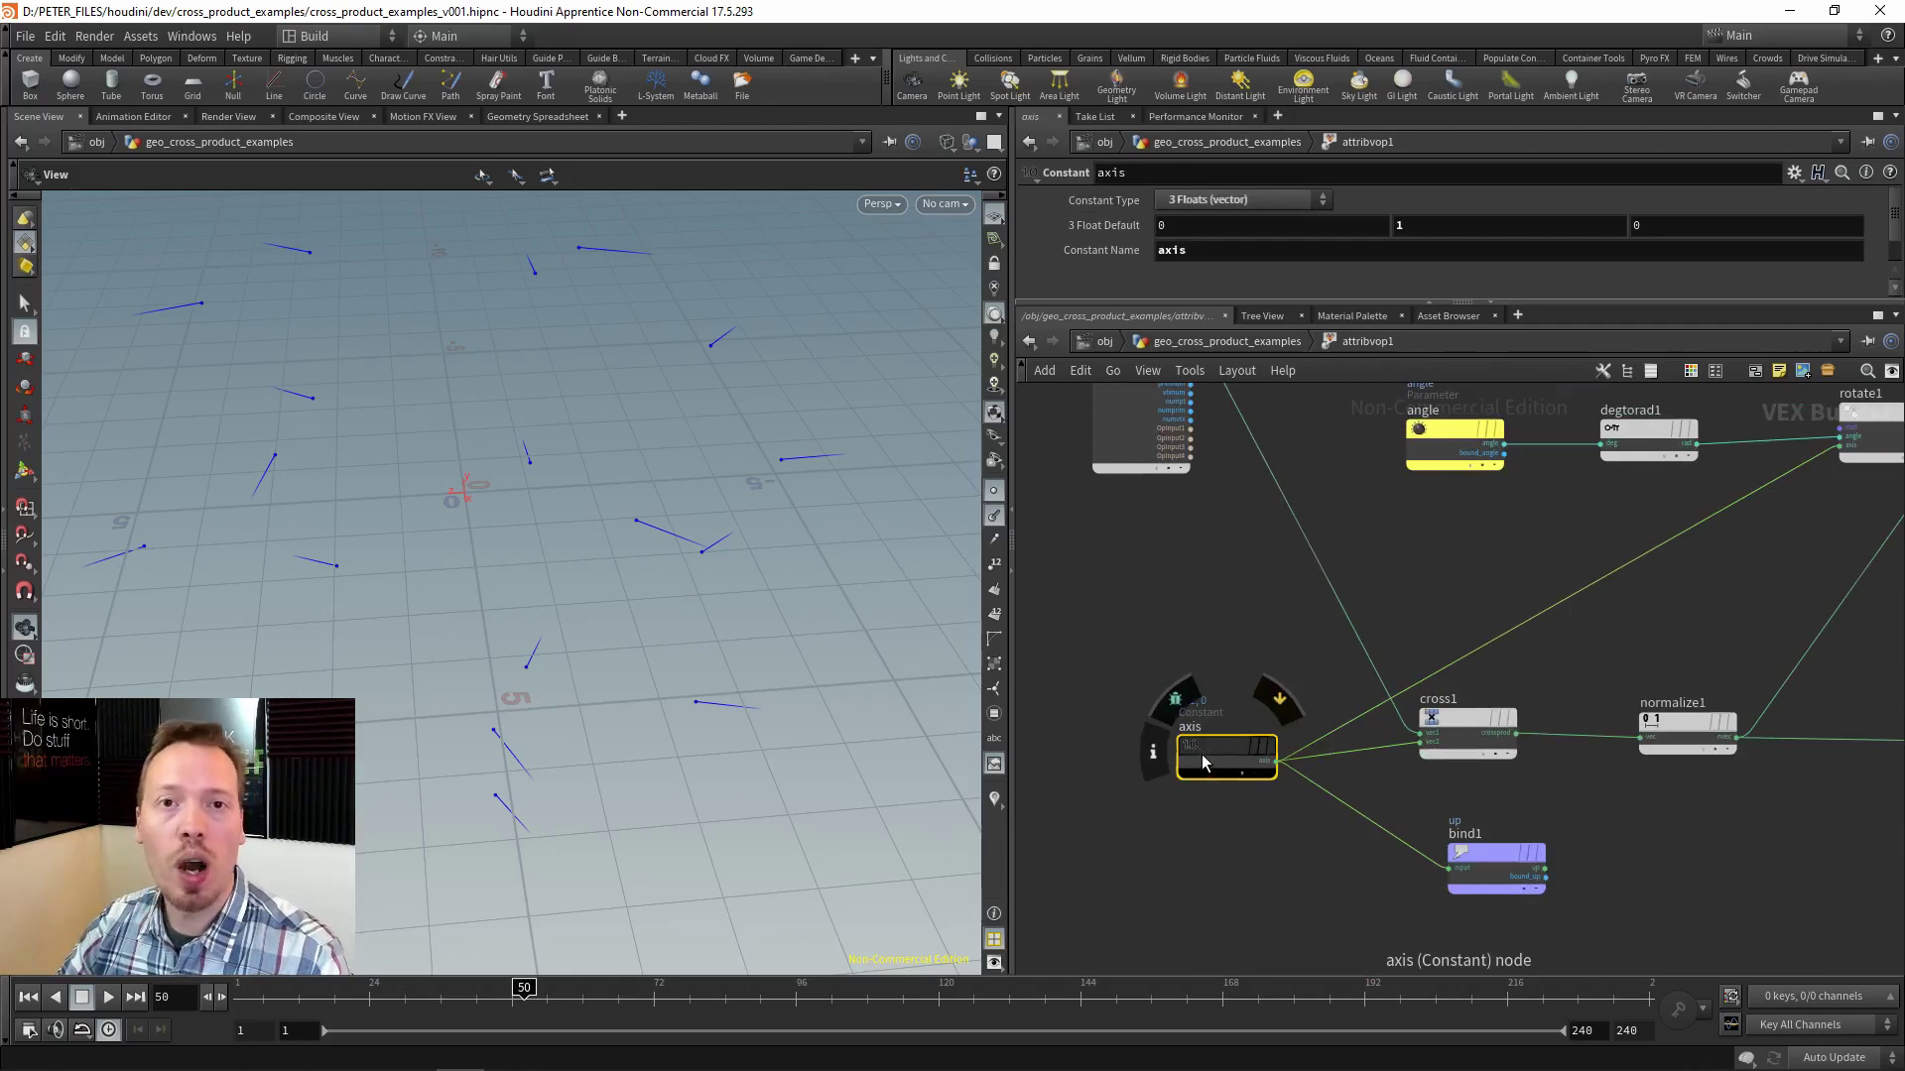
{"action": "scroll", "coordinate": [1290, 596], "scroll_direction": "up", "scroll_amount": 3}
{"action": "middle_click_drag", "start_coordinate": [1212, 633], "coordinate": [1213, 625]}
{"action": "left_click", "coordinate": [1305, 580]}
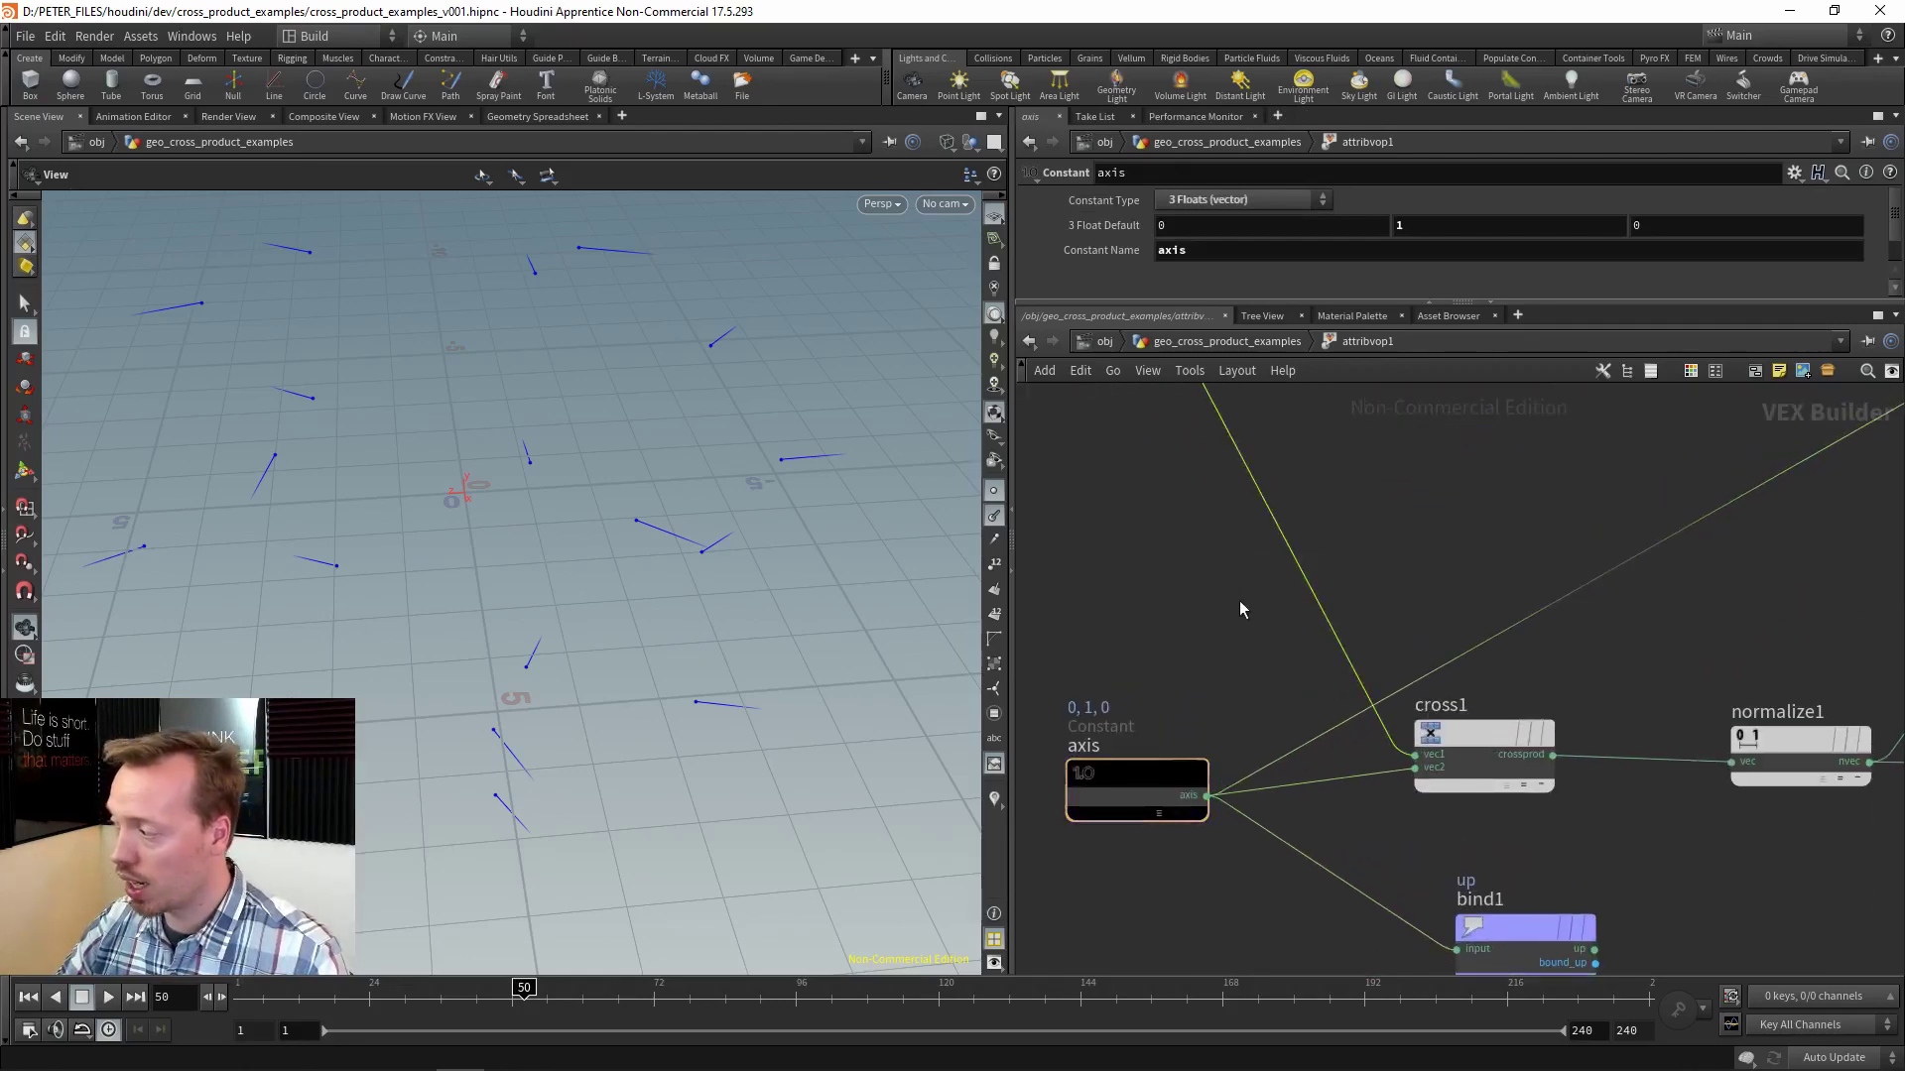
{"action": "middle_click_drag", "start_coordinate": [1169, 561], "coordinate": [1264, 760]}
{"action": "scroll", "coordinate": [1264, 760], "scroll_direction": "down", "scroll_amount": 2}
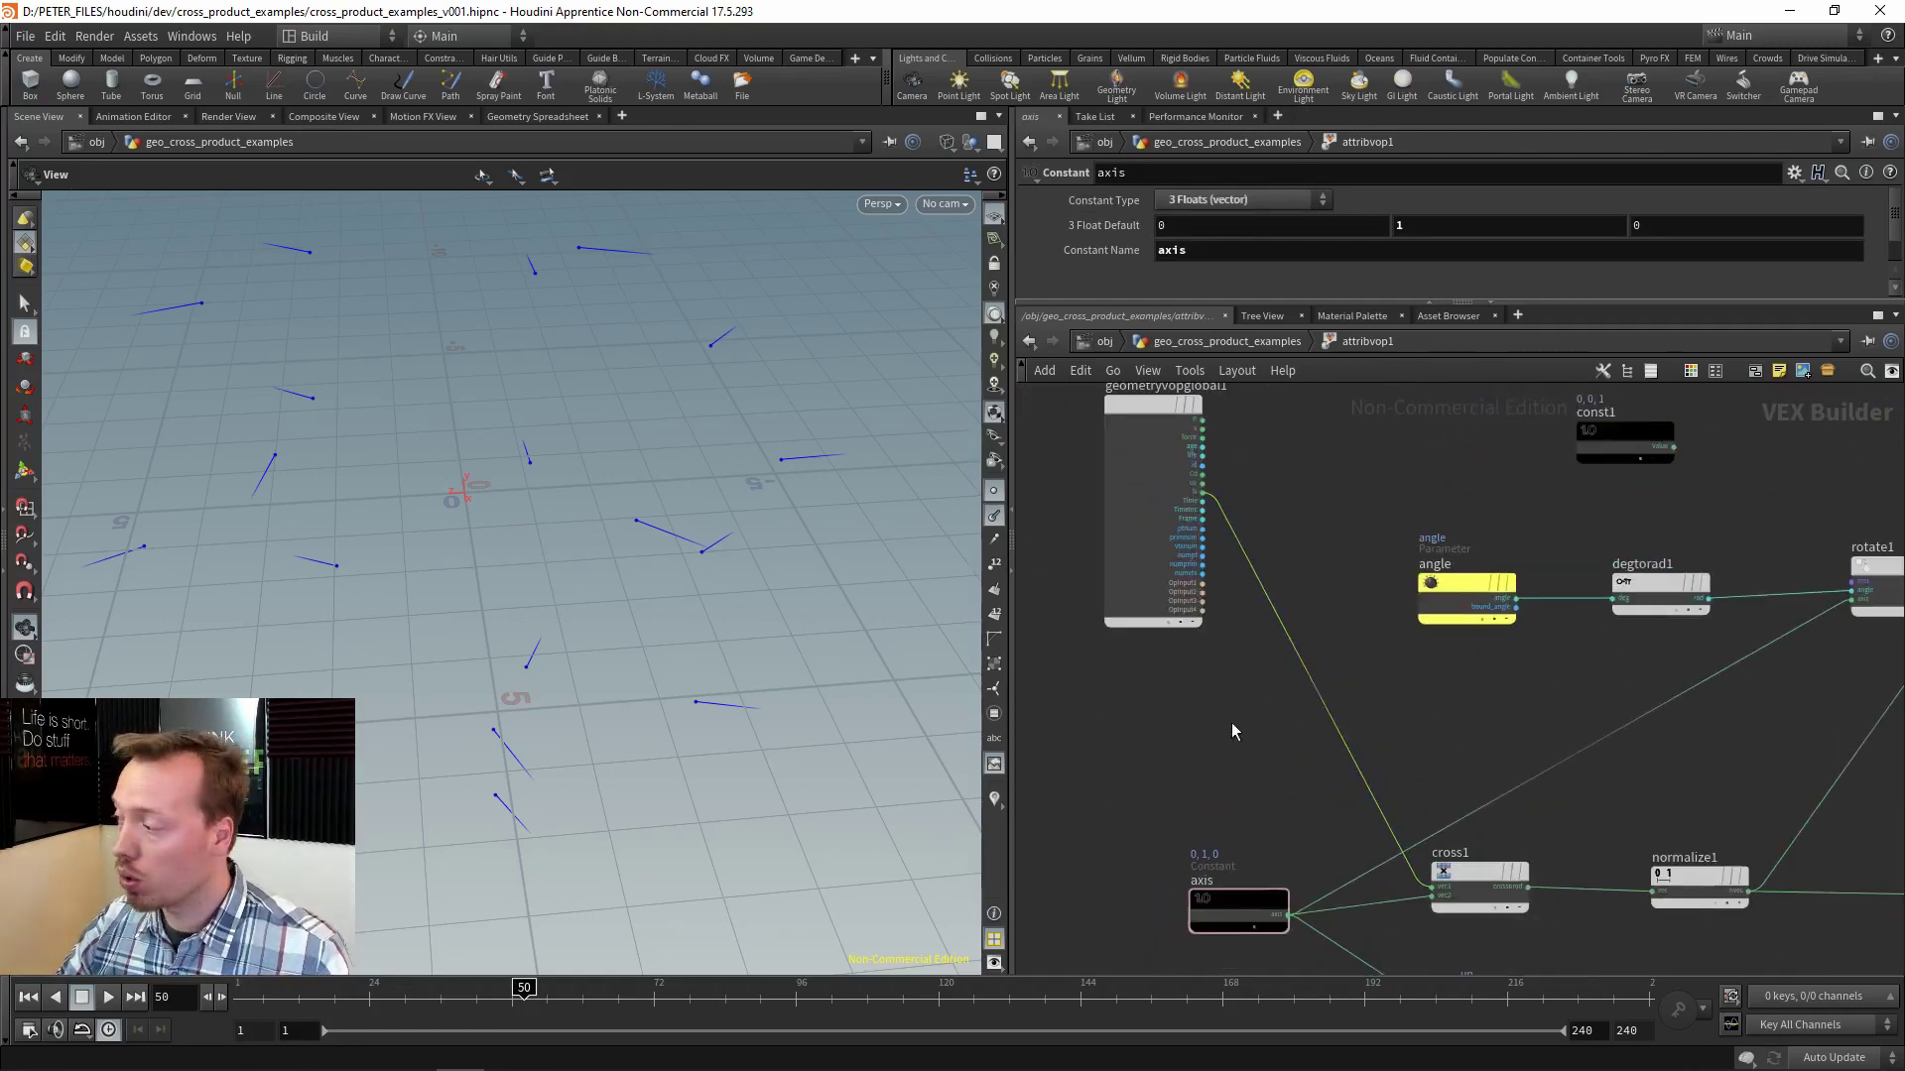
Add a Bind node above the axis constant in the attribvop1 network.
{"action": "key", "text": "Tab"}
{"action": "type", "text": "bind"}
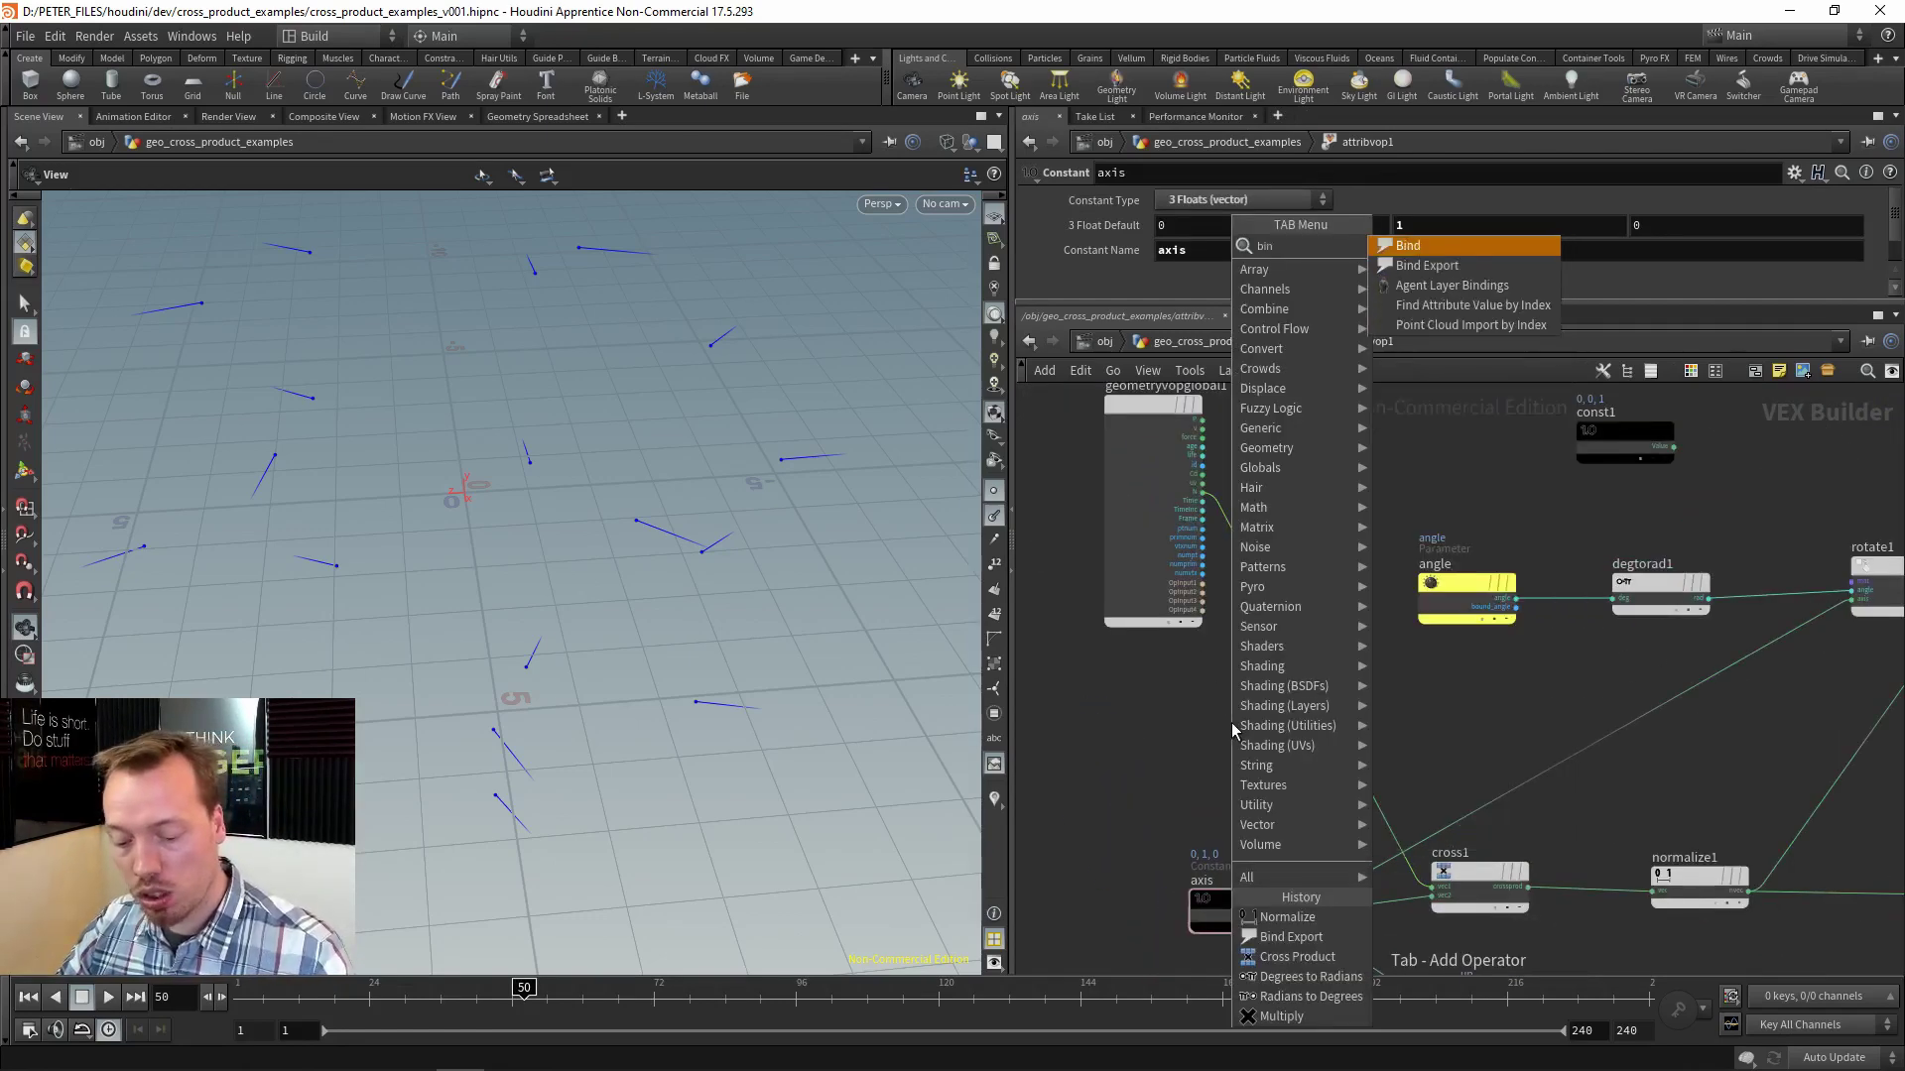
{"action": "key", "text": "Return"}
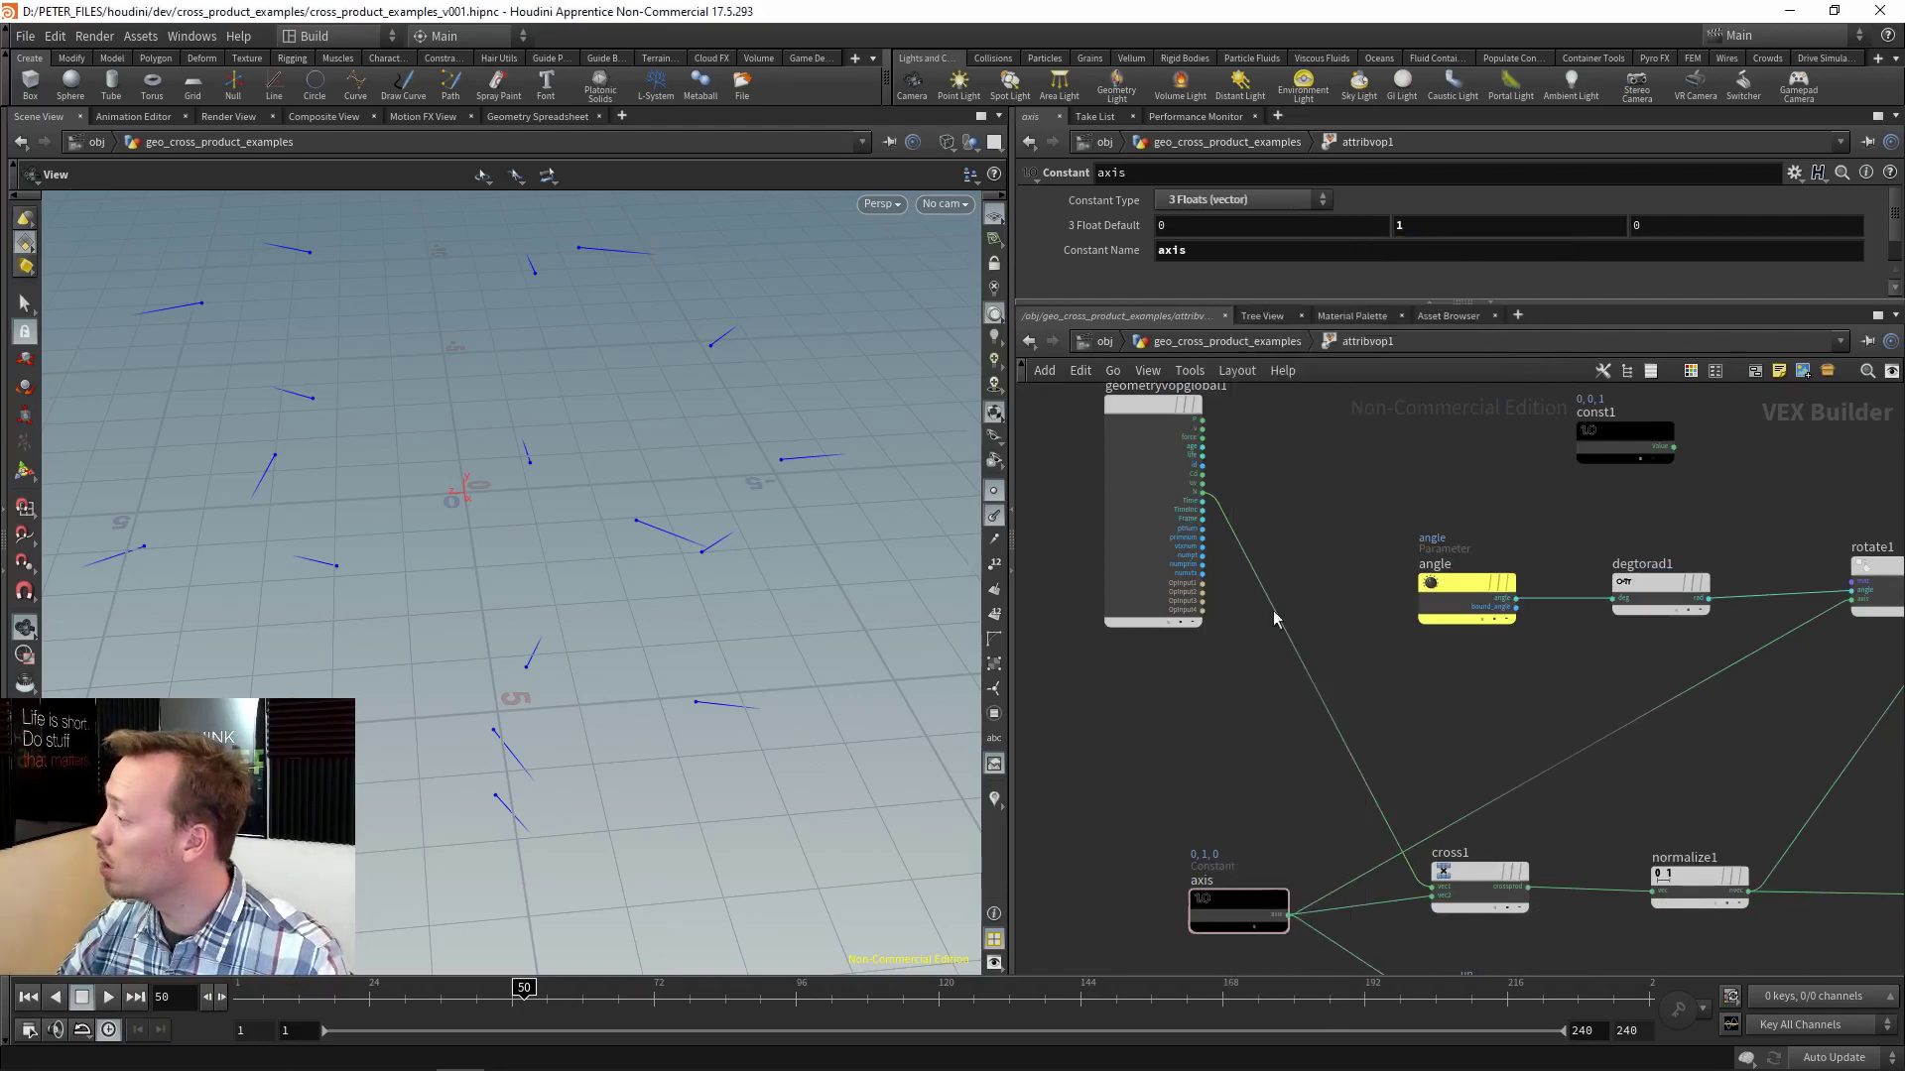
{"action": "left_click", "coordinate": [1238, 784]}
Name the new Bind node's parameter N_rand and set its type to Vector (vector).
{"action": "double_click", "coordinate": [1177, 202]}
{"action": "type", "text": "N"}
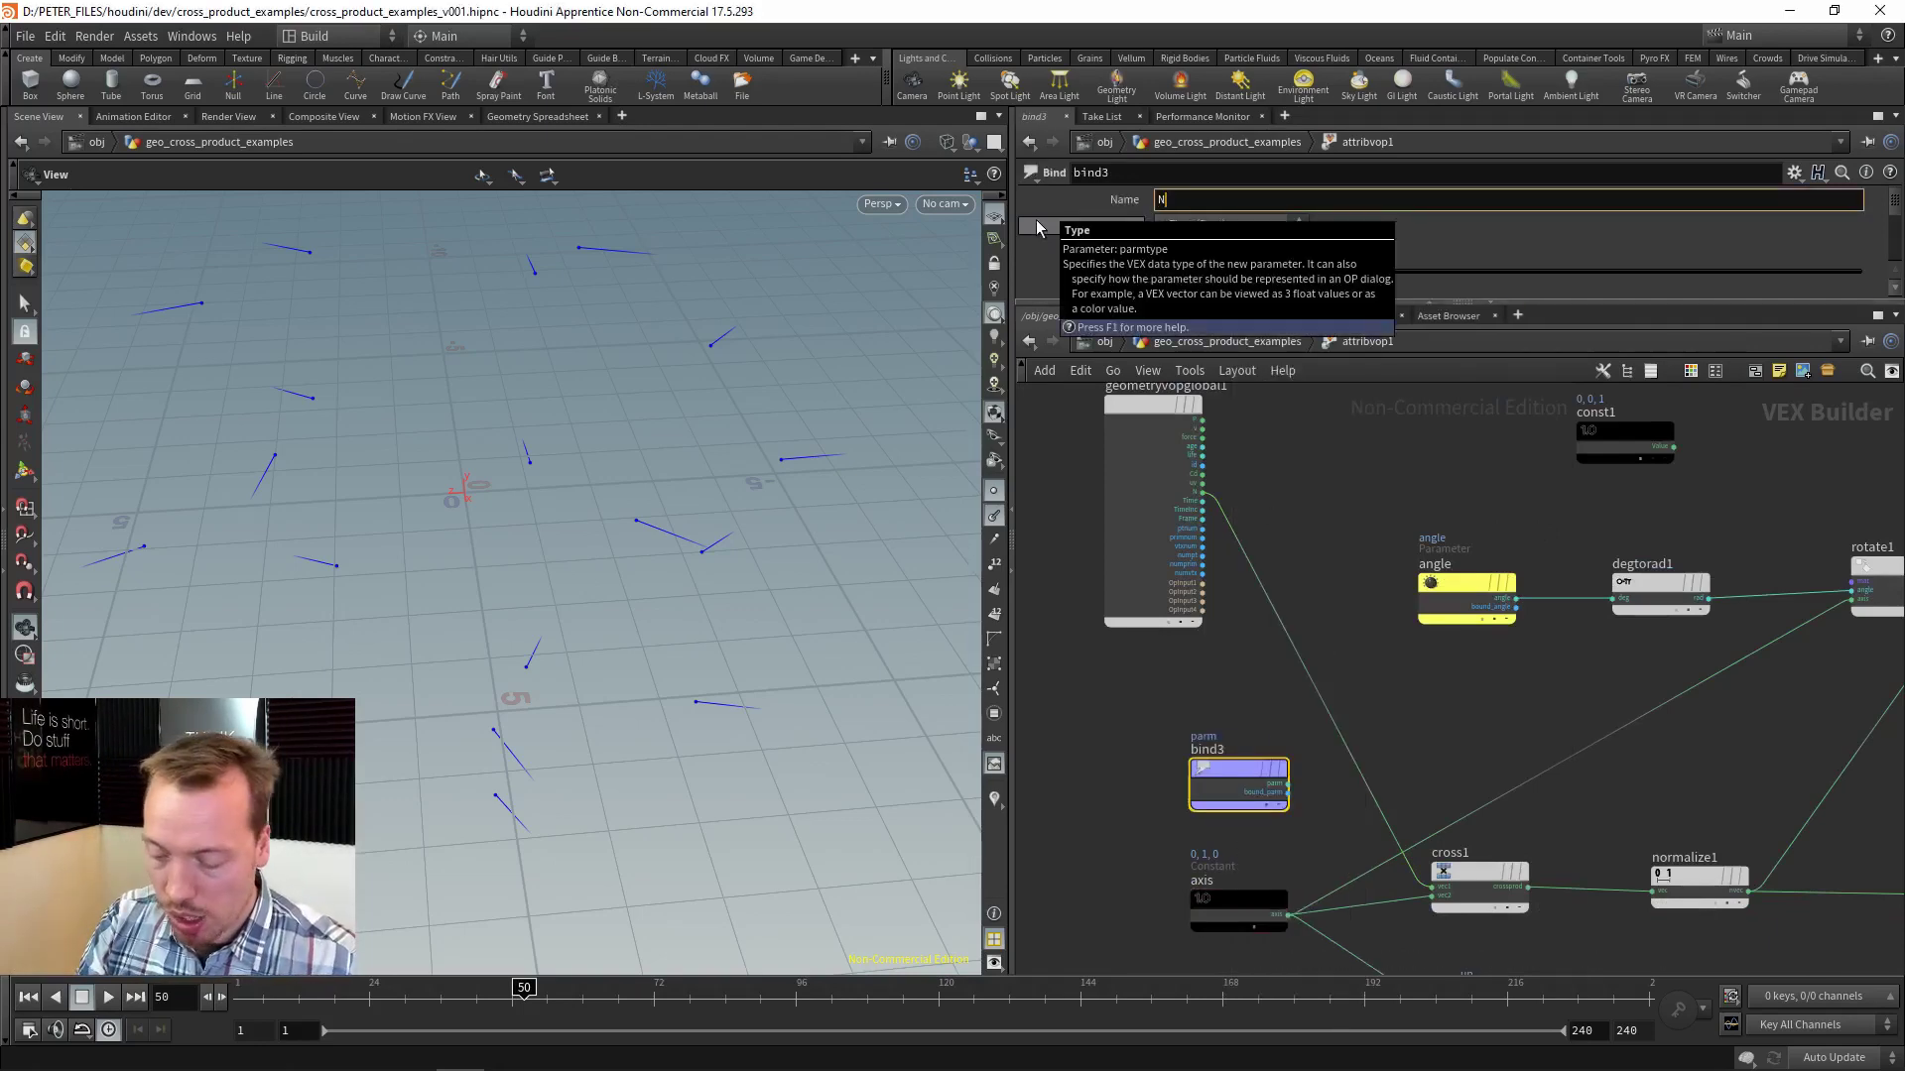
{"action": "type", "text": "_rand"}
{"action": "key", "text": "Return"}
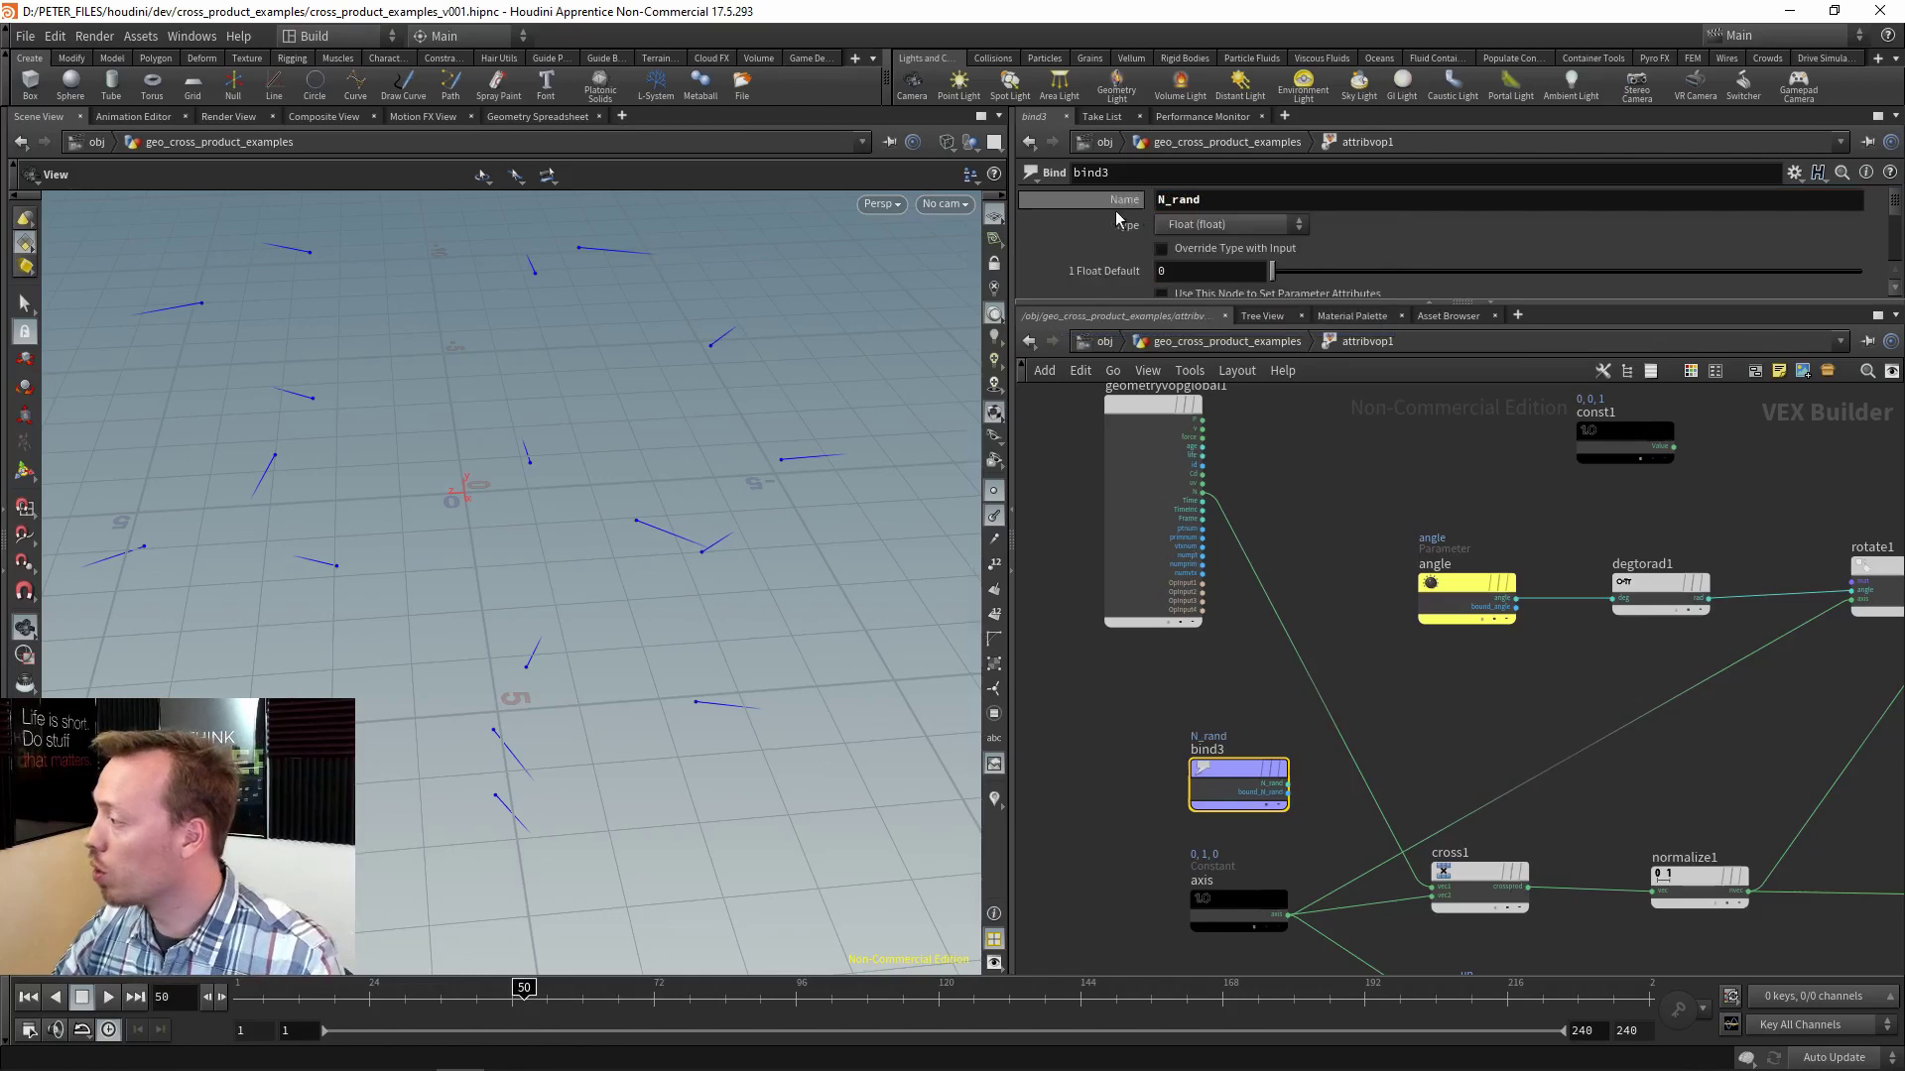
{"action": "left_click", "coordinate": [1207, 224]}
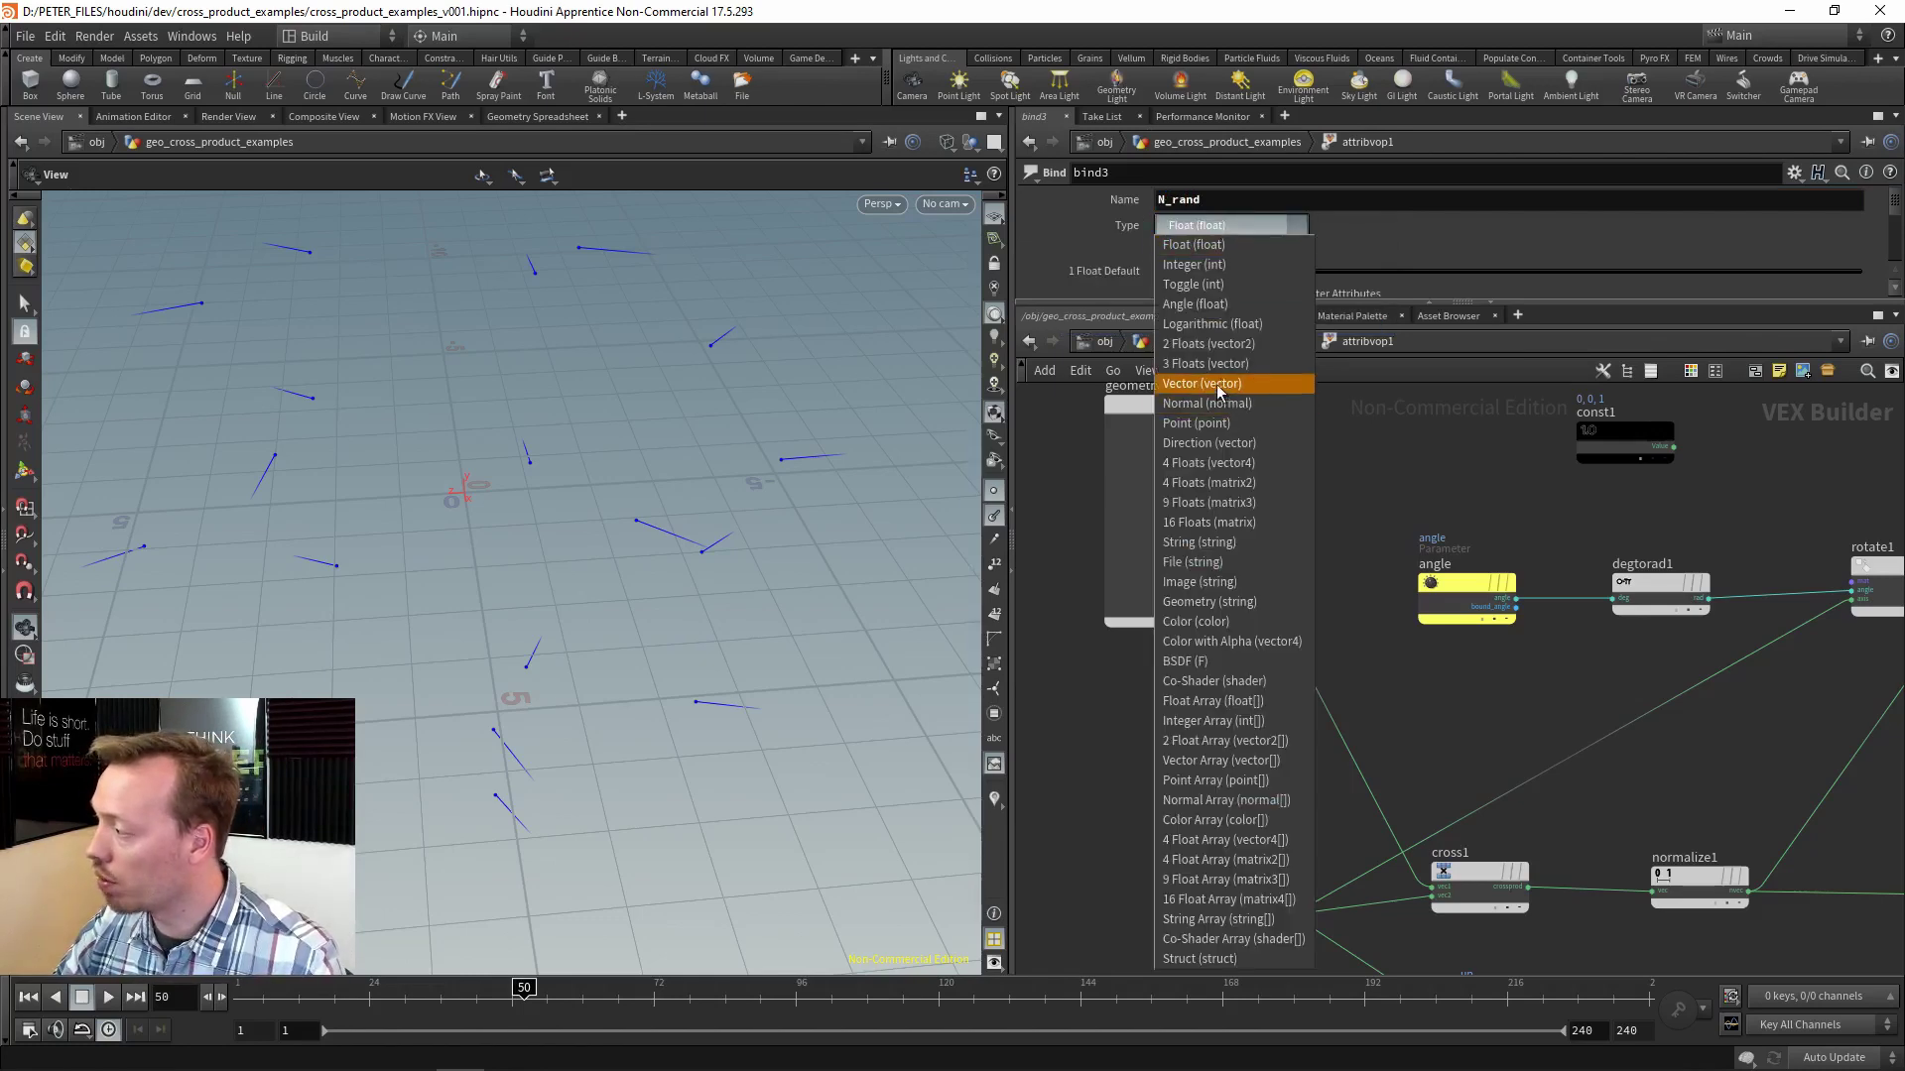
{"action": "left_click", "coordinate": [1203, 383]}
Connect the Bind node's N_rand output to cross1's vec2 input and move cross1 up closer to the angle parameter.
{"action": "scroll", "coordinate": [1296, 774], "scroll_direction": "up", "scroll_amount": 3}
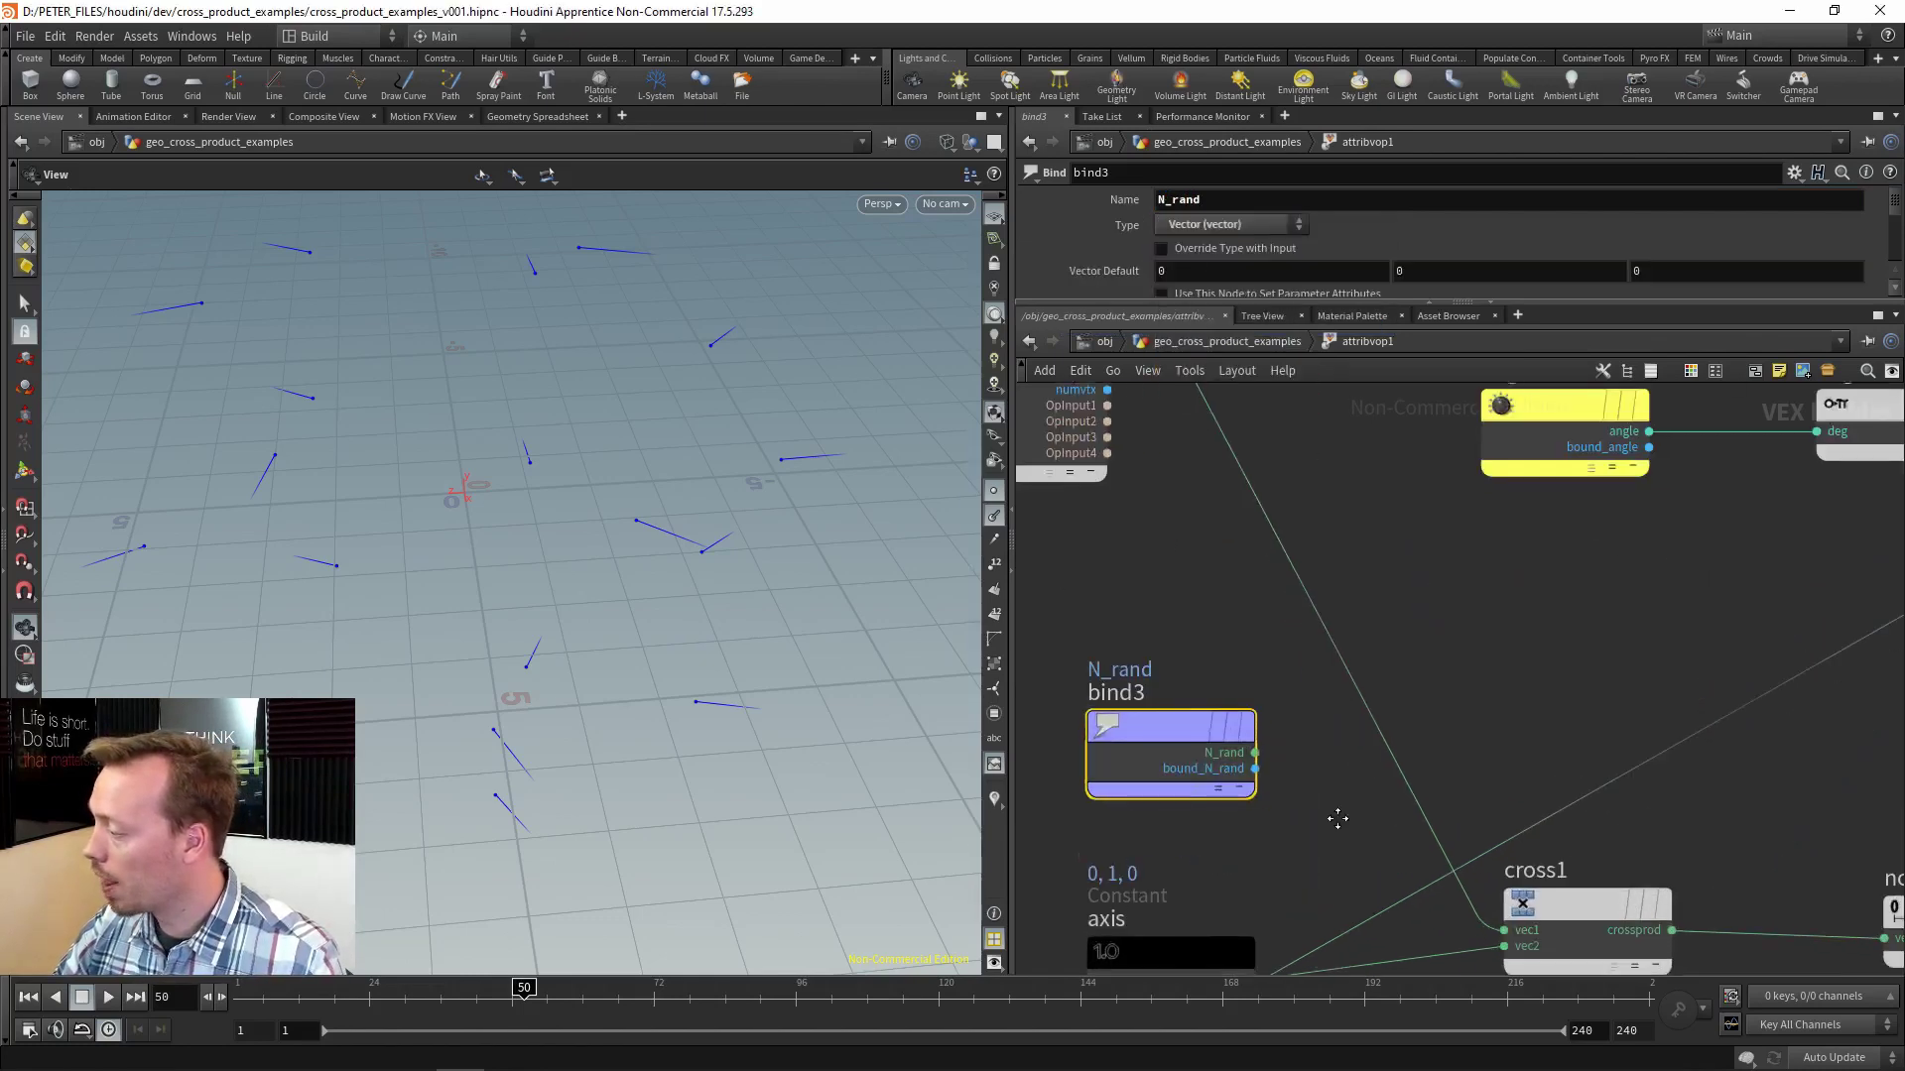
{"action": "middle_click_drag", "start_coordinate": [1203, 640], "coordinate": [1278, 701]}
{"action": "left_click", "coordinate": [1271, 591]}
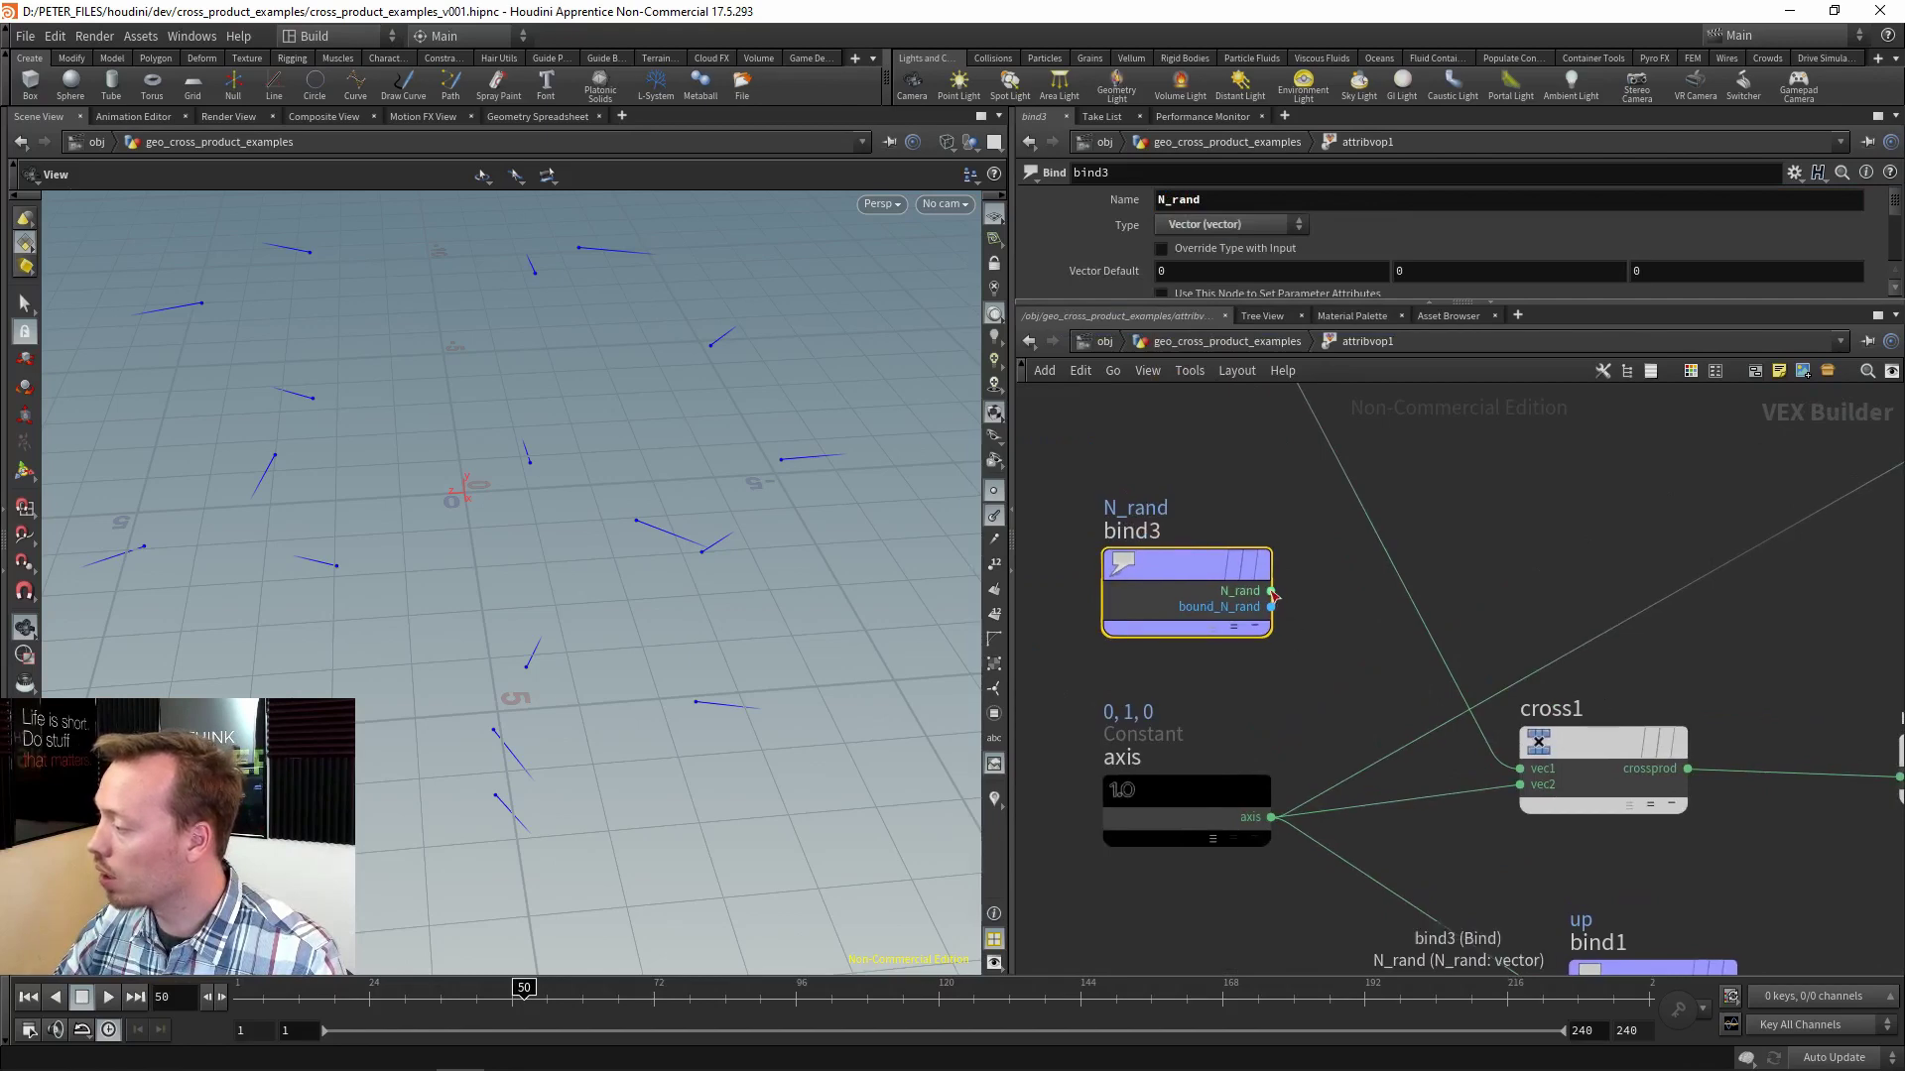
{"action": "left_click", "coordinate": [1520, 785]}
{"action": "middle_click_drag", "start_coordinate": [1486, 616], "coordinate": [1394, 692]}
{"action": "scroll", "coordinate": [1394, 692], "scroll_direction": "down", "scroll_amount": 3}
{"action": "left_click_drag", "start_coordinate": [1448, 801], "coordinate": [1398, 596]}
{"action": "scroll", "coordinate": [1276, 680], "scroll_direction": "up", "scroll_amount": 3}
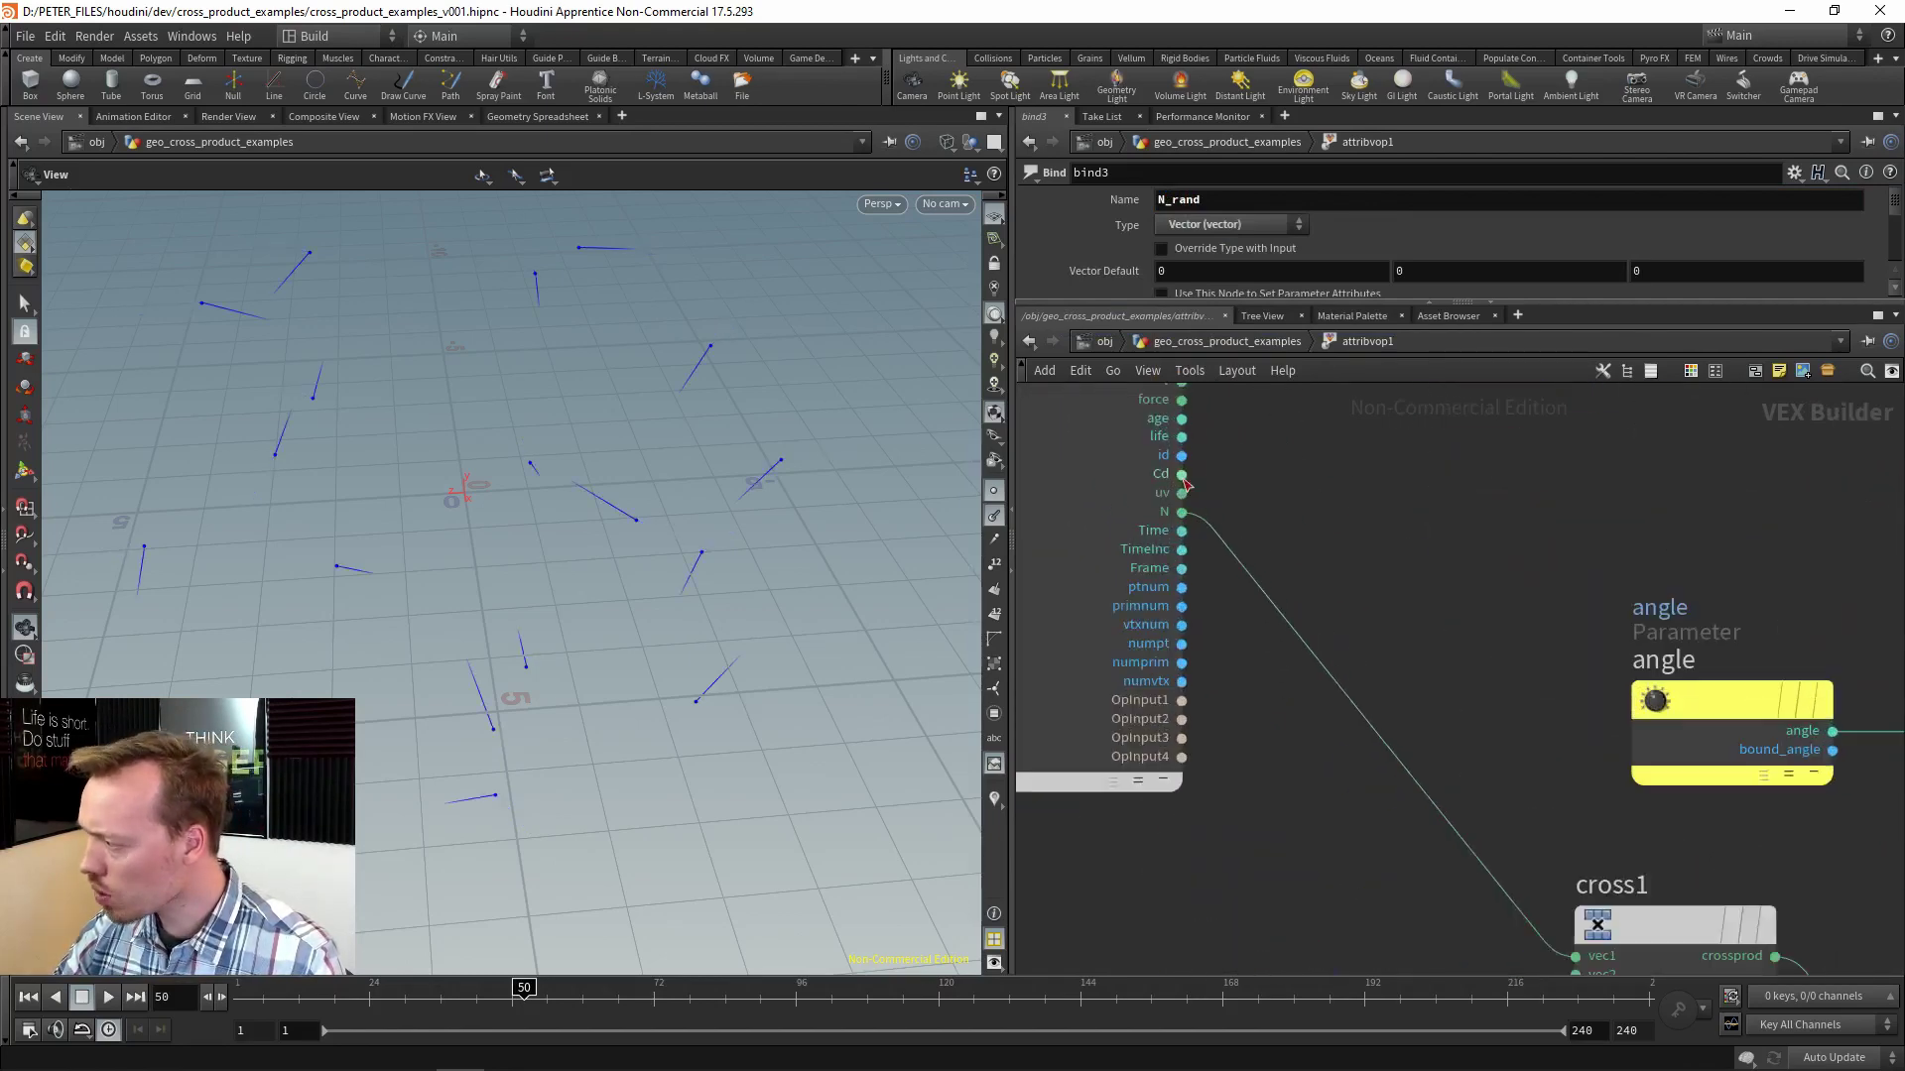
Return to the geometry network, turn off point display in the viewport and display attribrandomize1.
{"action": "key", "text": "u"}
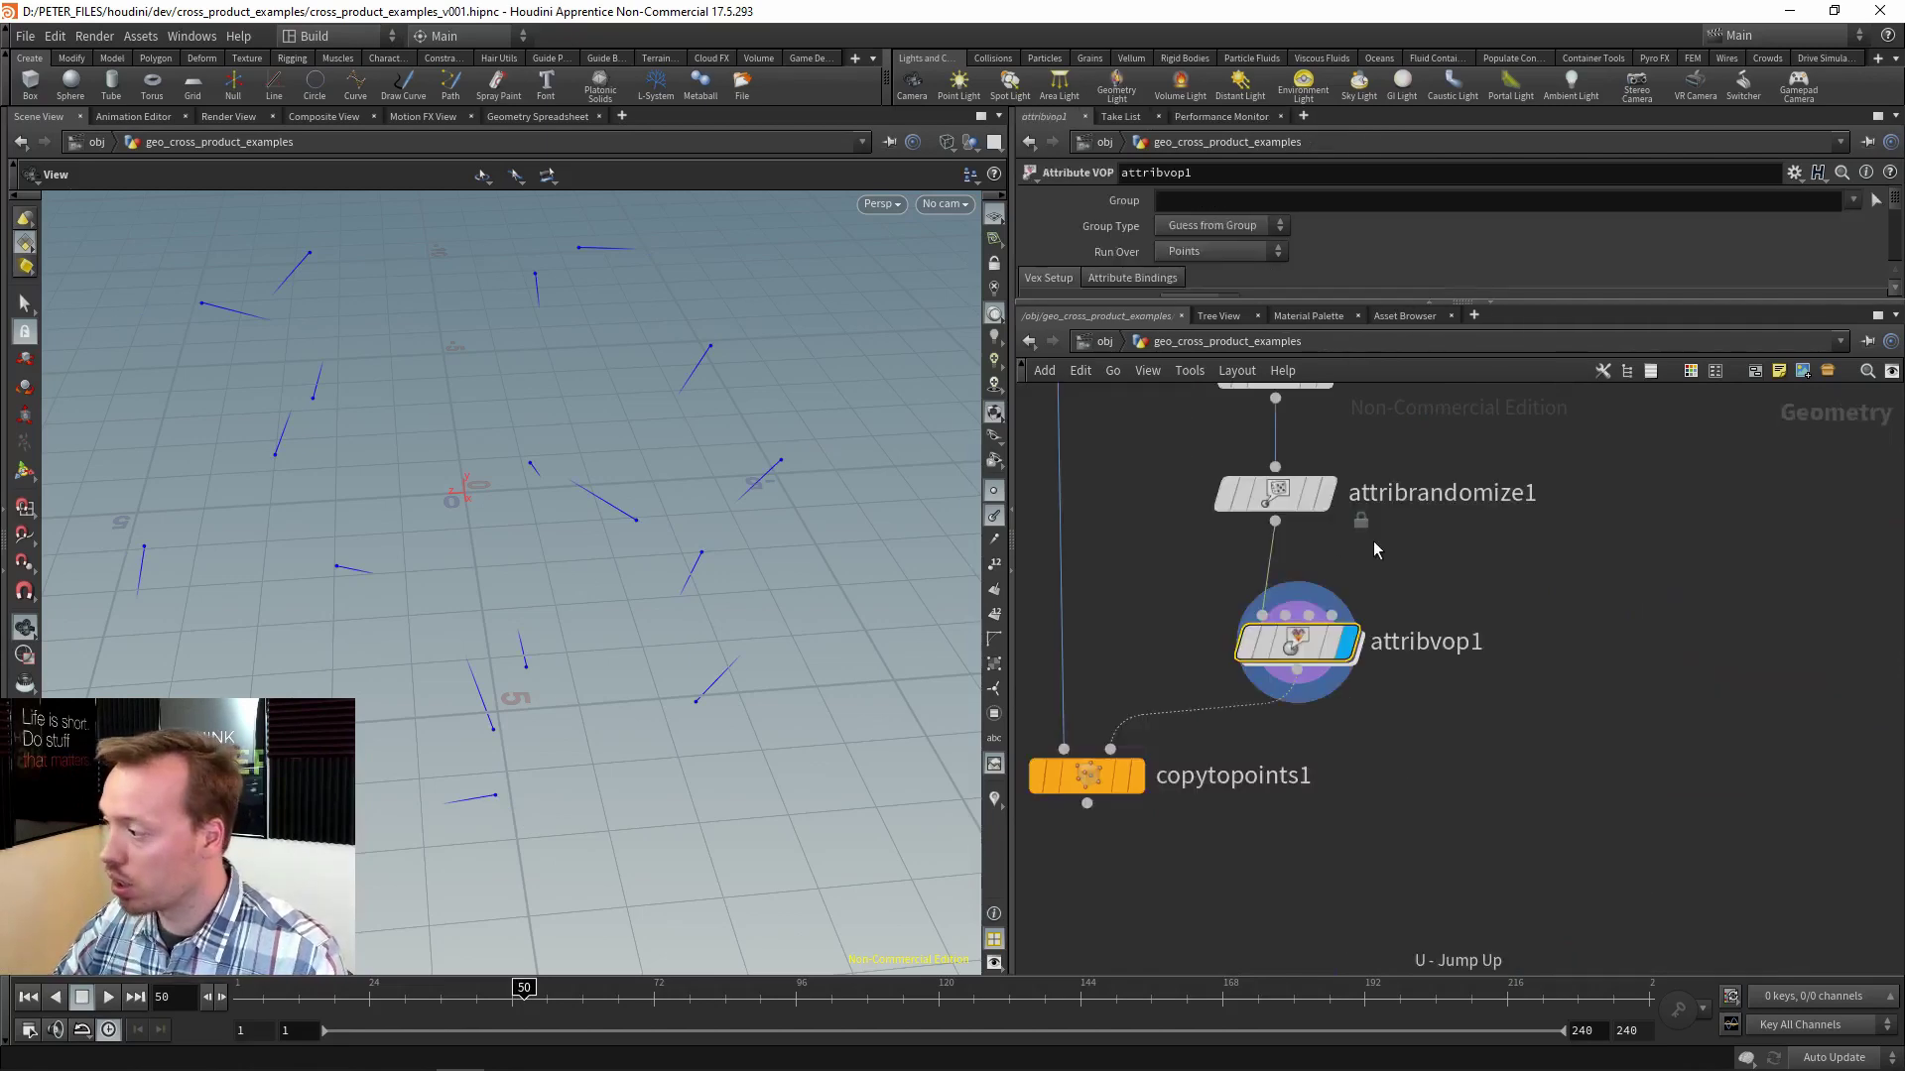
{"action": "left_click", "coordinate": [993, 491]}
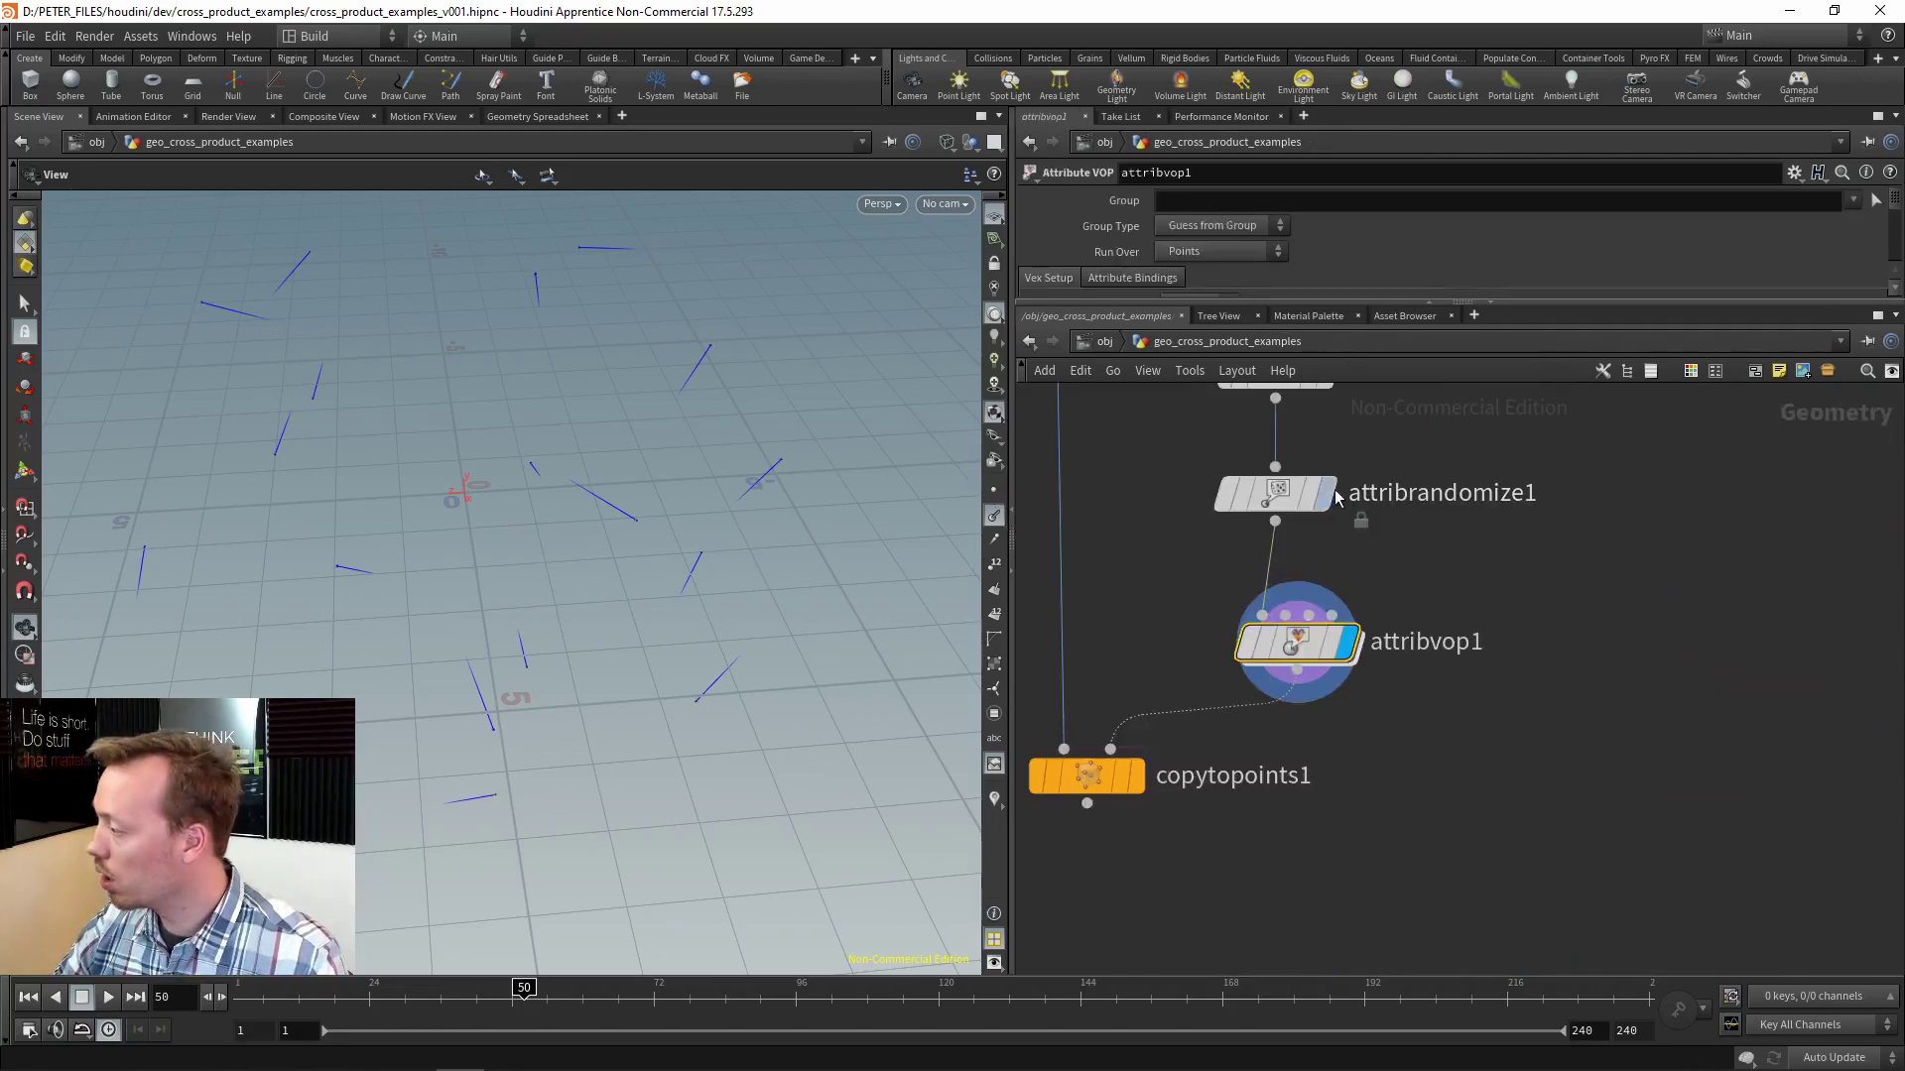
{"action": "left_click", "coordinate": [1326, 493]}
{"action": "mouse_move", "coordinate": [697, 510]}
{"action": "left_mouse_down"}
{"action": "mouse_move", "coordinate": [872, 446]}
{"action": "mouse_move", "coordinate": [794, 455]}
{"action": "left_mouse_up"}
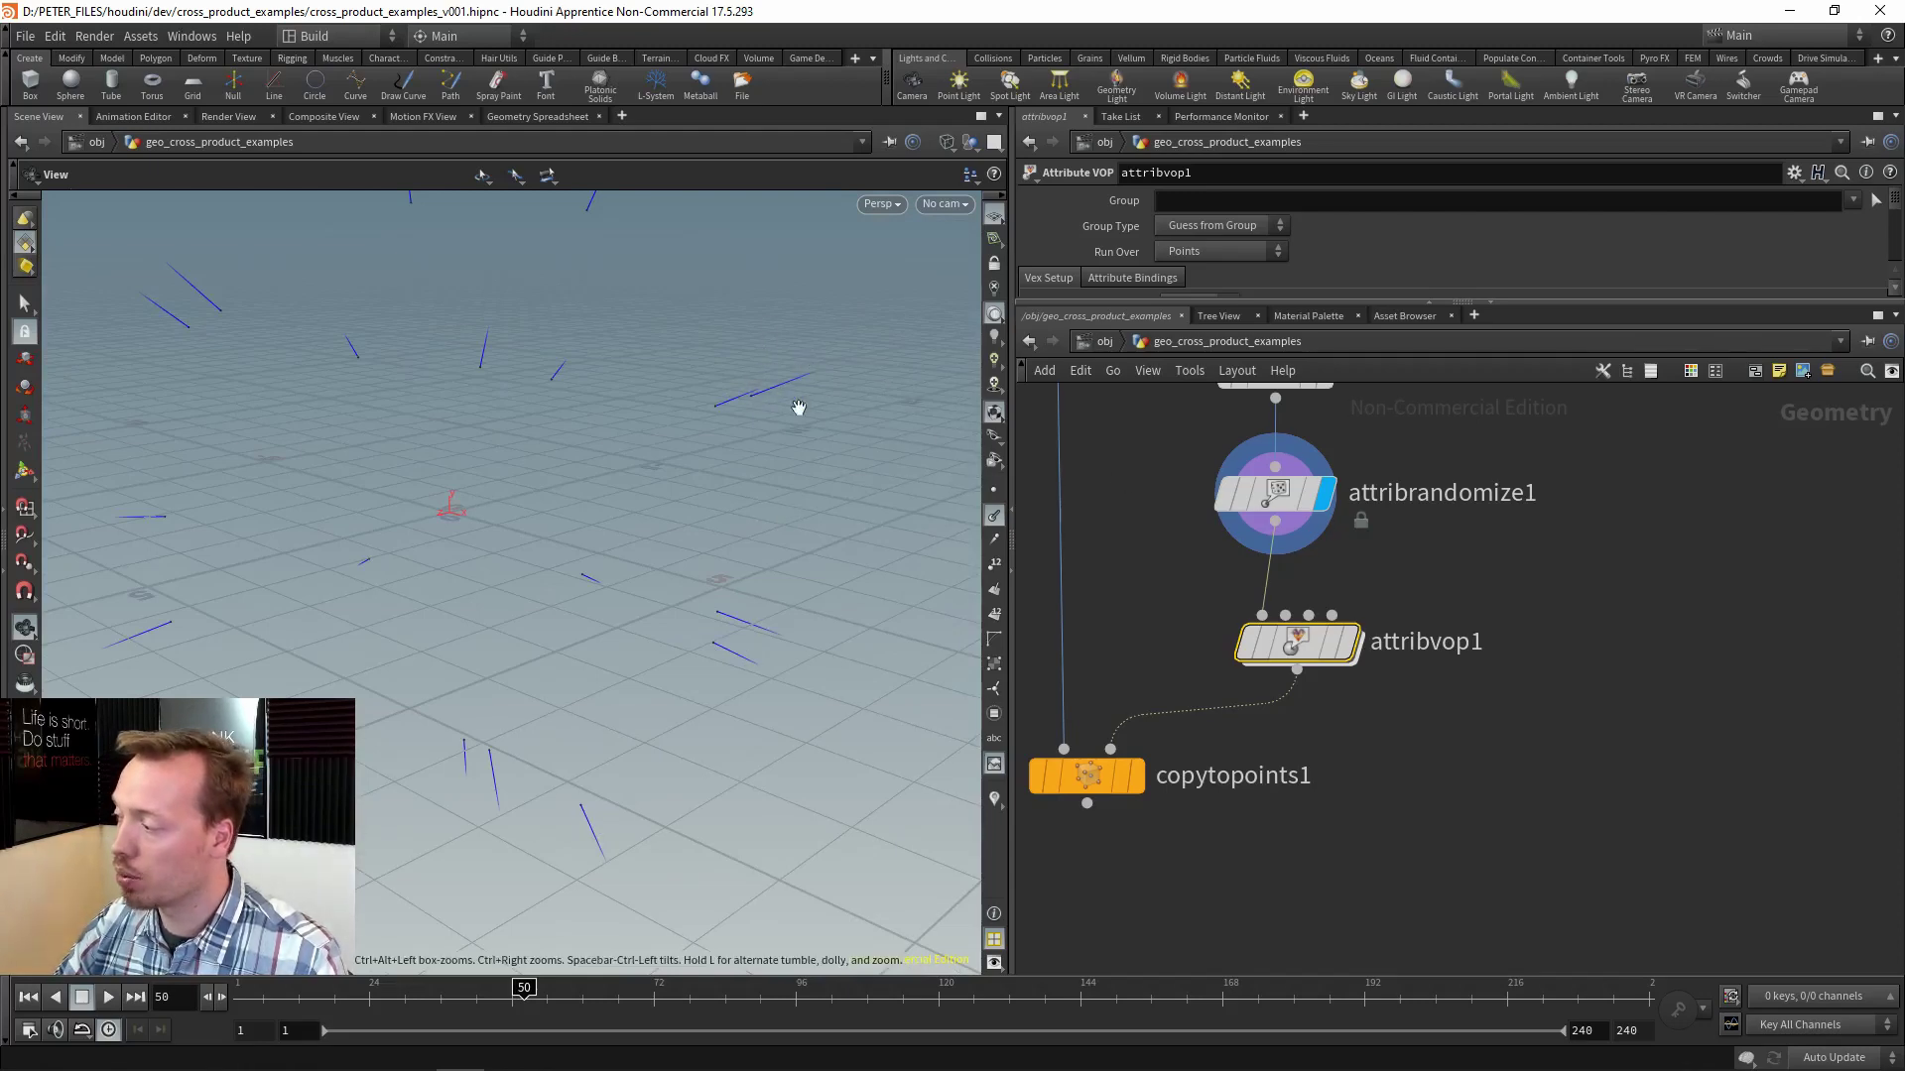
Create a visualizer for the N_rand point attribute from attribrandomize1's node information.
{"action": "mouse_move", "coordinate": [1222, 493]}
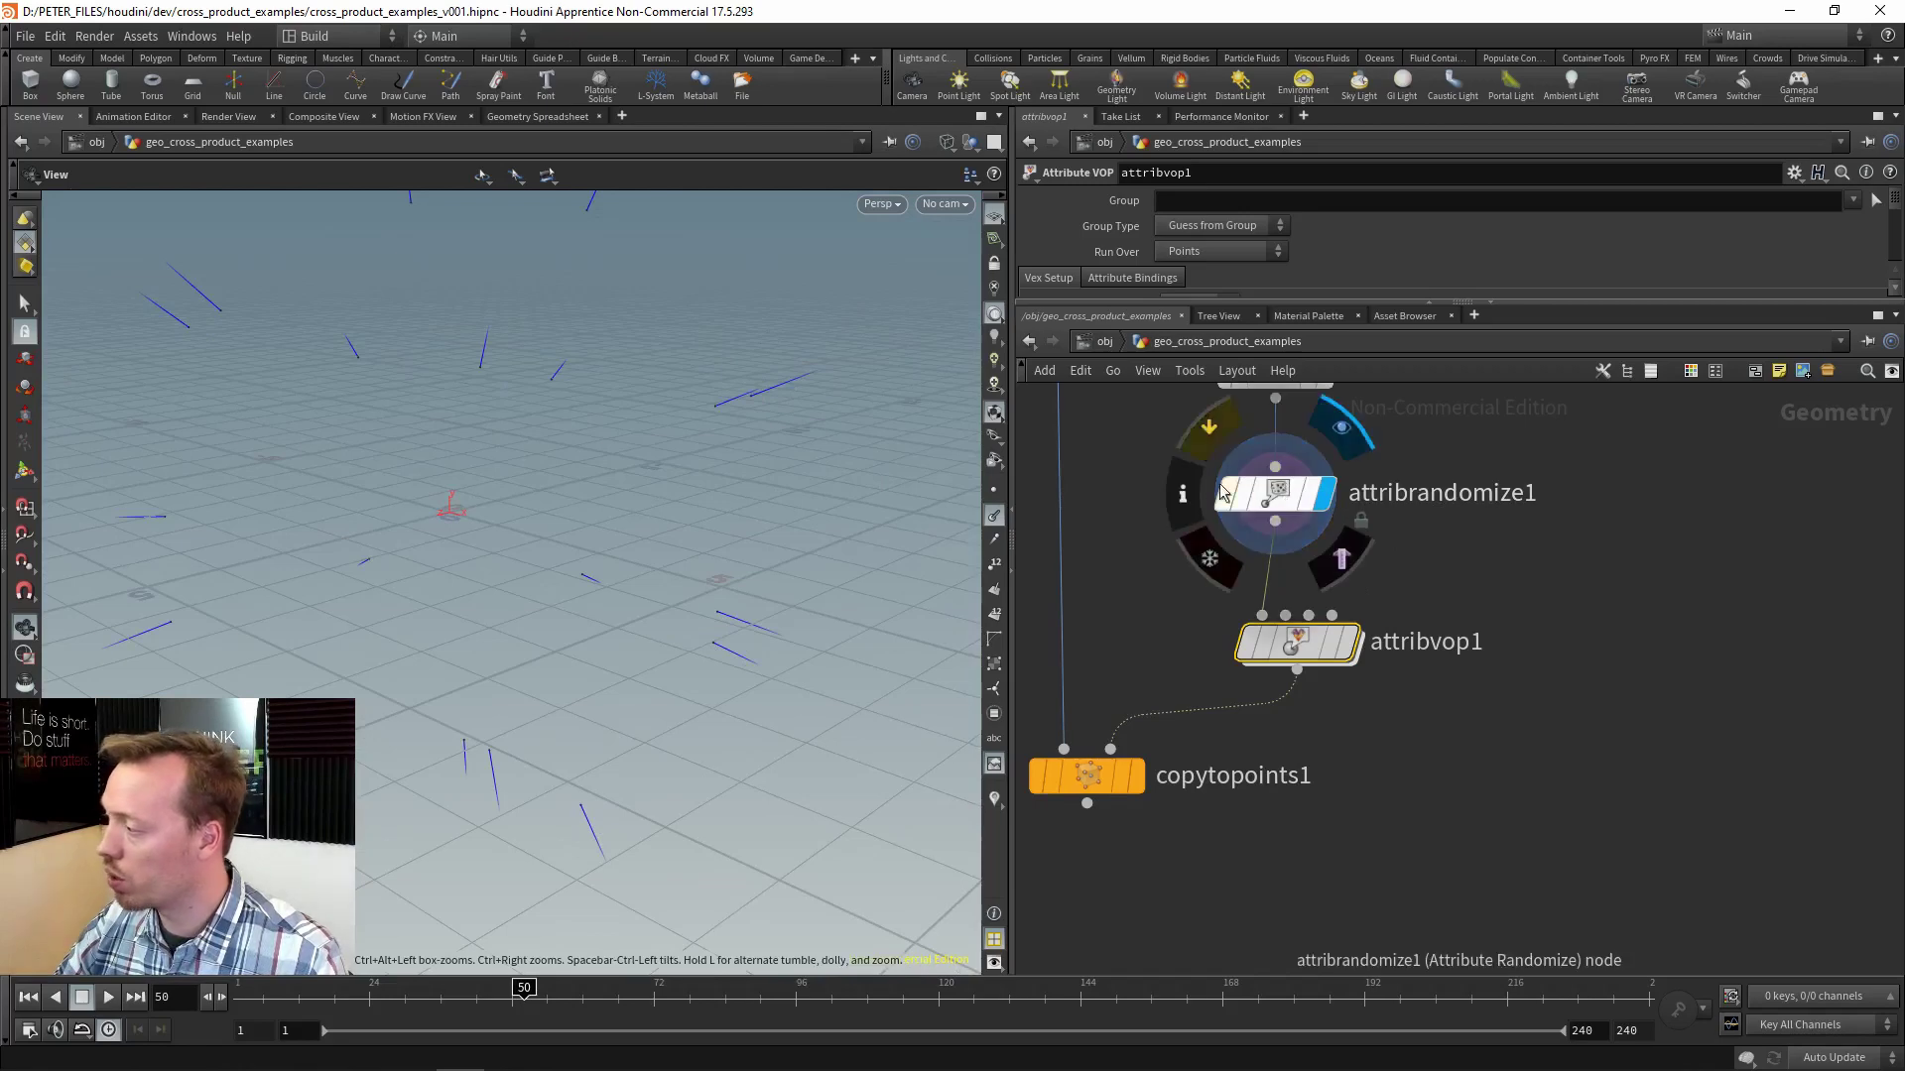
{"action": "left_click", "coordinate": [1186, 495]}
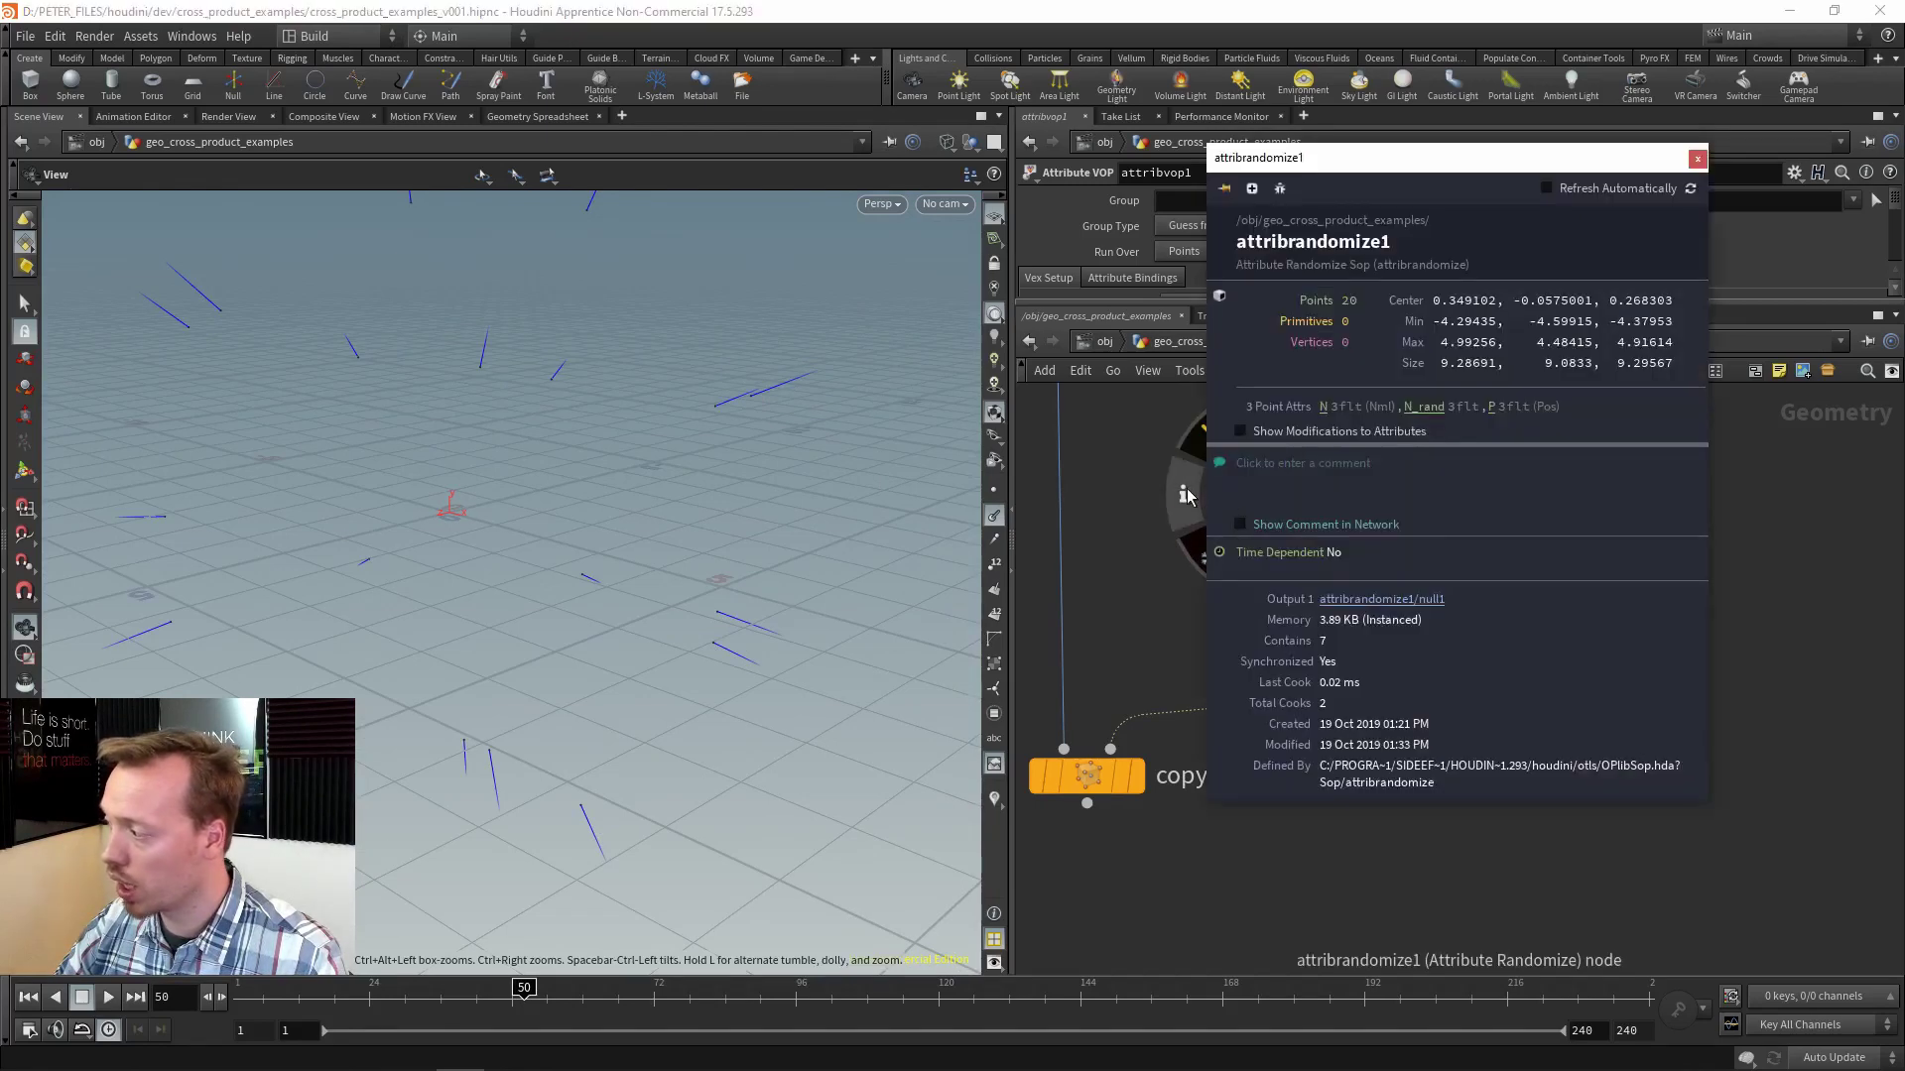
{"action": "left_click", "coordinate": [1423, 415]}
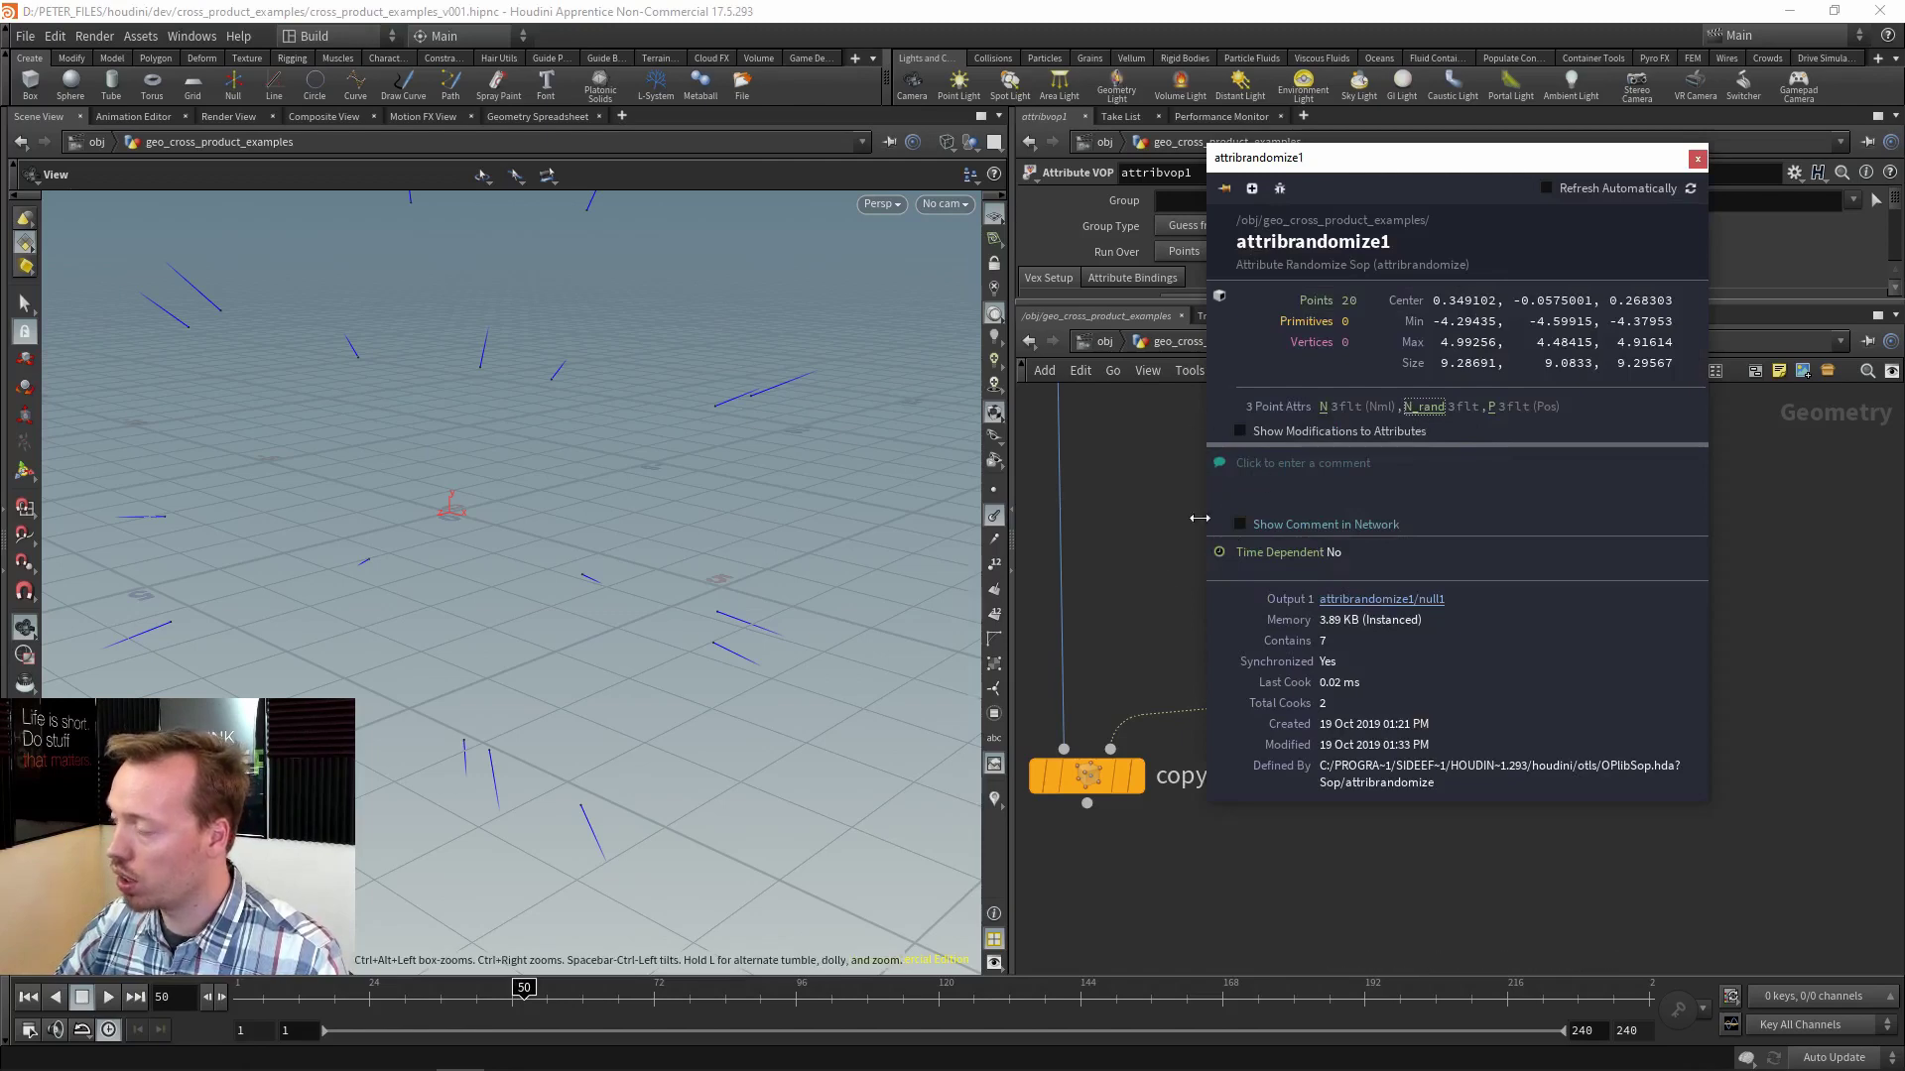
Change the N_rand visualizer's type to Marker and its style to Vector.
{"action": "left_click", "coordinate": [994, 800]}
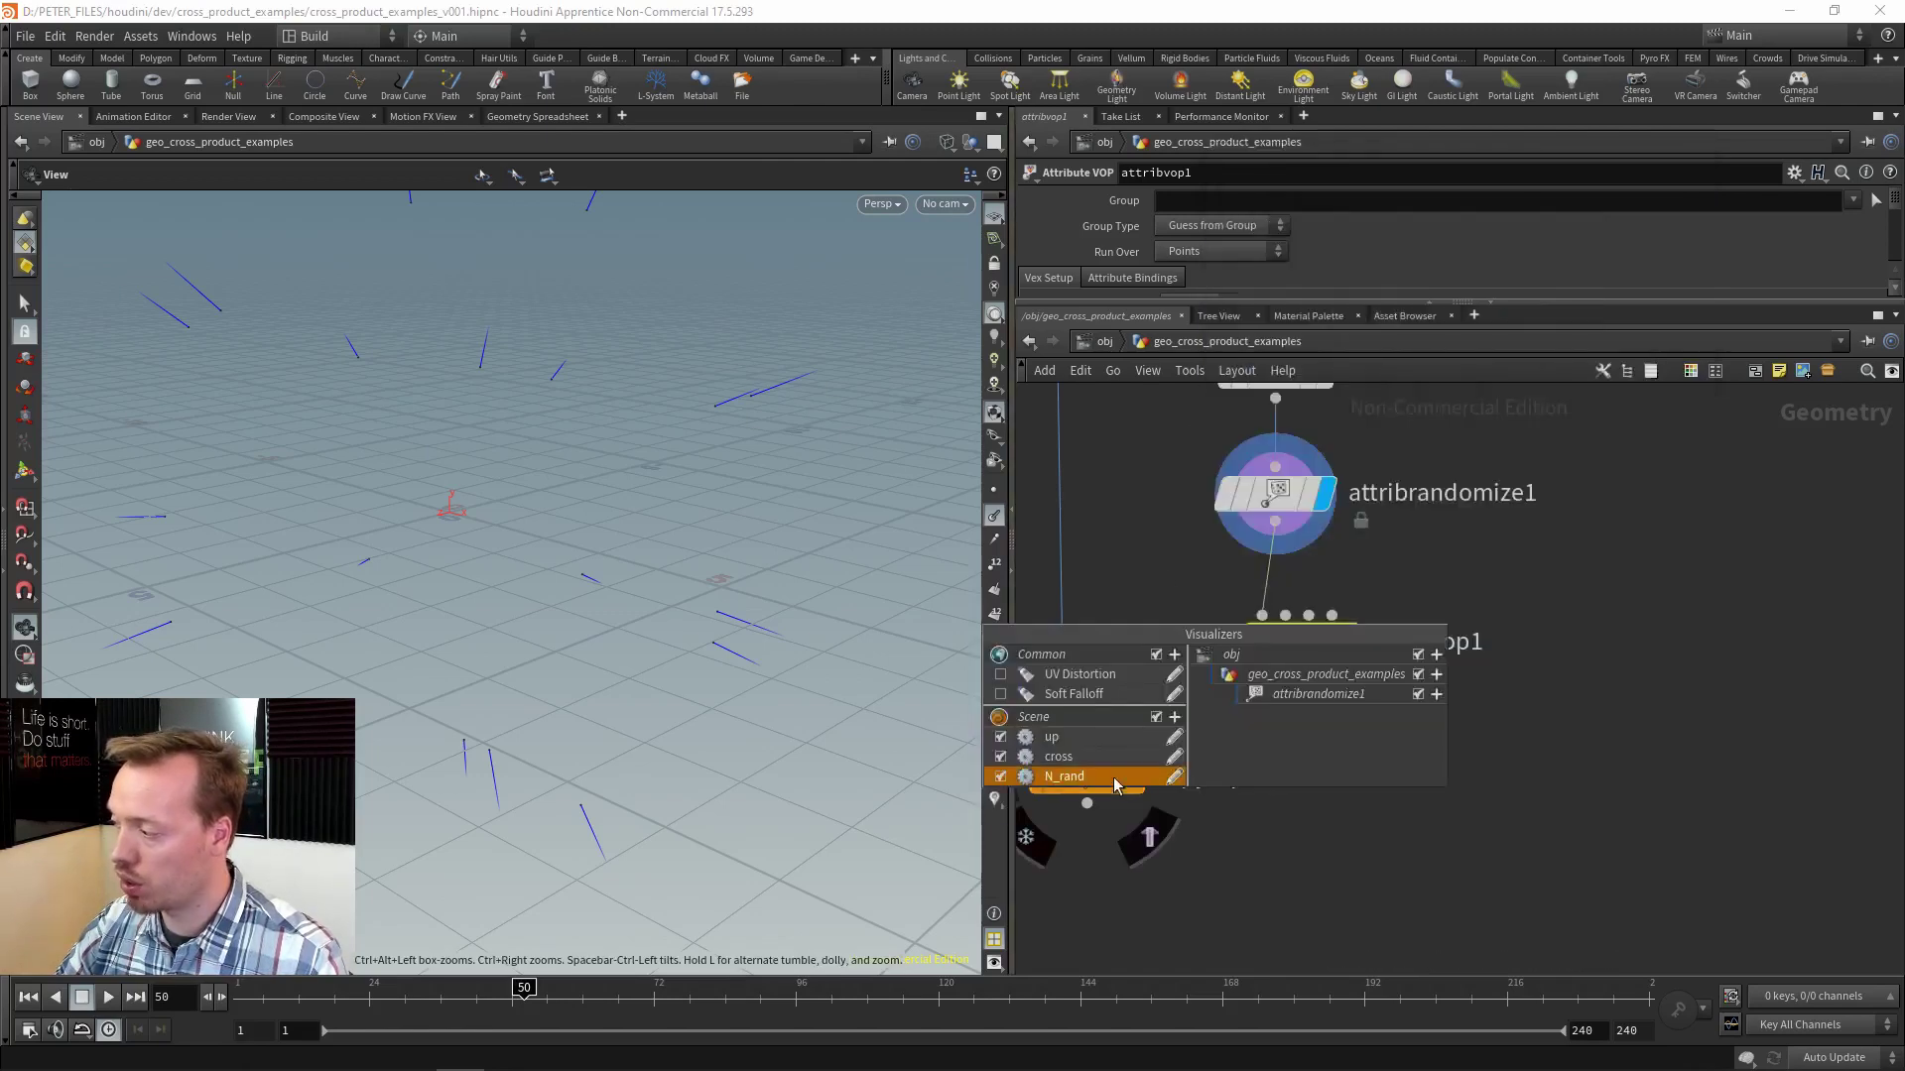
{"action": "left_click", "coordinate": [1174, 777]}
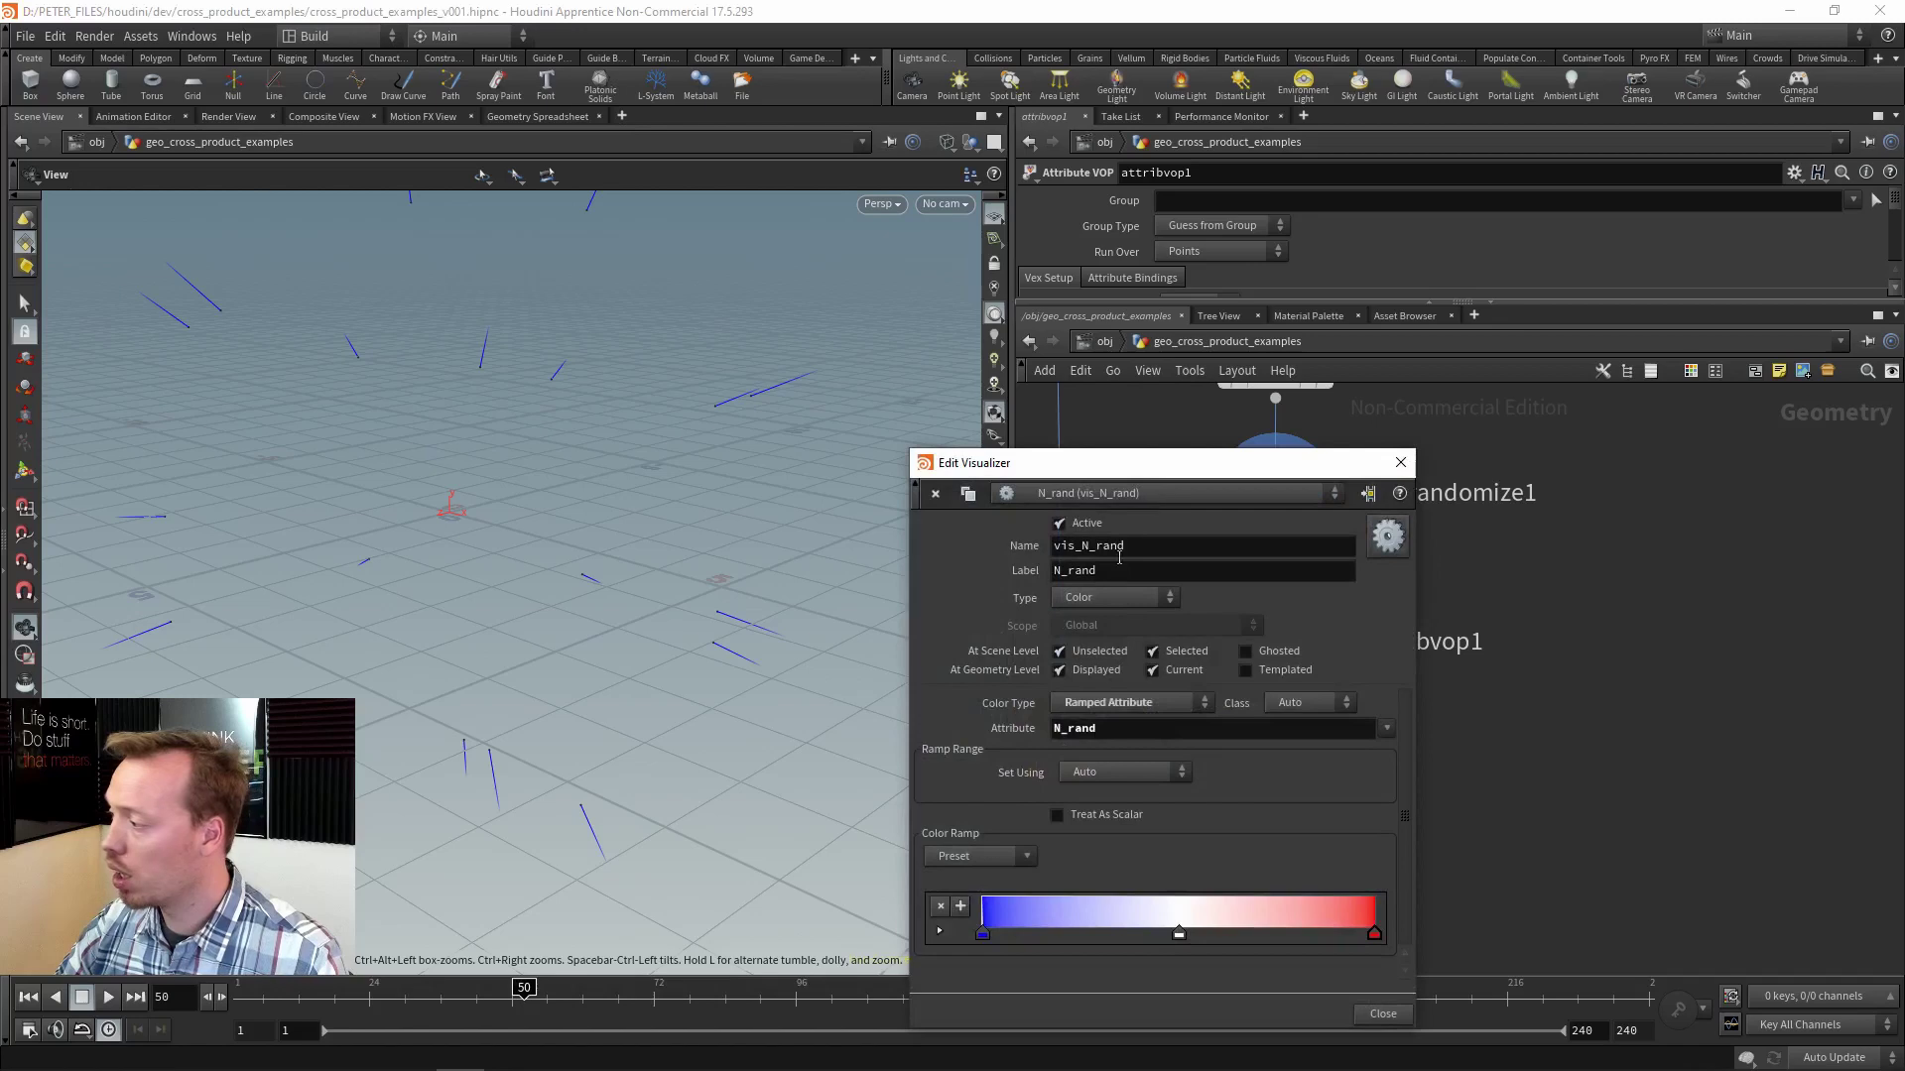
{"action": "left_click", "coordinate": [1089, 600]}
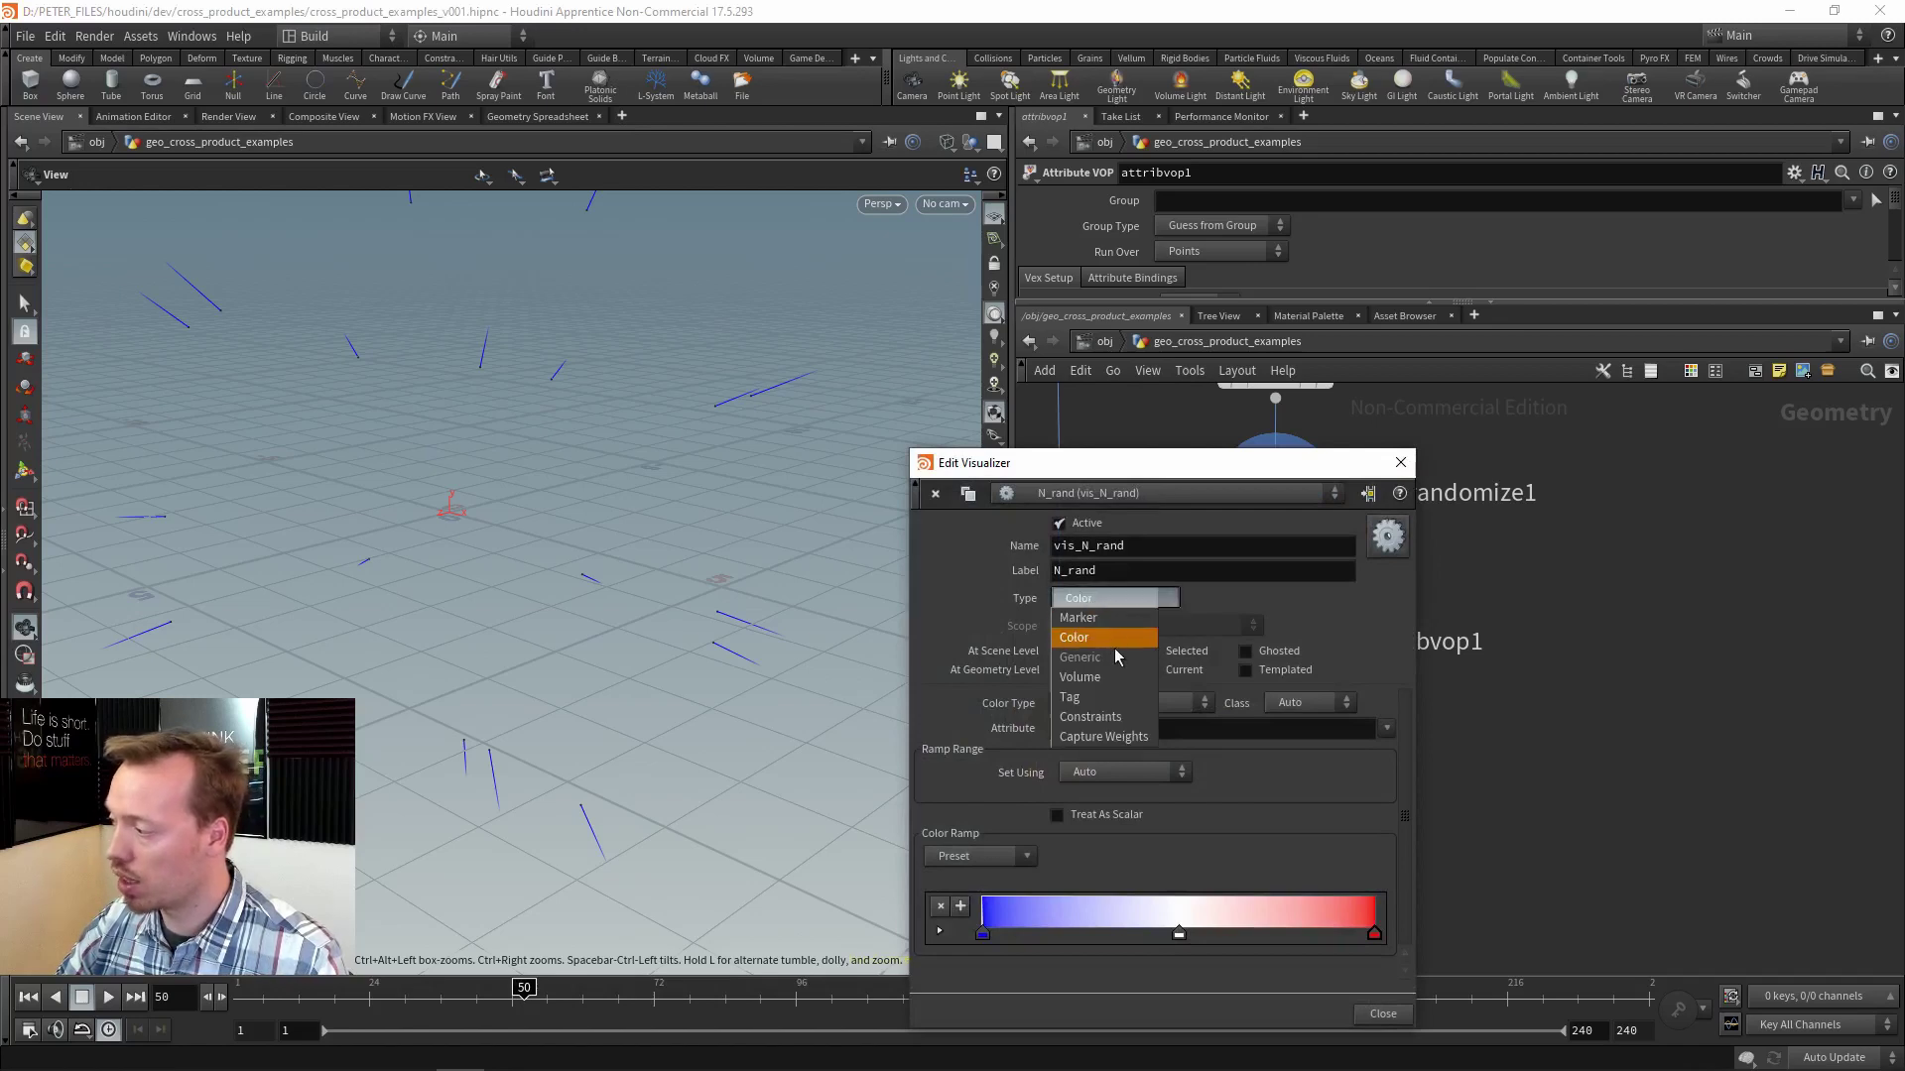
{"action": "left_click", "coordinate": [1106, 616]}
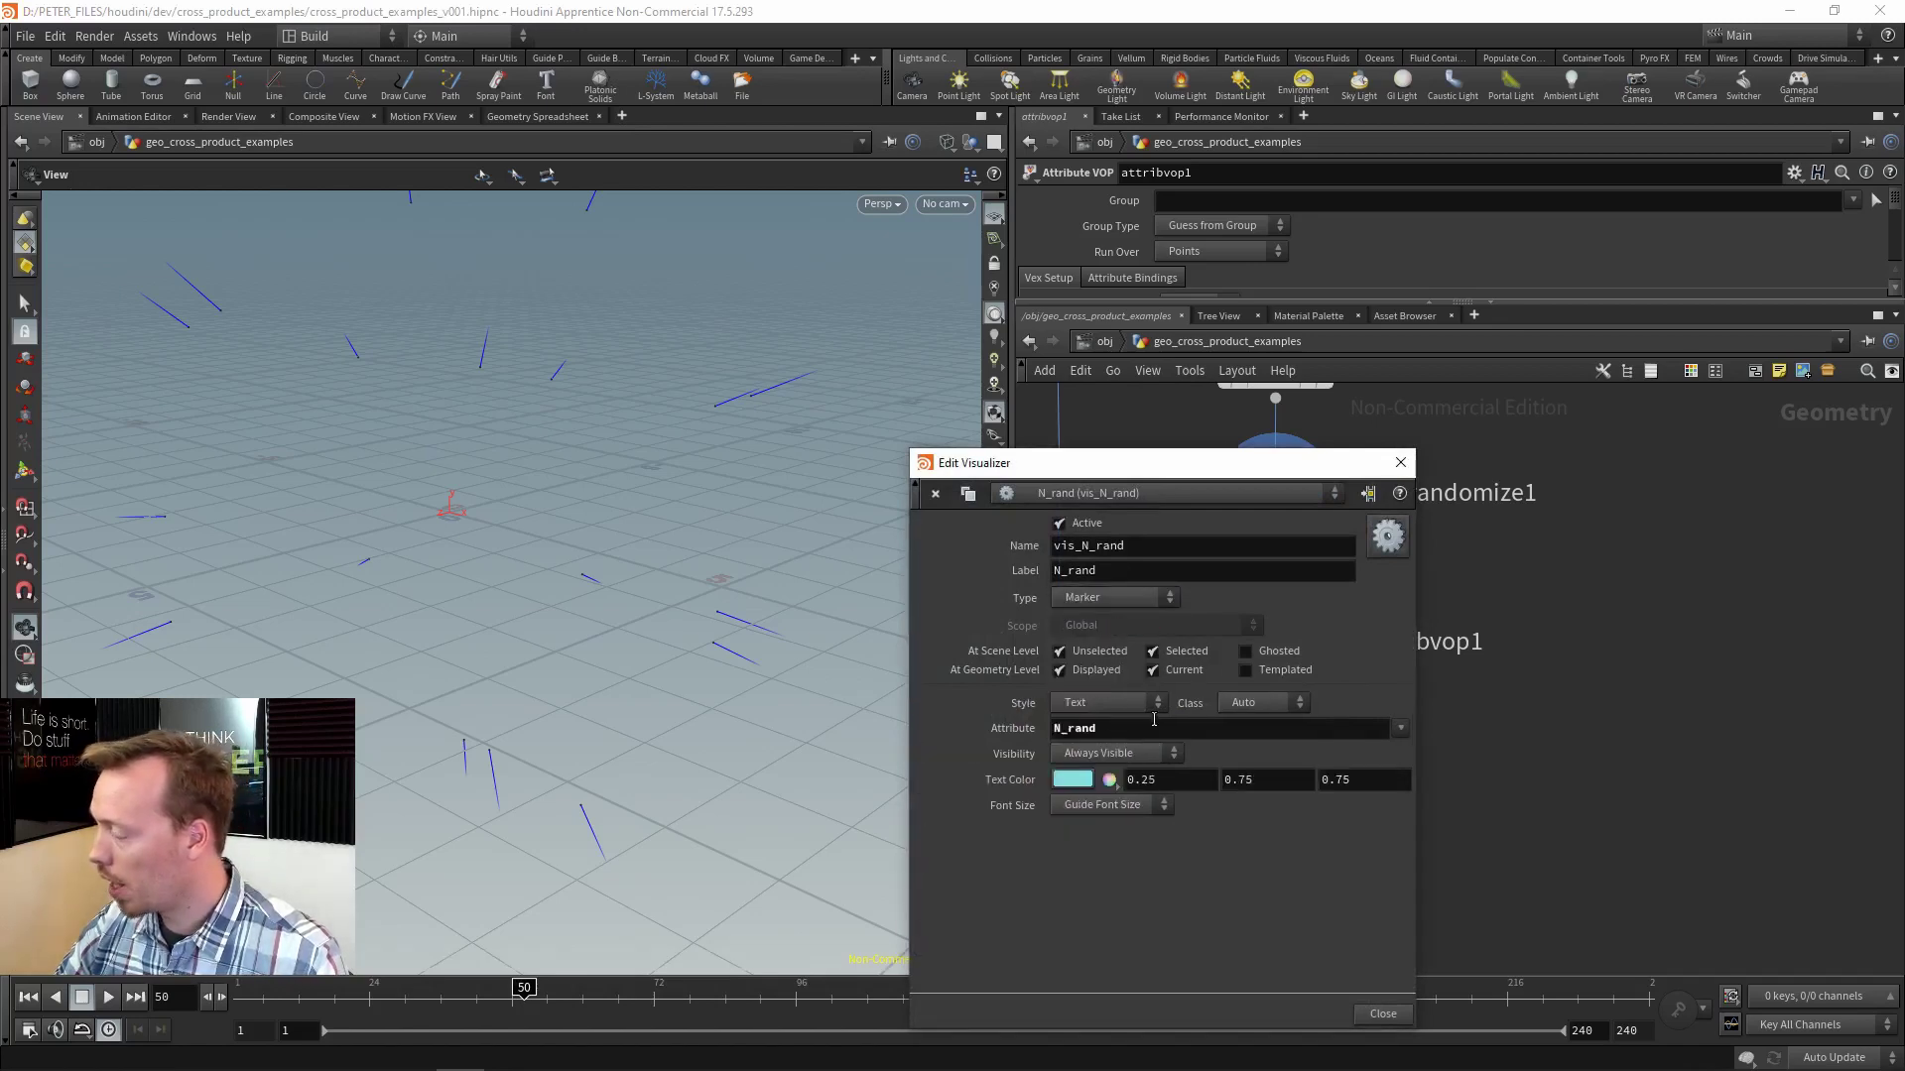
{"action": "left_click", "coordinate": [1121, 705]}
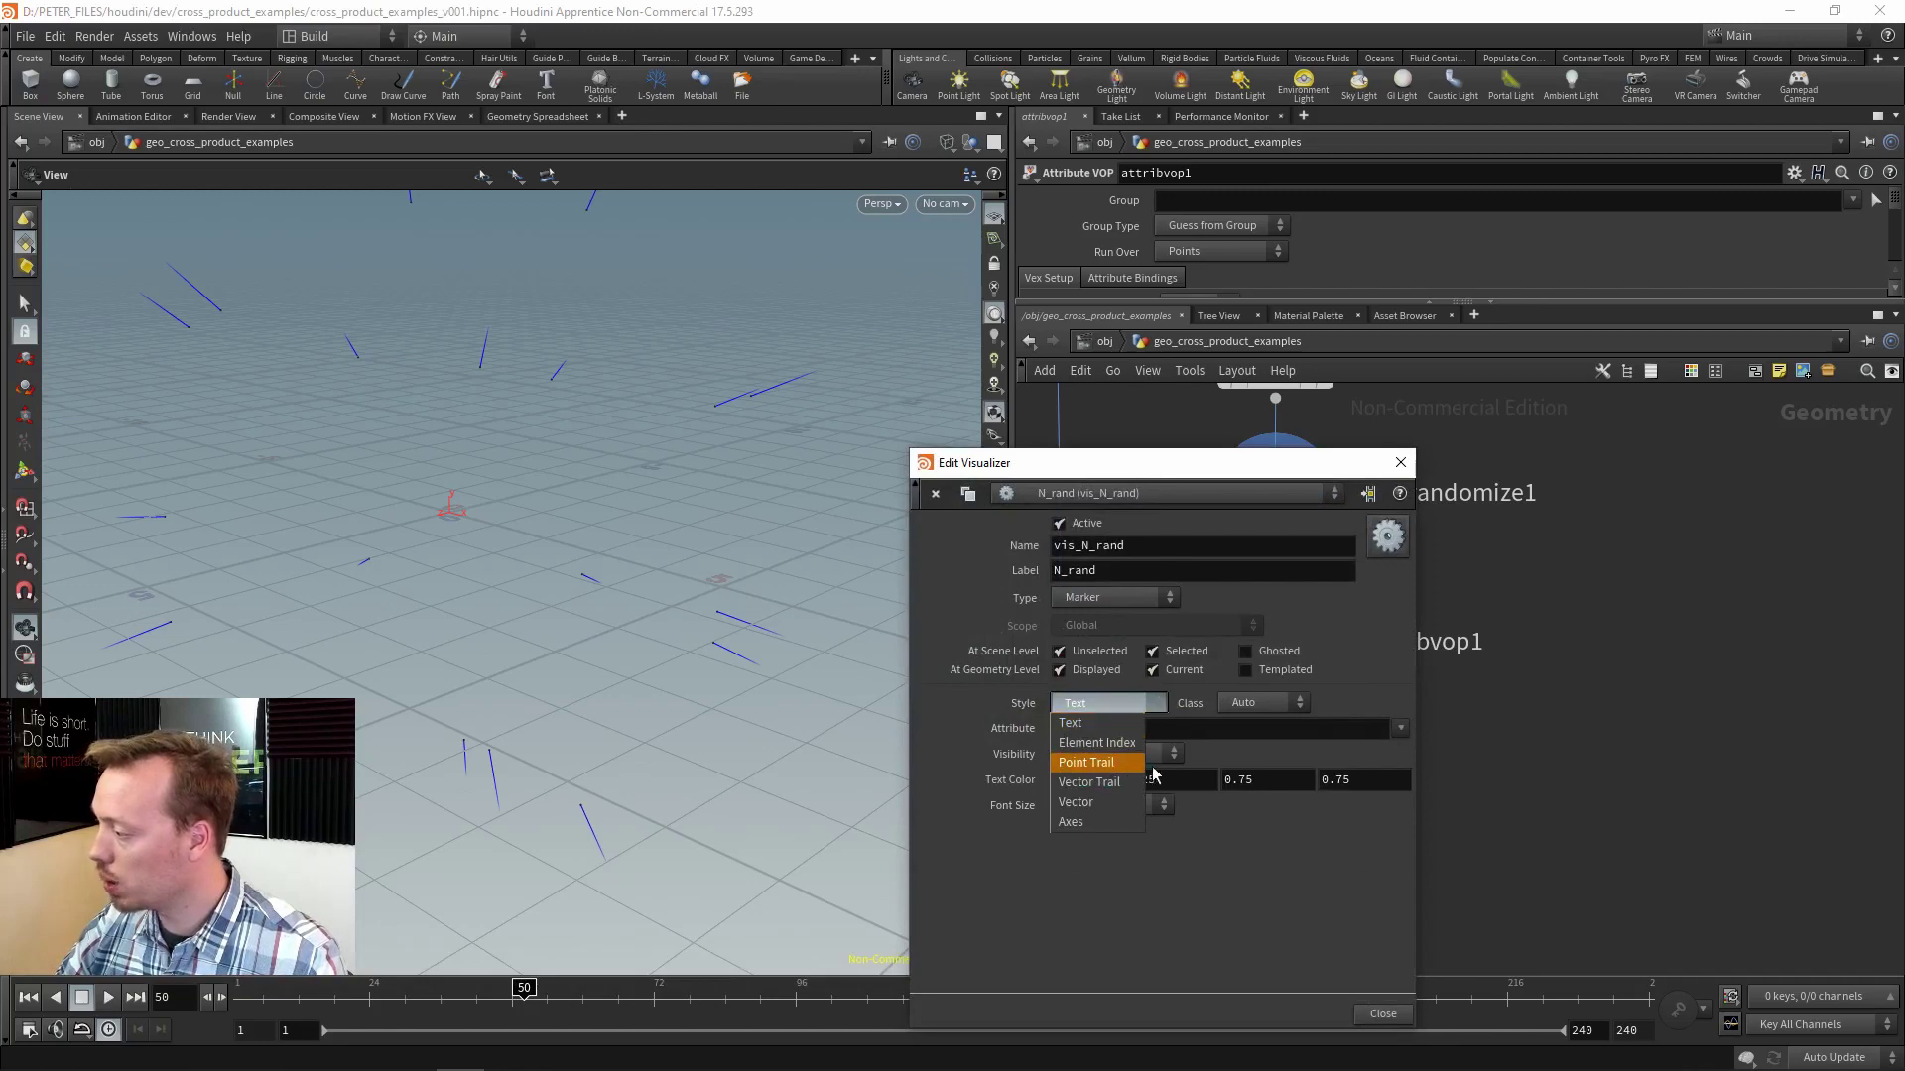
{"action": "left_click", "coordinate": [1072, 803]}
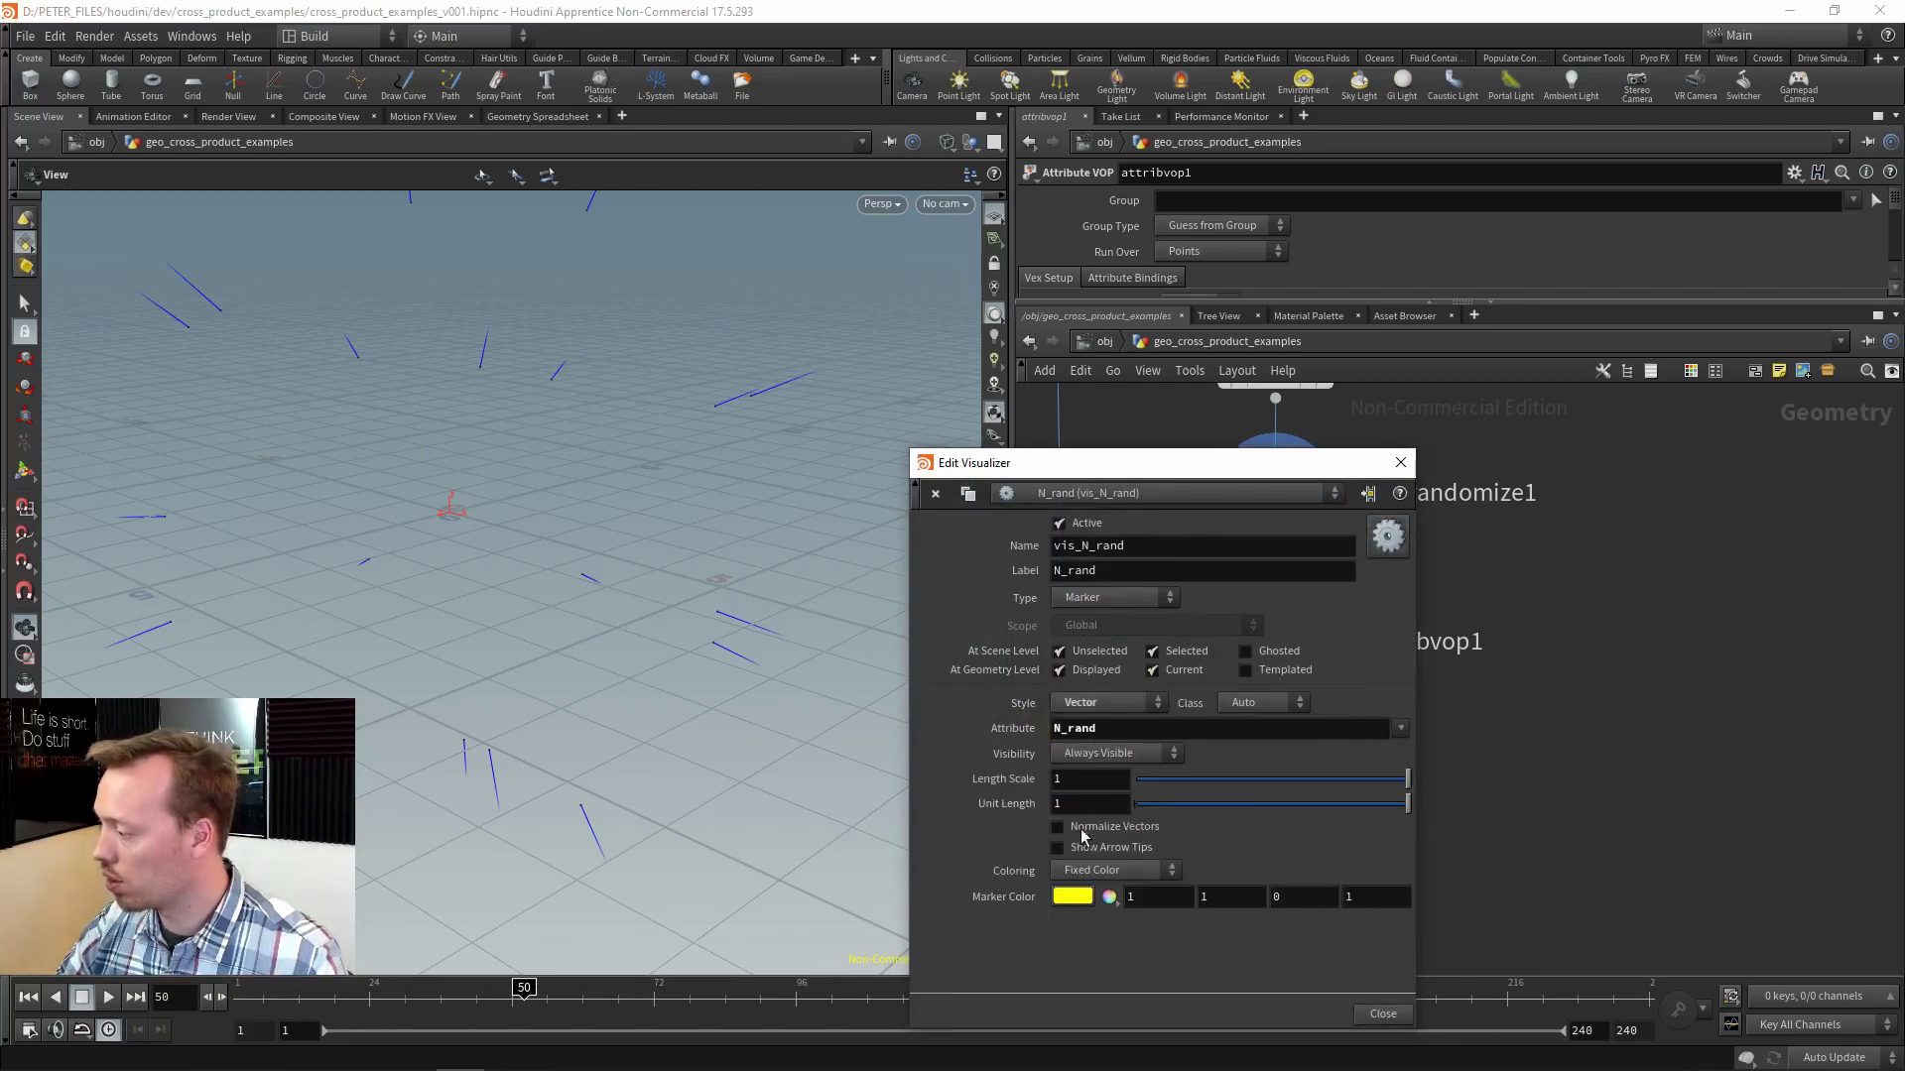
{"action": "left_click", "coordinate": [1400, 463]}
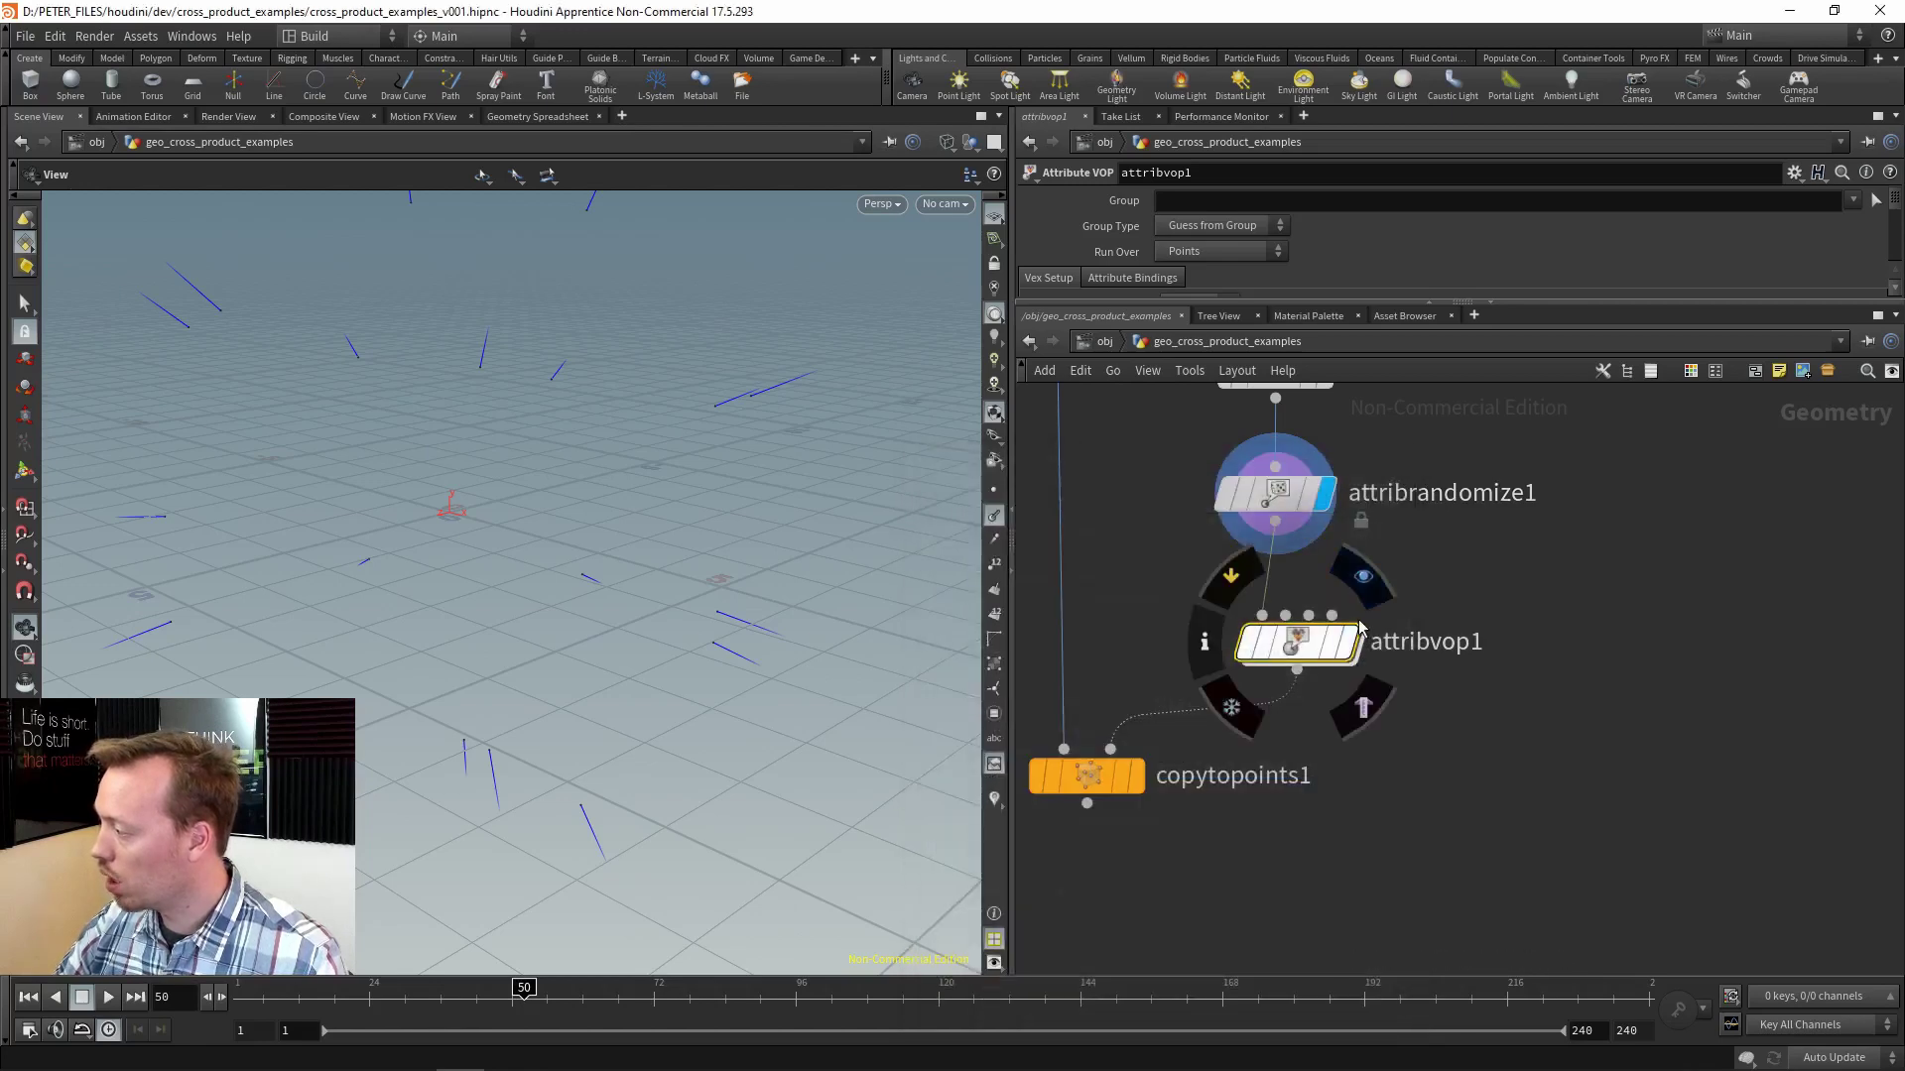
Select attribrandomize1, turn on visualizers in the viewport and examine the N_rand vectors against the normals up close.
{"action": "key", "text": "Up"}
{"action": "left_click", "coordinate": [994, 801]}
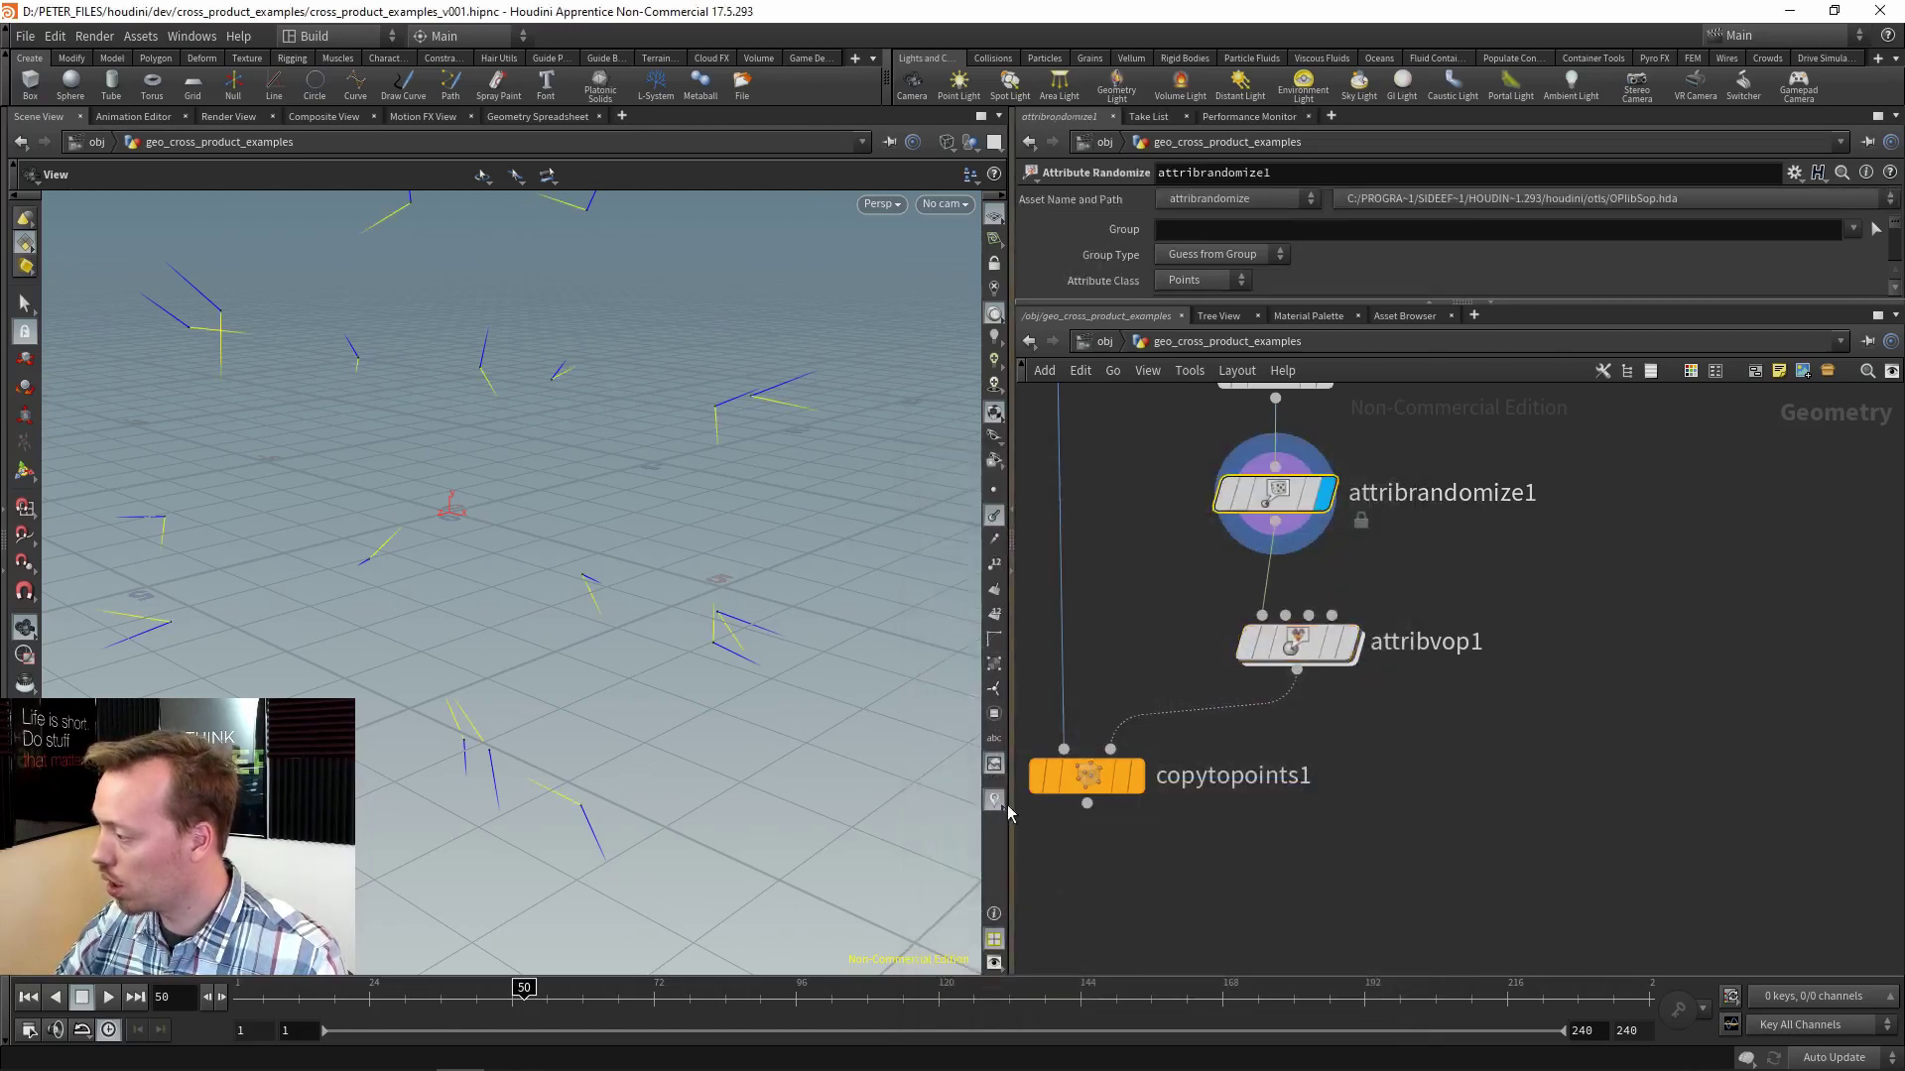
{"action": "left_click_drag", "start_coordinate": [757, 497], "coordinate": [760, 446]}
{"action": "right_click_drag", "start_coordinate": [760, 446], "coordinate": [740, 374]}
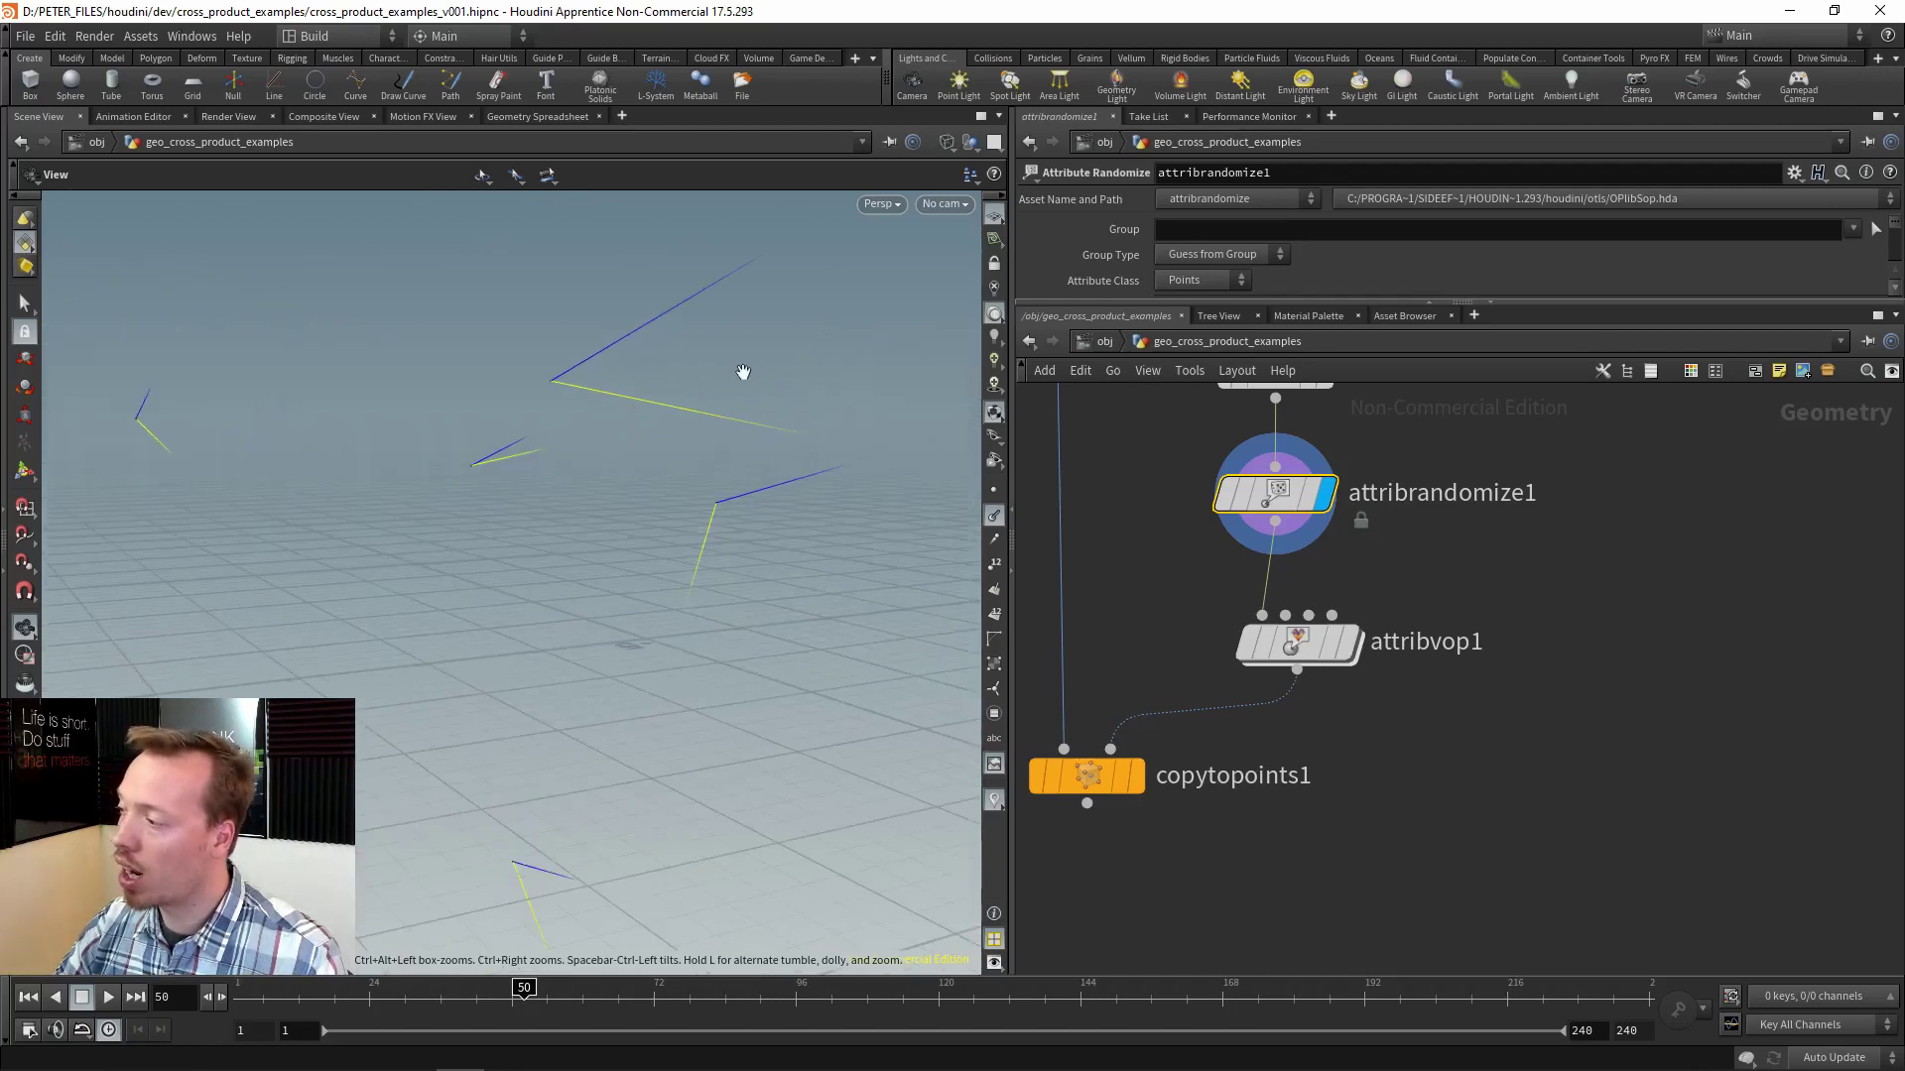
Show sphere1 as a template and examine the N_rand vectors against the normals around its wireframe.
{"action": "middle_click_drag", "start_coordinate": [740, 374], "coordinate": [652, 442]}
{"action": "middle_click_drag", "start_coordinate": [442, 446], "coordinate": [578, 441]}
{"action": "middle_click_drag", "start_coordinate": [730, 315], "coordinate": [521, 347]}
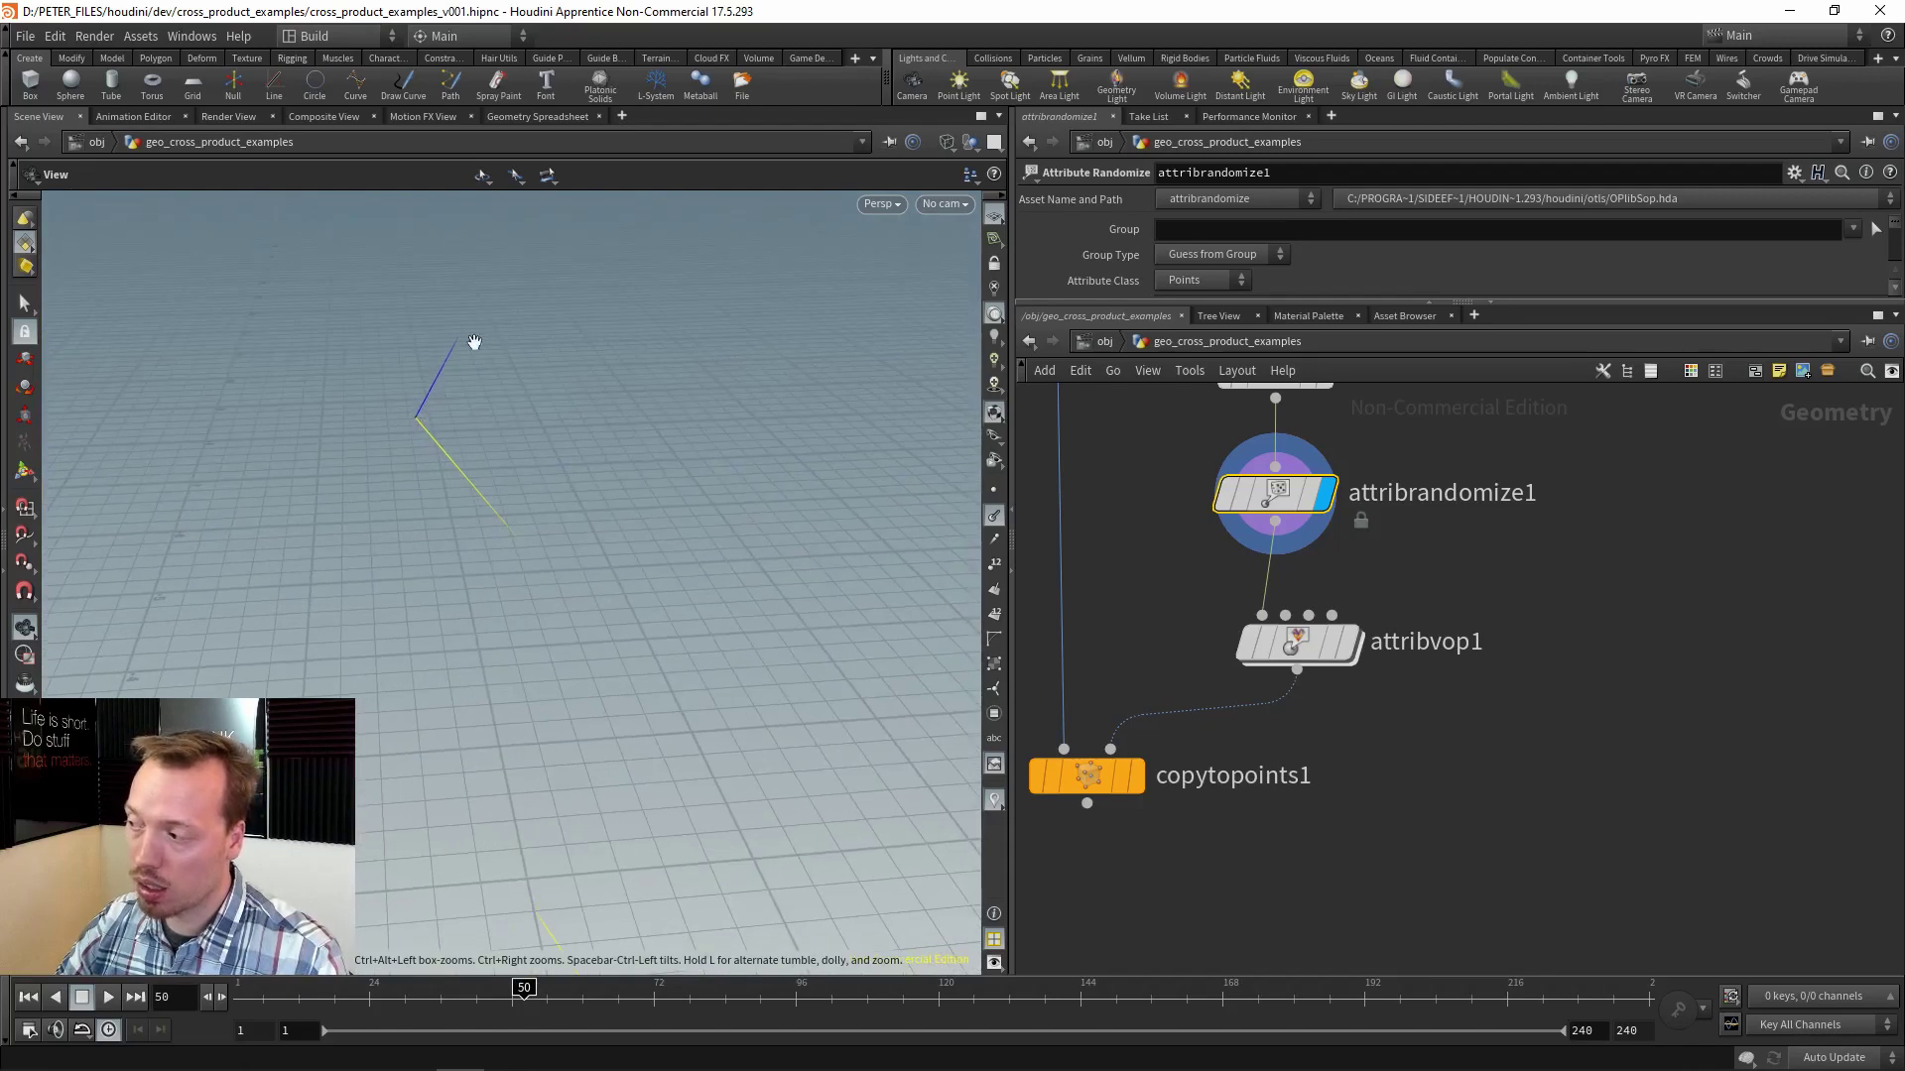
{"action": "scroll", "coordinate": [1557, 621], "scroll_direction": "down", "scroll_amount": 5}
{"action": "middle_click_drag", "start_coordinate": [1509, 563], "coordinate": [1429, 693]}
{"action": "scroll", "coordinate": [1430, 687], "scroll_direction": "up", "scroll_amount": 5}
{"action": "left_click", "coordinate": [1381, 673]}
{"action": "left_click_drag", "start_coordinate": [536, 499], "coordinate": [302, 394]}
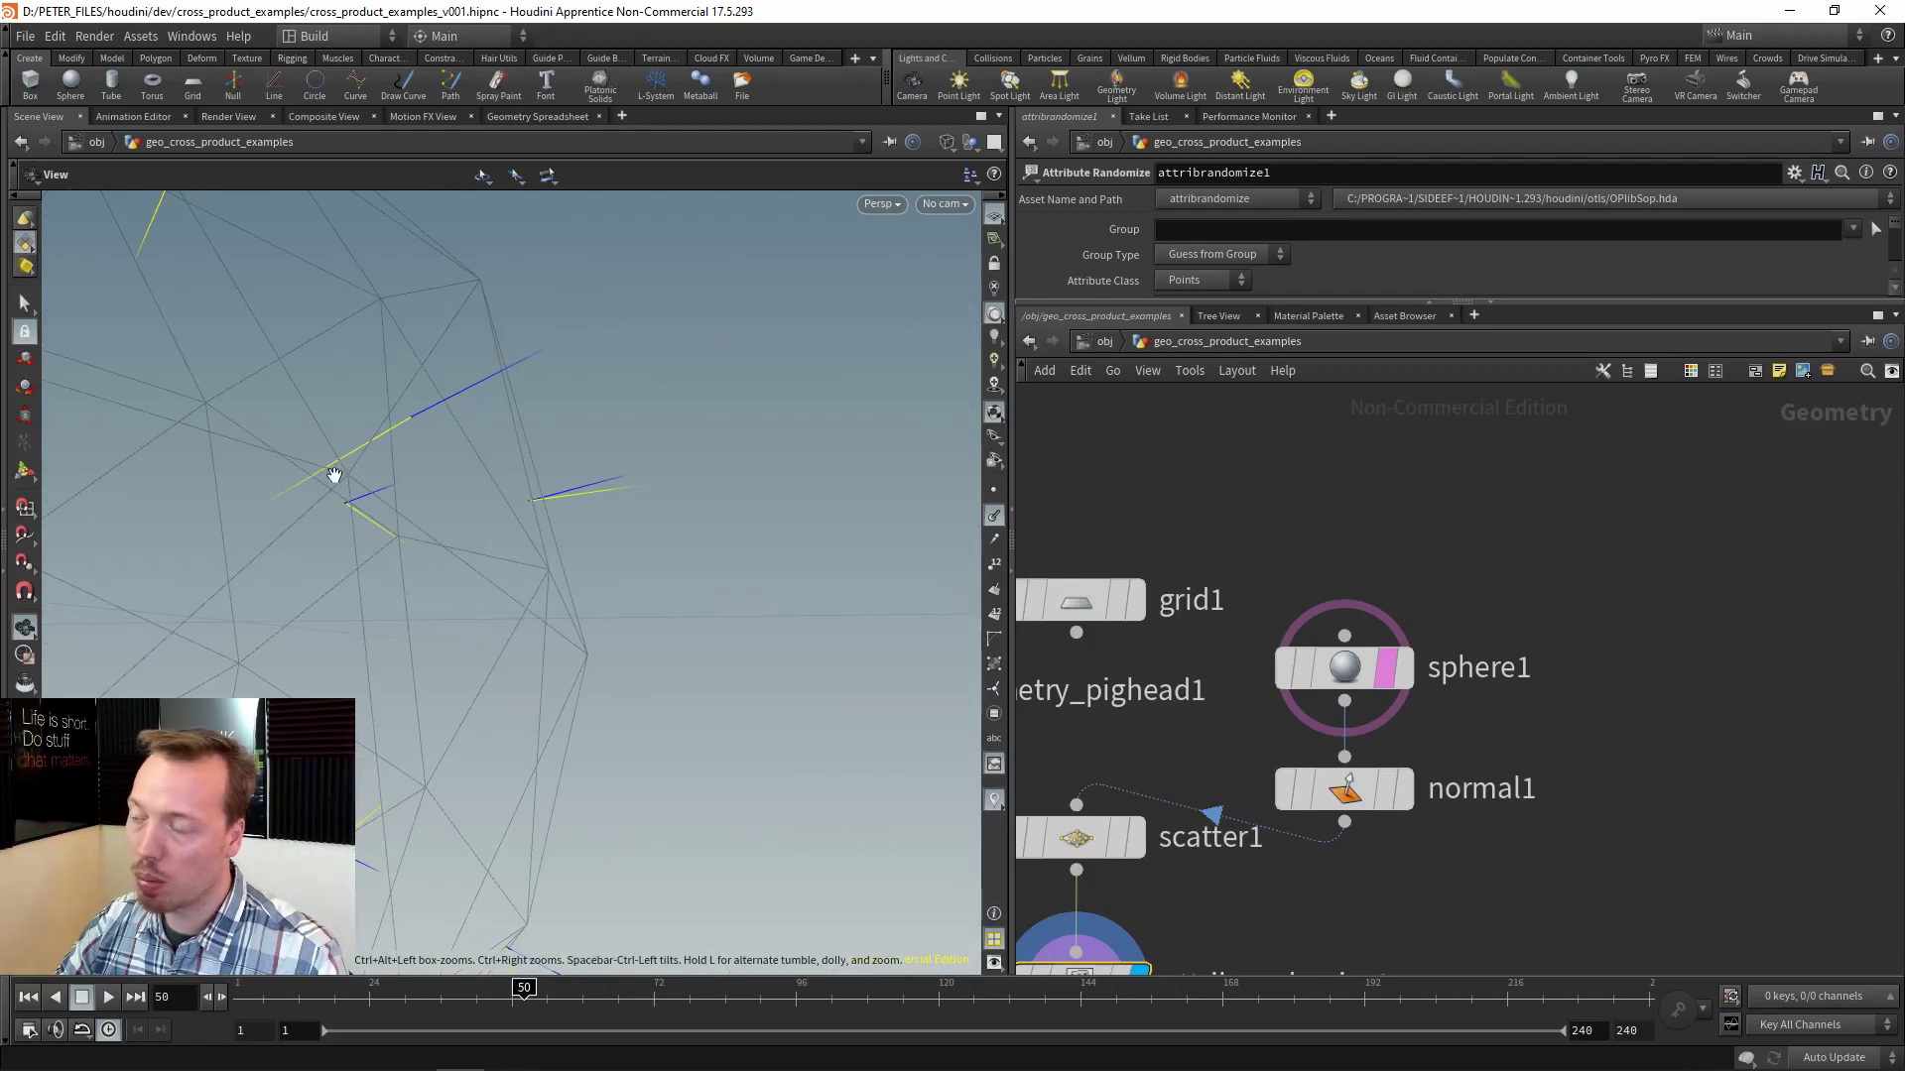
{"action": "mouse_move", "coordinate": [449, 442]}
{"action": "left_mouse_down"}
{"action": "mouse_move", "coordinate": [417, 429]}
{"action": "mouse_move", "coordinate": [493, 430]}
{"action": "mouse_move", "coordinate": [464, 409]}
{"action": "left_mouse_up"}
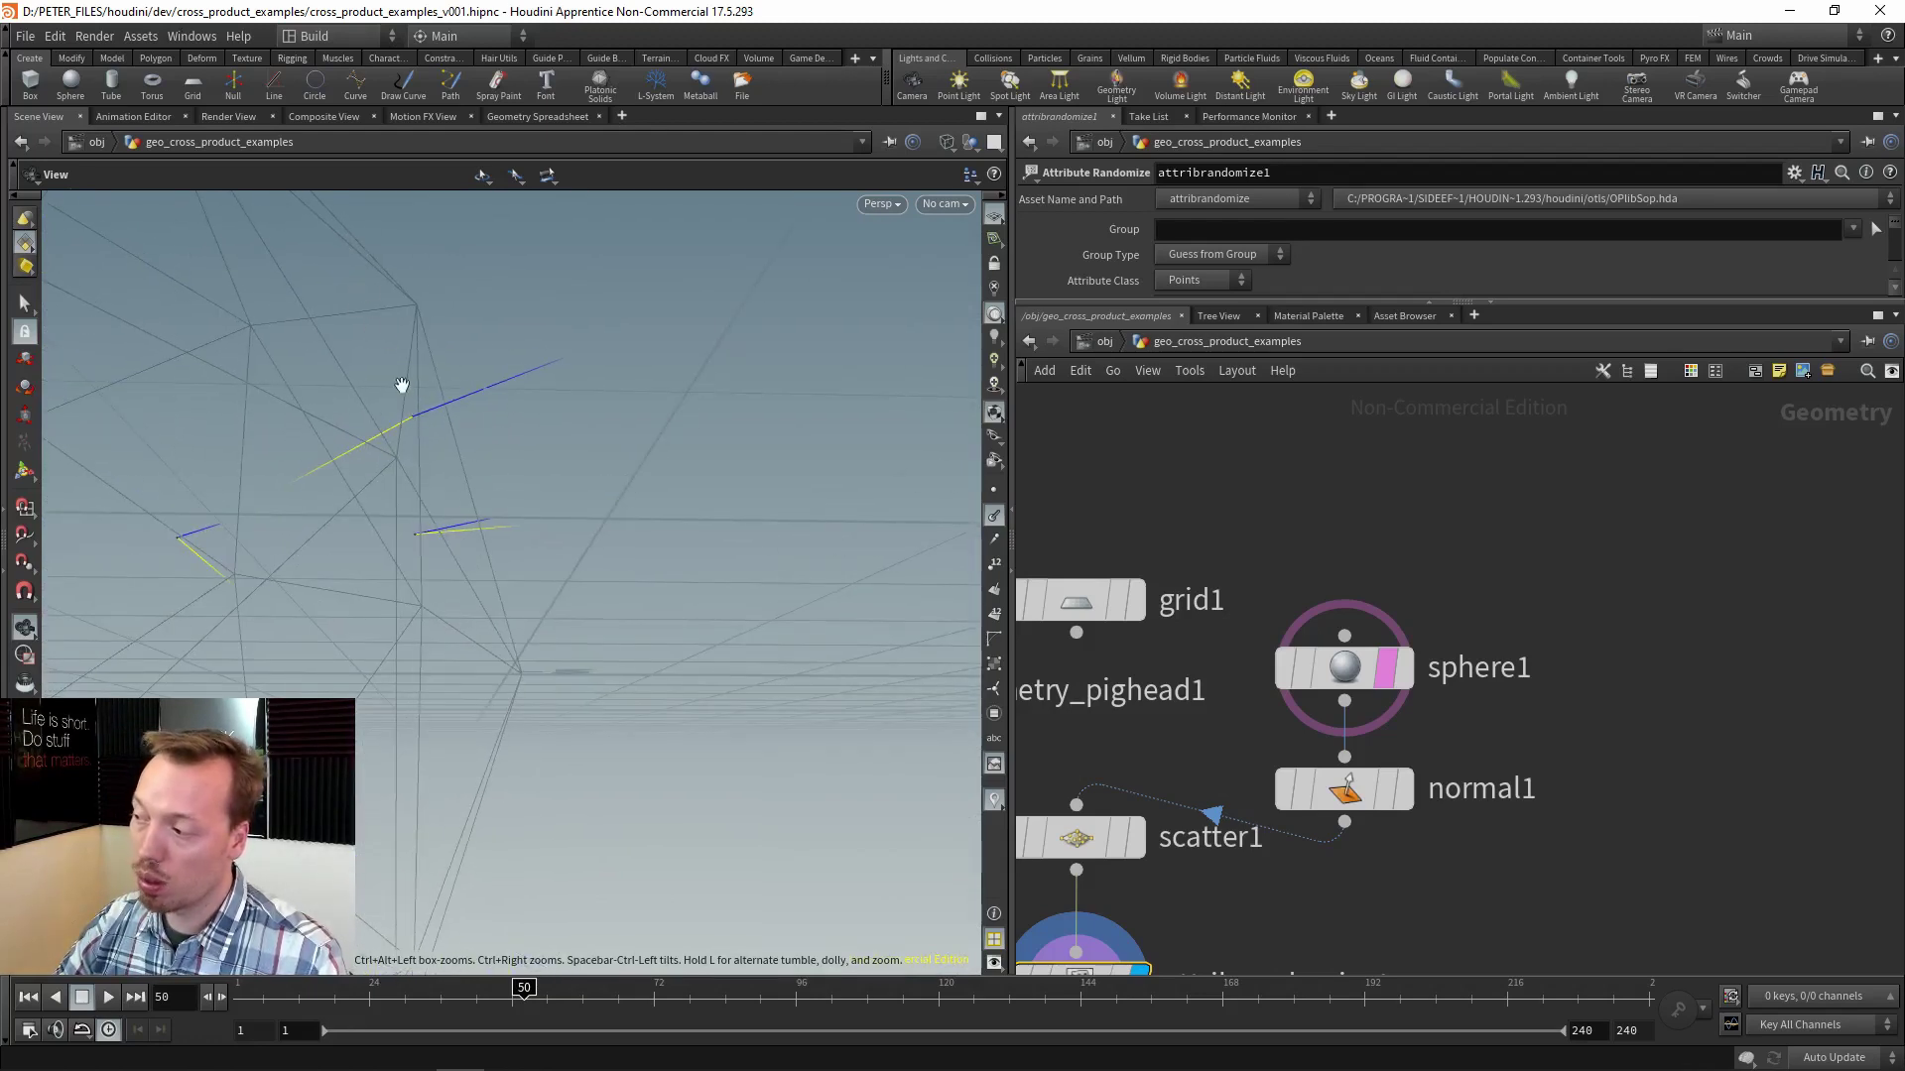
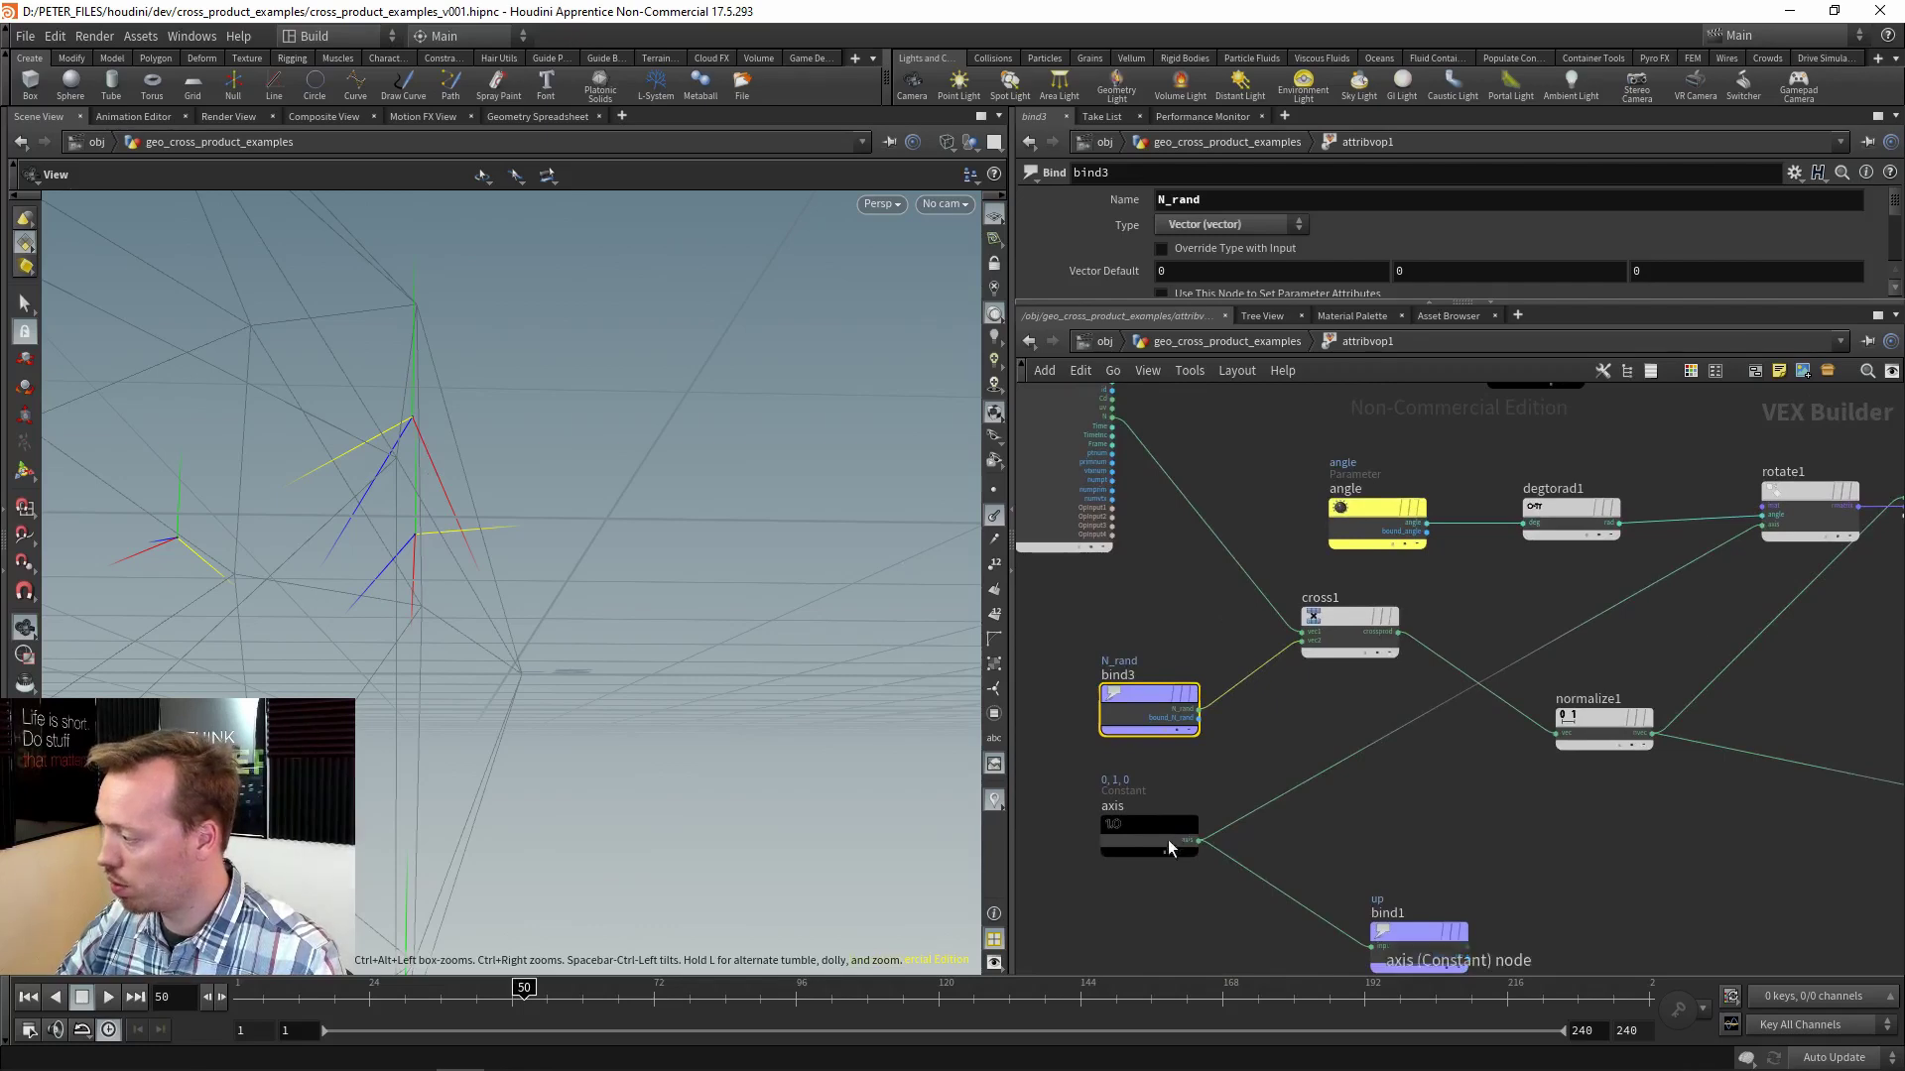
Inside attribvop1, move the axis constant and the up bind further below the N_rand bind.
{"action": "middle_click_drag", "start_coordinate": [1243, 765], "coordinate": [1233, 579]}
{"action": "left_click_drag", "start_coordinate": [1063, 862], "coordinate": [1379, 605]}
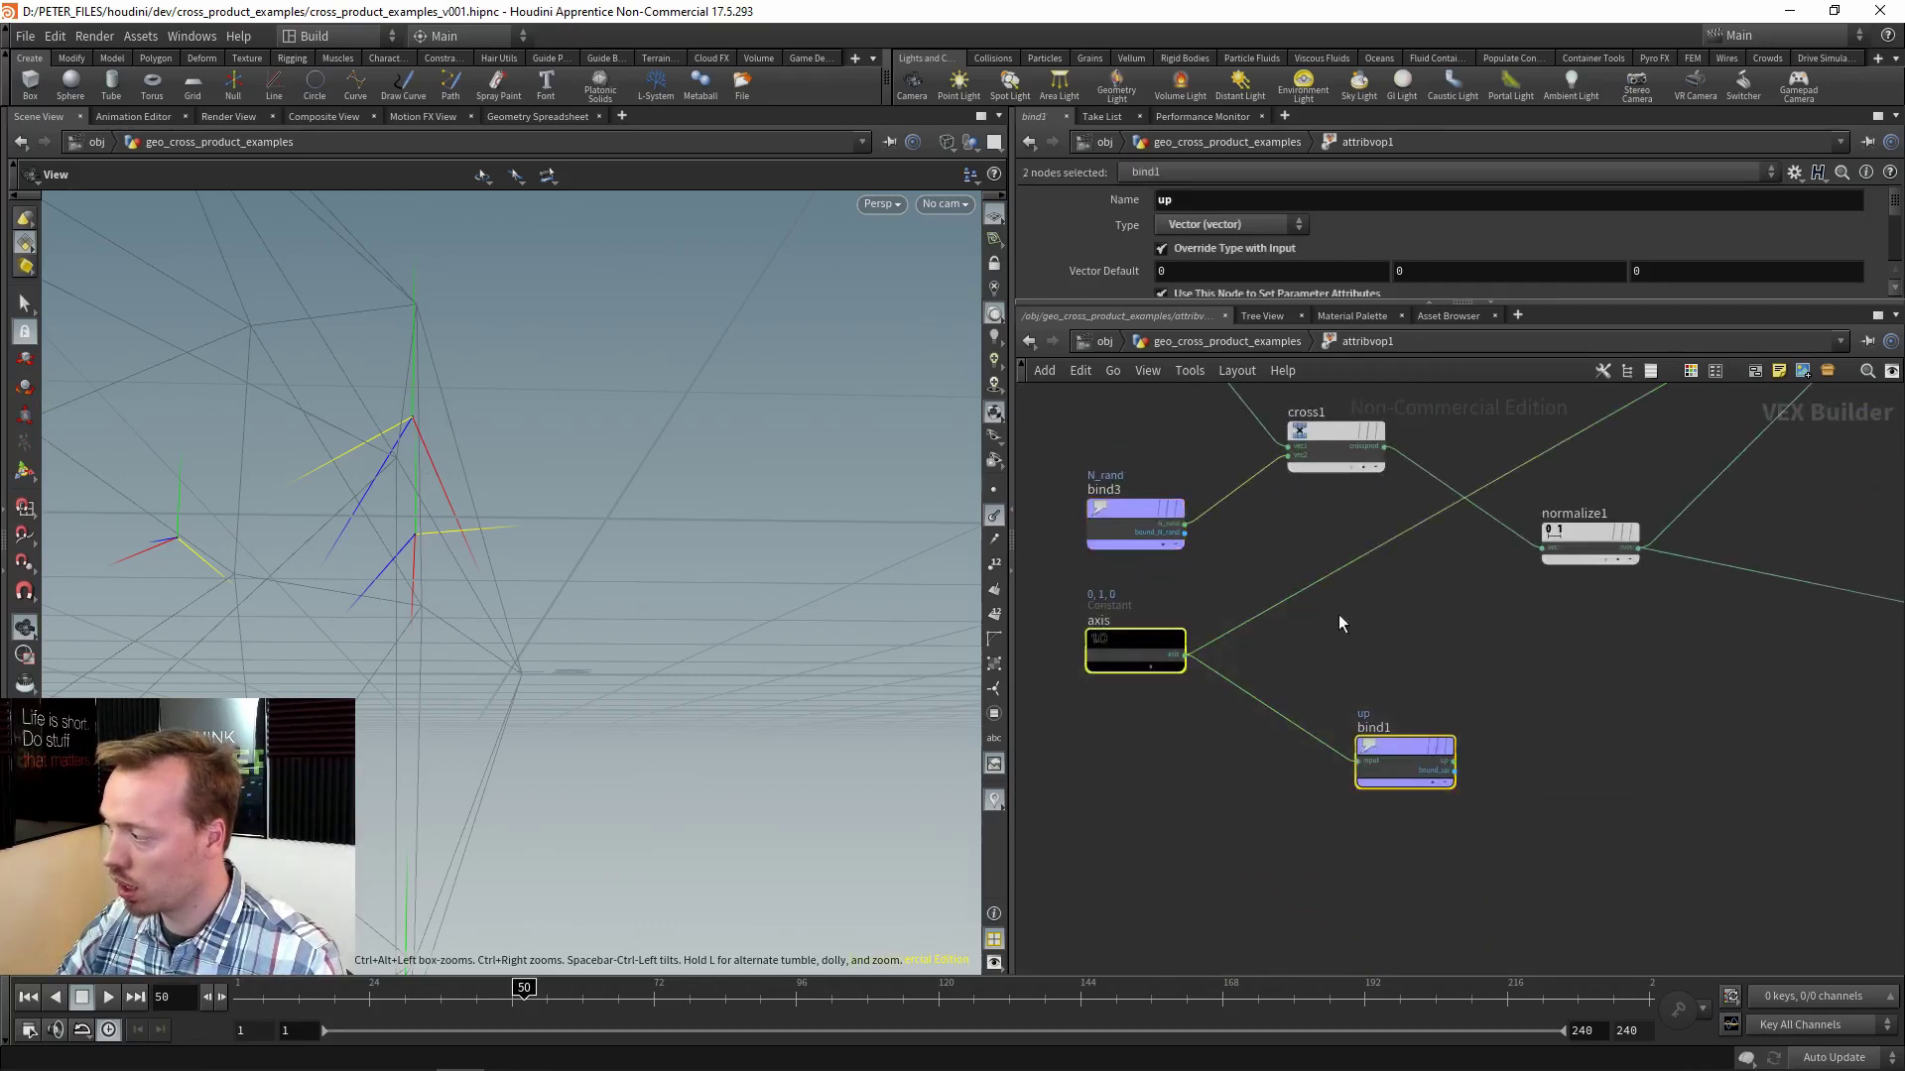
{"action": "left_click_drag", "start_coordinate": [1135, 635], "coordinate": [1142, 746]}
{"action": "left_click", "coordinate": [1367, 725]}
{"action": "middle_click_drag", "start_coordinate": [1347, 580], "coordinate": [1326, 760]}
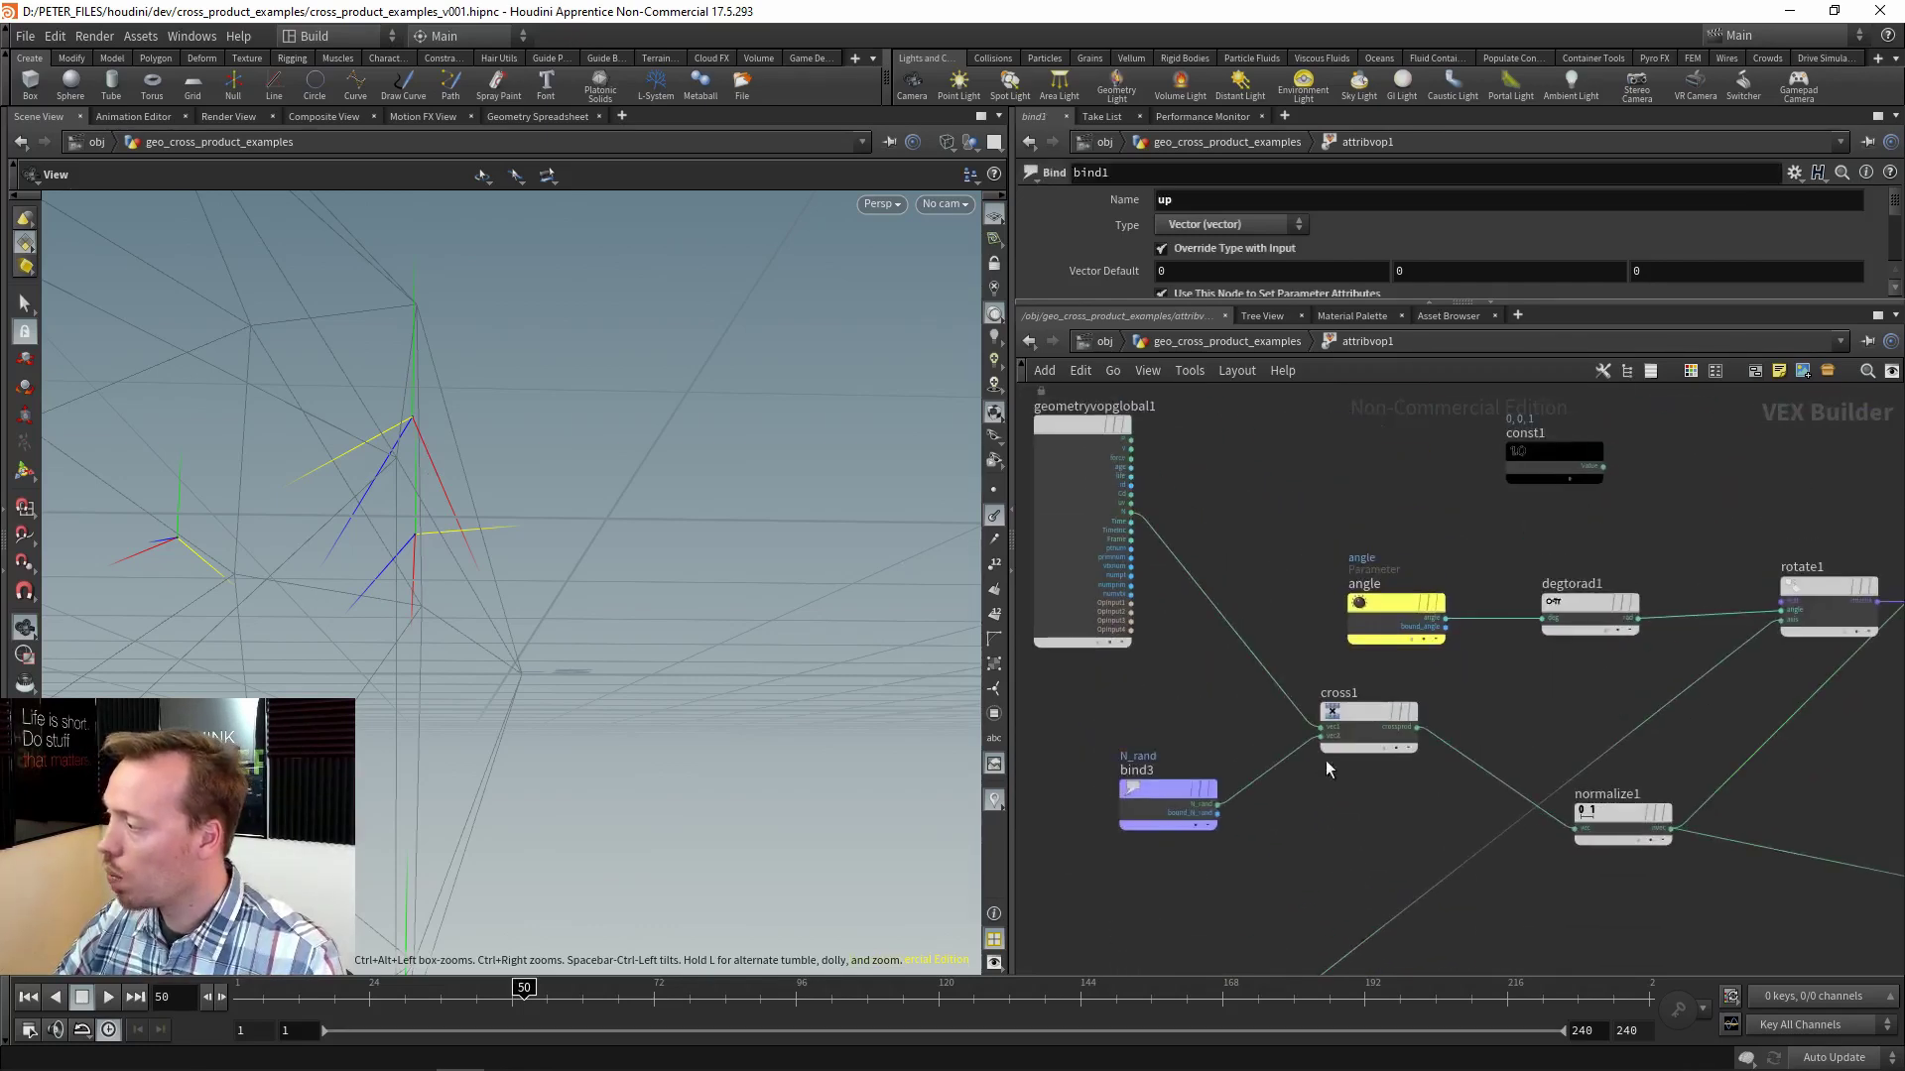
Wire the global N output into rotate1's axis input in place of the axis constant.
{"action": "scroll", "coordinate": [1205, 524], "scroll_direction": "up", "scroll_amount": 5}
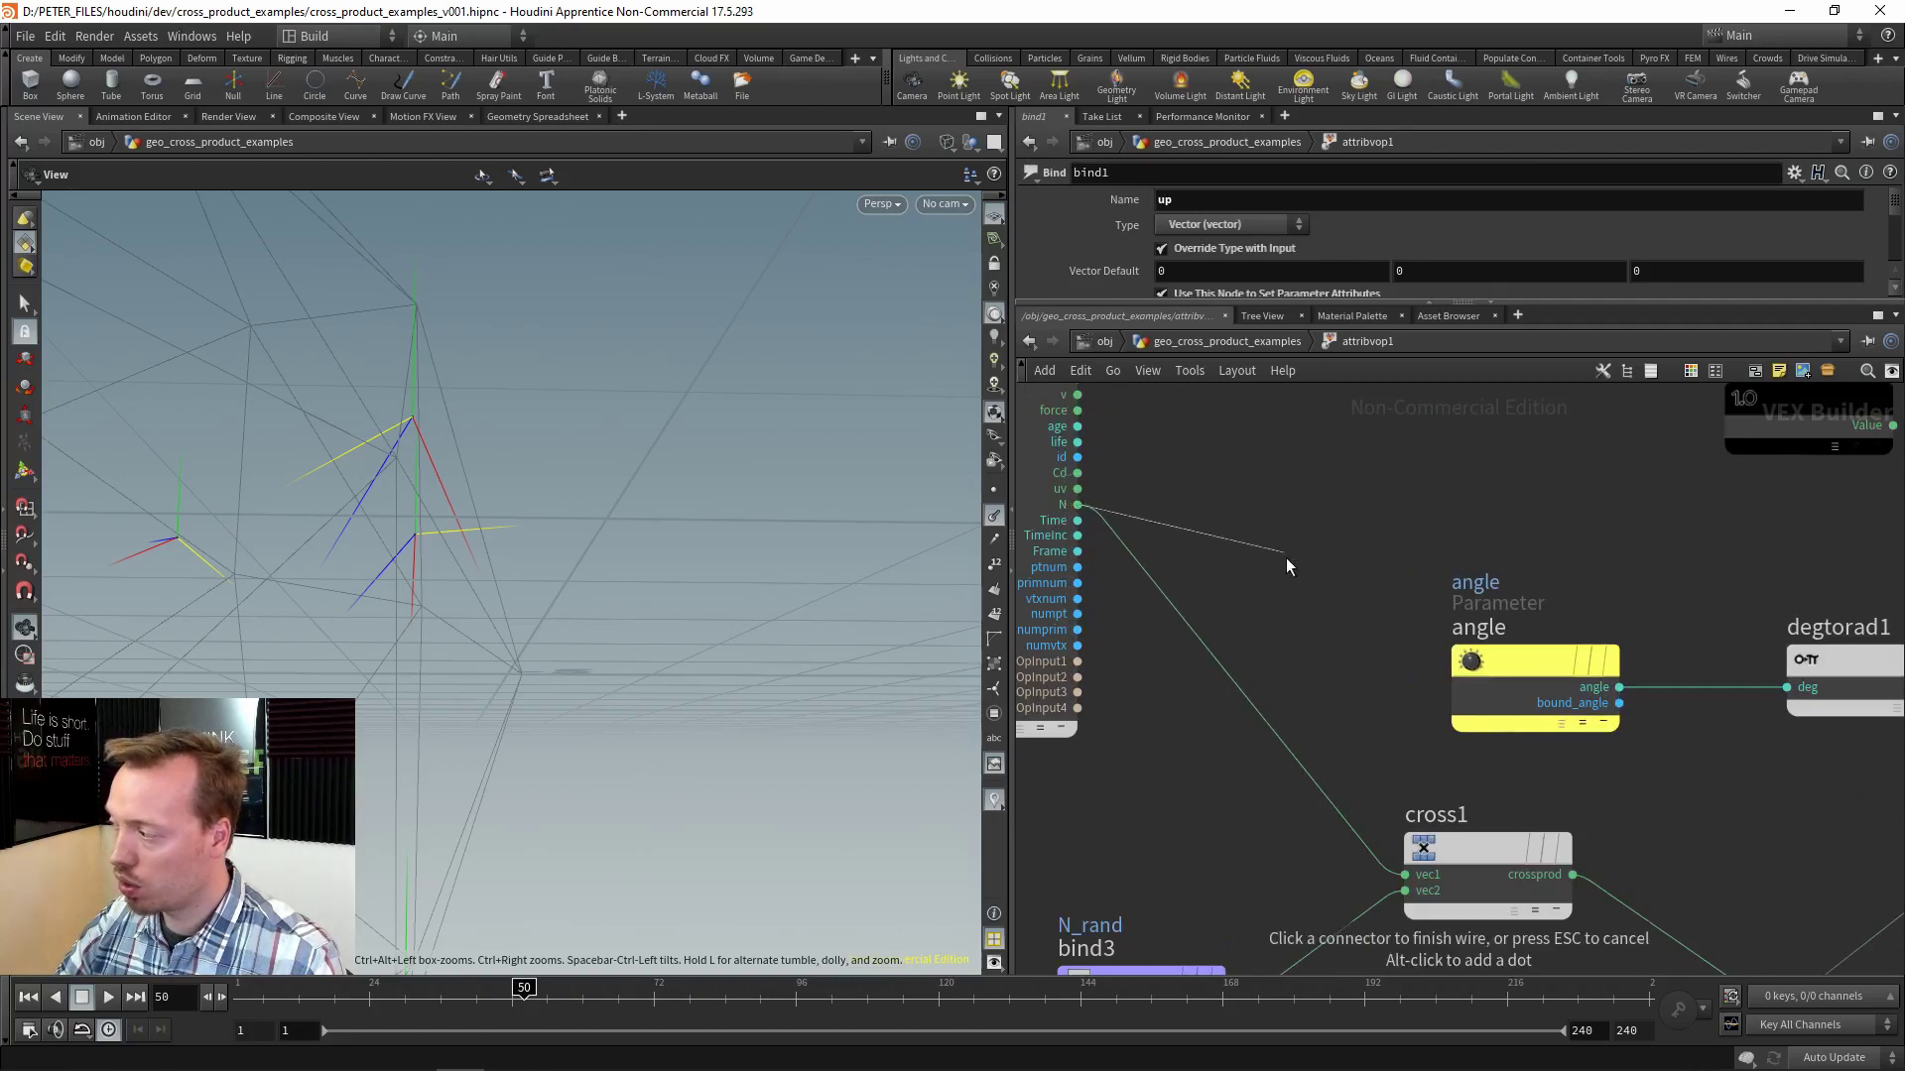
{"action": "middle_click_drag", "start_coordinate": [1285, 558], "coordinate": [1241, 397]}
{"action": "scroll", "coordinate": [1240, 397], "scroll_direction": "down", "scroll_amount": 3}
{"action": "middle_click_drag", "start_coordinate": [1533, 591], "coordinate": [1210, 615]}
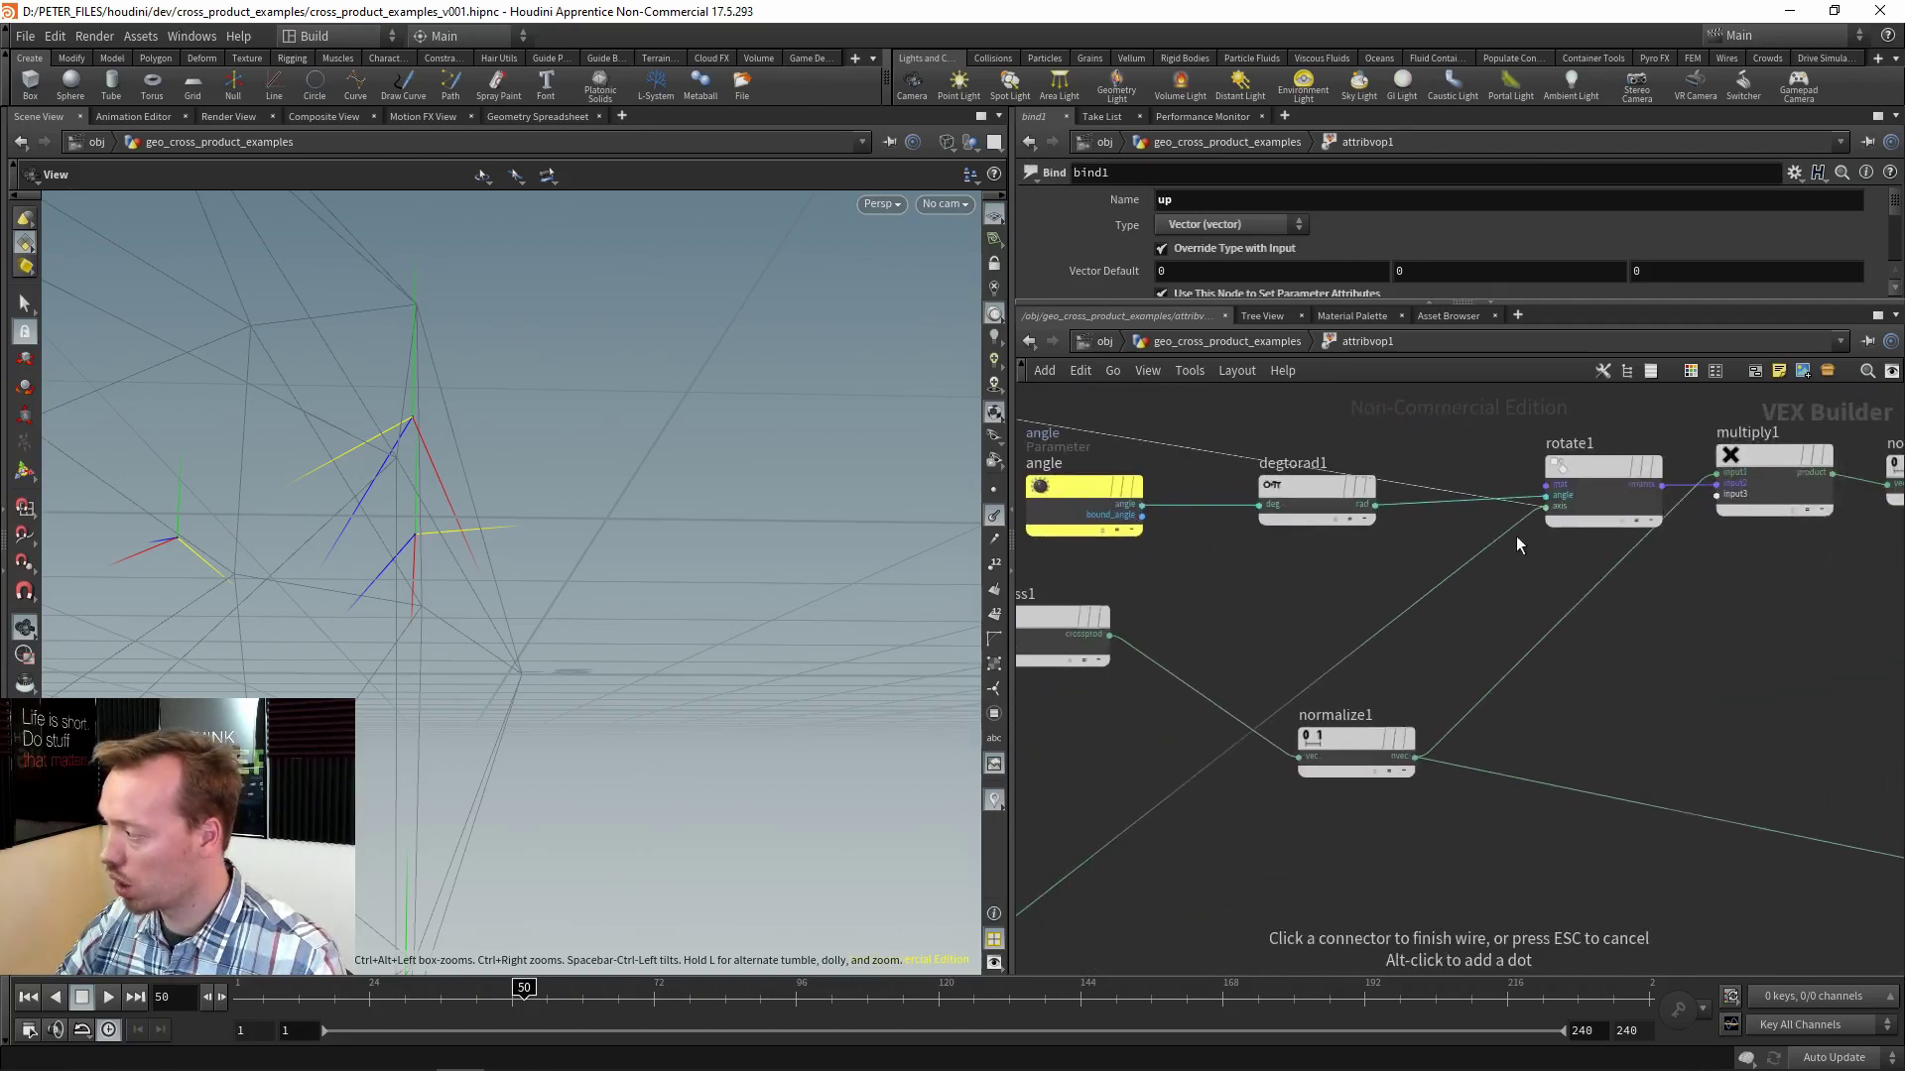
{"action": "left_click", "coordinate": [1550, 503]}
Move the angle and degtorad1 nodes up above rotate1 and place const1 above the angle parameter.
{"action": "middle_click_drag", "start_coordinate": [1277, 470], "coordinate": [1367, 607]}
{"action": "left_click_drag", "start_coordinate": [1367, 608], "coordinate": [1502, 485]}
{"action": "middle_click_drag", "start_coordinate": [1487, 424], "coordinate": [1515, 578]}
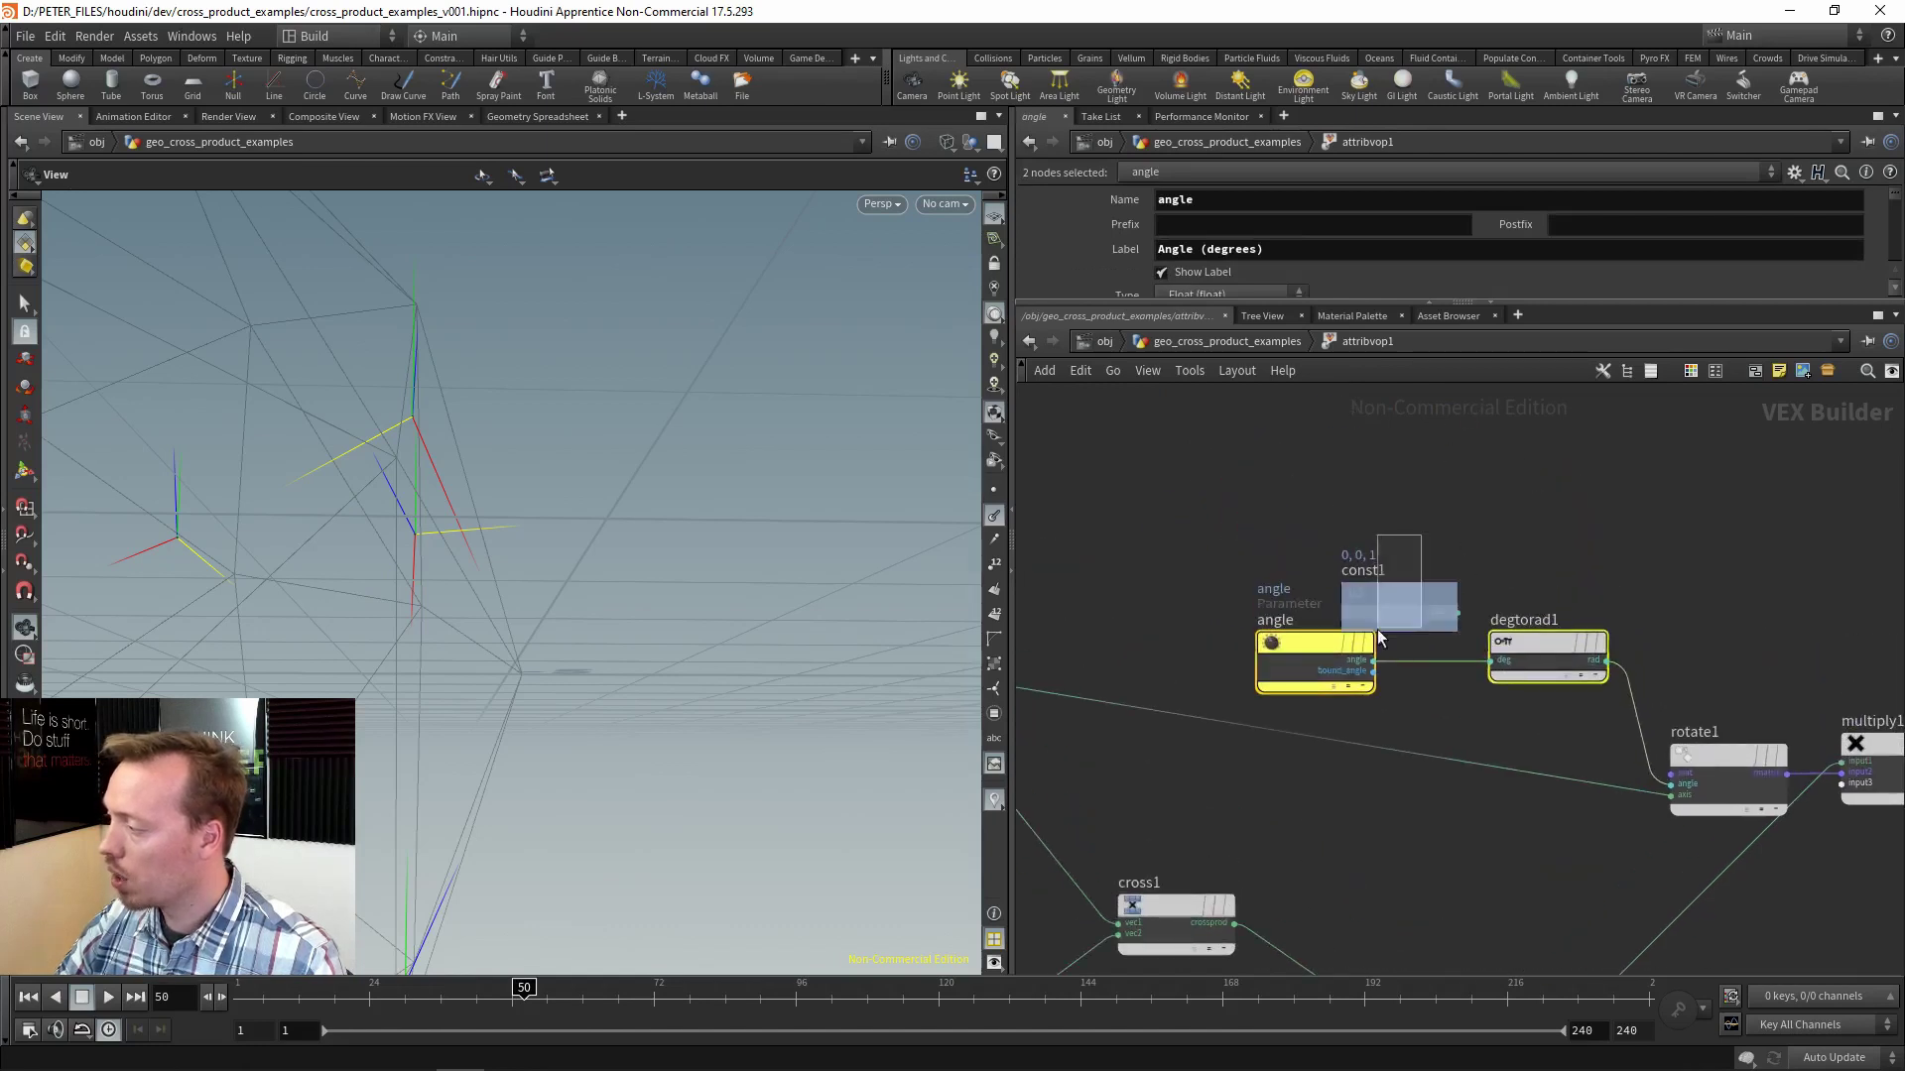
{"action": "left_click_drag", "start_coordinate": [1359, 594], "coordinate": [1295, 490]}
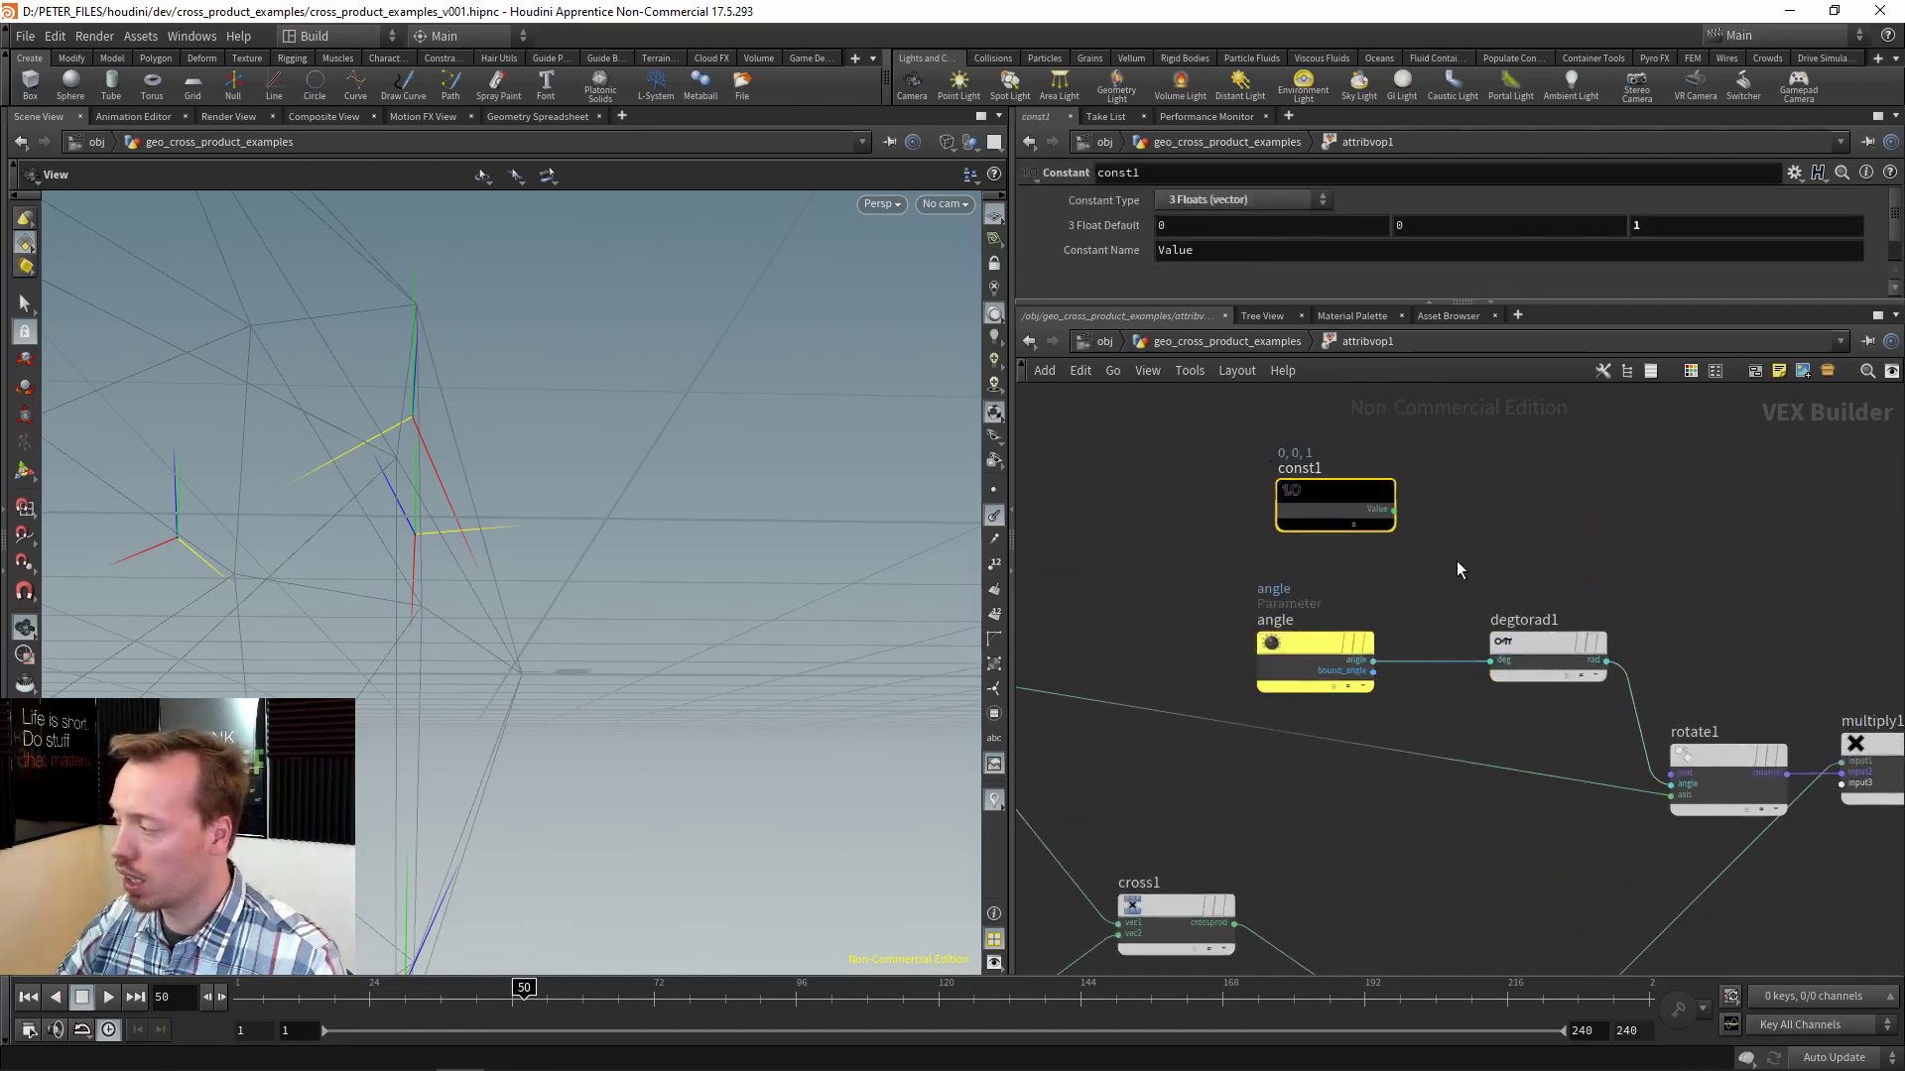
Move the axis constant below the N_rand bind and the up bind level with it beneath the cross product chain.
{"action": "middle_click_drag", "start_coordinate": [1455, 754], "coordinate": [1335, 562]}
{"action": "middle_click_drag", "start_coordinate": [1388, 795], "coordinate": [1181, 609]}
{"action": "left_click_drag", "start_coordinate": [1149, 681], "coordinate": [1137, 546]}
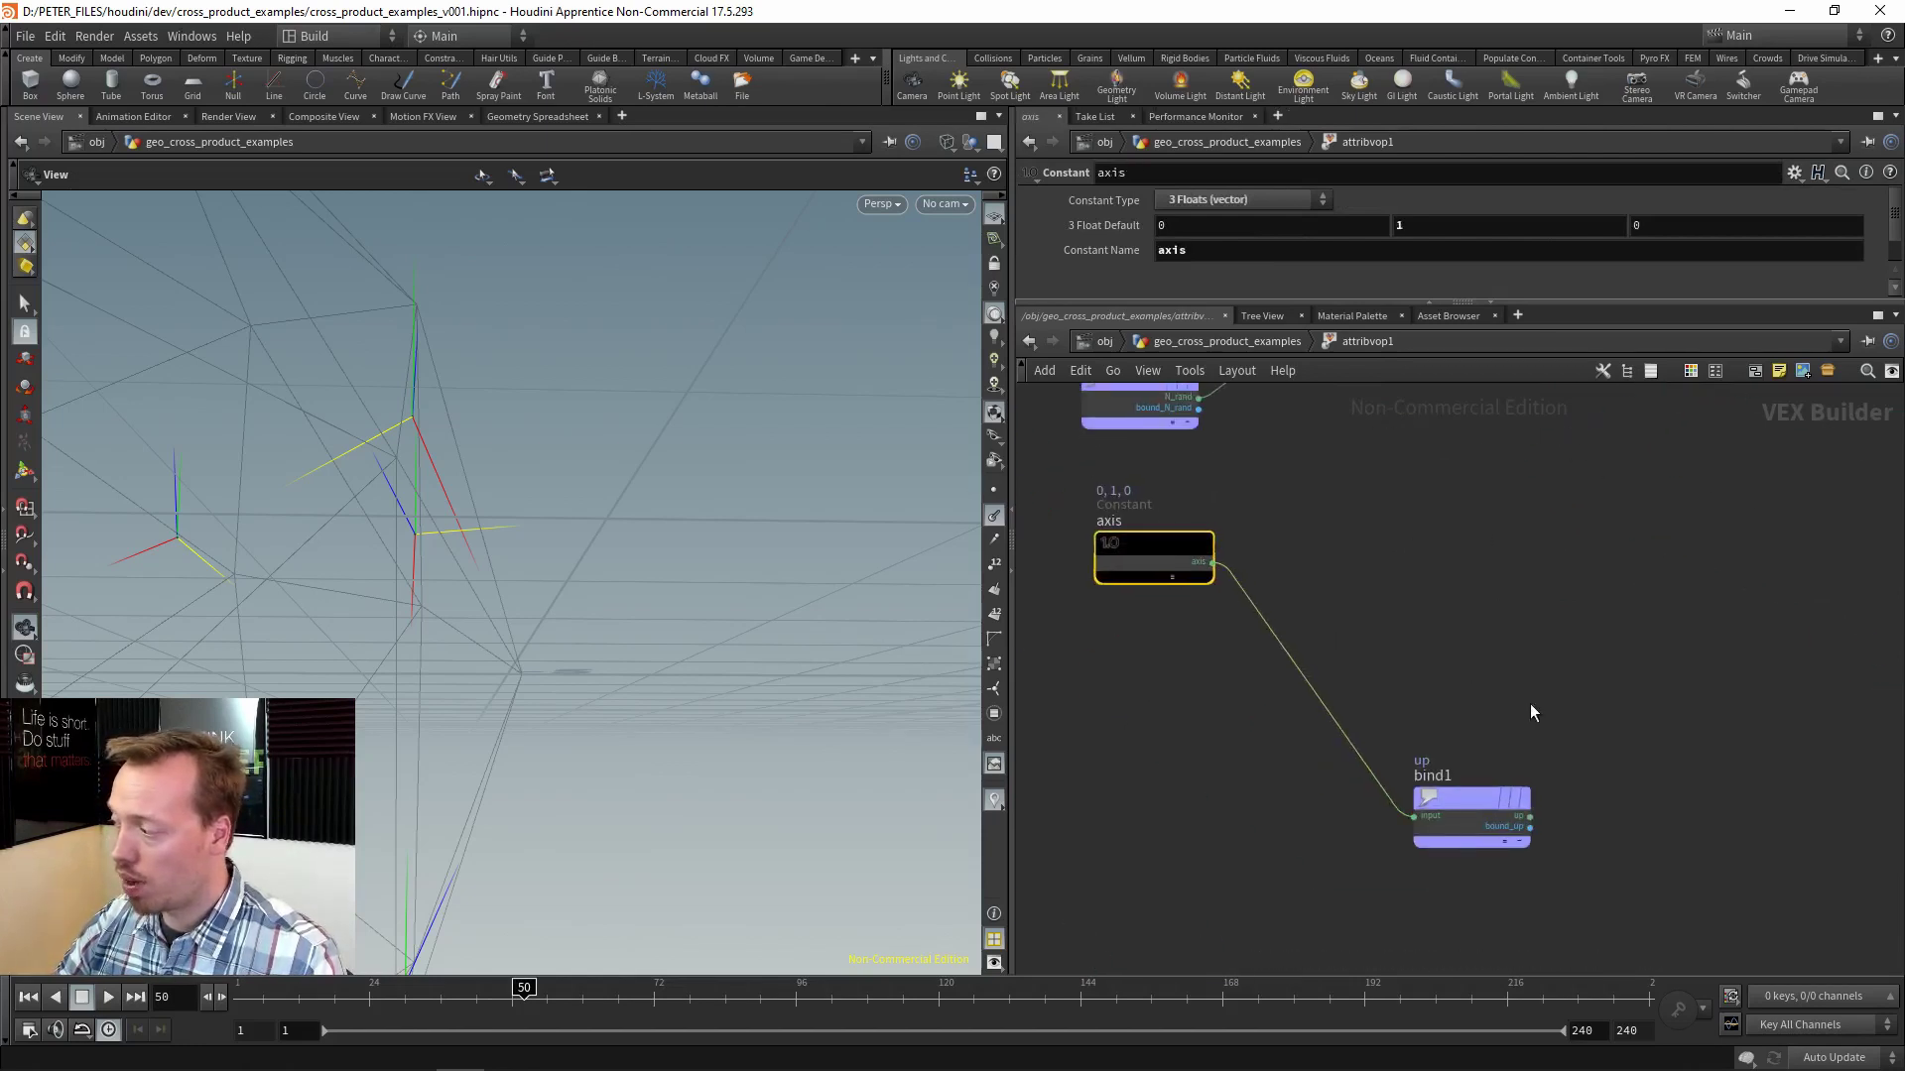
{"action": "left_click_drag", "start_coordinate": [1471, 801], "coordinate": [1592, 525]}
{"action": "middle_click_drag", "start_coordinate": [1719, 531], "coordinate": [1563, 710]}
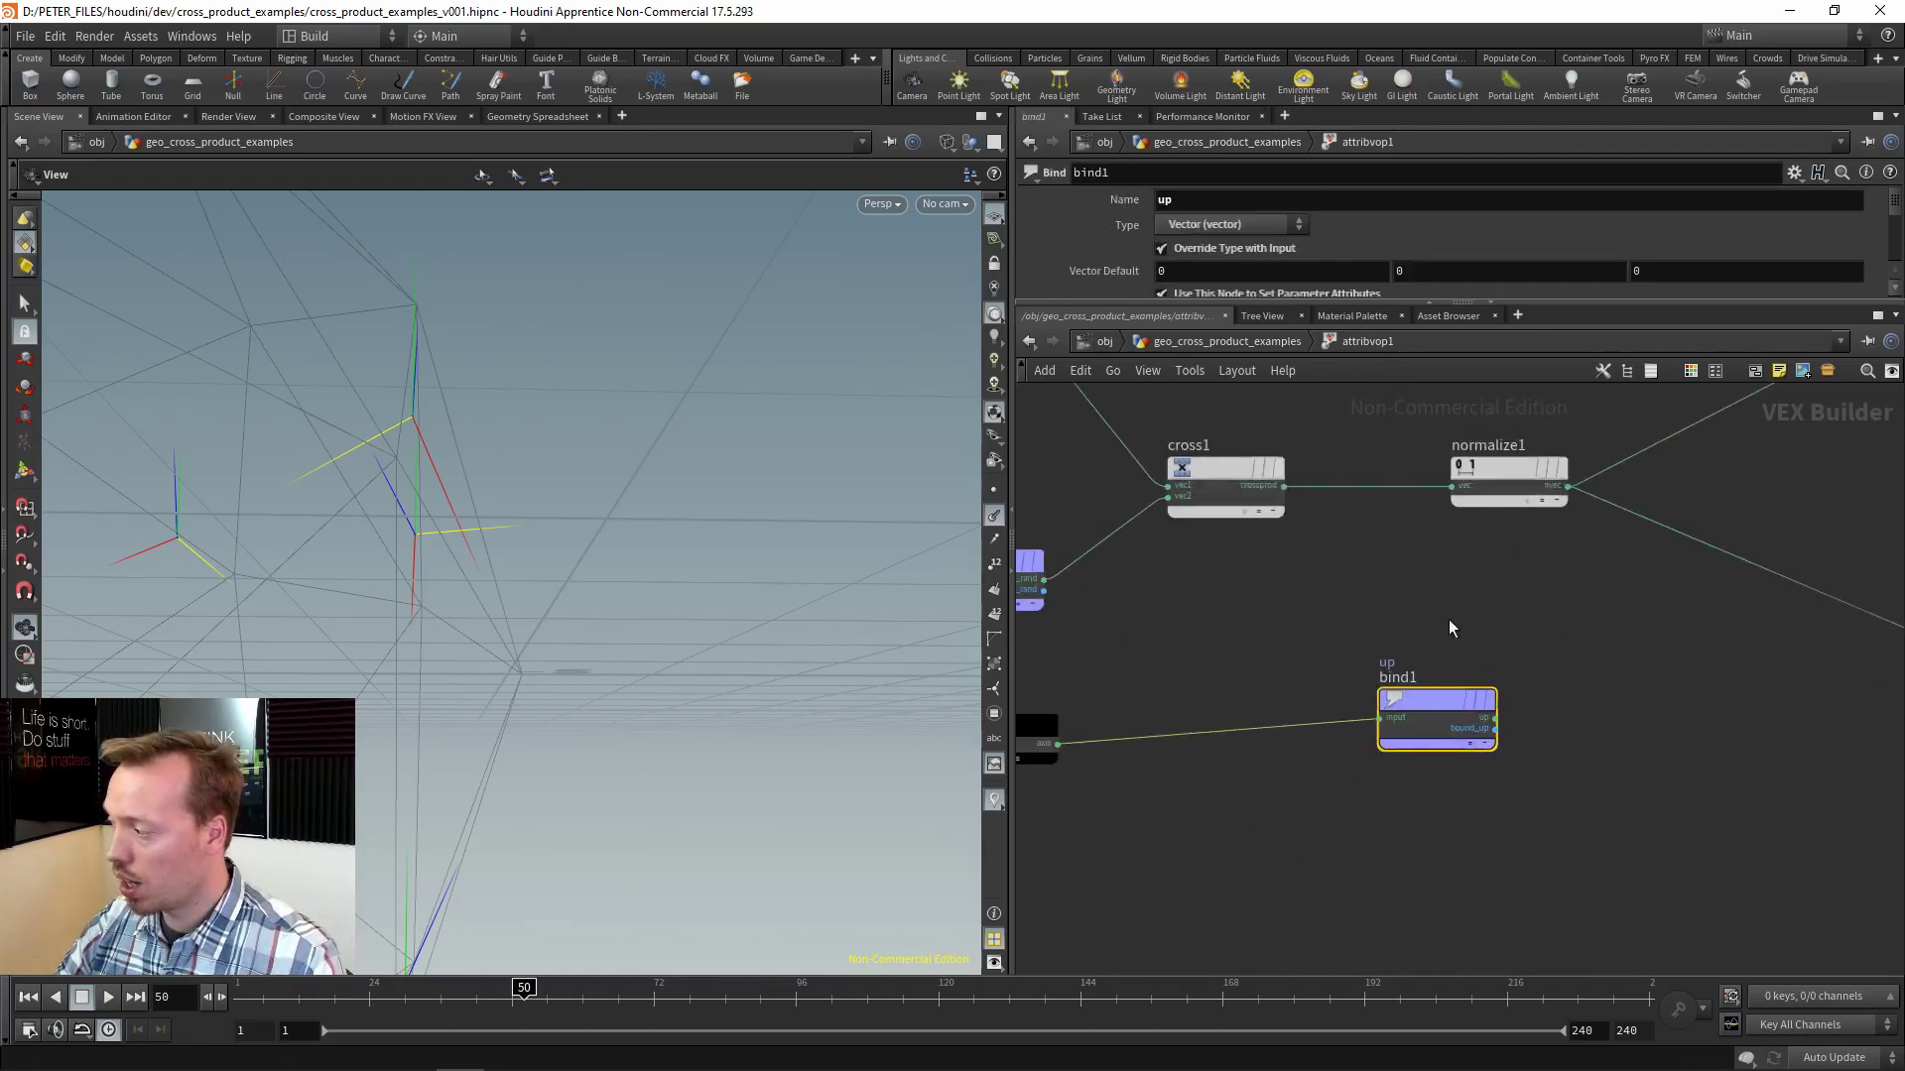
{"action": "mouse_move", "coordinate": [1405, 707]}
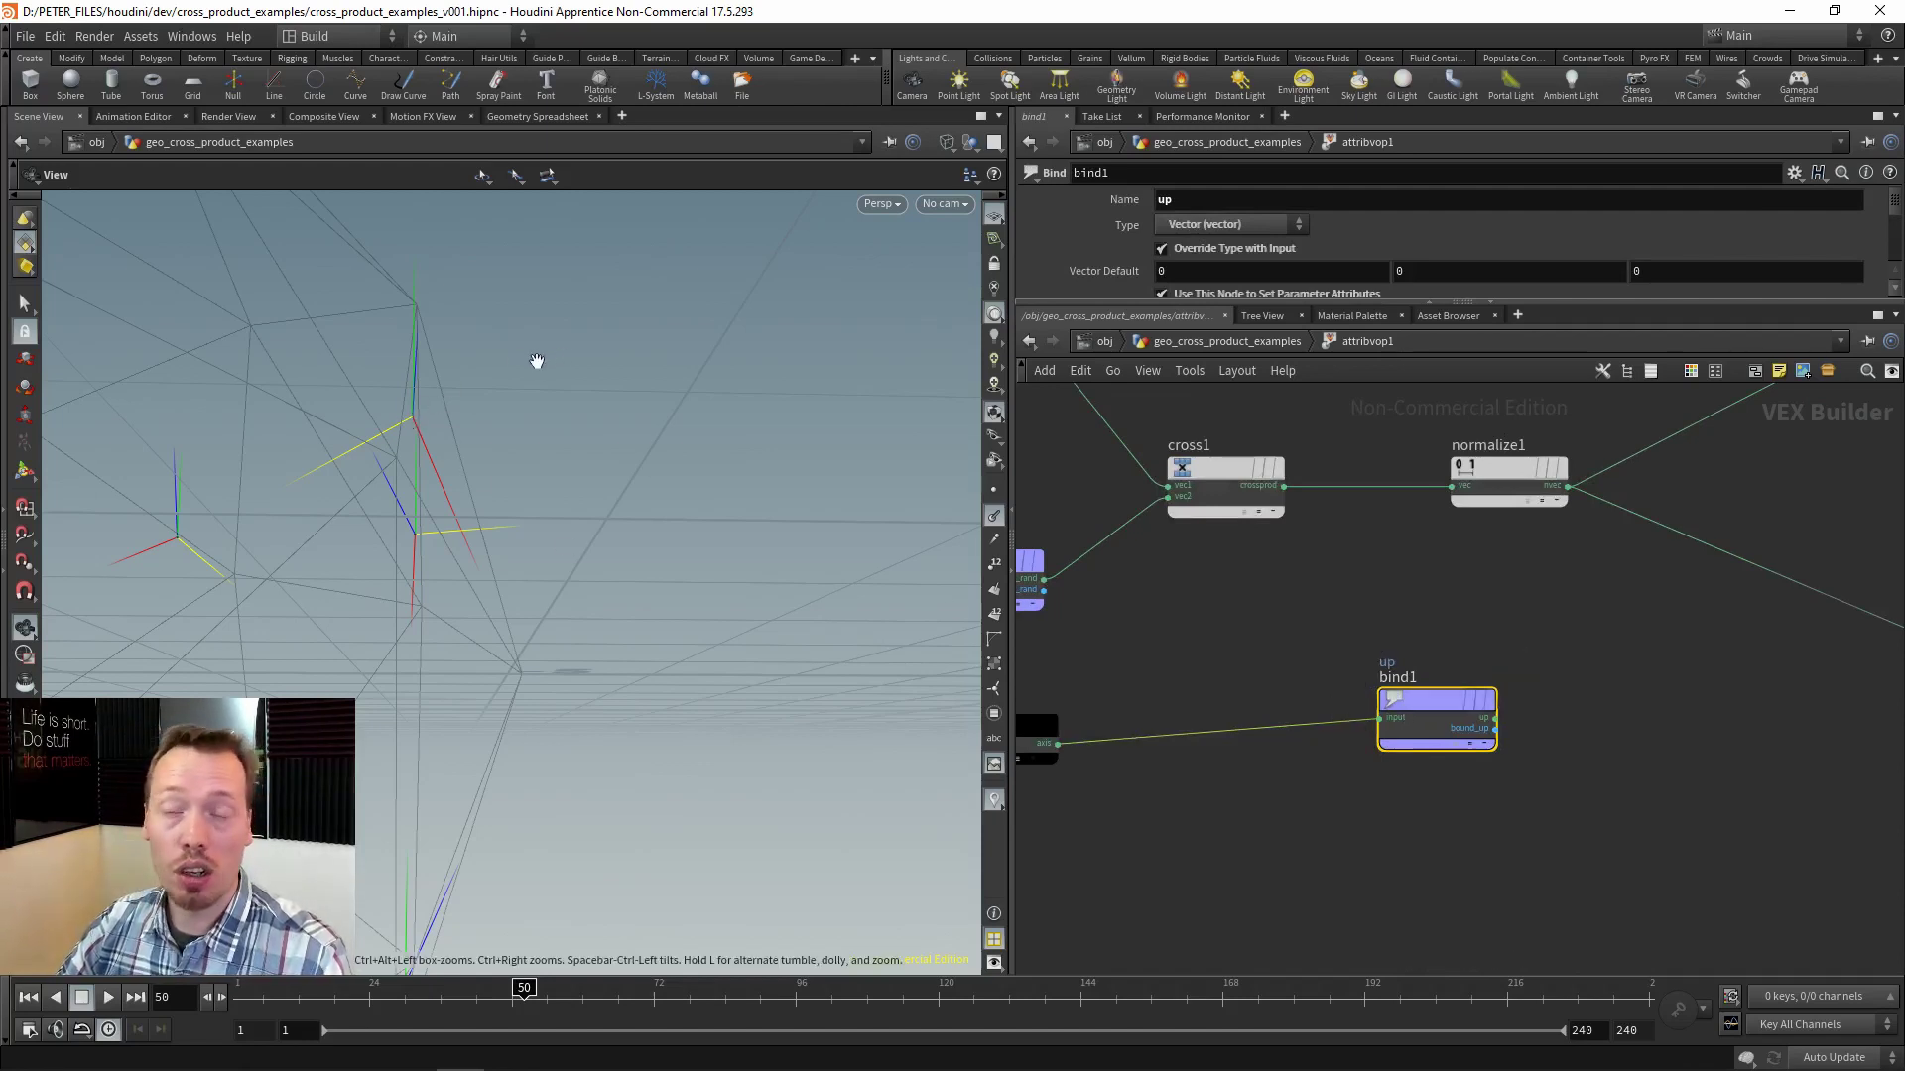
Wire the global N output into the up bind's input in place of the axis constant.
{"action": "middle_click_drag", "start_coordinate": [1300, 603], "coordinate": [1606, 876]}
{"action": "scroll", "coordinate": [1279, 522], "scroll_direction": "up", "scroll_amount": 3}
{"action": "middle_click_drag", "start_coordinate": [1500, 635], "coordinate": [1377, 494]}
{"action": "scroll", "coordinate": [1377, 493], "scroll_direction": "down", "scroll_amount": 4}
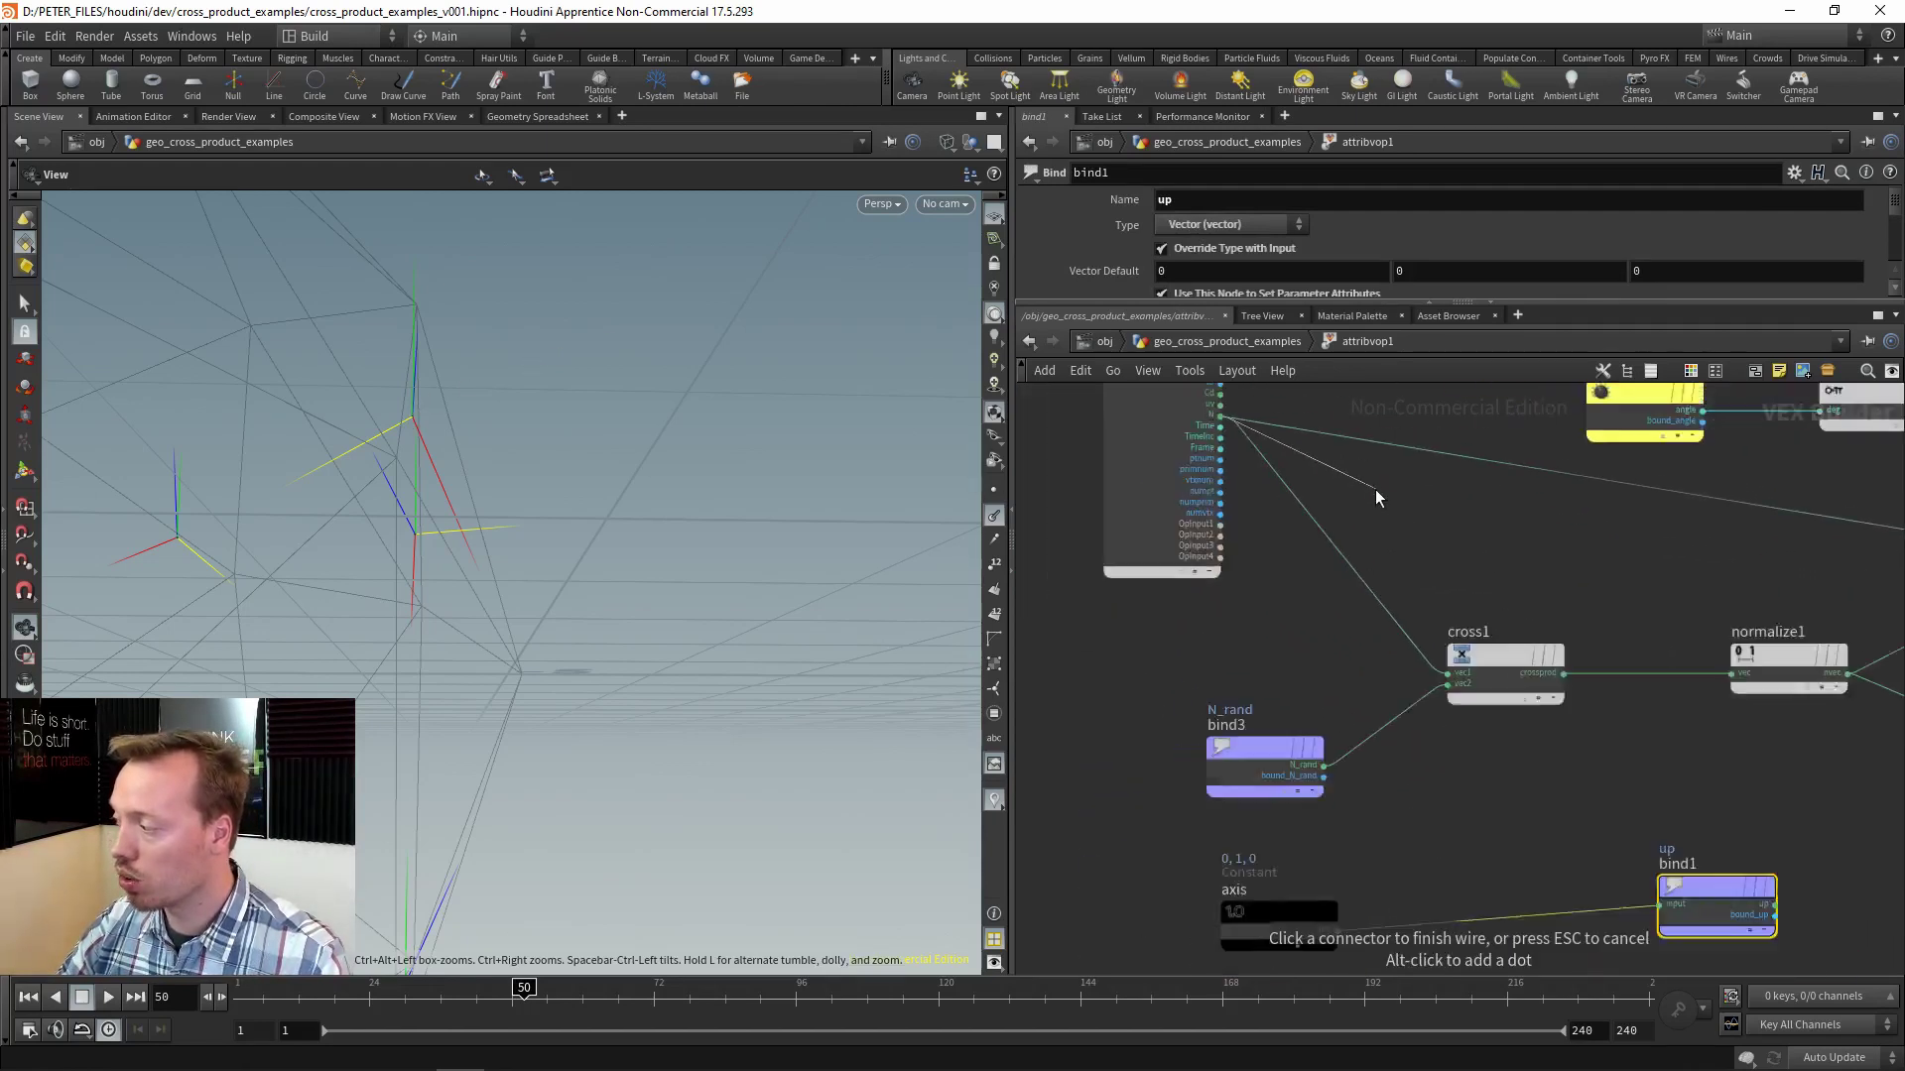
{"action": "left_click", "coordinate": [1571, 777]}
{"action": "middle_click_drag", "start_coordinate": [1665, 746], "coordinate": [1513, 740]}
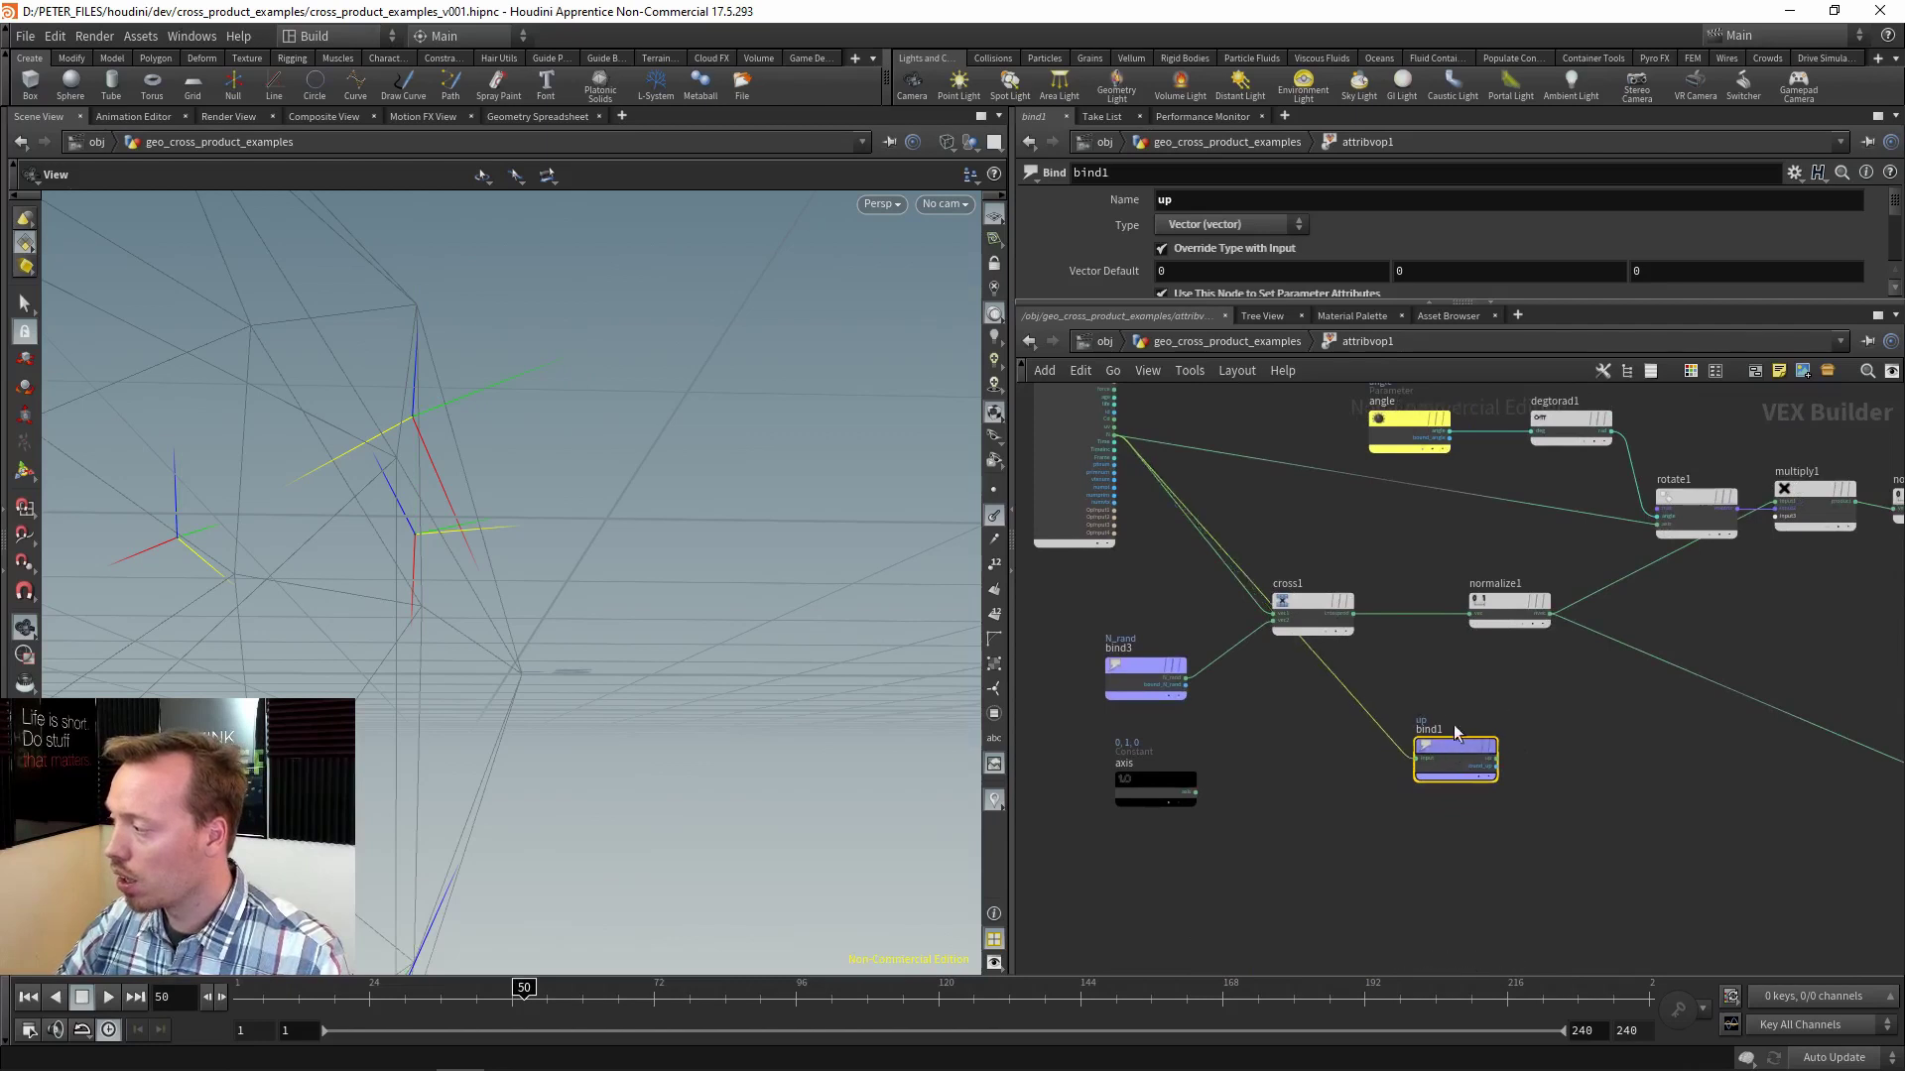
Move the up bind above the cross product chain, between the global inputs node and const1.
{"action": "left_click_drag", "start_coordinate": [1454, 763], "coordinate": [1325, 520]}
{"action": "middle_click_drag", "start_coordinate": [1325, 520], "coordinate": [1315, 627]}
{"action": "left_click_drag", "start_coordinate": [1298, 631], "coordinate": [1285, 448]}
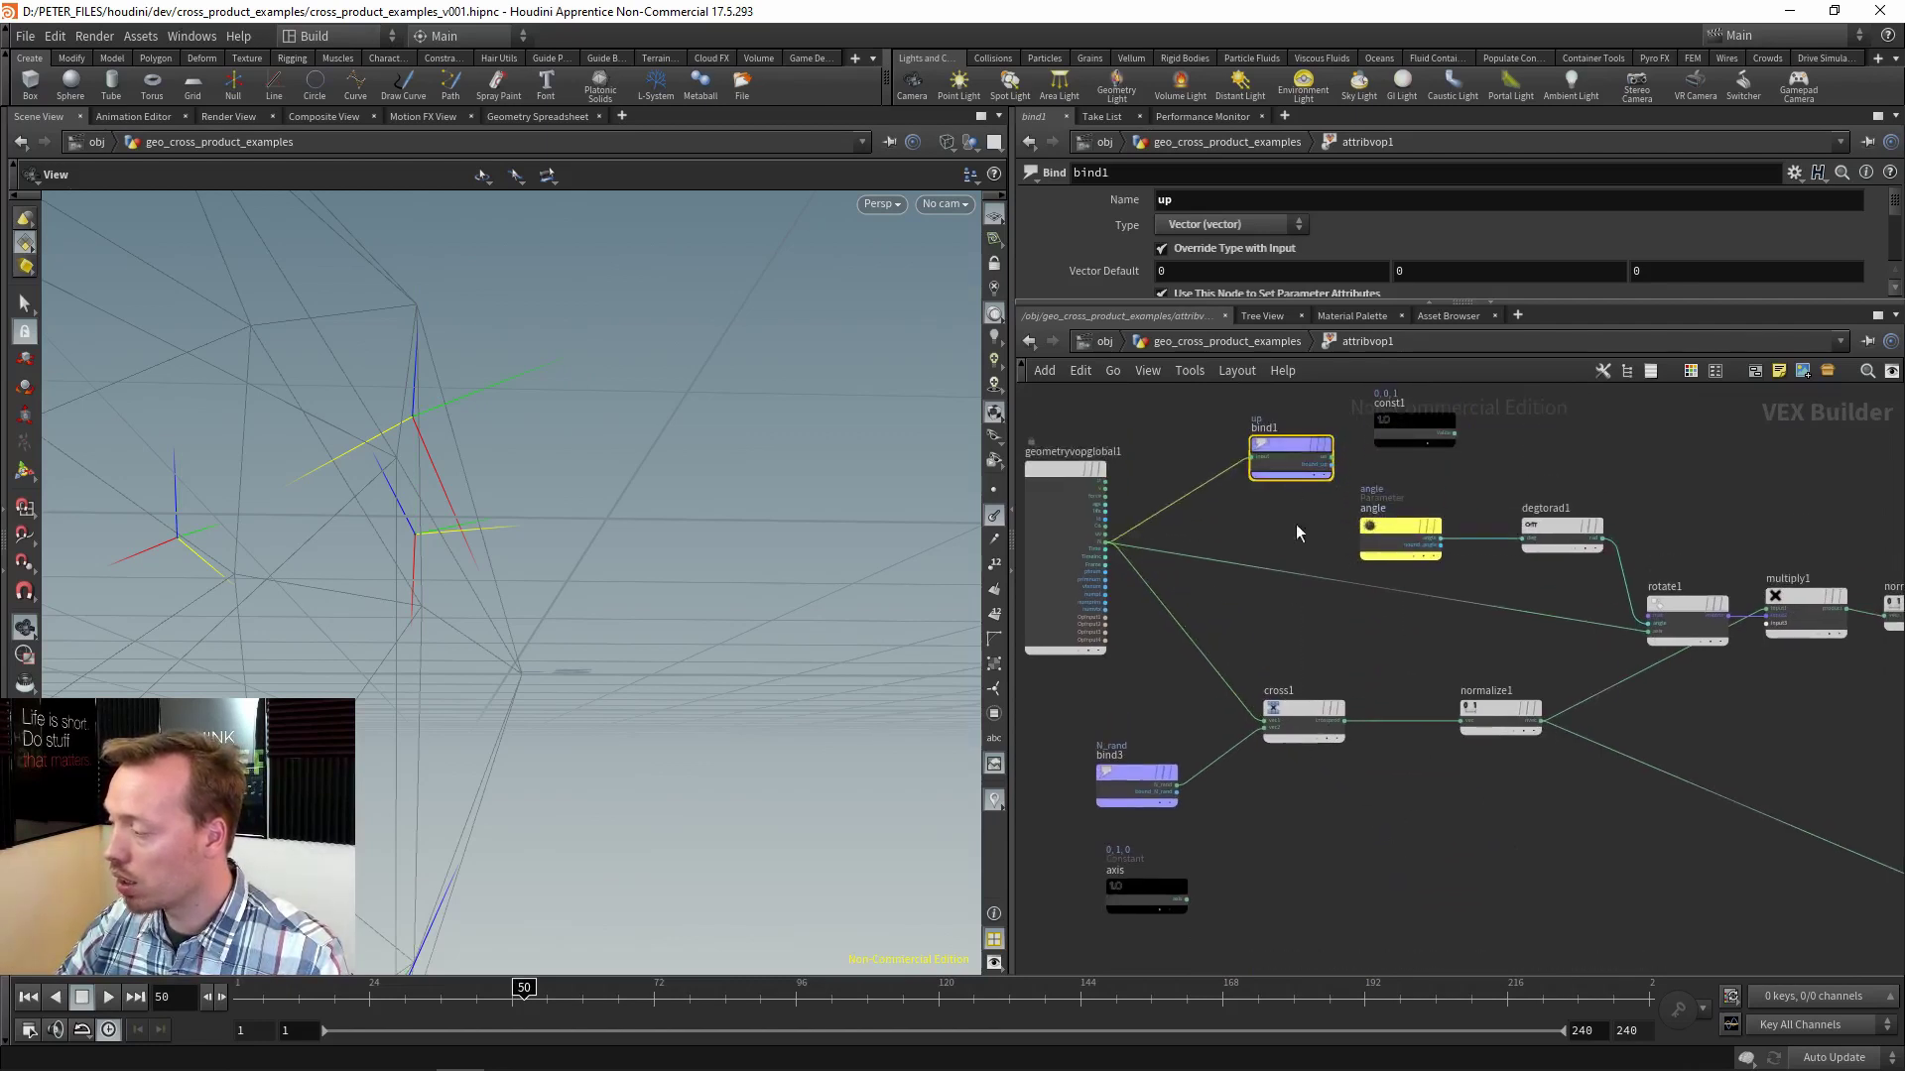
Review the global N and N_rand inputs through cross1 and normalize1, and nudge rotate1 up beside multiply1.
{"action": "middle_click_drag", "start_coordinate": [1180, 706], "coordinate": [1237, 614]}
{"action": "left_click_drag", "start_coordinate": [1089, 635], "coordinate": [1161, 710]}
{"action": "left_click_drag", "start_coordinate": [1418, 567], "coordinate": [1317, 671]}
{"action": "middle_click_drag", "start_coordinate": [1336, 545], "coordinate": [1313, 604]}
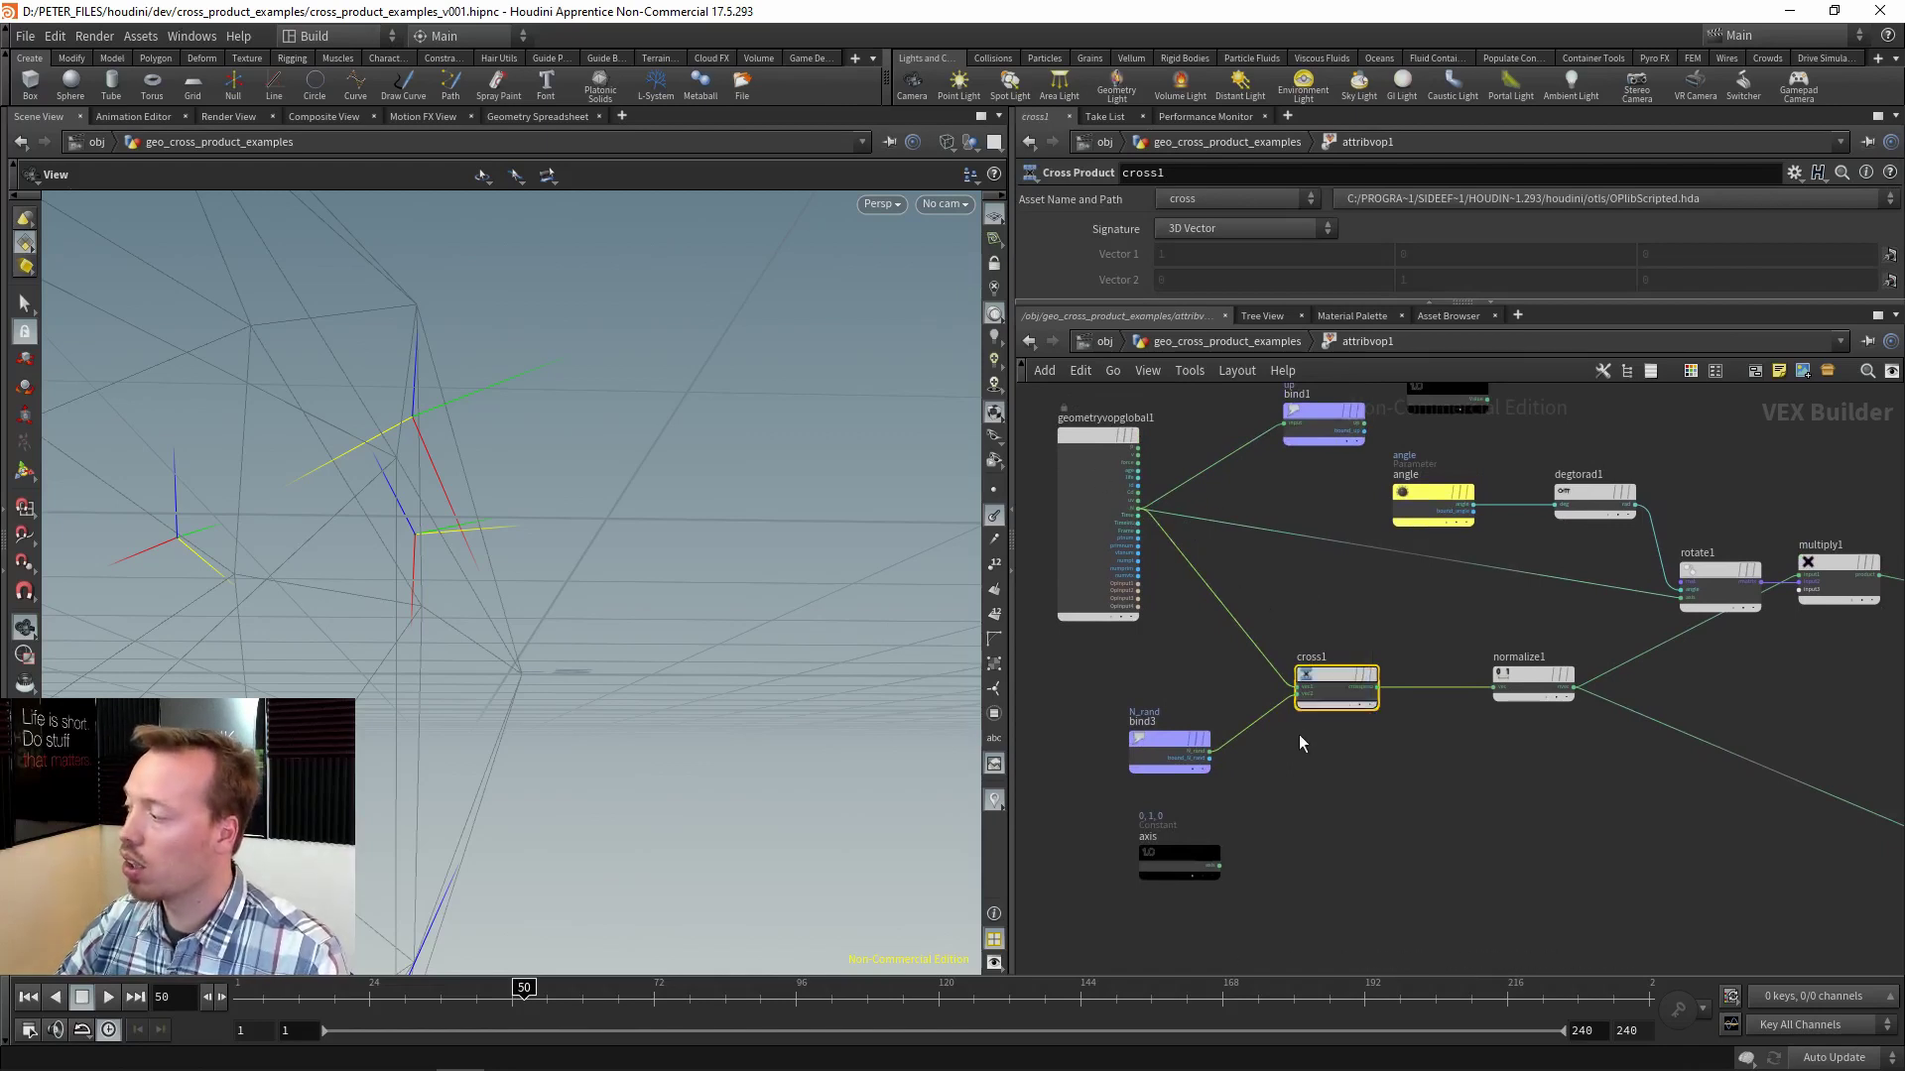
{"action": "left_click", "coordinate": [1505, 685]}
{"action": "middle_click_drag", "start_coordinate": [1834, 686], "coordinate": [1454, 651]}
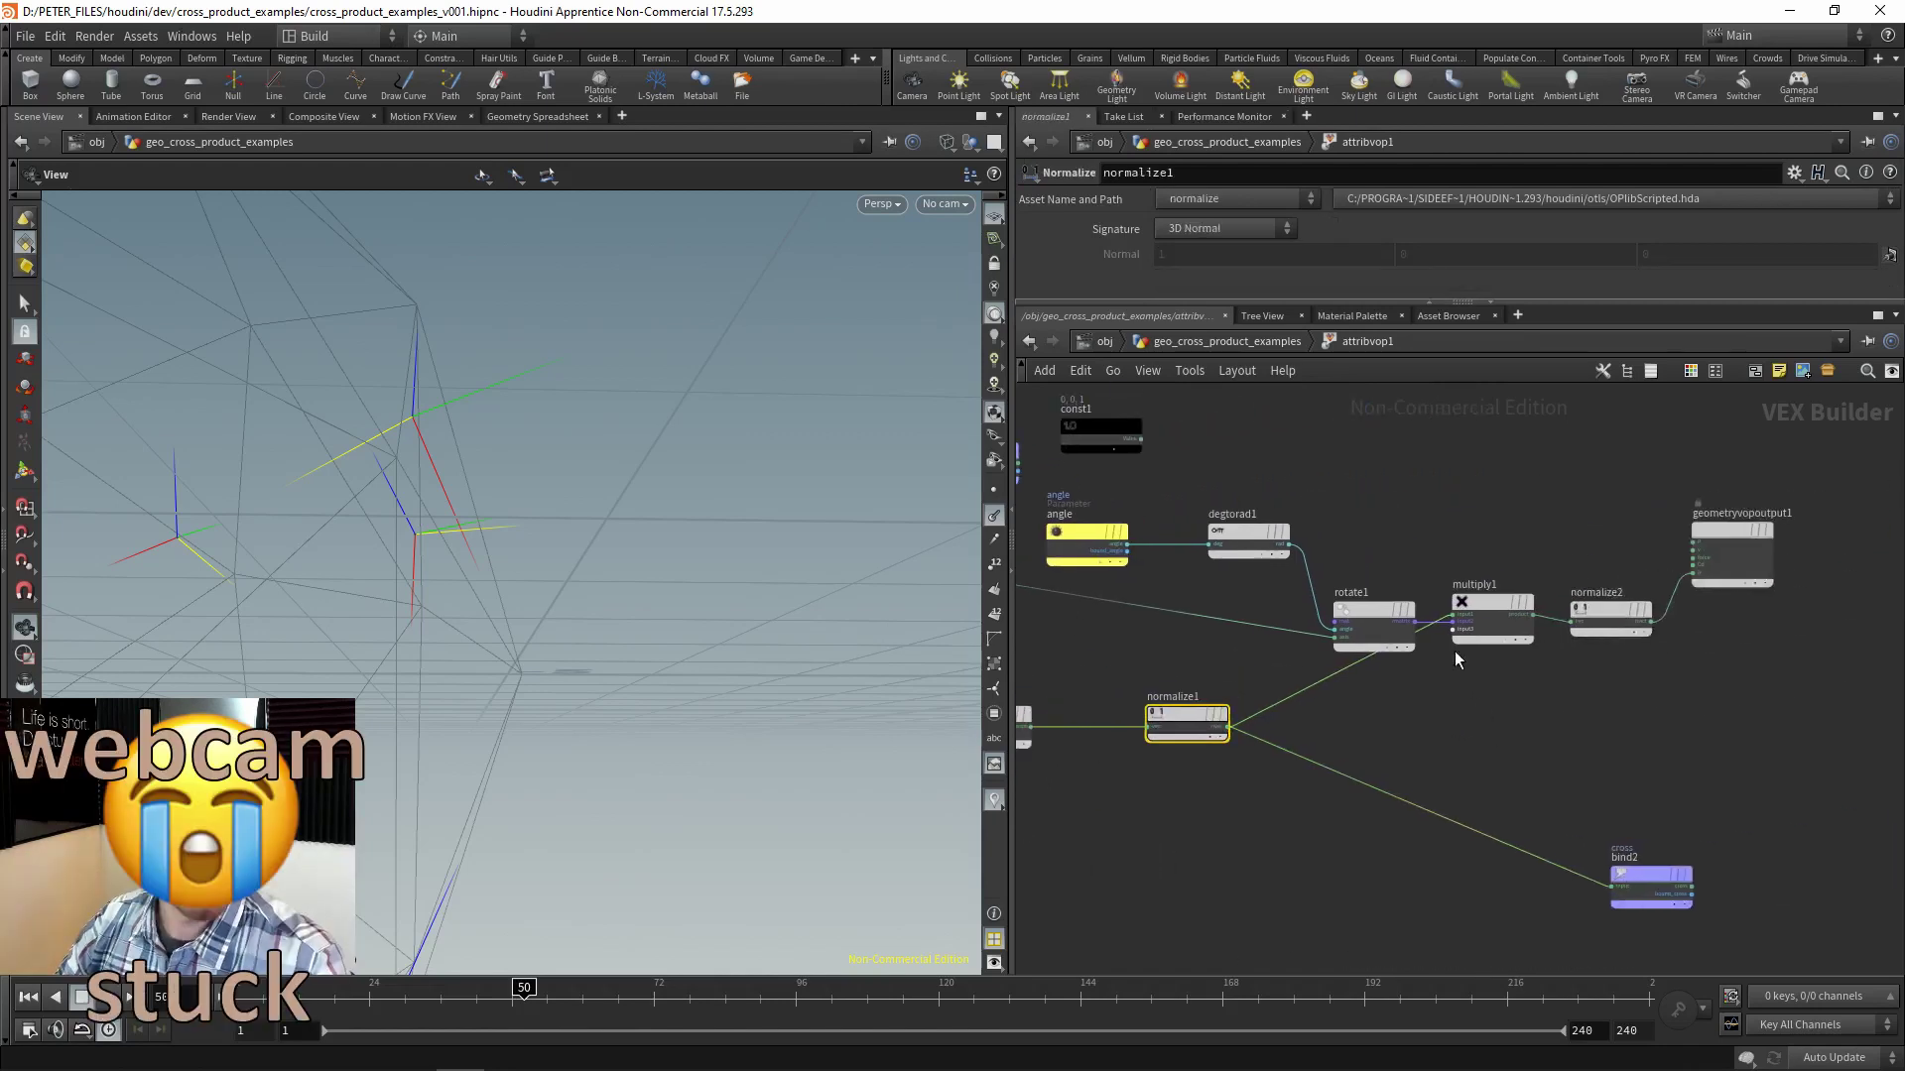
{"action": "left_click_drag", "start_coordinate": [1366, 607], "coordinate": [1348, 586]}
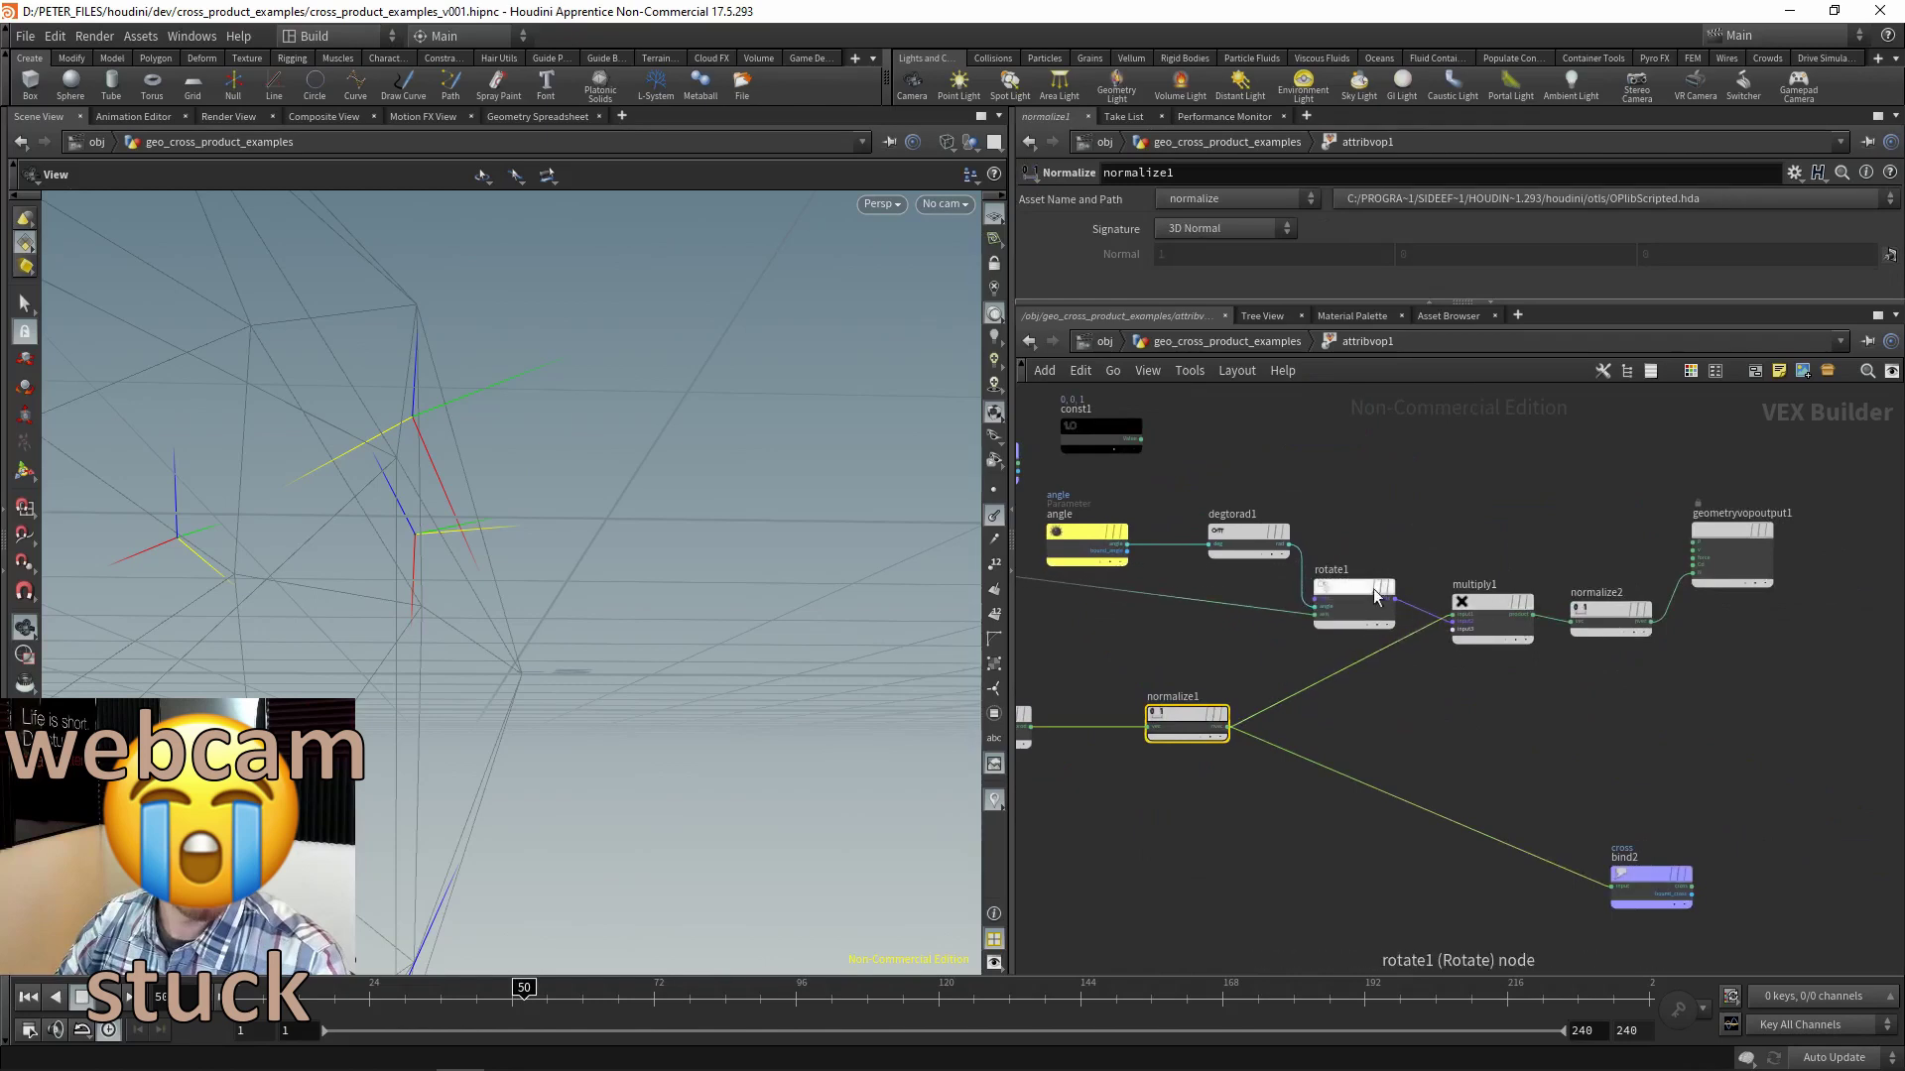
Review the VOP network's wiring from the output N back to the up bind and on to the cross bind.
{"action": "middle_click_drag", "start_coordinate": [1633, 687], "coordinate": [1431, 681]}
{"action": "scroll", "coordinate": [1641, 590], "scroll_direction": "up", "scroll_amount": 3}
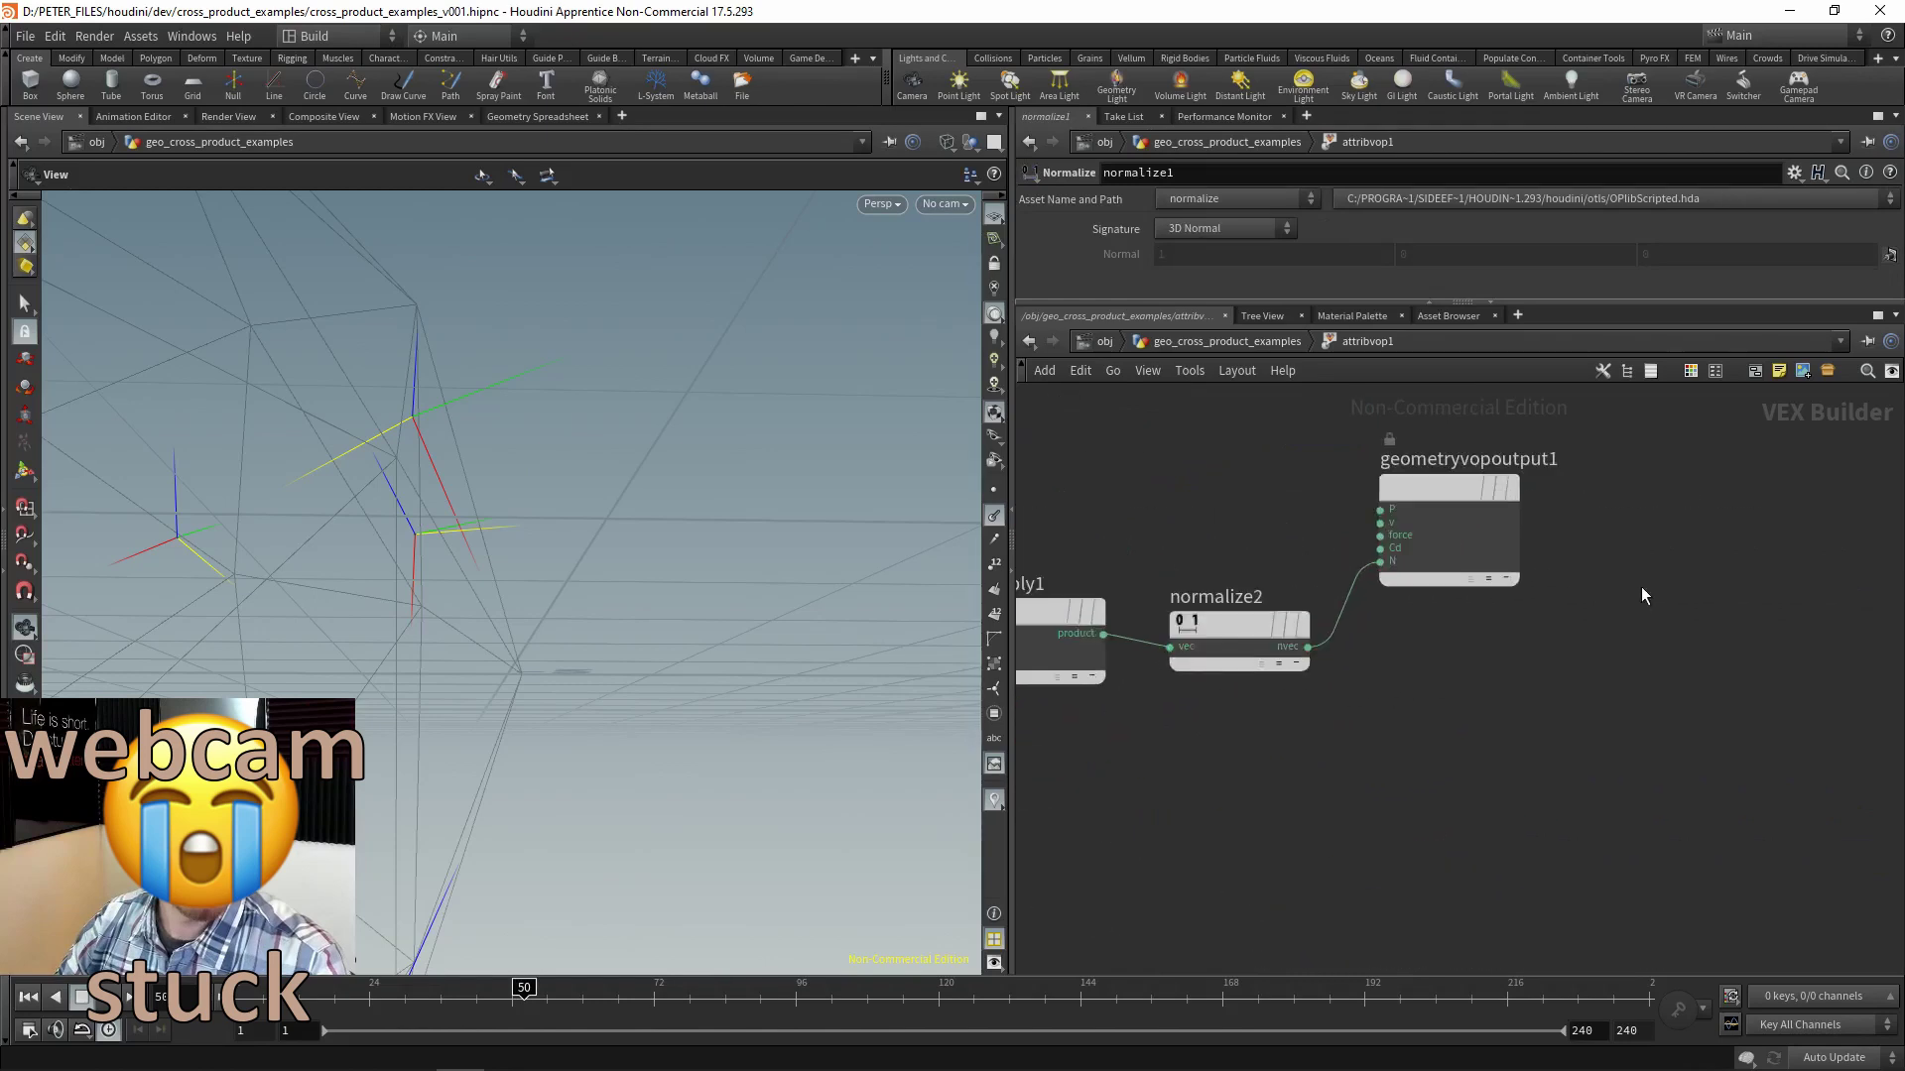
{"action": "middle_click_drag", "start_coordinate": [1341, 748], "coordinate": [1562, 734]}
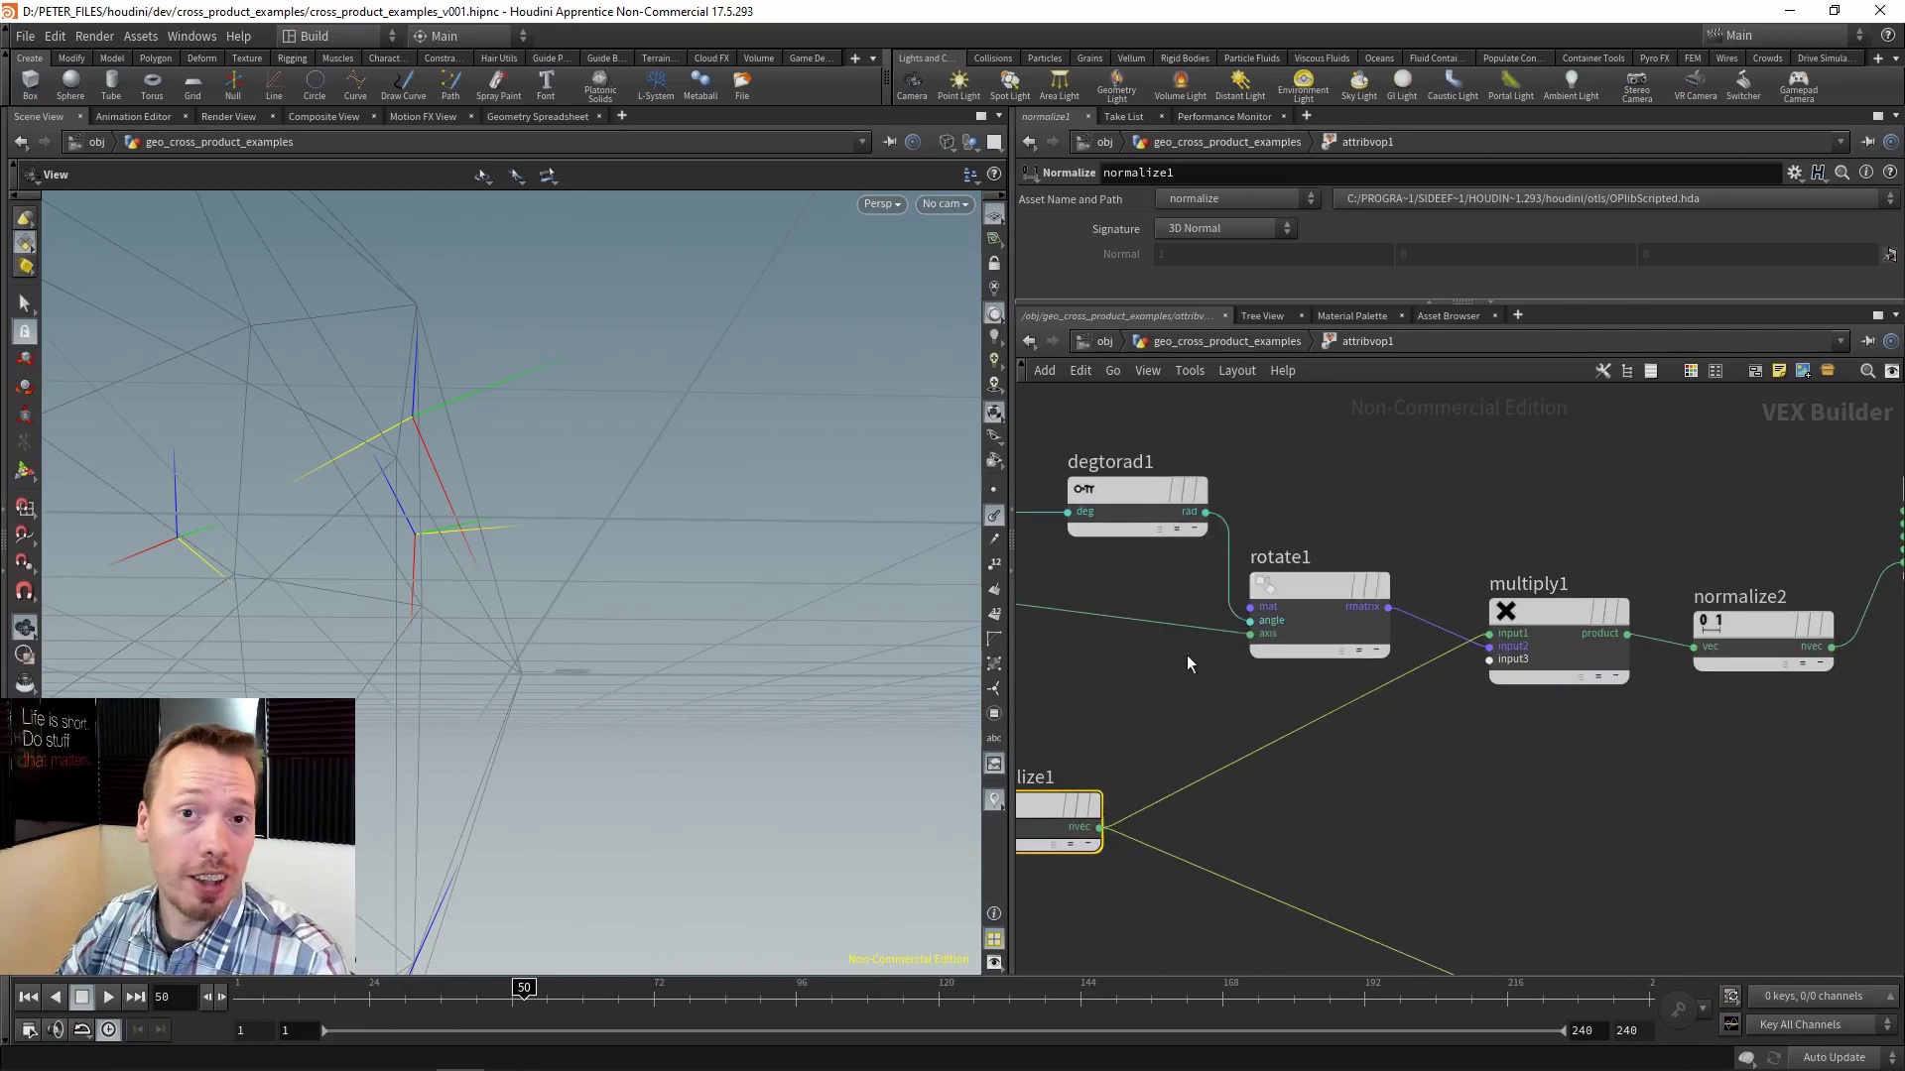
{"action": "middle_click_drag", "start_coordinate": [1187, 654], "coordinate": [1694, 710]}
{"action": "middle_click_drag", "start_coordinate": [981, 658], "coordinate": [1241, 676]}
{"action": "middle_click_drag", "start_coordinate": [1621, 483], "coordinate": [1424, 502]}
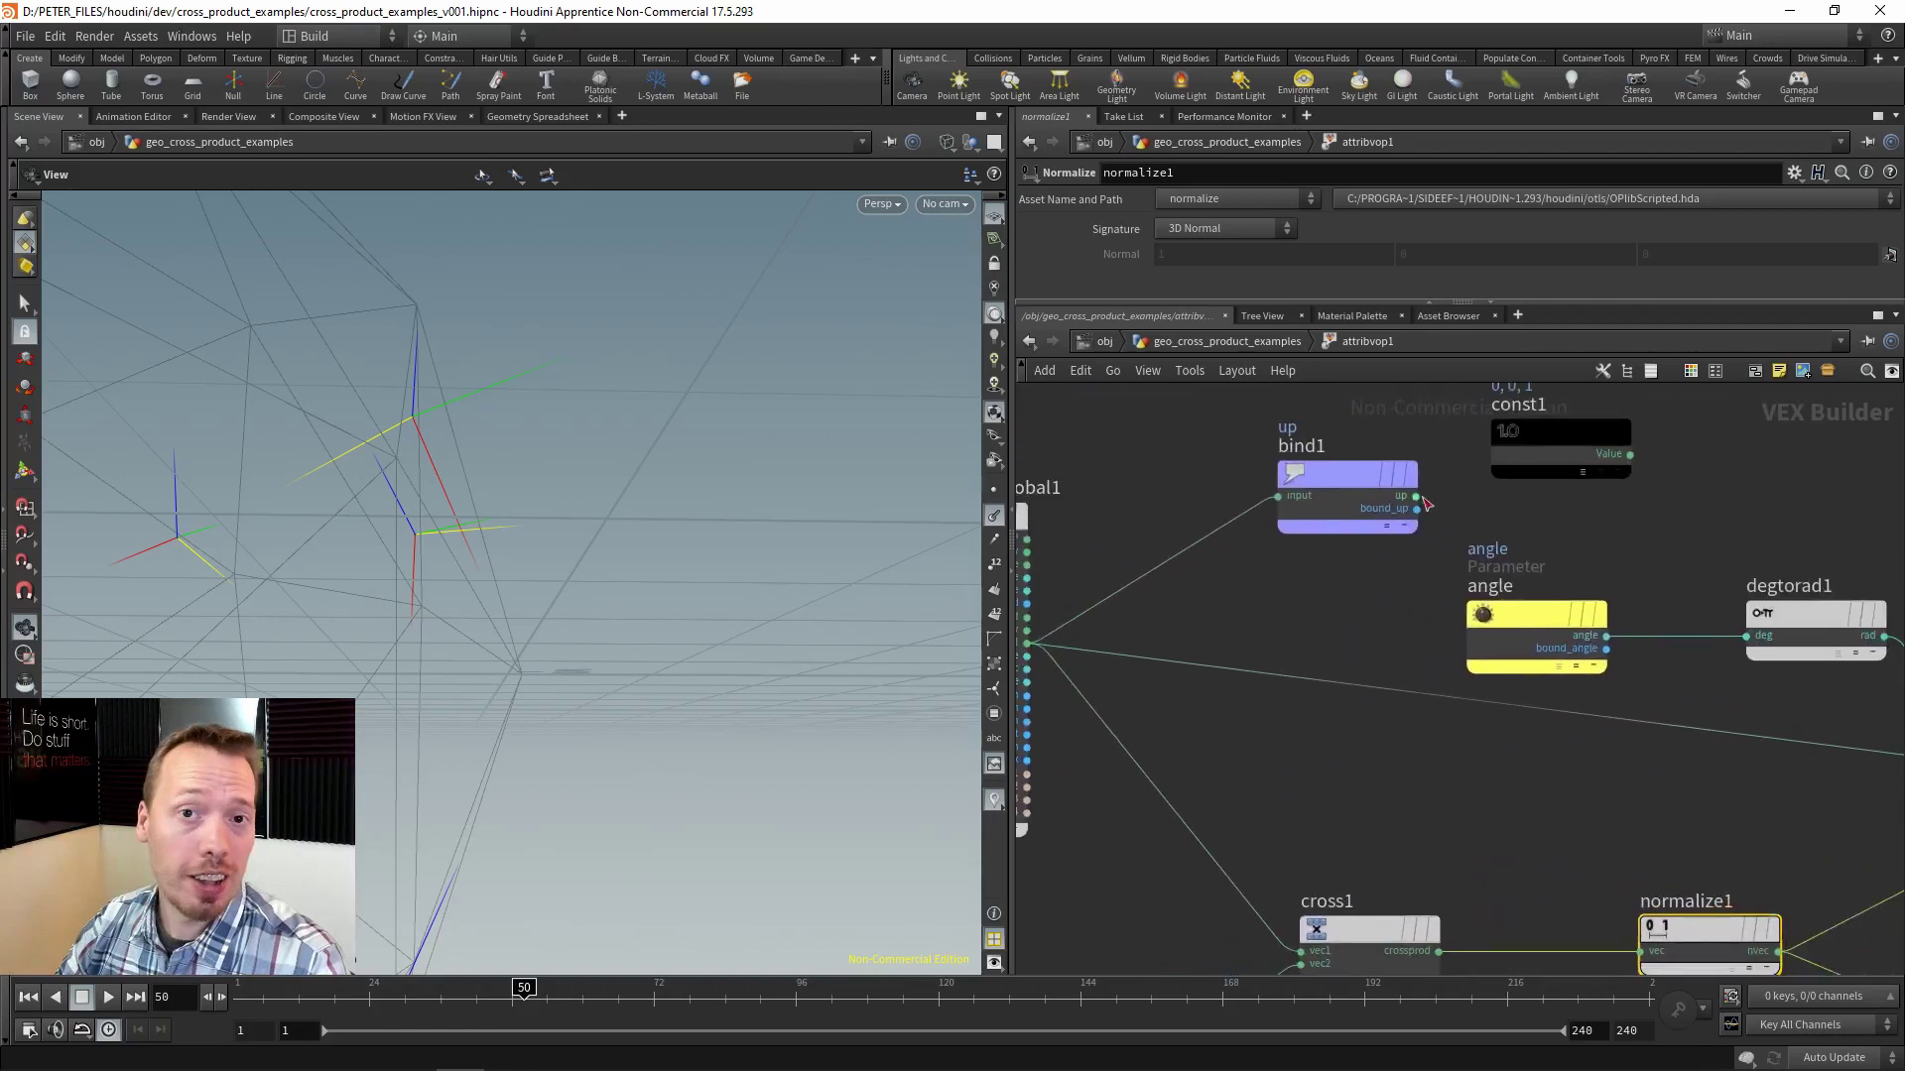
{"action": "middle_click_drag", "start_coordinate": [1663, 814], "coordinate": [1146, 721]}
{"action": "middle_click_drag", "start_coordinate": [1661, 779], "coordinate": [1180, 714]}
{"action": "middle_click_drag", "start_coordinate": [1339, 781], "coordinate": [1489, 666]}
{"action": "scroll", "coordinate": [1573, 775], "scroll_direction": "down", "scroll_amount": 3}
{"action": "middle_click_drag", "start_coordinate": [1597, 863], "coordinate": [1624, 819]}
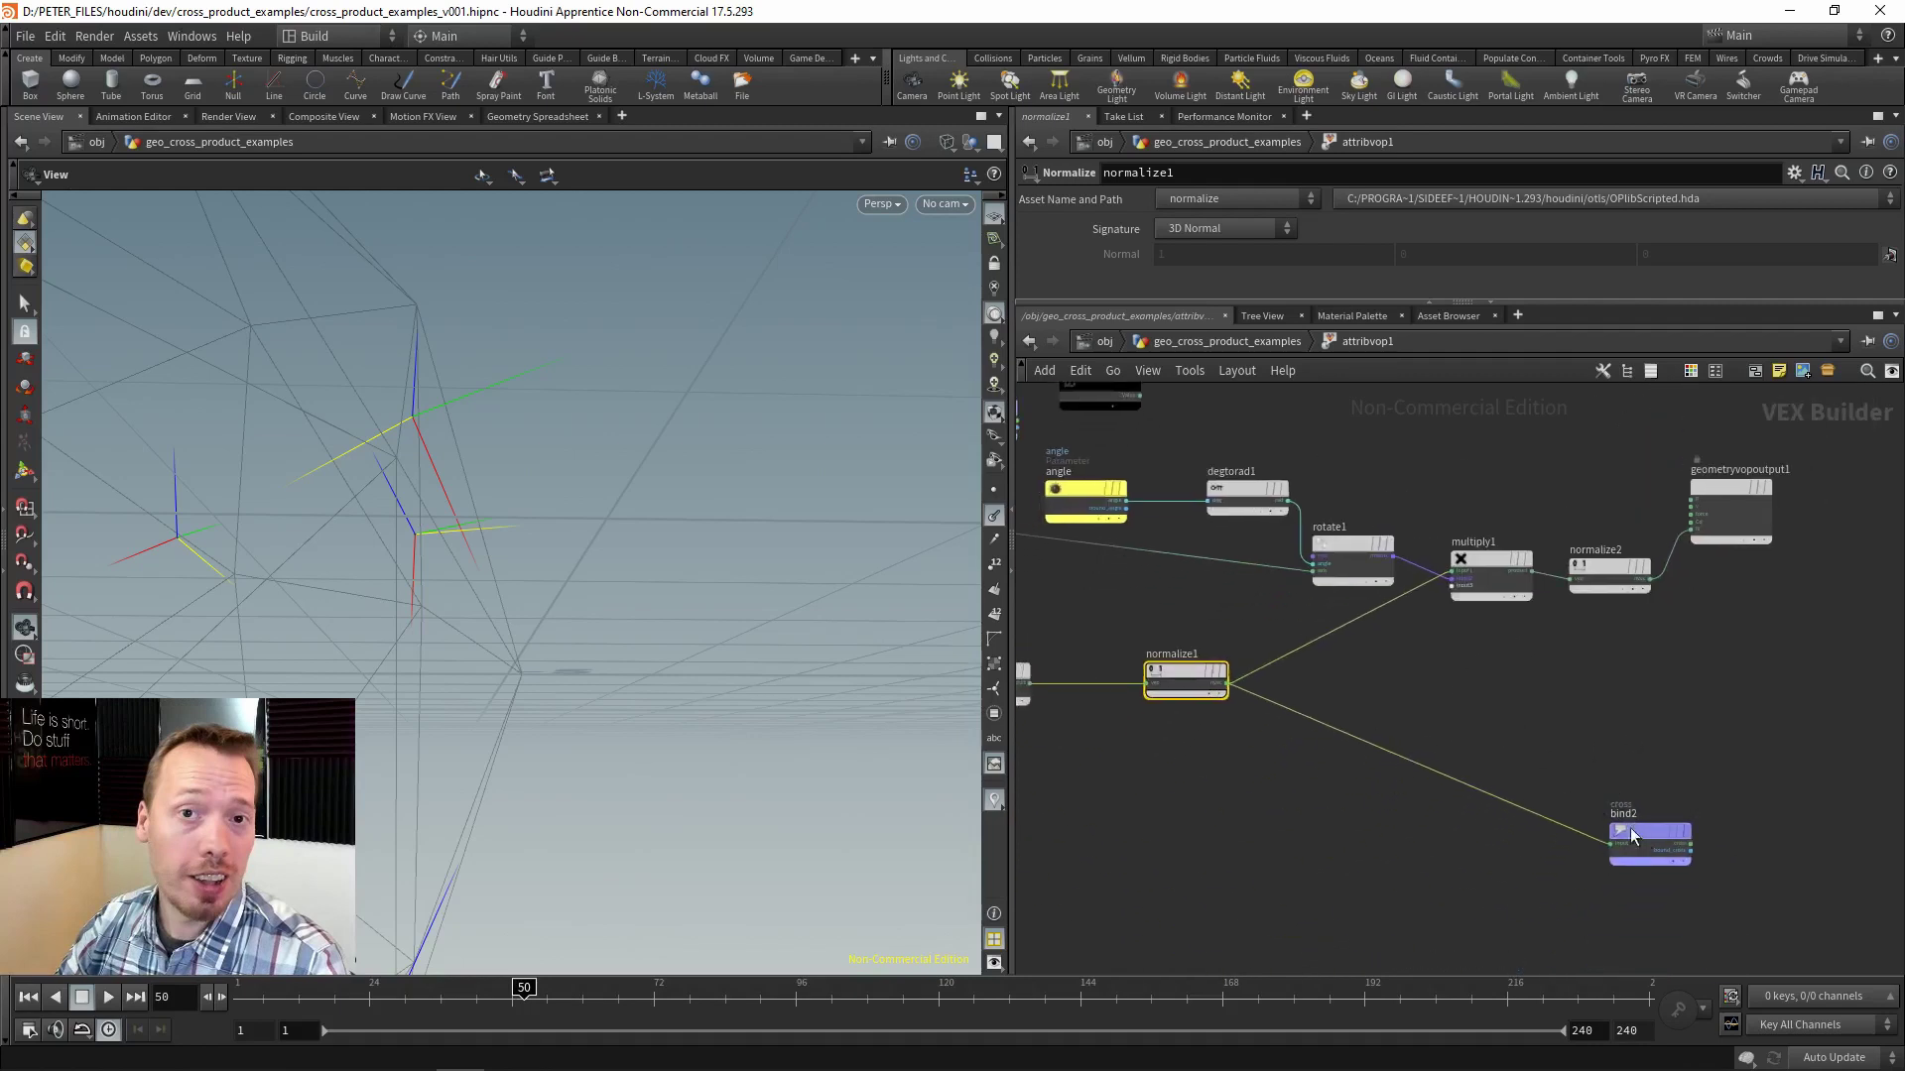
Move the cross bind closer to normalize1, below rotate1.
{"action": "left_click_drag", "start_coordinate": [1629, 827], "coordinate": [1351, 699]}
{"action": "middle_click_drag", "start_coordinate": [1660, 671], "coordinate": [1540, 772]}
{"action": "scroll", "coordinate": [1613, 740], "scroll_direction": "up", "scroll_amount": 3}
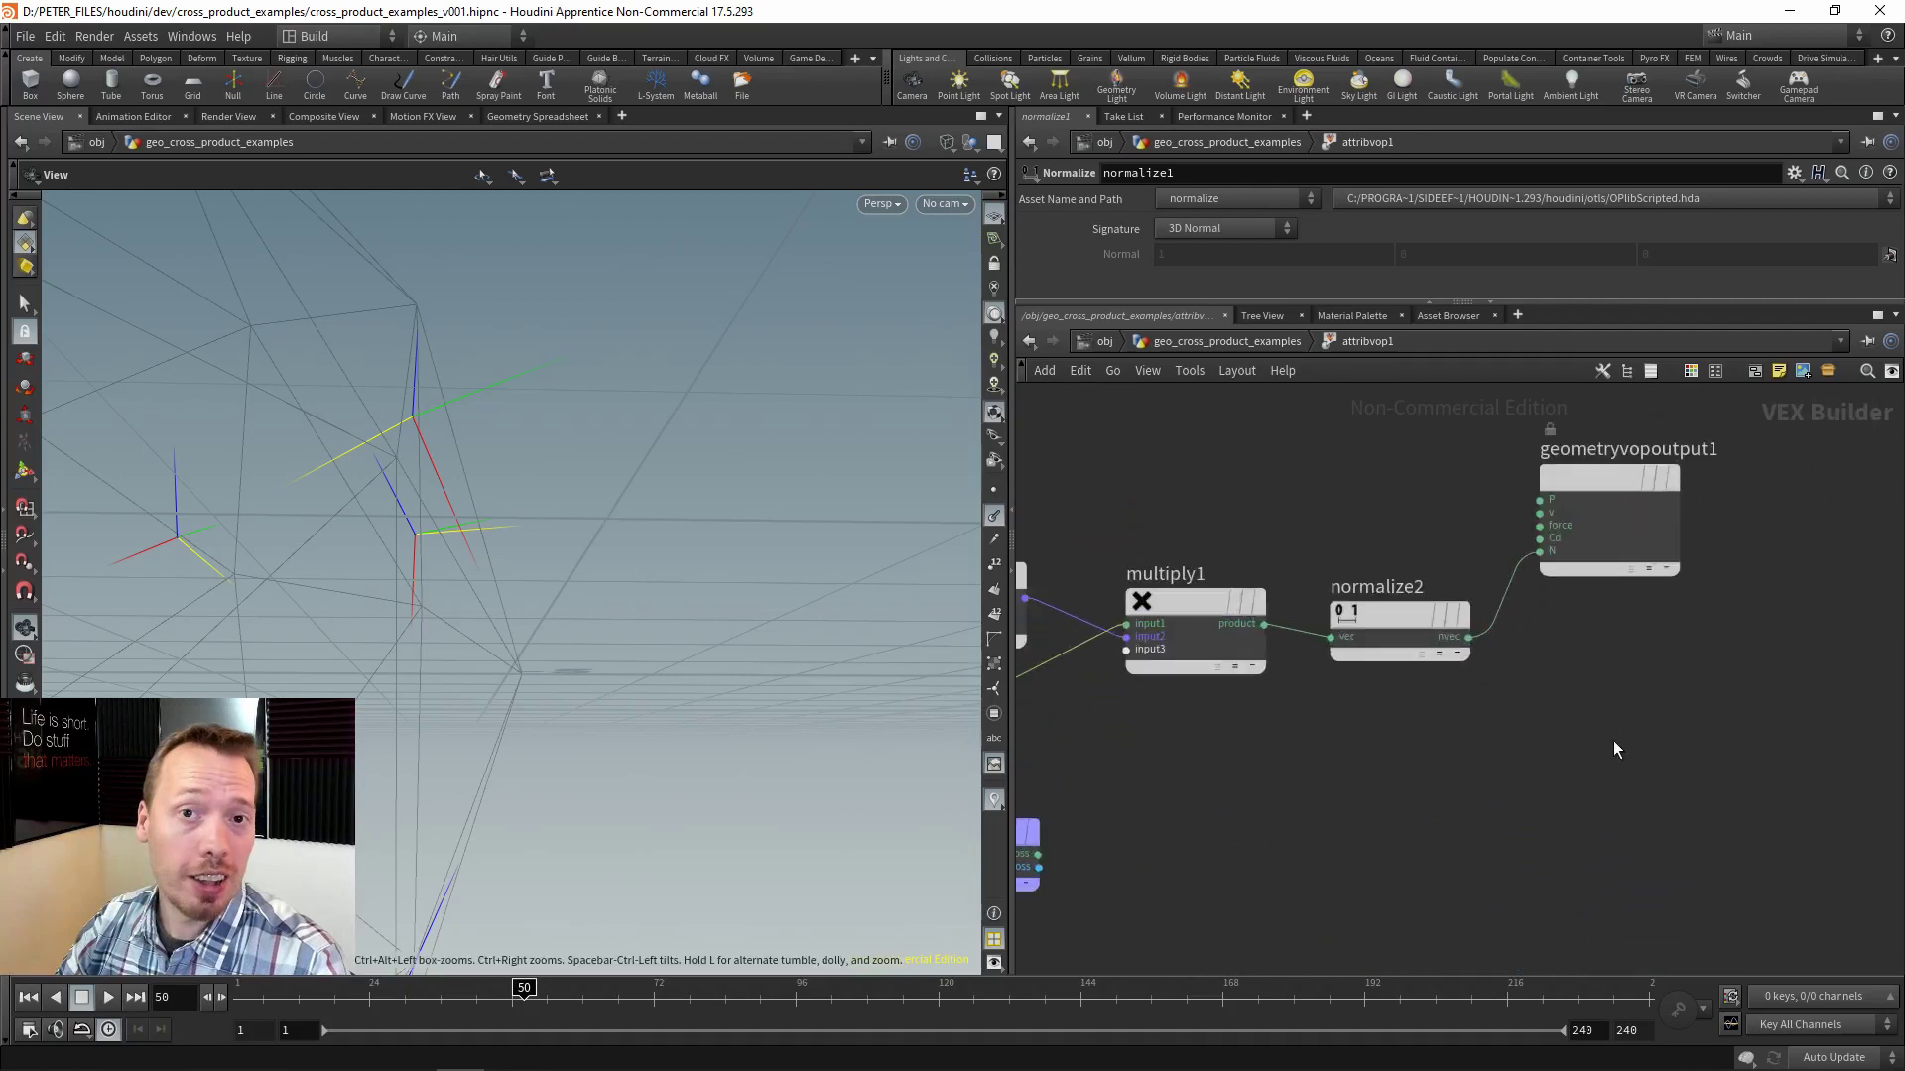
Return to the geometry network, turn off the N_rand visualizer and examine the up, cross and normal vectors around the sphere.
{"action": "key", "text": "u"}
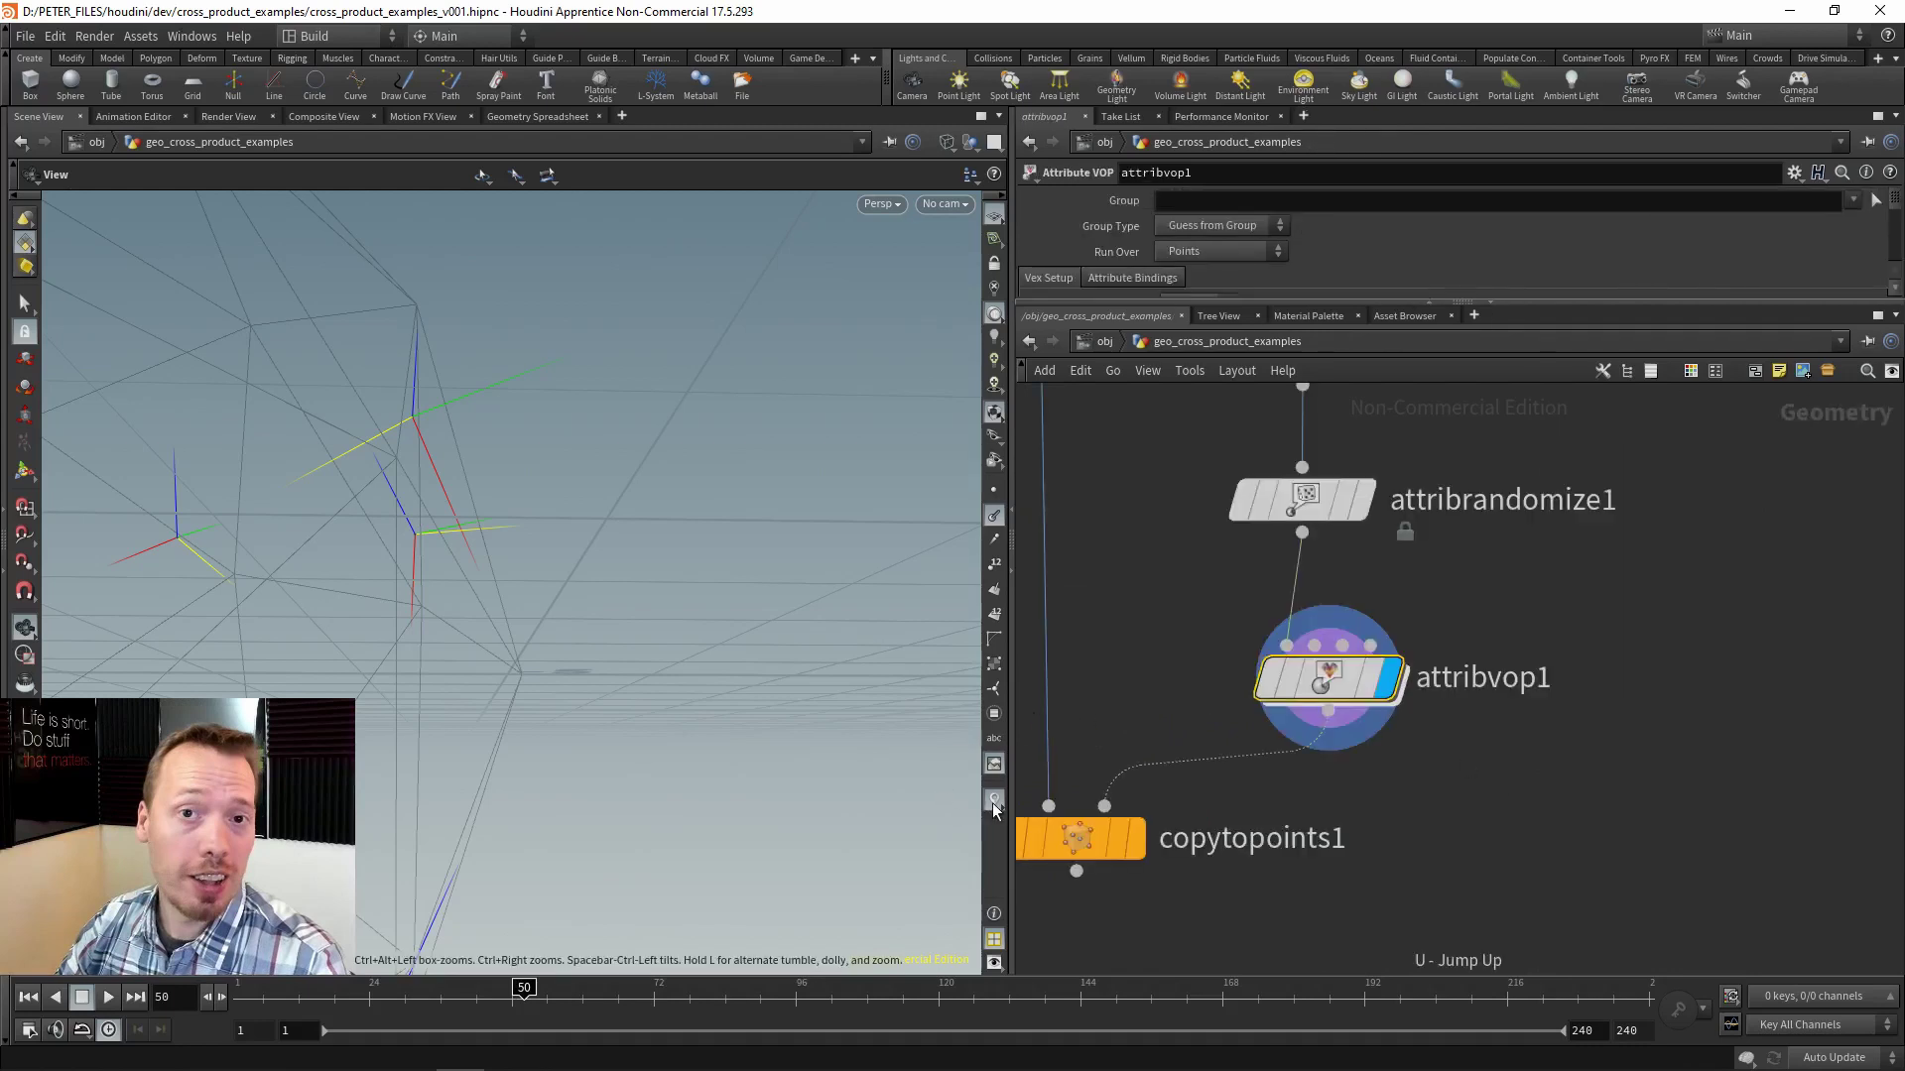
{"action": "left_click", "coordinate": [995, 802]}
{"action": "left_click", "coordinate": [1000, 776]}
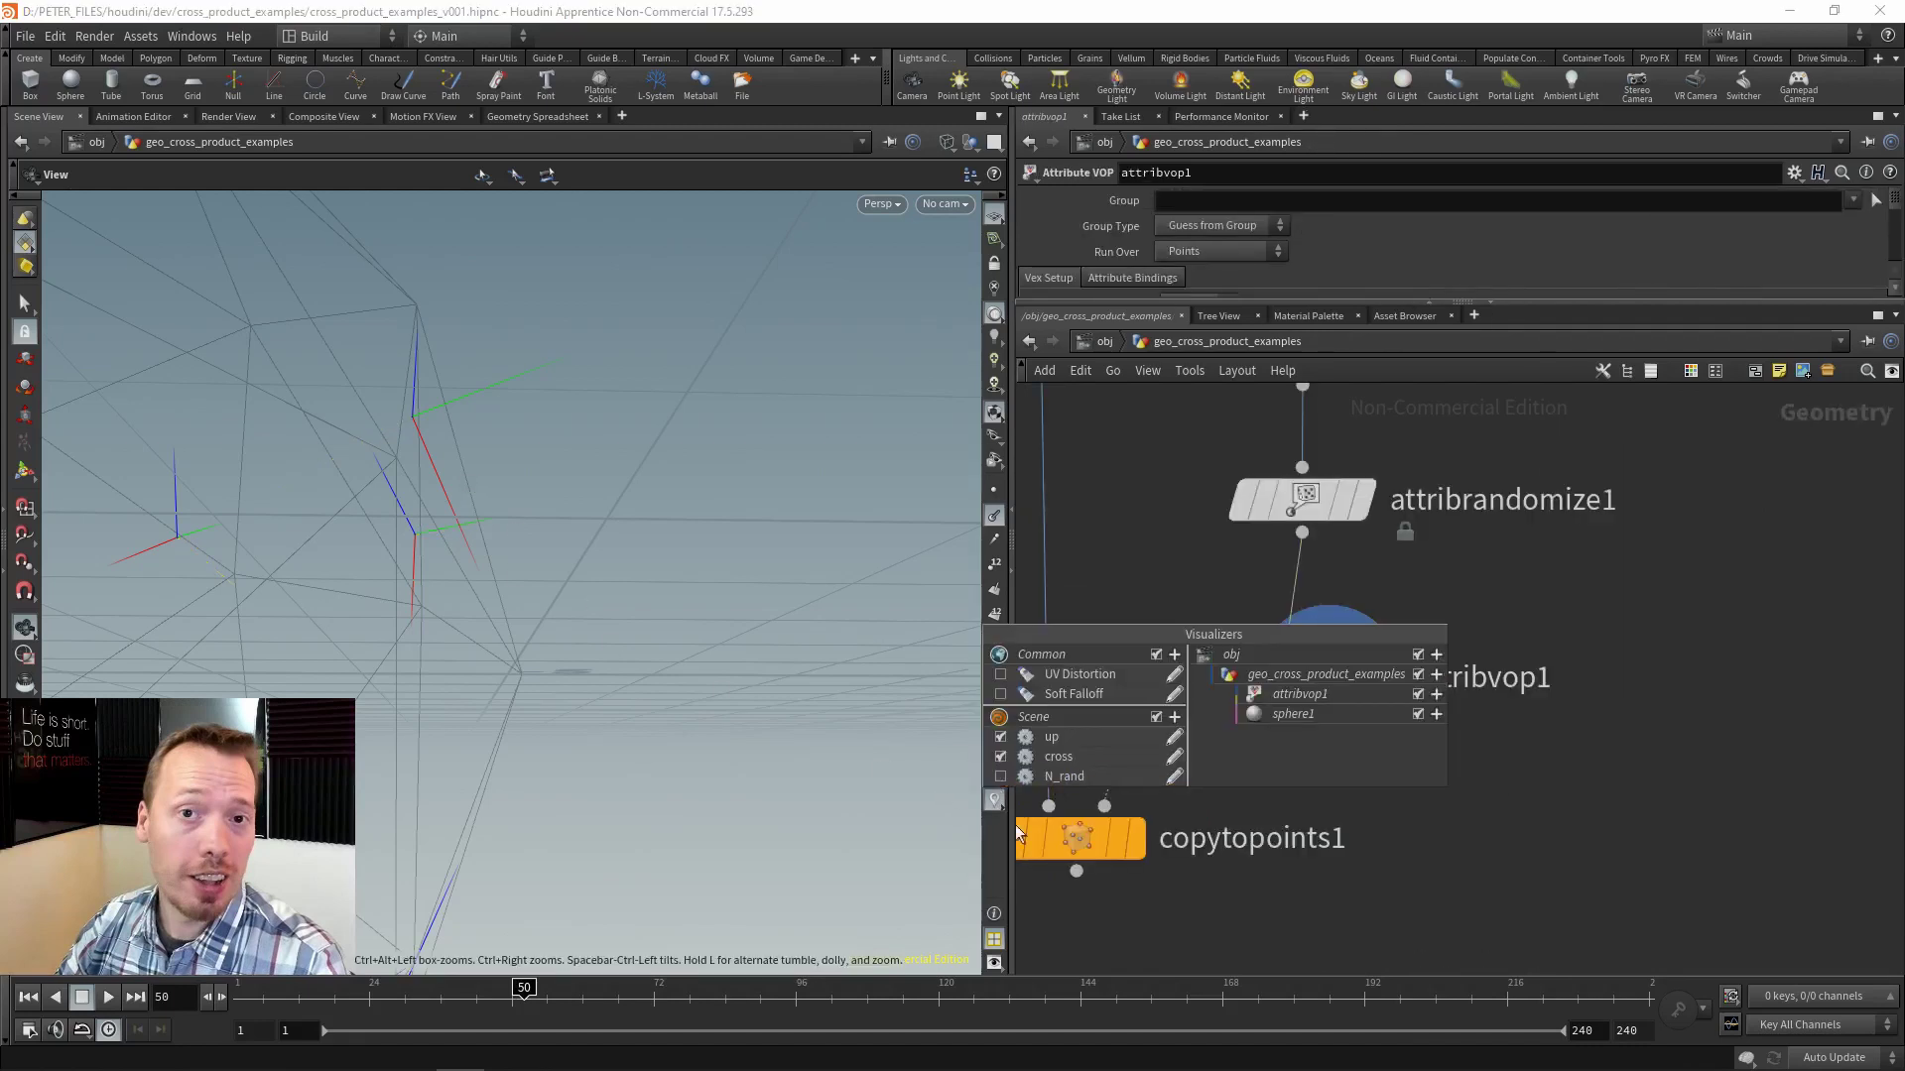
{"action": "left_click_drag", "start_coordinate": [502, 591], "coordinate": [577, 580]}
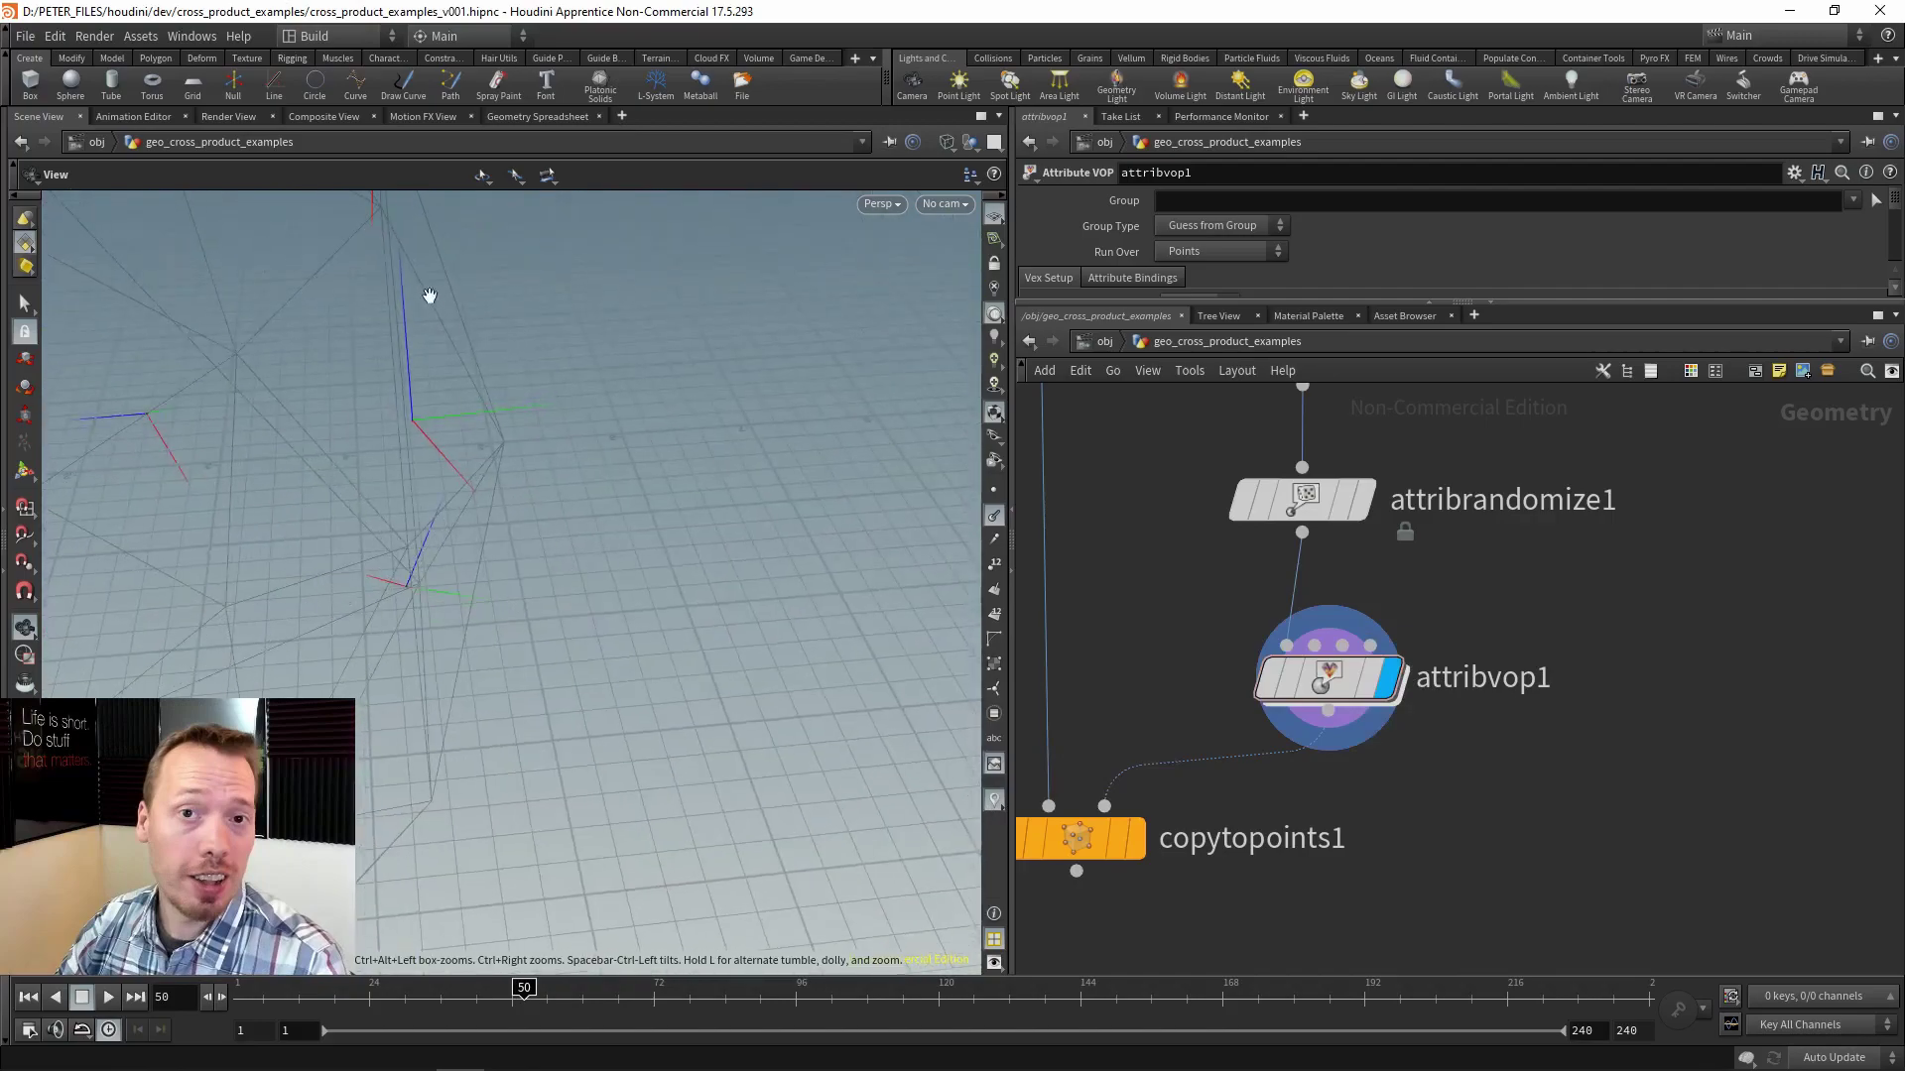
{"action": "left_click_drag", "start_coordinate": [512, 458], "coordinate": [228, 343]}
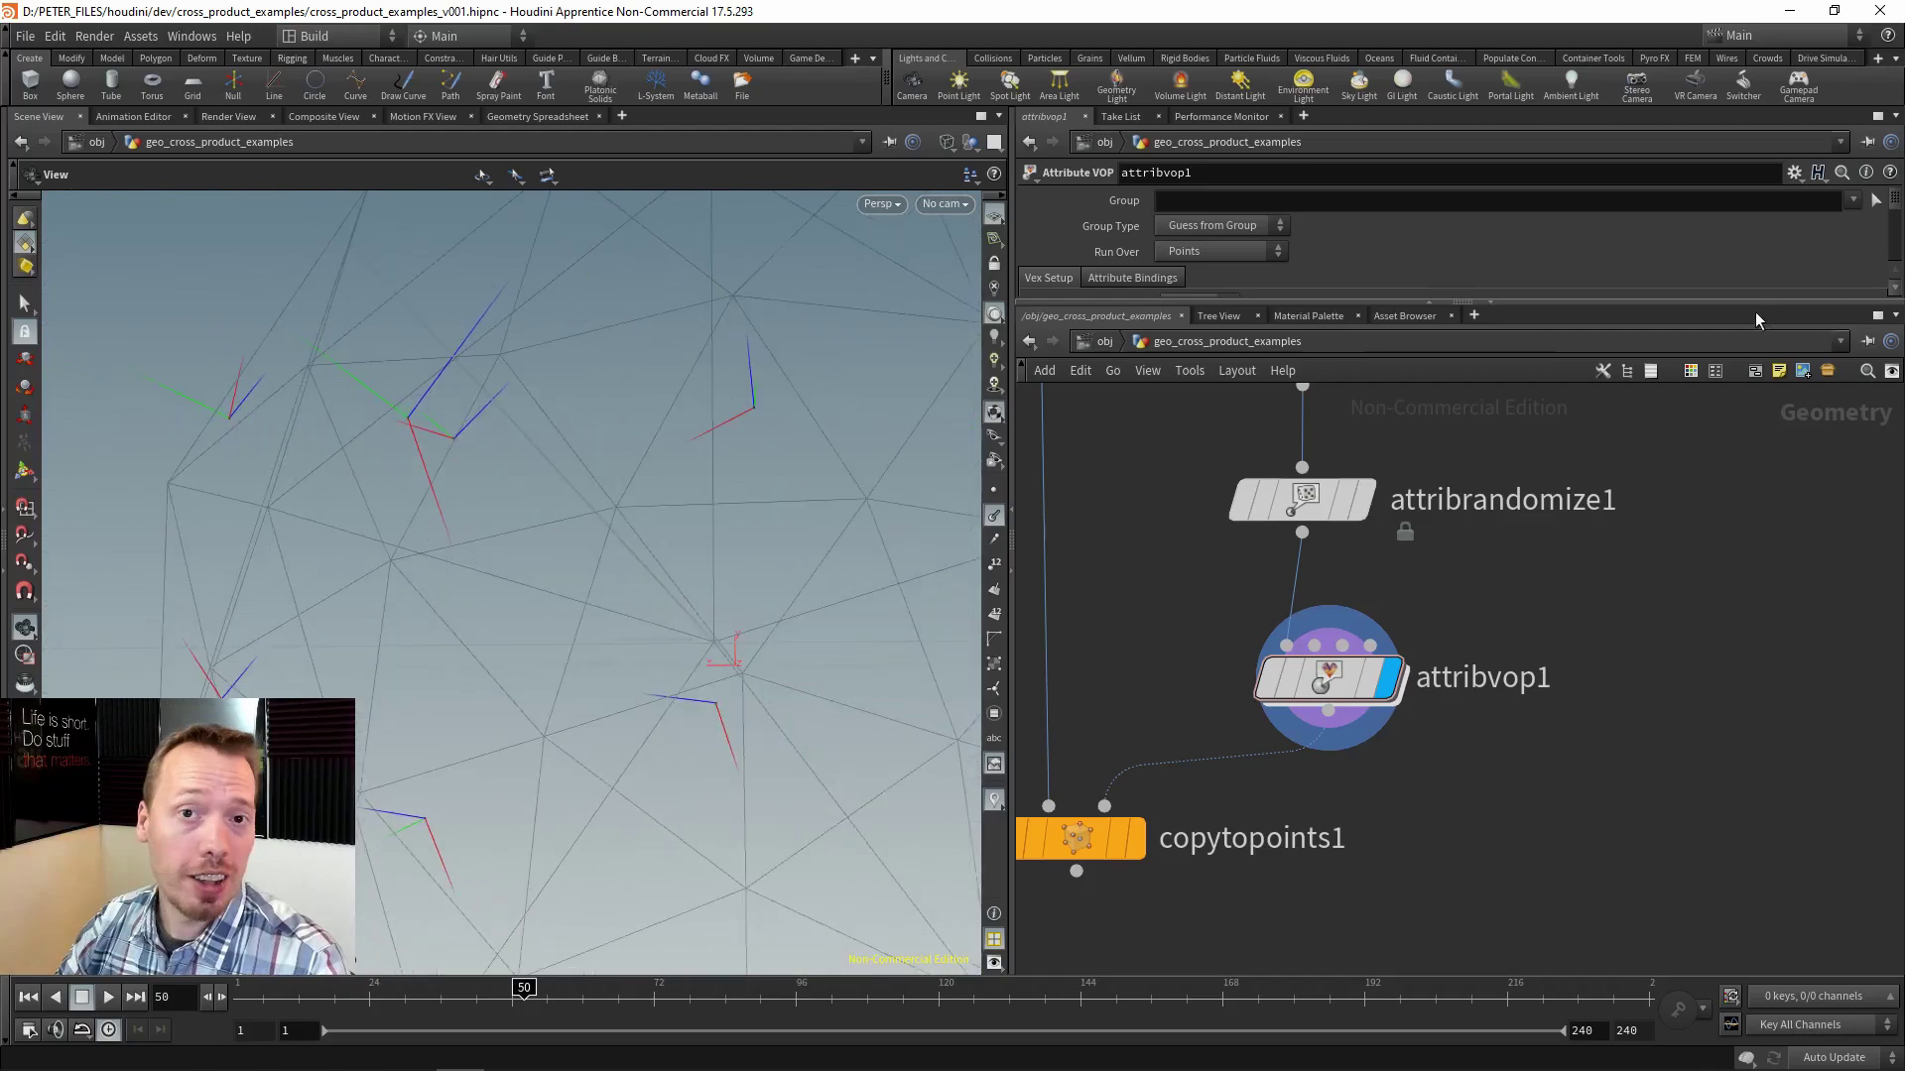
Set attribvop1's Angle (degrees) to 0 and examine the normals against the cross vectors.
{"action": "left_click_drag", "start_coordinate": [1749, 306], "coordinate": [1749, 592]}
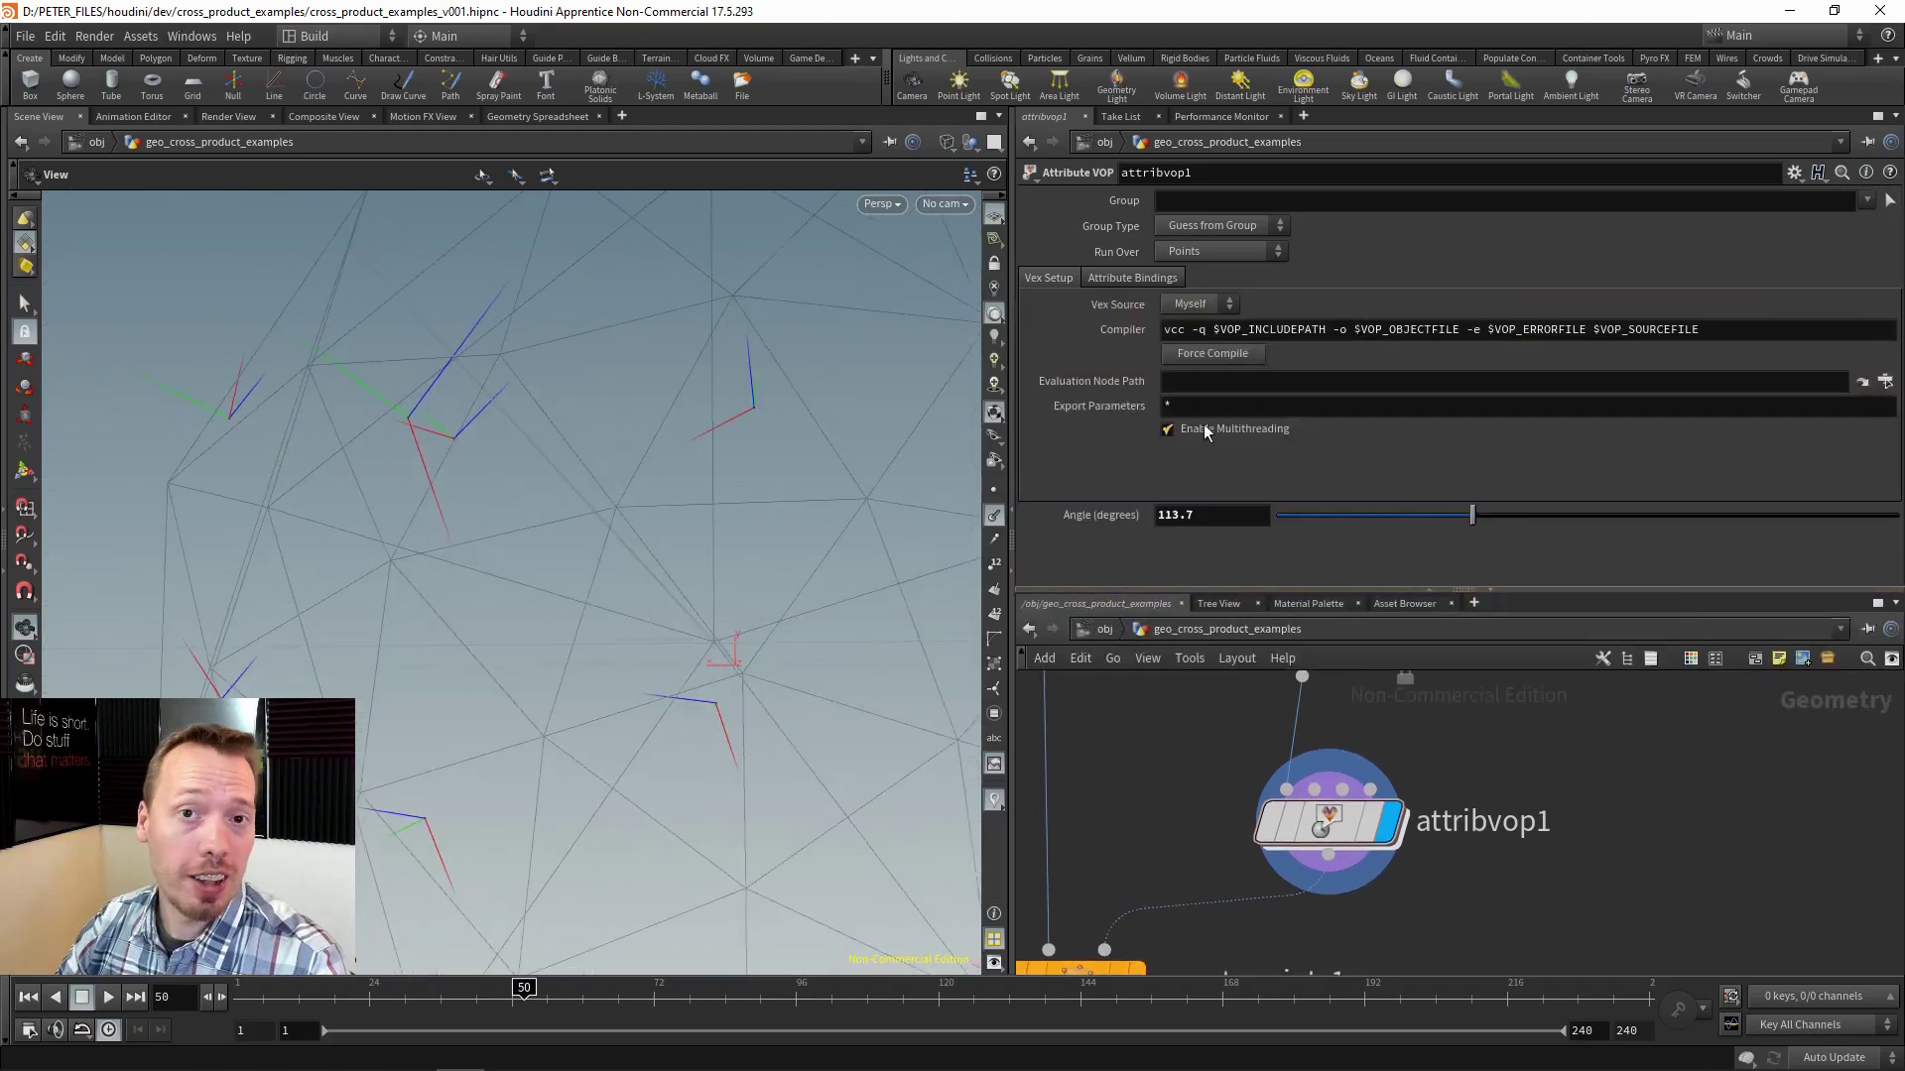
{"action": "left_click_drag", "start_coordinate": [1313, 508], "coordinate": [1220, 515]}
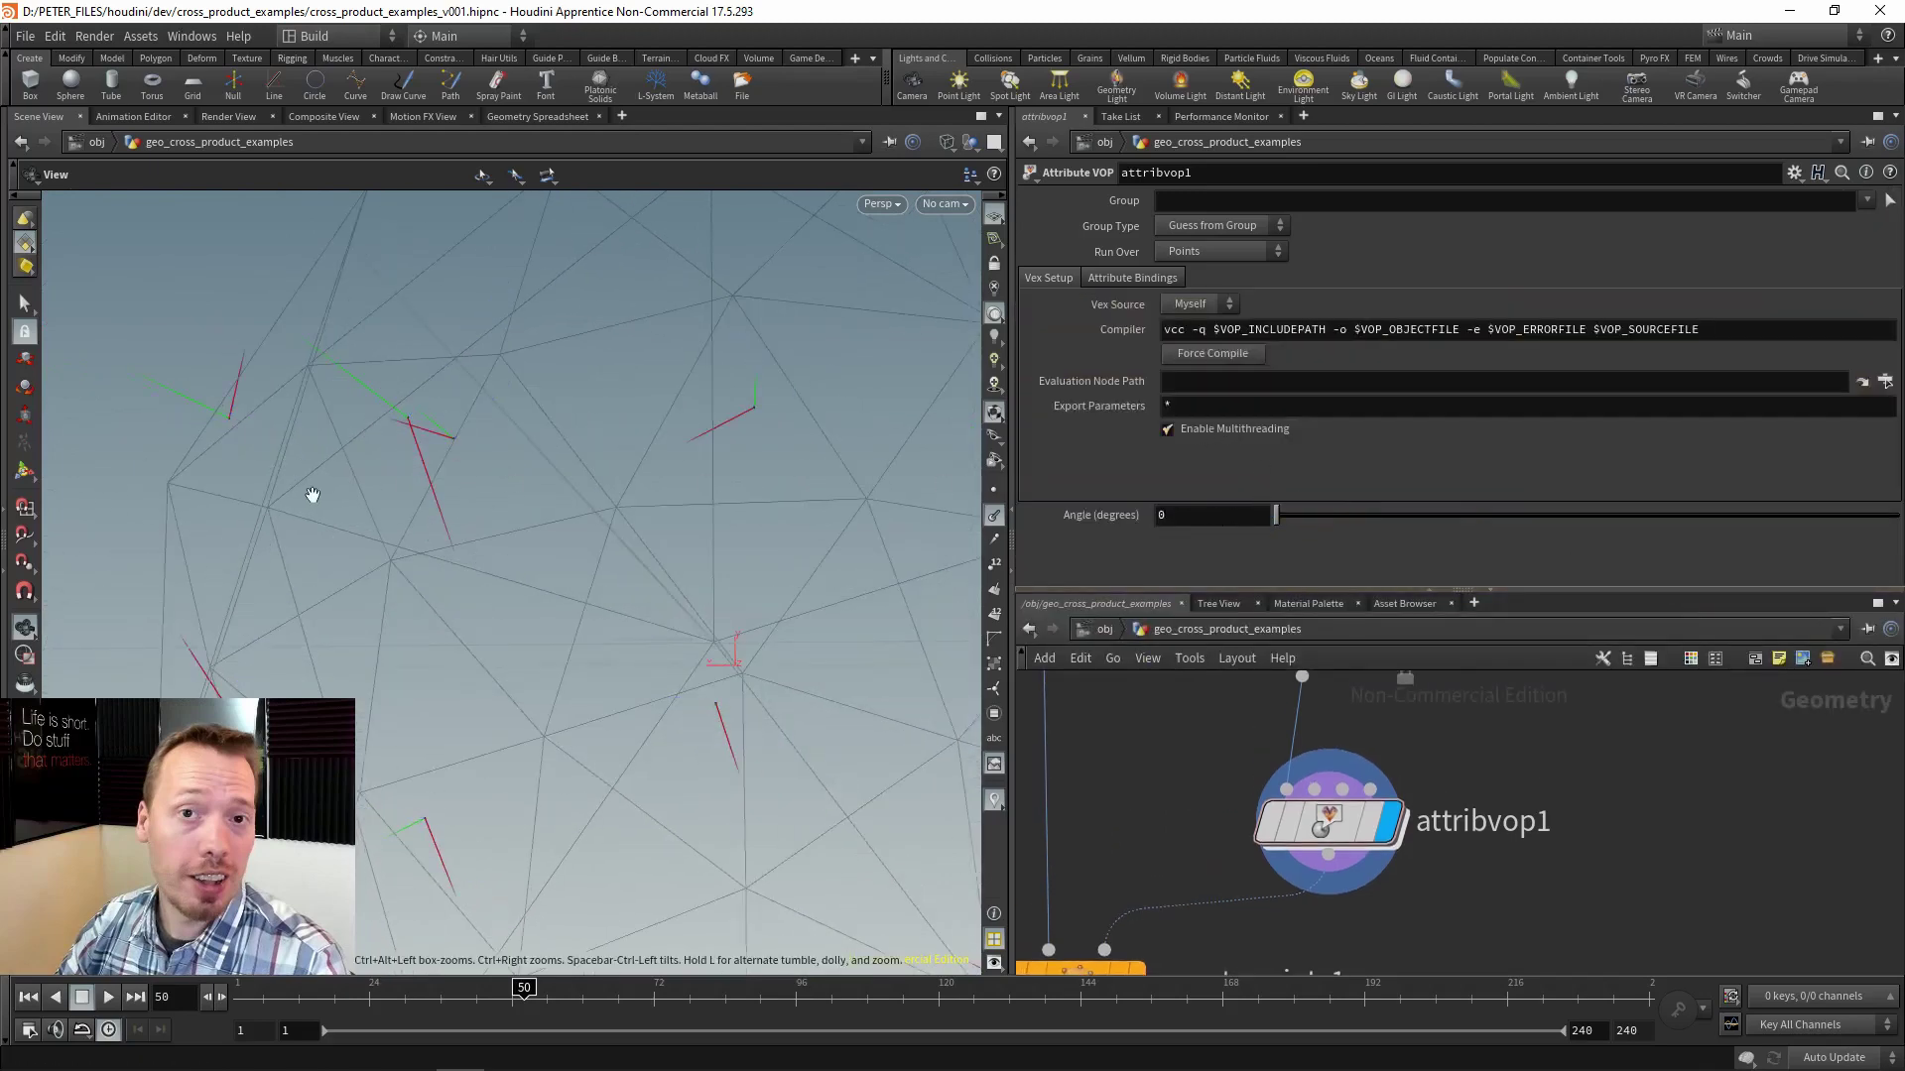
{"action": "left_click_drag", "start_coordinate": [311, 497], "coordinate": [486, 447]}
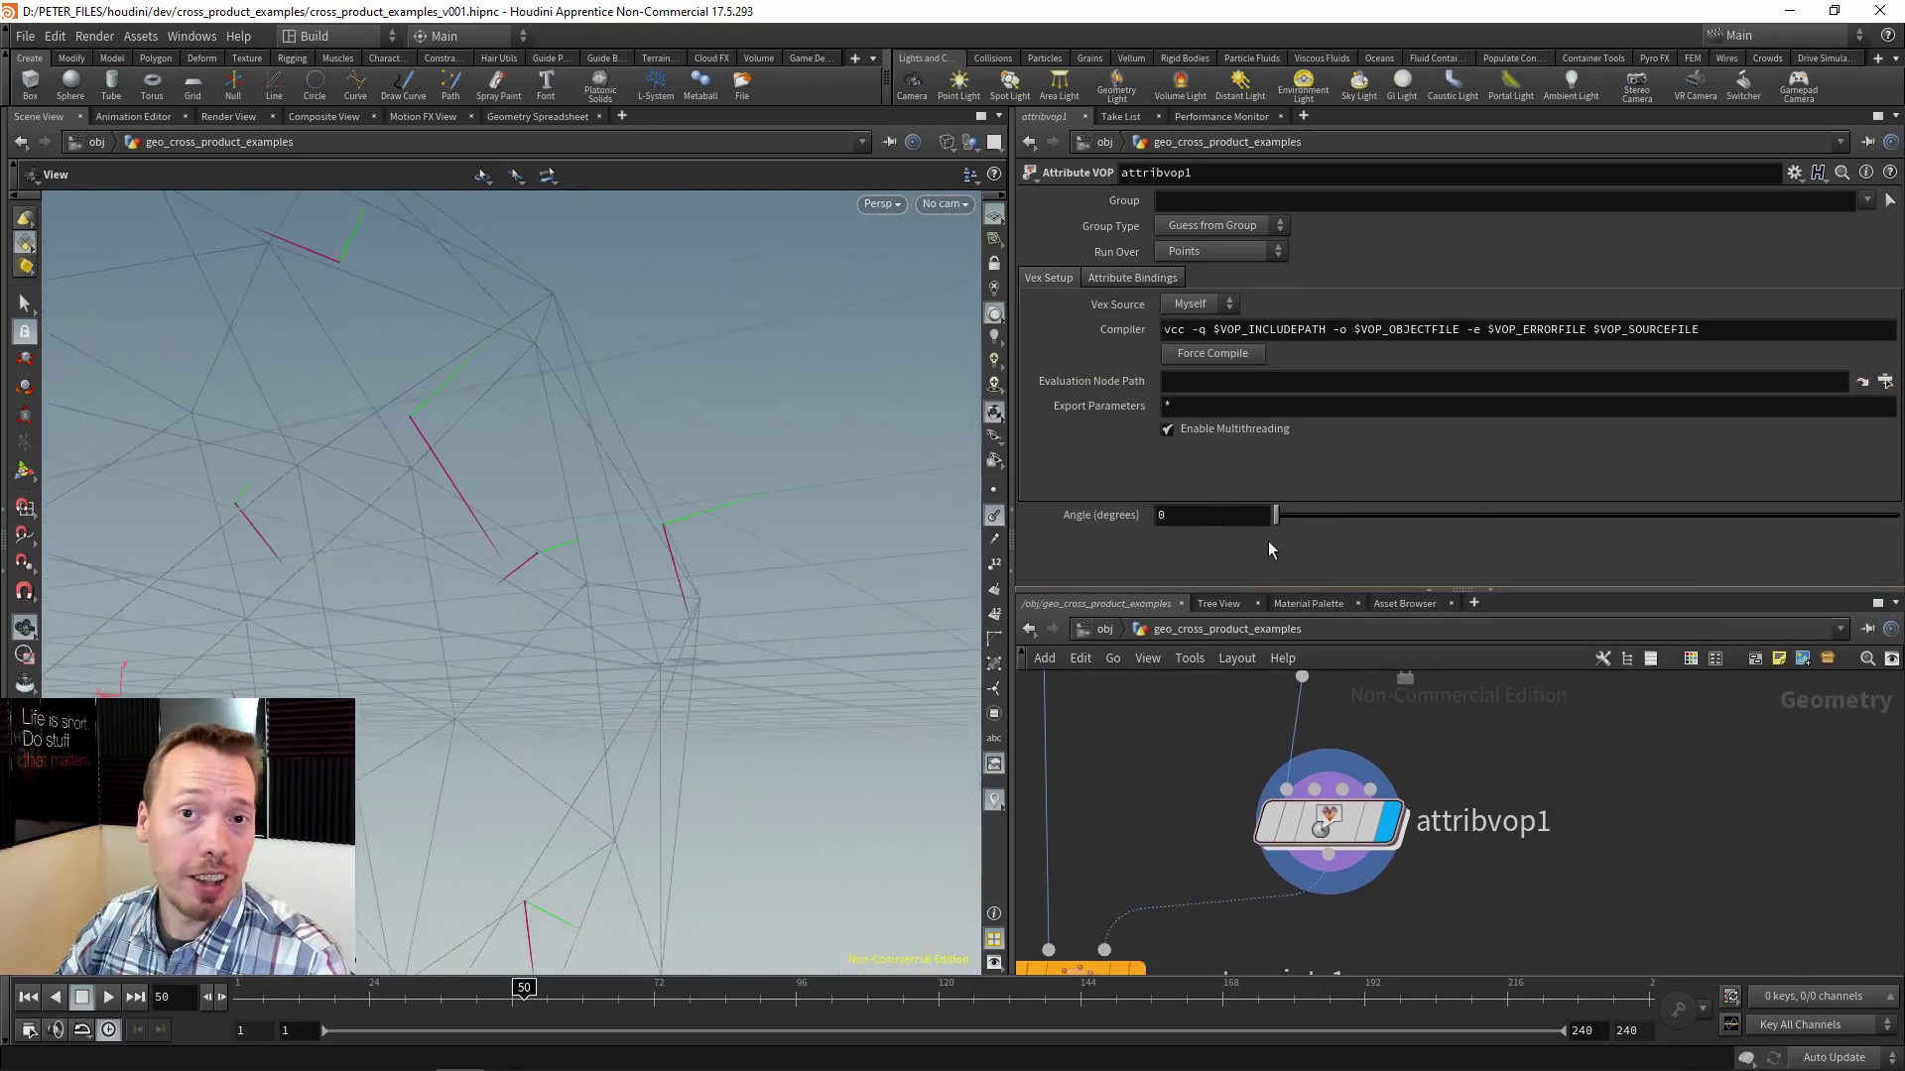
{"action": "left_click_drag", "start_coordinate": [1635, 590], "coordinate": [1577, 450]}
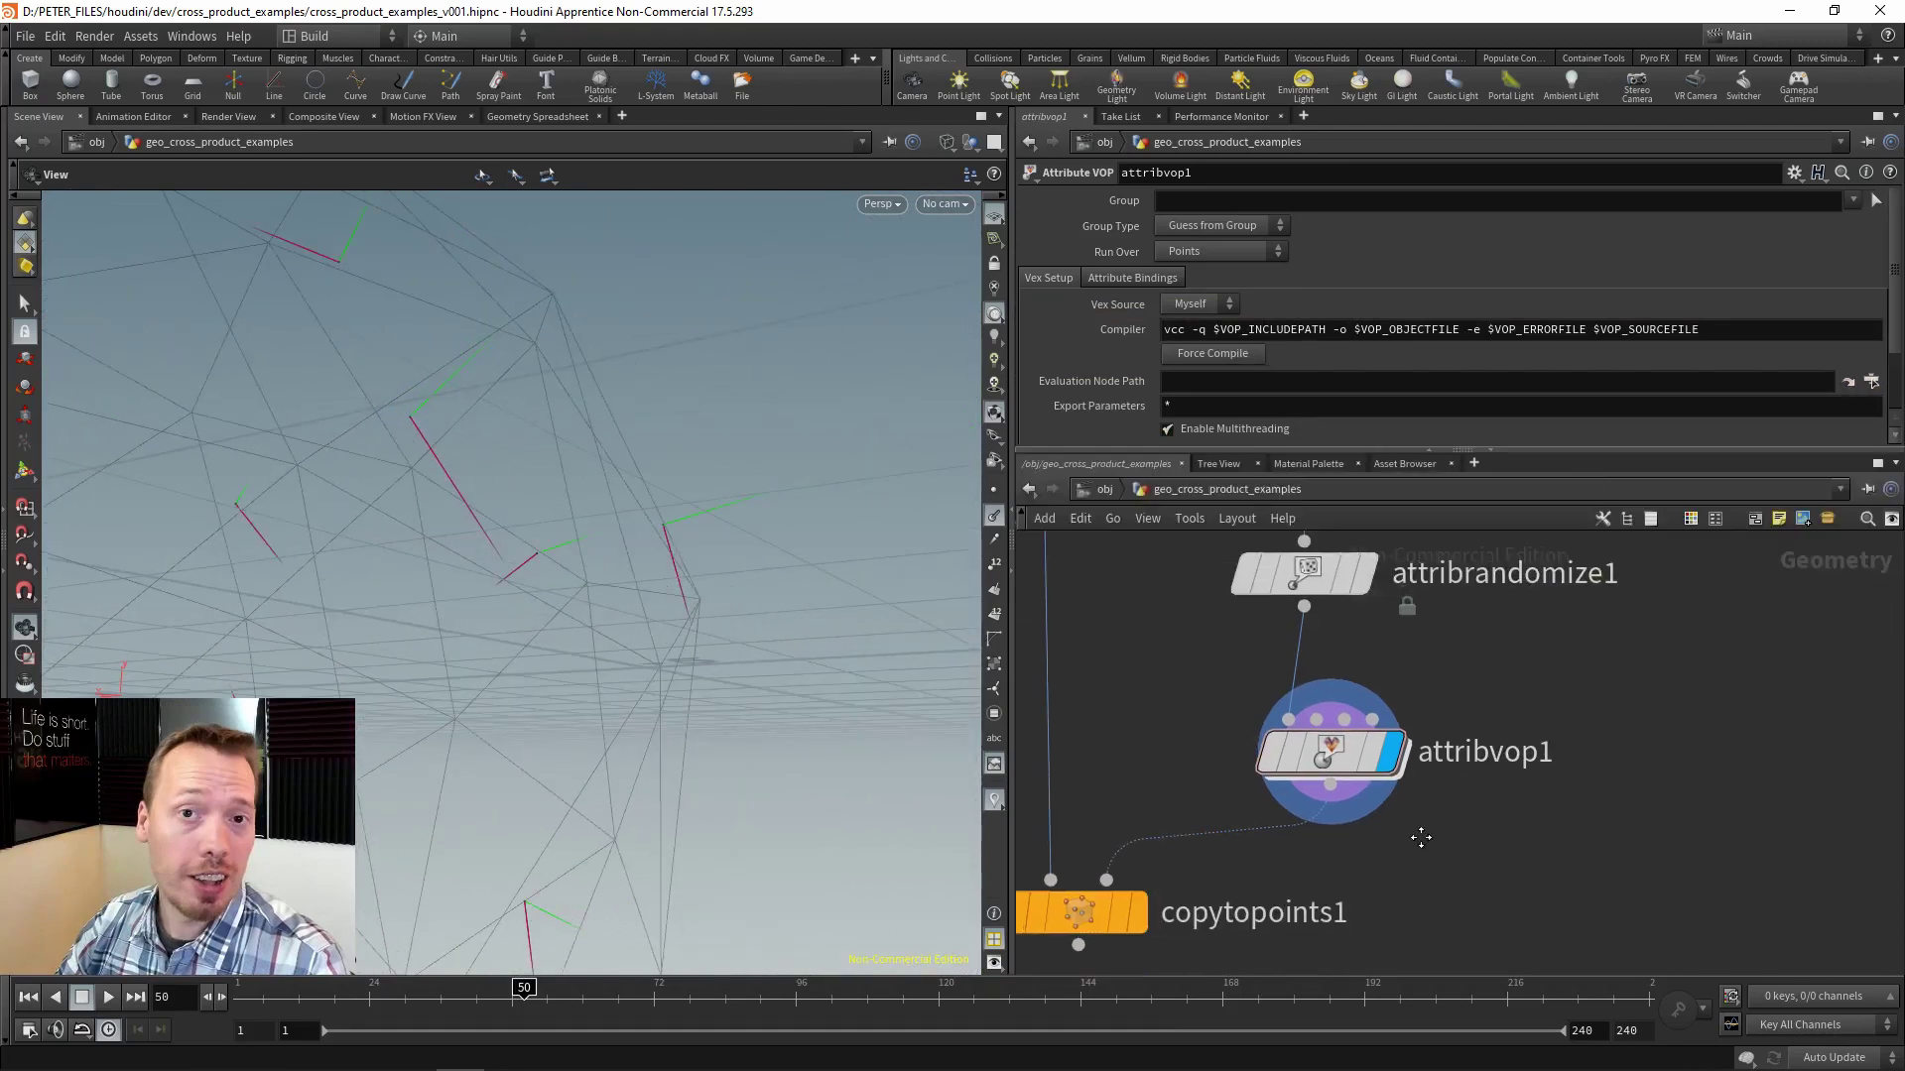
Display copytopoints1, turn off the visualizers and examine the pig heads oriented around the sphere.
{"action": "middle_click_drag", "start_coordinate": [1420, 837], "coordinate": [1644, 713]}
{"action": "left_click", "coordinate": [1342, 796]}
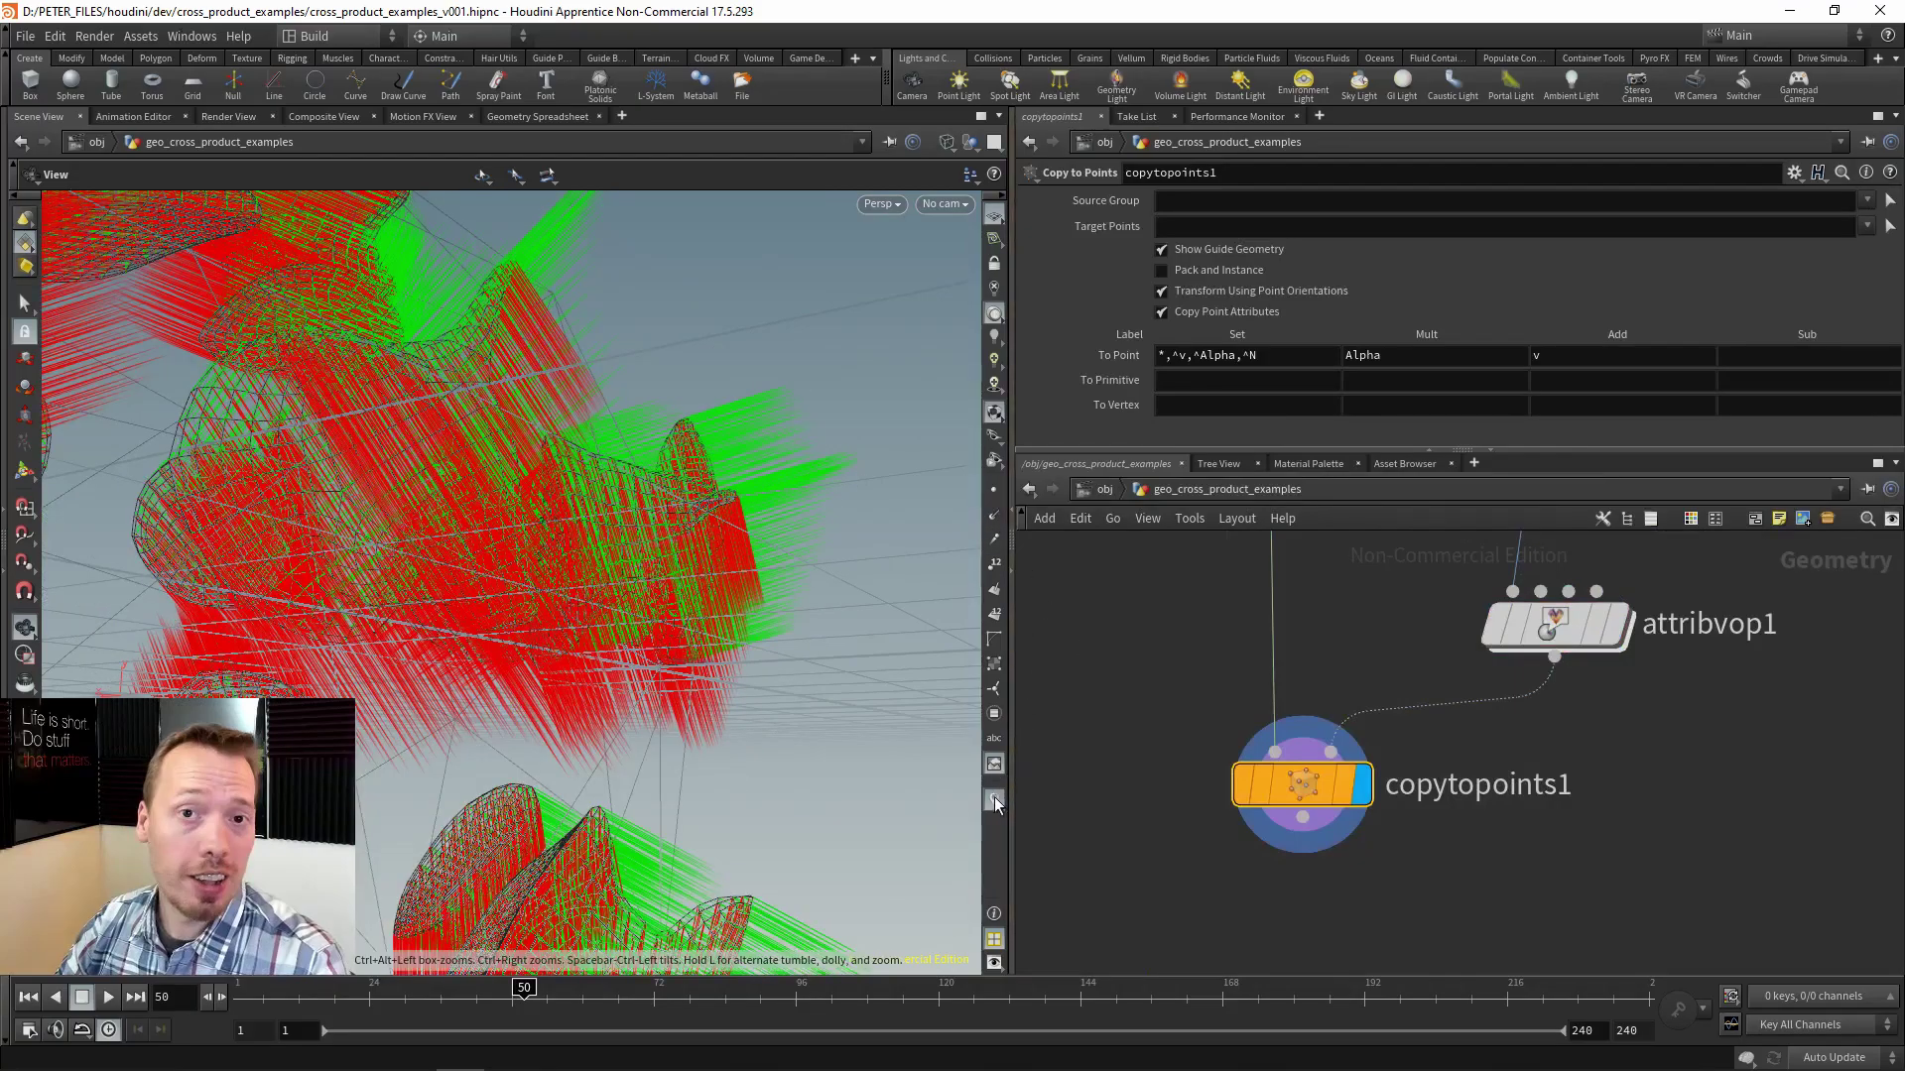
{"action": "left_click", "coordinate": [994, 798]}
{"action": "right_click_drag", "start_coordinate": [679, 470], "coordinate": [129, 467]}
{"action": "left_click_drag", "start_coordinate": [129, 467], "coordinate": [518, 509]}
{"action": "right_click_drag", "start_coordinate": [519, 509], "coordinate": [600, 545]}
{"action": "left_click_drag", "start_coordinate": [600, 545], "coordinate": [756, 585]}
Set attribvop1's Angle (degrees) to 195.2 and examine the rotated pig heads around the whole sphere.
{"action": "left_click_drag", "start_coordinate": [1463, 449], "coordinate": [1466, 593]}
{"action": "left_click", "coordinate": [1514, 698]}
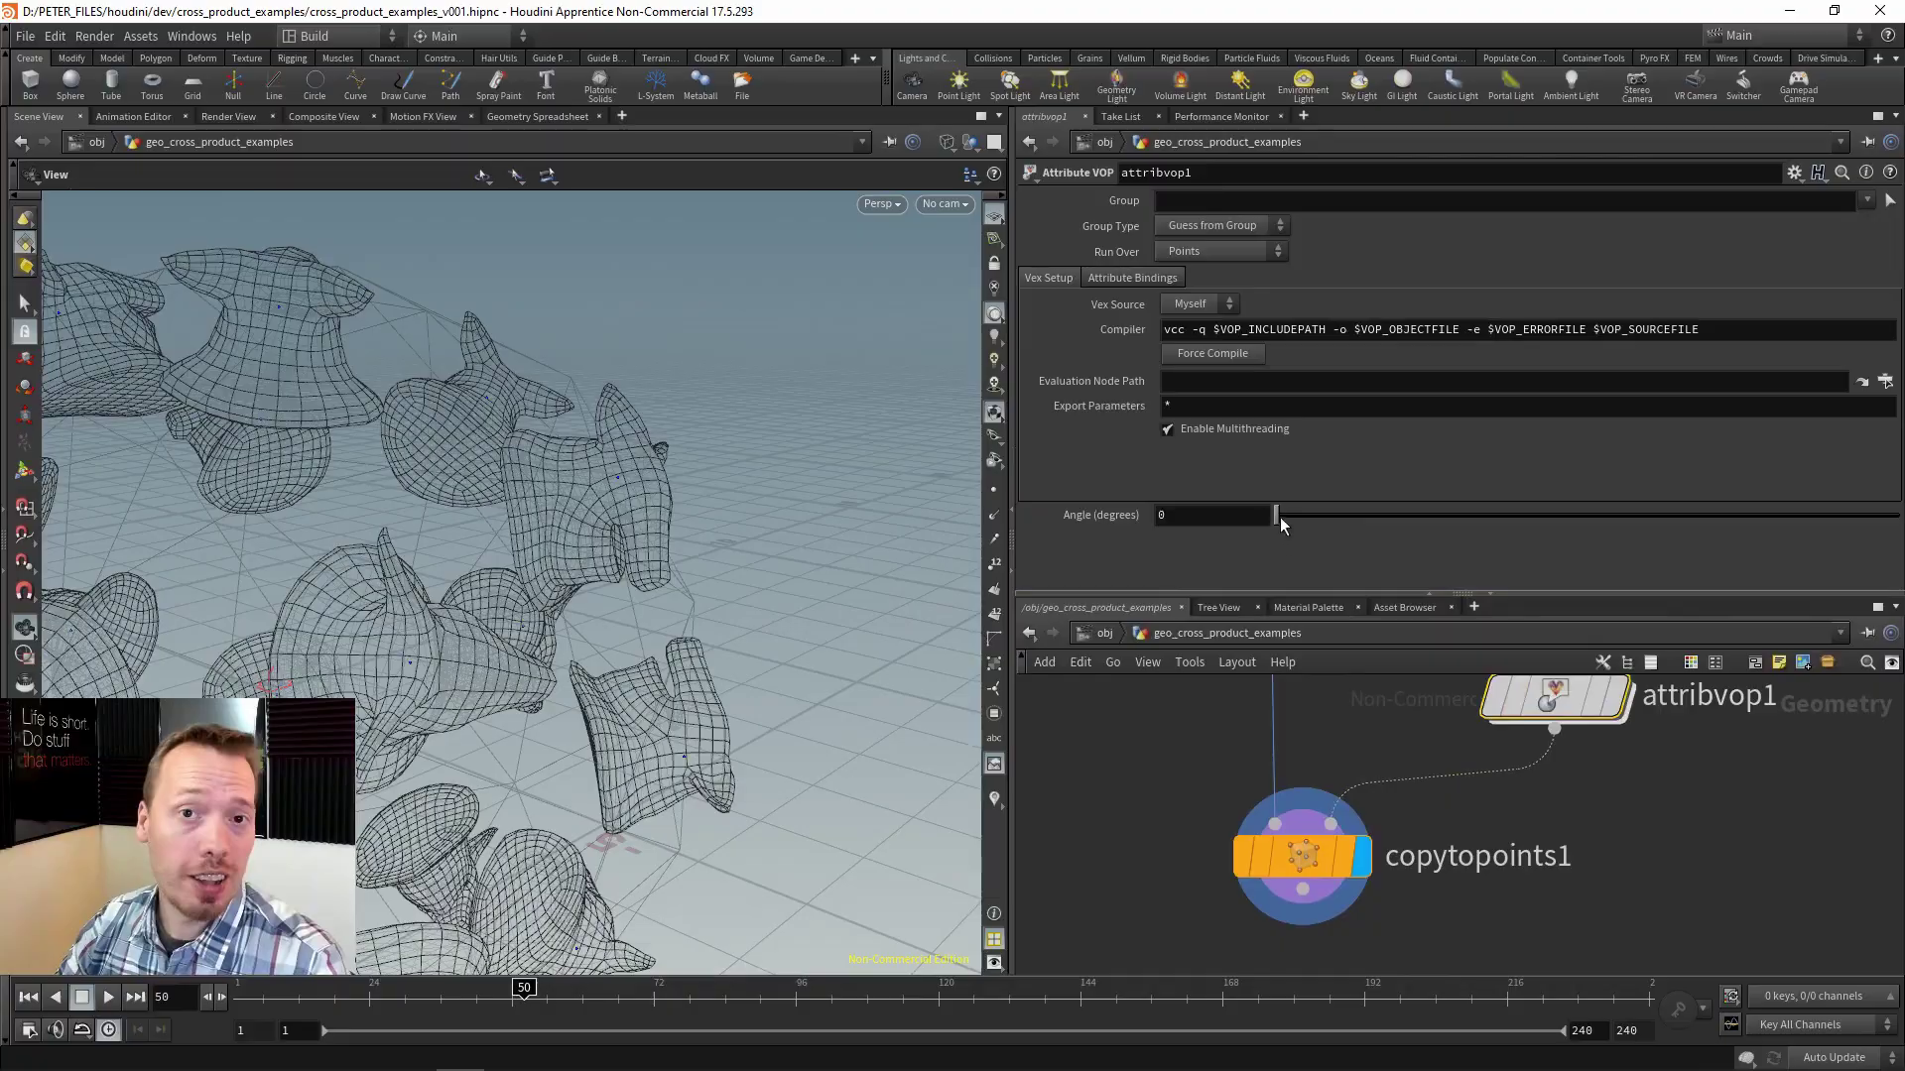
{"action": "left_click_drag", "start_coordinate": [1280, 516], "coordinate": [1613, 488]}
{"action": "right_click_drag", "start_coordinate": [658, 467], "coordinate": [353, 519]}
{"action": "middle_click_drag", "start_coordinate": [562, 586], "coordinate": [550, 493]}
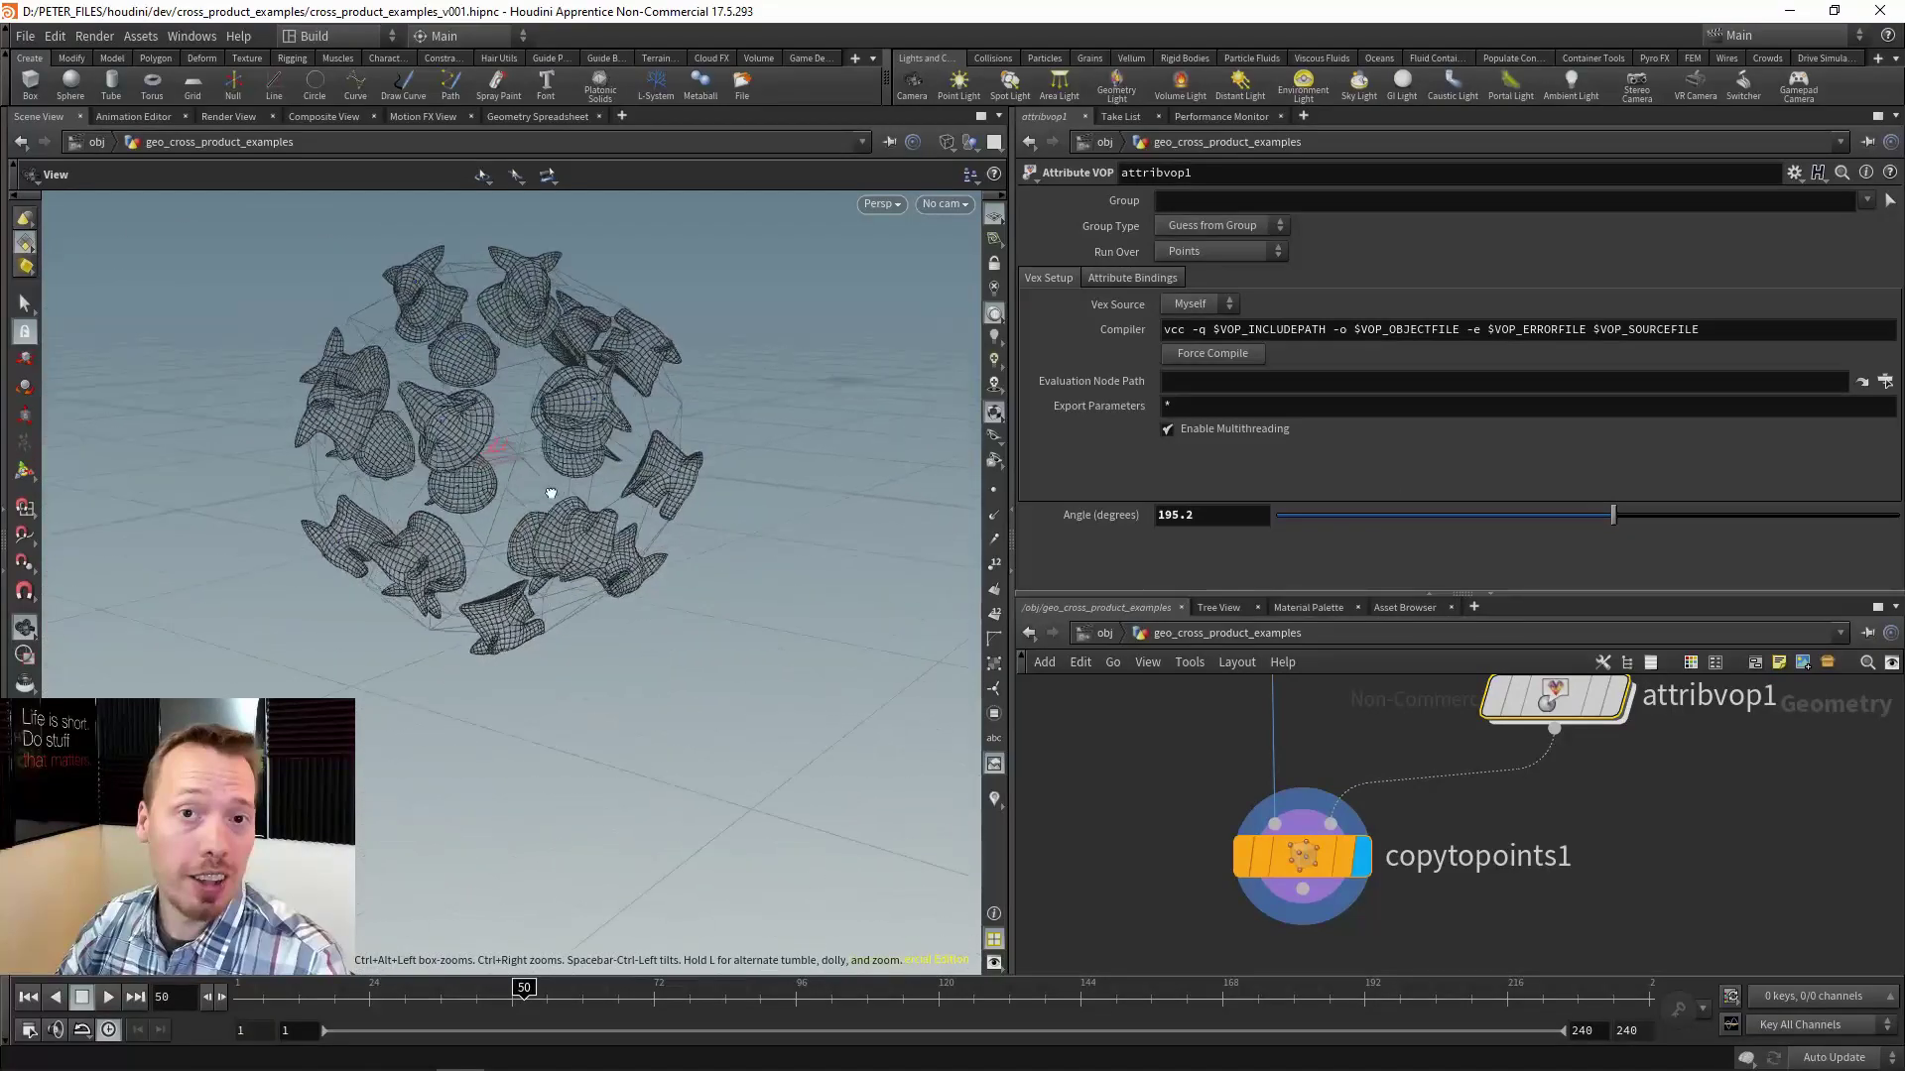
{"action": "left_click_drag", "start_coordinate": [550, 493], "coordinate": [854, 506]}
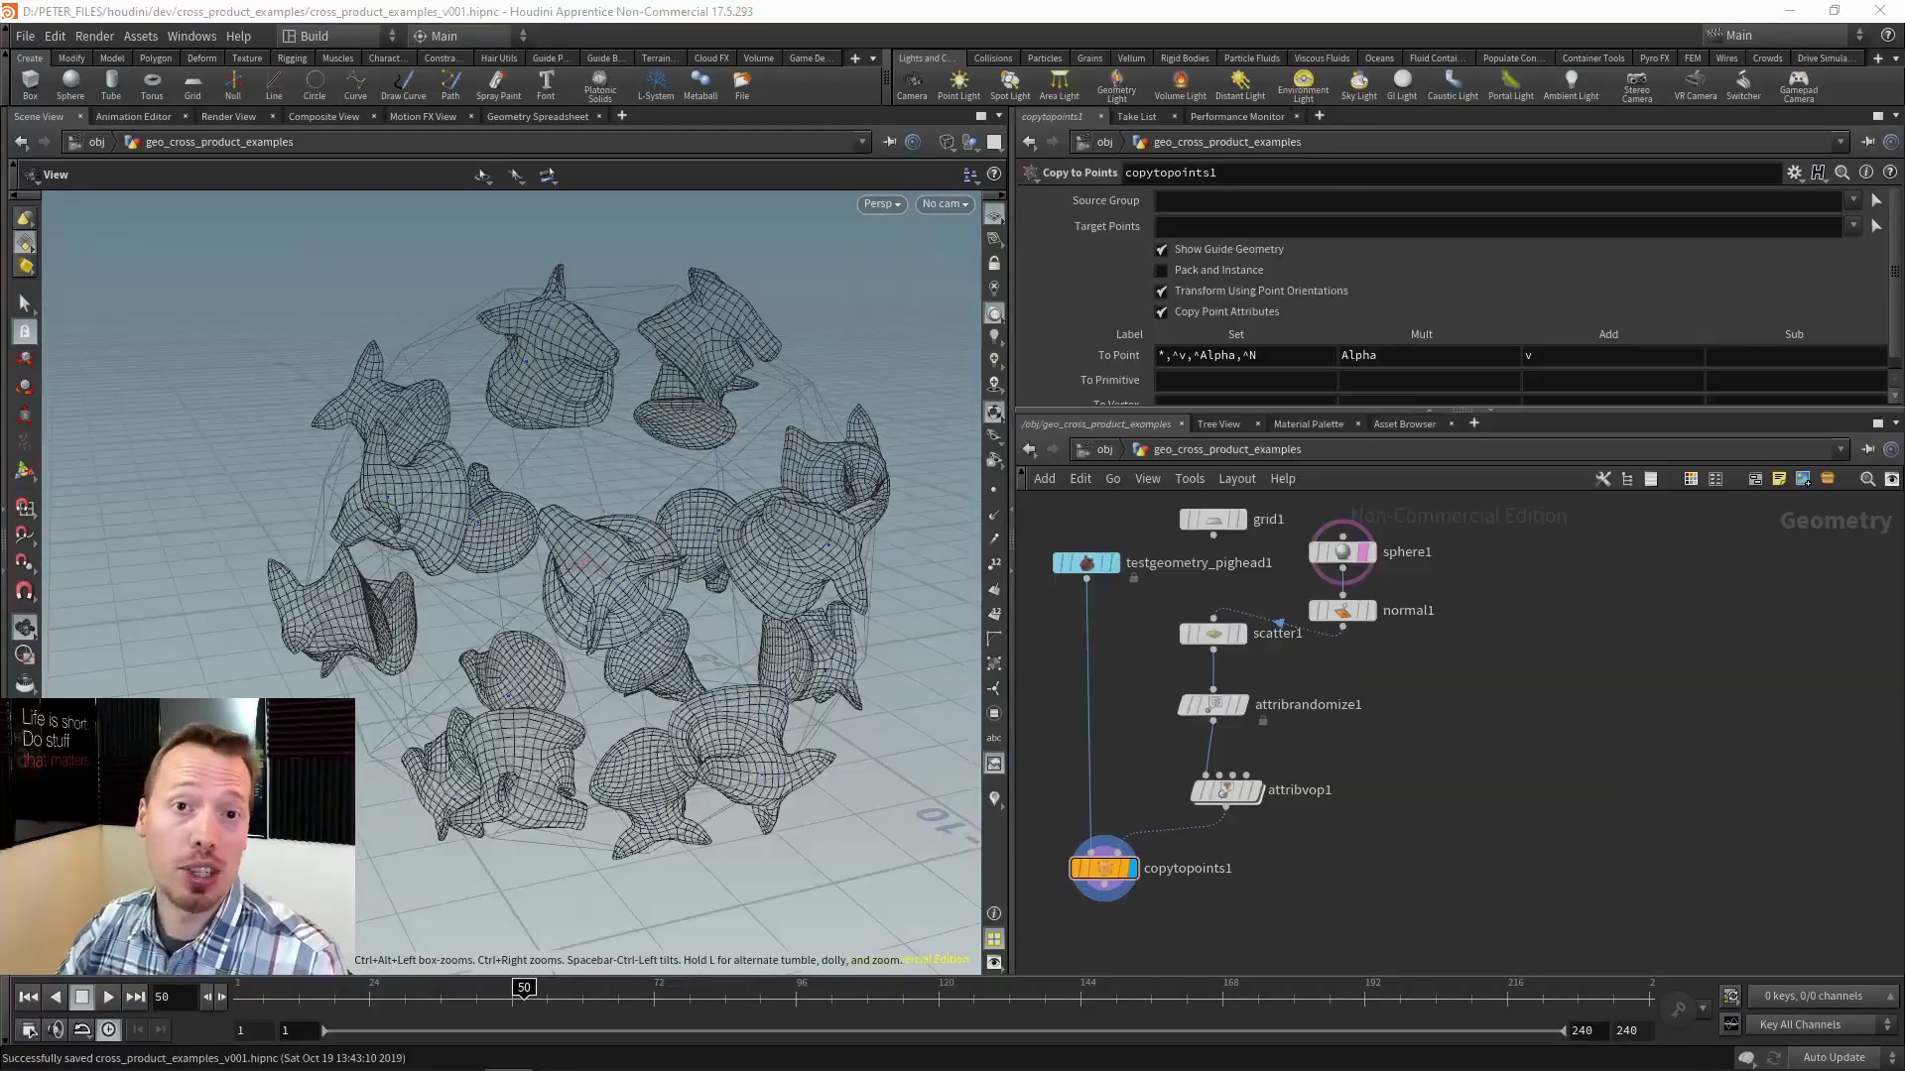